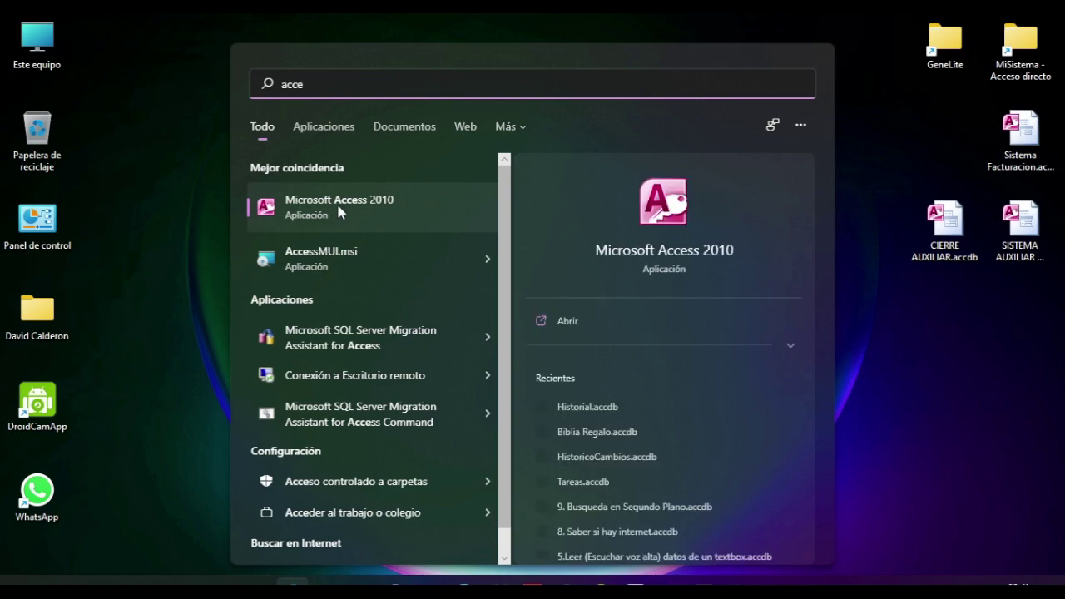
- Launch Microsoft Access 2010 and create a blank database with the file name Facturacion
{"action": "left_click", "coordinate": [333, 210]}
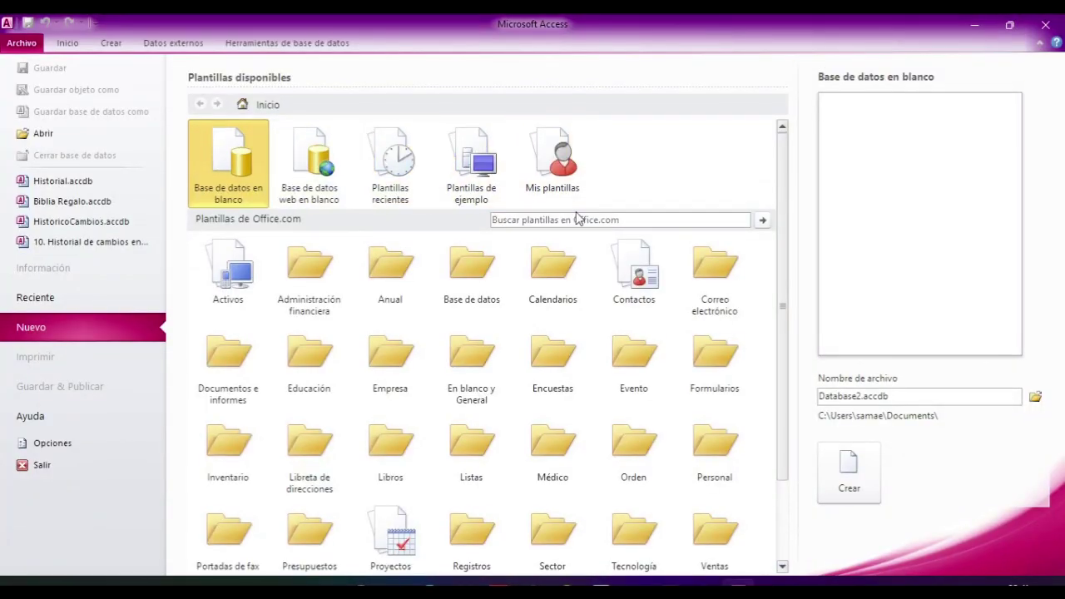
{"action": "double_click", "coordinate": [862, 397]}
{"action": "left_click", "coordinate": [859, 397]}
{"action": "double_click", "coordinate": [859, 397]}
{"action": "key", "text": "BackSpace"}
{"action": "type", "text": "Facturacion"}
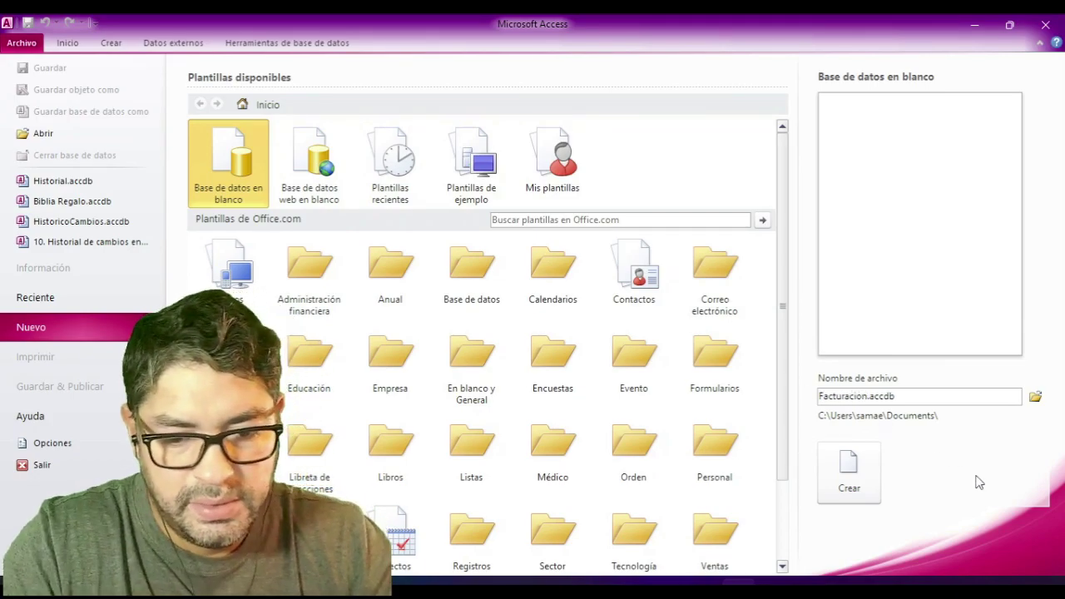
{"action": "left_click", "coordinate": [849, 472]}
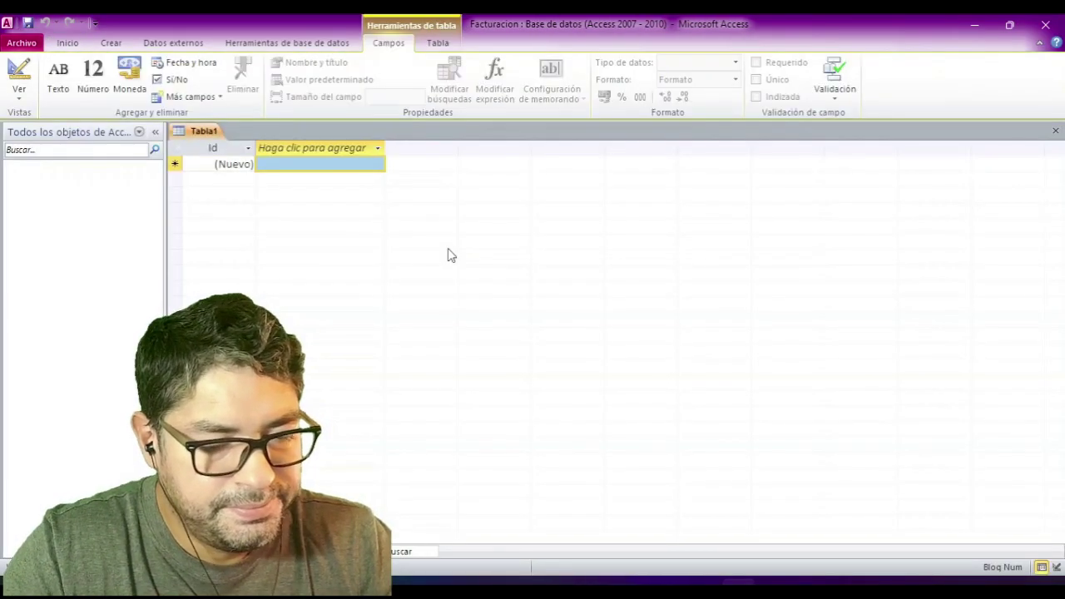
- Close the default blank table and start a new table in Design view
{"action": "left_click", "coordinate": [1057, 132]}
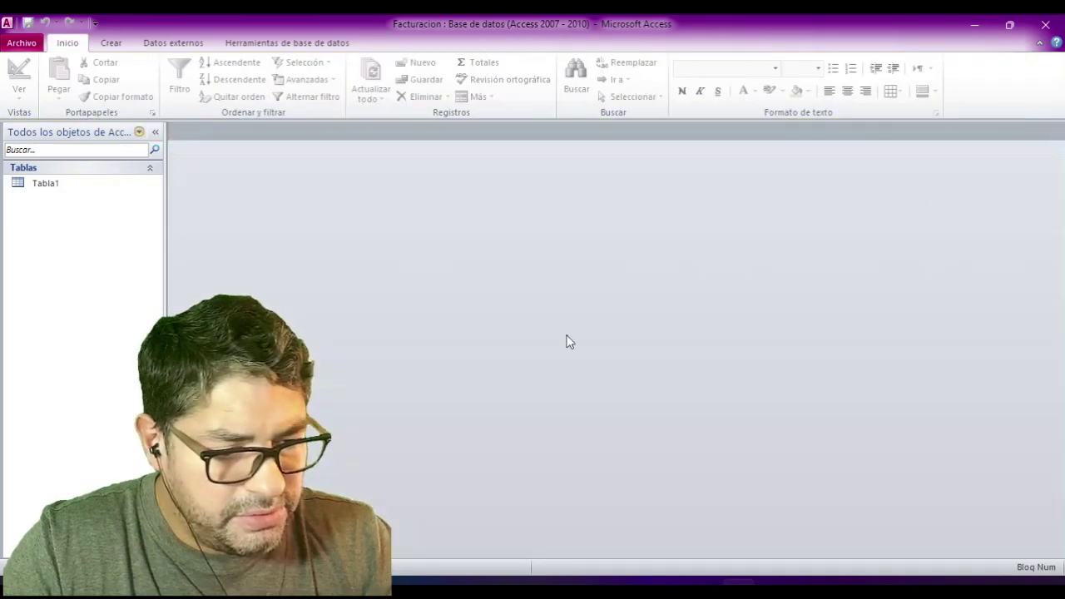
{"action": "left_click", "coordinate": [113, 43]}
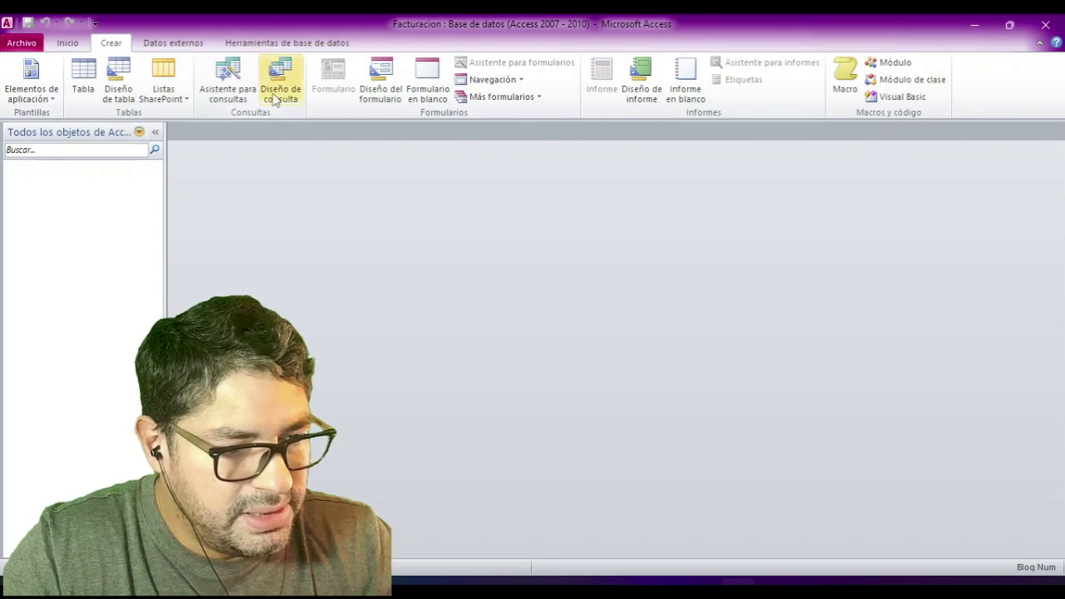
{"action": "left_click", "coordinate": [119, 83]}
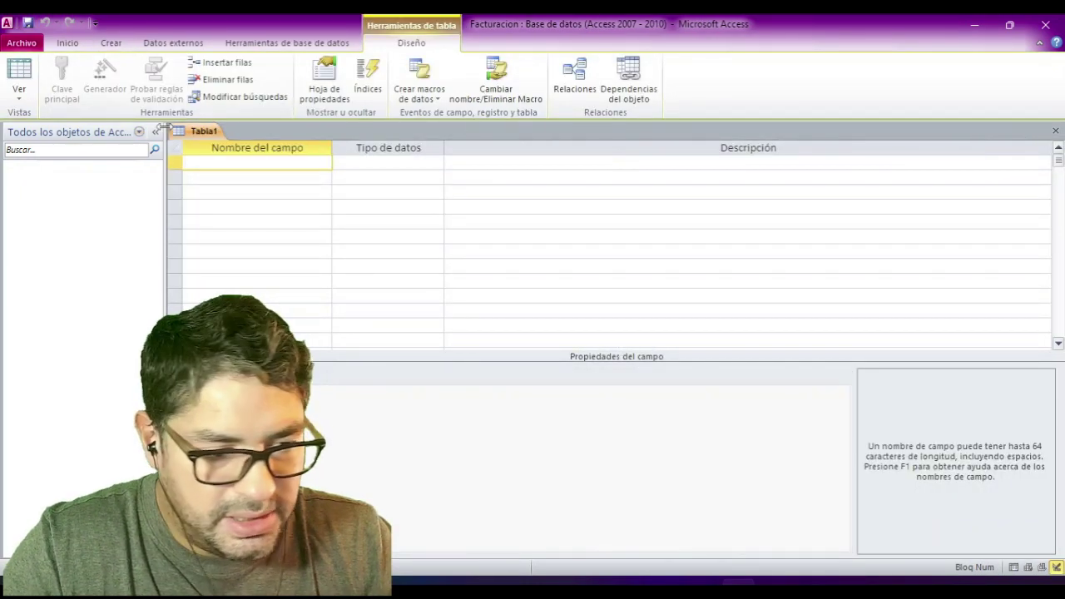
- Add the fields Id, Nombre, DNI and Direccion to the new table
{"action": "left_click", "coordinate": [223, 160]}
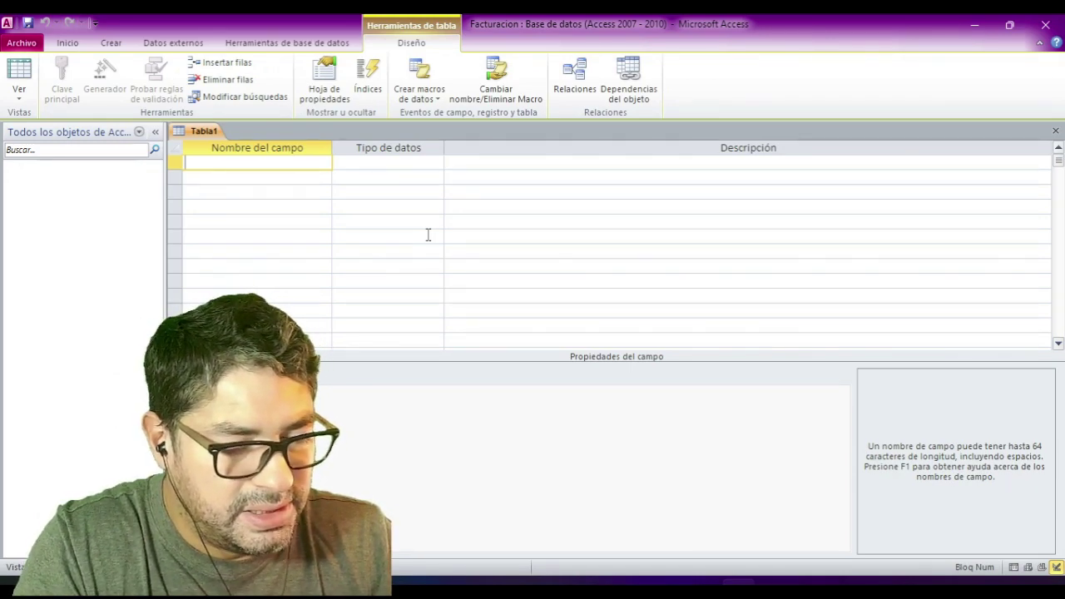
{"action": "type", "text": "Id"}
{"action": "key", "text": "Down"}
{"action": "type", "text": "Nombr"}
{"action": "key", "text": "Down"}
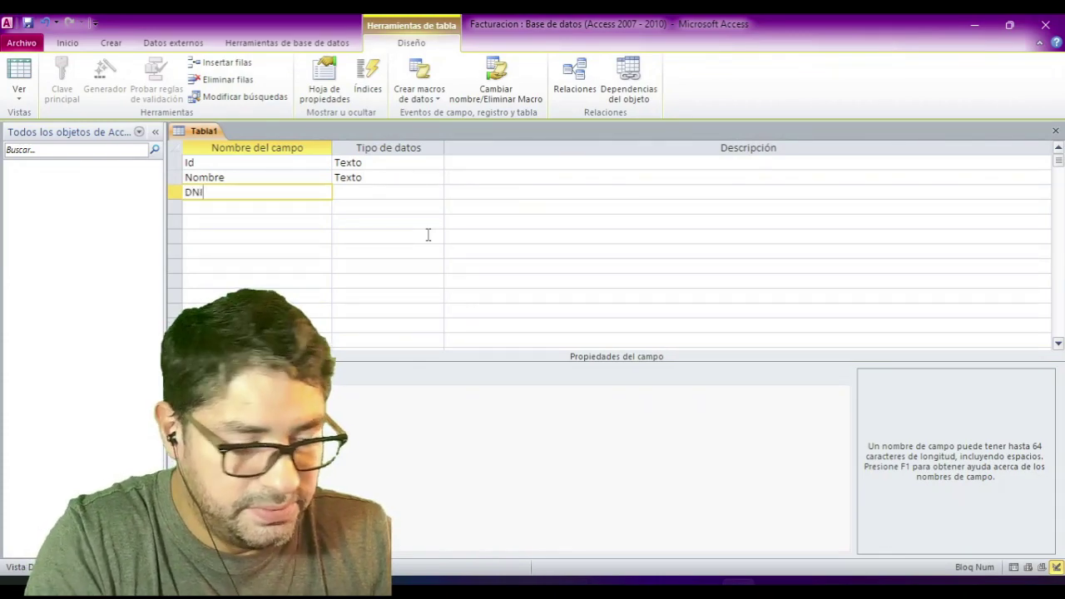
{"action": "key", "text": "Down"}
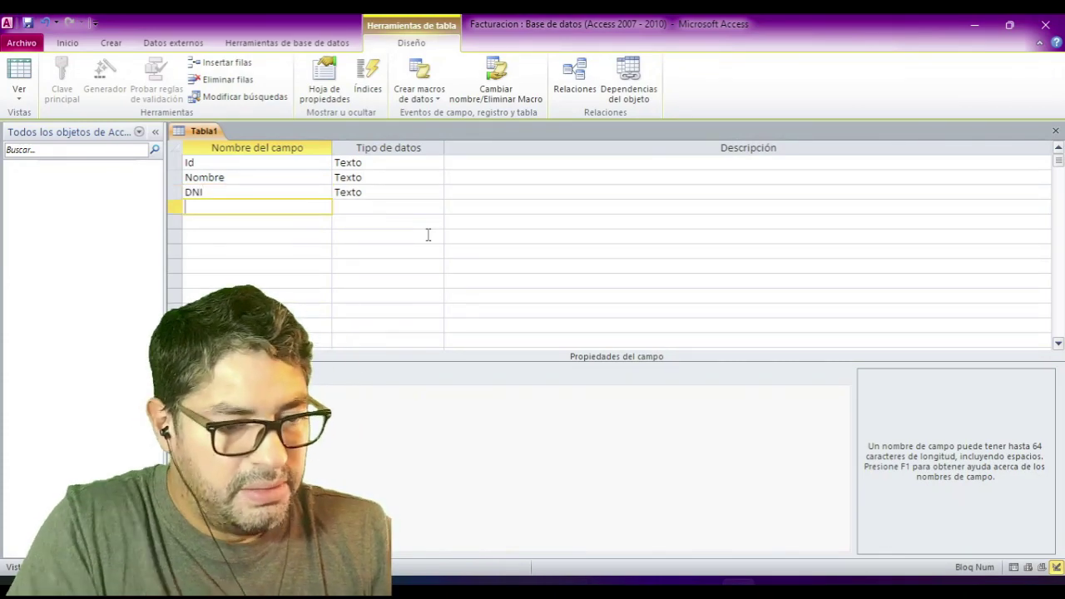
{"action": "type", "text": "Direccion"}
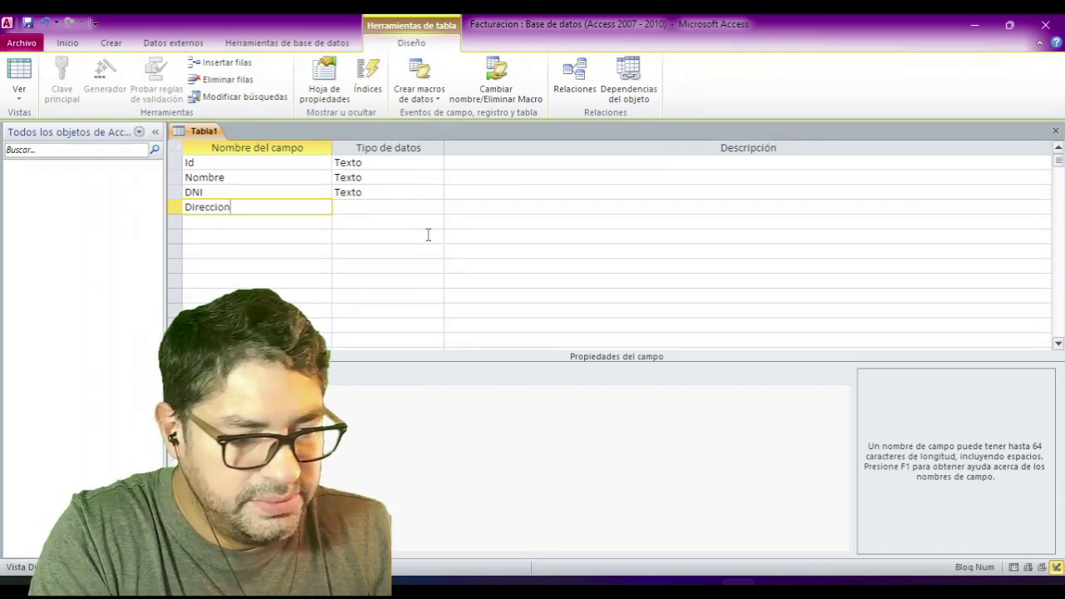
{"action": "key", "text": "Down"}
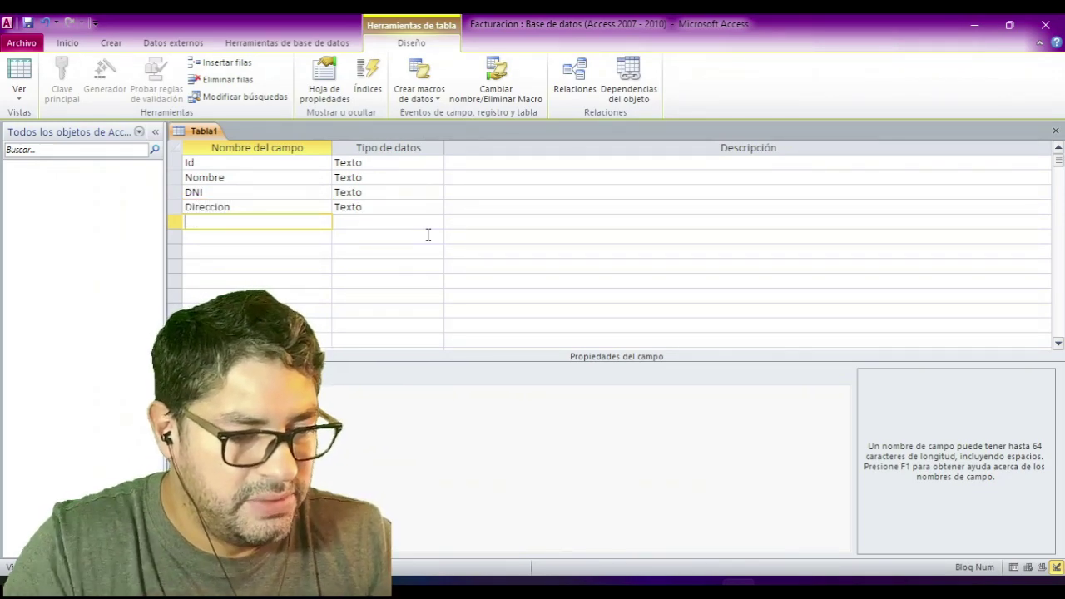
- Add the fields Telefono, Celular, Correo, Fecha_registro and Tipo_Cliente below Direccion
{"action": "left_click", "coordinate": [250, 208]}
{"action": "left_click", "coordinate": [206, 222]}
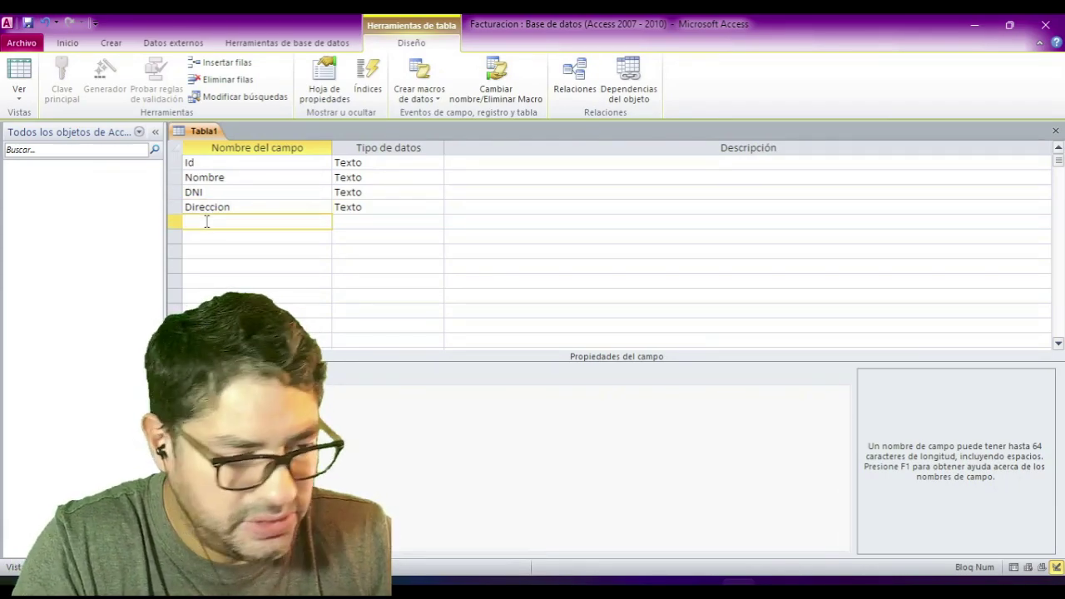
{"action": "type", "text": "Telefono"}
{"action": "key", "text": "Down"}
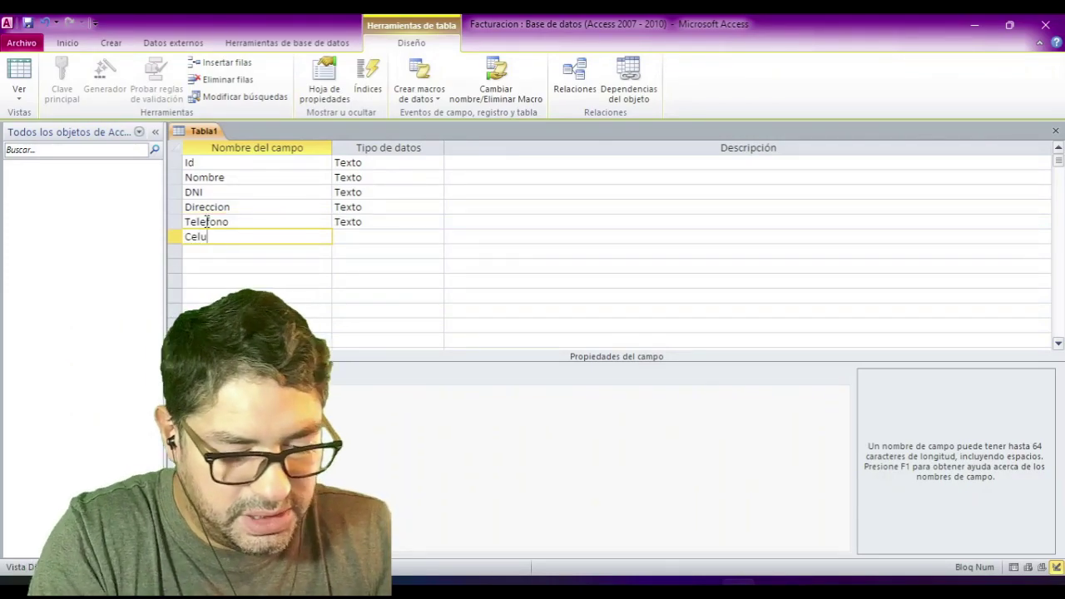
{"action": "key", "text": "Down"}
{"action": "key", "text": "Down"}
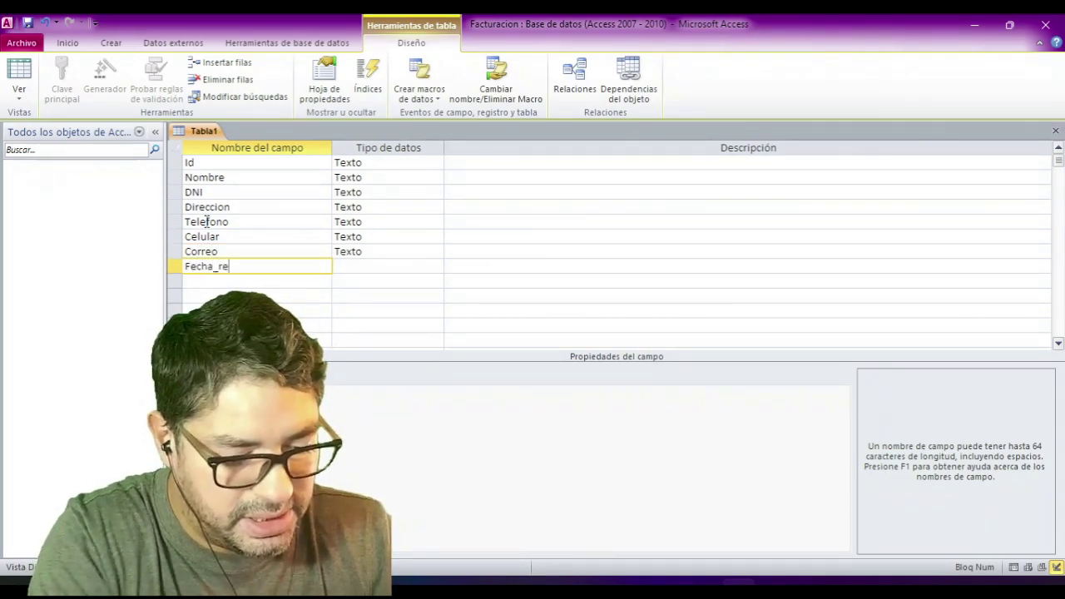
{"action": "type", "text": "Fecha_registro"}
{"action": "key", "text": "Down"}
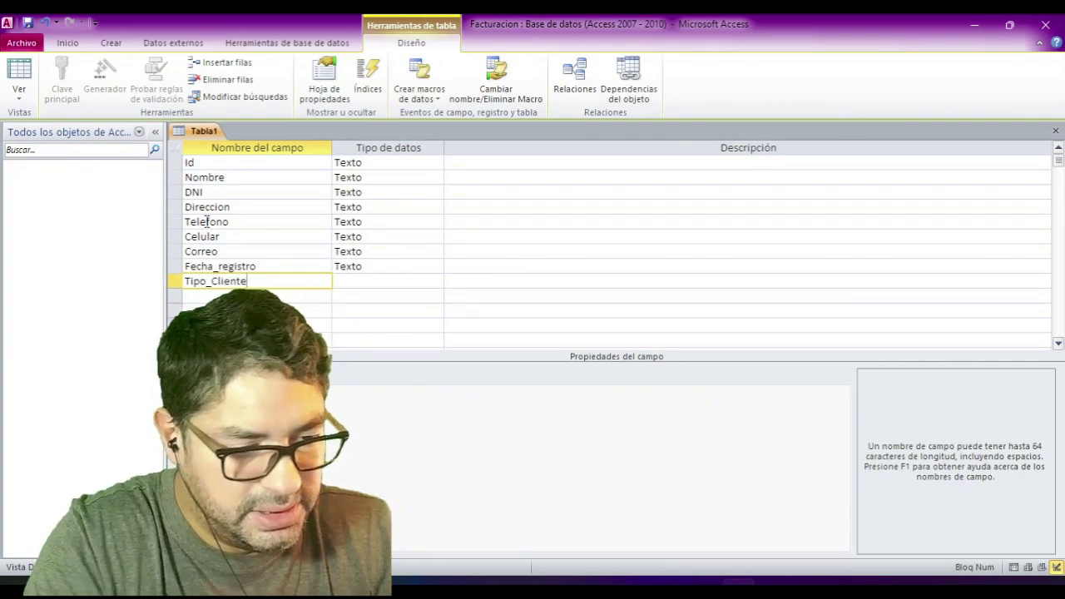
{"action": "key", "text": "Up"}
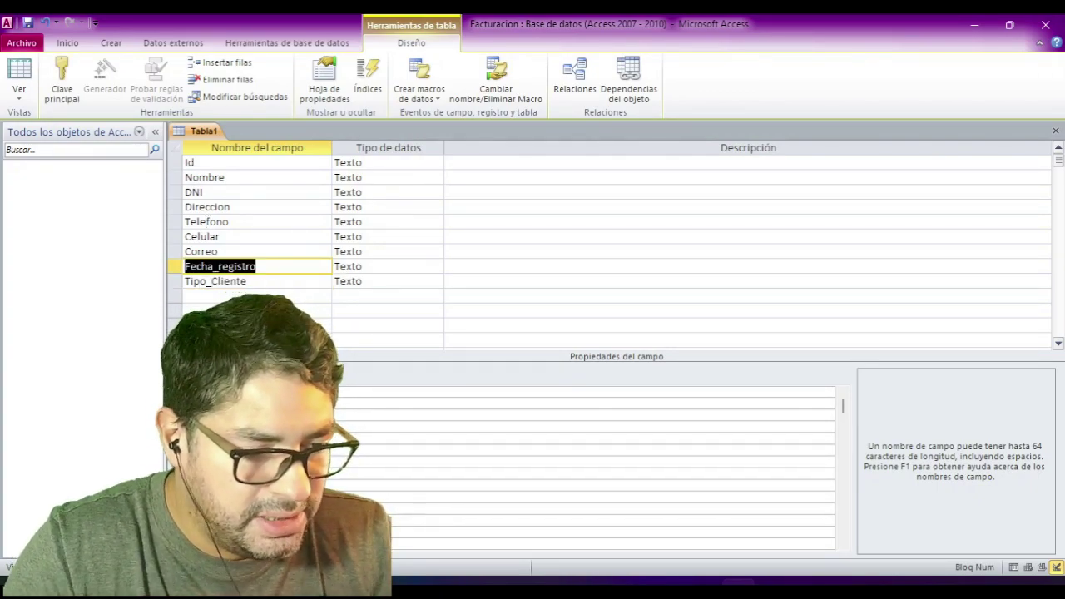
{"action": "left_click", "coordinate": [169, 282]}
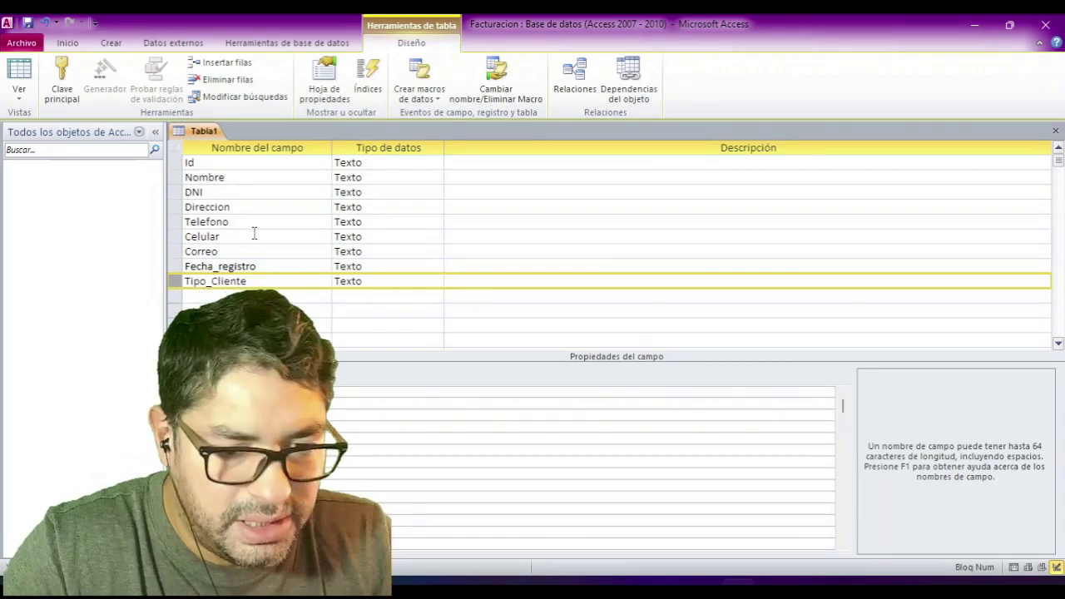
- Make the Id field the primary key and set its data type to Autonumeración
{"action": "left_click", "coordinate": [212, 163]}
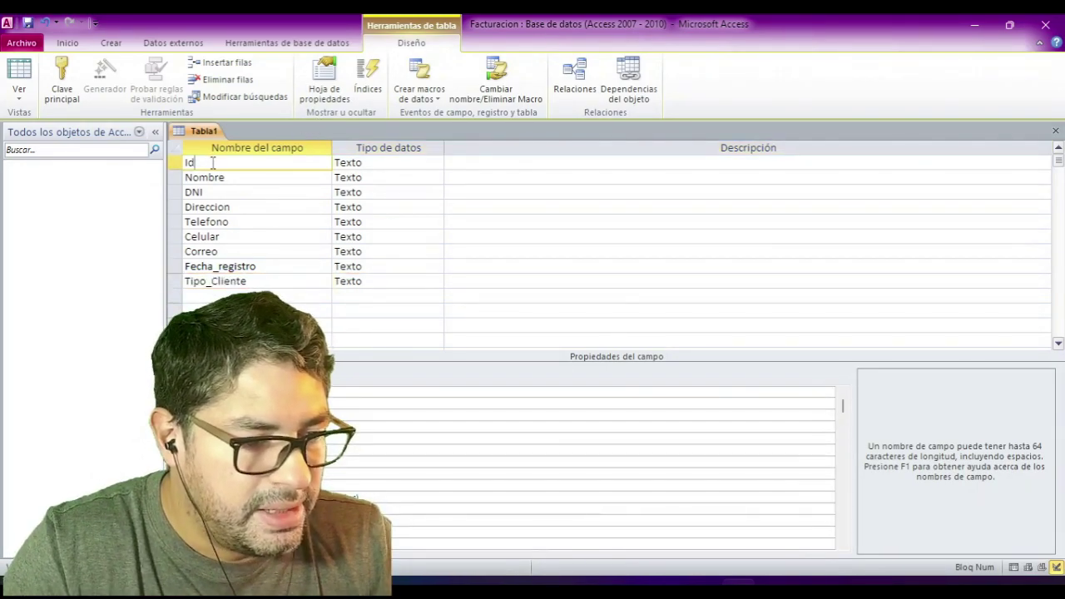
{"action": "left_click", "coordinate": [62, 77]}
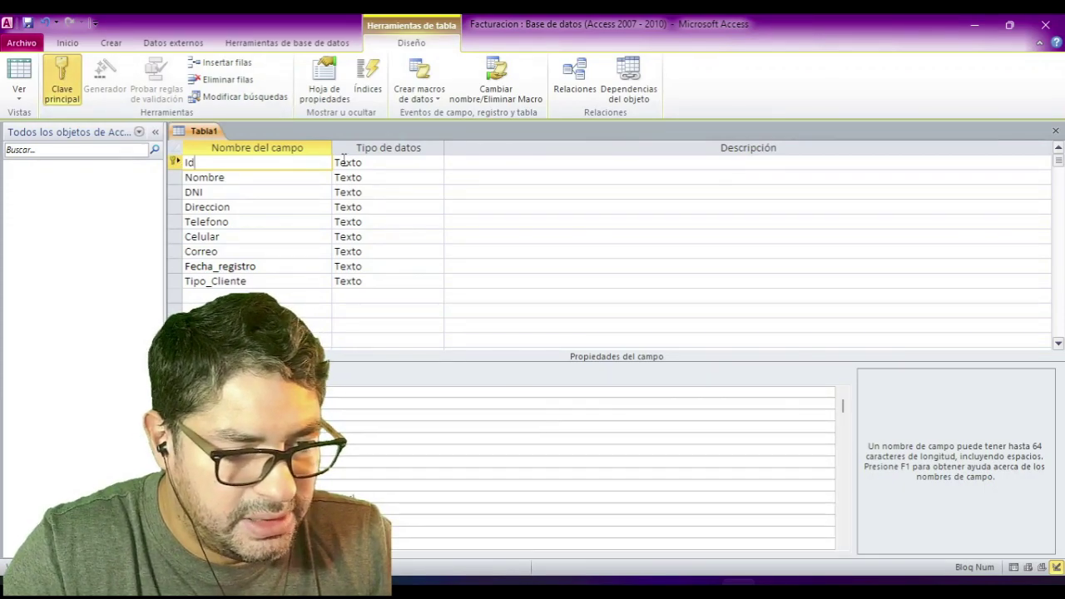
{"action": "left_click", "coordinate": [373, 162]}
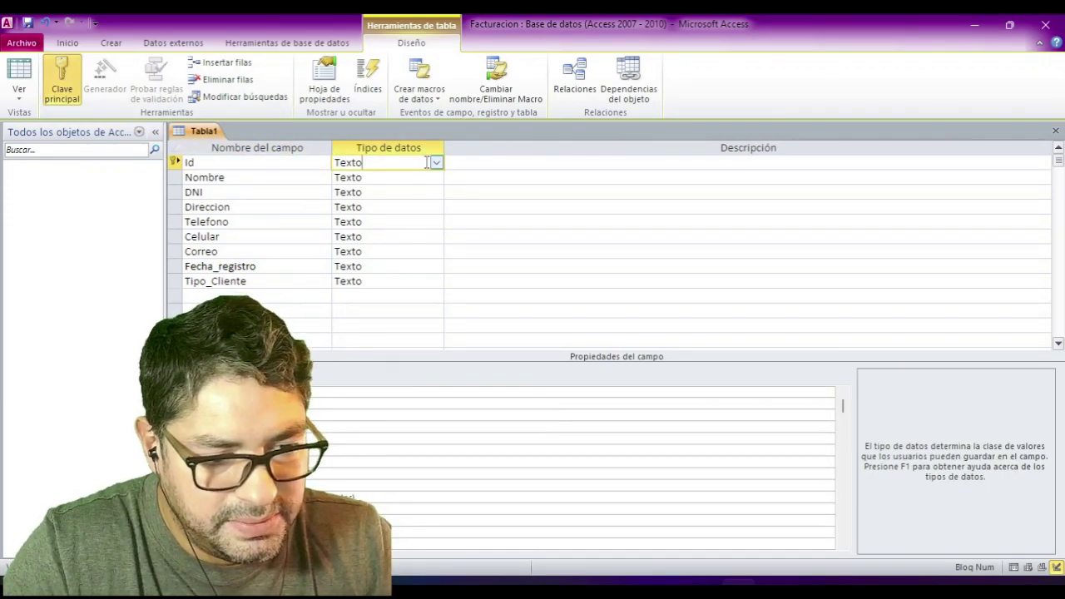
{"action": "left_click", "coordinate": [435, 163]}
{"action": "left_click", "coordinate": [376, 252]}
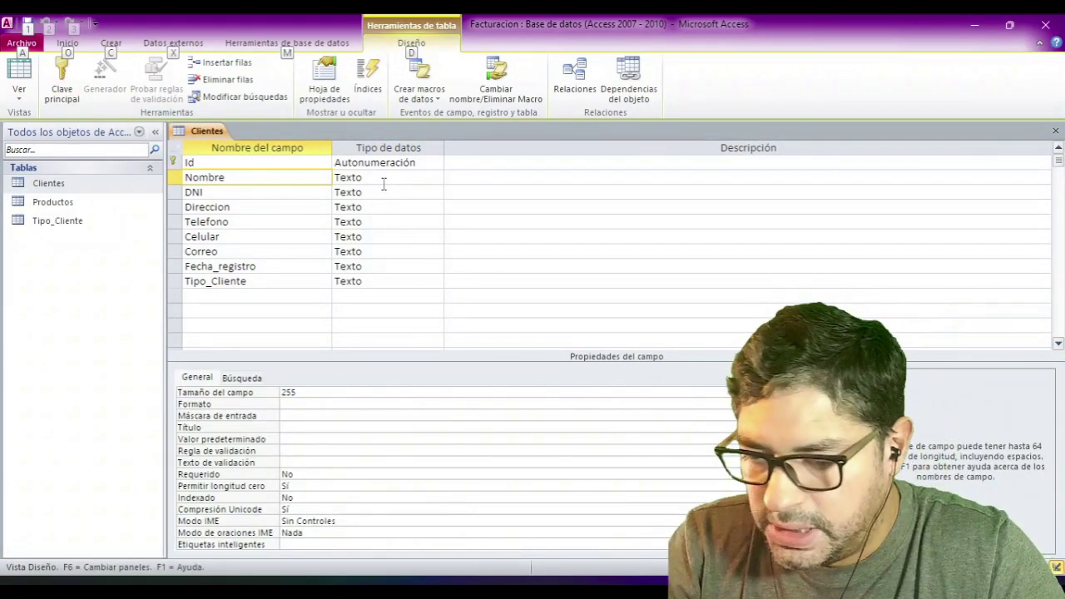
- Set the Nombre field's size to 150 in the Clientes table
{"action": "left_click", "coordinate": [384, 178]}
{"action": "left_click", "coordinate": [329, 394]}
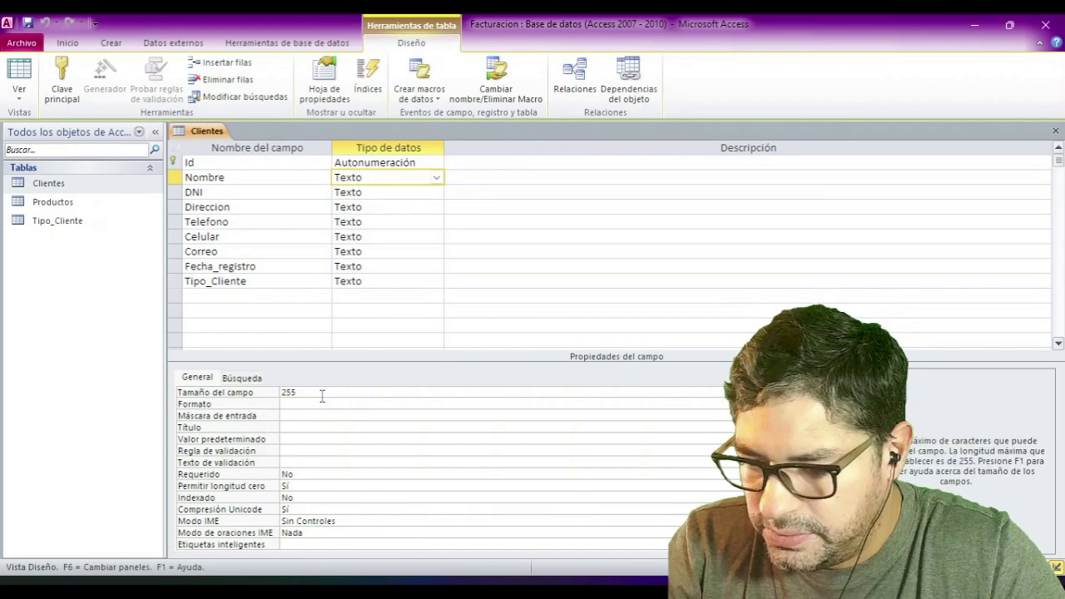
{"action": "type", "text": "150"}
{"action": "key", "text": "Return"}
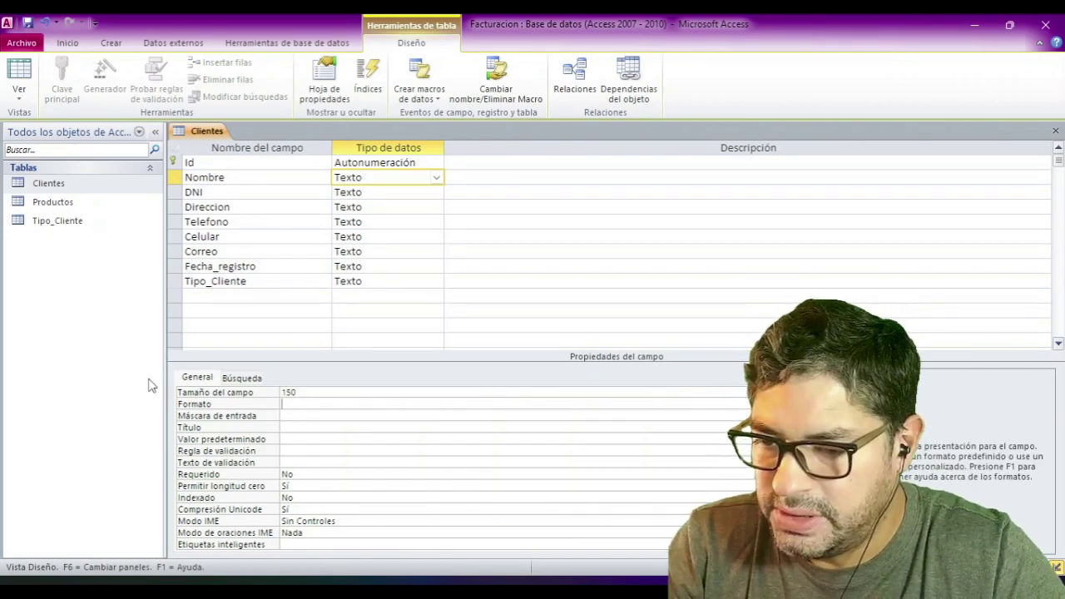
{"action": "left_click", "coordinate": [384, 190]}
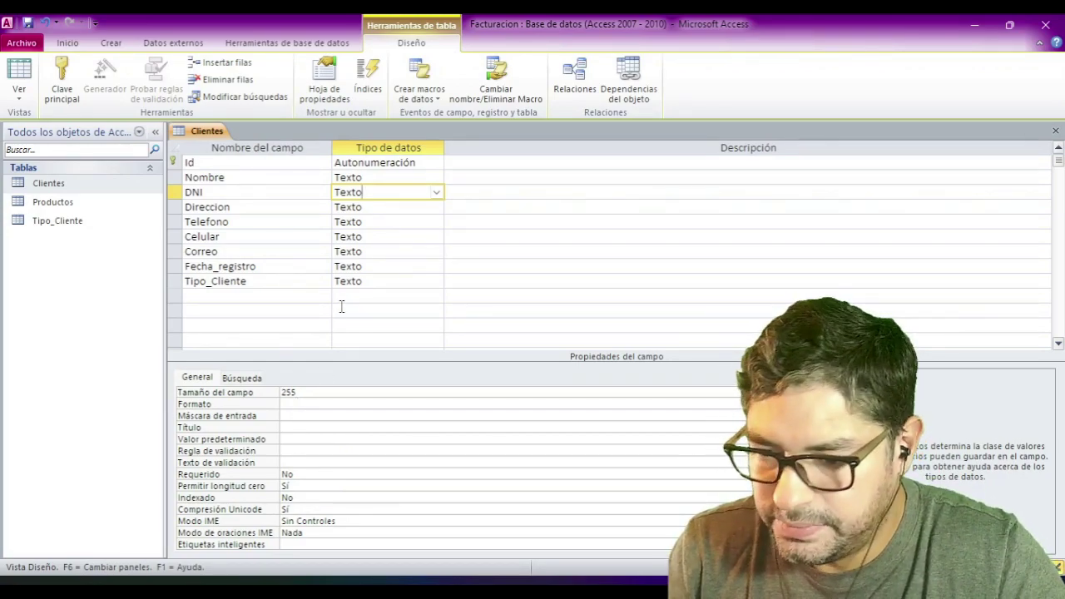
{"action": "key", "text": "F6"}
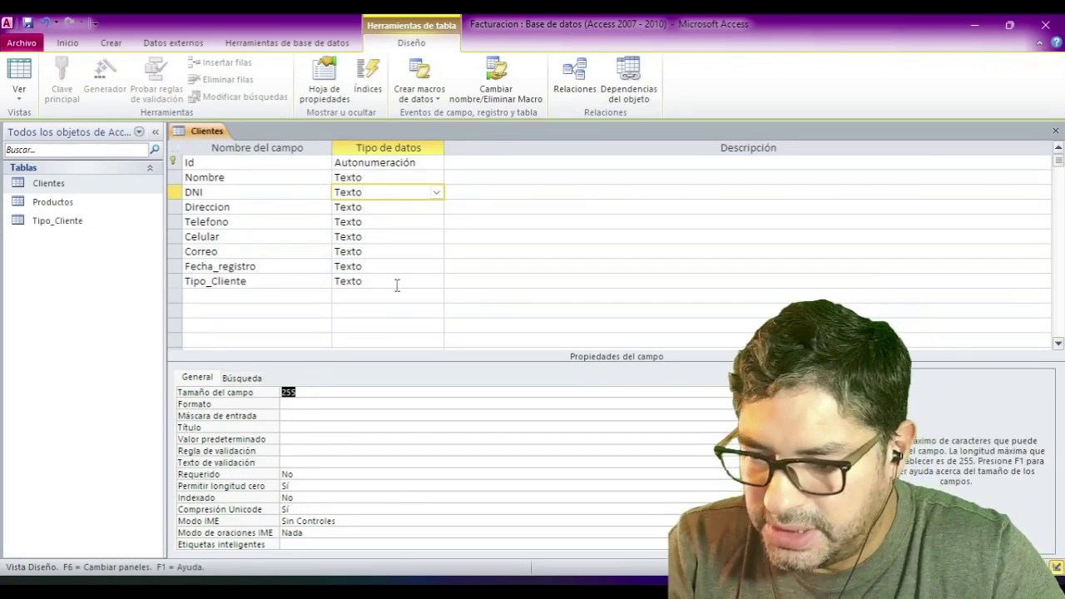
{"action": "left_click", "coordinate": [376, 206]}
- Set the Telefono field's size to 9
{"action": "left_click", "coordinate": [377, 220]}
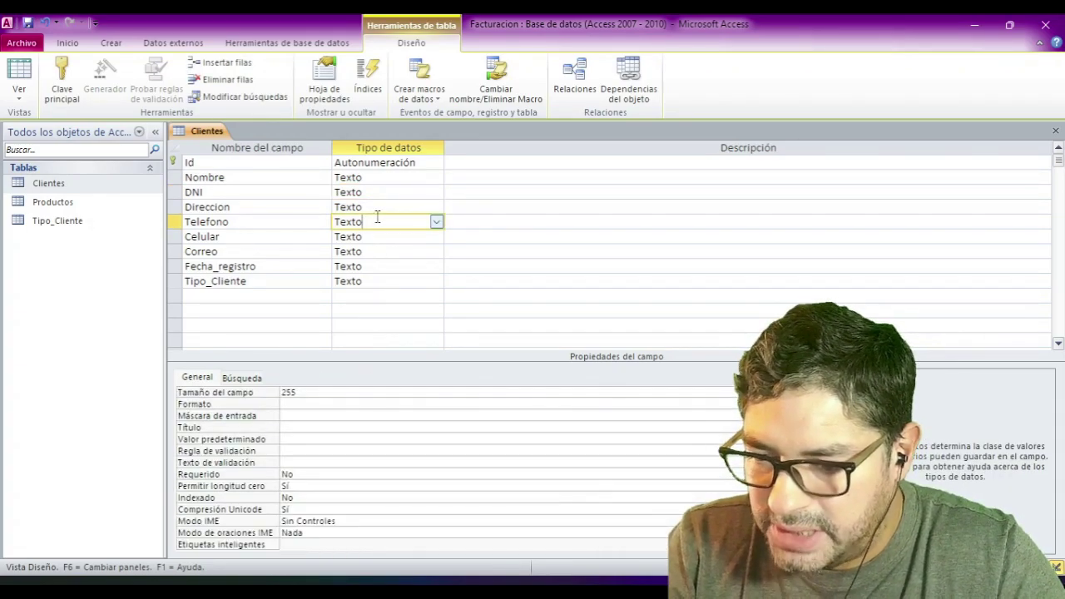
{"action": "left_click", "coordinate": [299, 388]}
{"action": "type", "text": "9"}
{"action": "key", "text": "Return"}
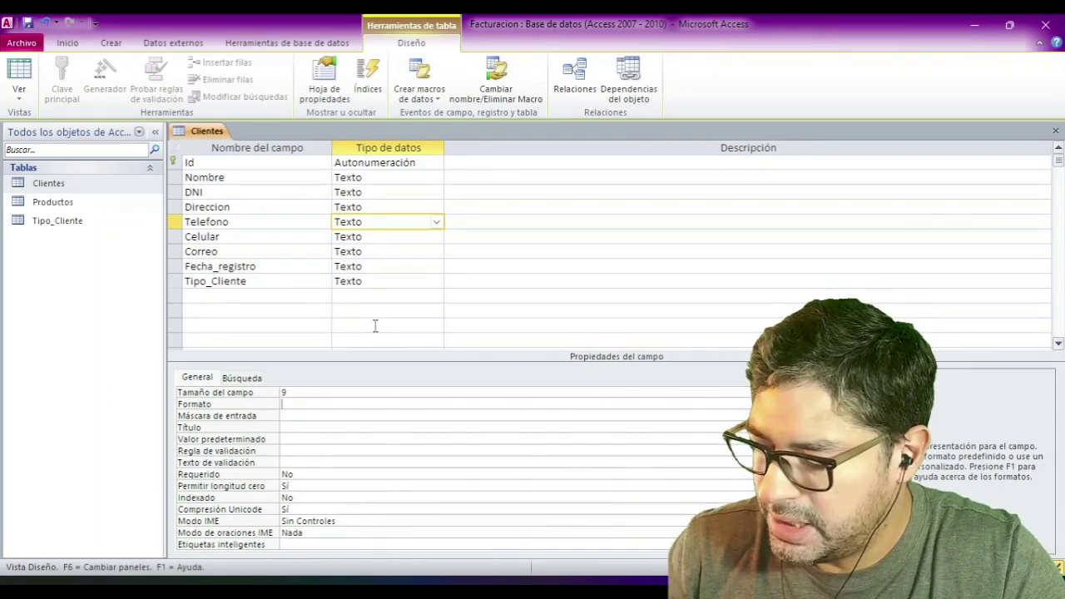
{"action": "left_click", "coordinate": [371, 221]}
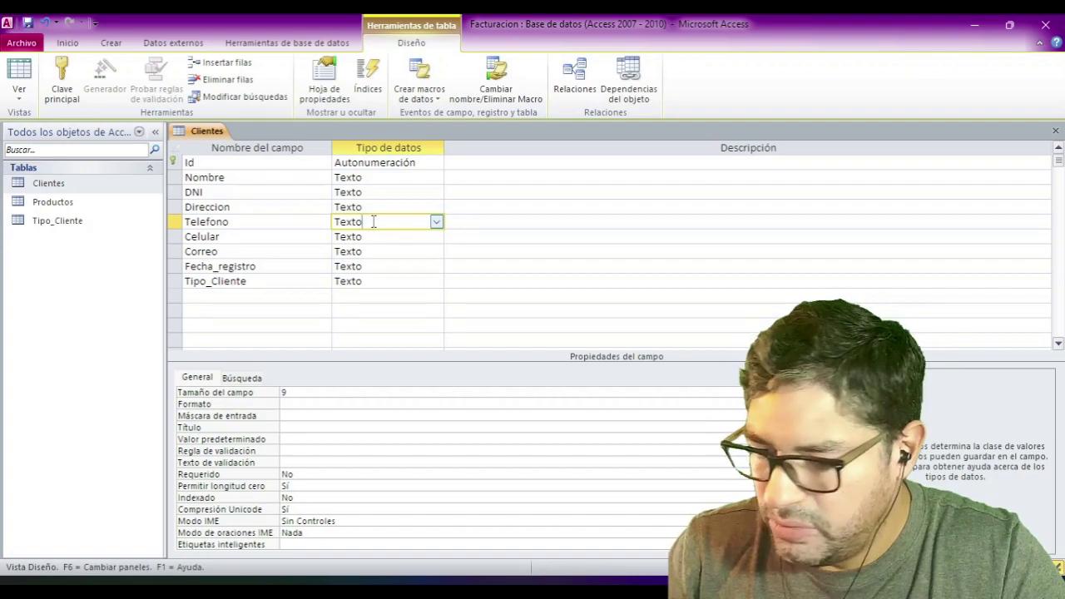
{"action": "left_click", "coordinate": [436, 221]}
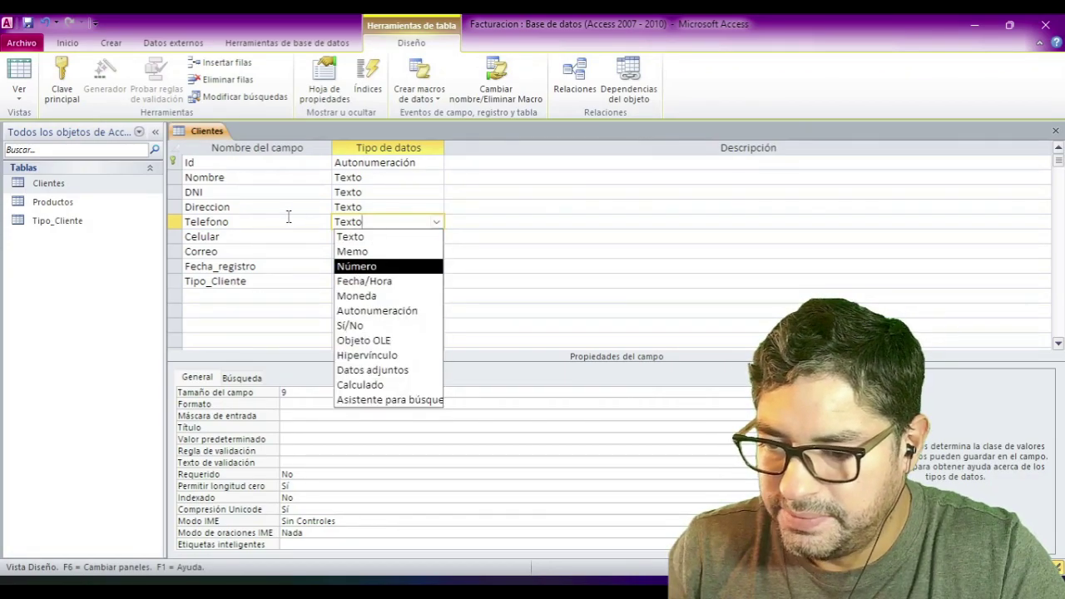
{"action": "left_click", "coordinate": [290, 218]}
{"action": "left_click", "coordinate": [389, 225]}
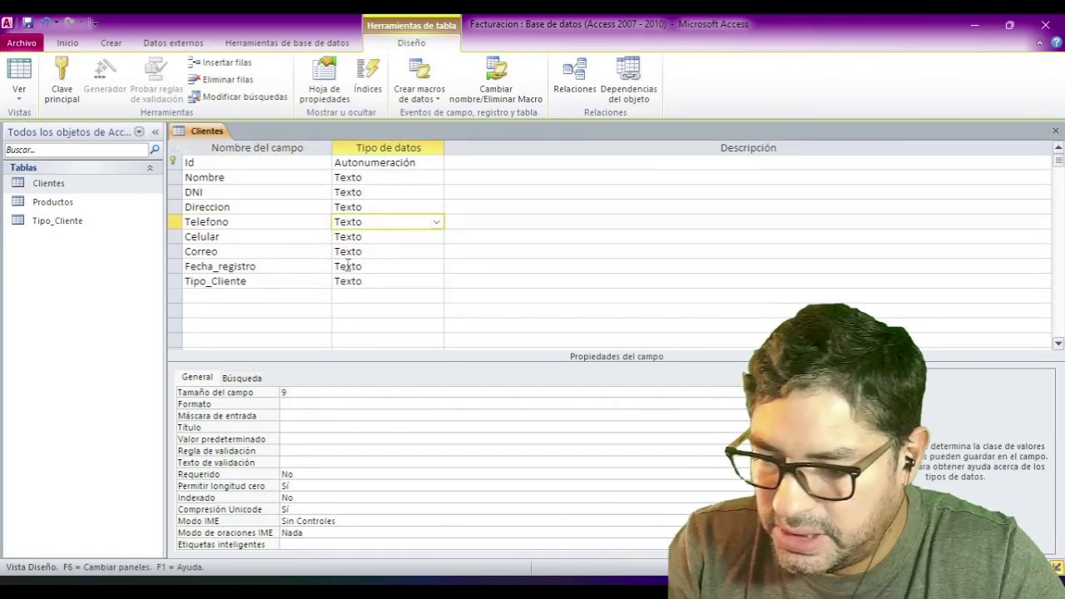
- Set the Celular field's size to 9
{"action": "left_click", "coordinate": [372, 238]}
{"action": "double_click", "coordinate": [307, 394]}
{"action": "type", "text": "9"}
{"action": "key", "text": "Return"}
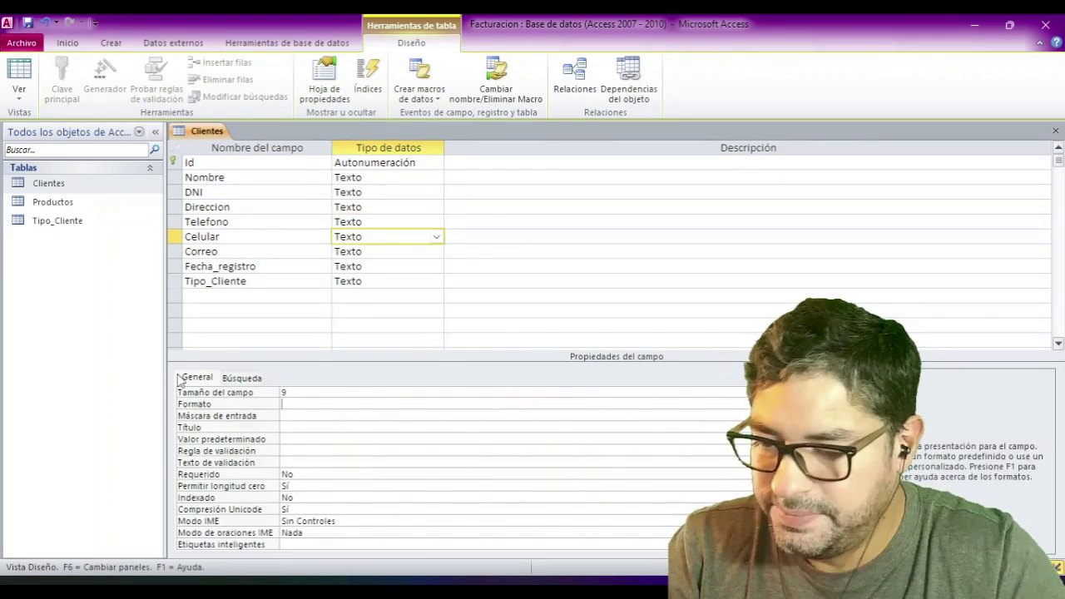
- Set the Correo field's size to 150
{"action": "left_click", "coordinate": [398, 251]}
{"action": "left_click", "coordinate": [291, 392]}
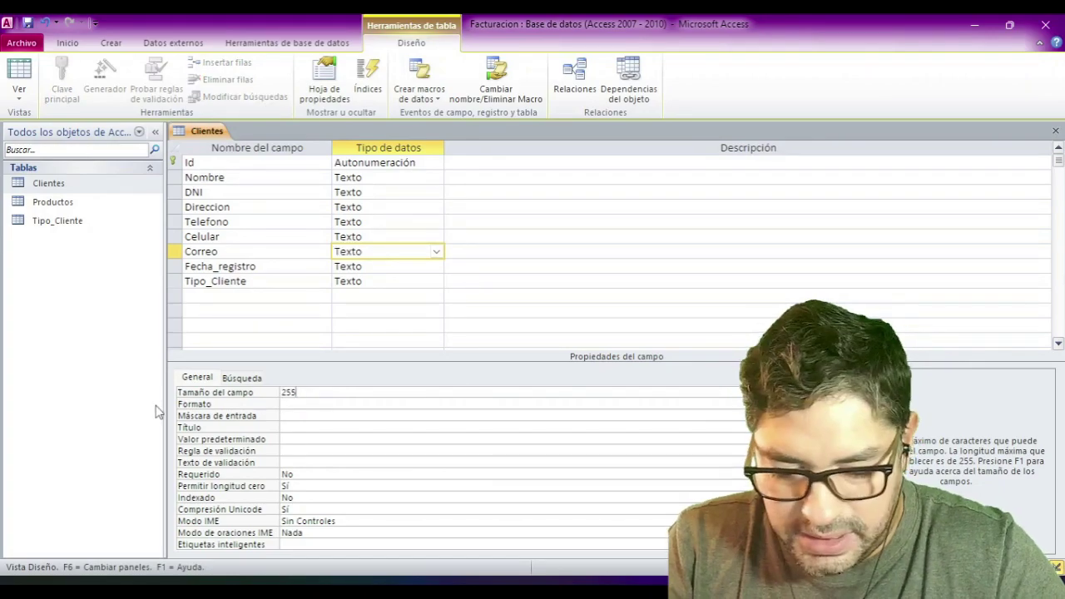
{"action": "type", "text": "150"}
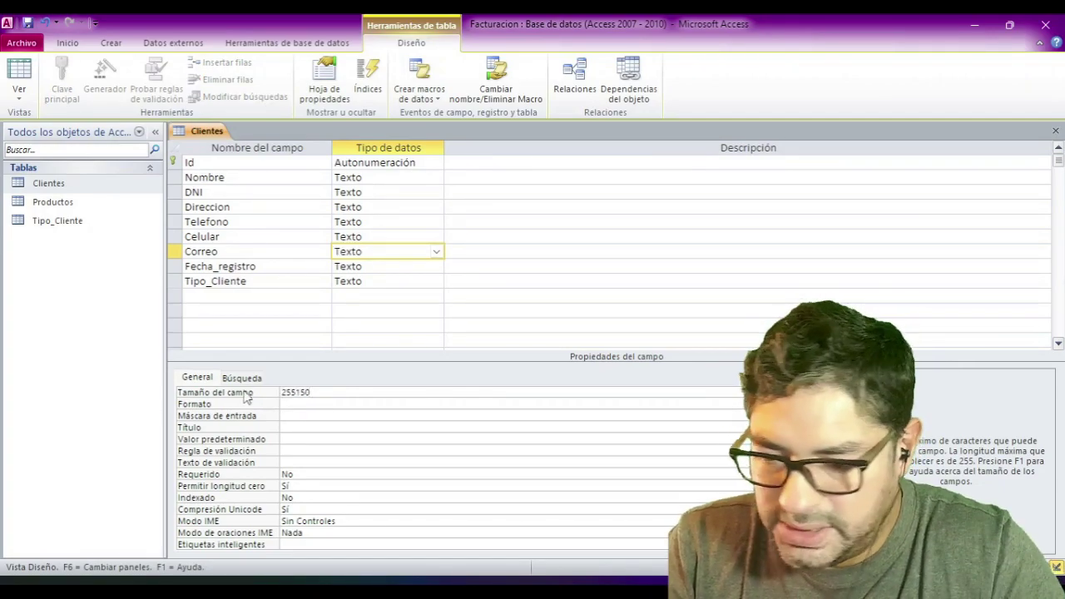
{"action": "left_click_drag", "start_coordinate": [333, 392], "coordinate": [231, 392]}
{"action": "type", "text": "150"}
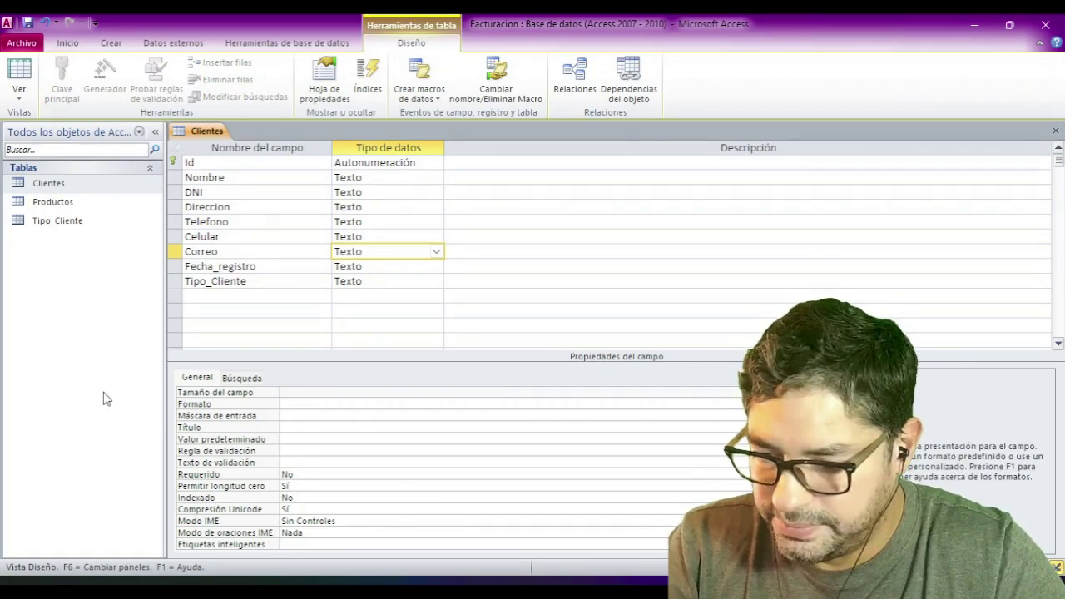
- Set the Fecha_registro field's data type to Fecha/Hora in the Clientes table
{"action": "left_click", "coordinate": [376, 266]}
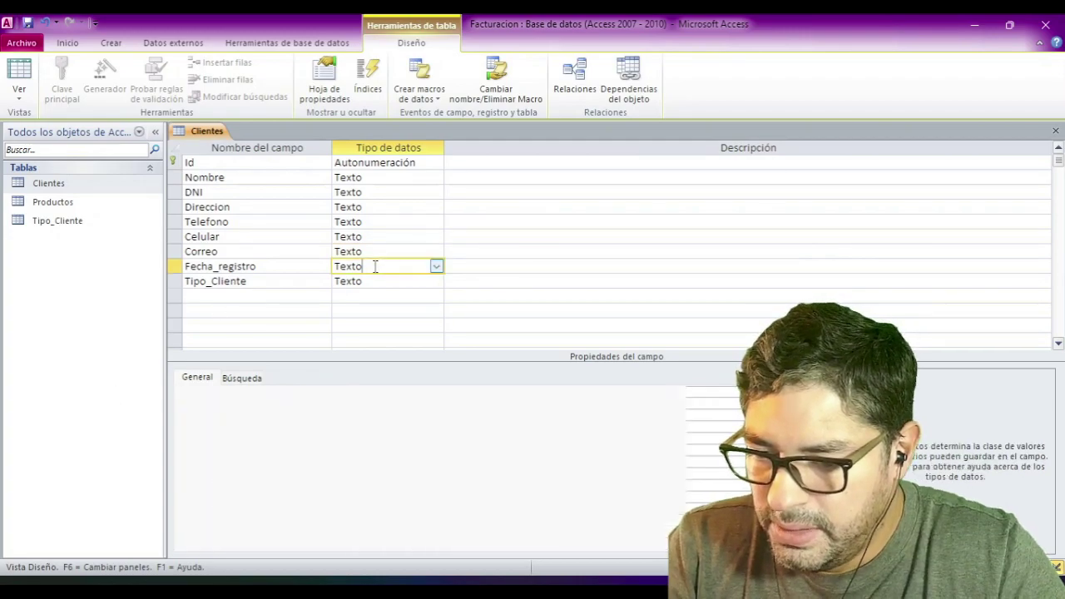
{"action": "left_click", "coordinate": [435, 266]}
{"action": "left_click", "coordinate": [367, 326]}
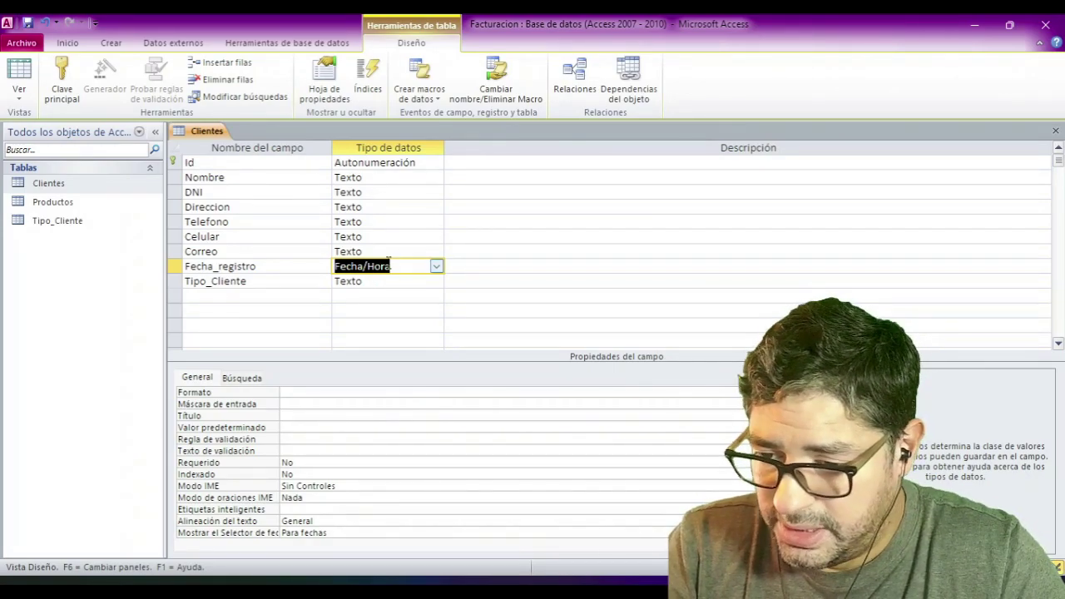
- Set the display format of the Fecha_registro field to Fecha general
{"action": "left_click", "coordinate": [291, 392]}
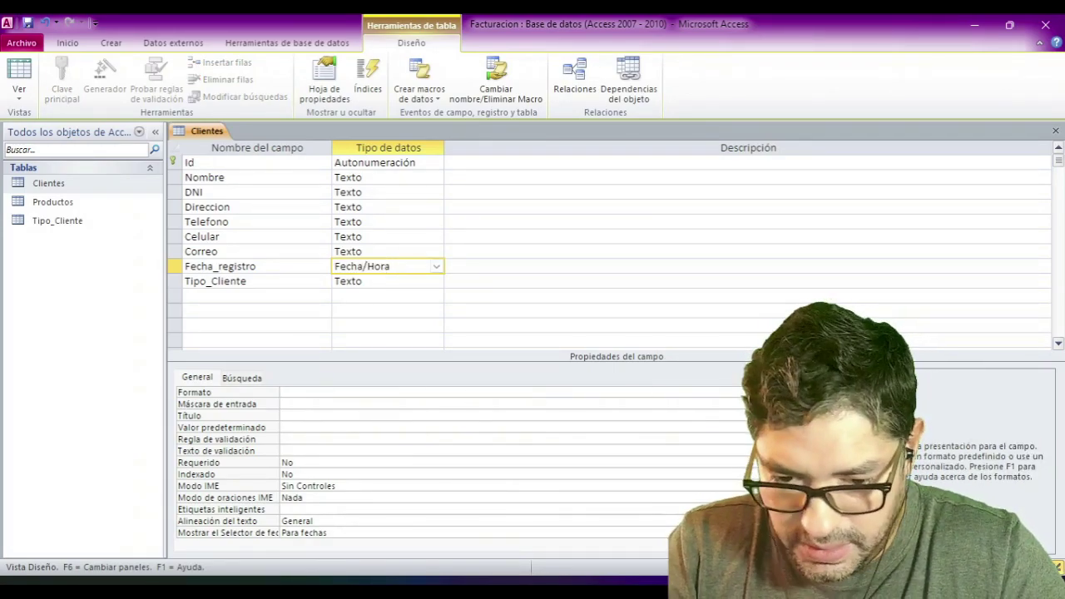
{"action": "key", "text": "alt+Down"}
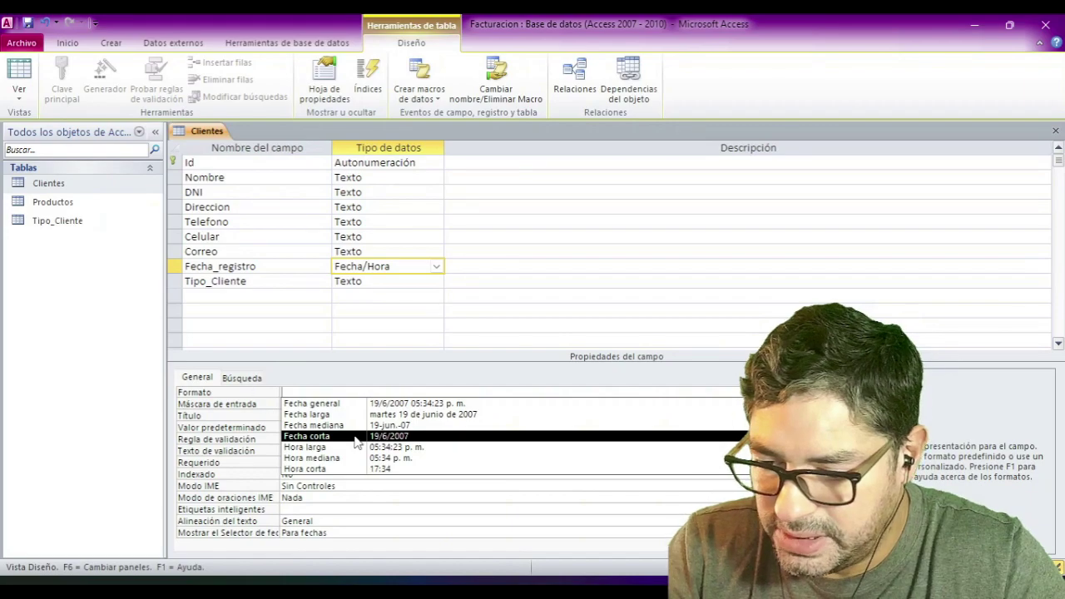
{"action": "left_click", "coordinate": [355, 438]}
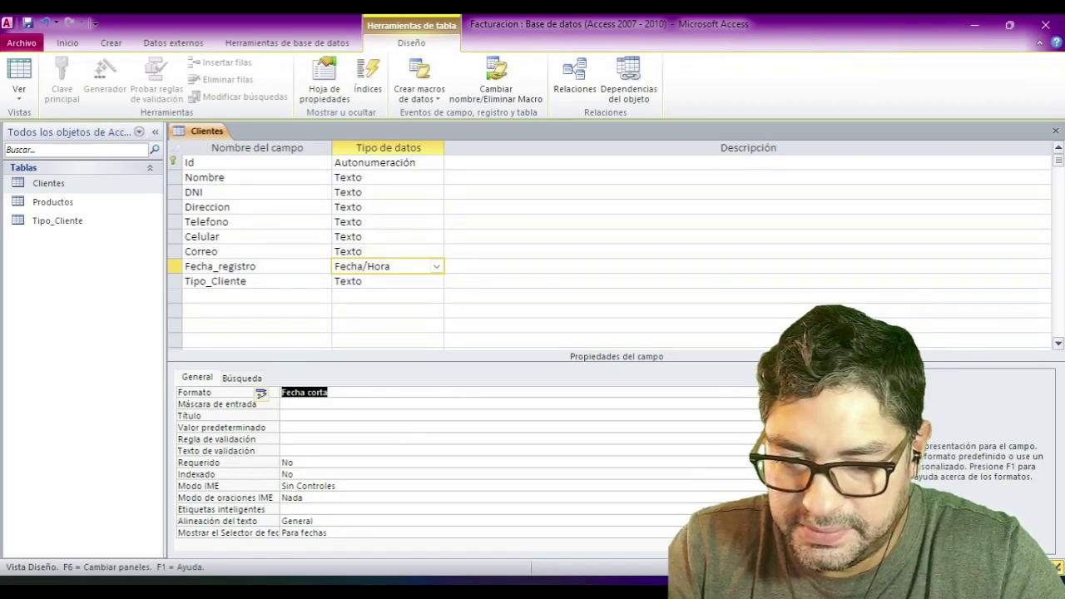
{"action": "key", "text": "alt+Down"}
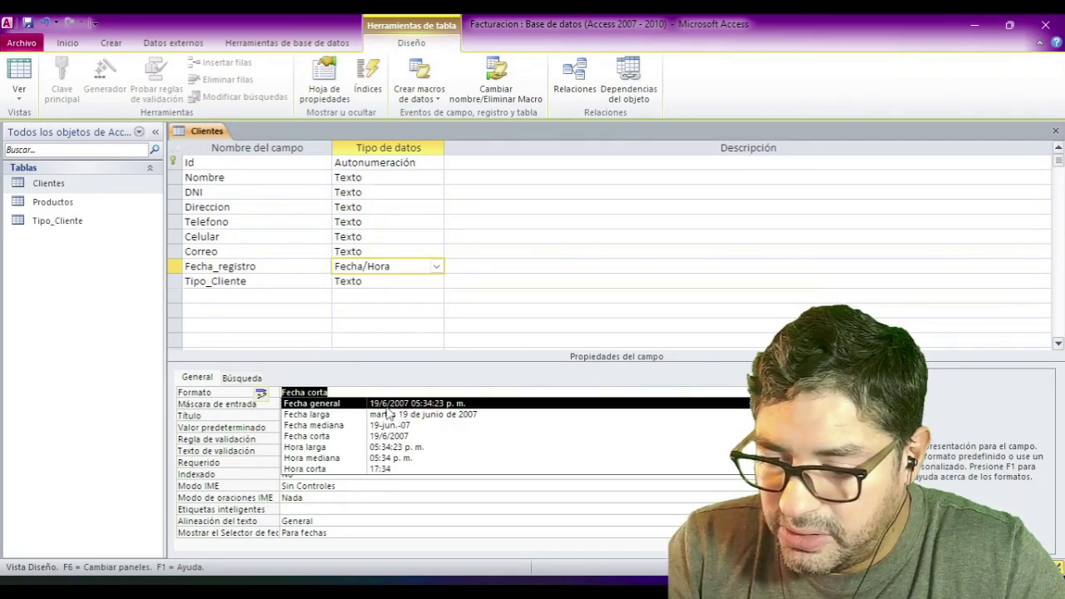
{"action": "left_click", "coordinate": [456, 403]}
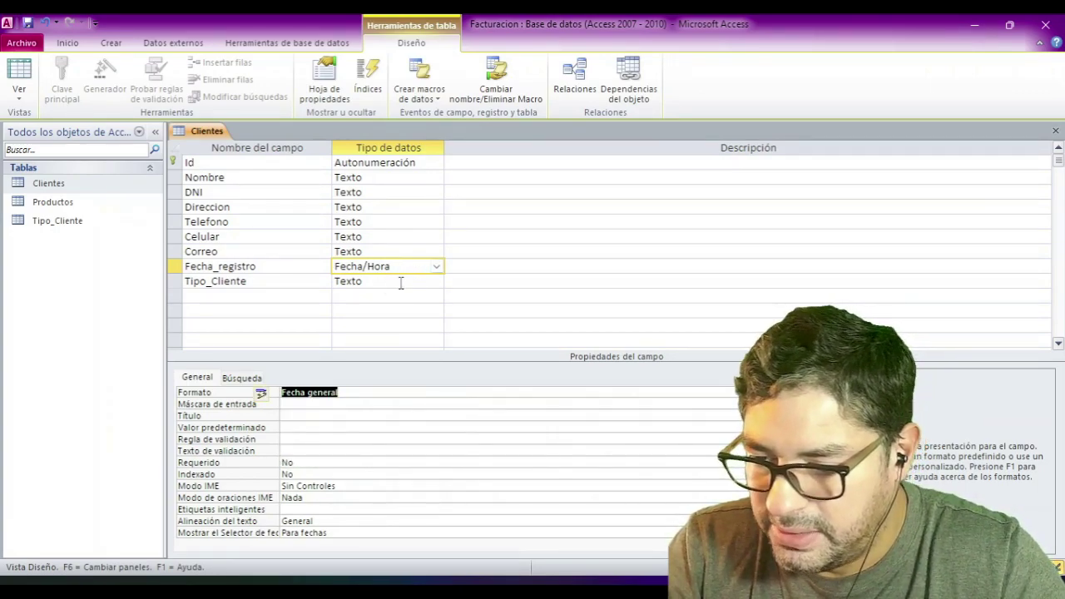
- Set the Tipo_Cliente field's data type to Número
{"action": "left_click", "coordinate": [376, 284]}
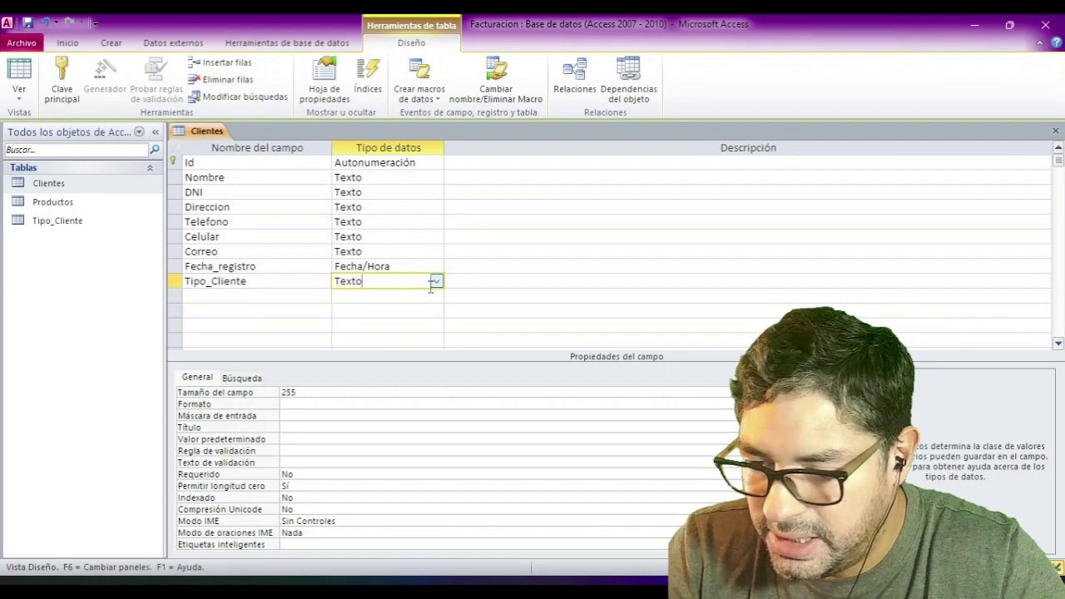
{"action": "left_click", "coordinate": [435, 282]}
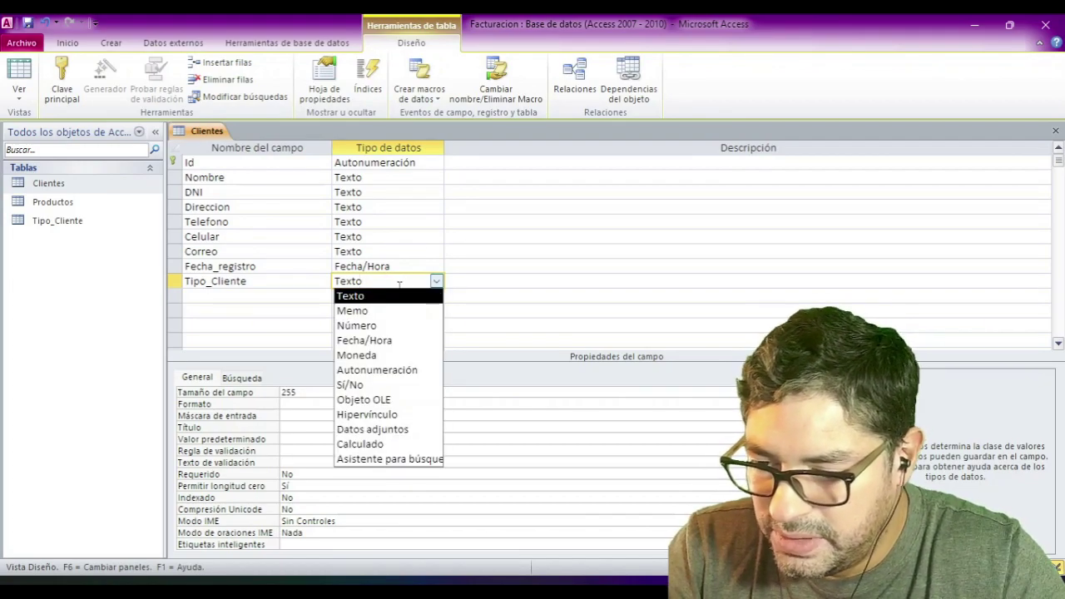
{"action": "left_click", "coordinate": [360, 326]}
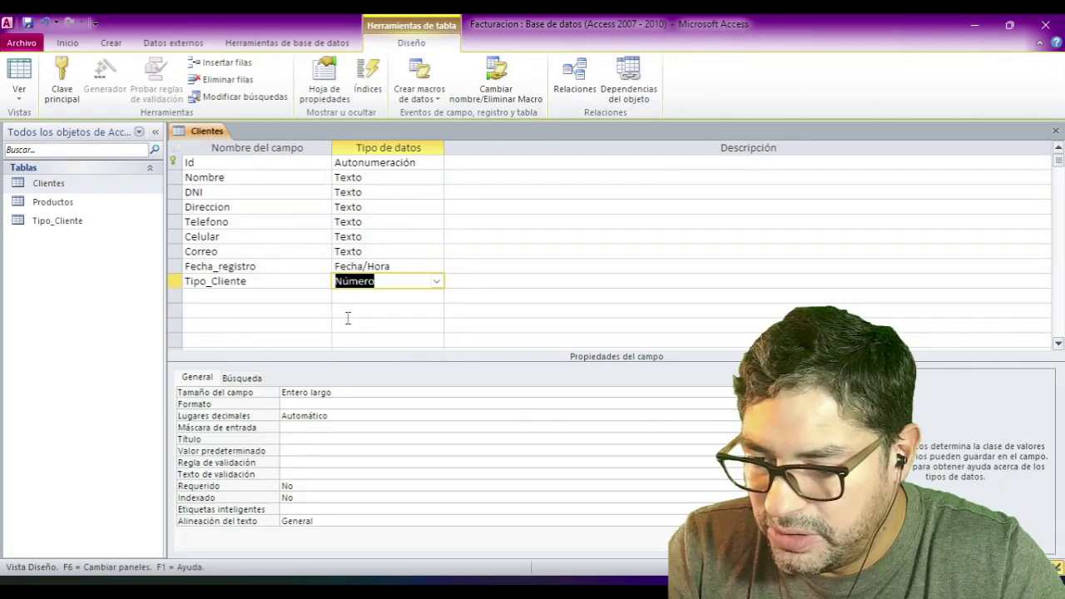
- Compare the data type and properties of the Tipo_Cliente field with those of the Id primary key
{"action": "left_click", "coordinate": [295, 268]}
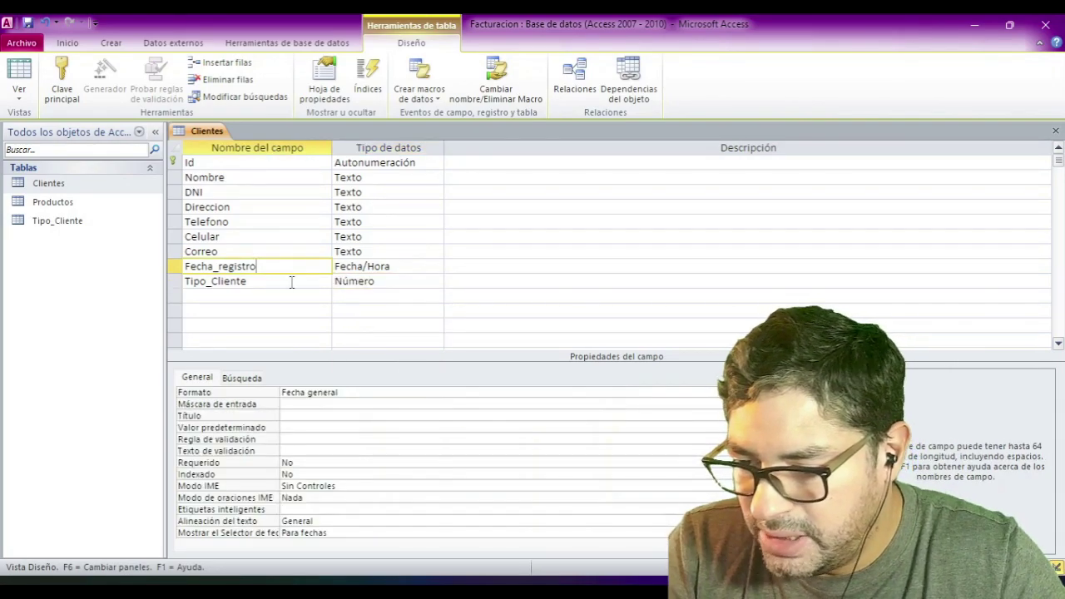
{"action": "left_click", "coordinate": [198, 281]}
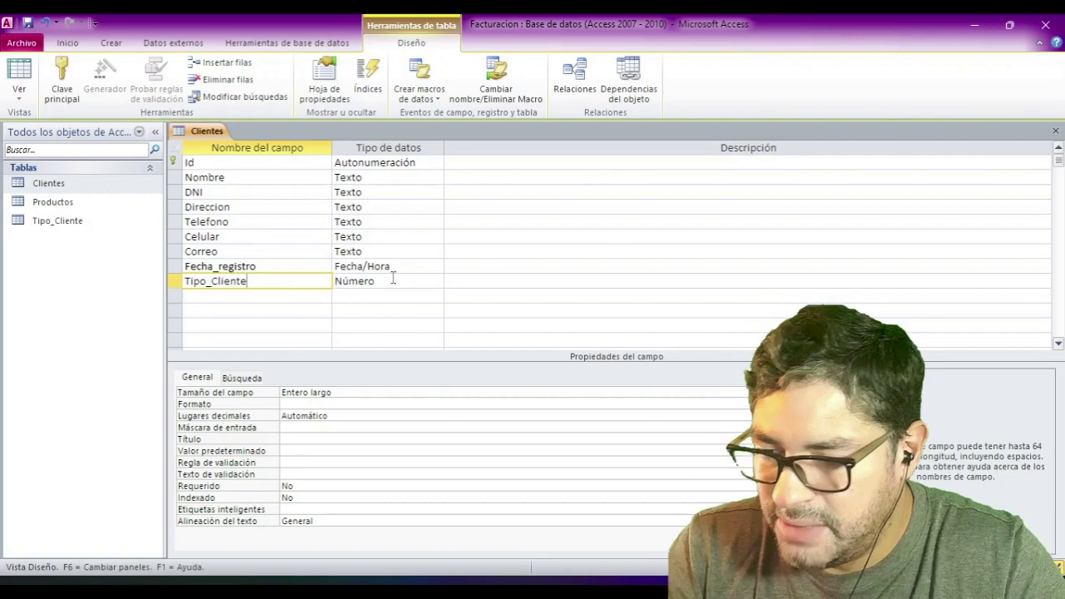
{"action": "left_click", "coordinate": [412, 281]}
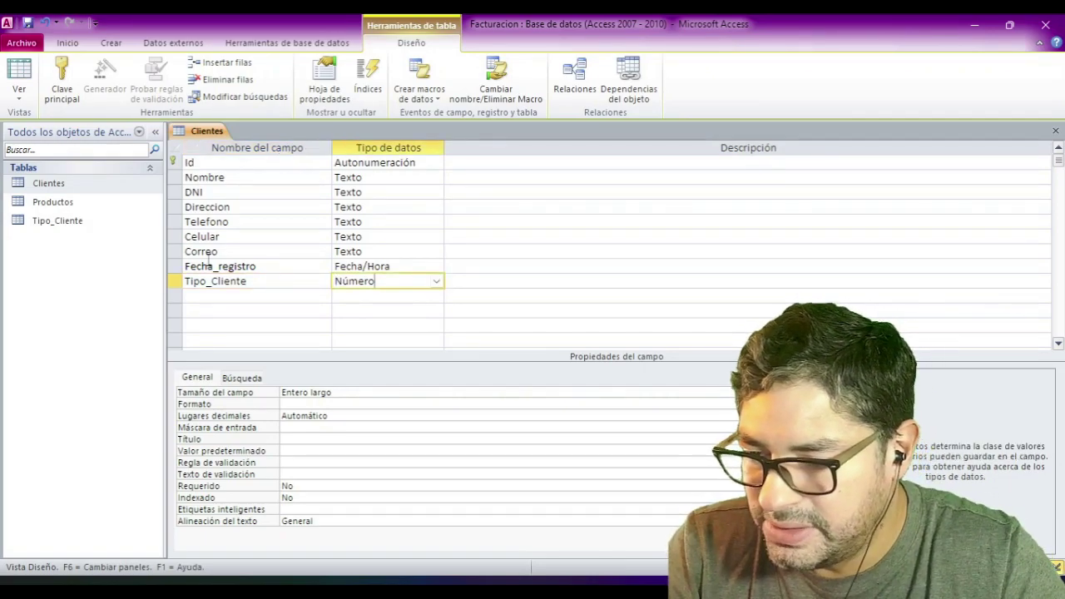
{"action": "left_click", "coordinate": [266, 281]}
{"action": "left_click", "coordinate": [420, 282]}
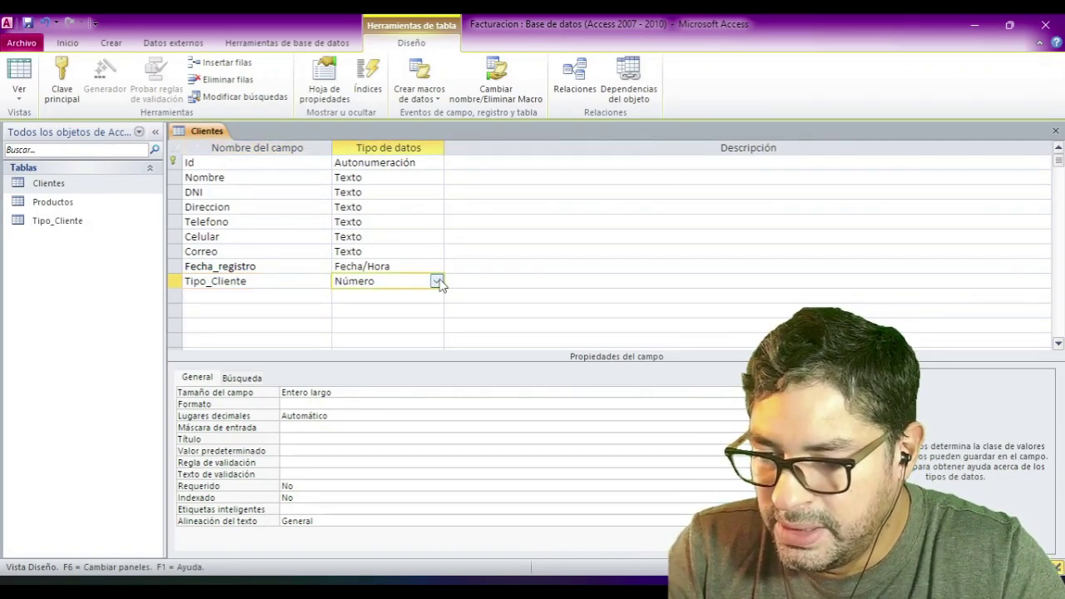
{"action": "left_click", "coordinate": [422, 162]}
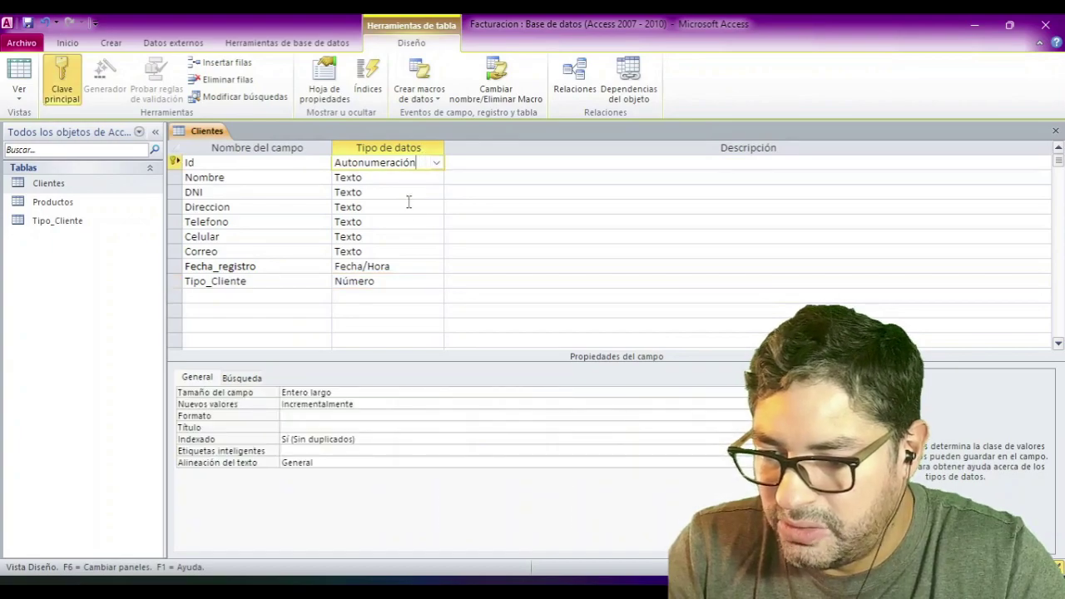
{"action": "left_click", "coordinate": [376, 281]}
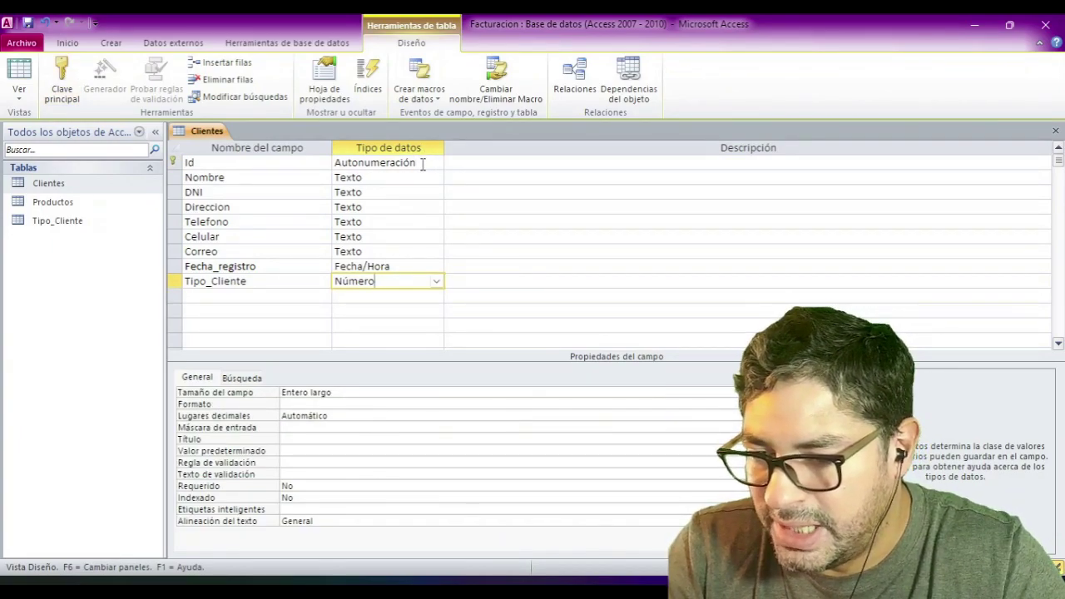
{"action": "left_click", "coordinate": [423, 162]}
{"action": "left_click", "coordinate": [174, 162]}
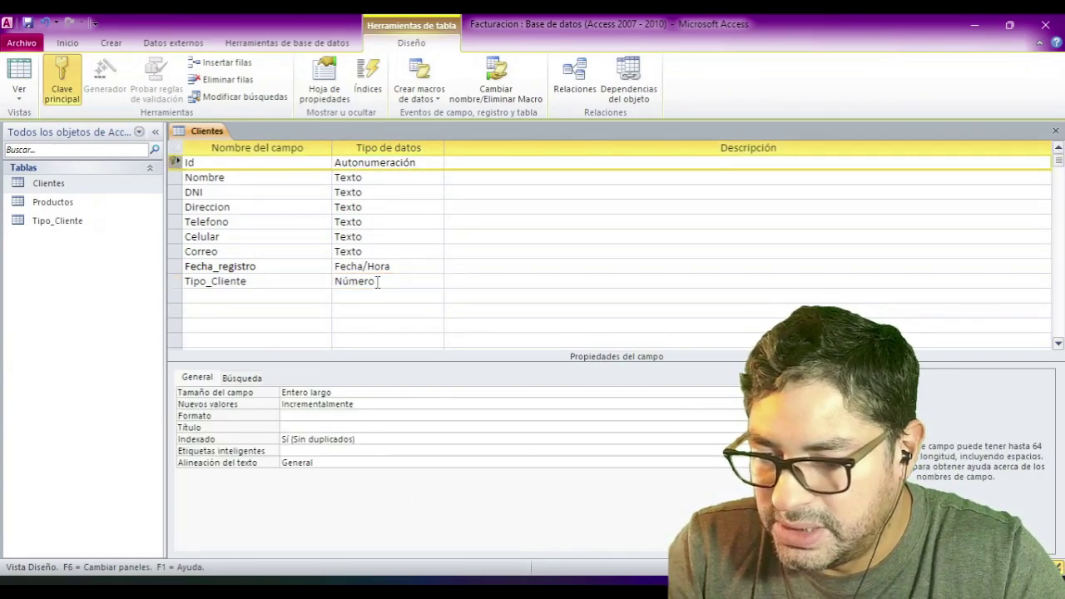
{"action": "left_click", "coordinate": [379, 280]}
{"action": "left_click", "coordinate": [436, 282]}
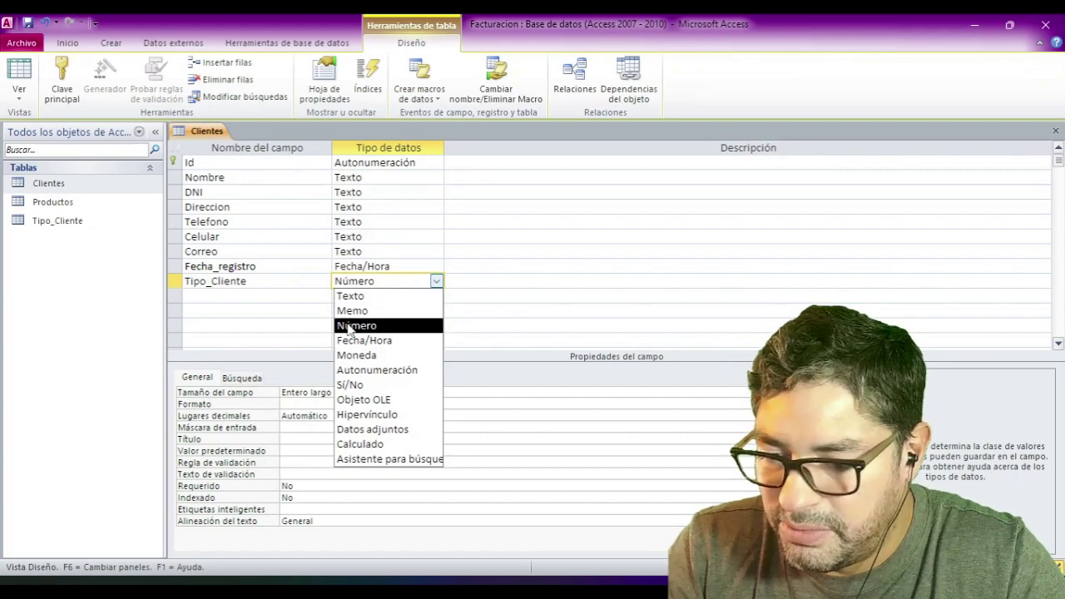
{"action": "left_click", "coordinate": [355, 326]}
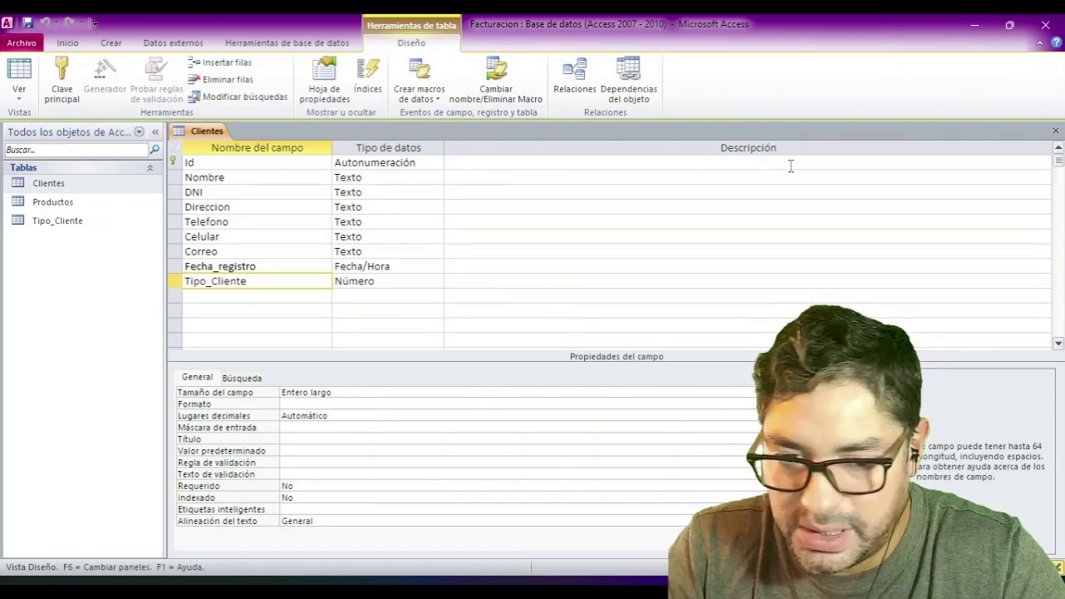
- Save the customer table under the name Clientes and close its design
{"action": "left_click", "coordinate": [1055, 131]}
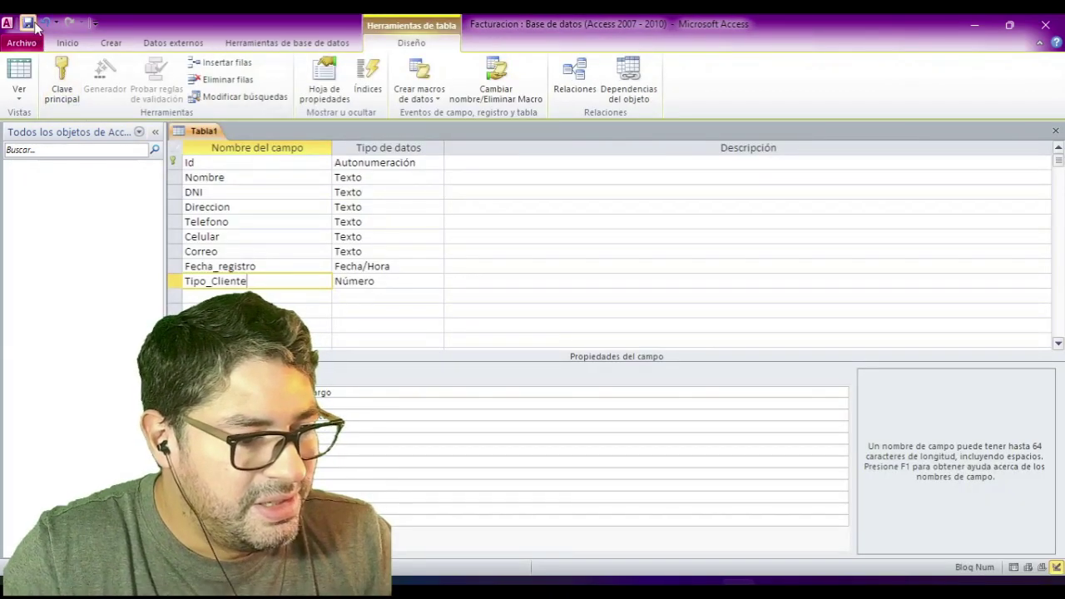
{"action": "left_click", "coordinate": [28, 22]}
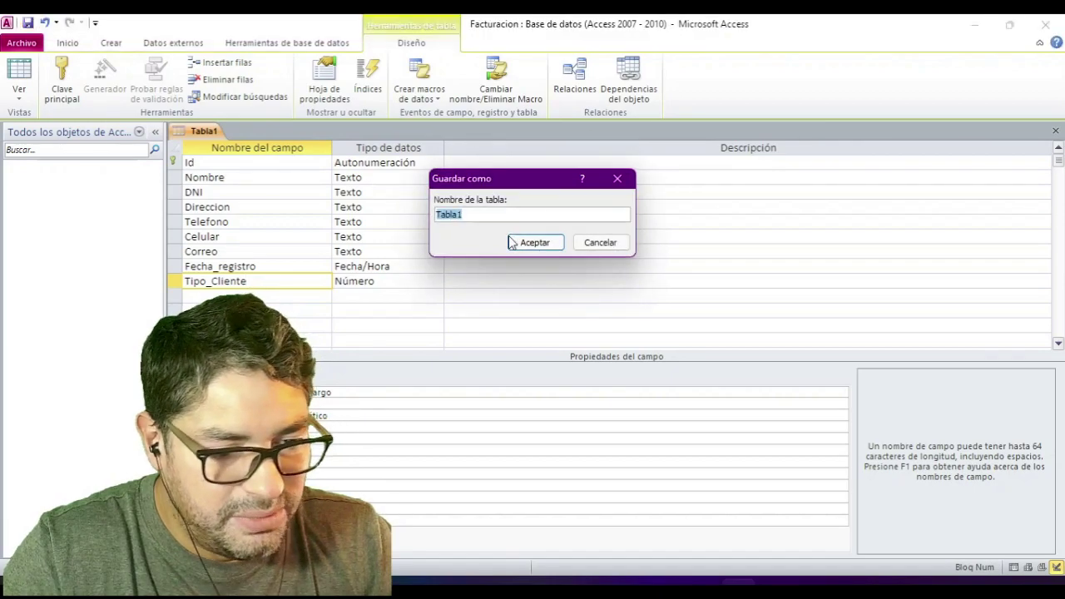
{"action": "type", "text": "Clientes"}
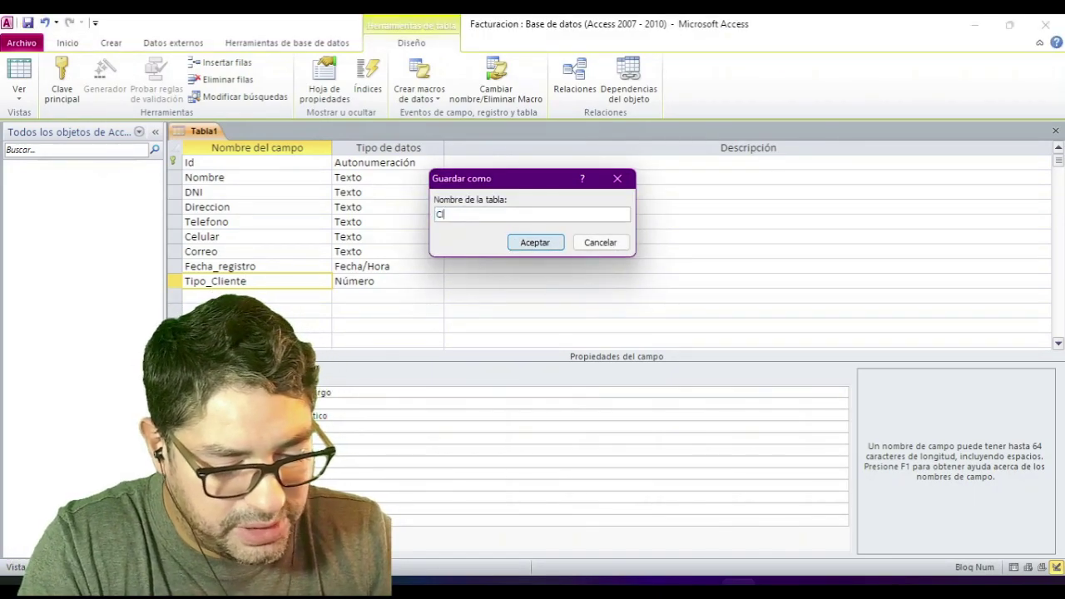
{"action": "left_click", "coordinate": [511, 239]}
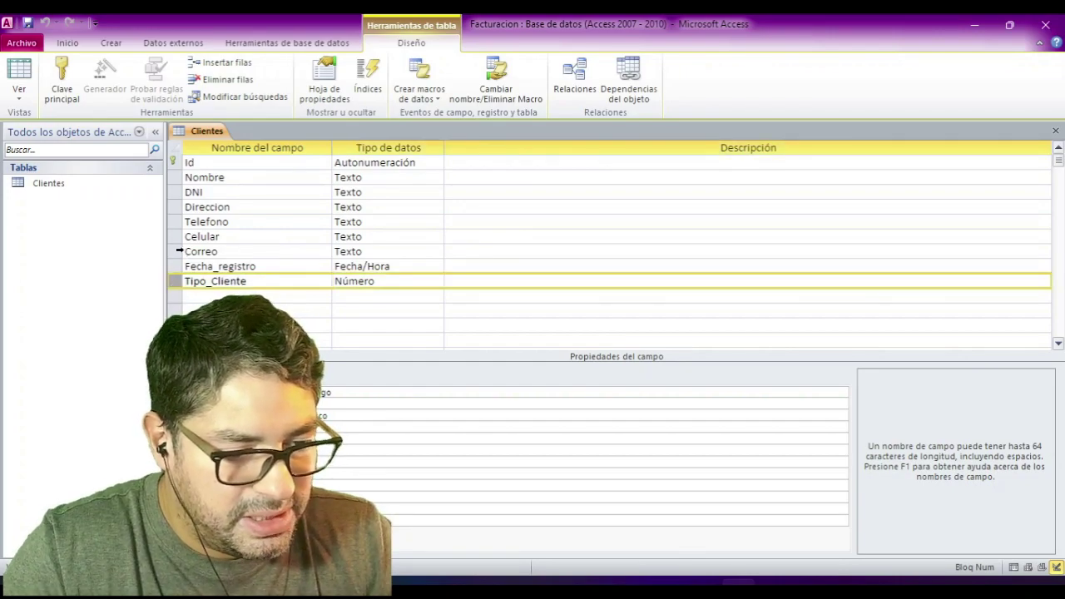
{"action": "left_click", "coordinate": [283, 220]}
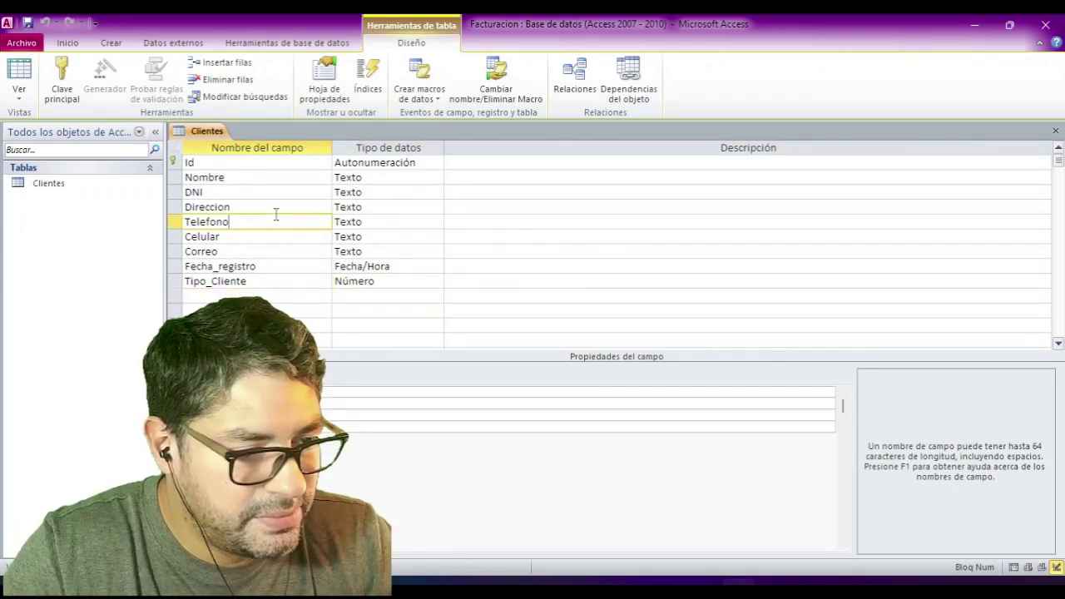
{"action": "left_click", "coordinate": [1055, 133]}
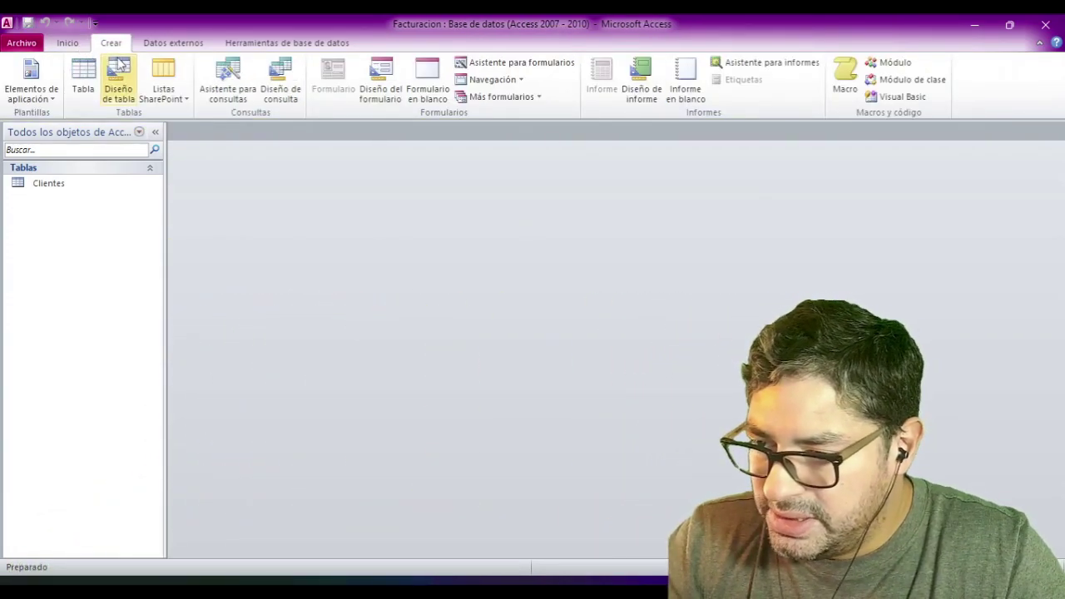
- Create a new table in design view with the fields Id and Nombre
{"action": "left_click", "coordinate": [117, 101]}
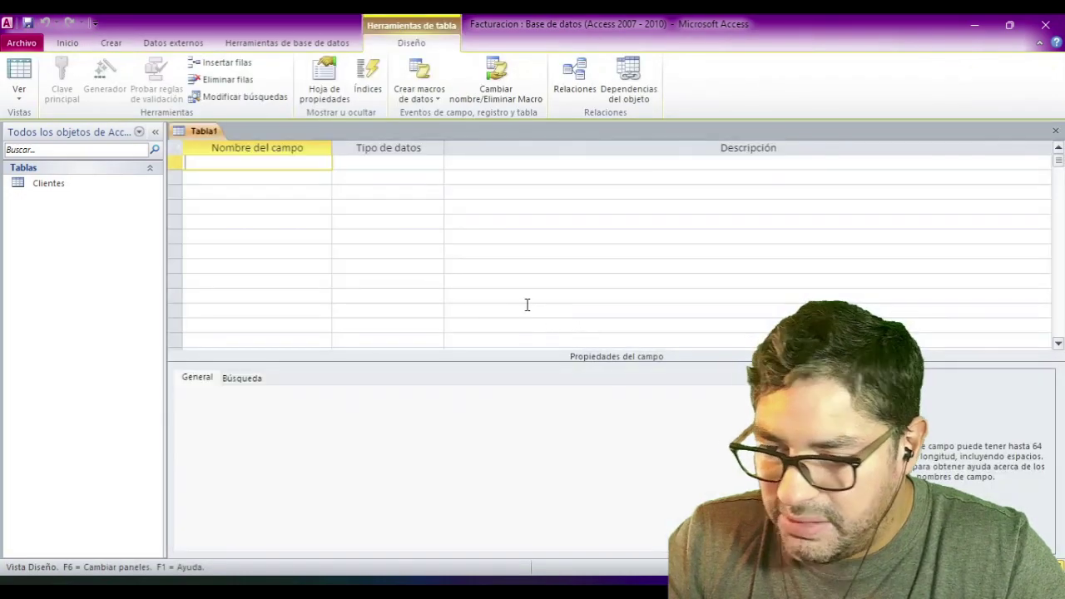
{"action": "type", "text": "Id"}
{"action": "key", "text": "Down"}
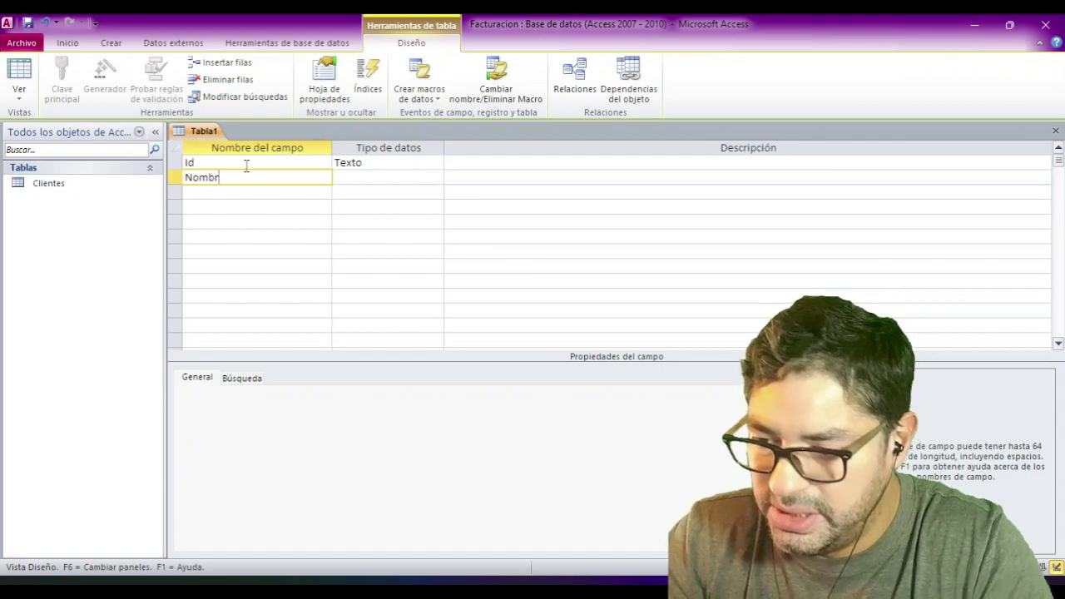
{"action": "type", "text": "Nombre"}
{"action": "key", "text": "Tab"}
{"action": "key", "text": "Up"}
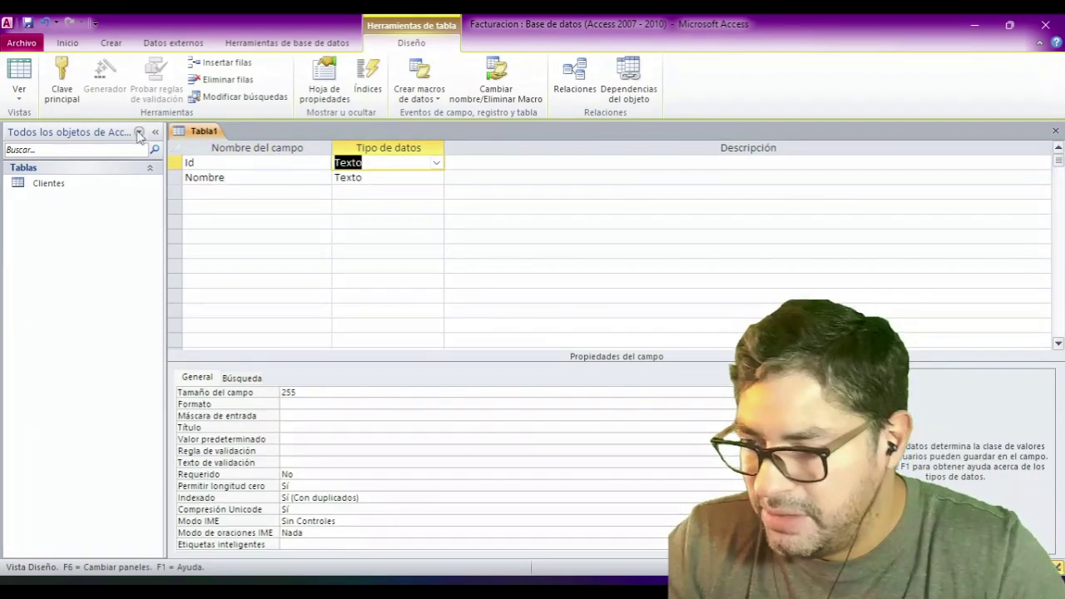
- Make Id the new table's primary key and set its data type to Autonumeración
{"action": "left_click", "coordinate": [61, 79]}
{"action": "left_click", "coordinate": [435, 163]}
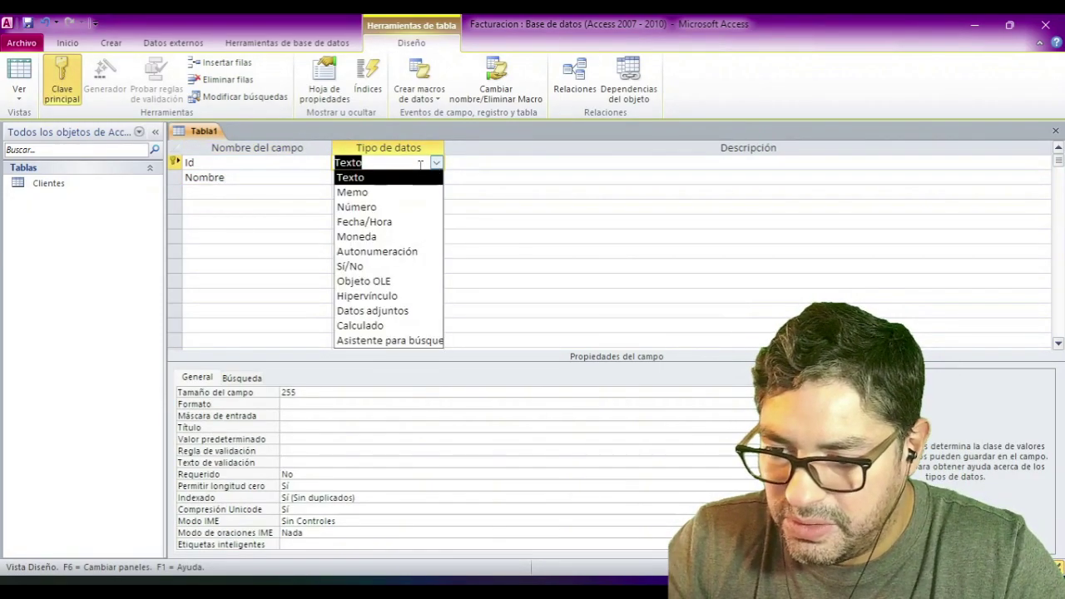
{"action": "left_click", "coordinate": [351, 251]}
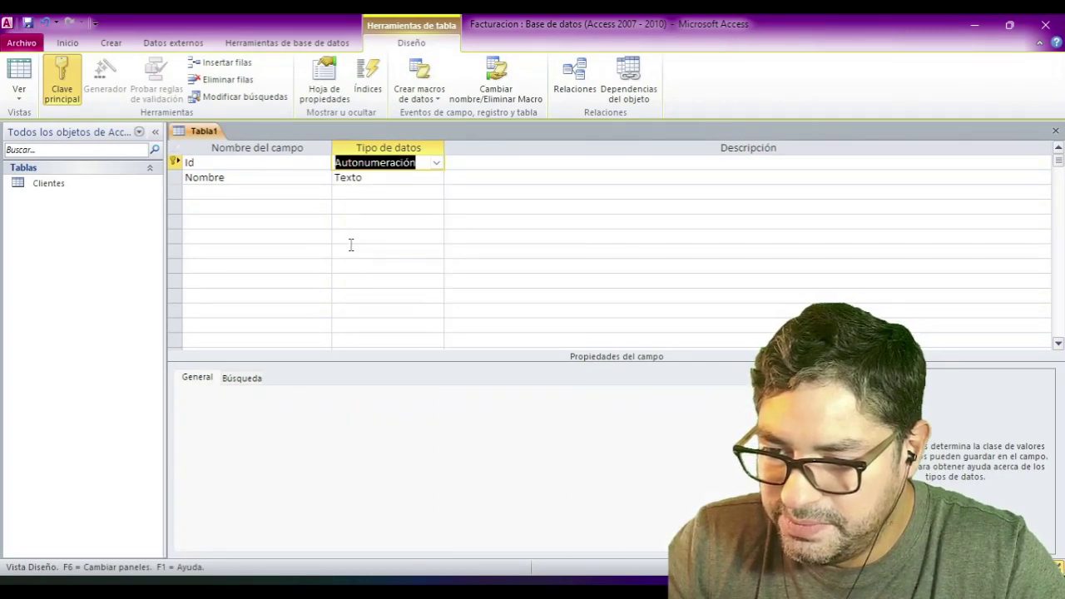
- Set the Nombre field's size to 100 in the new table
{"action": "left_click", "coordinate": [379, 176]}
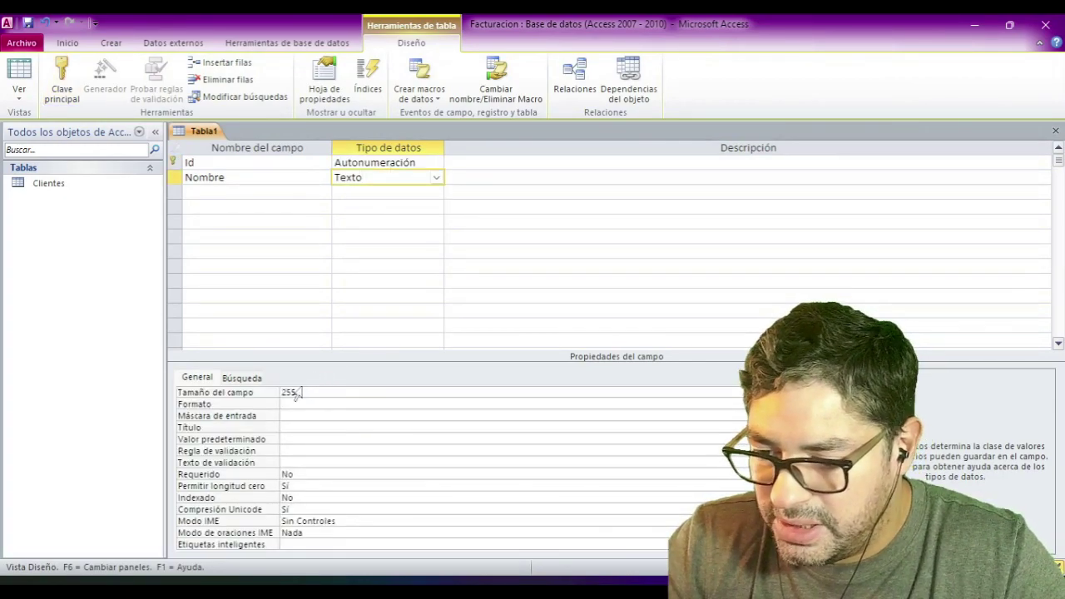
{"action": "left_click", "coordinate": [247, 393]}
{"action": "type", "text": "100"}
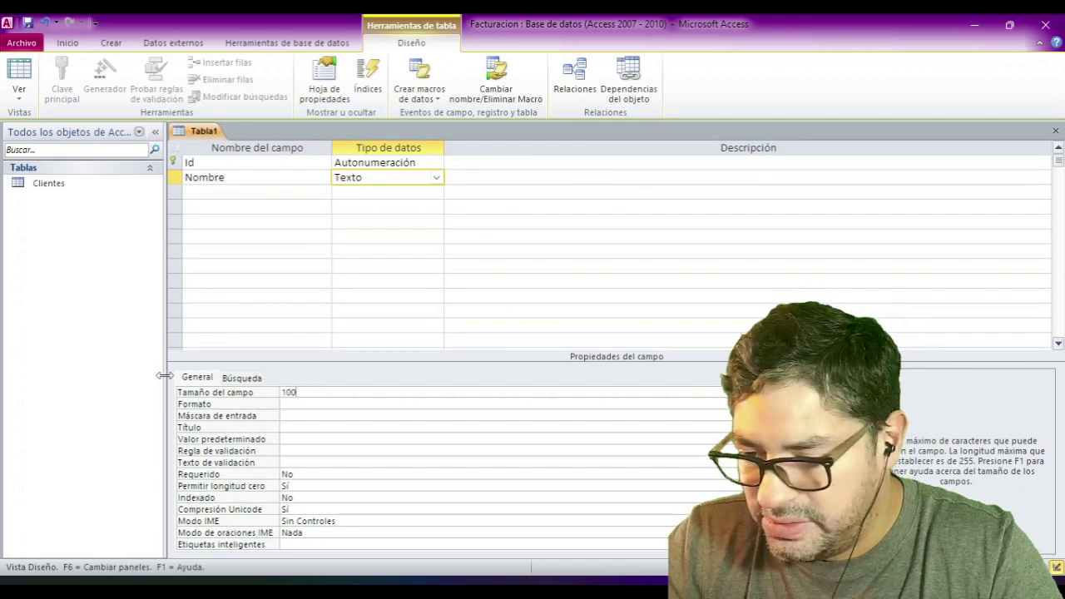
{"action": "key", "text": "Return"}
- Save the new table as Tipo_Cliente and close it
{"action": "left_click", "coordinate": [28, 24]}
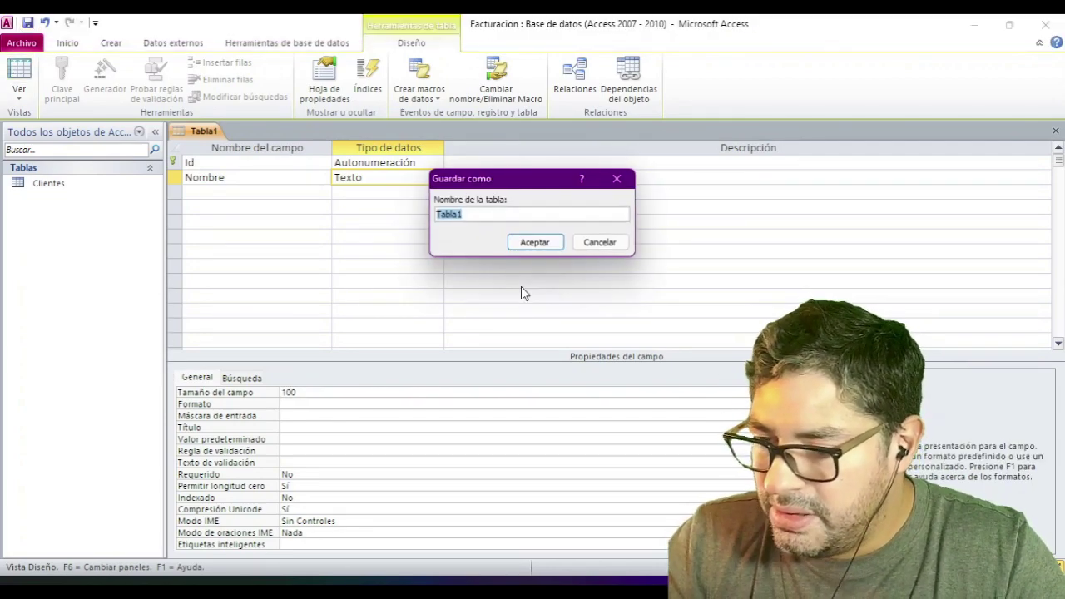
{"action": "type", "text": "Tipo_Cliente"}
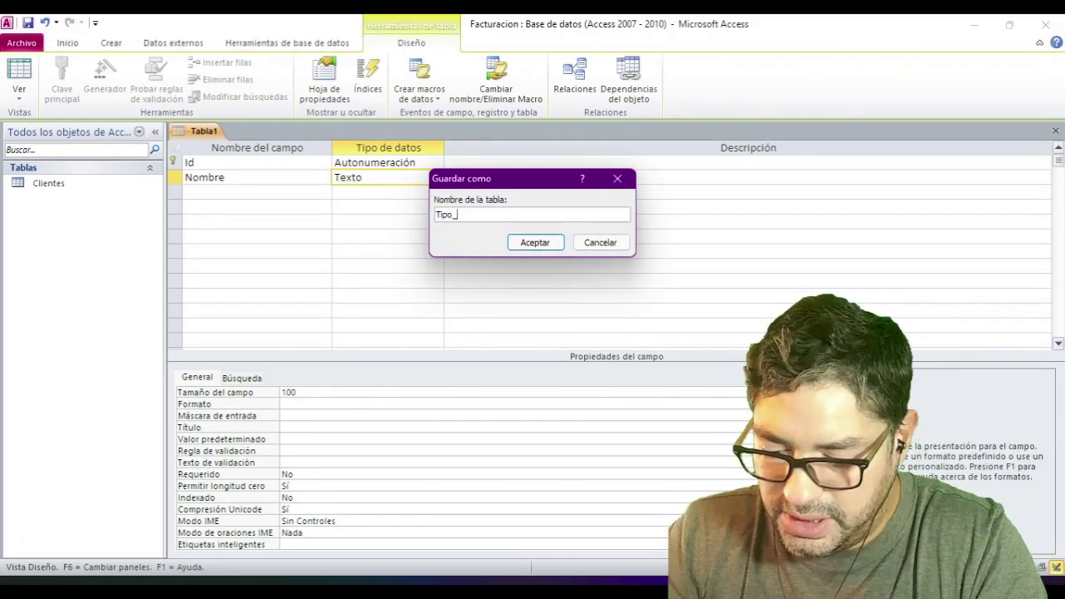
{"action": "left_click", "coordinate": [543, 245]}
{"action": "left_click", "coordinate": [1054, 132]}
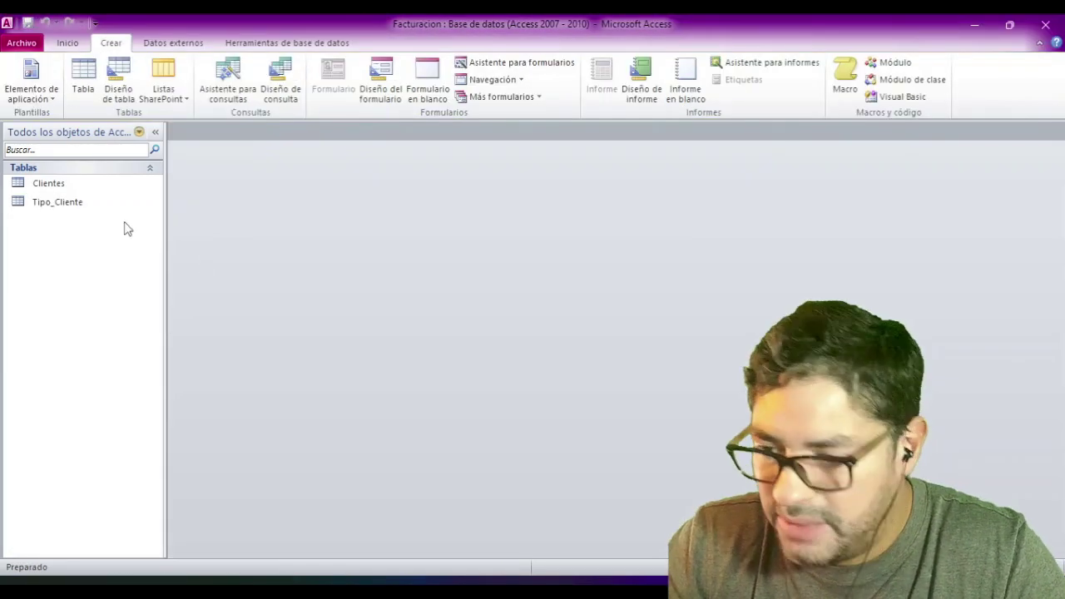
{"action": "left_click", "coordinate": [25, 204]}
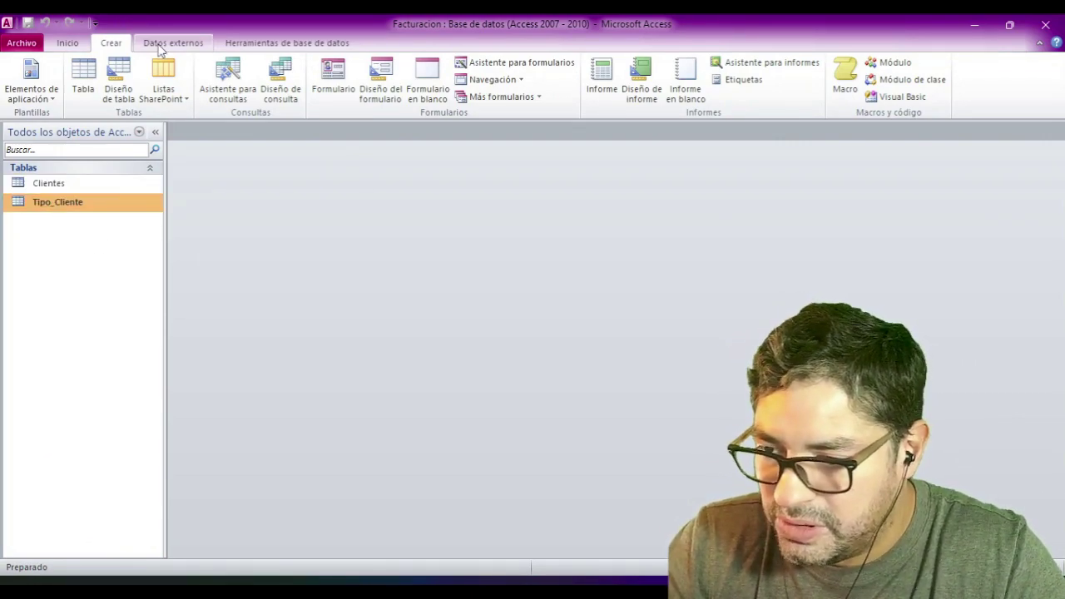
{"action": "left_click", "coordinate": [49, 188]}
{"action": "left_click", "coordinate": [61, 204]}
{"action": "left_click", "coordinate": [62, 185]}
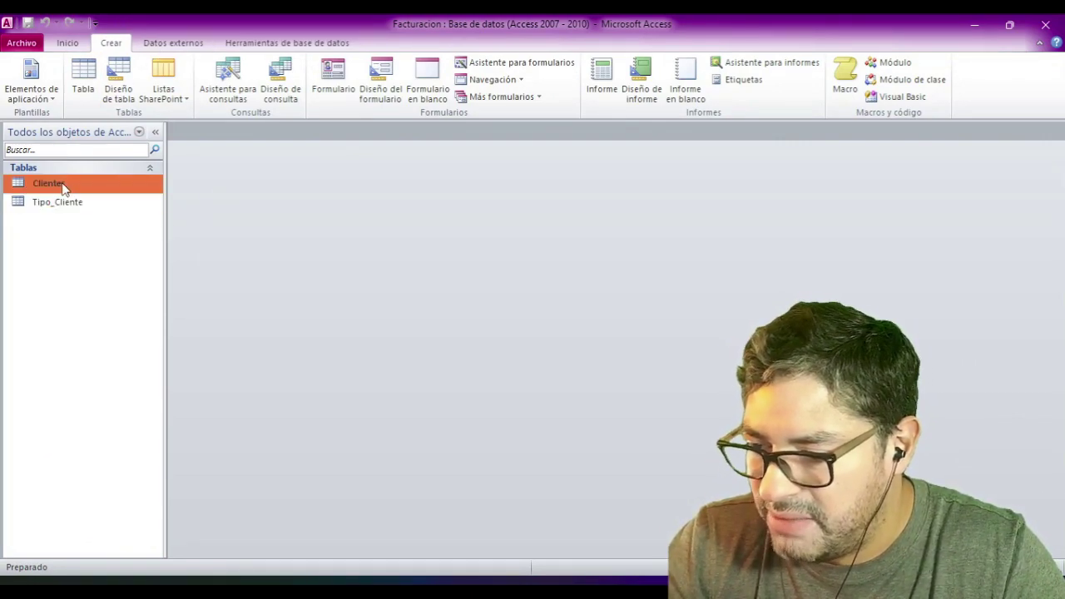
- Open the database relationships layout and hide the three MSysNavPane system tables from it
{"action": "left_click", "coordinate": [180, 43]}
{"action": "left_click", "coordinate": [275, 46]}
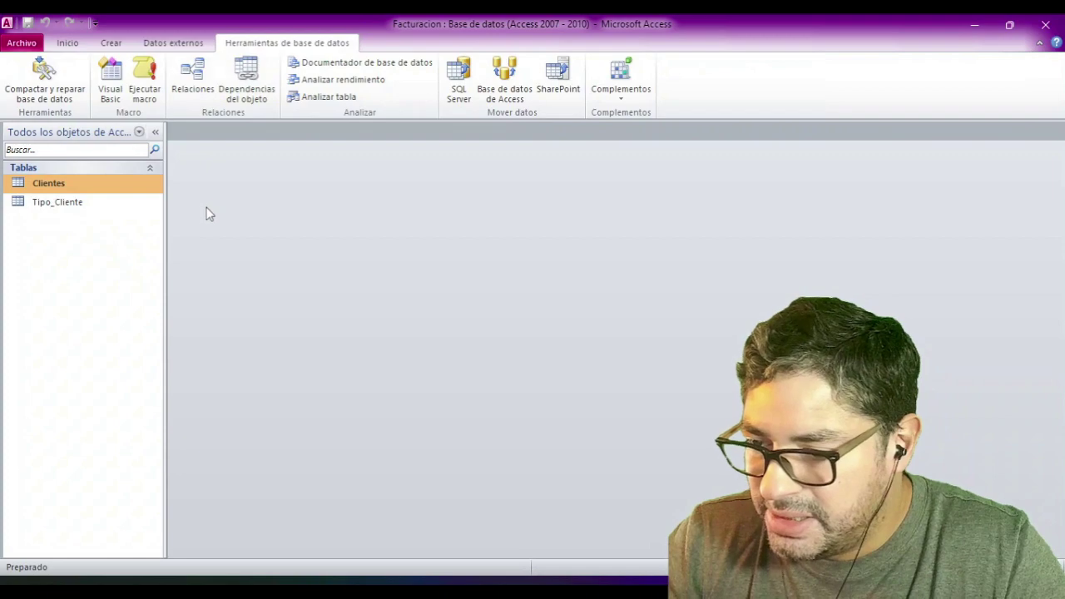
{"action": "left_click", "coordinate": [191, 90]}
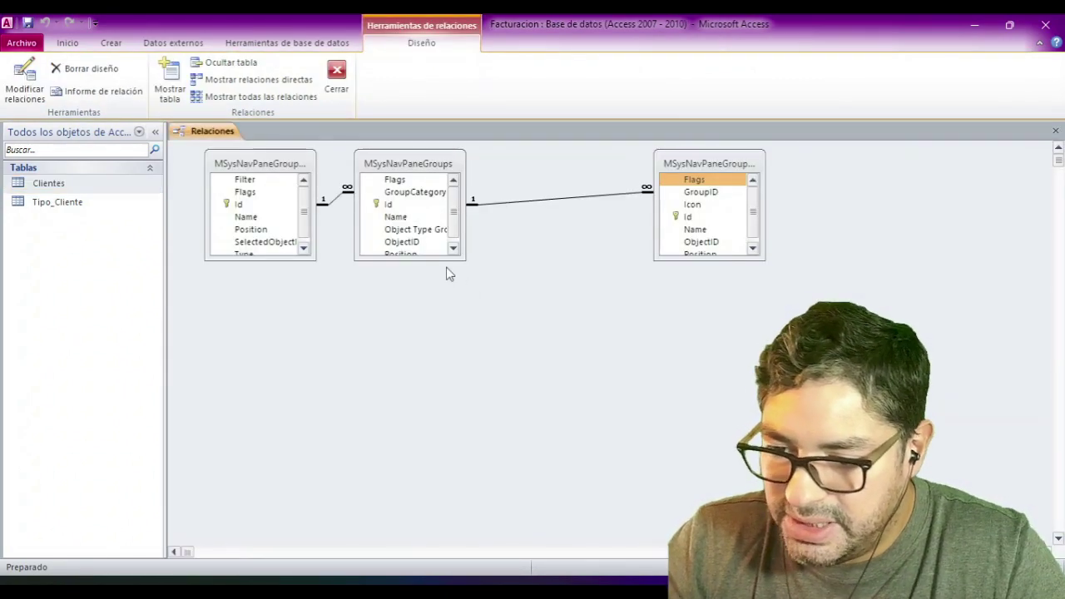
{"action": "left_click", "coordinate": [427, 168]}
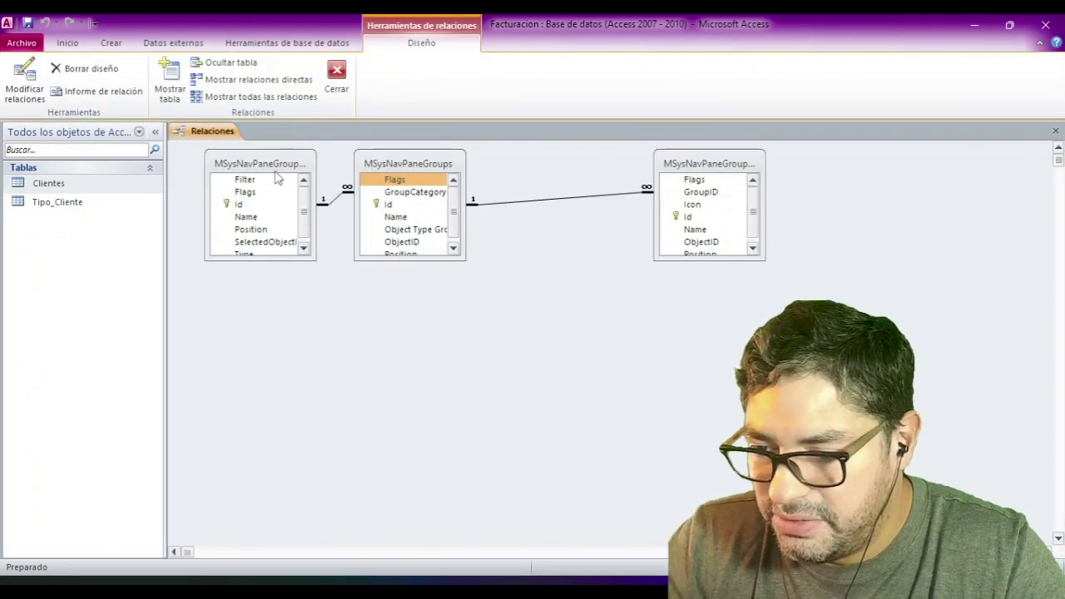
{"action": "right_click", "coordinate": [316, 270]}
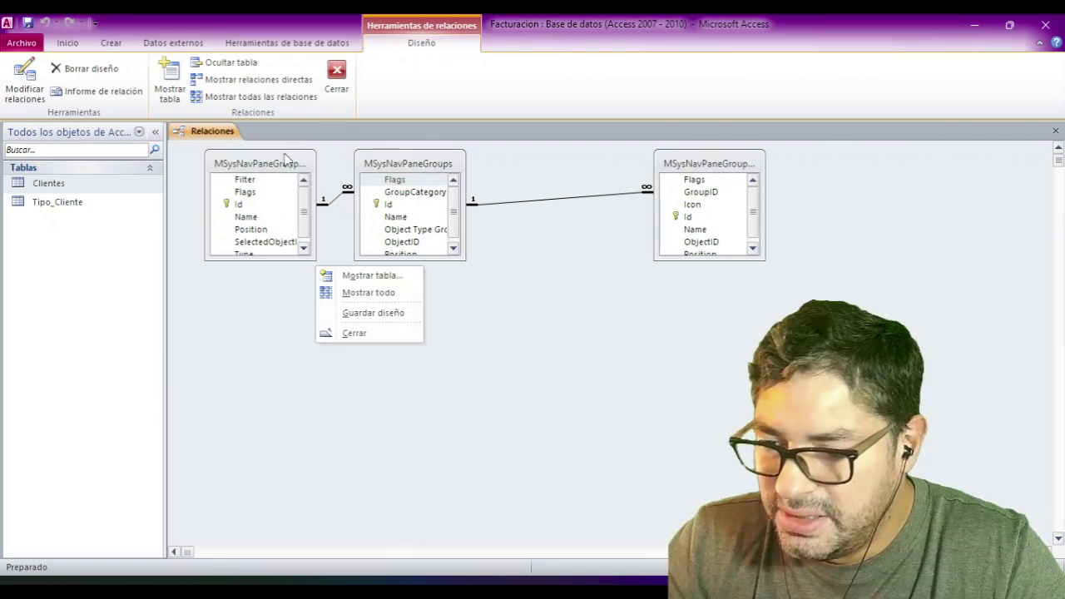
{"action": "right_click", "coordinate": [281, 159]}
{"action": "left_click", "coordinate": [336, 200]}
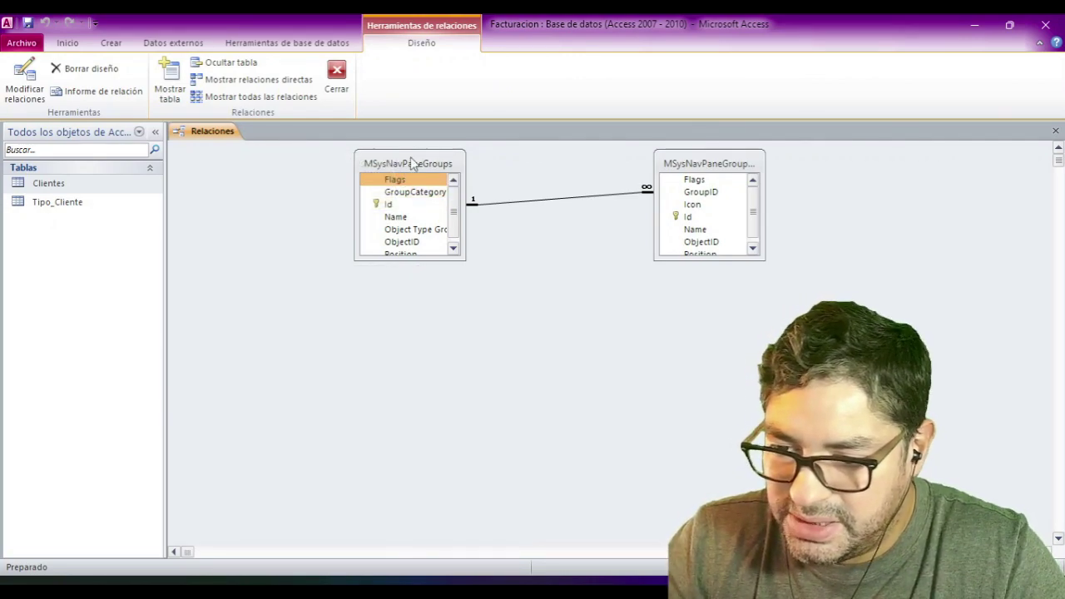
{"action": "right_click", "coordinate": [411, 161]}
{"action": "left_click", "coordinate": [463, 204]}
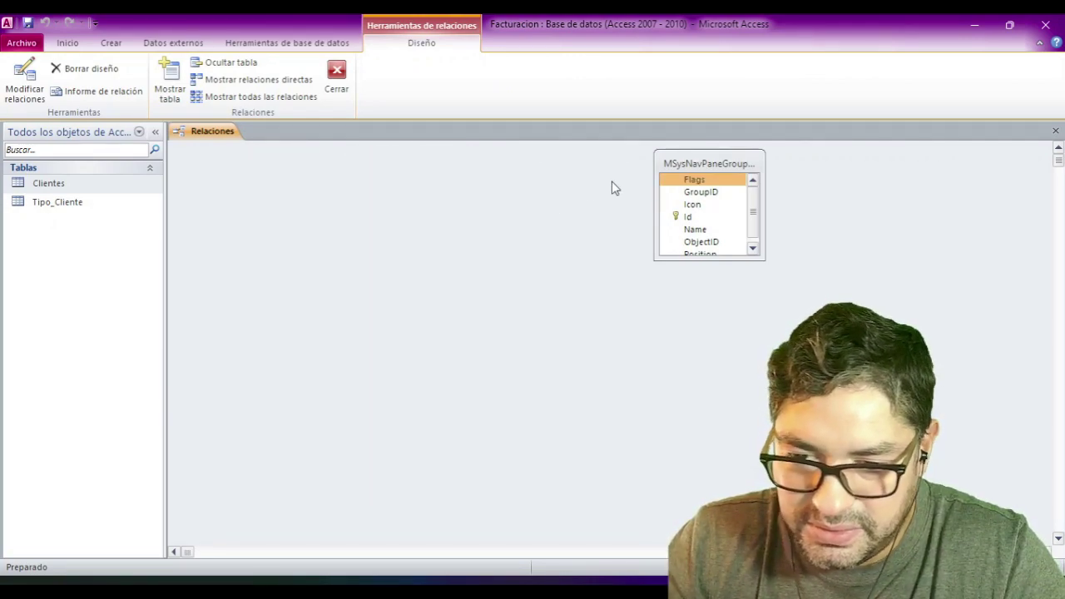
{"action": "right_click", "coordinate": [689, 163]}
{"action": "left_click", "coordinate": [727, 207]}
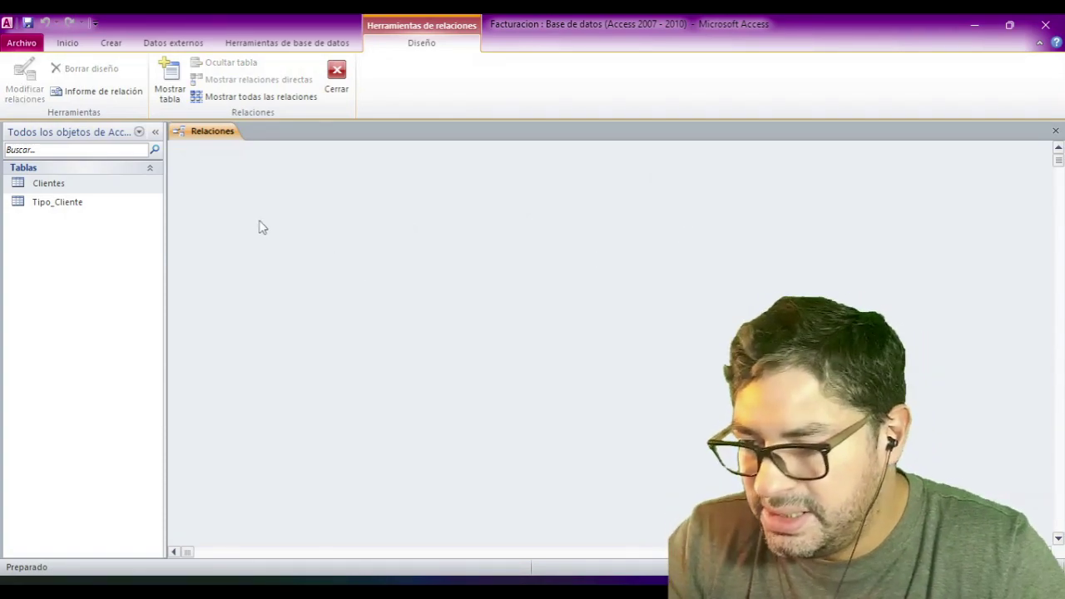
- Add the Clientes and Tipo_Cliente tables to the relationships layout
{"action": "left_click", "coordinate": [172, 77]}
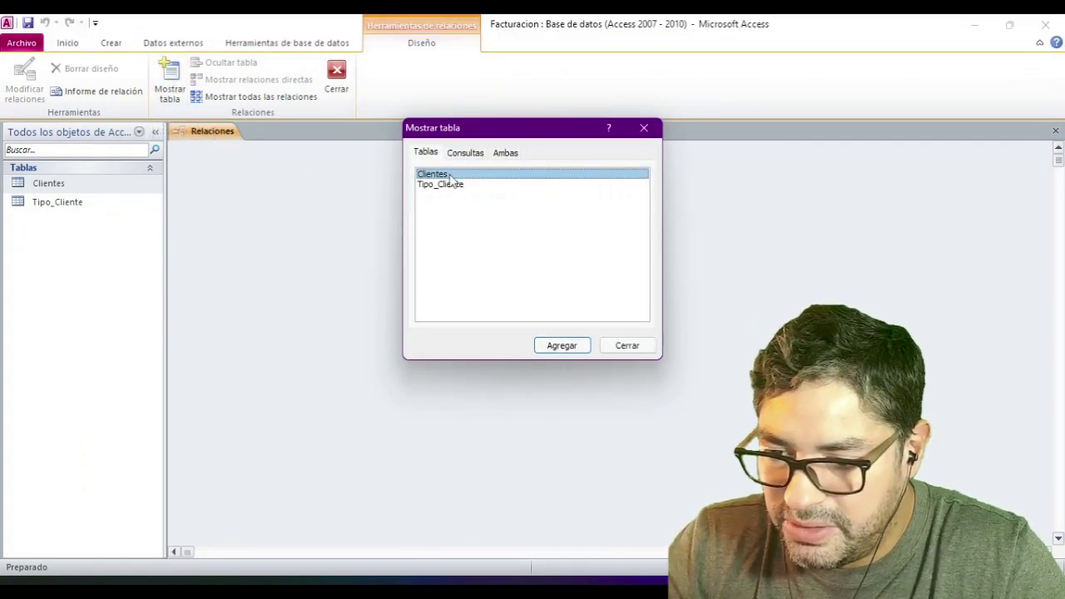
{"action": "left_click", "coordinate": [439, 185], "text": "shift"}
{"action": "left_click", "coordinate": [578, 344]}
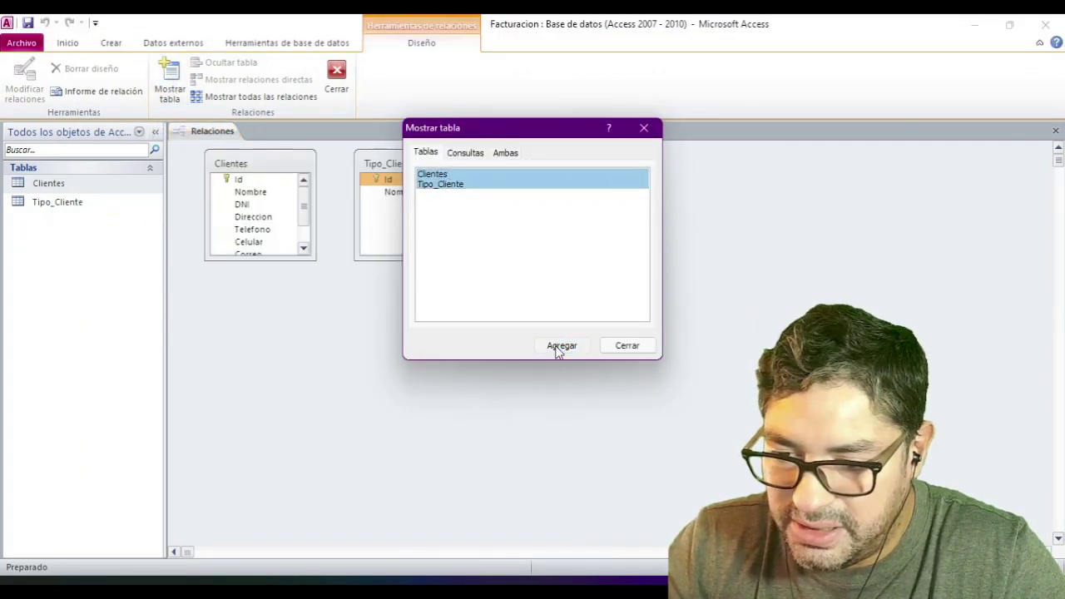
{"action": "left_click", "coordinate": [628, 348]}
- Arrange the two table boxes side by side and enlarge Clientes until all its fields show
{"action": "left_click_drag", "start_coordinate": [392, 165], "coordinate": [480, 178]}
{"action": "left_click_drag", "start_coordinate": [237, 164], "coordinate": [255, 232]}
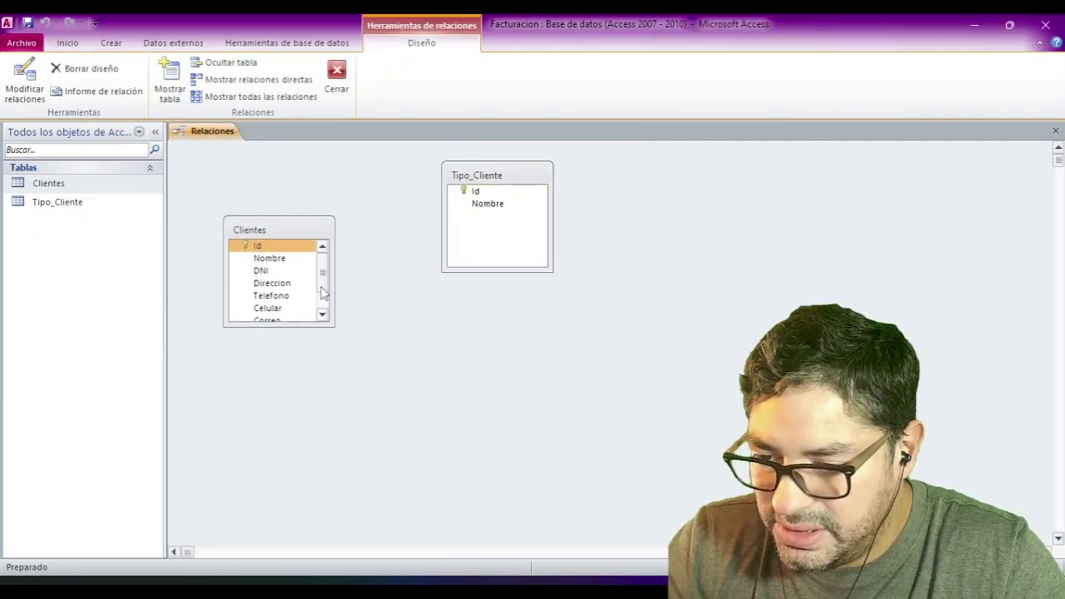
{"action": "left_click_drag", "start_coordinate": [333, 325], "coordinate": [357, 381]}
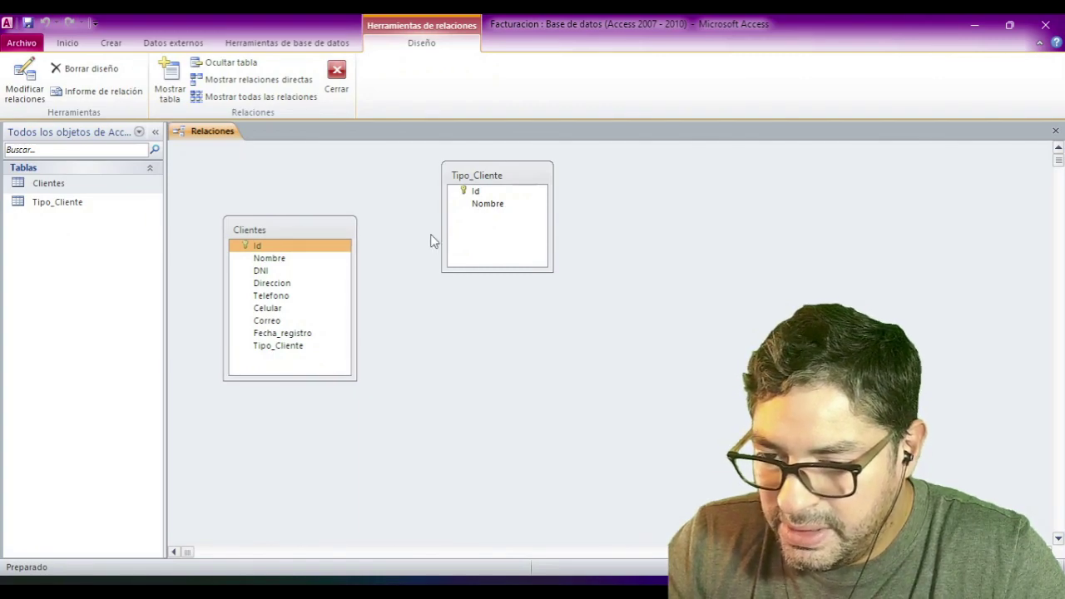
{"action": "left_click_drag", "start_coordinate": [468, 175], "coordinate": [444, 204]}
{"action": "left_click_drag", "start_coordinate": [280, 229], "coordinate": [268, 180]}
- Link the Id field of Tipo_Cliente to the Tipo_Cliente field of Clientes, with the Tipo_Cliente box moved slightly higher
{"action": "left_click", "coordinate": [431, 217]}
{"action": "left_click_drag", "start_coordinate": [431, 217], "coordinate": [266, 302]}
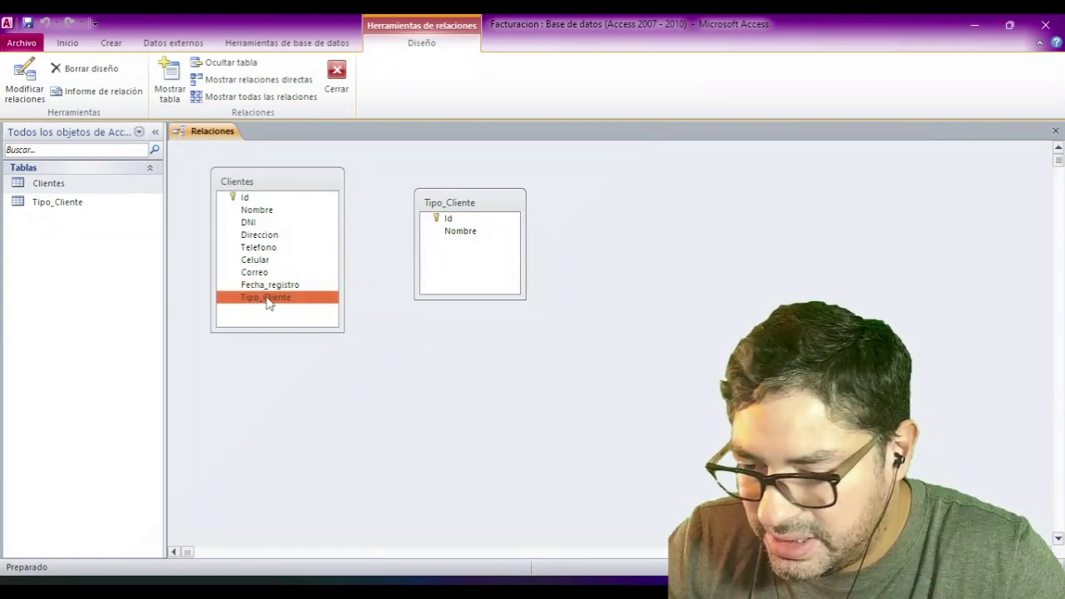
{"action": "left_click", "coordinate": [454, 220]}
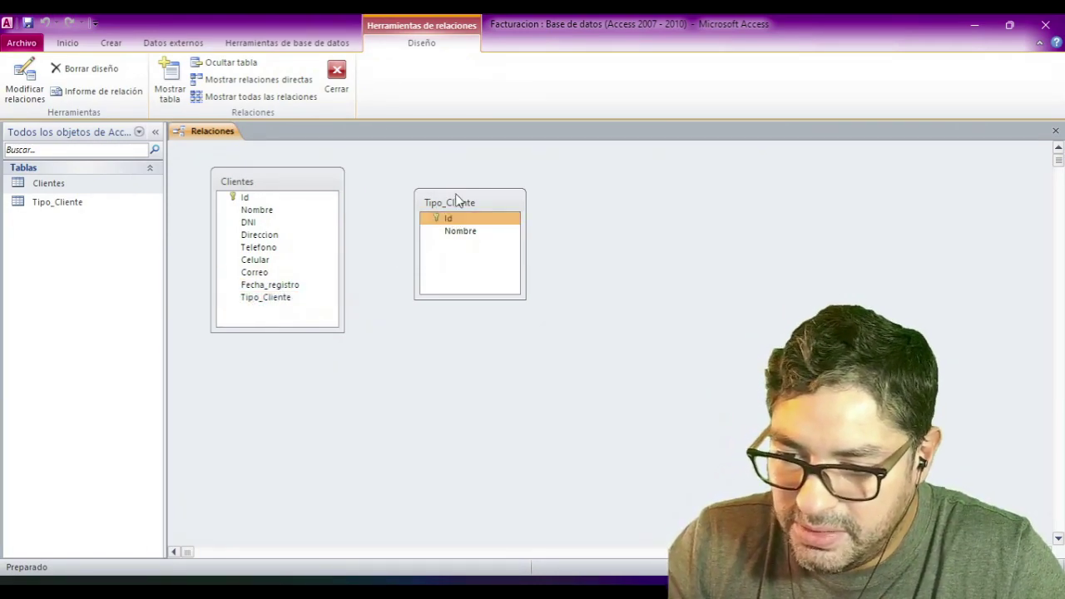
{"action": "left_click_drag", "start_coordinate": [451, 206], "coordinate": [264, 306]}
{"action": "left_click", "coordinate": [441, 188]}
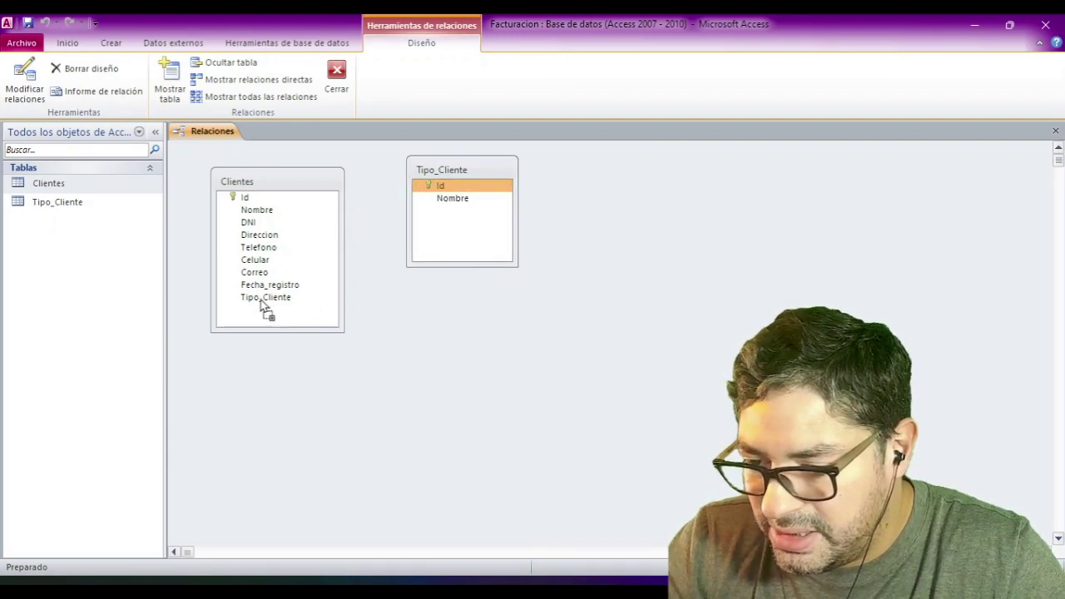
{"action": "left_click_drag", "start_coordinate": [261, 306], "coordinate": [257, 304]}
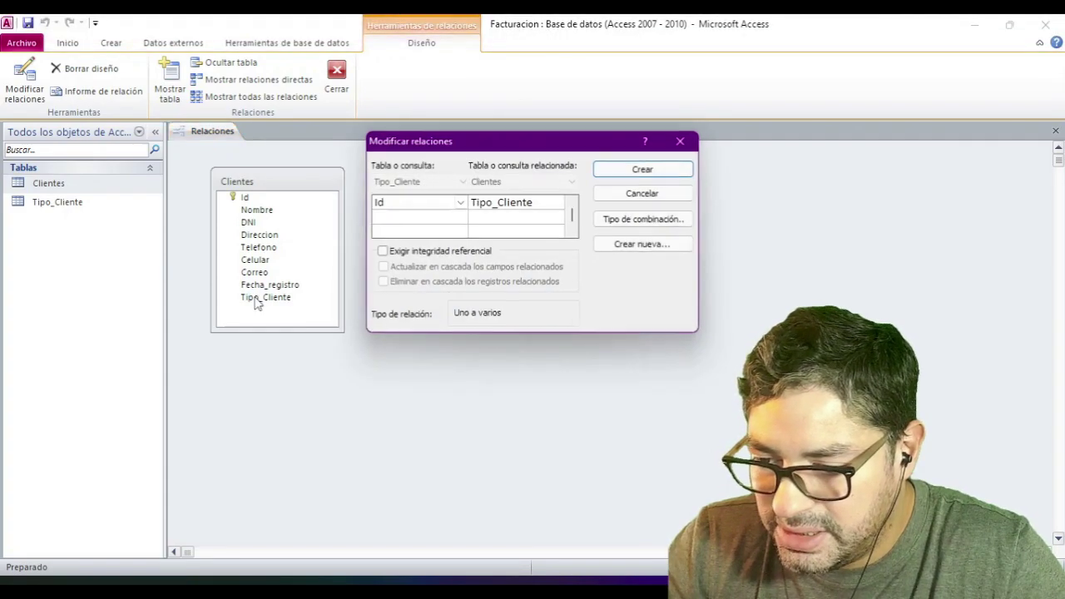
- Create the relationship with referential integrity and cascading updates of related fields, and close the relationships layout
{"action": "left_click_drag", "start_coordinate": [481, 152], "coordinate": [478, 174]}
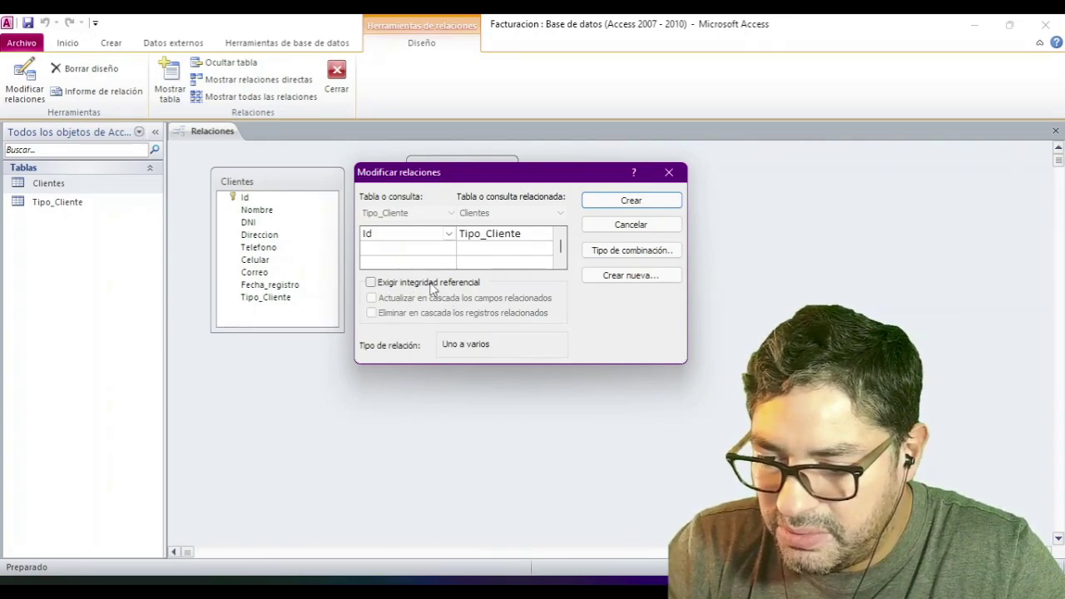
{"action": "left_click", "coordinate": [433, 284]}
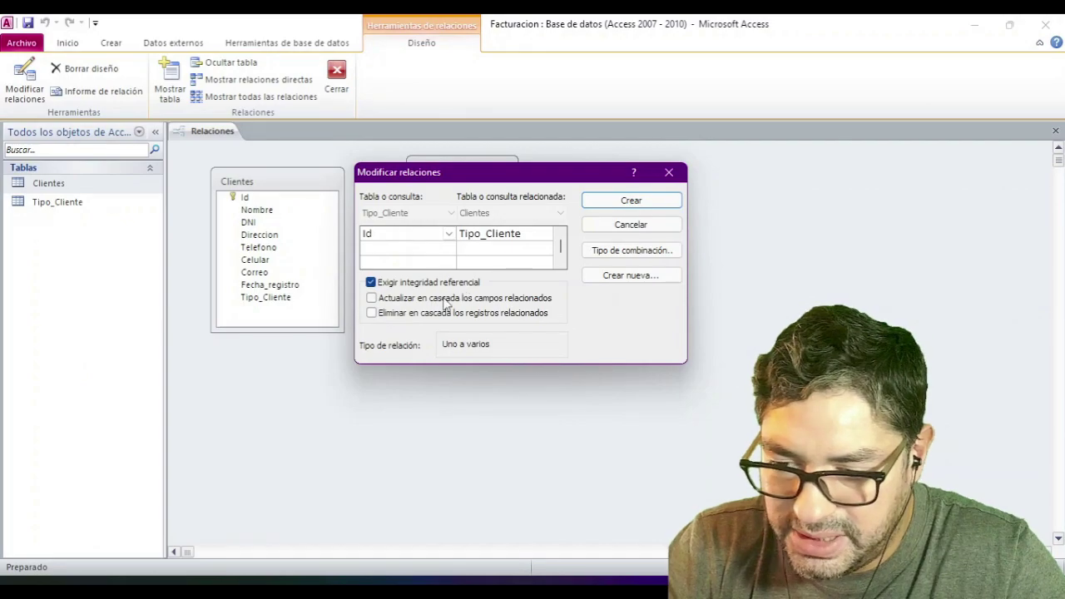
{"action": "left_click", "coordinate": [413, 300]}
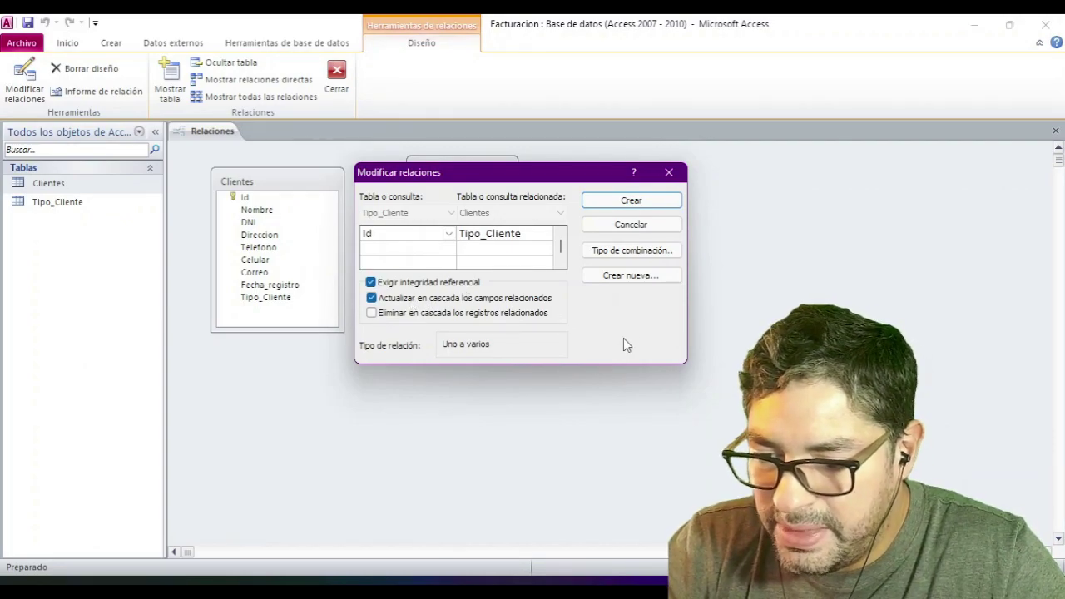
{"action": "left_click", "coordinate": [626, 203]}
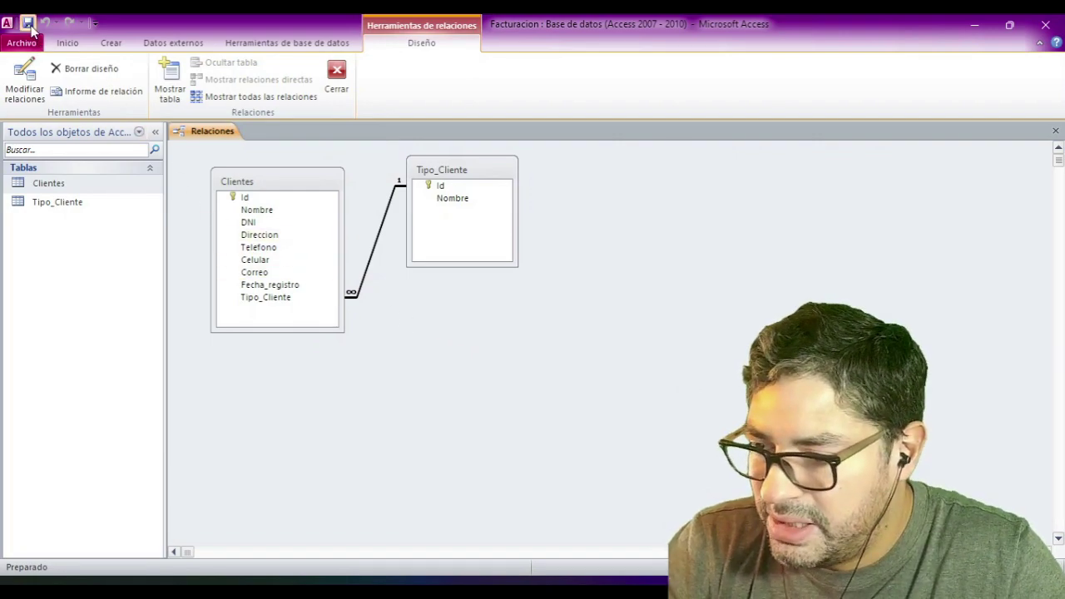
{"action": "left_click", "coordinate": [1054, 131]}
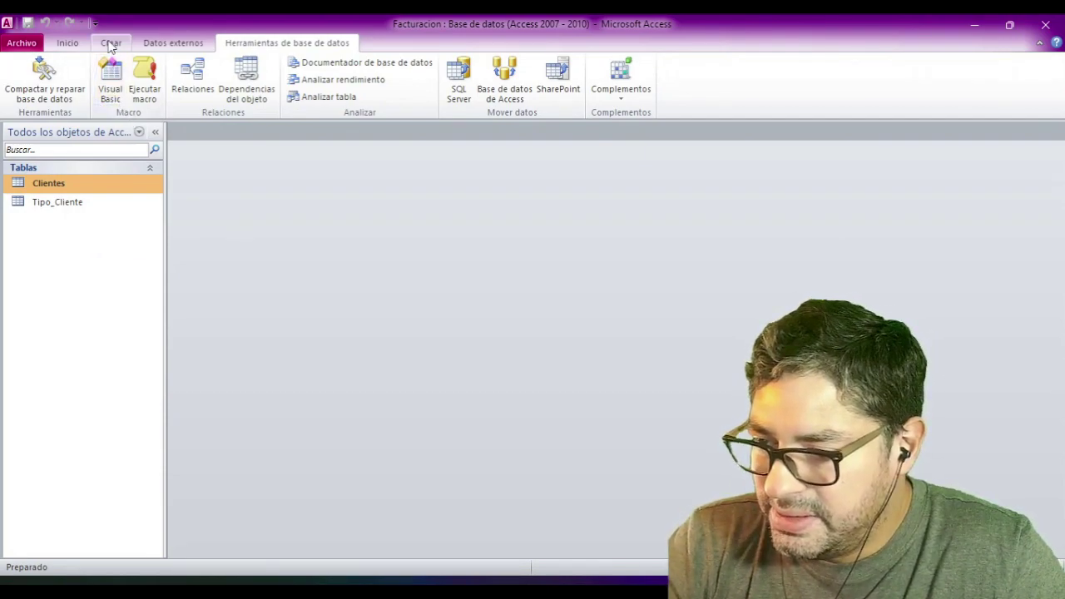
- Create a new table in design view with the fields Id, Nombre, Categoria and Proveedor
{"action": "left_click", "coordinate": [110, 42]}
{"action": "left_click", "coordinate": [118, 79]}
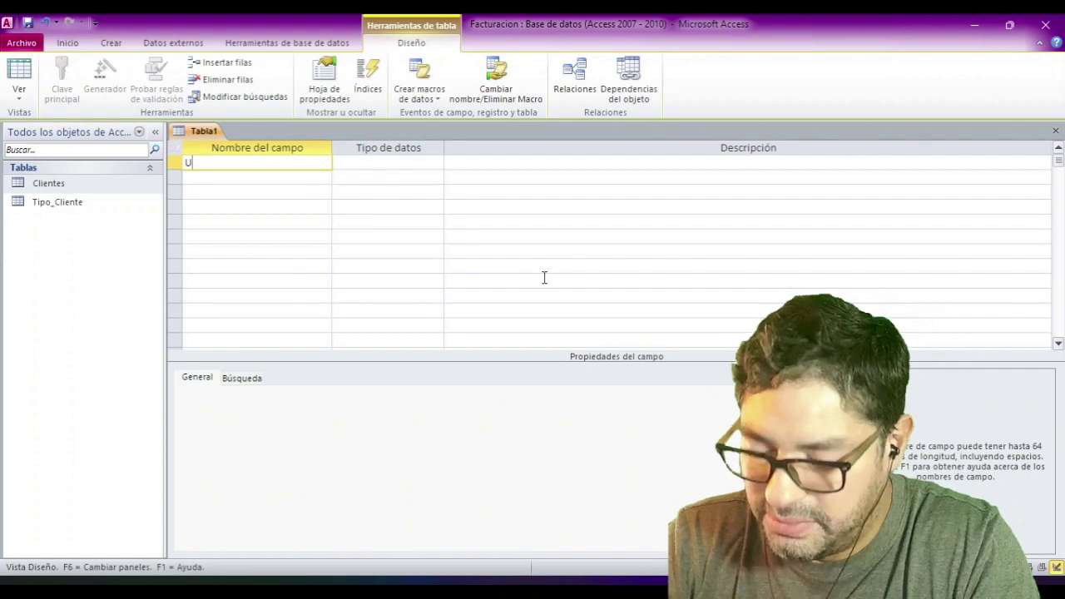
{"action": "key", "text": "Down"}
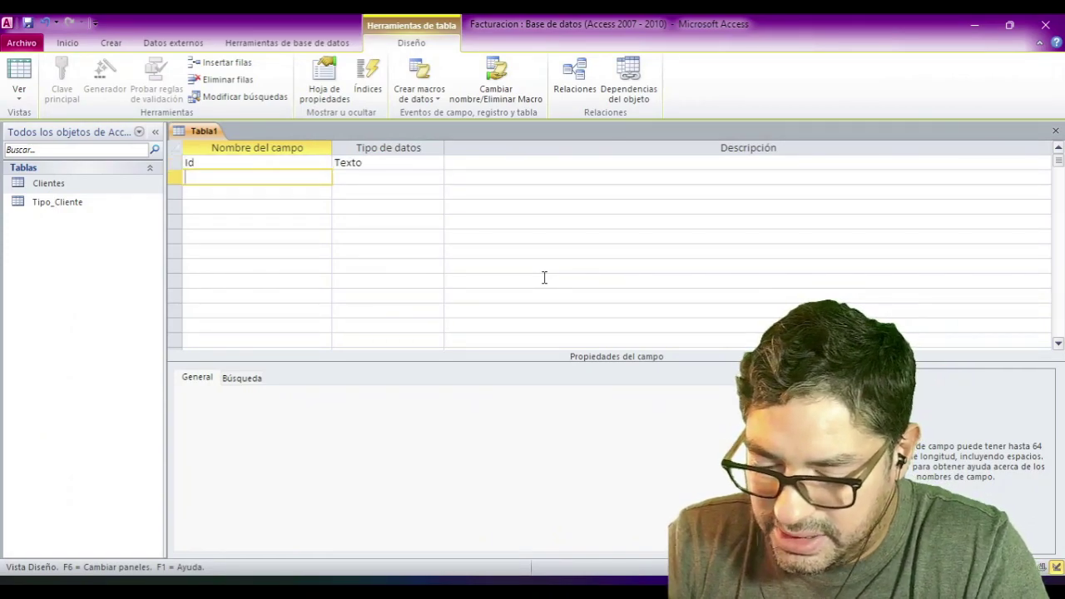
{"action": "type", "text": "Nombre"}
{"action": "key", "text": "Down"}
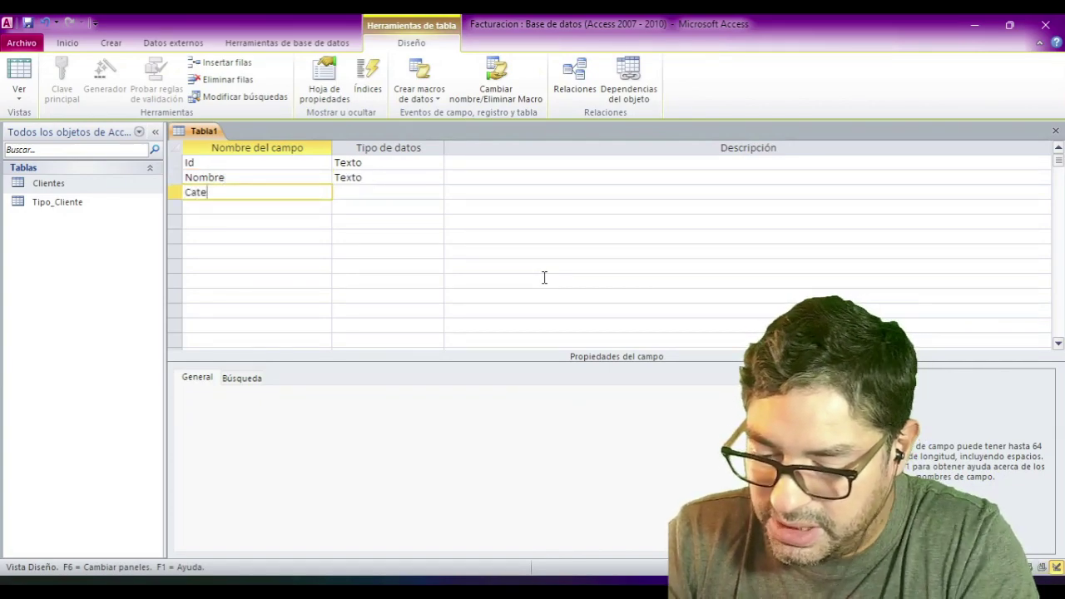
{"action": "key", "text": "Down"}
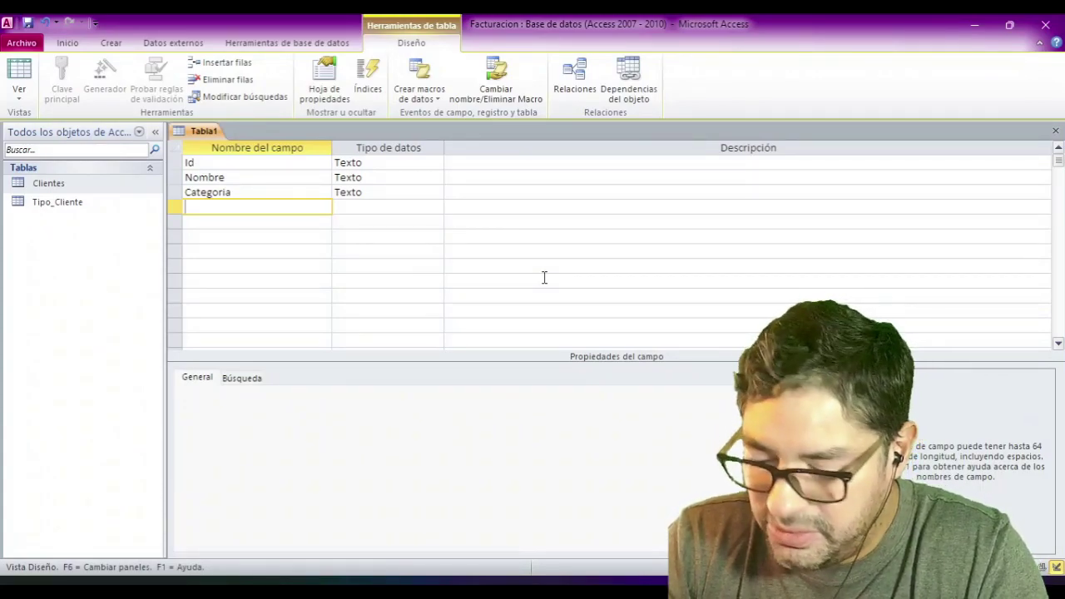
{"action": "key", "text": "Down"}
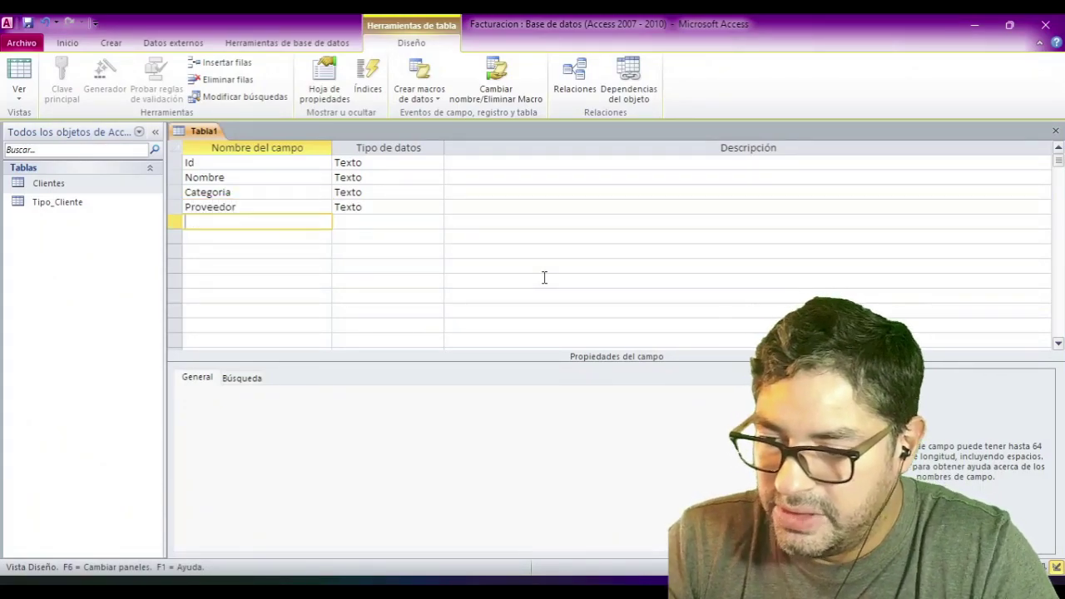
- Add the fields Precio_Costo, Precio_Venta and Descuento below Proveedor in the new table
{"action": "left_click_drag", "start_coordinate": [172, 193], "coordinate": [170, 210]}
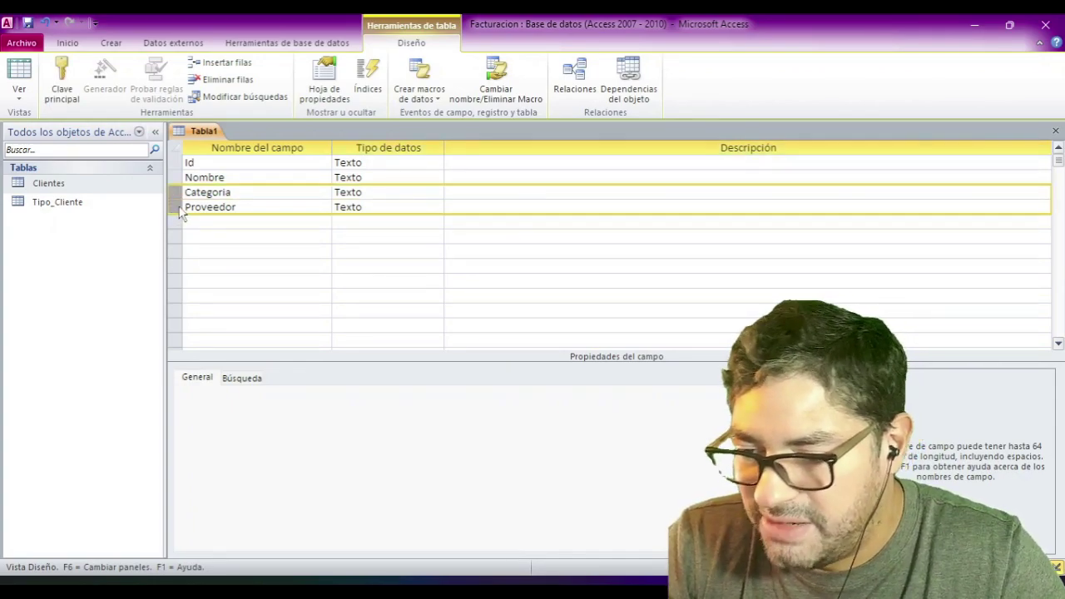
{"action": "left_click", "coordinate": [221, 207]}
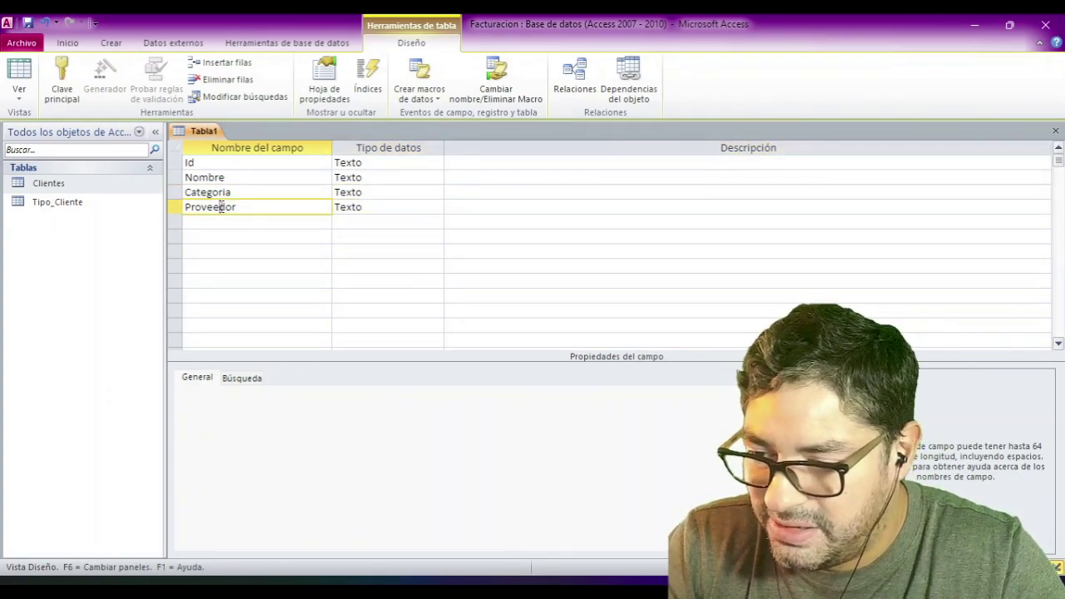
{"action": "left_click", "coordinate": [197, 221]}
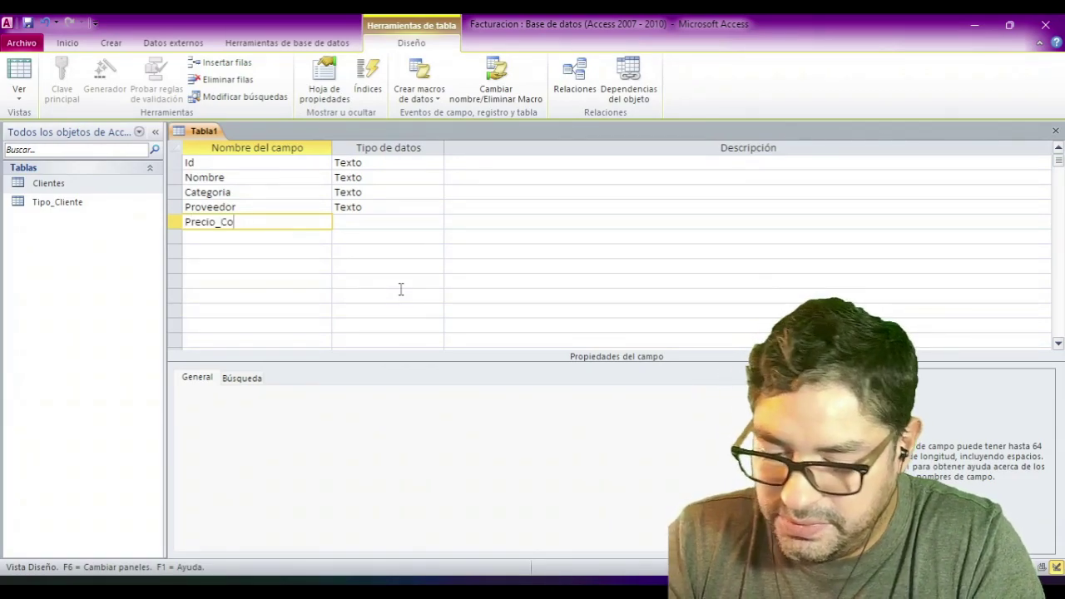
{"action": "key", "text": "Down"}
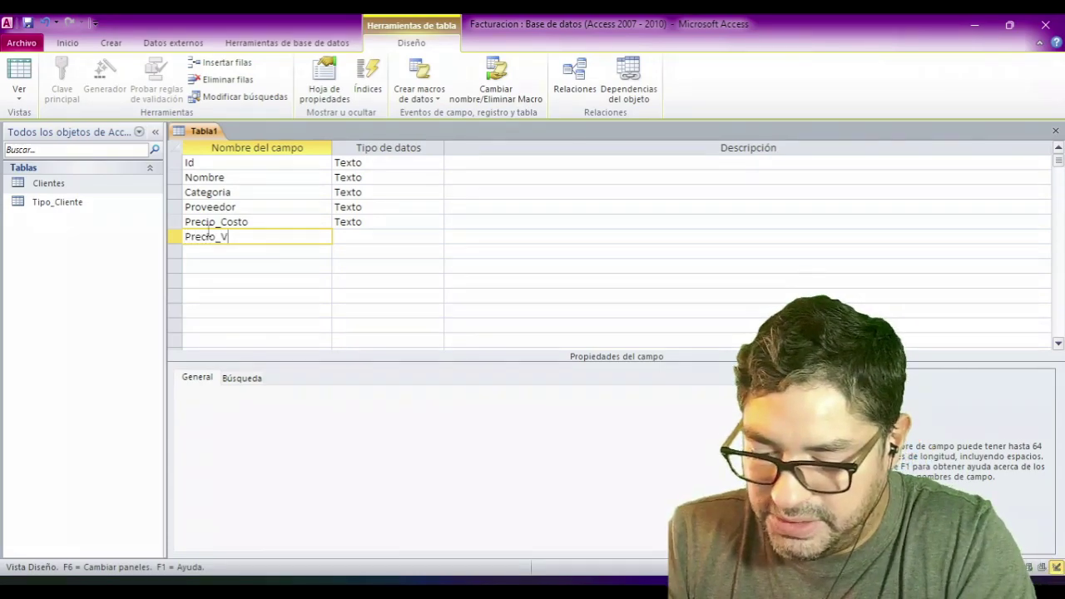
{"action": "key", "text": "Down"}
{"action": "type", "text": "D"}
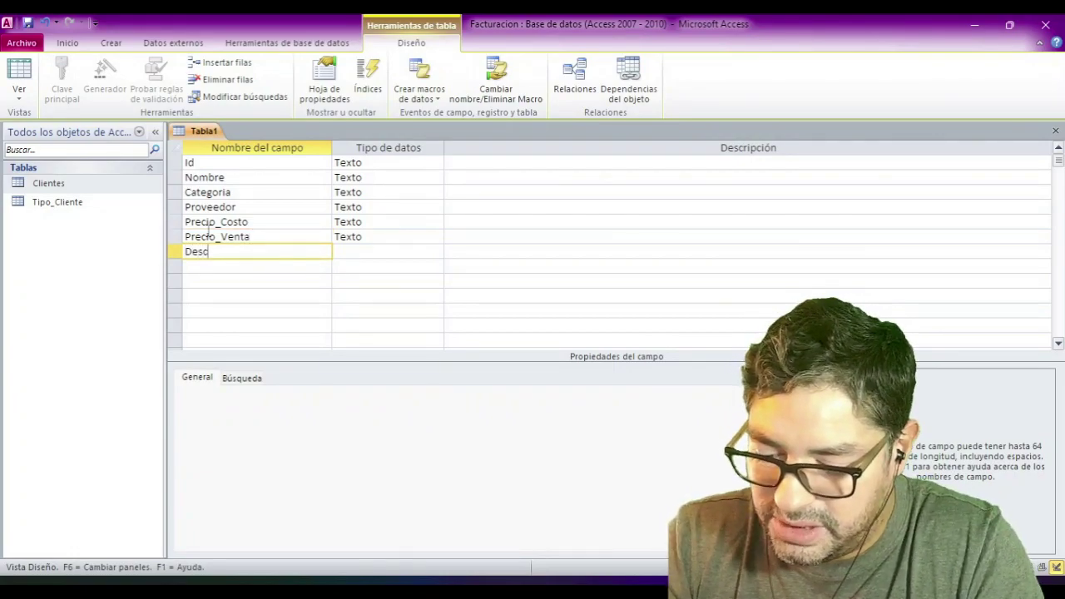
{"action": "type", "text": "escuento"}
{"action": "key", "text": "Down"}
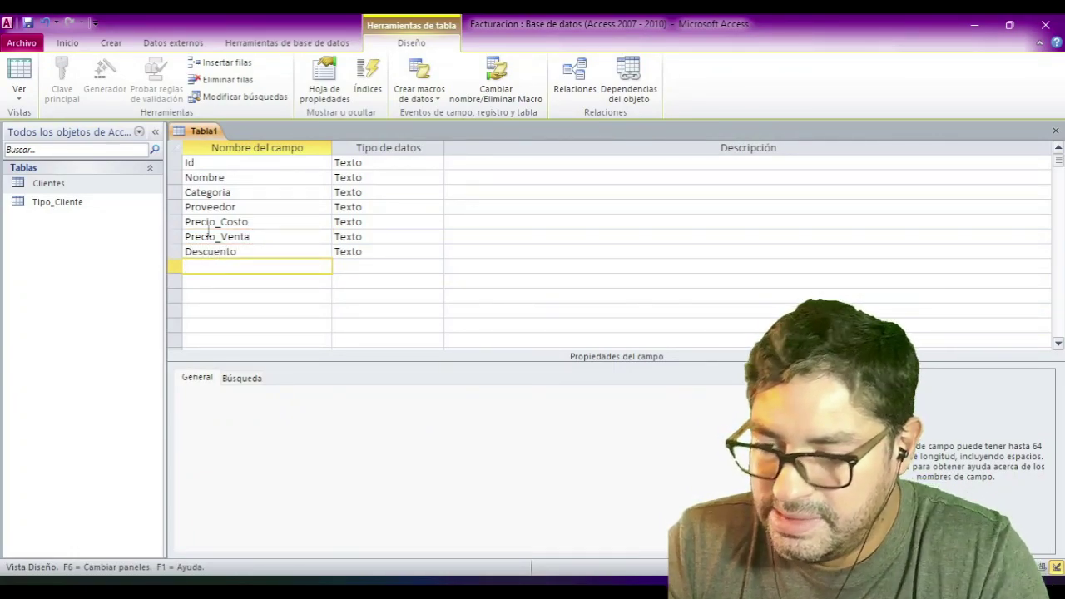
- Add the fields Cantidad, Cantidad_Minima, Impuesto and Fecha_Registro below Descuento
{"action": "type", "text": "Cantidad"}
{"action": "key", "text": "Down"}
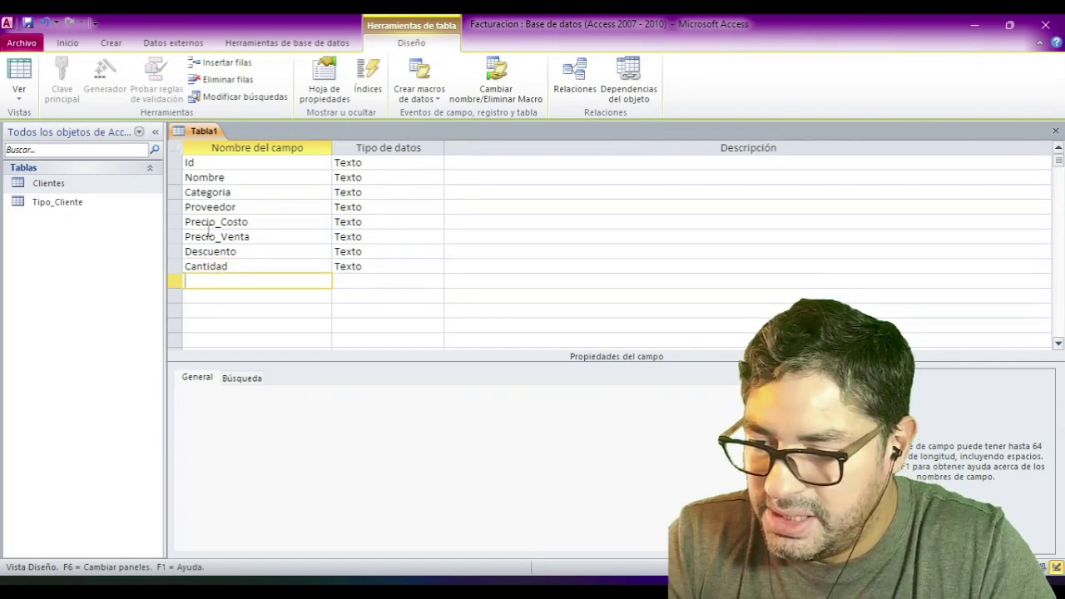
{"action": "type", "text": "Cantidad"}
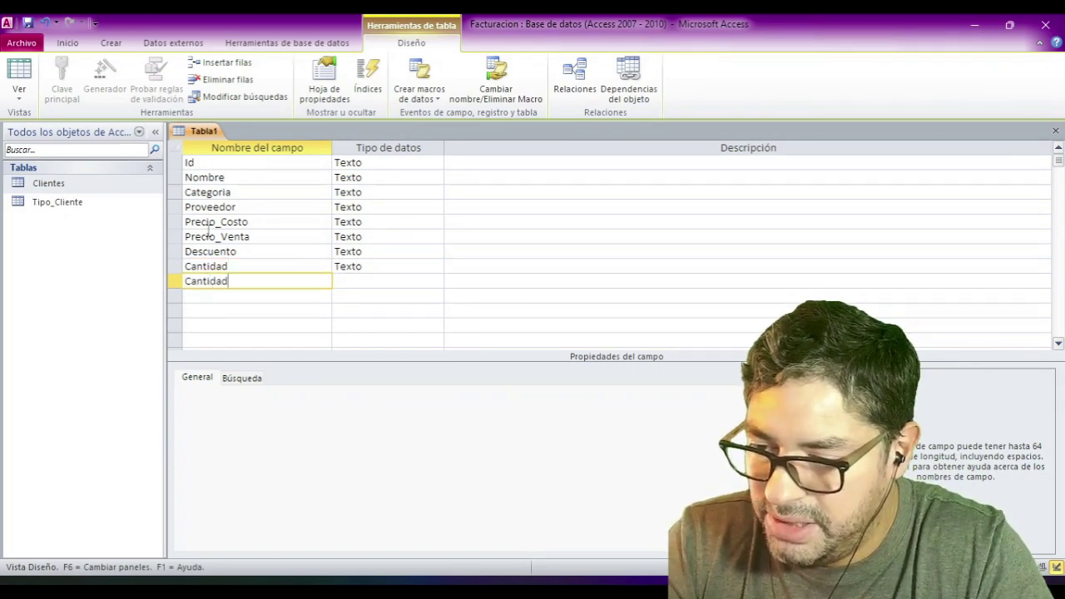
{"action": "key", "text": "Down"}
{"action": "scroll", "coordinate": [208, 231], "scroll_direction": "down", "scroll_amount": 2}
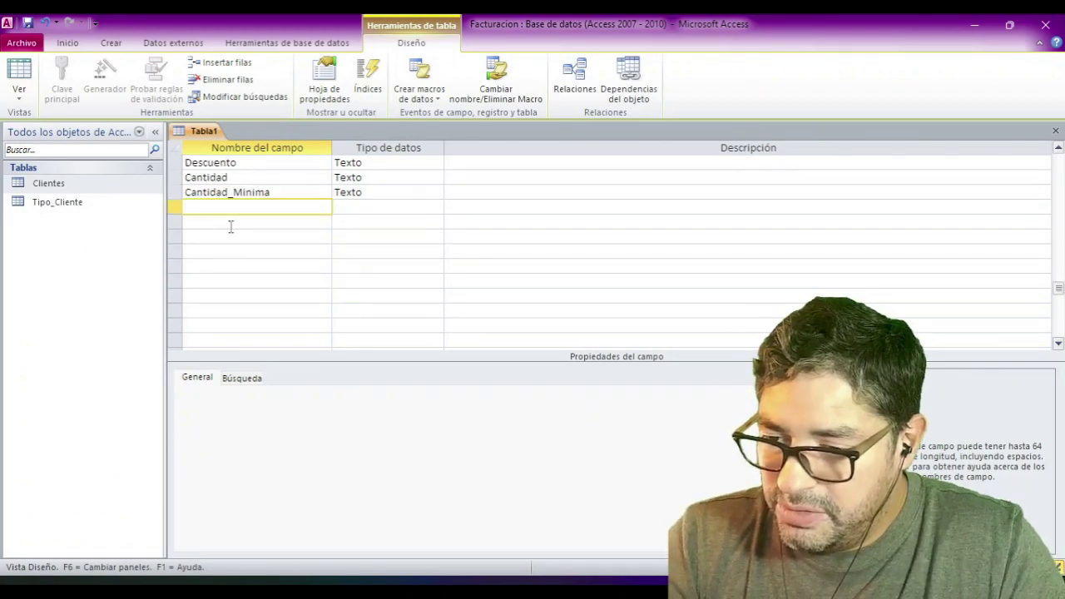
{"action": "scroll", "coordinate": [230, 224], "scroll_direction": "up", "scroll_amount": 1}
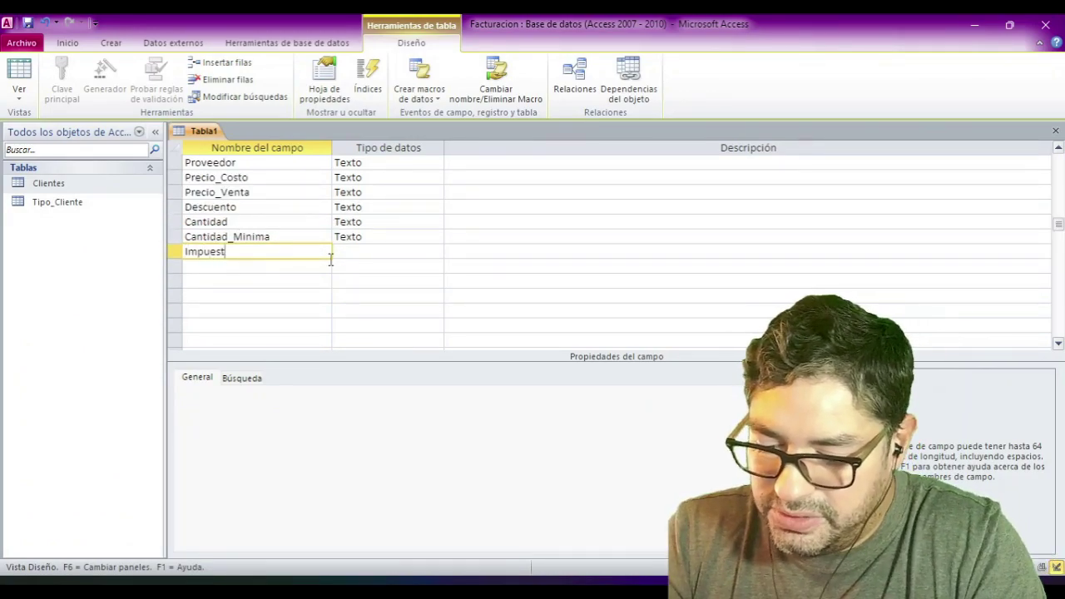
{"action": "type", "text": "Impuesto"}
{"action": "key", "text": "Down"}
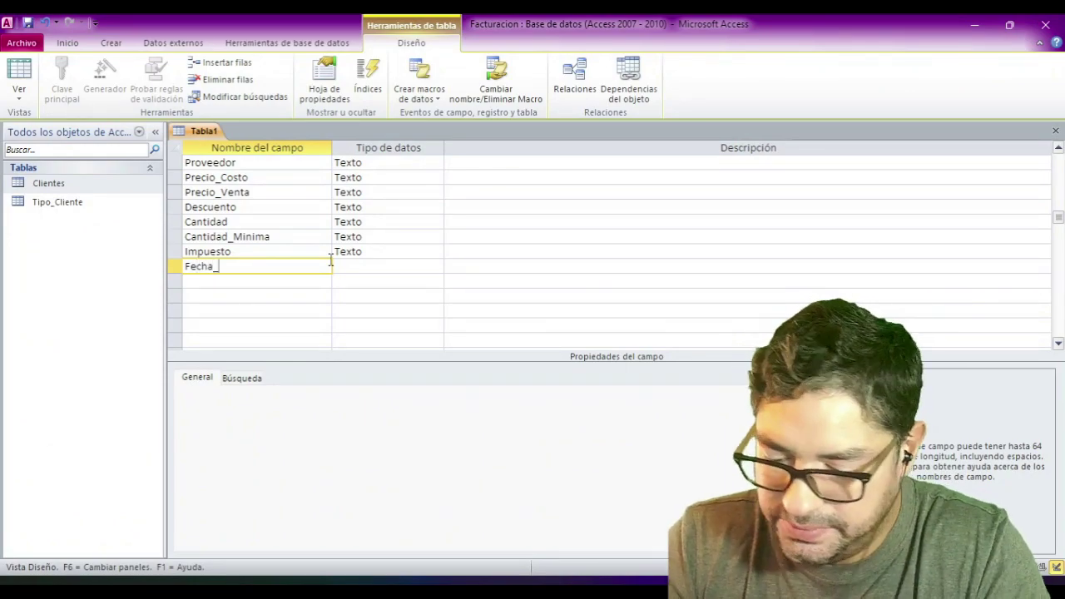
{"action": "key", "text": "Down"}
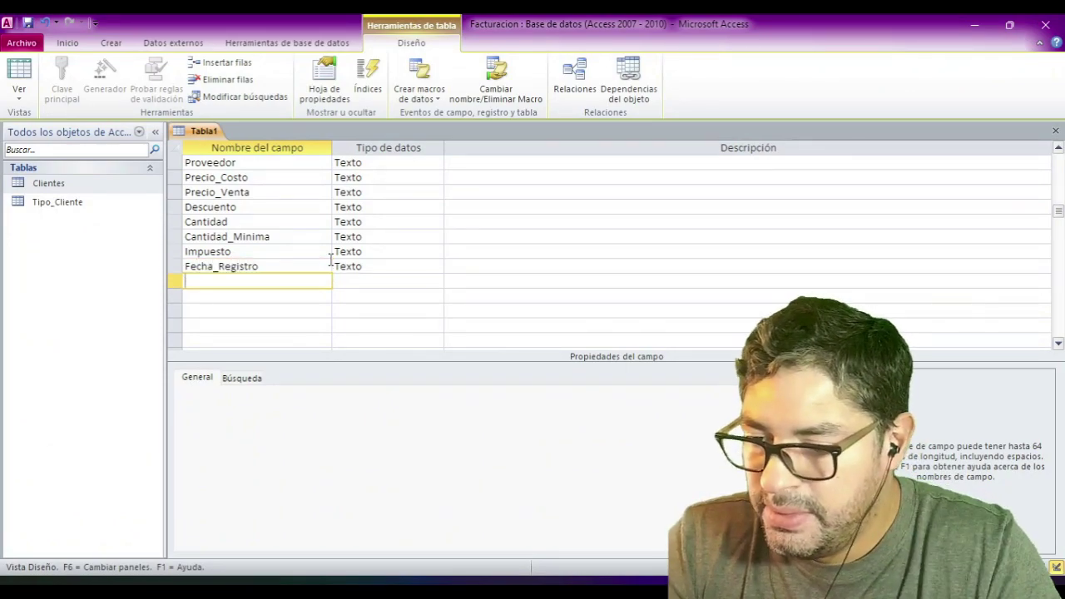
- Make the Id field the primary key of the new table
{"action": "key", "text": "Up"}
{"action": "key", "text": "Up"}
{"action": "key", "text": "Up"}
{"action": "key", "text": "Up"}
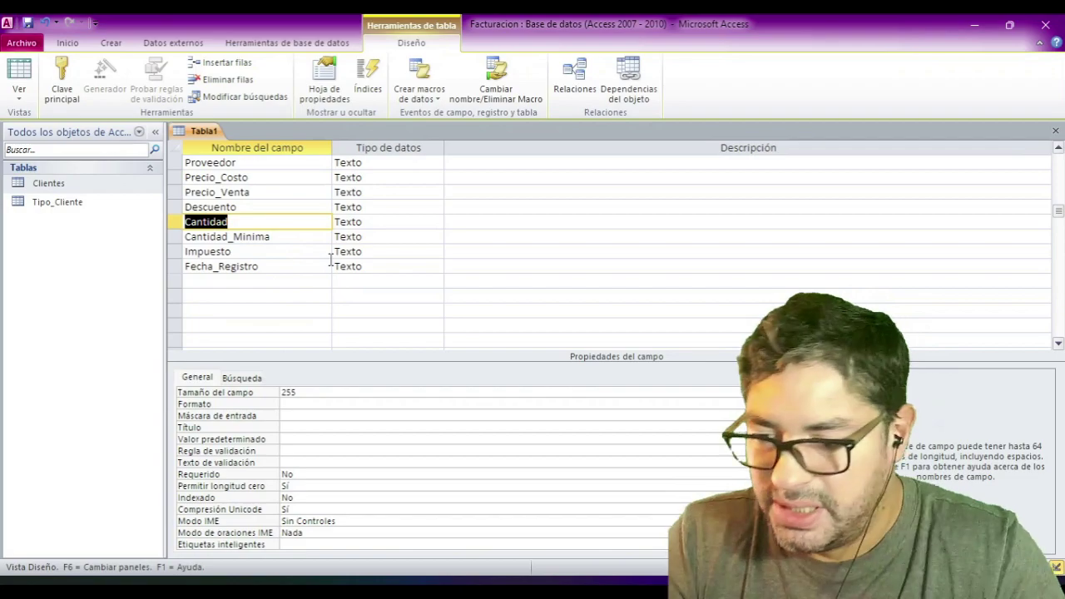
{"action": "scroll", "coordinate": [234, 222], "scroll_direction": "up", "scroll_amount": 1}
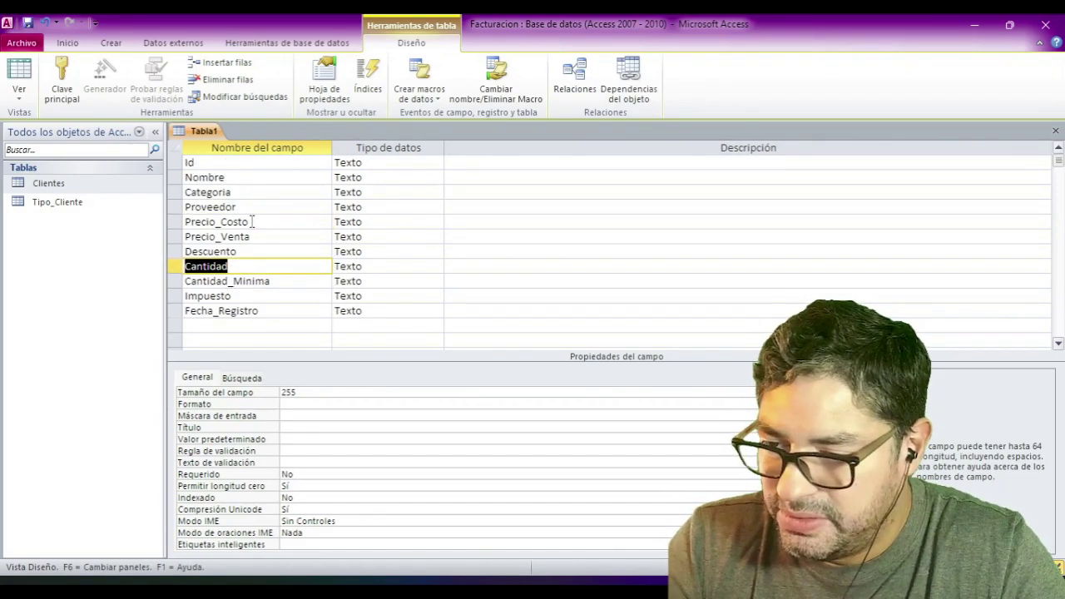
{"action": "left_click", "coordinate": [231, 162]}
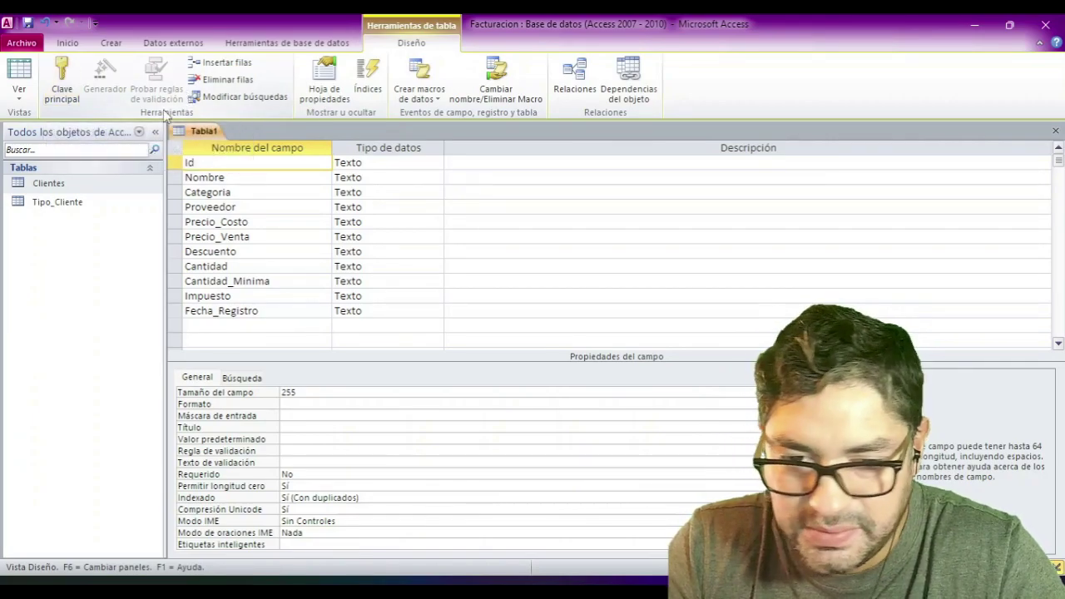
{"action": "left_click", "coordinate": [65, 76]}
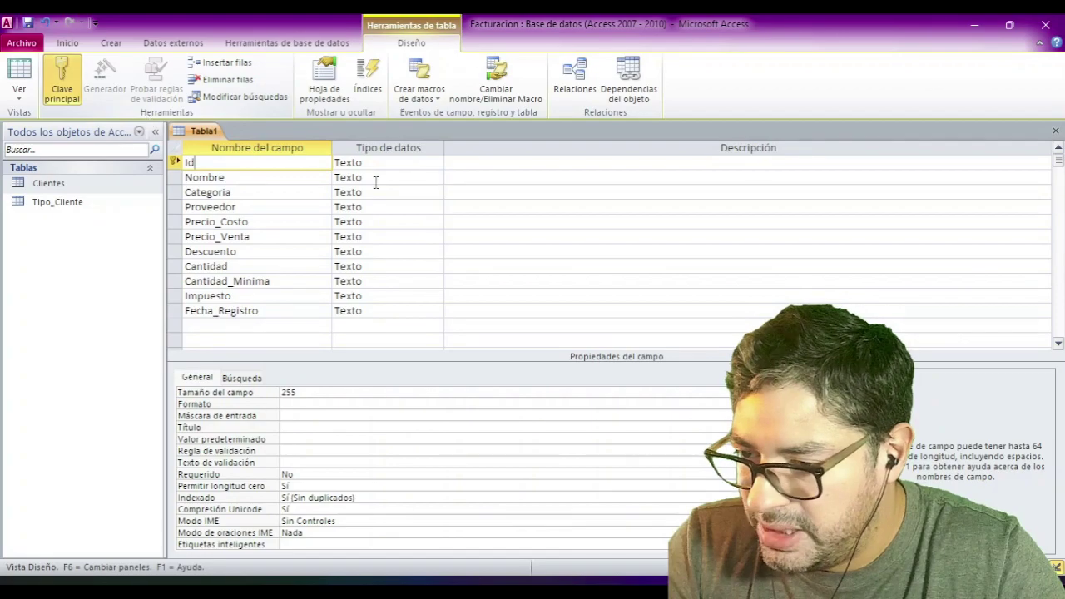
- Set the data type of the Id field to Autonumeración
{"action": "left_click", "coordinate": [246, 176]}
{"action": "left_click", "coordinate": [398, 178]}
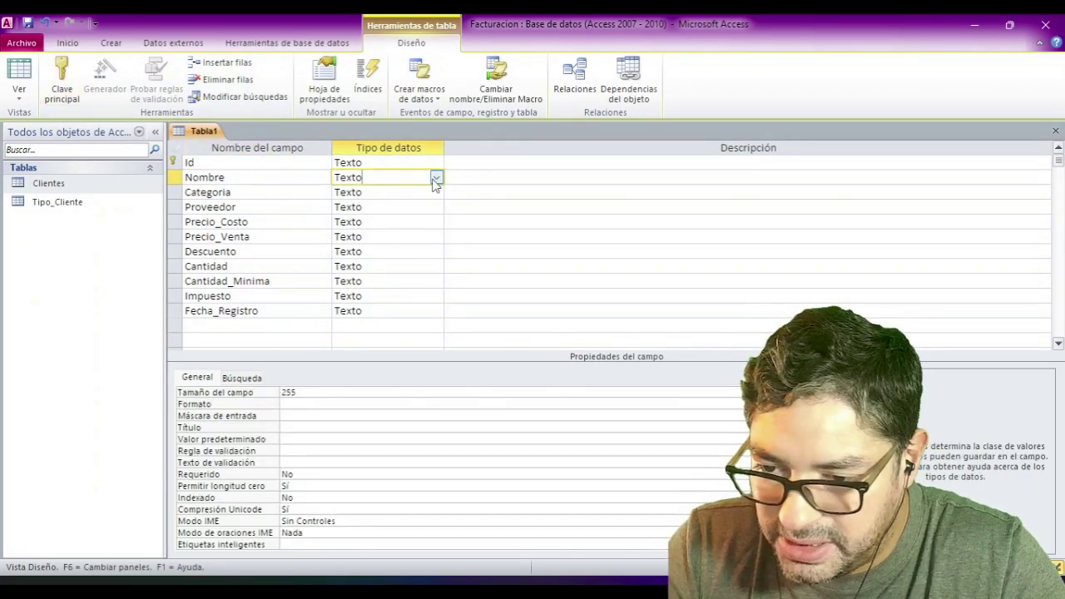
{"action": "left_click", "coordinate": [436, 178]}
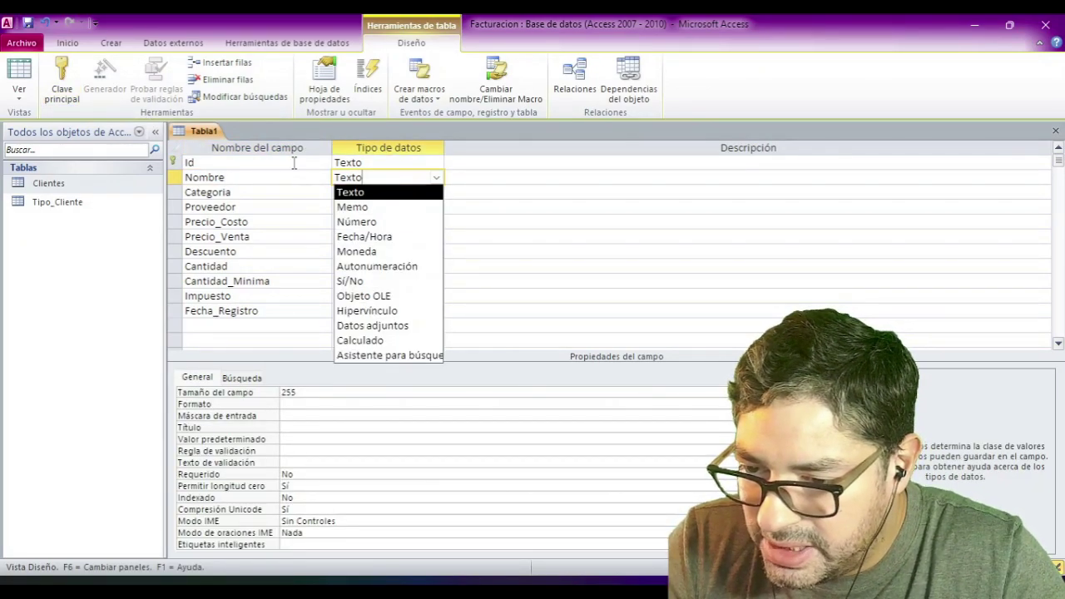
{"action": "left_click", "coordinate": [437, 163]}
{"action": "left_click", "coordinate": [438, 163]}
{"action": "left_click", "coordinate": [377, 251]}
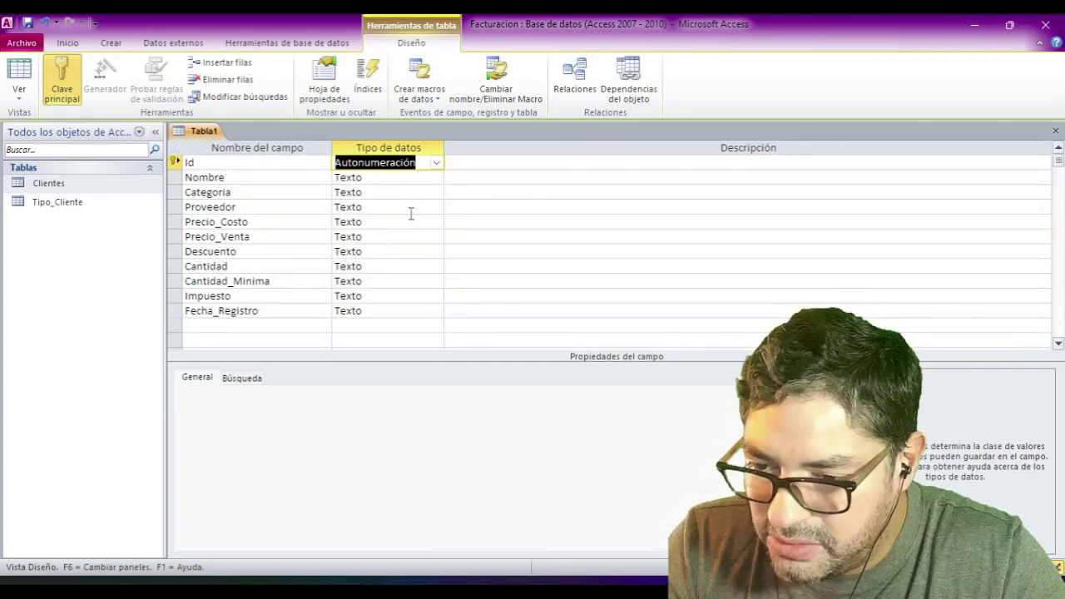
- Keep Nombre as a Texto field and set its field size to 150
{"action": "left_click", "coordinate": [441, 180]}
{"action": "left_click", "coordinate": [438, 178]}
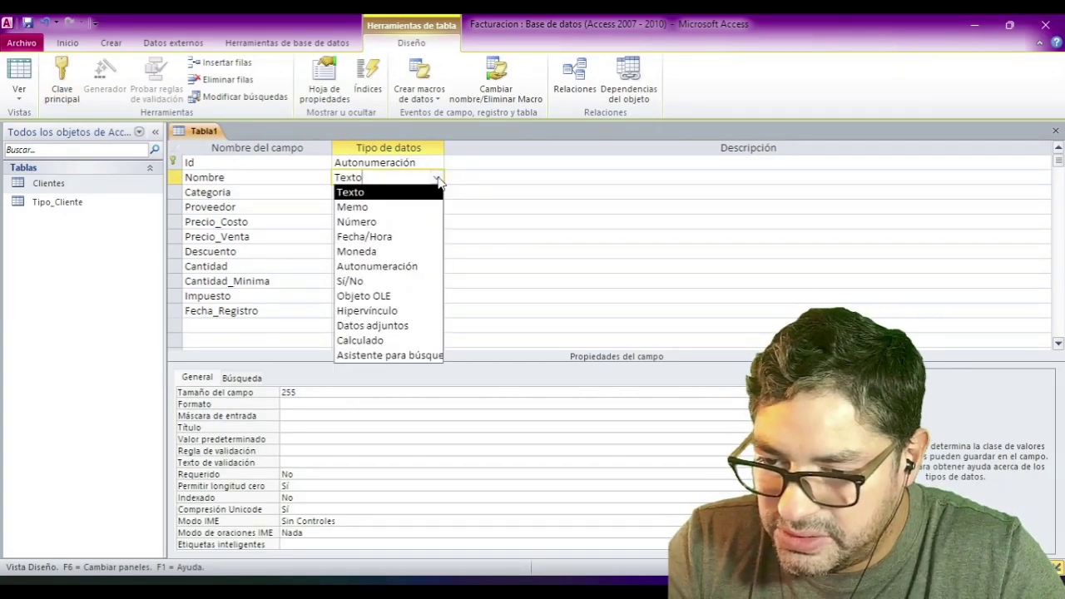
{"action": "left_click", "coordinate": [294, 236]}
{"action": "left_click", "coordinate": [371, 177]}
{"action": "double_click", "coordinate": [312, 392]}
{"action": "type", "text": "150"}
{"action": "key", "text": "Return"}
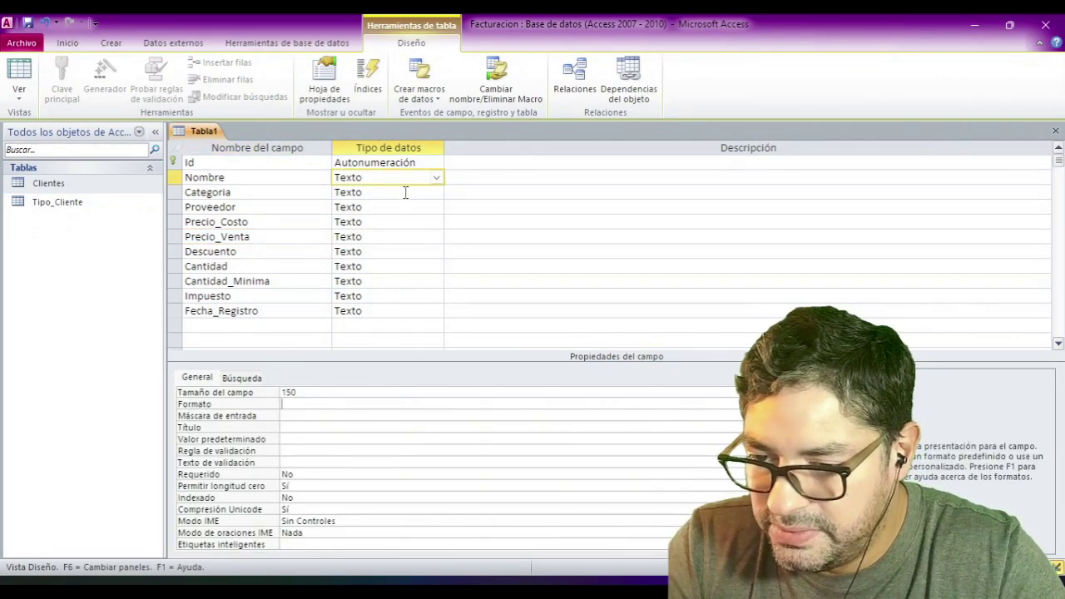
- Set the data type of the Categoria and Proveedor fields to Número
{"action": "left_click", "coordinate": [437, 191]}
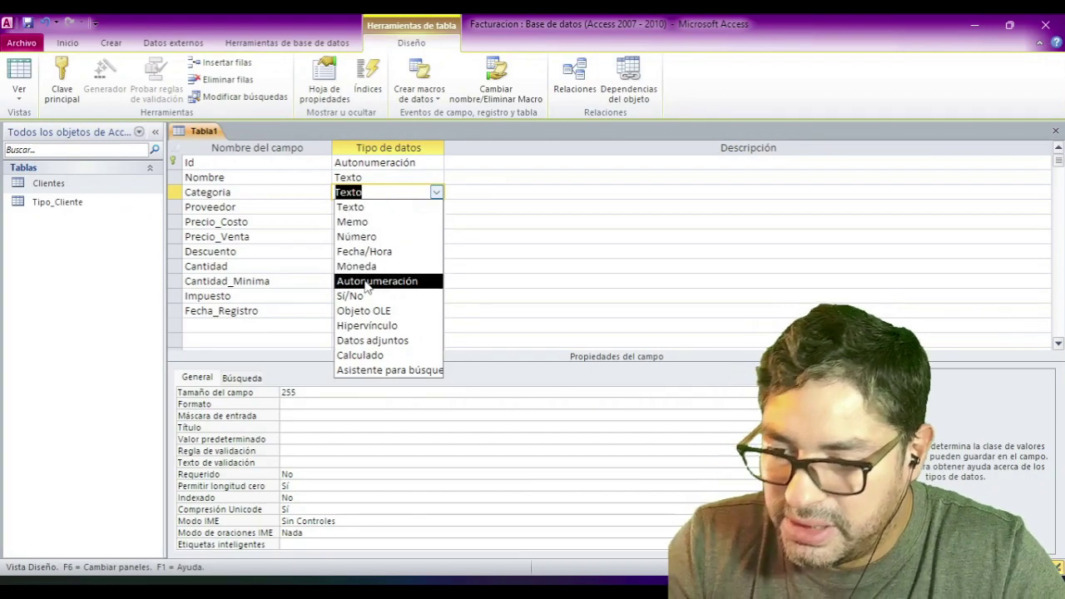
{"action": "left_click", "coordinate": [370, 280]}
{"action": "left_click", "coordinate": [436, 193]}
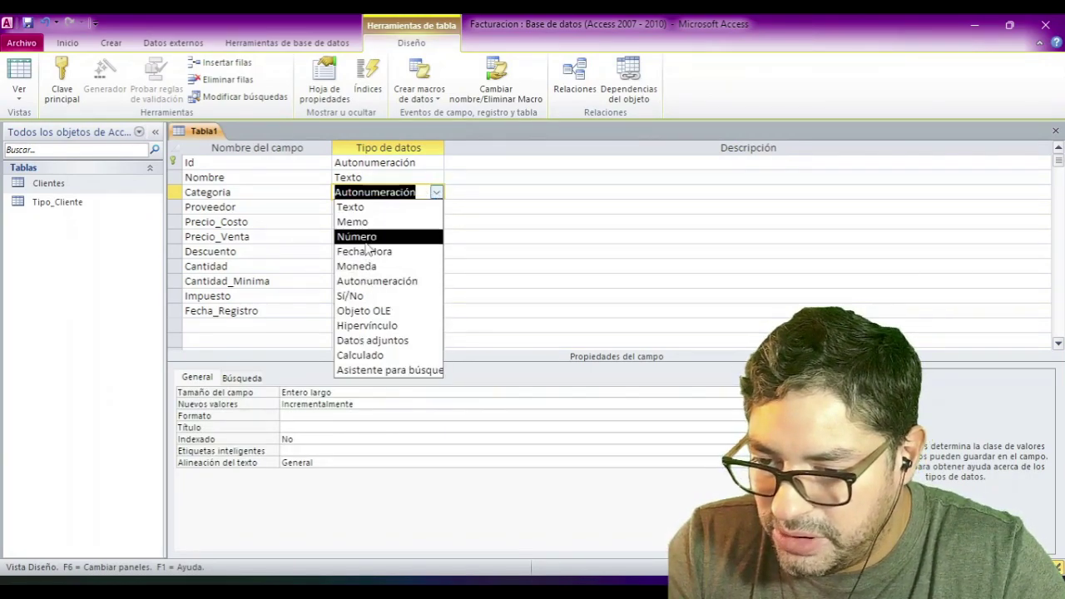
{"action": "left_click", "coordinate": [371, 236]}
{"action": "left_click", "coordinate": [435, 206]}
{"action": "left_click", "coordinate": [436, 206]}
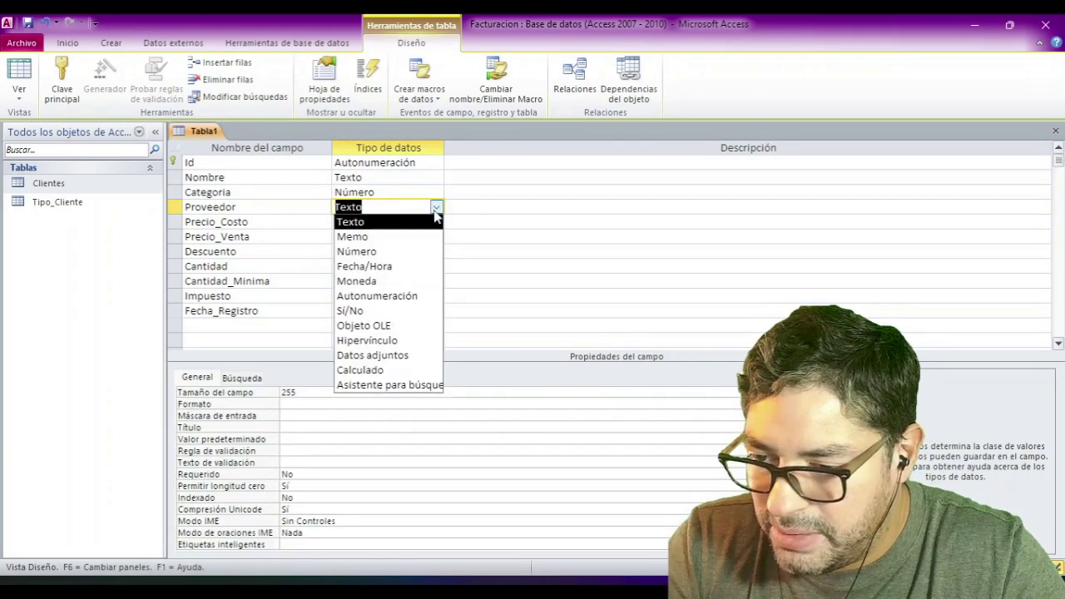
{"action": "left_click", "coordinate": [357, 251]}
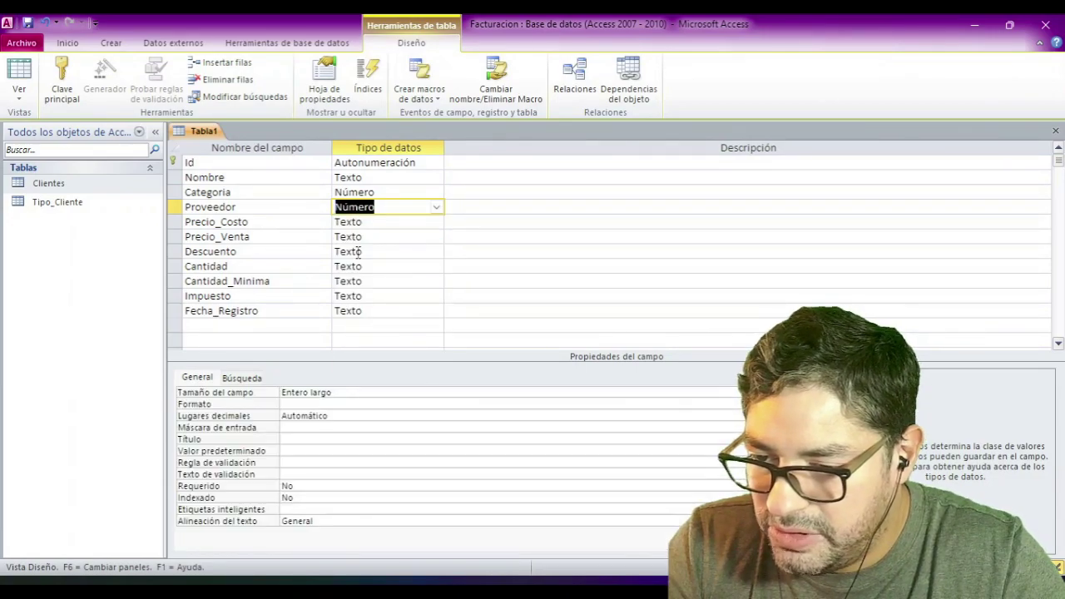
- Set the data type of Precio_Costo to Moneda with 2 decimal places
{"action": "left_click", "coordinate": [283, 221]}
{"action": "left_click", "coordinate": [396, 221]}
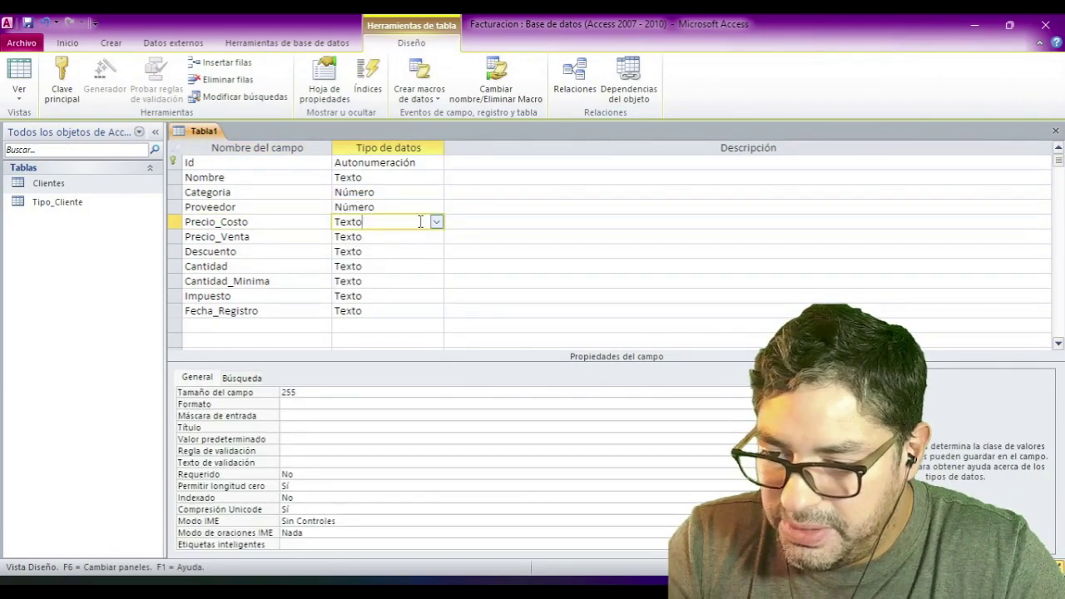
{"action": "left_click", "coordinate": [436, 223]}
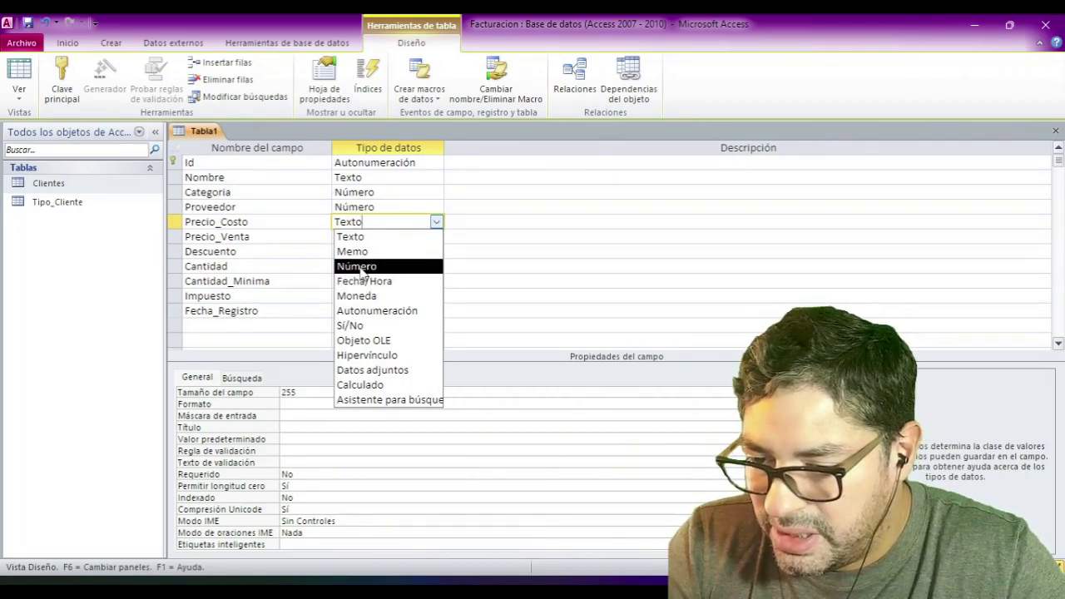
{"action": "left_click", "coordinate": [359, 295]}
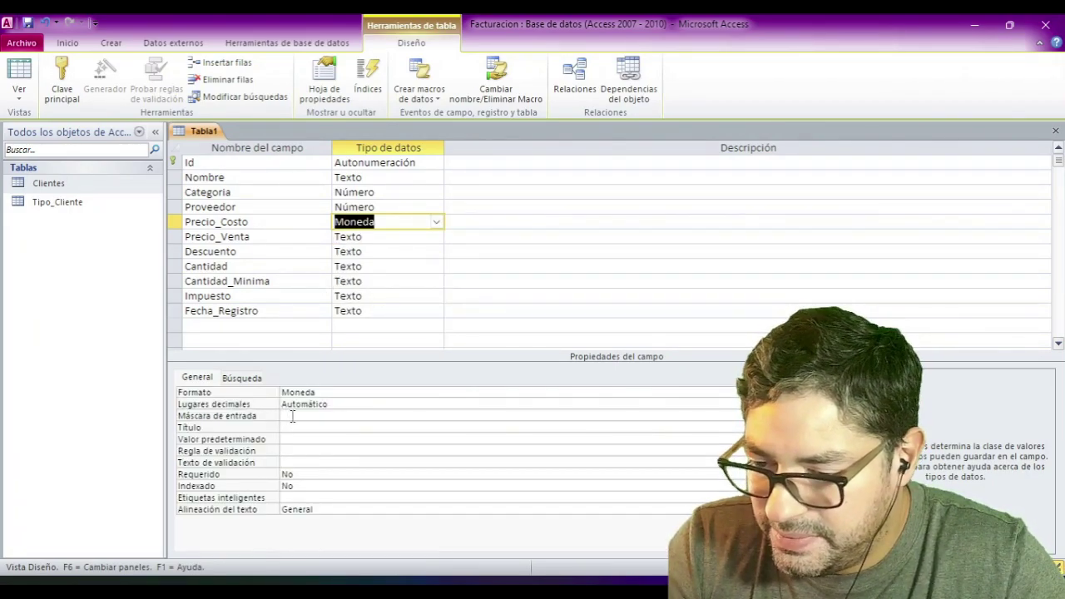
{"action": "left_click", "coordinate": [332, 405]}
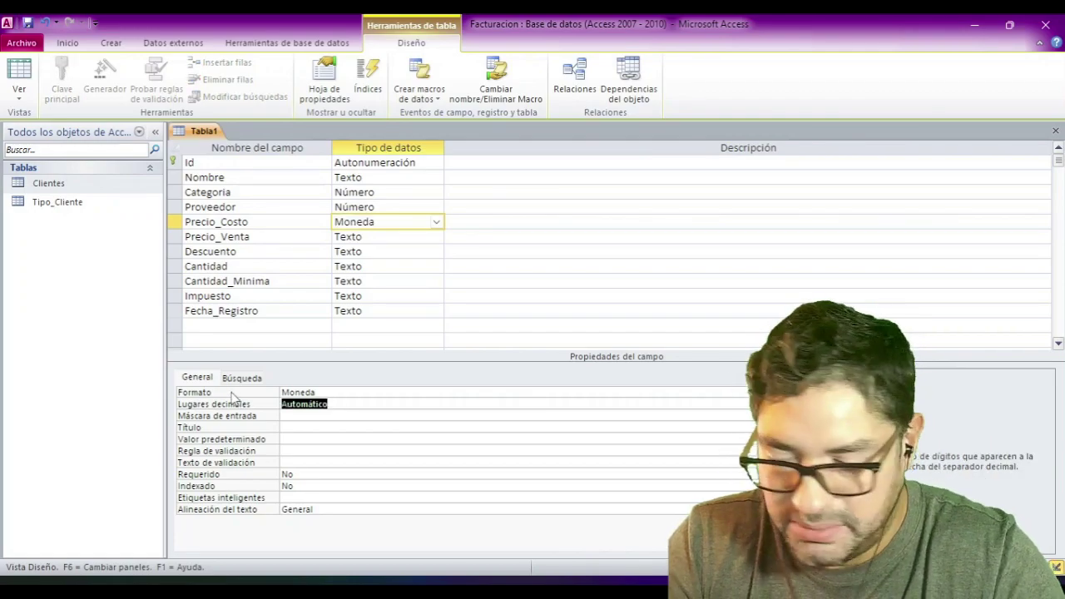
{"action": "type", "text": "2"}
{"action": "key", "text": "F6"}
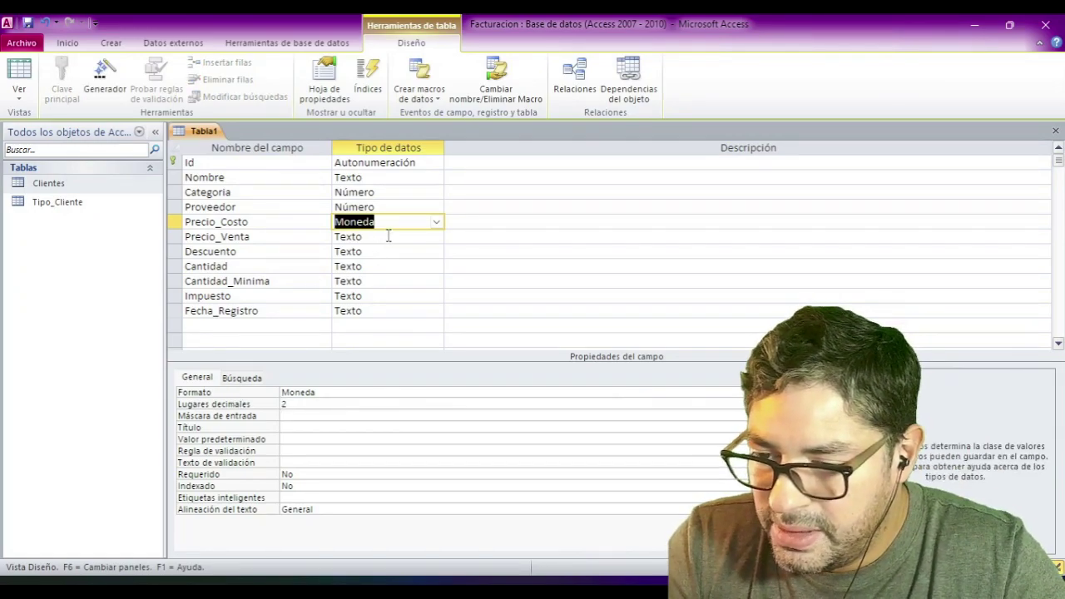
- Set the data type of Precio_Venta to Moneda with 2 decimal places
{"action": "left_click", "coordinate": [388, 236]}
{"action": "left_click", "coordinate": [436, 237]}
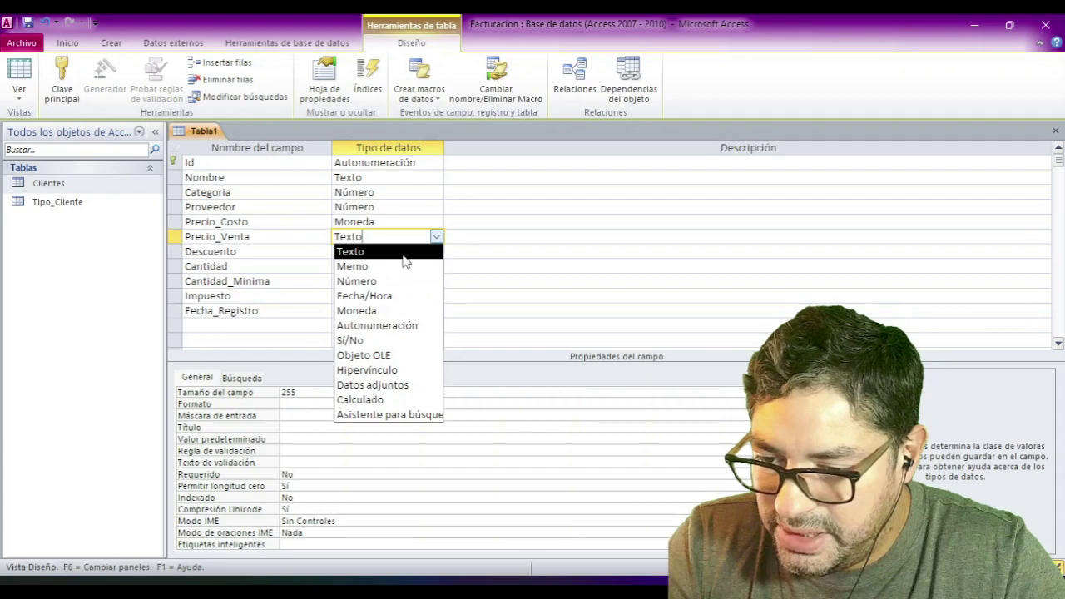
{"action": "left_click", "coordinate": [363, 311]}
{"action": "left_click", "coordinate": [224, 405]}
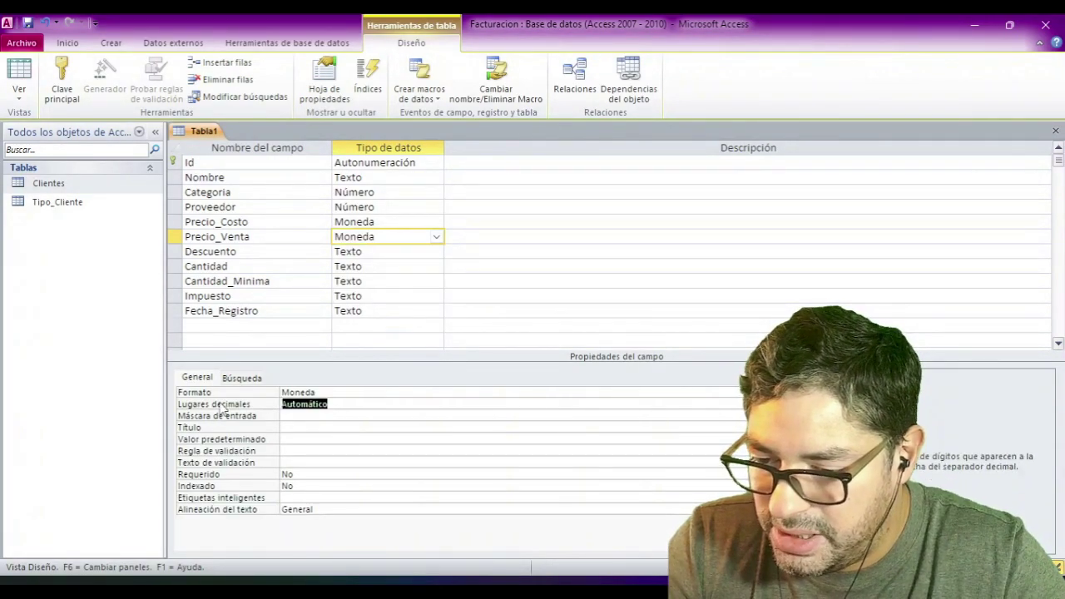
{"action": "type", "text": "2"}
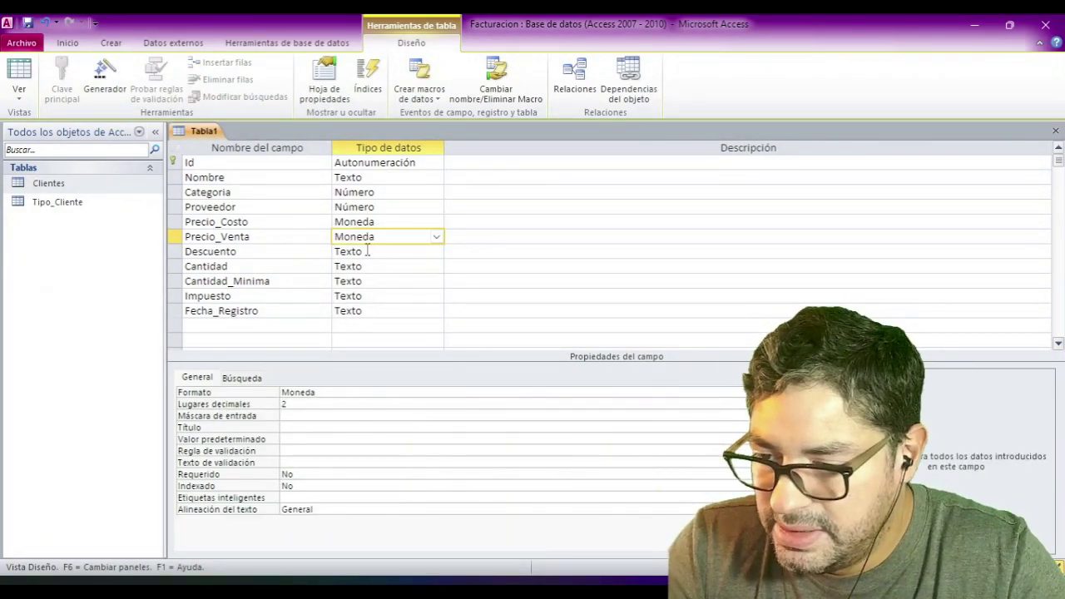
- Set the data type of Descuento to Moneda with 2 decimal places
{"action": "left_click", "coordinate": [399, 251]}
{"action": "left_click", "coordinate": [438, 252]}
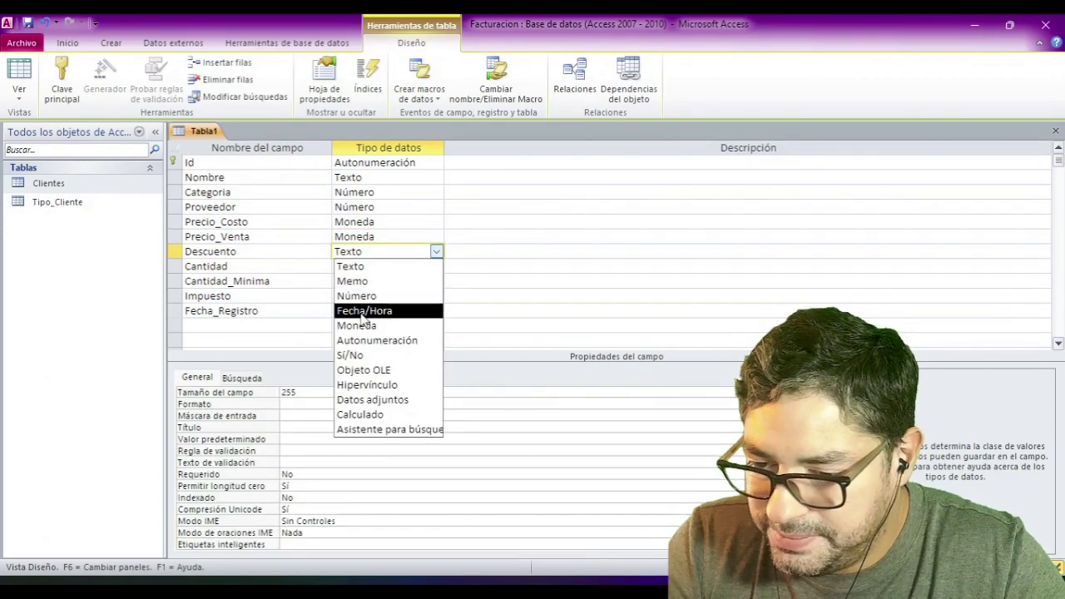
{"action": "left_click", "coordinate": [356, 326]}
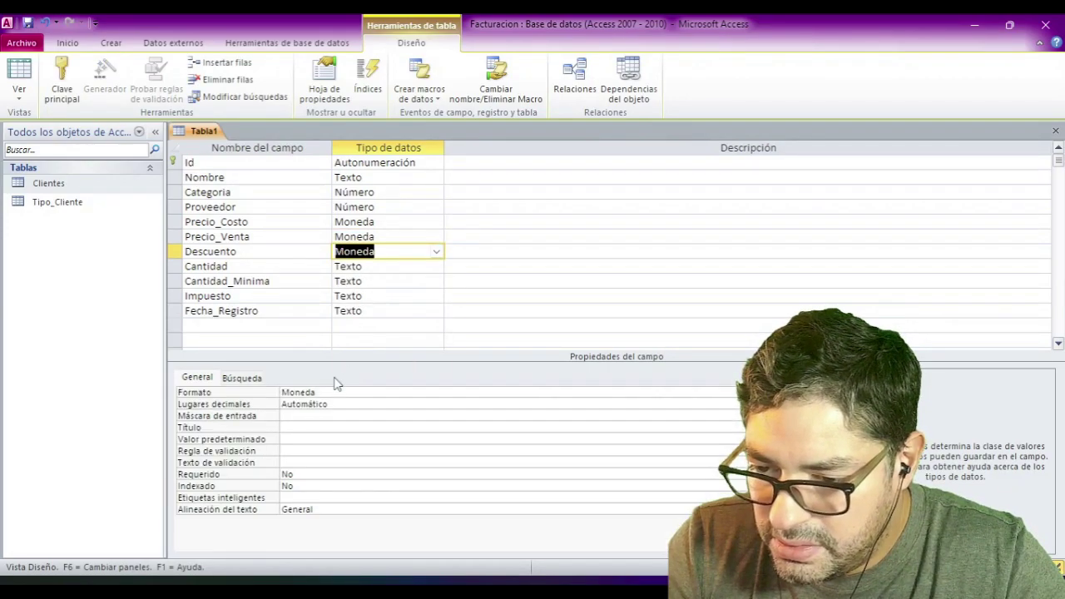
{"action": "left_click", "coordinate": [328, 404]}
{"action": "type", "text": "2"}
{"action": "key", "text": "Return"}
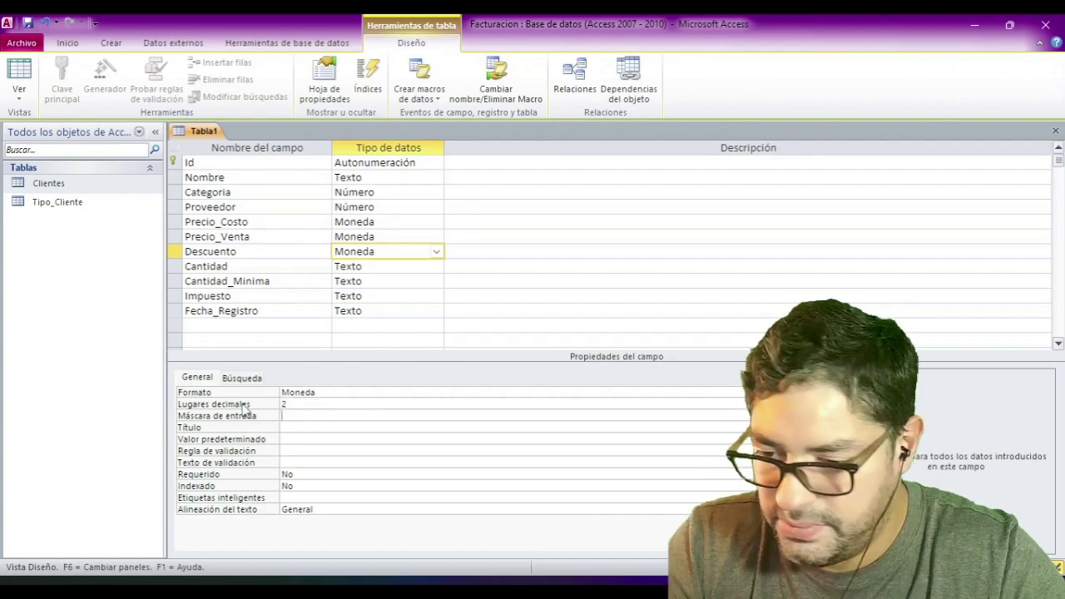
- Set the data type of Cantidad to Número with the Estándar format and 0 decimal places
{"action": "left_click", "coordinate": [410, 265]}
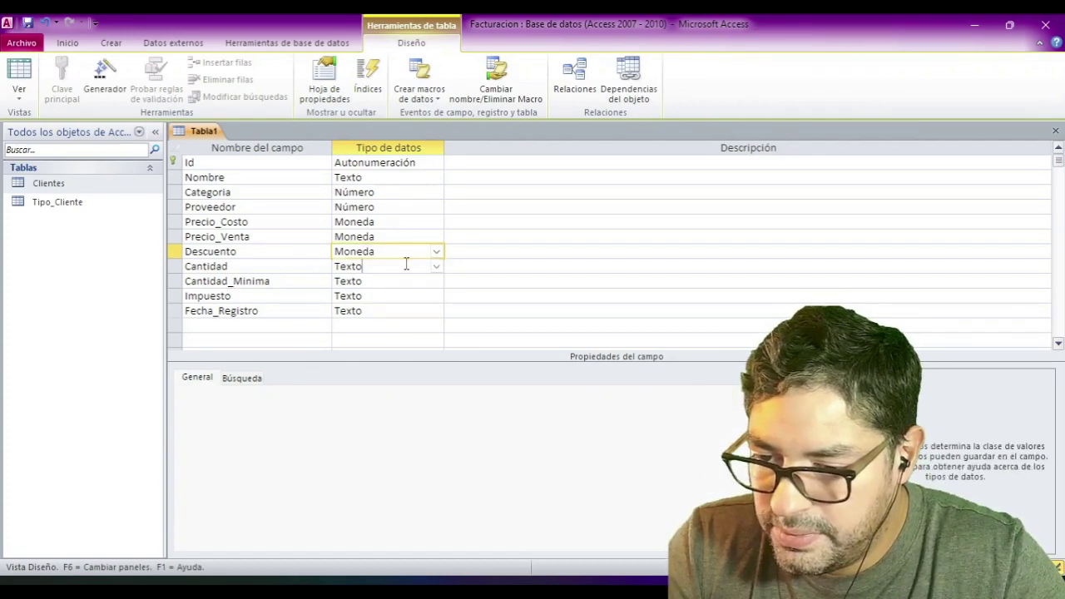
{"action": "left_click", "coordinate": [436, 266]}
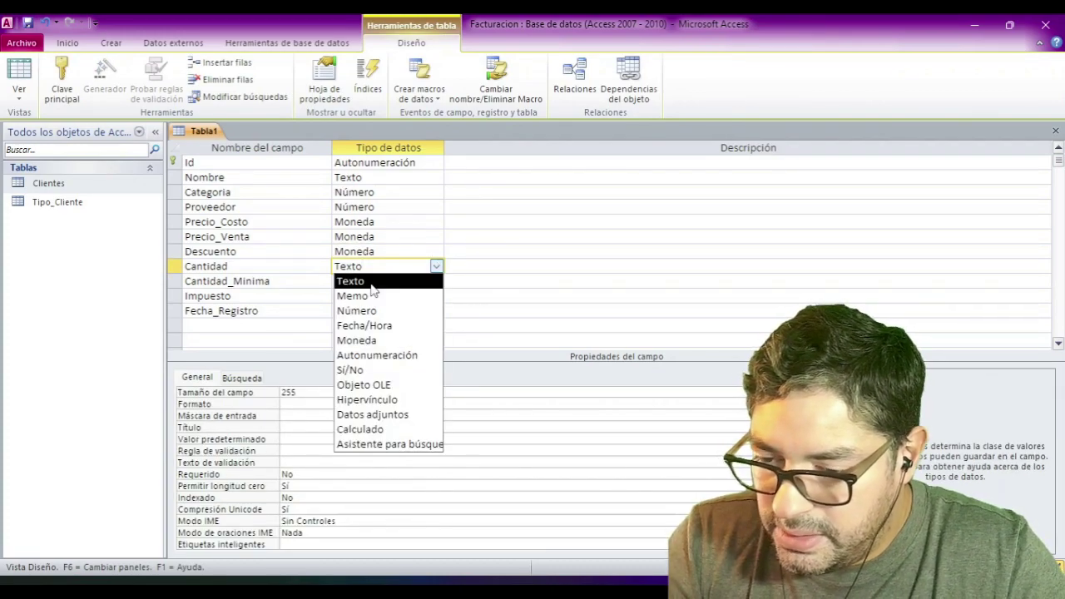
{"action": "left_click", "coordinate": [362, 310]}
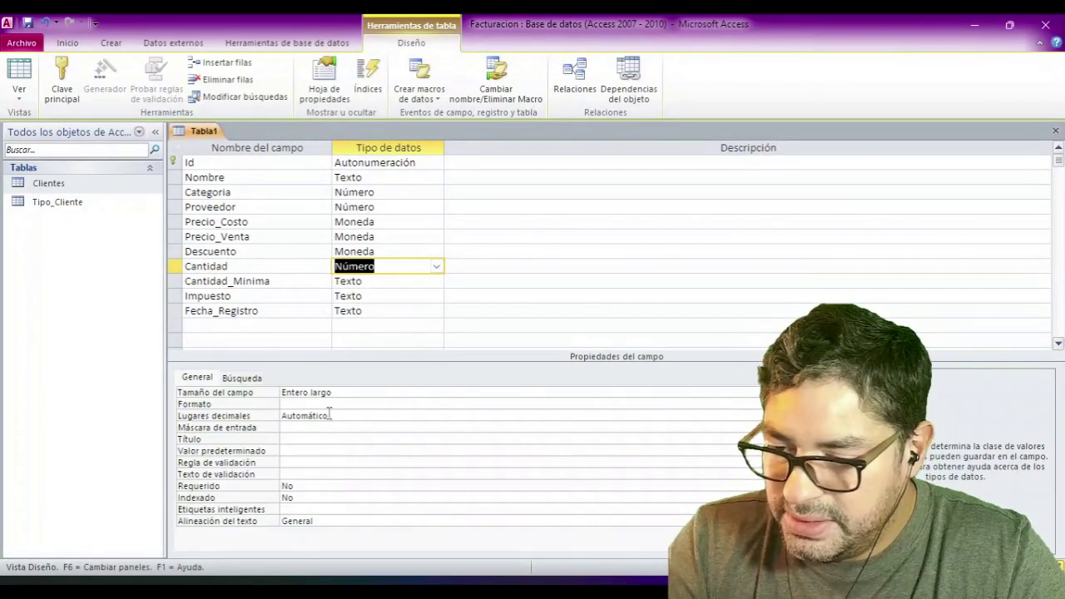
{"action": "left_click", "coordinate": [348, 392]}
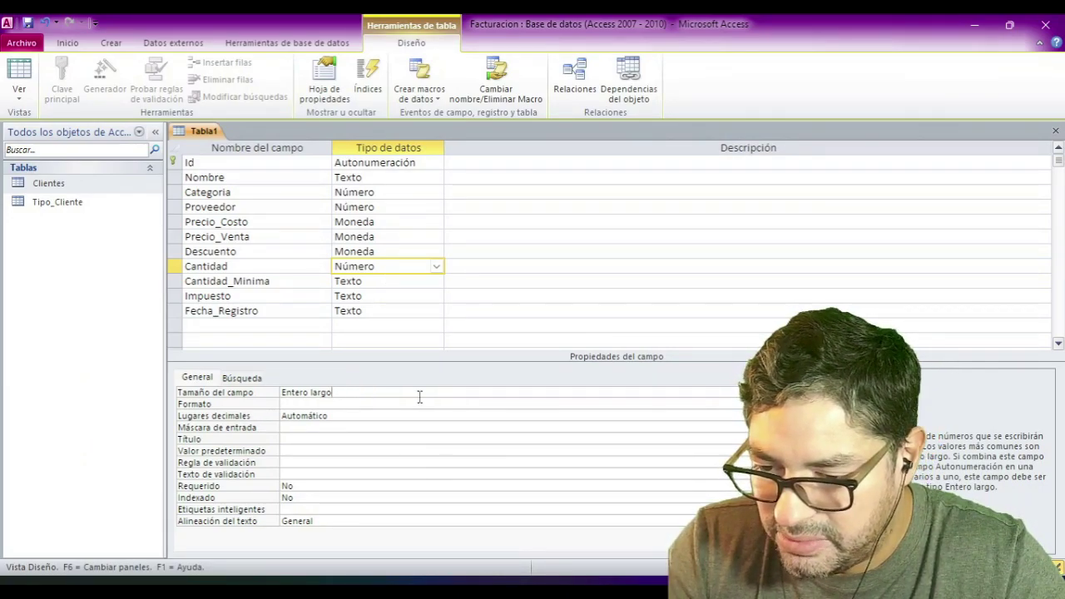
{"action": "left_click", "coordinate": [316, 404]}
{"action": "left_click", "coordinate": [825, 404]}
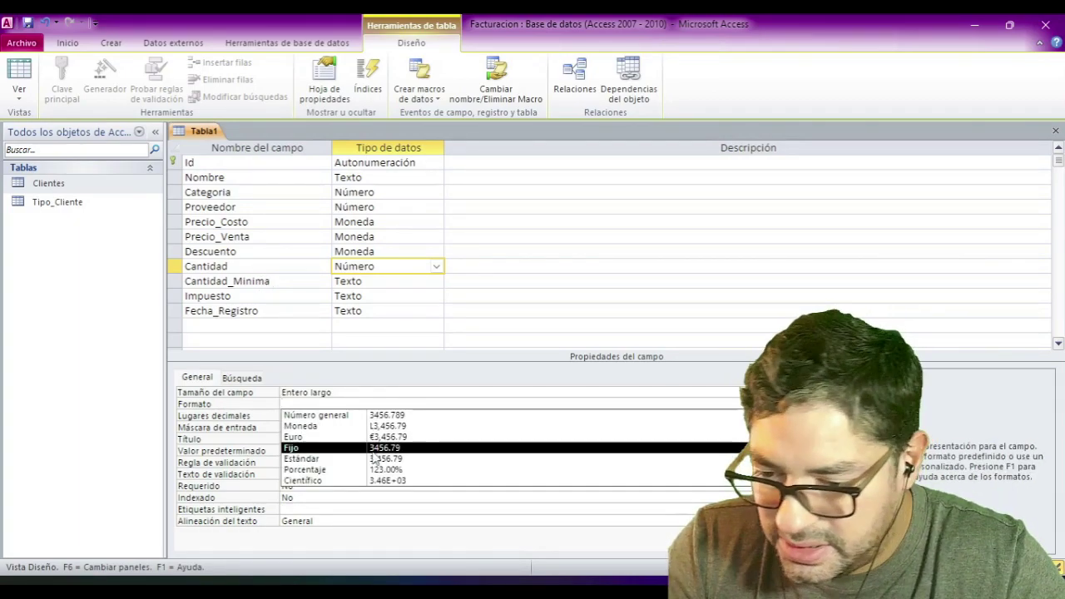
{"action": "left_click", "coordinate": [339, 462]}
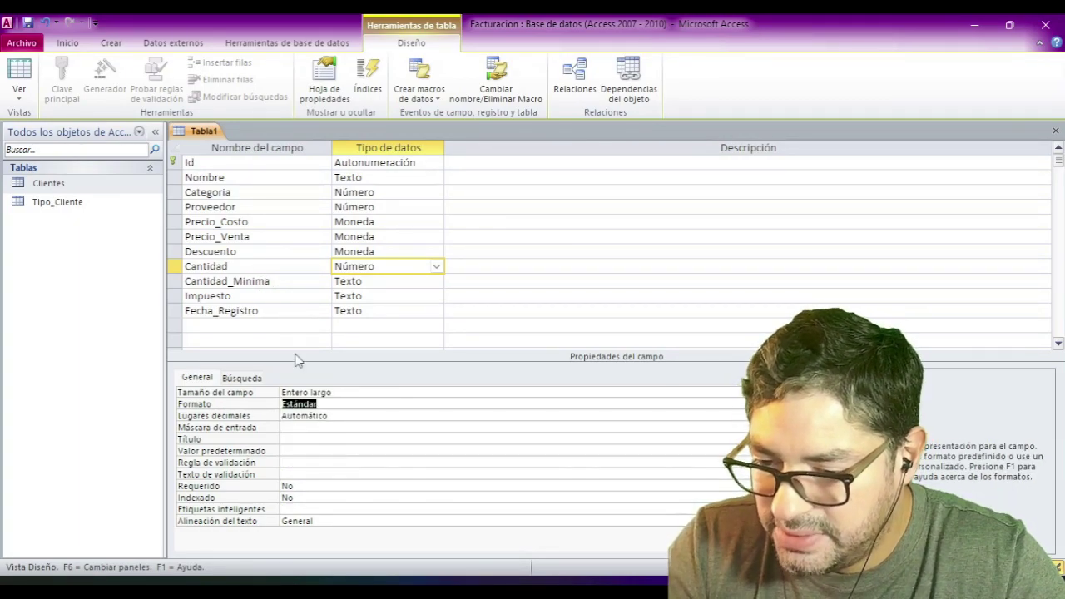
{"action": "double_click", "coordinate": [342, 416]}
{"action": "type", "text": "0"}
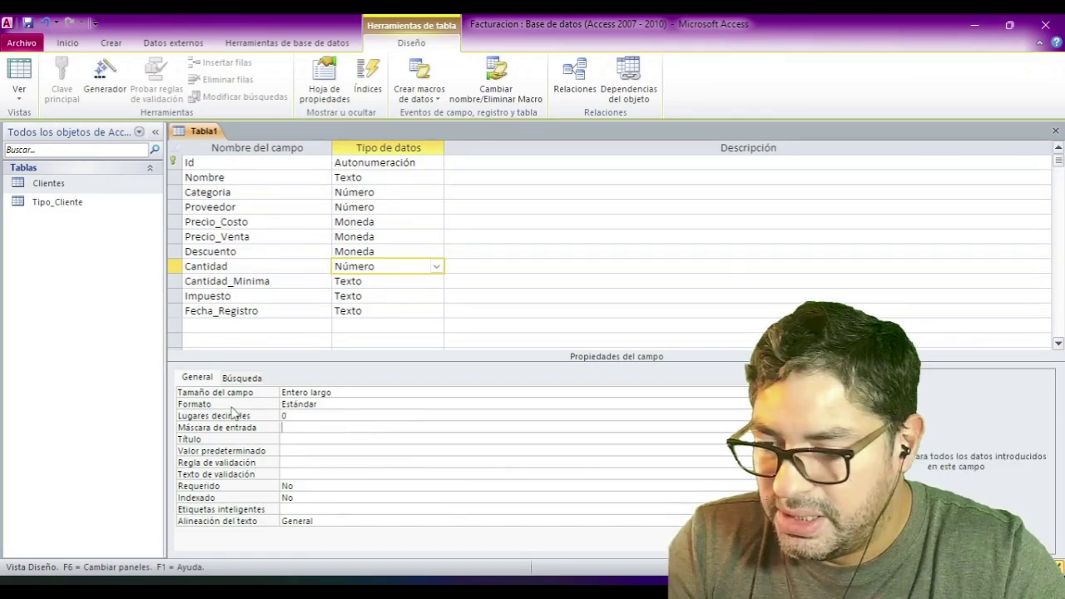
- Set the data type of Cantidad_Minima to Número with the Estándar format and 0 decimal places
{"action": "left_click", "coordinate": [391, 281]}
{"action": "left_click", "coordinate": [436, 281]}
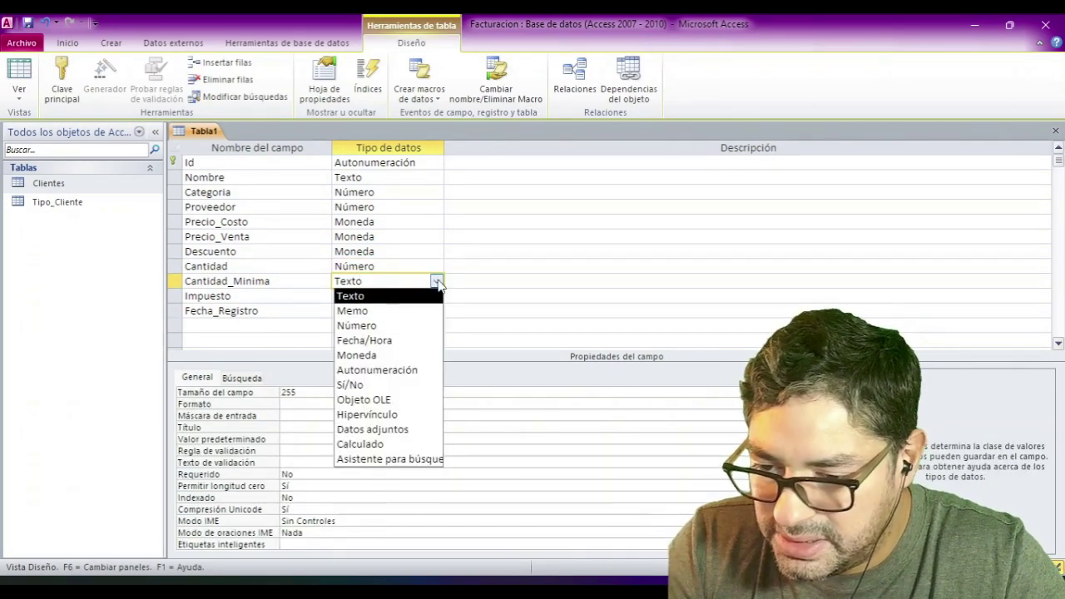
{"action": "left_click", "coordinate": [371, 325]}
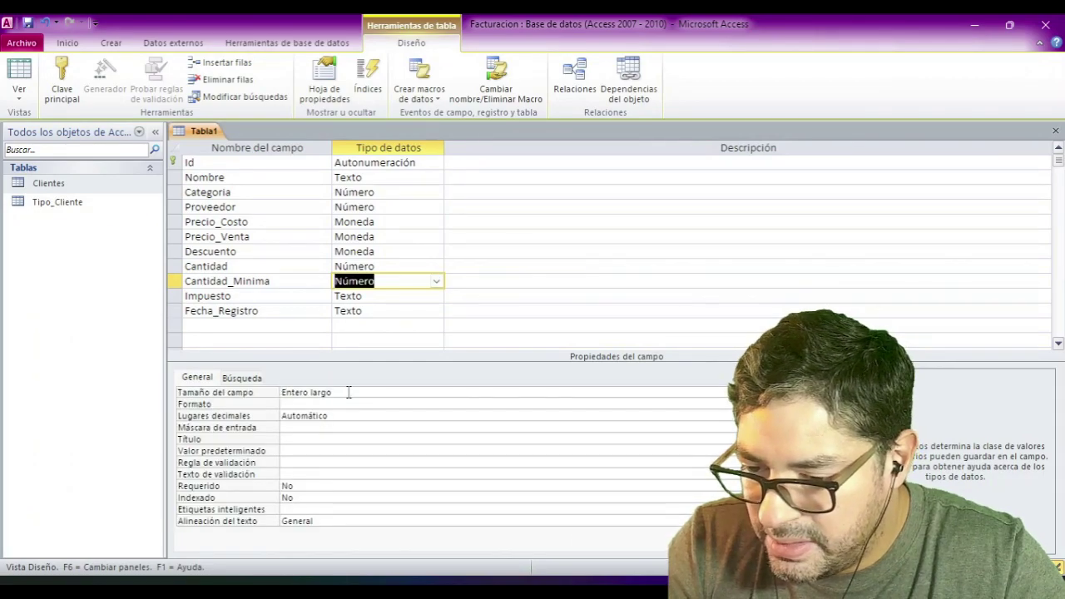
{"action": "left_click", "coordinate": [348, 393]}
{"action": "left_click", "coordinate": [323, 403]}
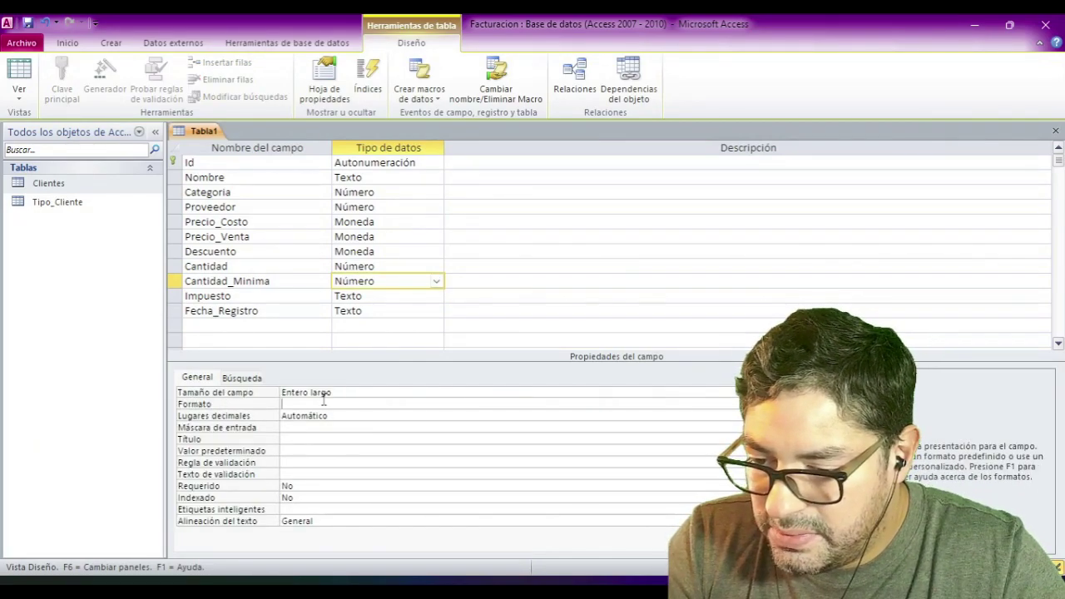
{"action": "key", "text": "alt+Down"}
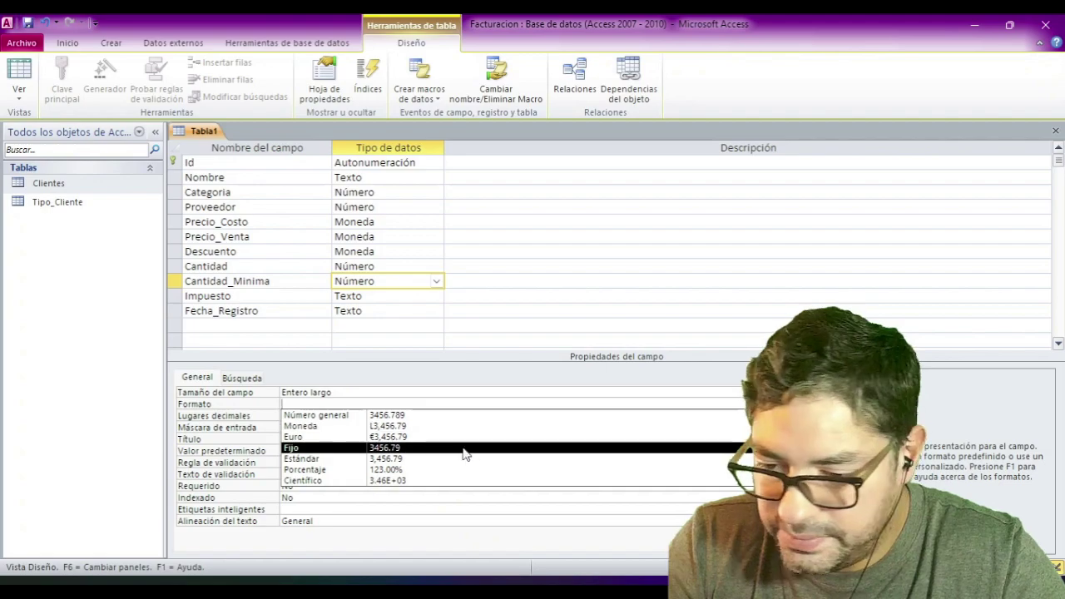
{"action": "left_click", "coordinate": [391, 459]}
{"action": "left_click", "coordinate": [389, 297]}
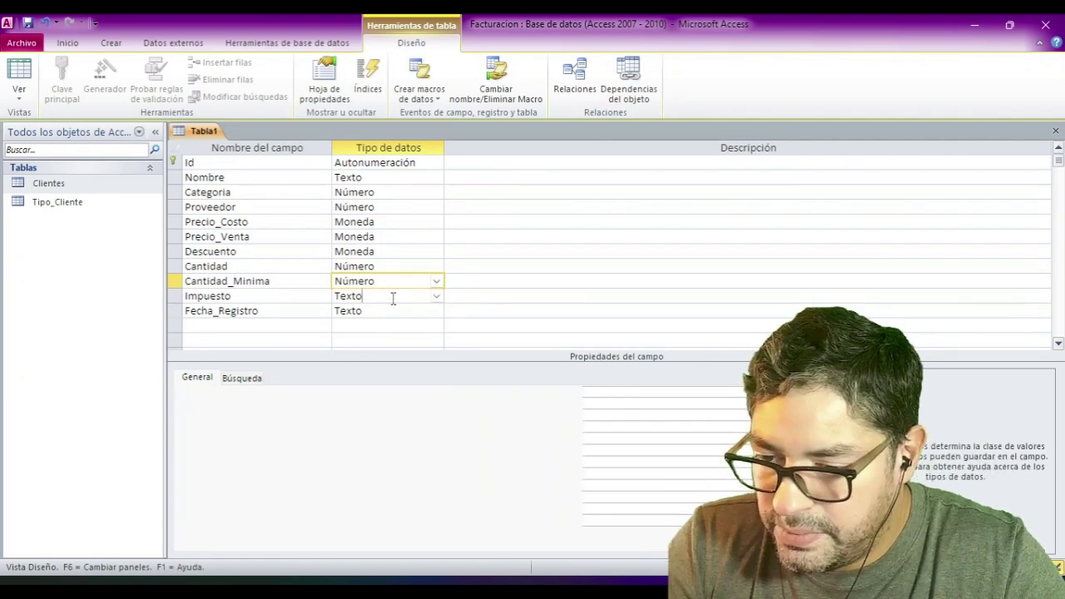
{"action": "key", "text": "Up"}
{"action": "double_click", "coordinate": [336, 418]}
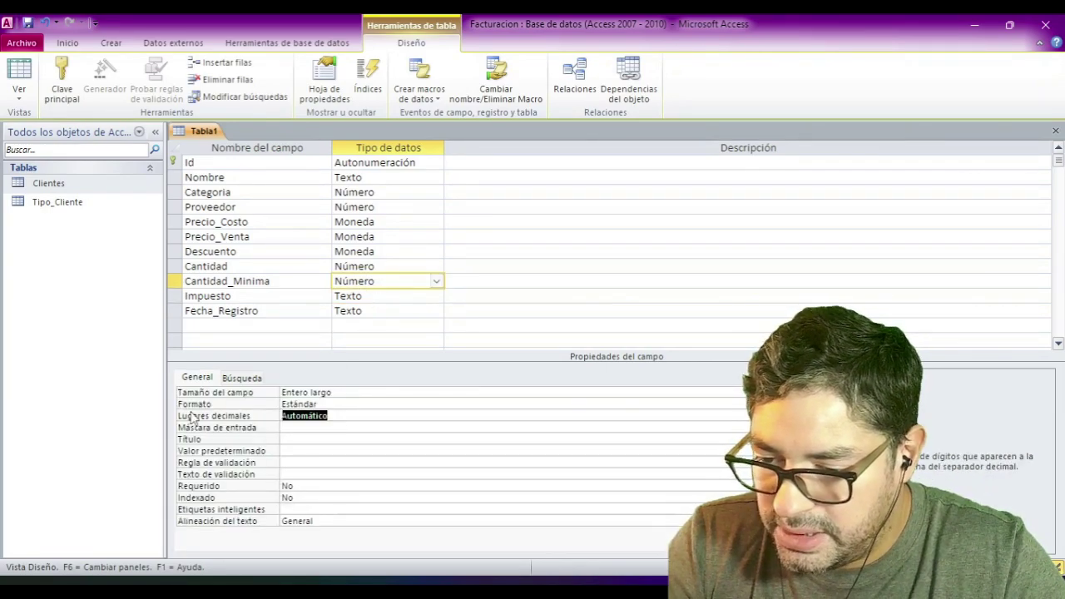
{"action": "type", "text": "0"}
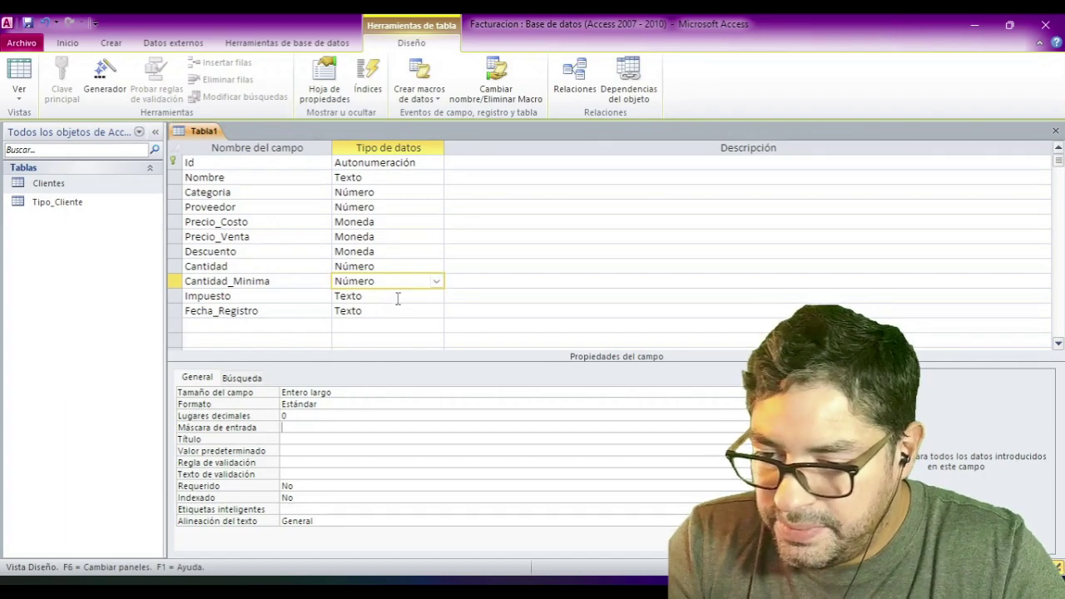
- Set the data type of Impuesto to Moneda with 2 decimal places
{"action": "left_click", "coordinate": [397, 298]}
{"action": "left_click", "coordinate": [436, 296]}
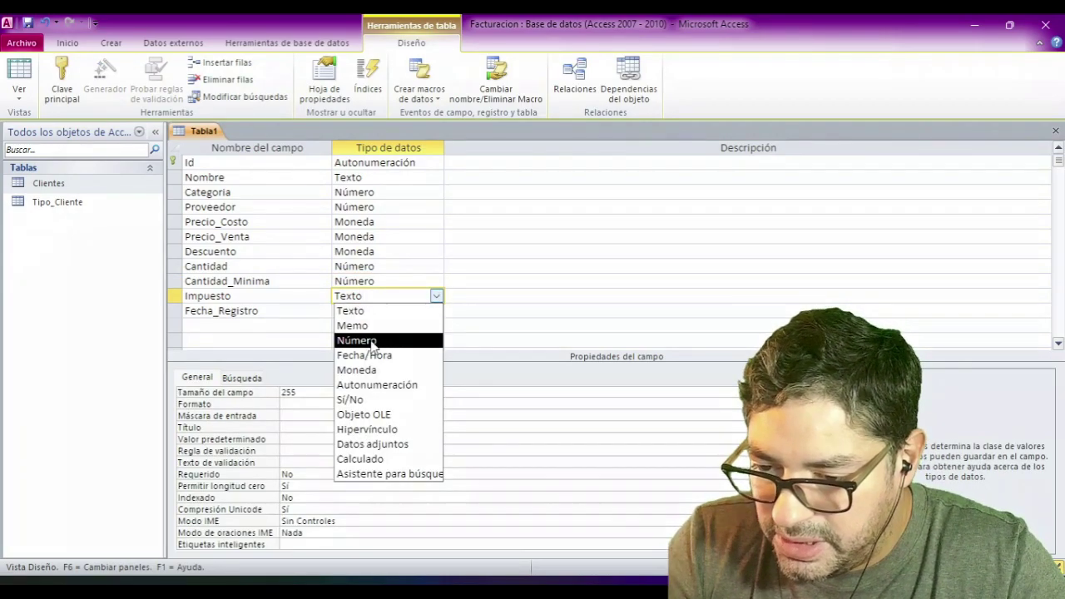
{"action": "left_click", "coordinate": [362, 375]}
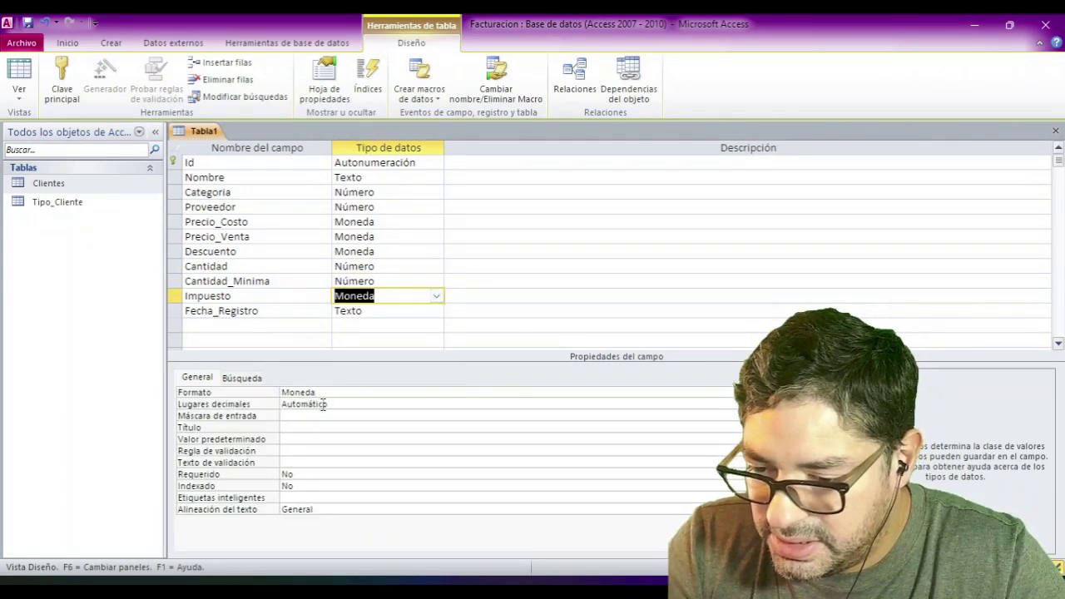
{"action": "left_click", "coordinate": [345, 402]}
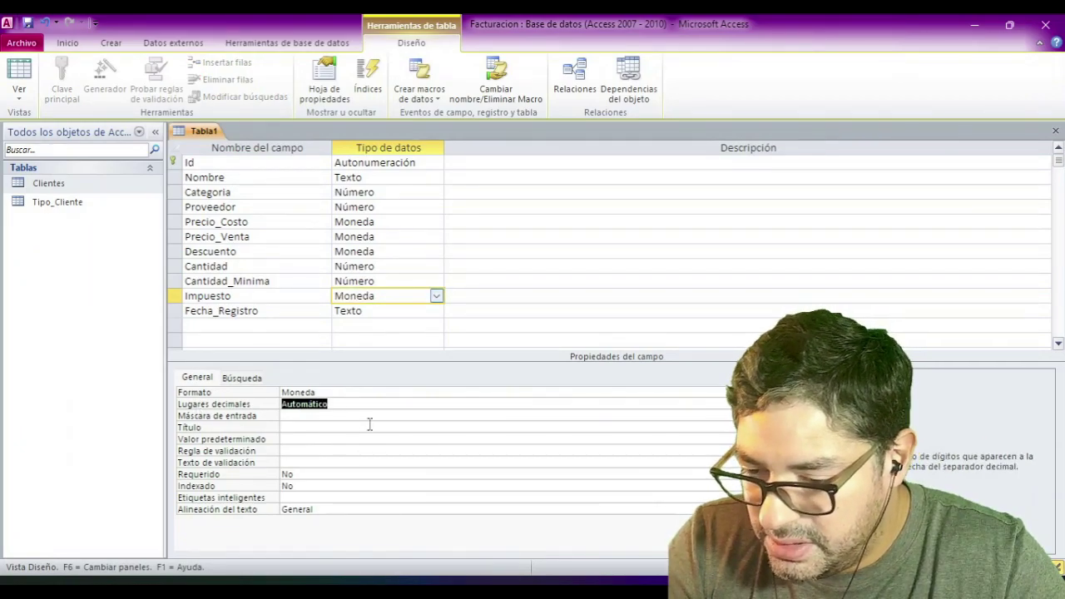
{"action": "type", "text": "2"}
{"action": "key", "text": "Return"}
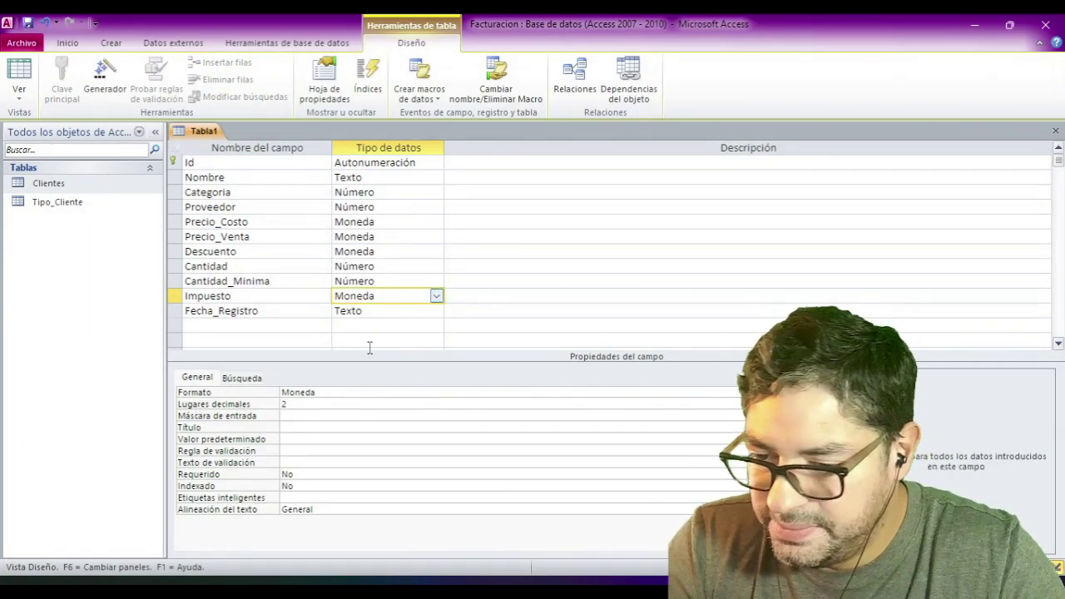
- Set the data type of Fecha_Registro to Fecha/Hora with the Fecha general format
{"action": "left_click", "coordinate": [384, 310]}
{"action": "left_click", "coordinate": [436, 310]}
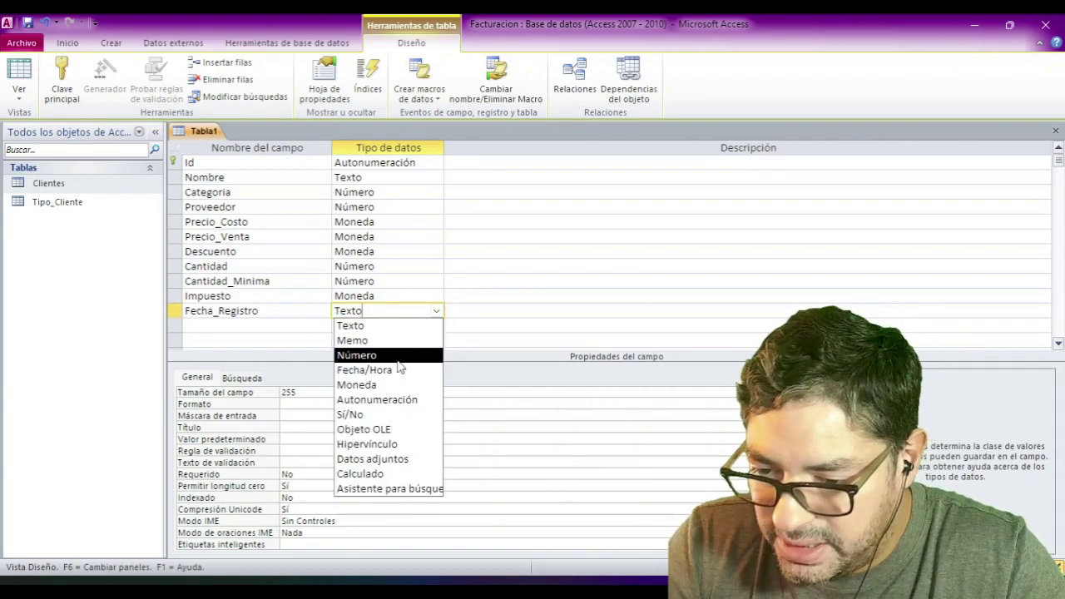
{"action": "left_click", "coordinate": [367, 370]}
{"action": "left_click", "coordinate": [344, 392]}
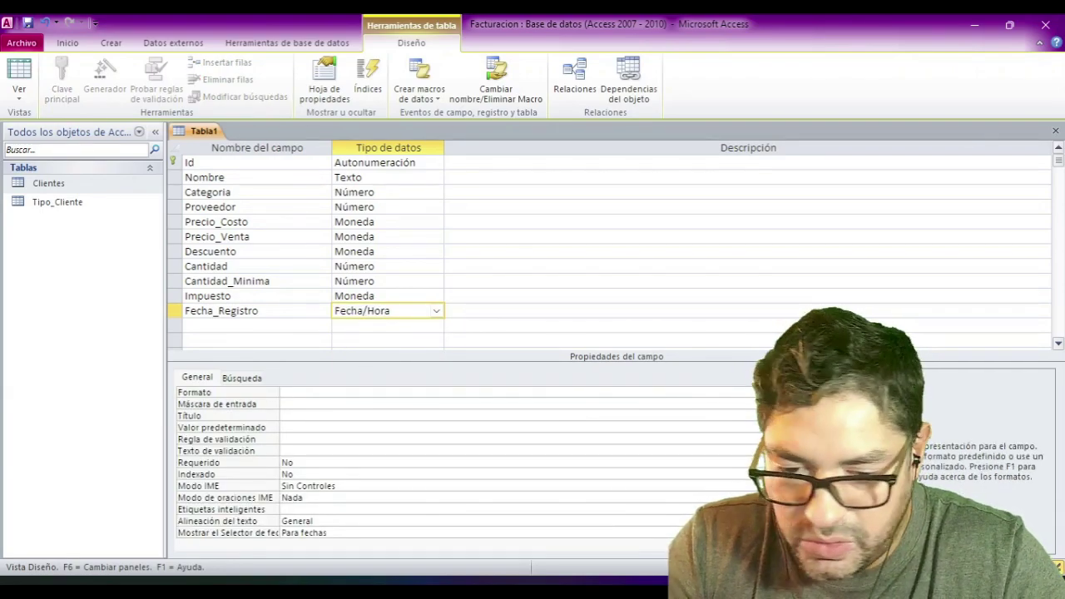
{"action": "left_click", "coordinate": [736, 391]}
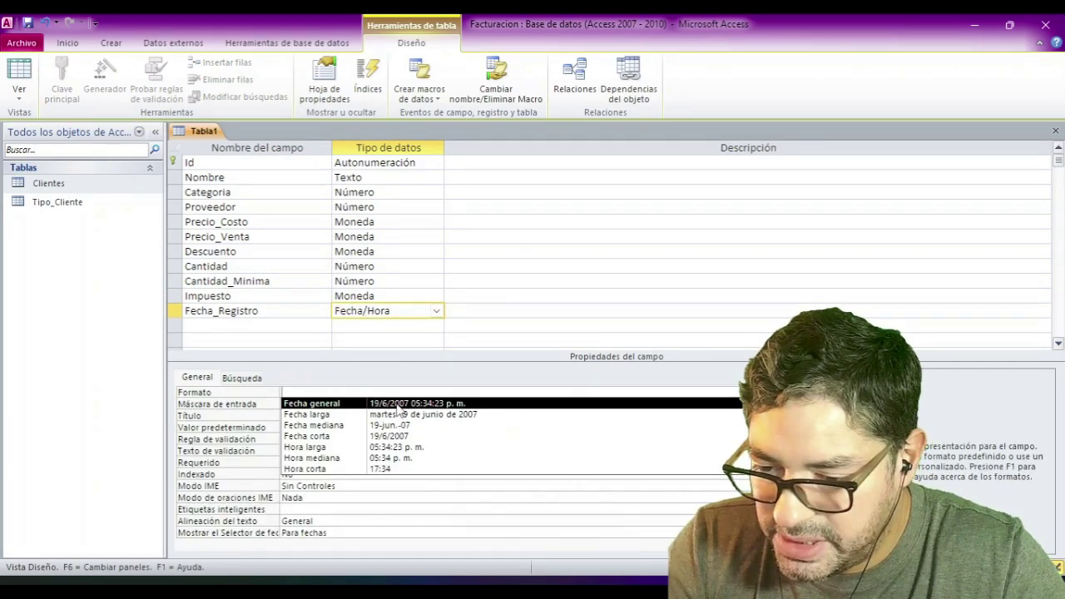
{"action": "left_click", "coordinate": [398, 405]}
{"action": "left_click", "coordinate": [371, 416]}
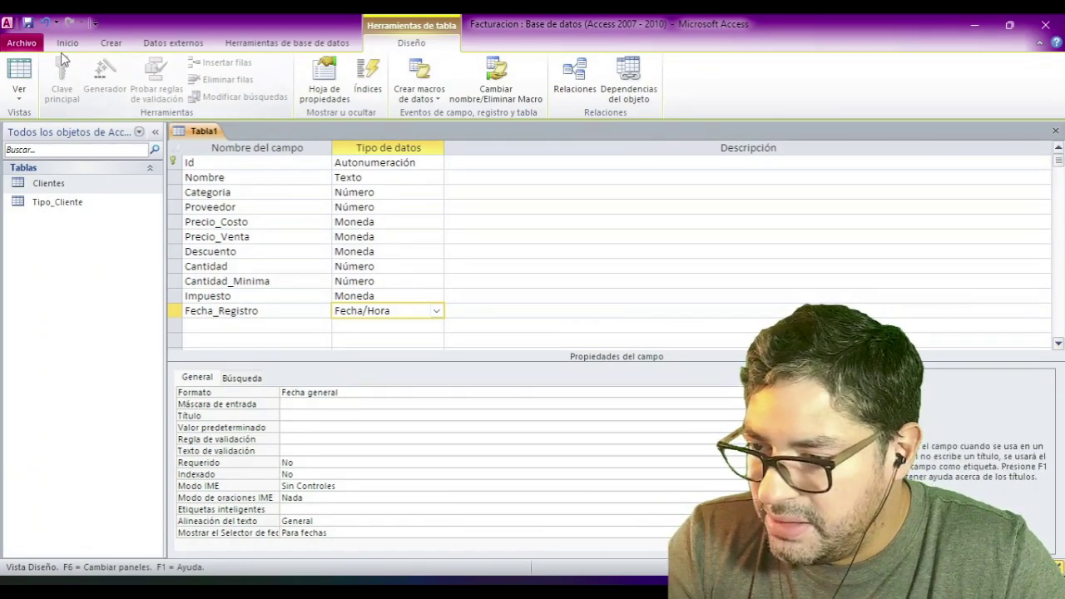
- Save the new table under the name Productos
{"action": "key", "text": "ctrl+s"}
{"action": "type", "text": "Productos"}
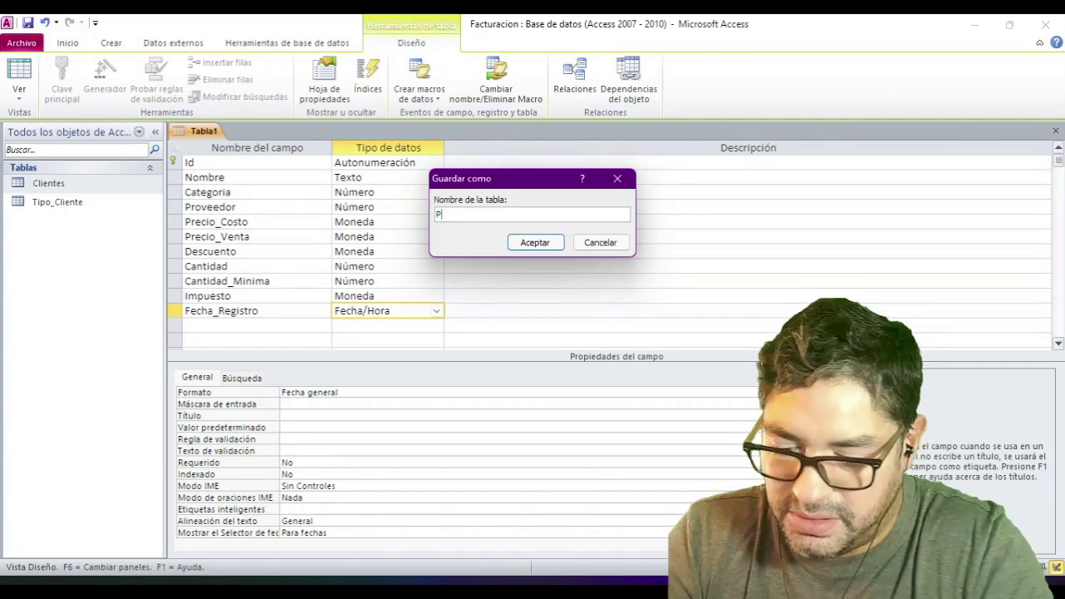
{"action": "left_click", "coordinate": [517, 243]}
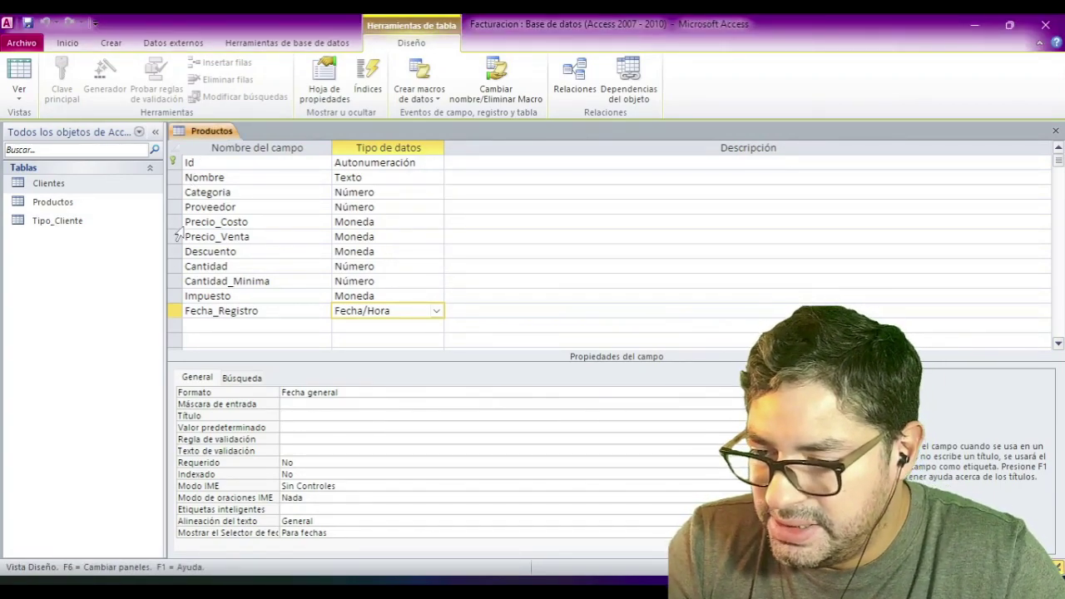
{"action": "left_click", "coordinate": [174, 193]}
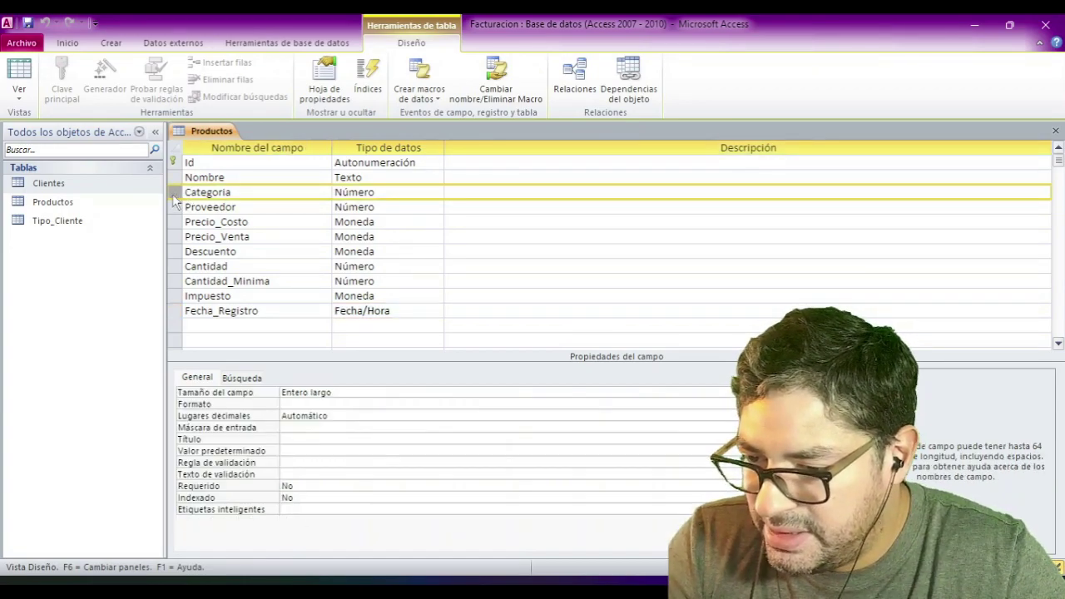
{"action": "left_click", "coordinate": [247, 194]}
{"action": "left_click", "coordinate": [254, 208]}
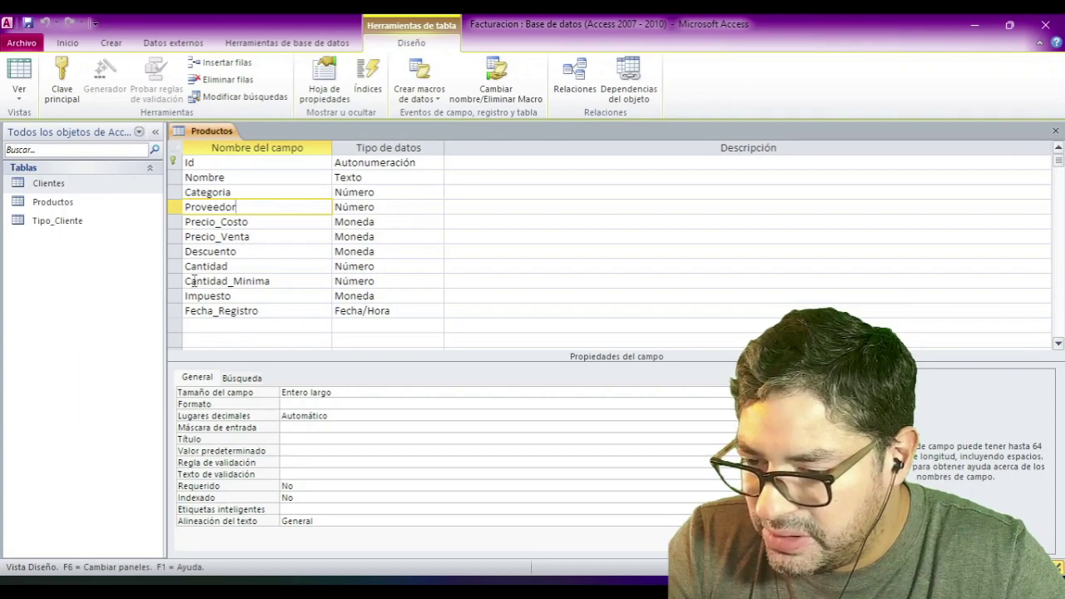
{"action": "left_click", "coordinate": [175, 208]}
{"action": "left_click", "coordinate": [171, 193]}
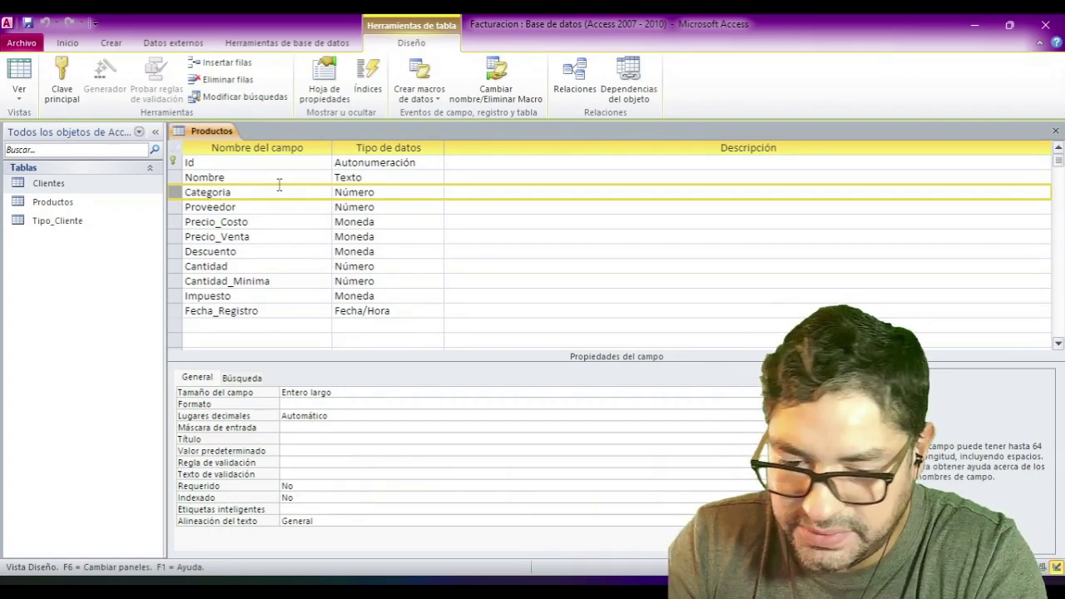
{"action": "key", "text": "alt"}
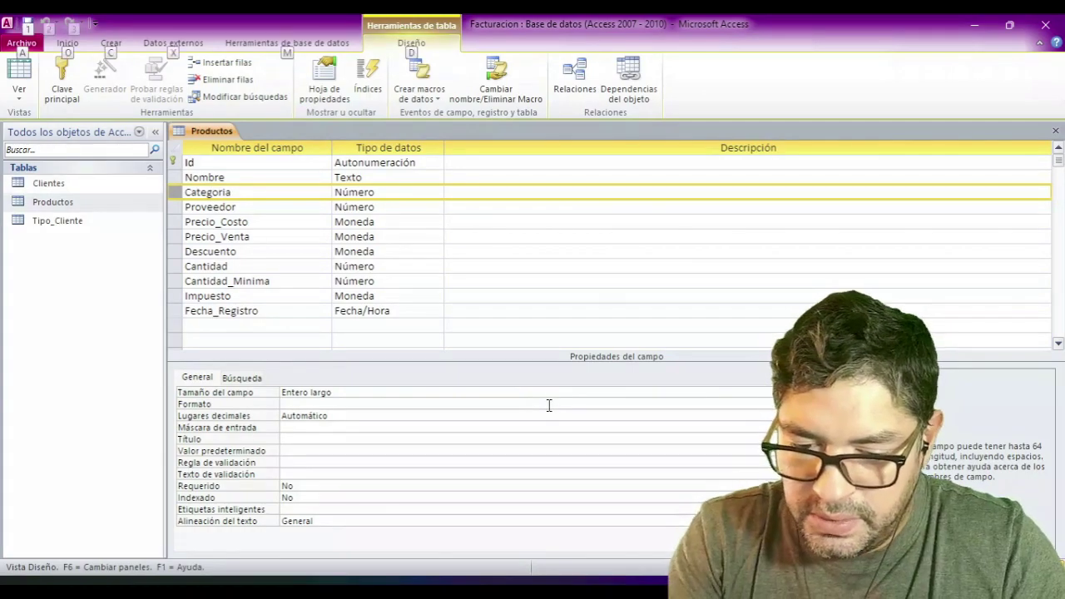
- Close the Productos table and create a new table in design view with the fields Id and Nombre
{"action": "left_click", "coordinate": [1055, 133]}
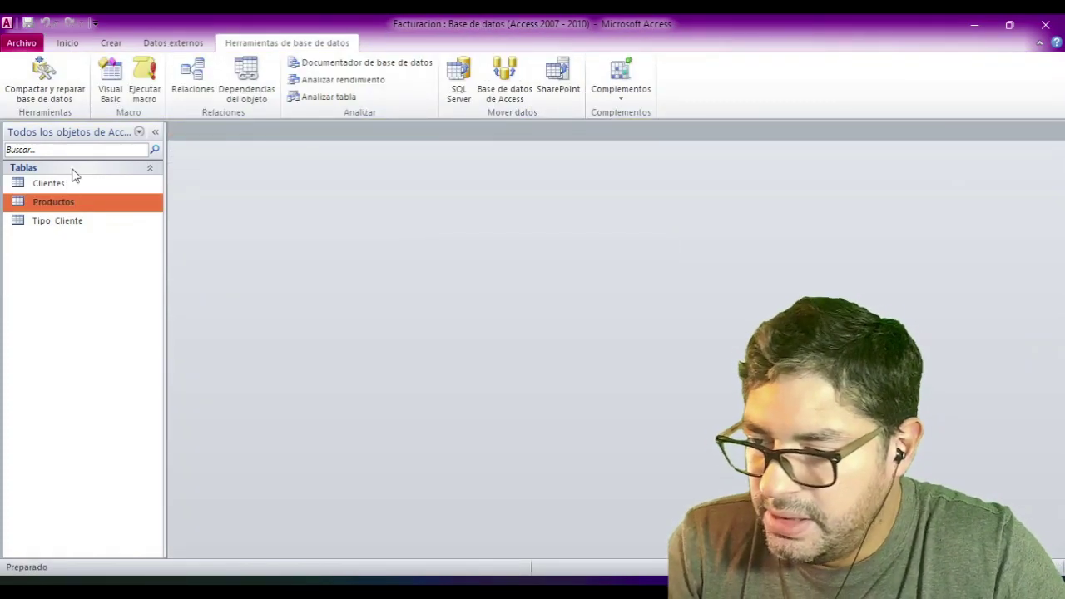
{"action": "left_click", "coordinate": [110, 43]}
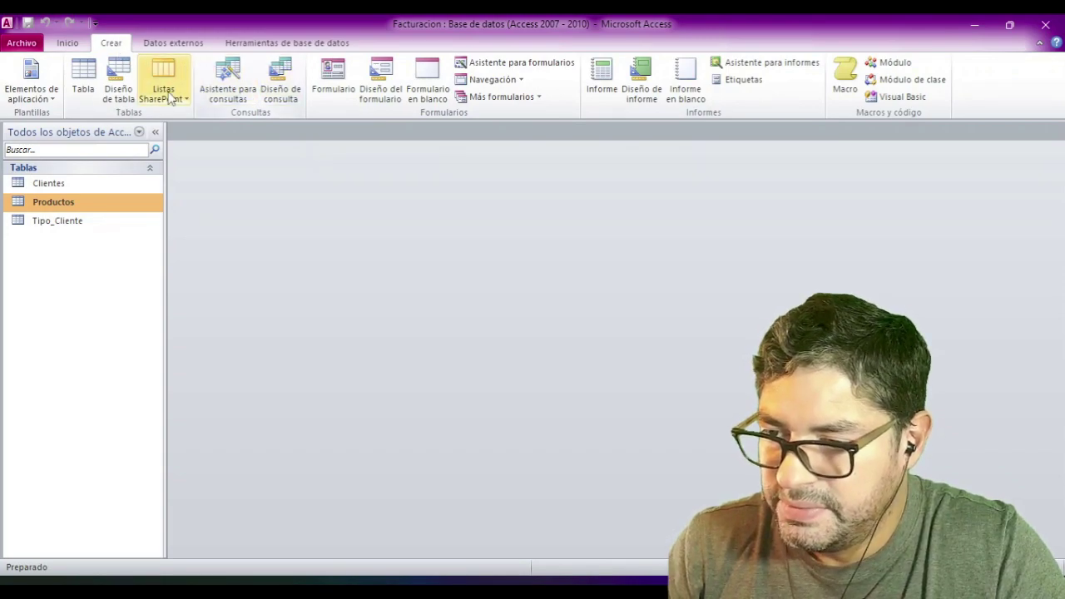
{"action": "left_click", "coordinate": [118, 83]}
{"action": "key", "text": "Down"}
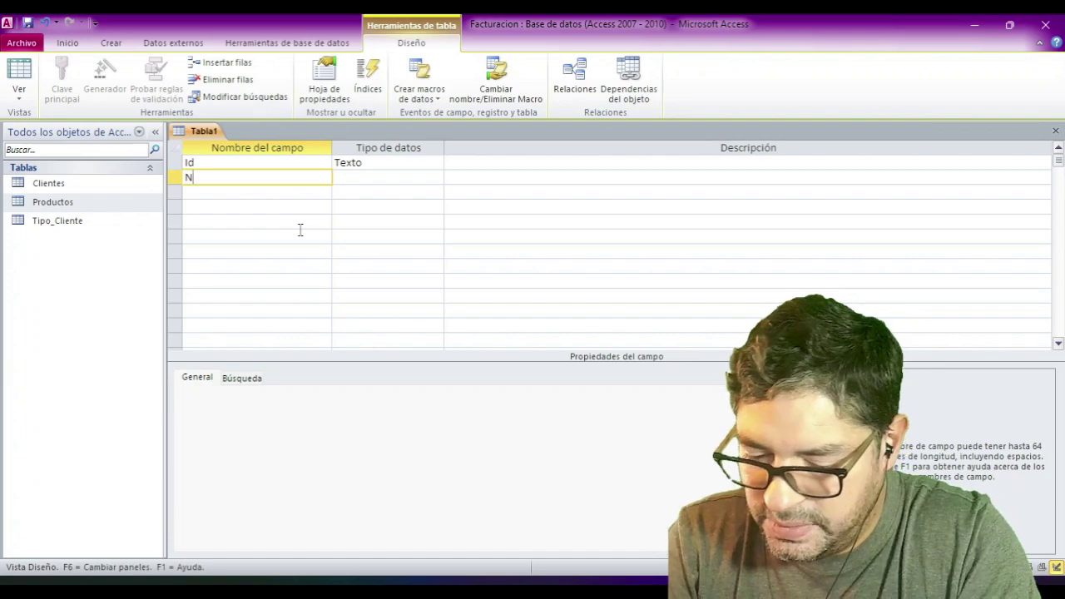
{"action": "type", "text": "Nombre"}
{"action": "key", "text": "Up"}
{"action": "key", "text": "Tab"}
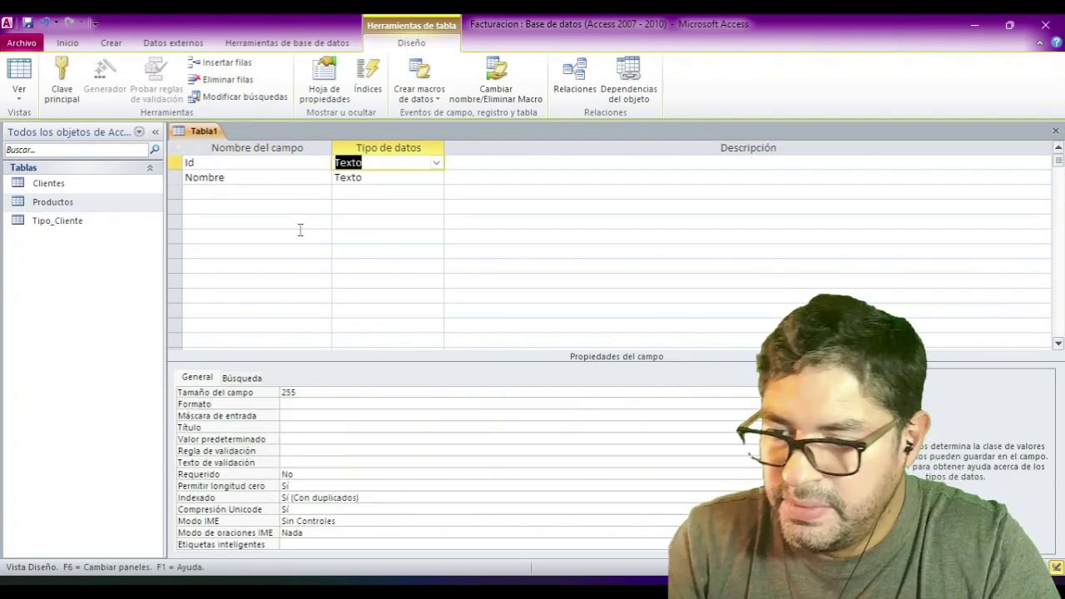
- Set the data type of Id to Autonumeración and the field size of Nombre to 150
{"action": "left_click", "coordinate": [436, 162]}
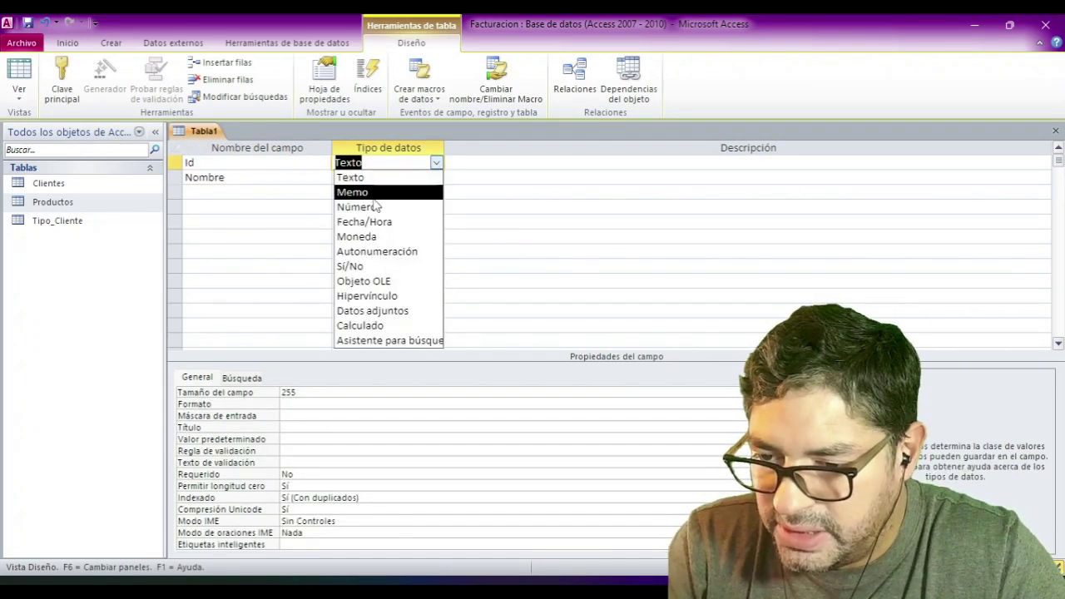
{"action": "left_click", "coordinate": [364, 252]}
{"action": "left_click", "coordinate": [367, 177]}
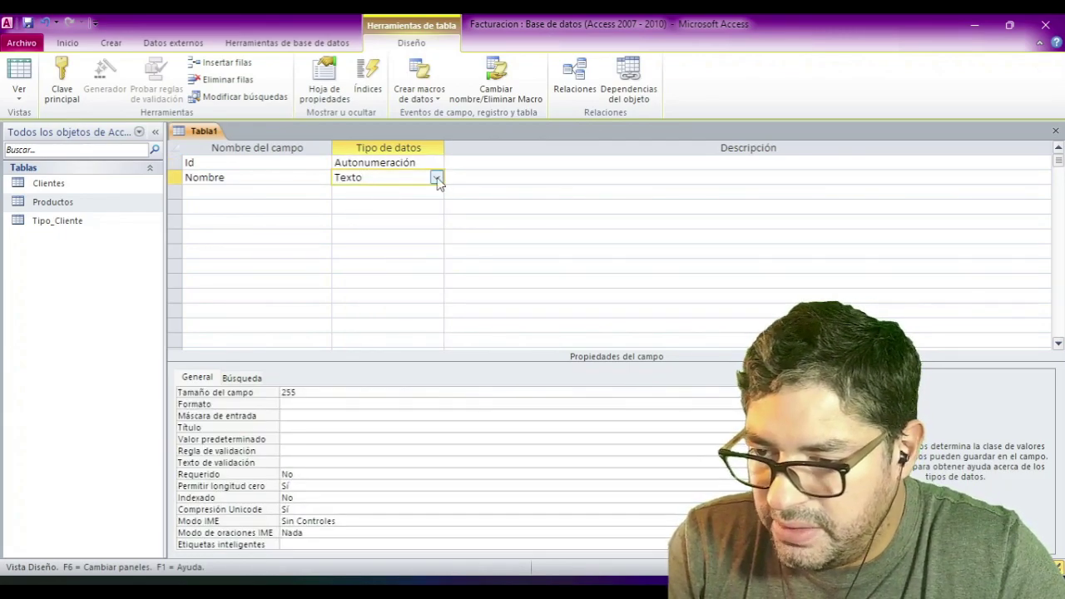
{"action": "double_click", "coordinate": [315, 393]}
{"action": "type", "text": "150"}
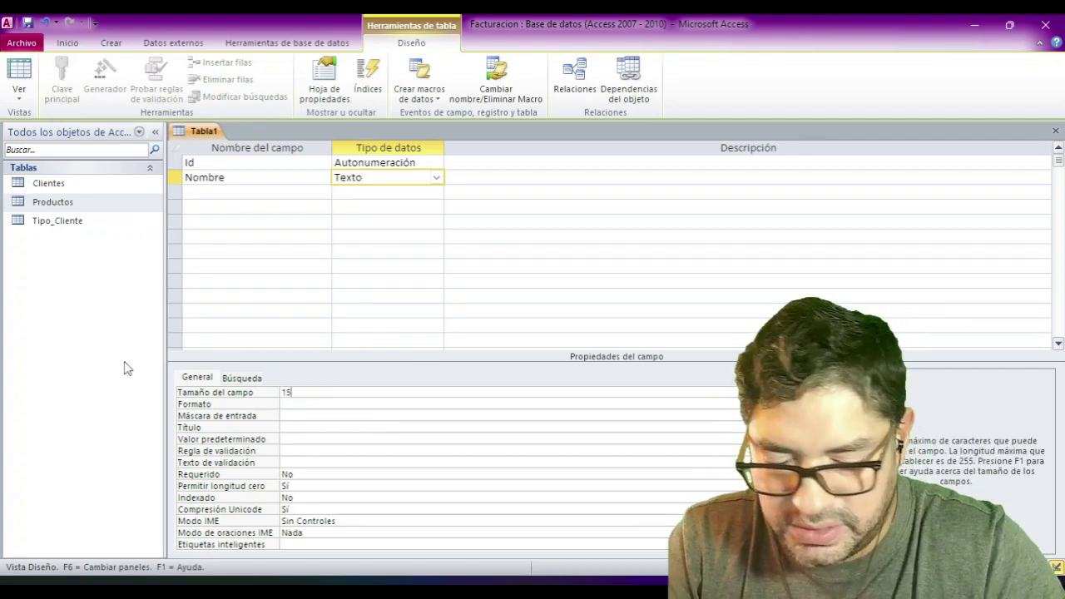
{"action": "left_click", "coordinate": [28, 23]}
{"action": "type", "text": "Categorias"}
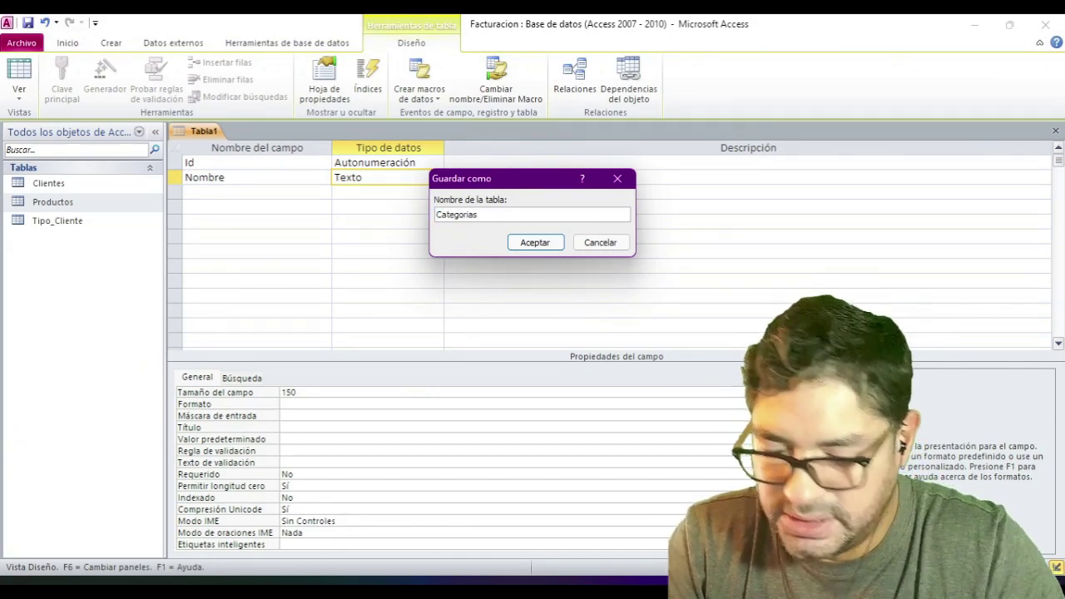
{"action": "left_click", "coordinate": [525, 241]}
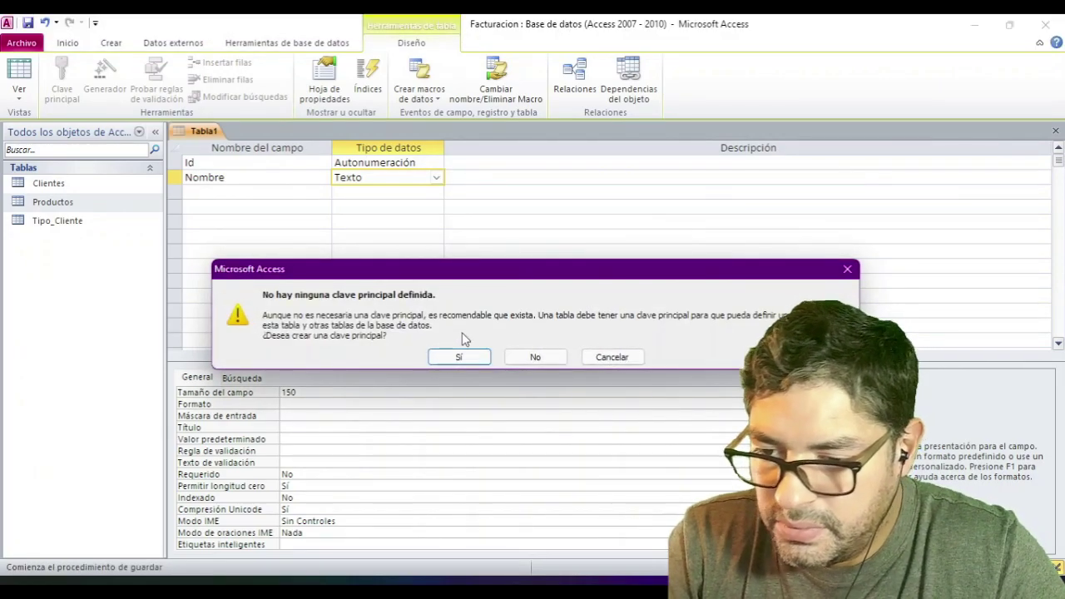
{"action": "left_click", "coordinate": [610, 355]}
- Make Id the primary key, then save the table as Categorias and close it
{"action": "left_click", "coordinate": [198, 162]}
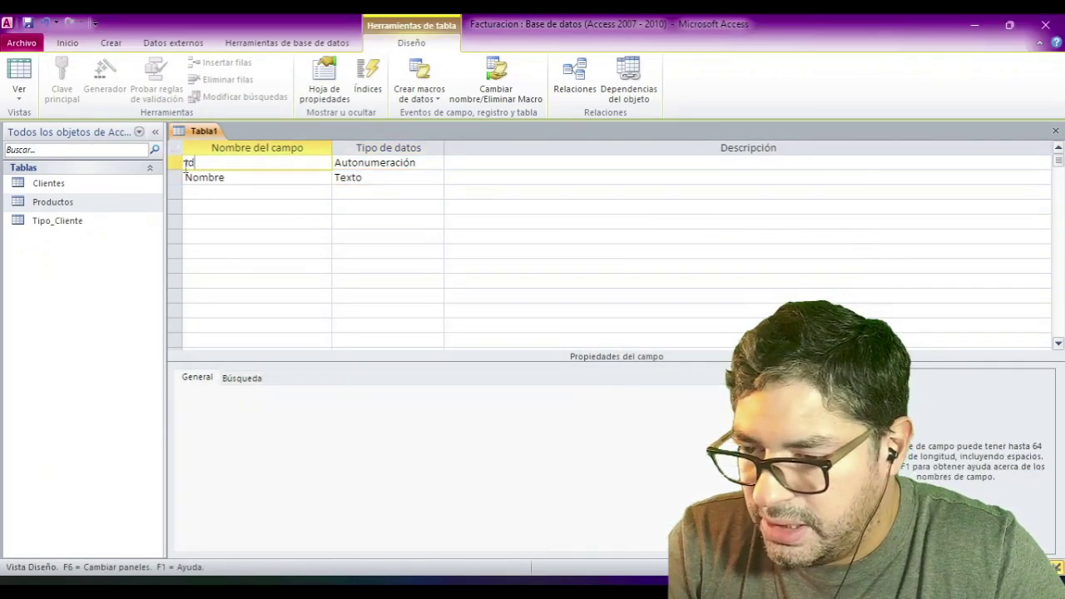
{"action": "left_click", "coordinate": [68, 100]}
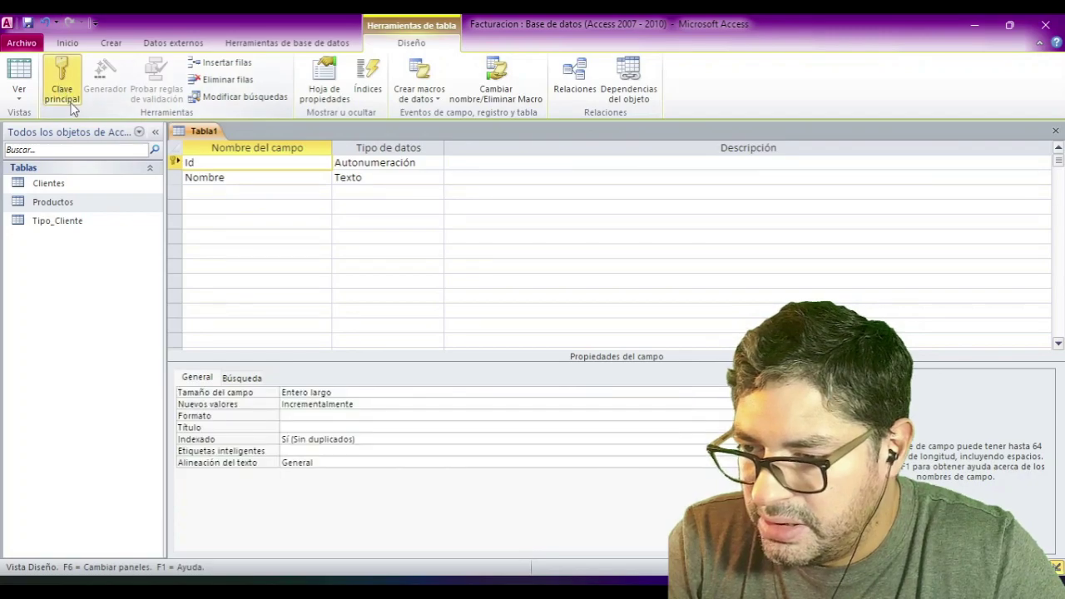
{"action": "left_click", "coordinate": [27, 23]}
{"action": "type", "text": "Categori"}
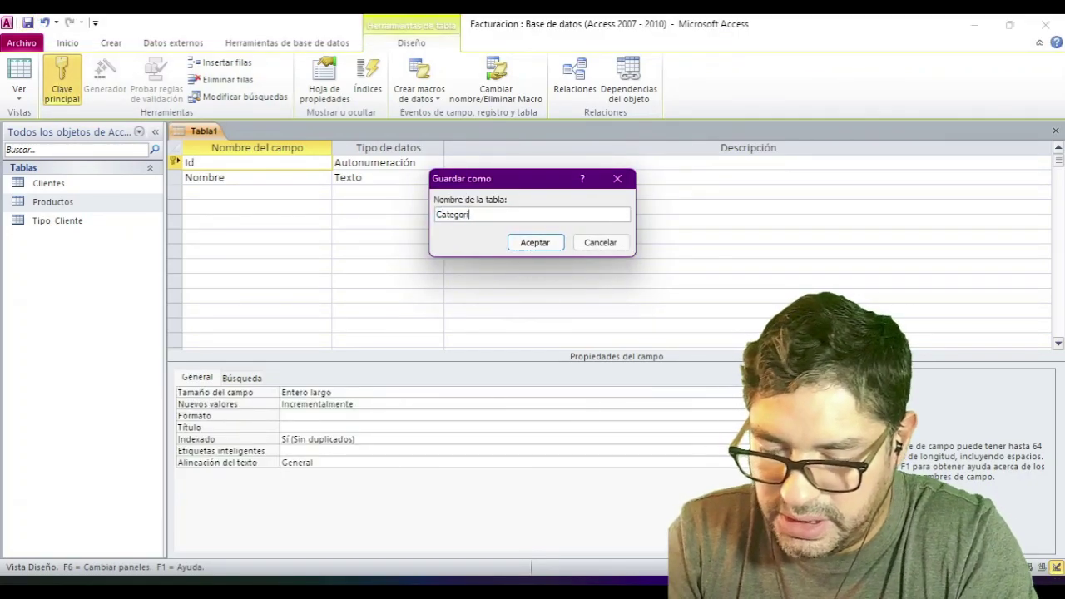
{"action": "type", "text": "as"}
{"action": "key", "text": "Return"}
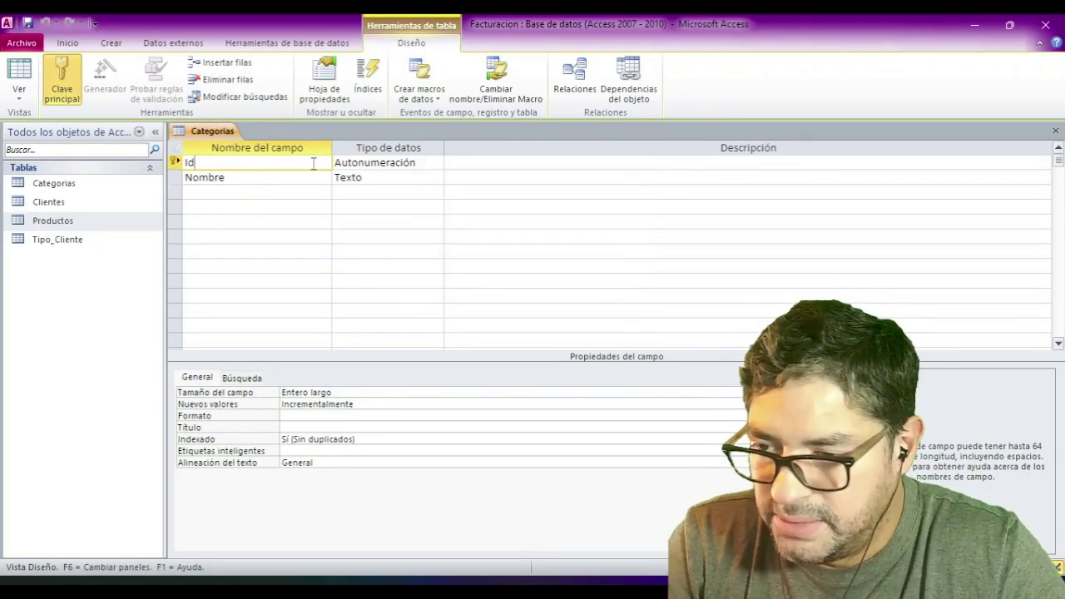
{"action": "left_click", "coordinate": [1054, 131]}
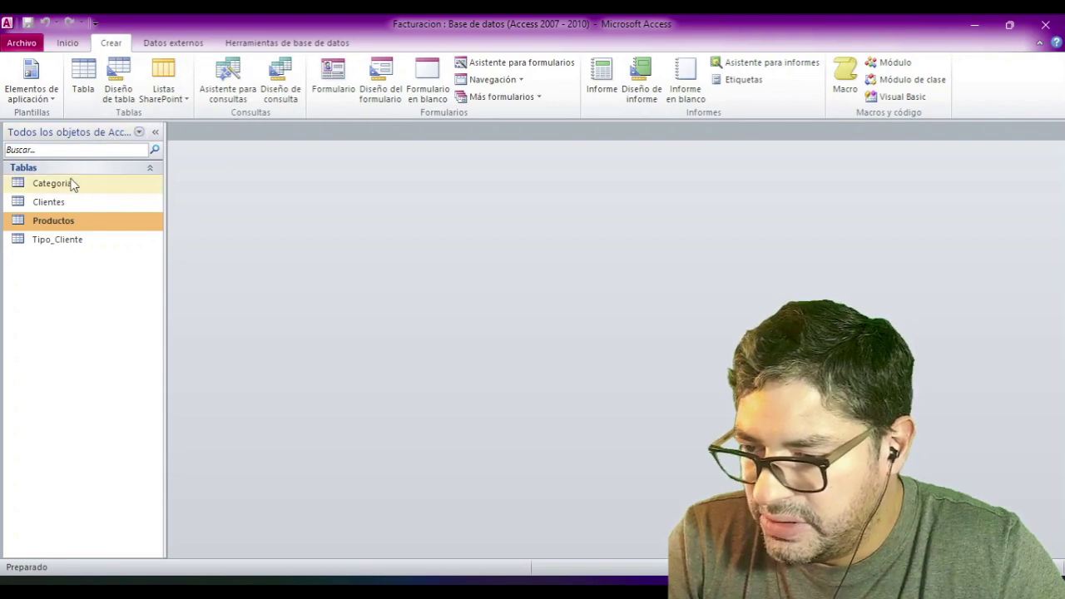
- Check the design of the Clientes table and copy only its structure into a new table named Proveedores
{"action": "left_click", "coordinate": [55, 204]}
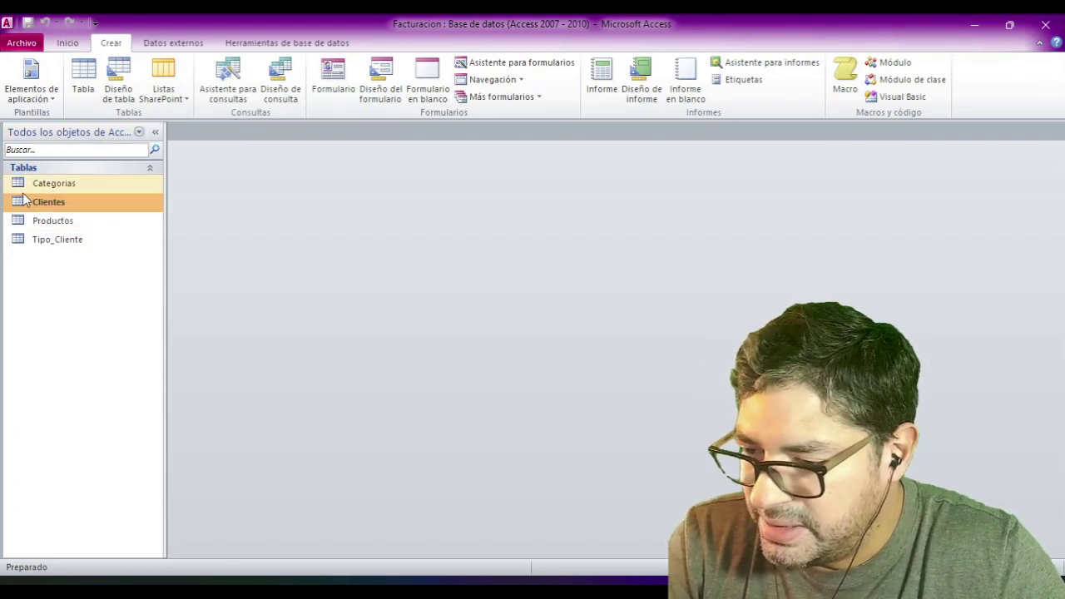
{"action": "right_click", "coordinate": [55, 205]}
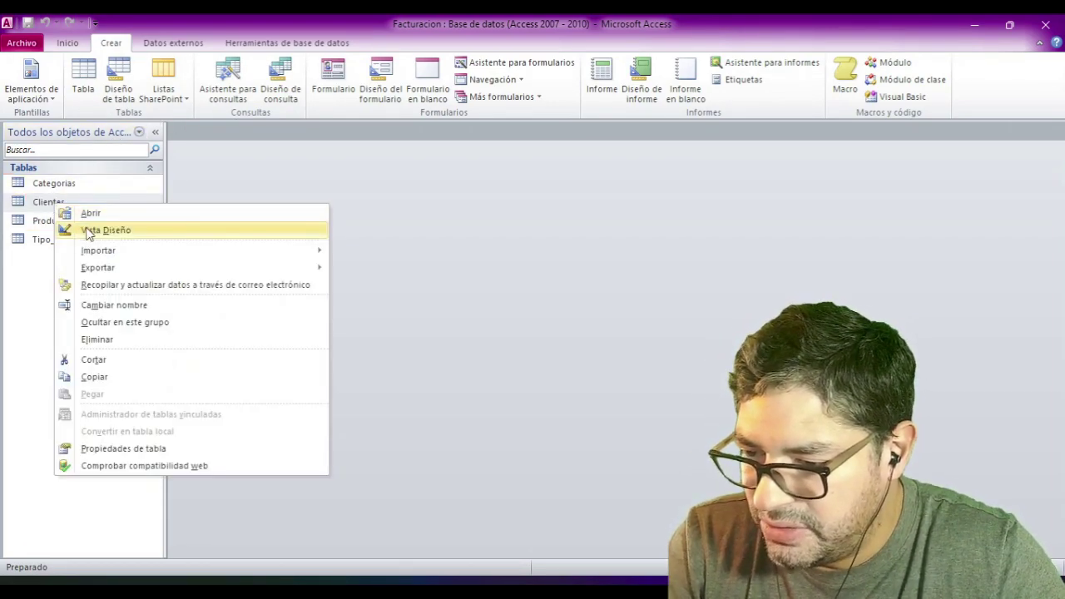
{"action": "left_click", "coordinate": [92, 230]}
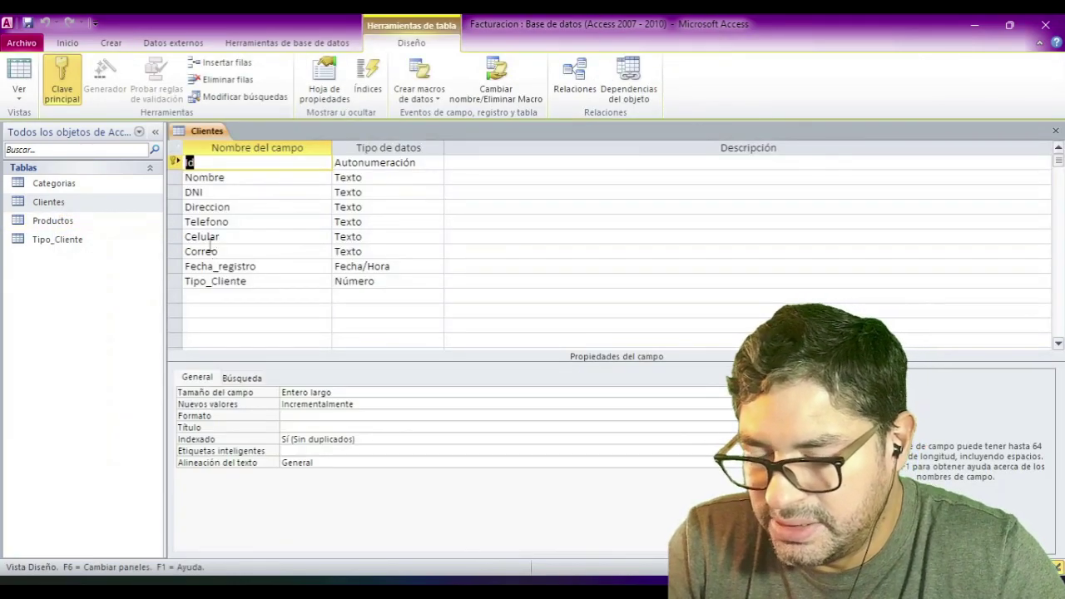
{"action": "left_click", "coordinate": [1055, 131]}
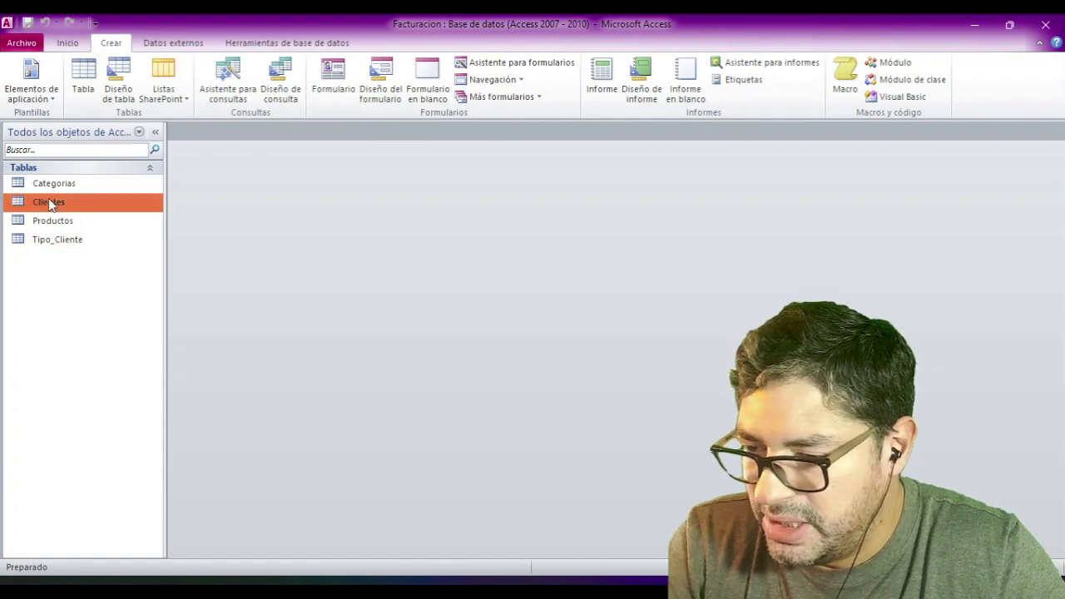
{"action": "key", "text": "ctrl+v"}
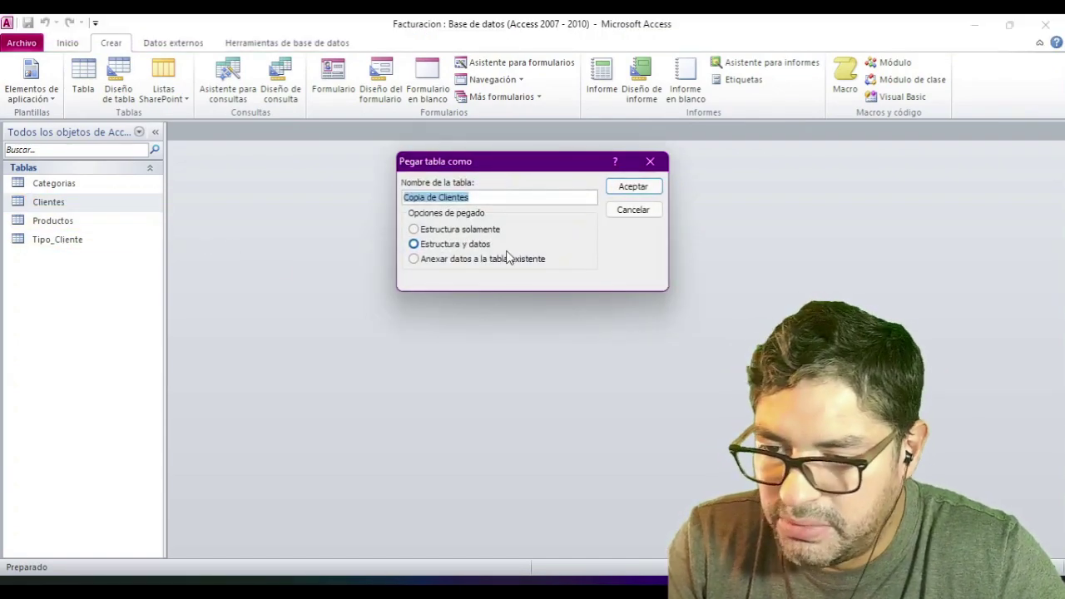
{"action": "left_click", "coordinate": [433, 228]}
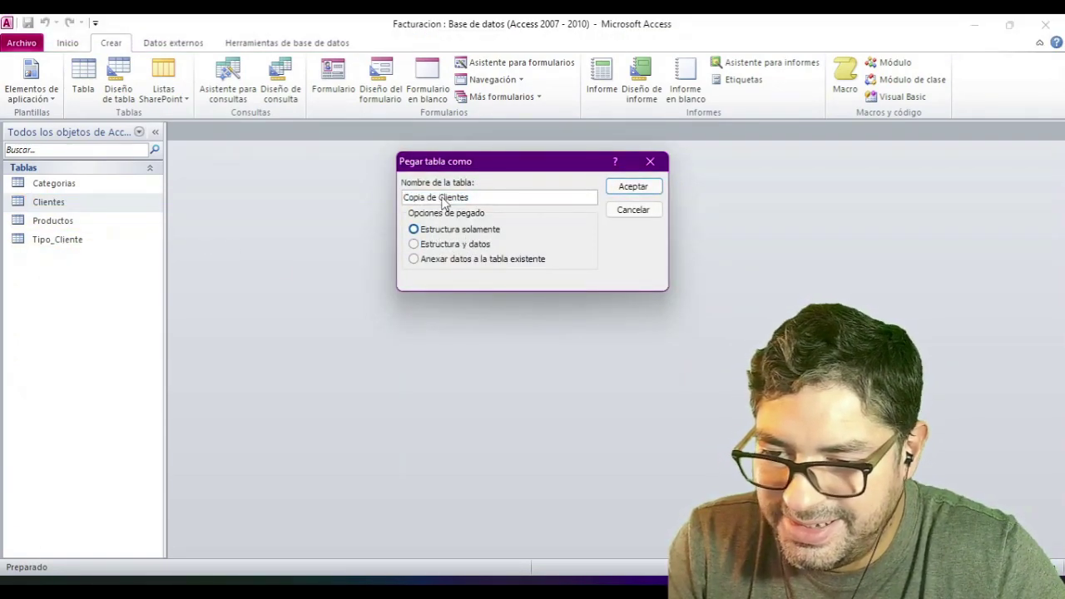
{"action": "left_click_drag", "start_coordinate": [439, 197], "coordinate": [359, 195]}
{"action": "key", "text": "Delete"}
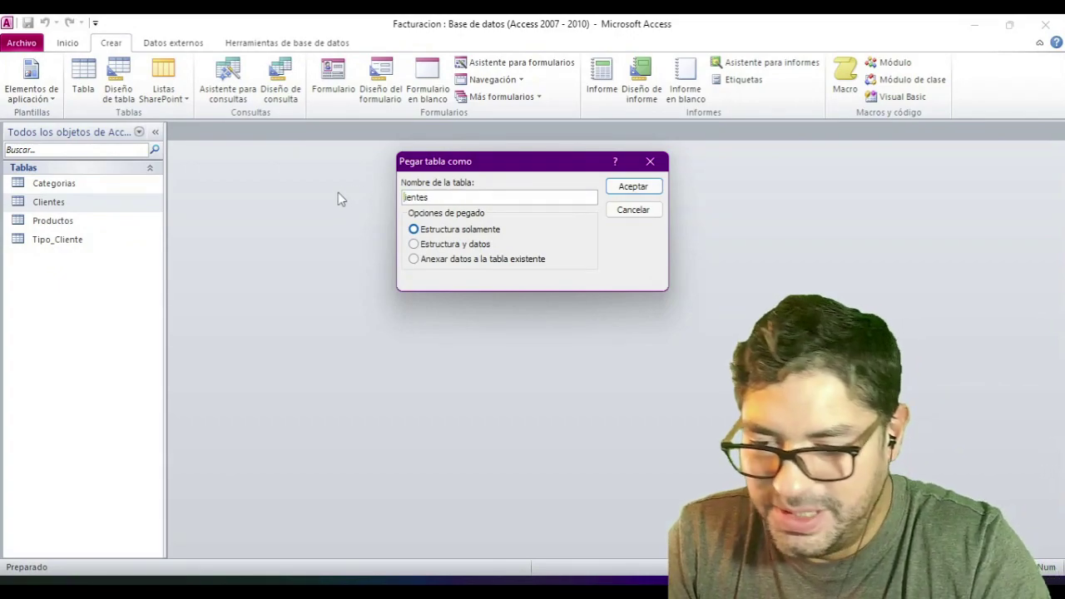
{"action": "key", "text": "Delete"}
{"action": "key", "text": "Delete"}
{"action": "key", "text": "Delete"}
{"action": "key", "text": "Delete"}
{"action": "key", "text": "Delete"}
{"action": "key", "text": "Delete"}
{"action": "key", "text": "Delete"}
{"action": "key", "text": "Delete"}
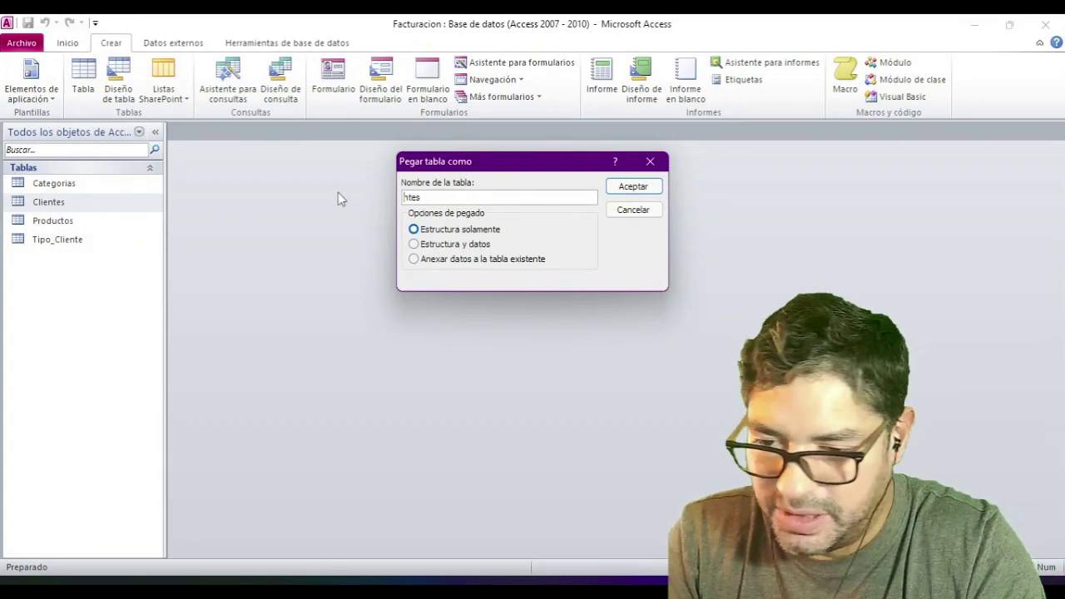
{"action": "type", "text": "Po"}
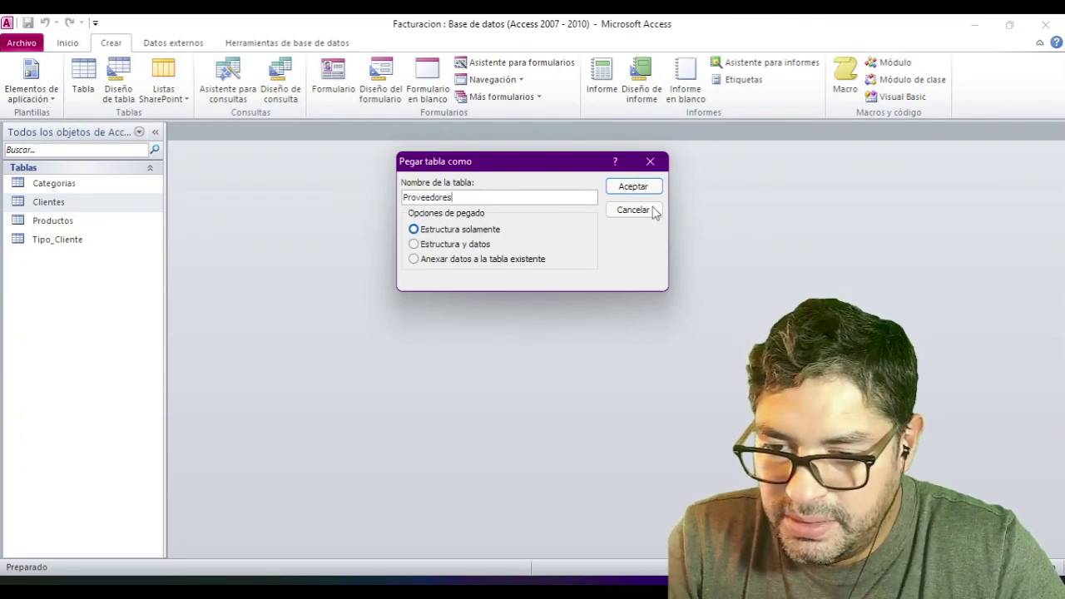
{"action": "left_click", "coordinate": [632, 185]}
- Rename the Tipo_Cliente field of the Proveedores table to Tipo_Proveedor in design view and close the table
{"action": "left_click", "coordinate": [44, 239]}
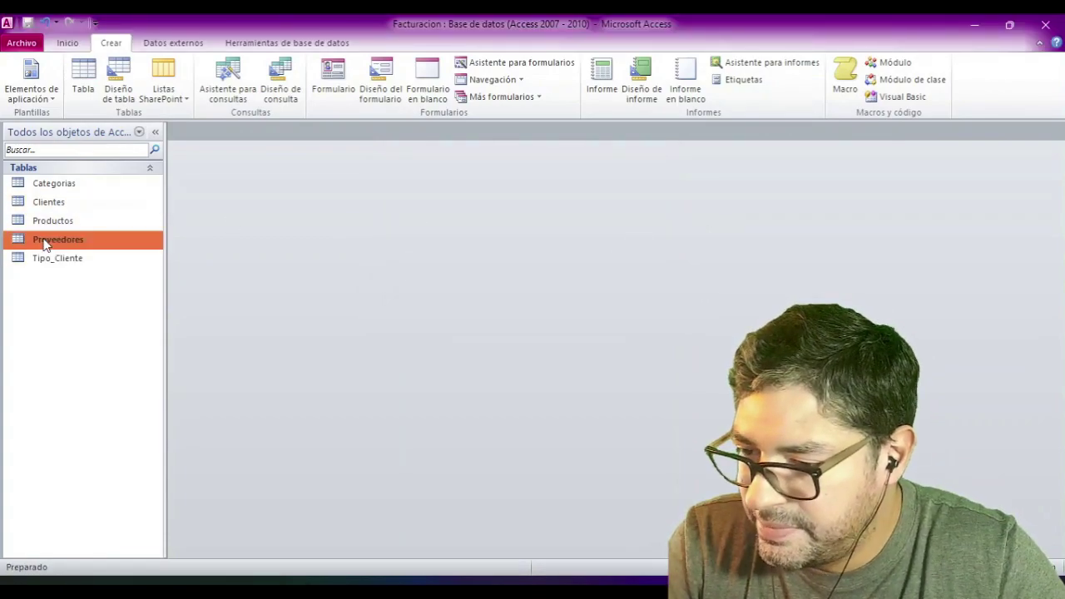
{"action": "right_click", "coordinate": [44, 240]}
{"action": "left_click", "coordinate": [117, 264]}
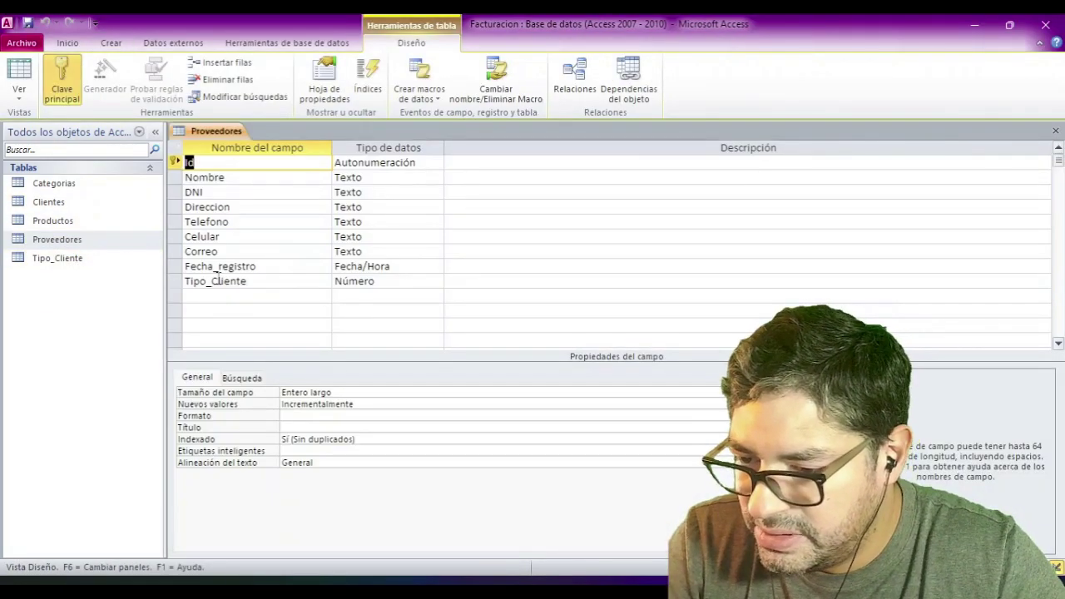
{"action": "left_click", "coordinate": [212, 281]}
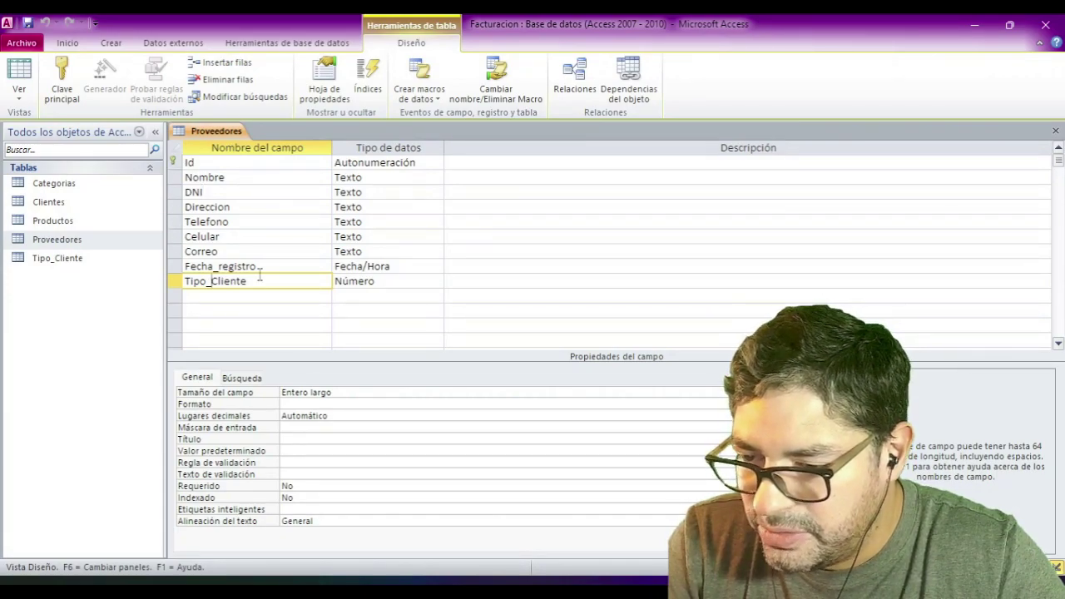
{"action": "left_click", "coordinate": [229, 266]}
{"action": "left_click", "coordinate": [210, 281]}
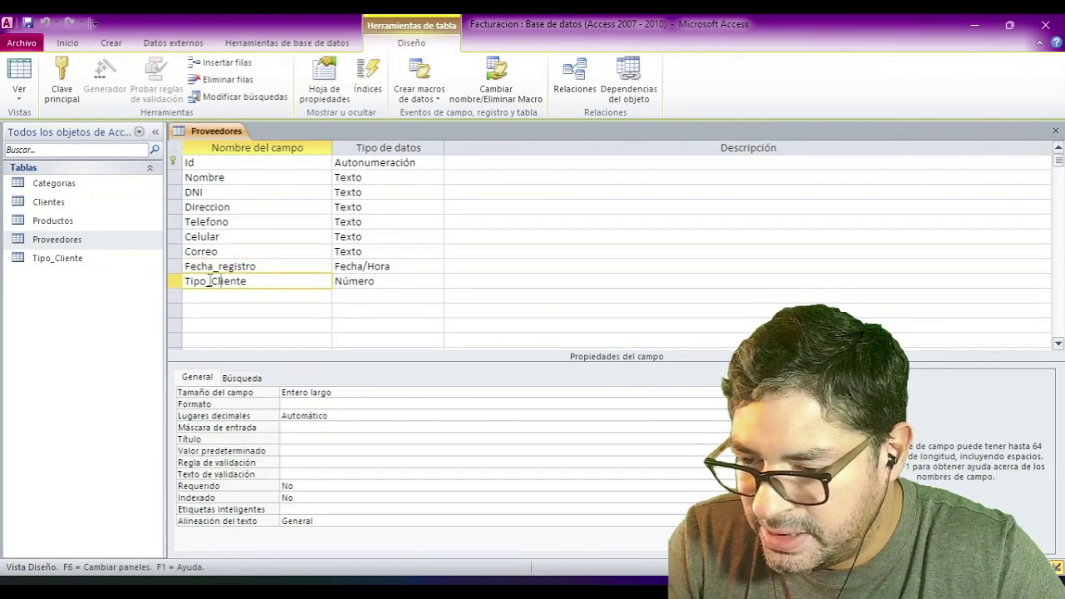
{"action": "left_click_drag", "start_coordinate": [212, 282], "coordinate": [252, 282]}
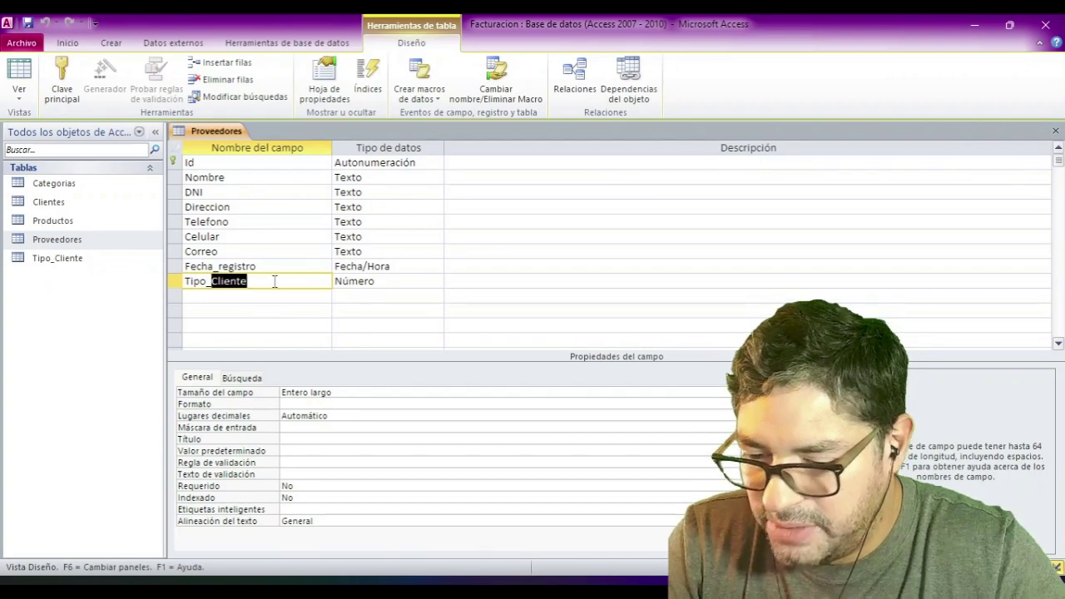
{"action": "type", "text": "Proveedor"}
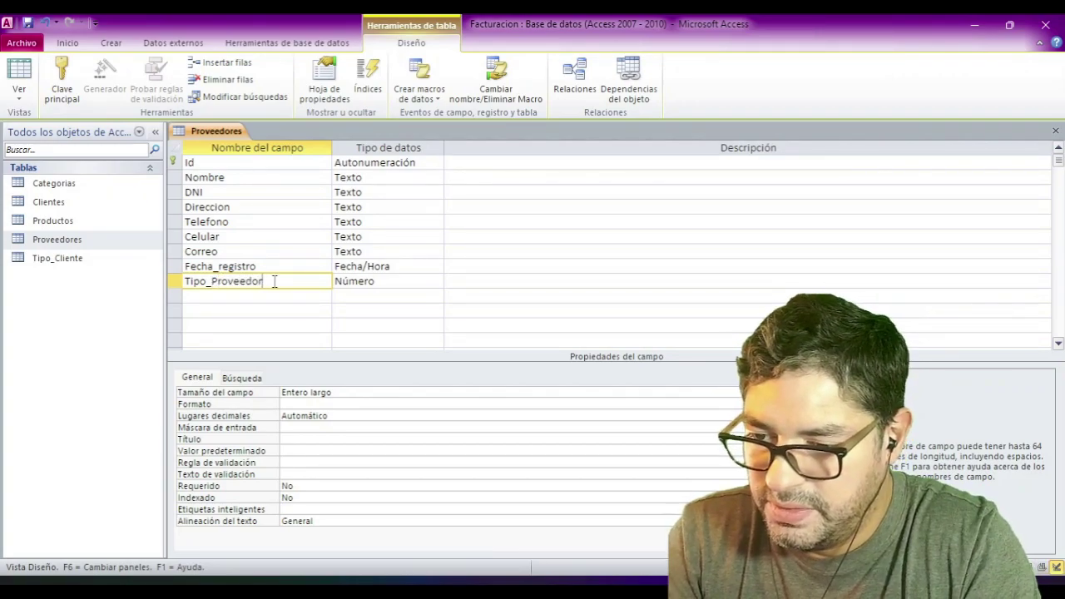
{"action": "left_click", "coordinate": [259, 247]}
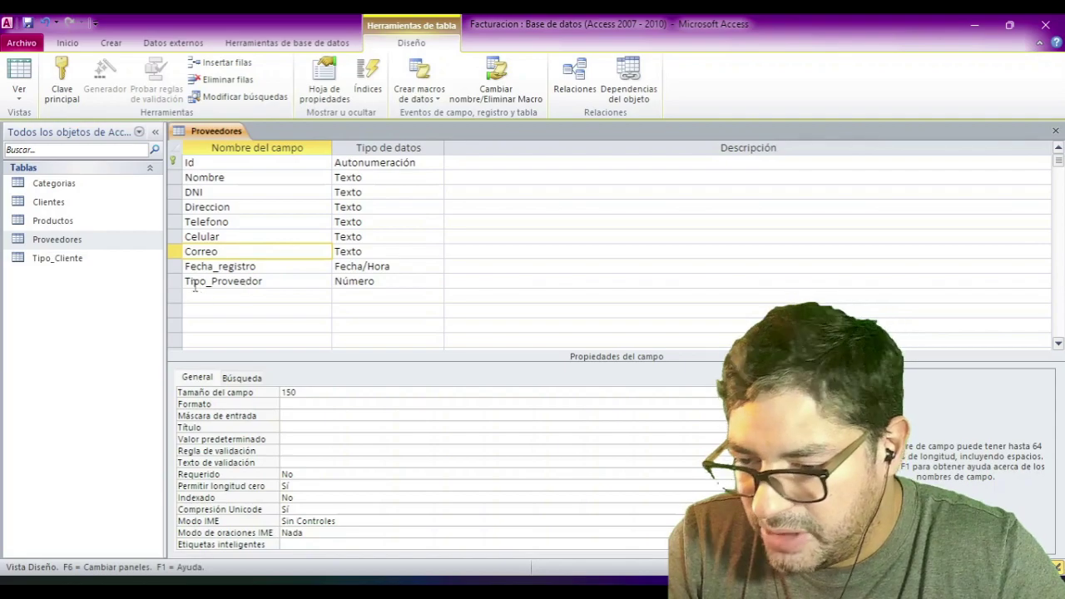
{"action": "left_click", "coordinate": [171, 282]}
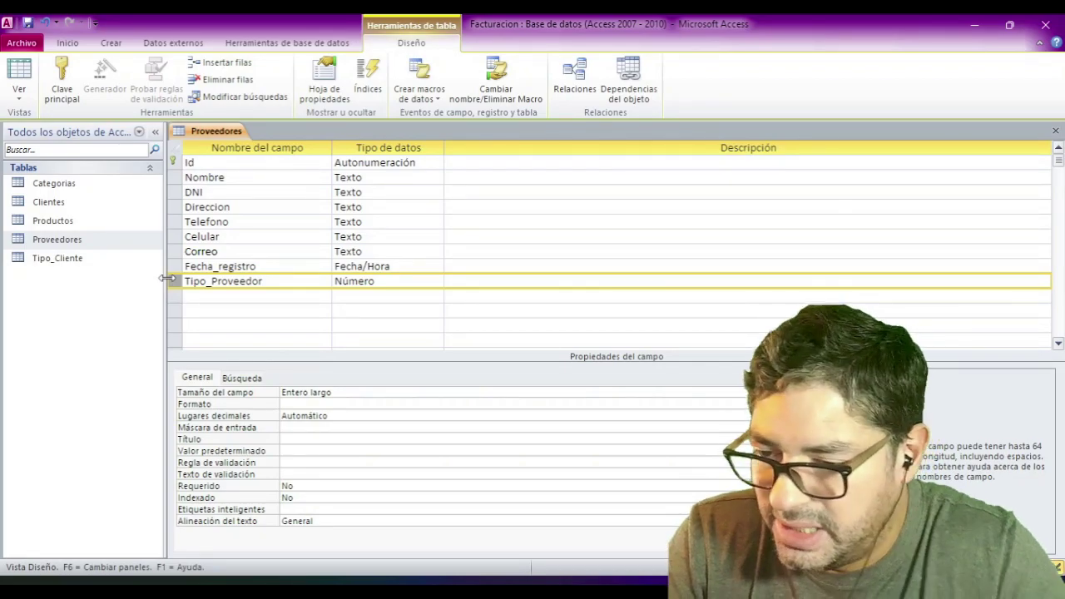
{"action": "left_click", "coordinate": [273, 266]}
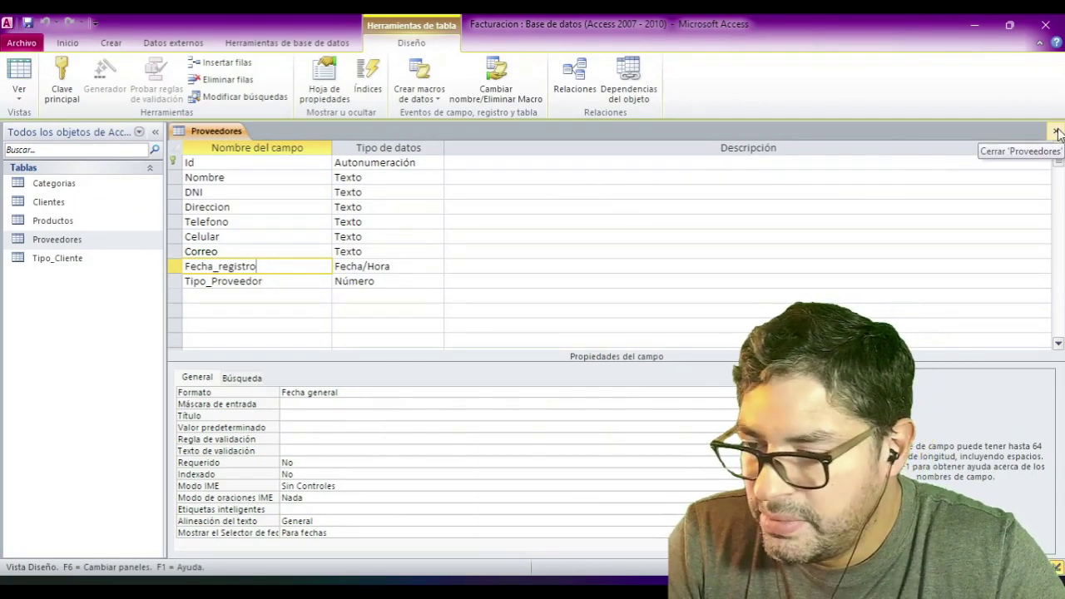
{"action": "left_click", "coordinate": [175, 283]}
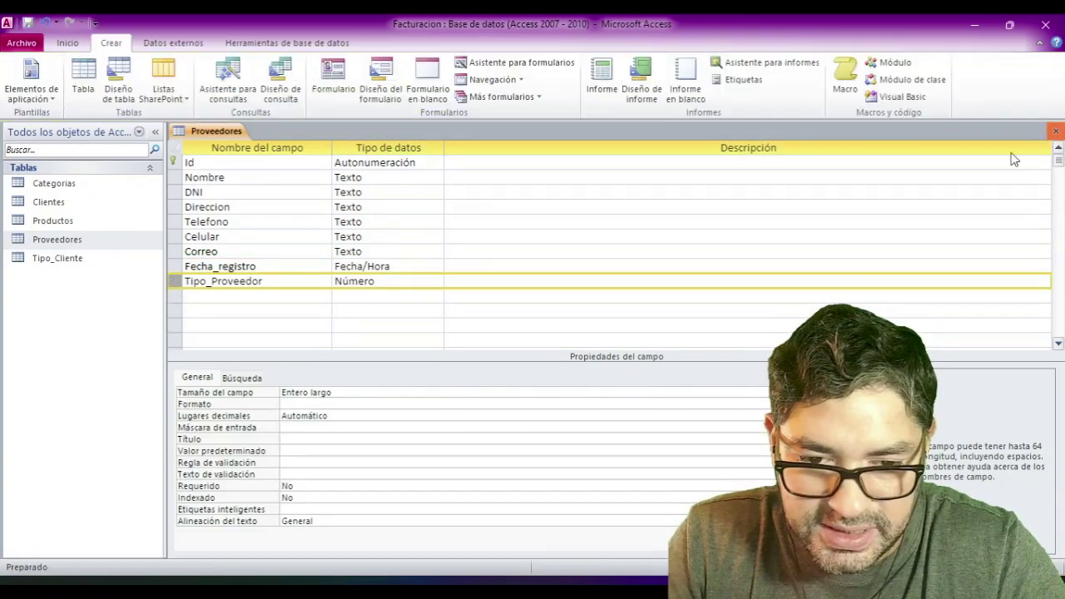
{"action": "left_click", "coordinate": [1053, 131]}
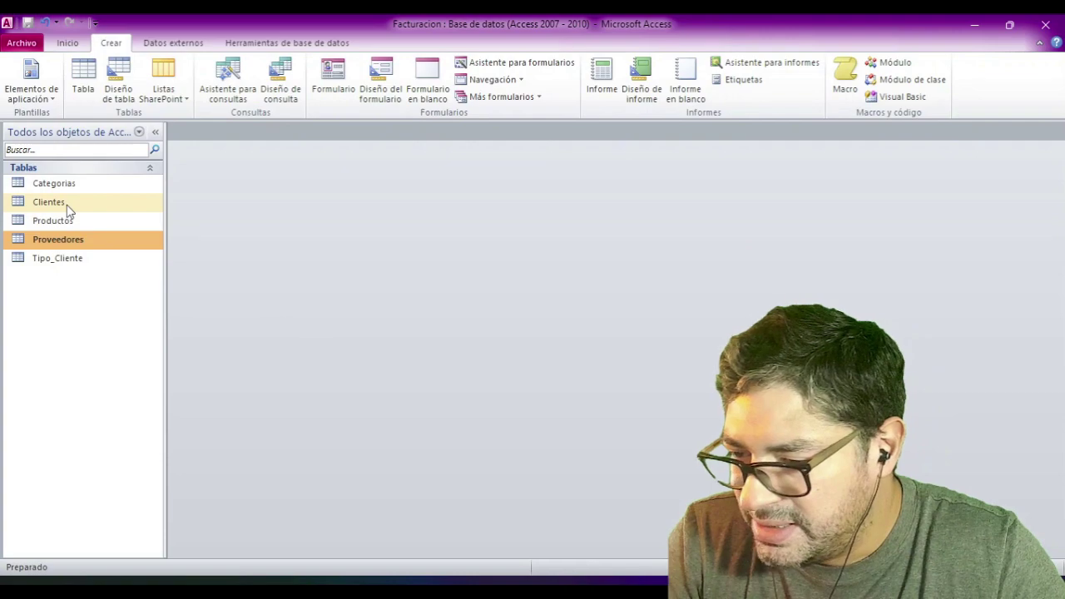
- Copy only the structure of the Tipo_Cliente table into a new table named Tipo_Proveedor
{"action": "left_click", "coordinate": [70, 258]}
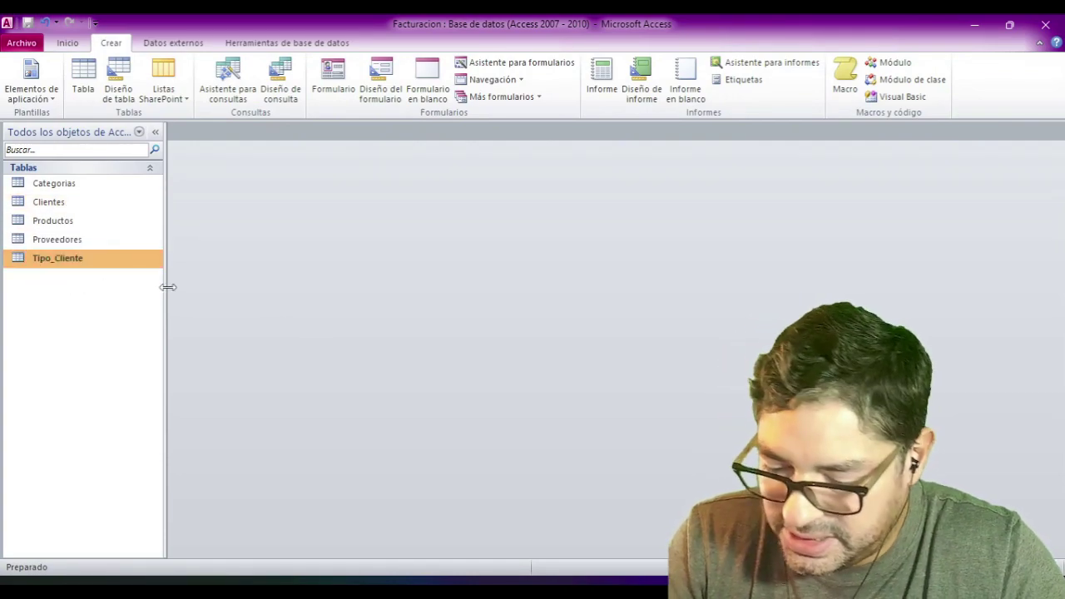
{"action": "key", "text": "ctrl+v"}
{"action": "left_click", "coordinate": [432, 228]}
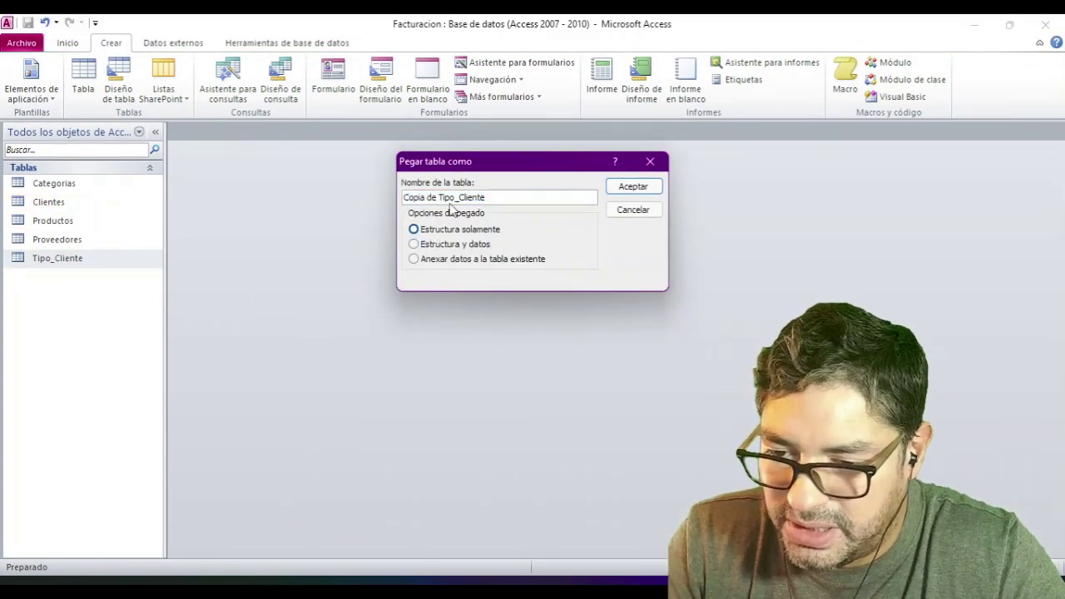
{"action": "left_click_drag", "start_coordinate": [456, 197], "coordinate": [531, 207]}
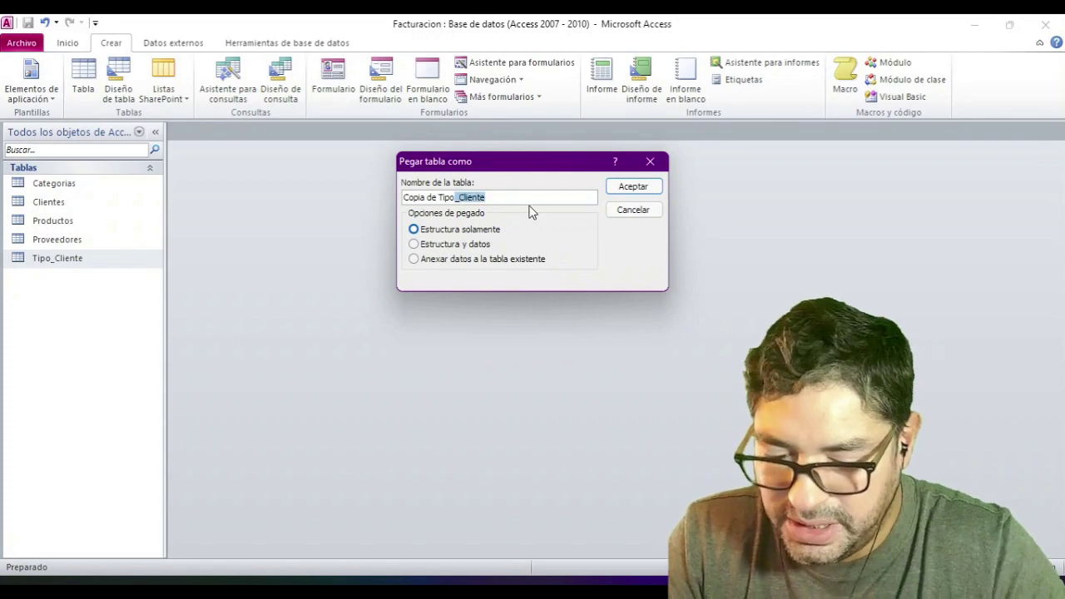
{"action": "type", "text": "_"}
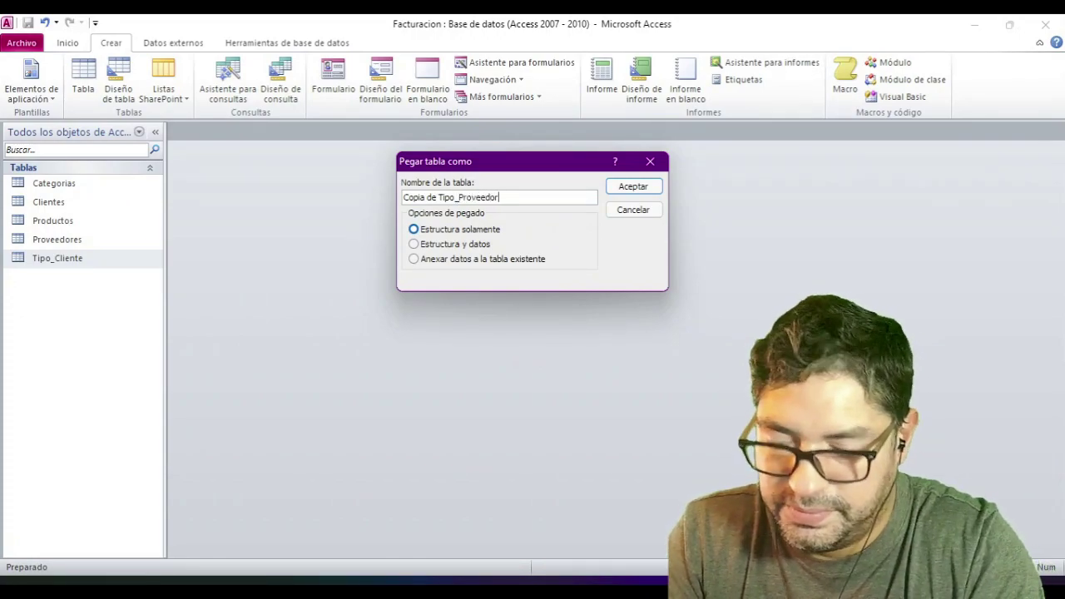
{"action": "left_click_drag", "start_coordinate": [438, 197], "coordinate": [187, 191]}
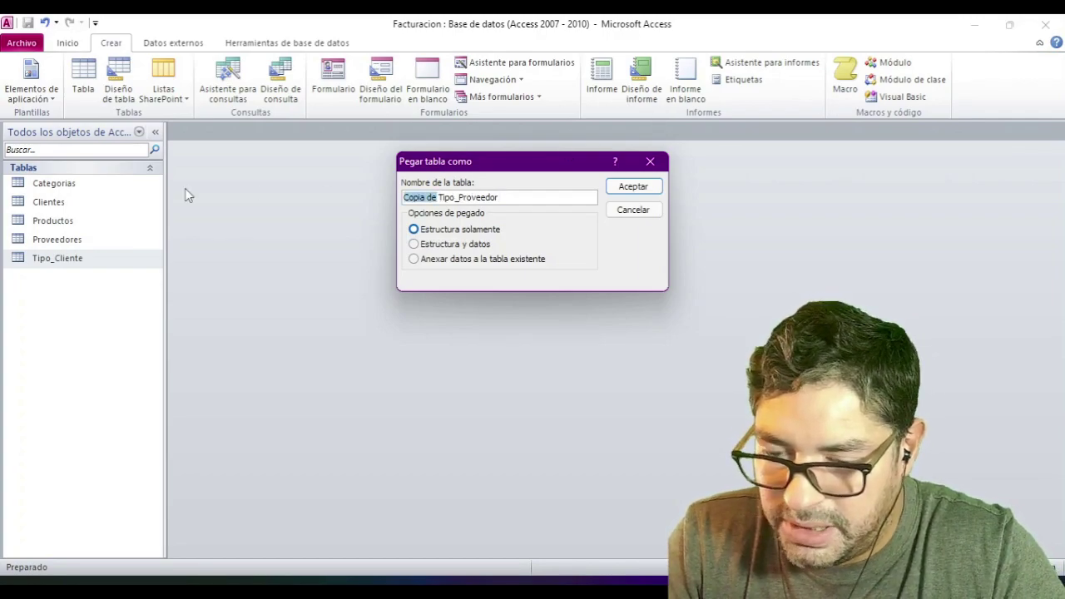
{"action": "key", "text": "BackSpace"}
{"action": "left_click", "coordinate": [631, 188]}
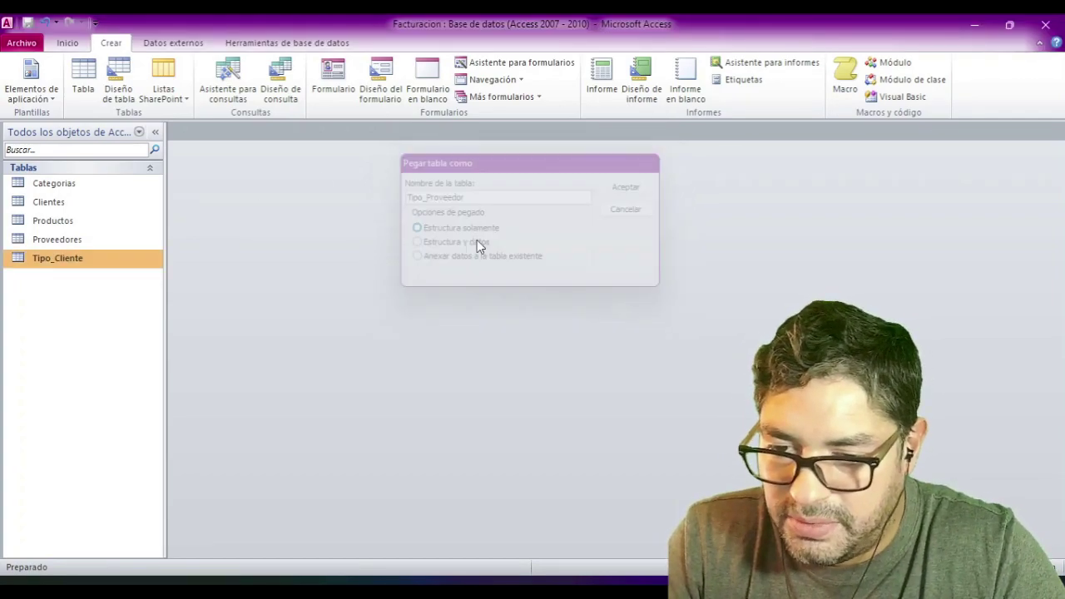
- Check the fields of the Tipo_Proveedor table in design view and close it
{"action": "left_click", "coordinate": [67, 277]}
{"action": "right_click", "coordinate": [66, 278]}
{"action": "left_click", "coordinate": [132, 305]}
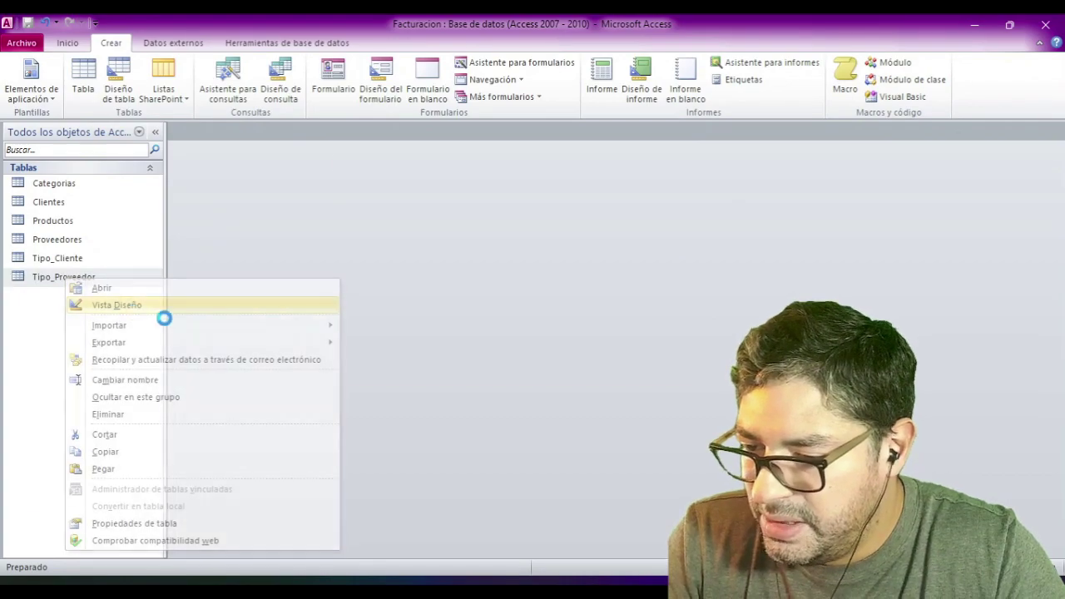
{"action": "left_click", "coordinate": [242, 176]}
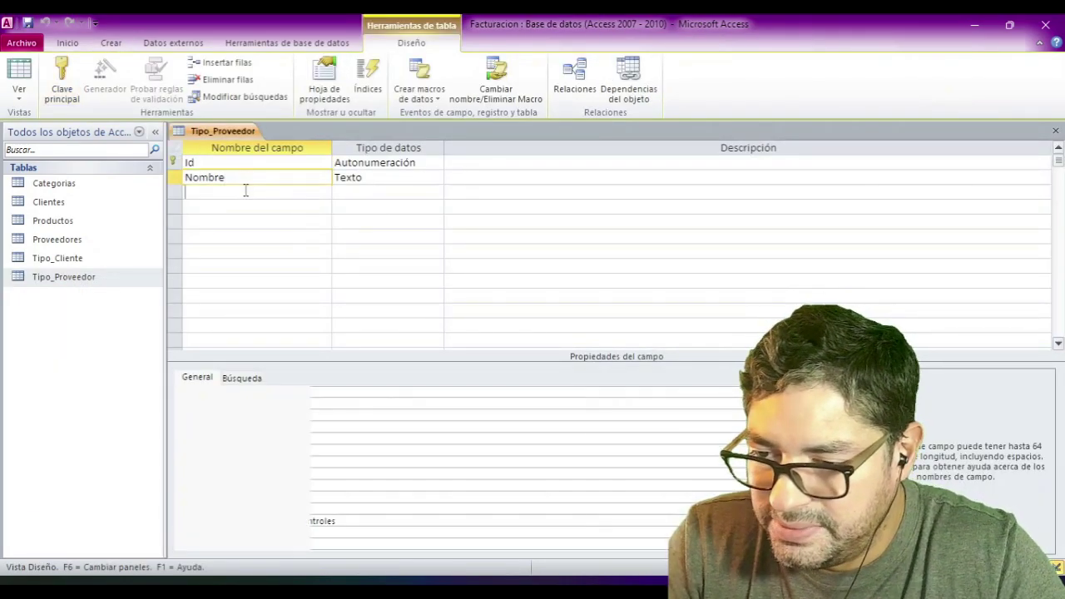
{"action": "left_click", "coordinate": [244, 189]}
{"action": "left_click", "coordinate": [1055, 131]}
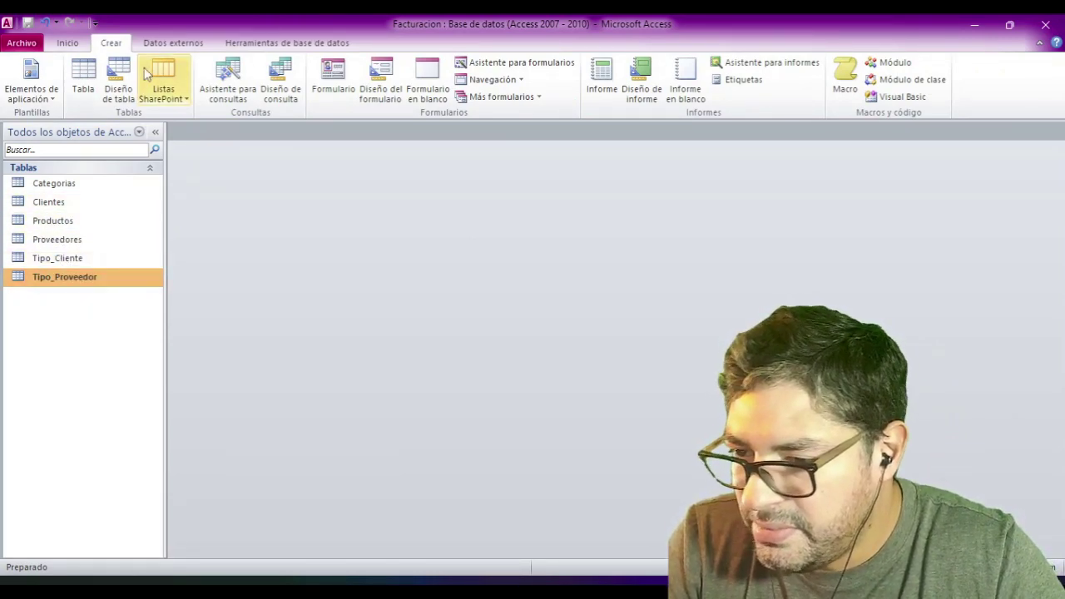
- In the relationships diagram, relate Id of Tipo_Cliente to Tipo_Cliente of Clientes with referential integrity and cascading field updates
{"action": "left_click", "coordinate": [258, 43]}
{"action": "left_click", "coordinate": [190, 88]}
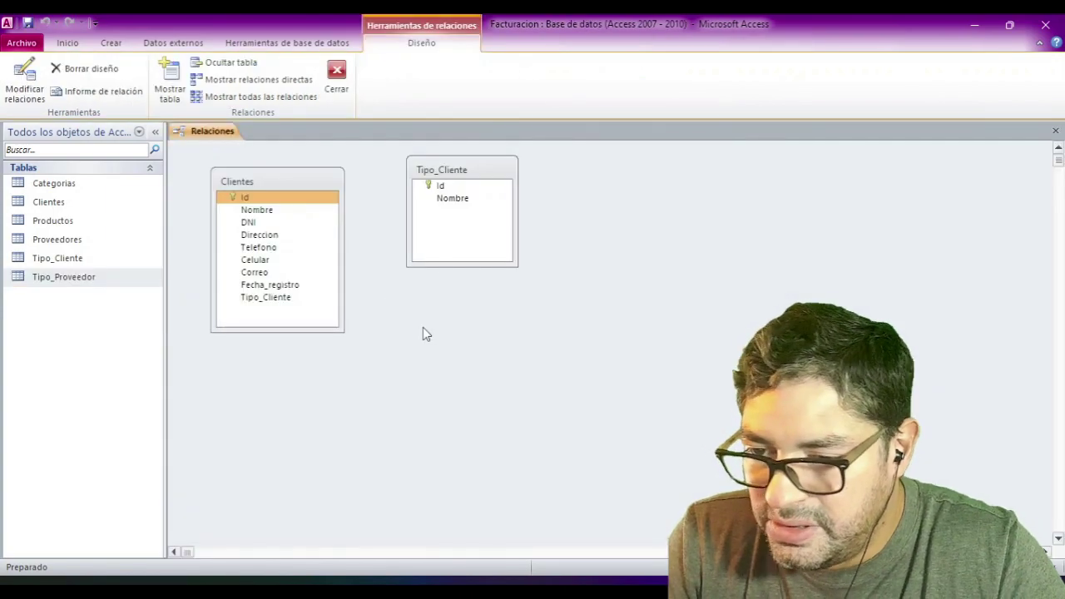
{"action": "left_click_drag", "start_coordinate": [431, 186], "coordinate": [255, 303]}
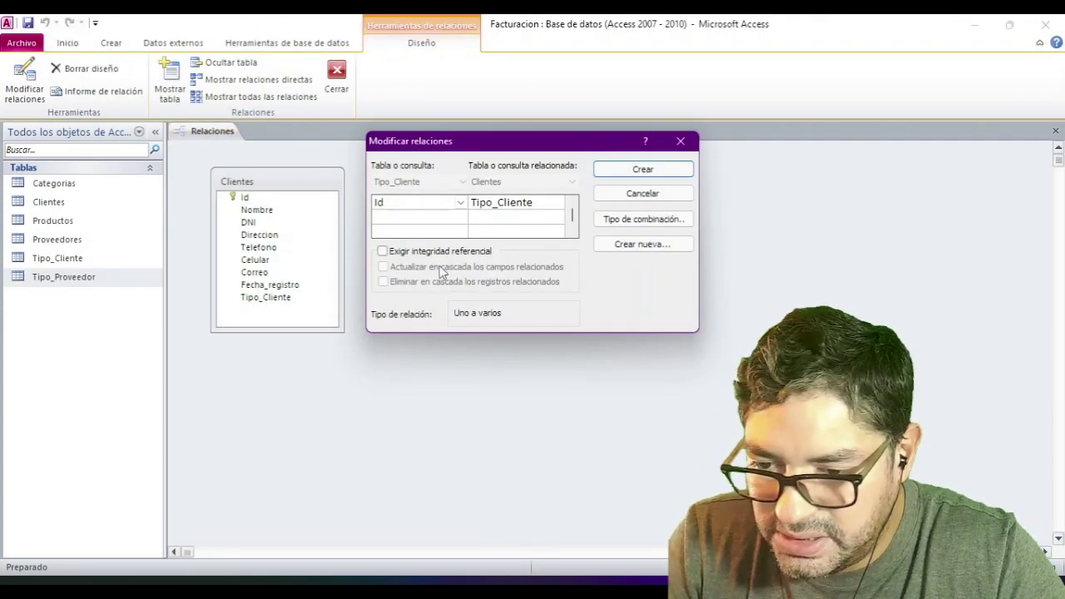
{"action": "left_click", "coordinate": [382, 252]}
{"action": "left_click", "coordinate": [383, 266]}
{"action": "left_click", "coordinate": [640, 170]}
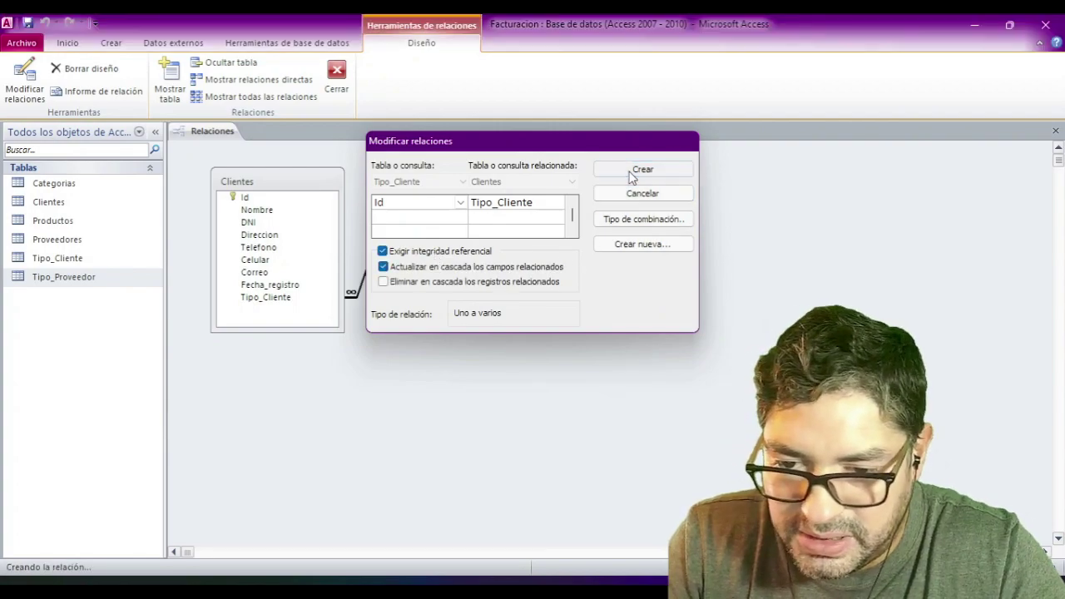
- Shrink the Clientes and Tipo_Cliente tables in the relationships diagram and place them close together in the upper corner
{"action": "left_click_drag", "start_coordinate": [461, 166], "coordinate": [481, 163]}
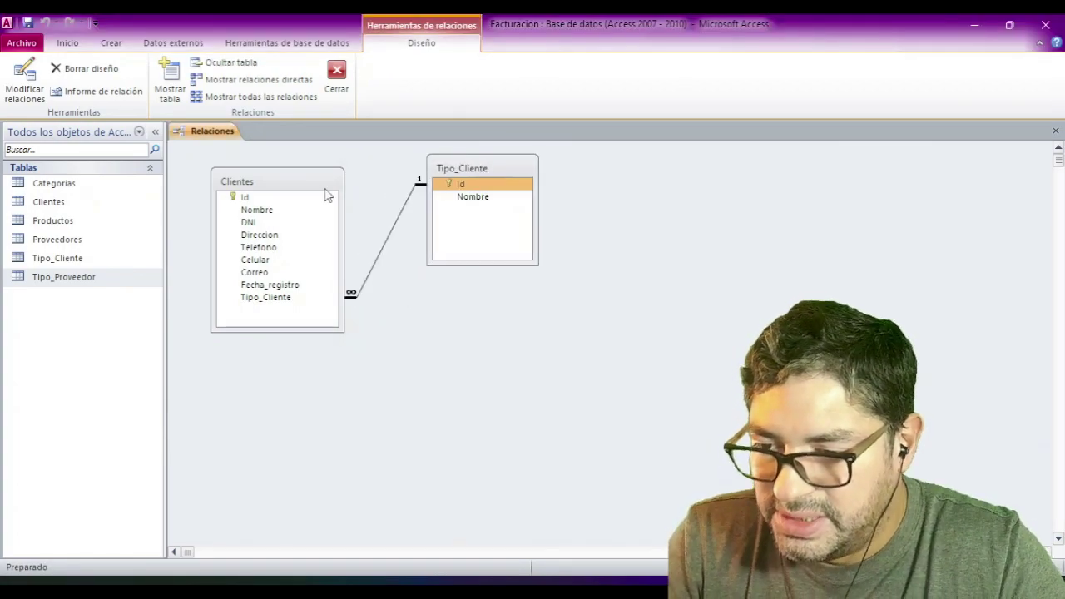
{"action": "left_click_drag", "start_coordinate": [339, 330], "coordinate": [328, 273]}
{"action": "left_click_drag", "start_coordinate": [537, 262], "coordinate": [501, 209]}
{"action": "left_click_drag", "start_coordinate": [483, 171], "coordinate": [410, 175]}
{"action": "left_click_drag", "start_coordinate": [297, 190], "coordinate": [265, 168]}
{"action": "left_click_drag", "start_coordinate": [403, 172], "coordinate": [366, 160]}
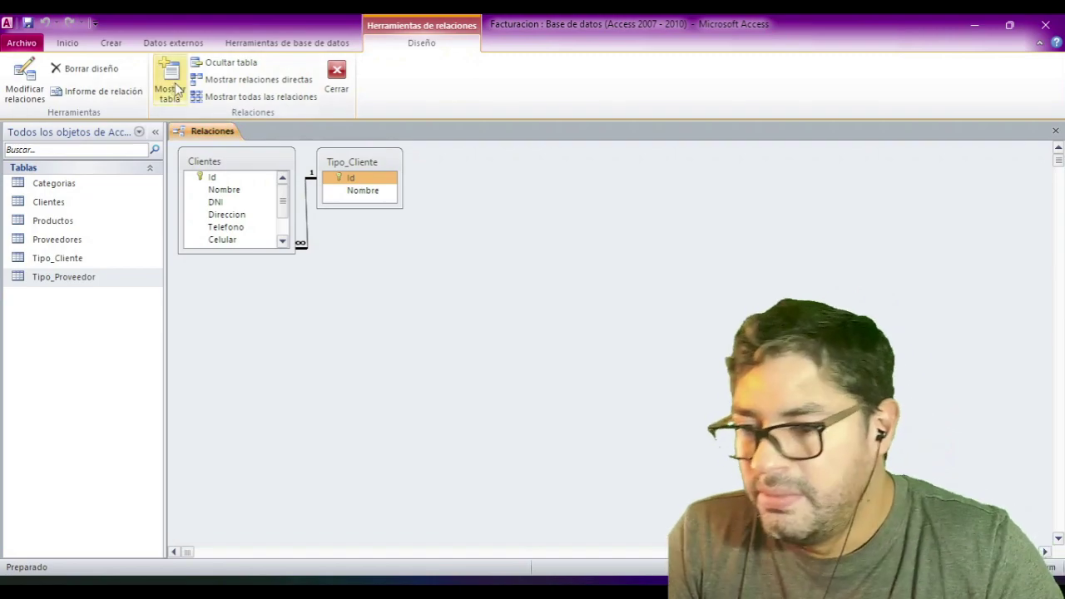
- Add the Categorias, Productos, Proveedores and Tipo_Proveedor tables to the relationships diagram
{"action": "left_click", "coordinate": [170, 83]}
{"action": "left_click", "coordinate": [444, 195]}
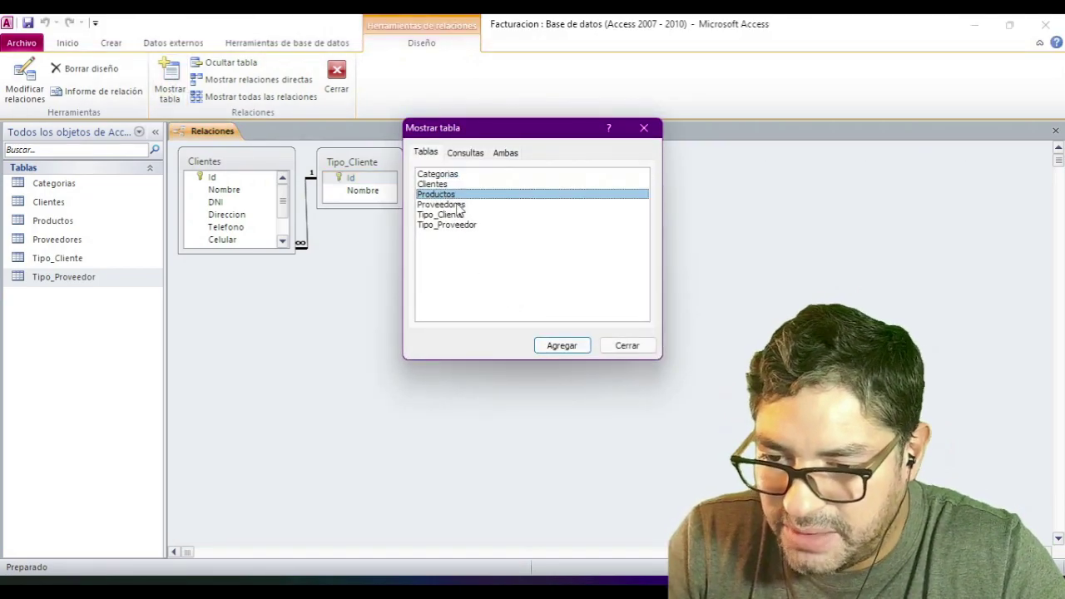
{"action": "left_click", "coordinate": [434, 206], "text": "ctrl"}
{"action": "left_click", "coordinate": [446, 216], "text": "ctrl"}
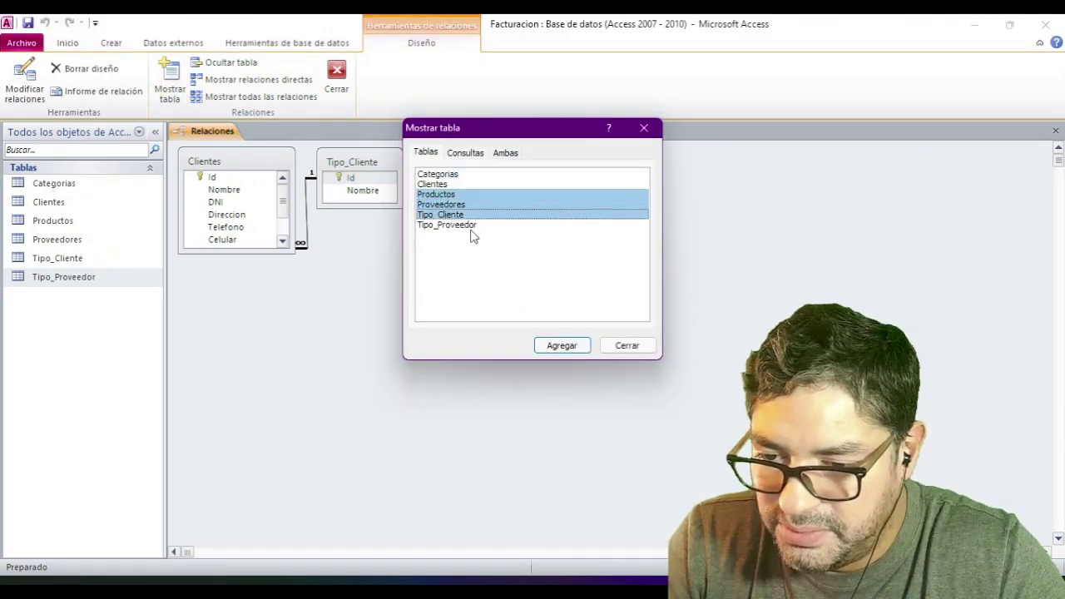
{"action": "left_click", "coordinate": [460, 225], "text": "ctrl"}
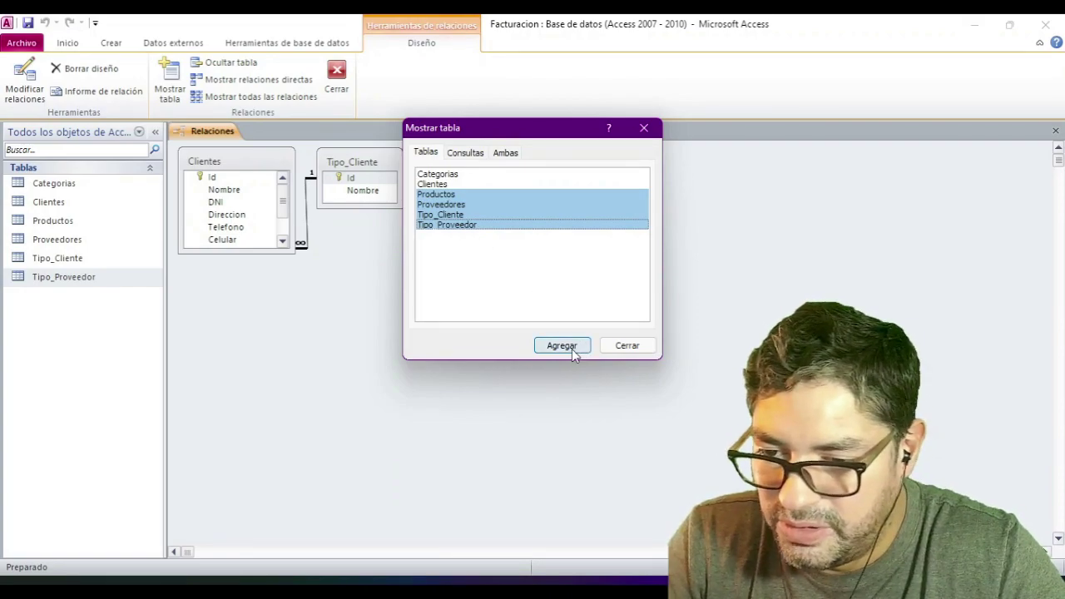
{"action": "left_click", "coordinate": [447, 216], "text": "ctrl"}
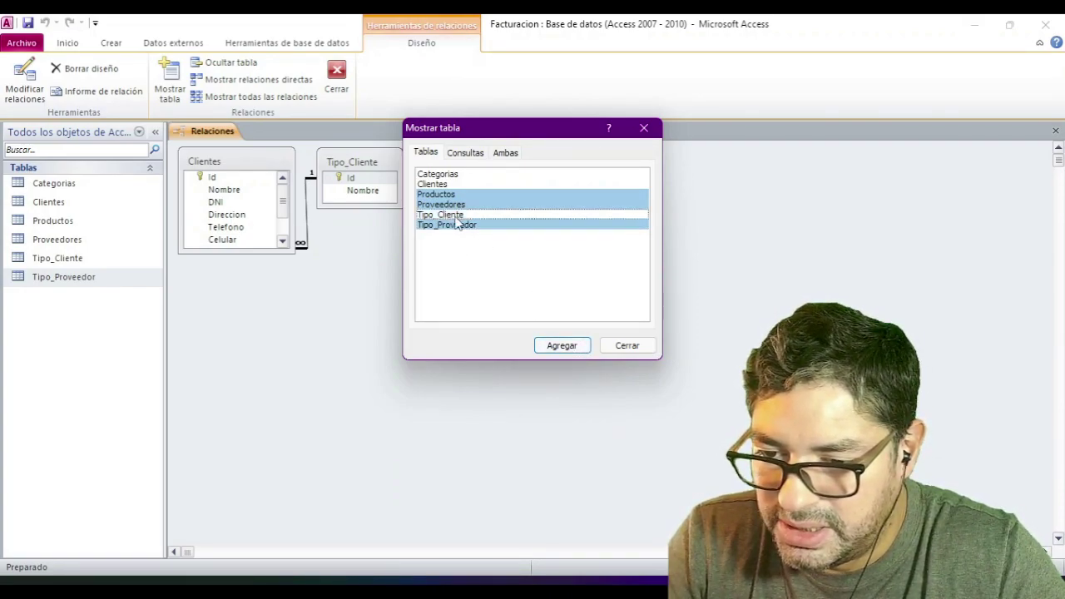
{"action": "left_click", "coordinate": [450, 175], "text": "ctrl"}
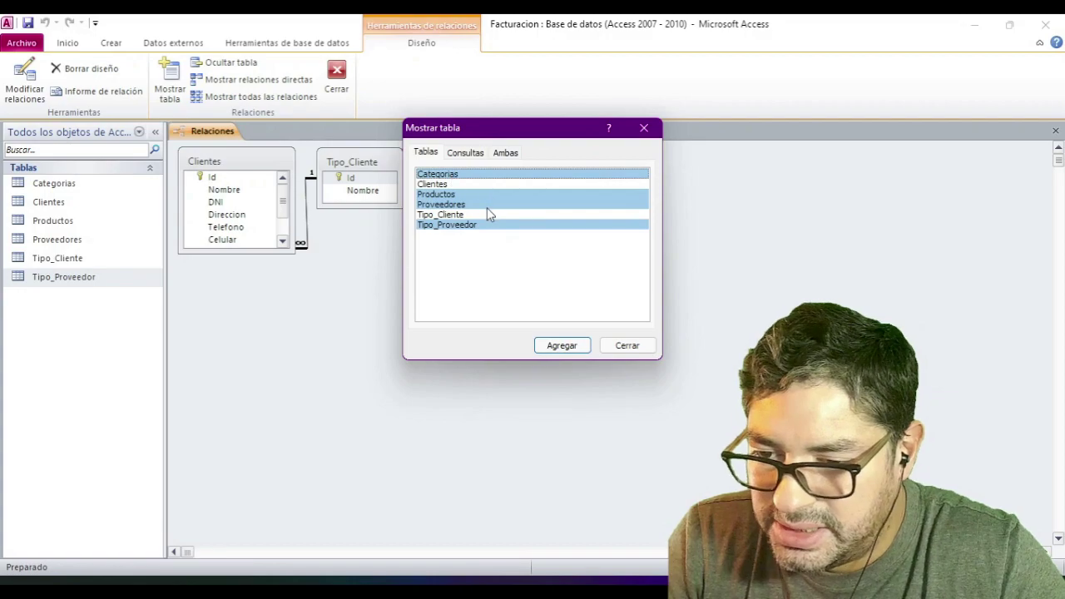
{"action": "left_click", "coordinate": [565, 348]}
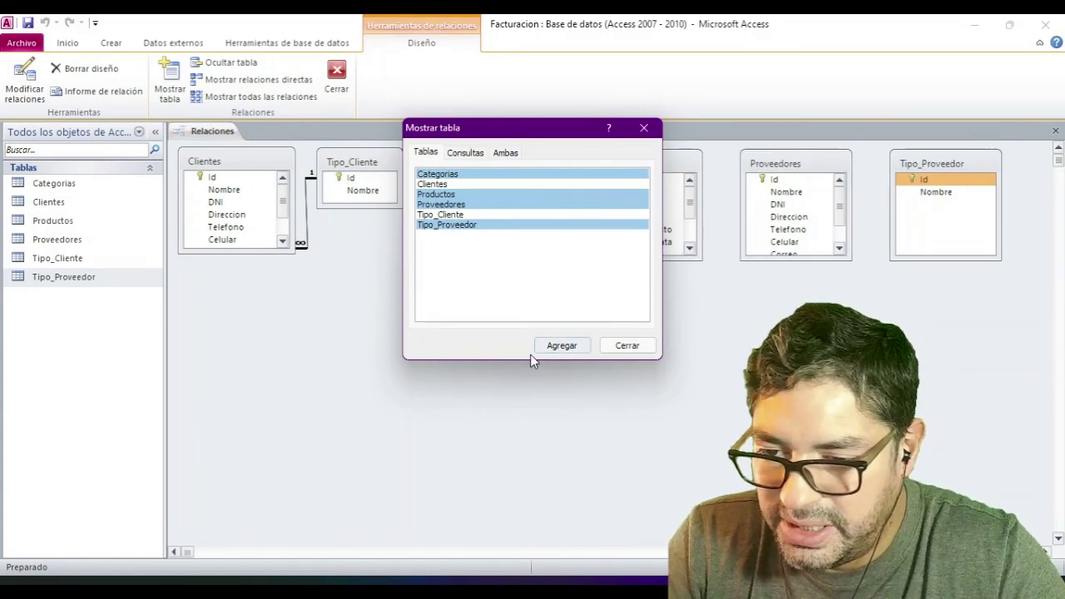
{"action": "left_click", "coordinate": [638, 350]}
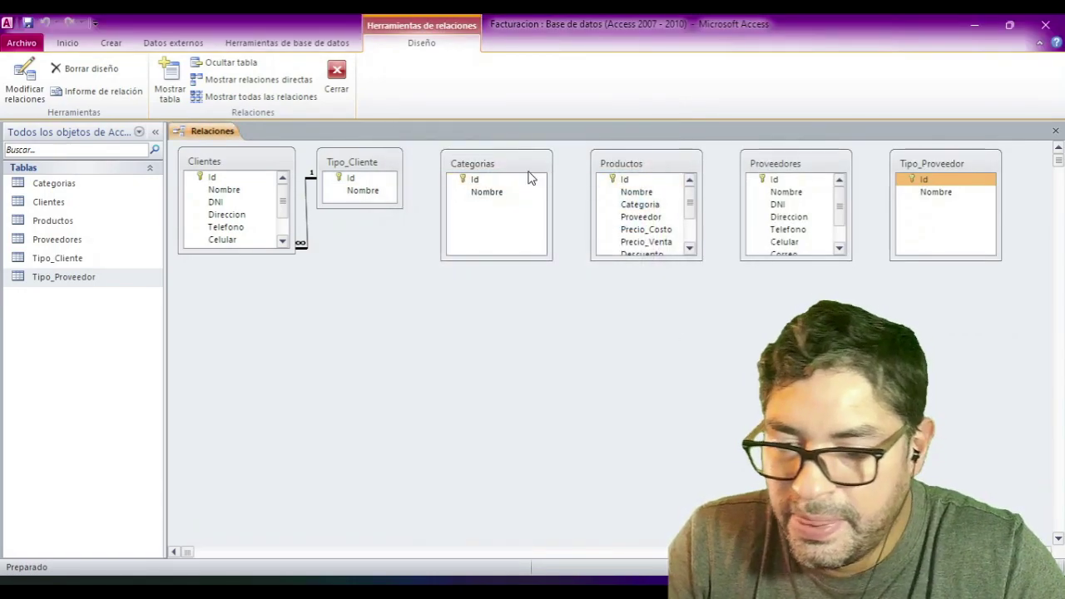
- Place Categorias below Tipo_Cliente and Productos beside them, shrinking Categorias and enlarging Productos to show all its fields
{"action": "left_click_drag", "start_coordinate": [509, 161], "coordinate": [530, 186]}
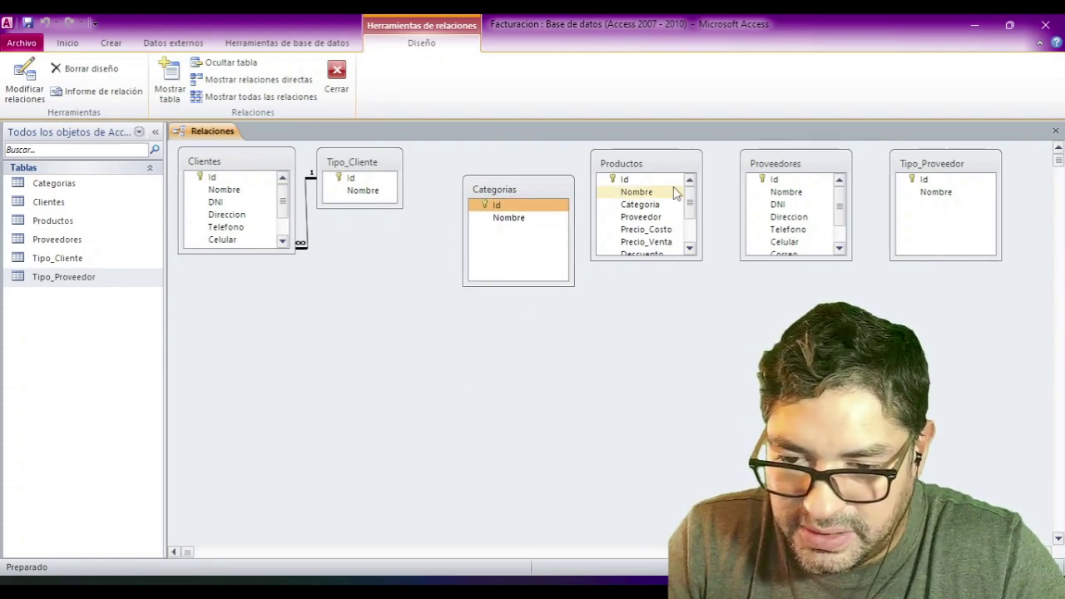
{"action": "left_click_drag", "start_coordinate": [659, 171], "coordinate": [501, 251]}
{"action": "left_click_drag", "start_coordinate": [507, 198], "coordinate": [366, 252]}
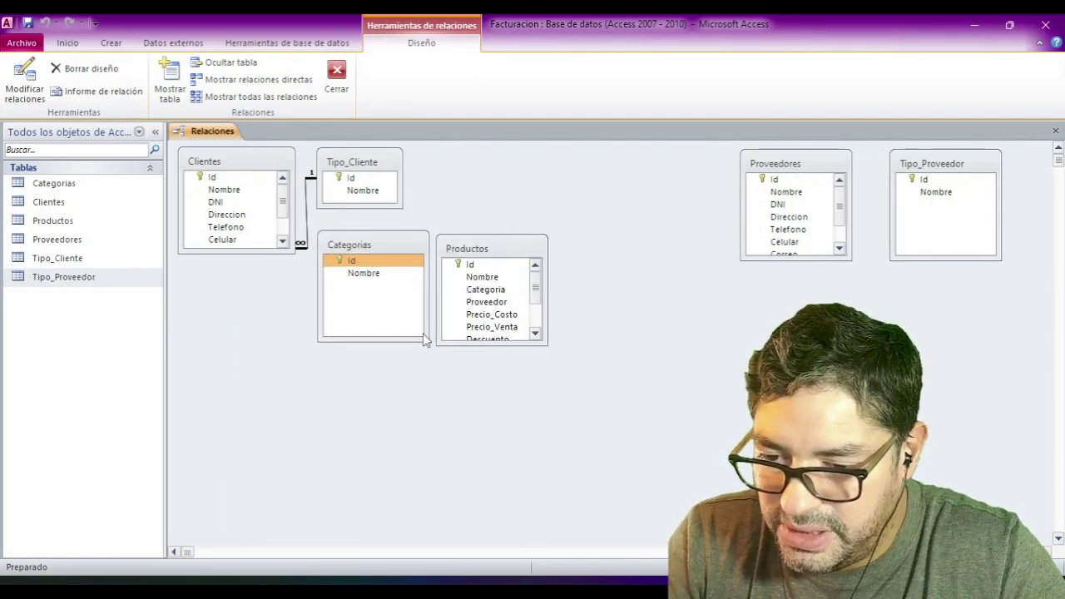
{"action": "left_click_drag", "start_coordinate": [425, 340], "coordinate": [416, 294]}
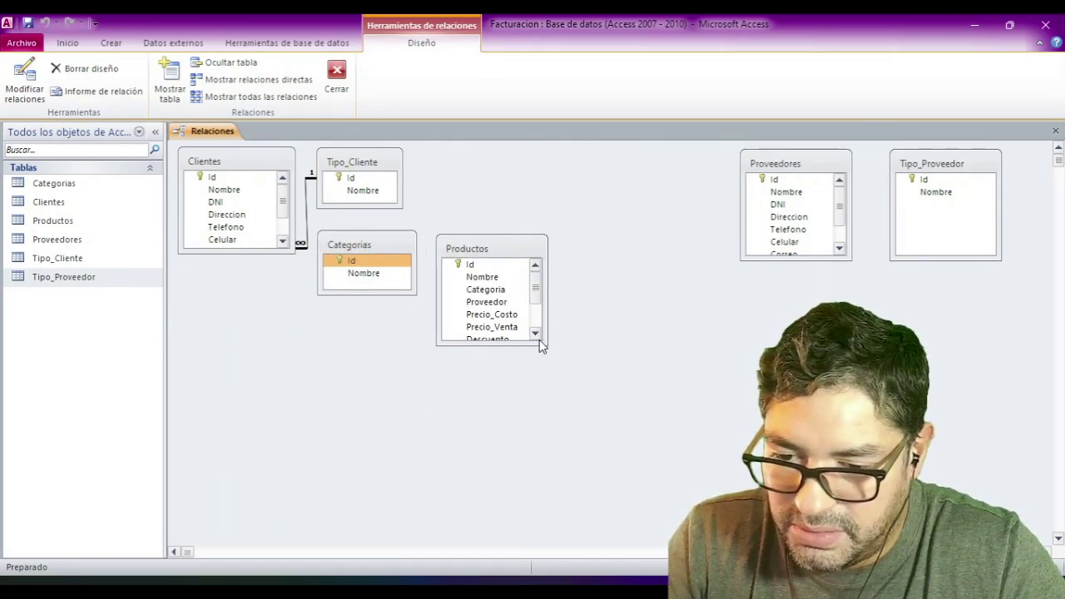
{"action": "left_click_drag", "start_coordinate": [543, 341], "coordinate": [564, 400]}
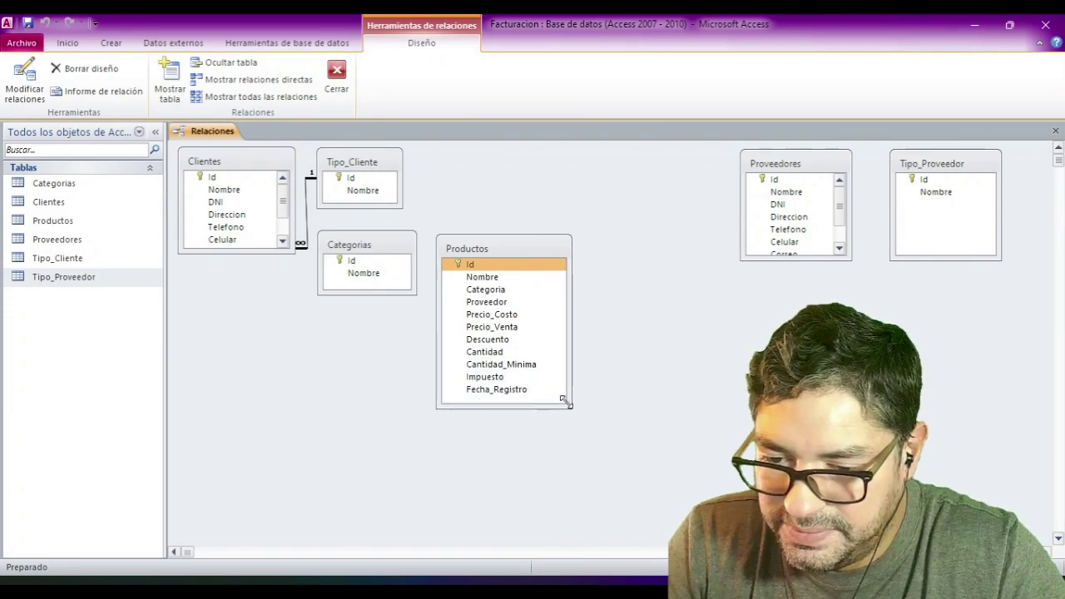
{"action": "left_click_drag", "start_coordinate": [490, 246], "coordinate": [486, 161]}
- Relate Id of Categorias to Categoria of Productos with referential integrity and cascading field updates
{"action": "left_click", "coordinate": [353, 260]}
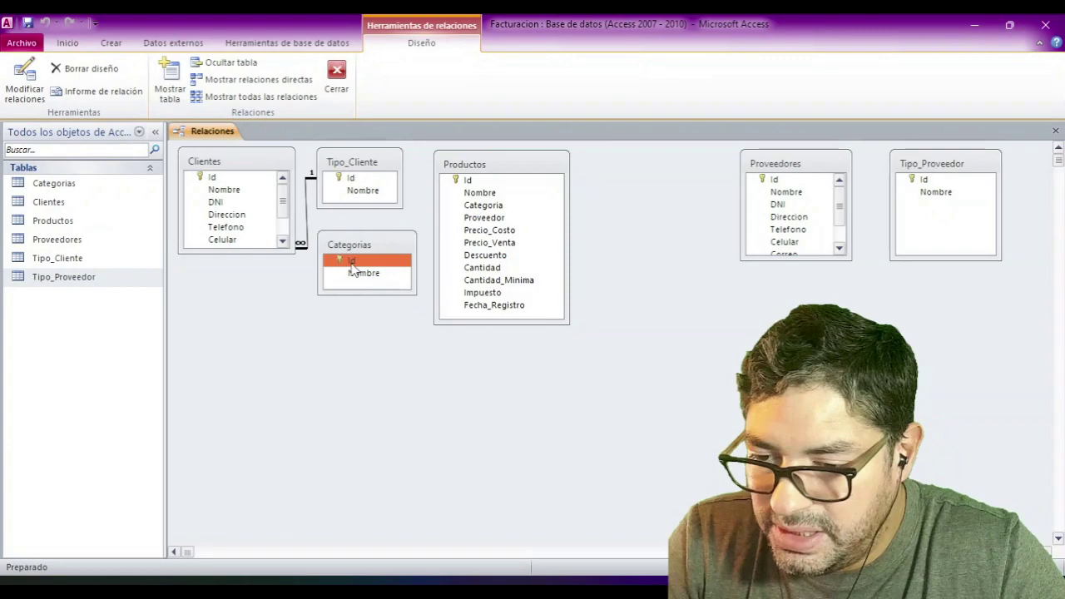
{"action": "left_click_drag", "start_coordinate": [352, 266], "coordinate": [478, 206]}
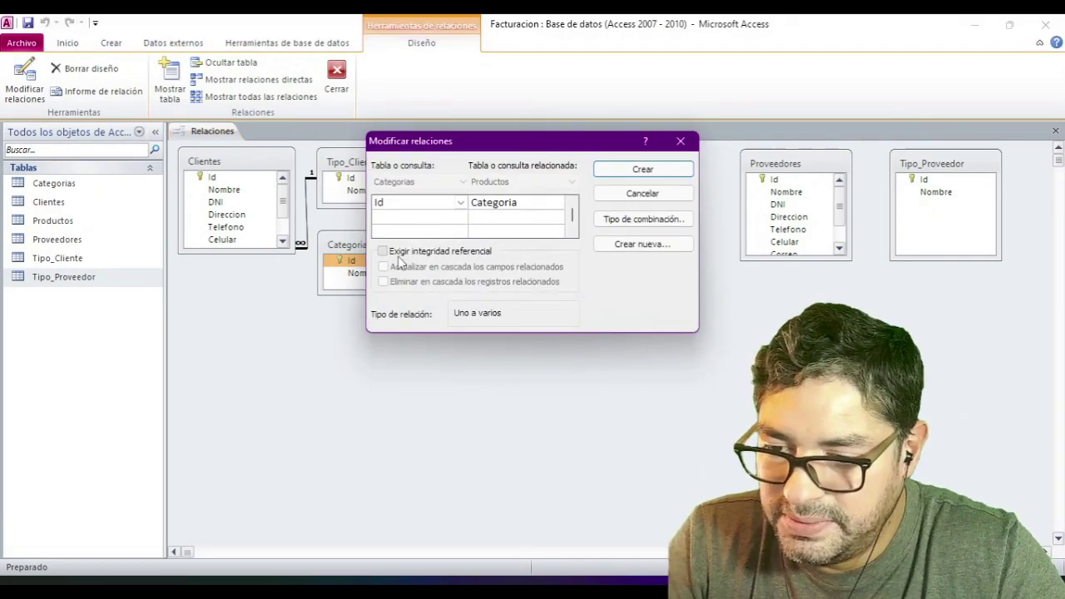
{"action": "left_click", "coordinate": [398, 253]}
{"action": "left_click", "coordinate": [412, 268]}
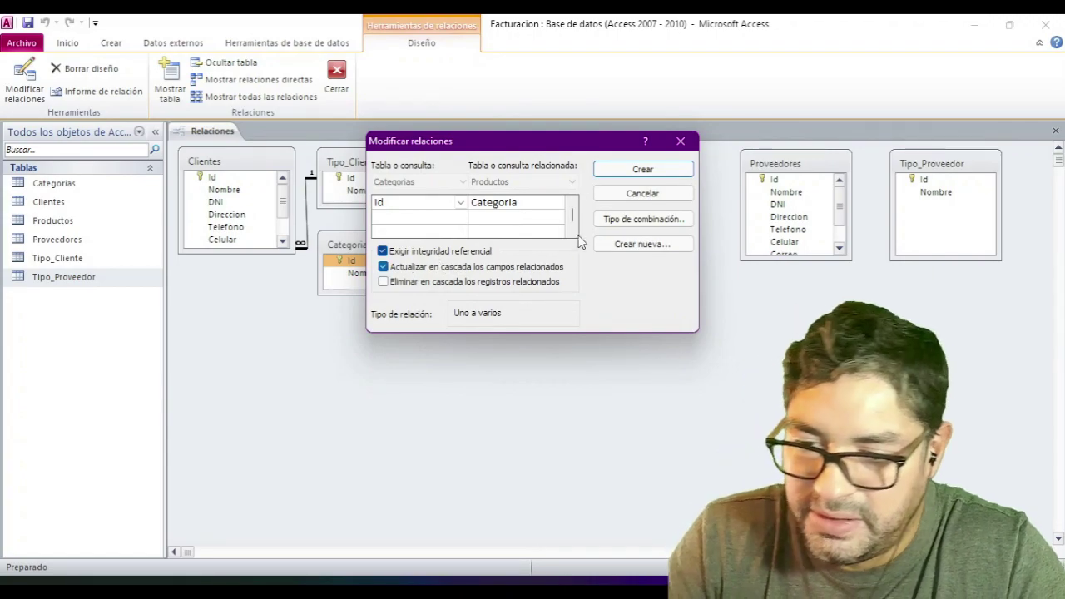
{"action": "left_click", "coordinate": [637, 170]}
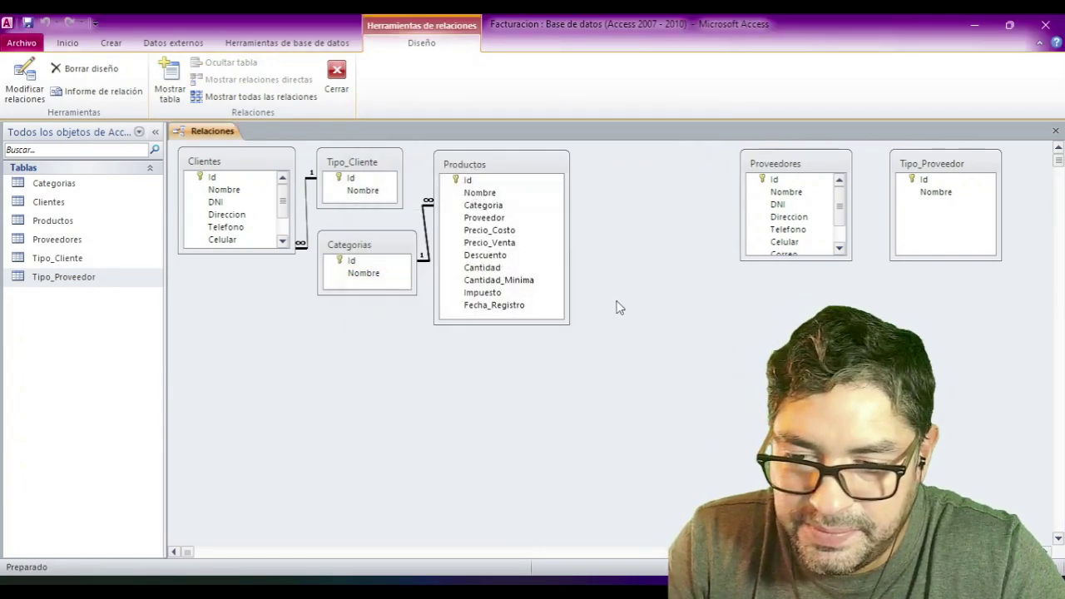
- Place Proveedores beside Productos and relate its Id to Proveedor of Productos with referential integrity and cascading field updates
{"action": "left_click_drag", "start_coordinate": [793, 163], "coordinate": [655, 168]}
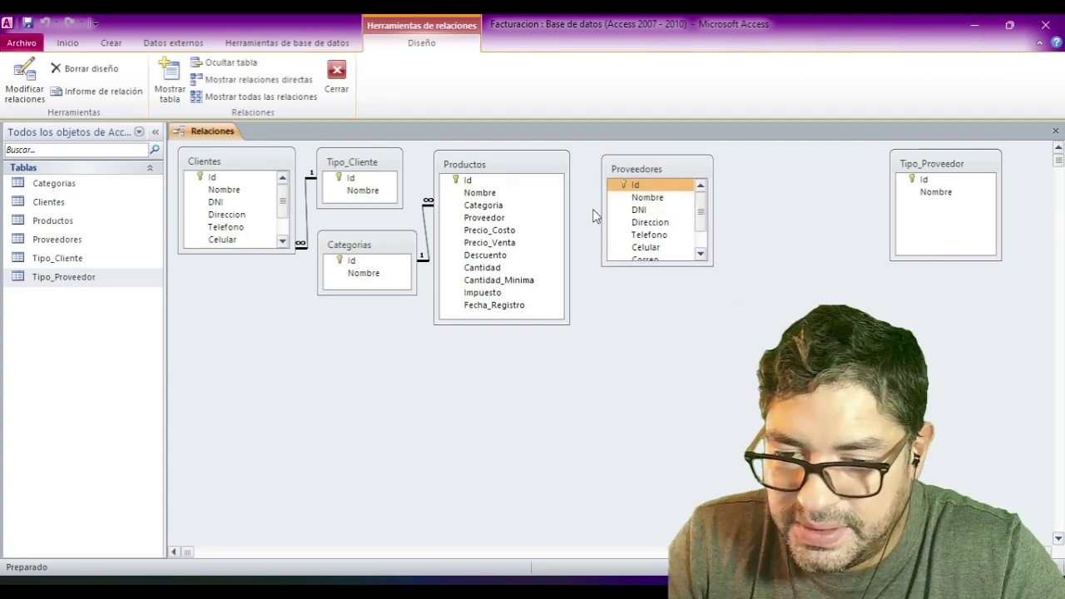
{"action": "left_click", "coordinate": [483, 207]}
{"action": "left_click", "coordinate": [484, 219]}
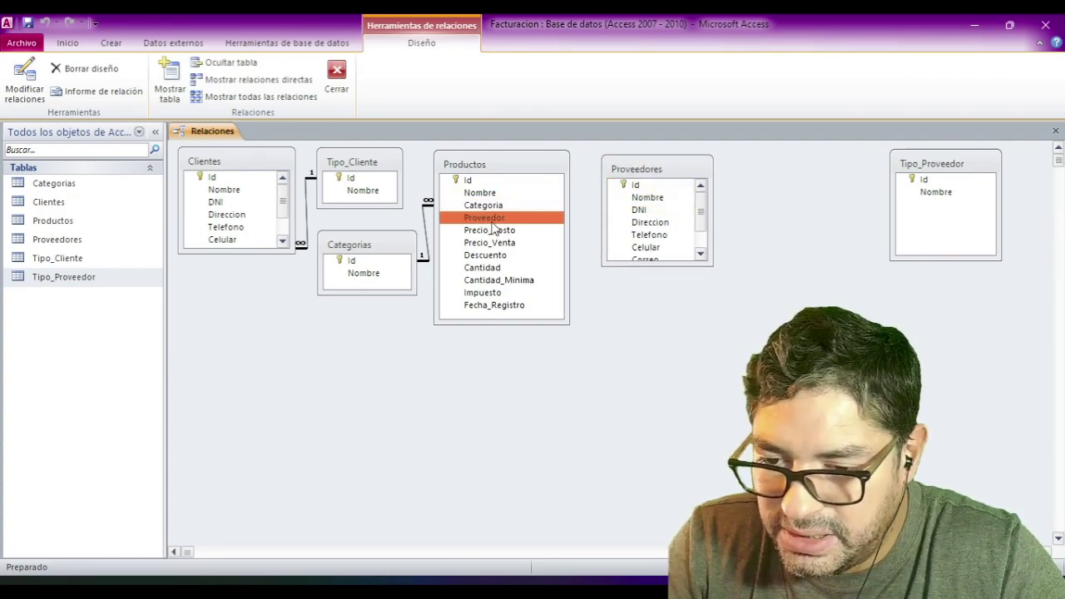
{"action": "key", "text": "alt"}
{"action": "left_click_drag", "start_coordinate": [646, 188], "coordinate": [486, 221]}
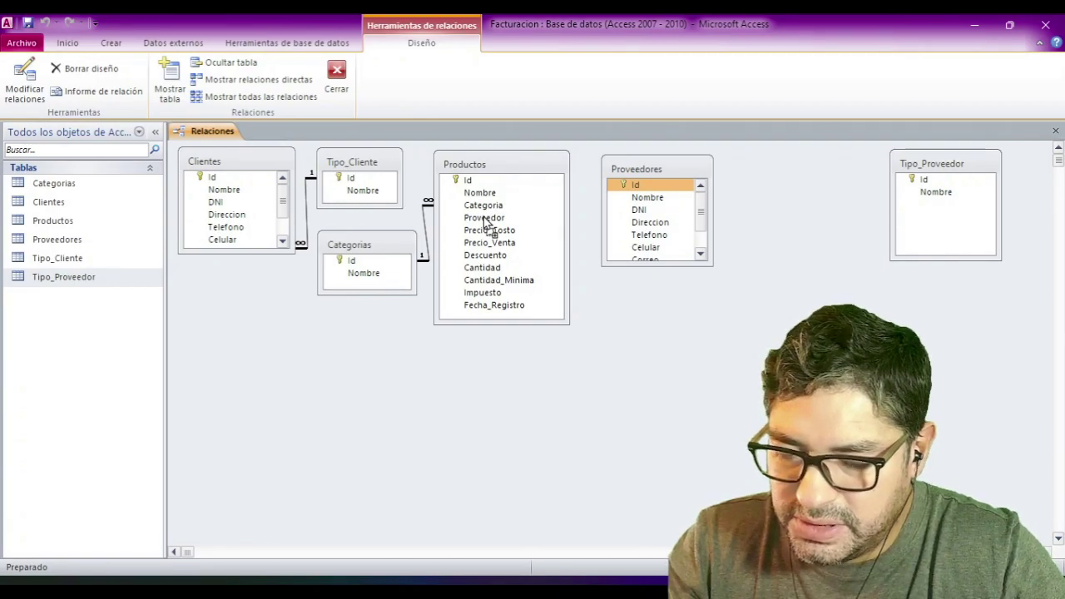
{"action": "left_click_drag", "start_coordinate": [485, 223], "coordinate": [485, 220]}
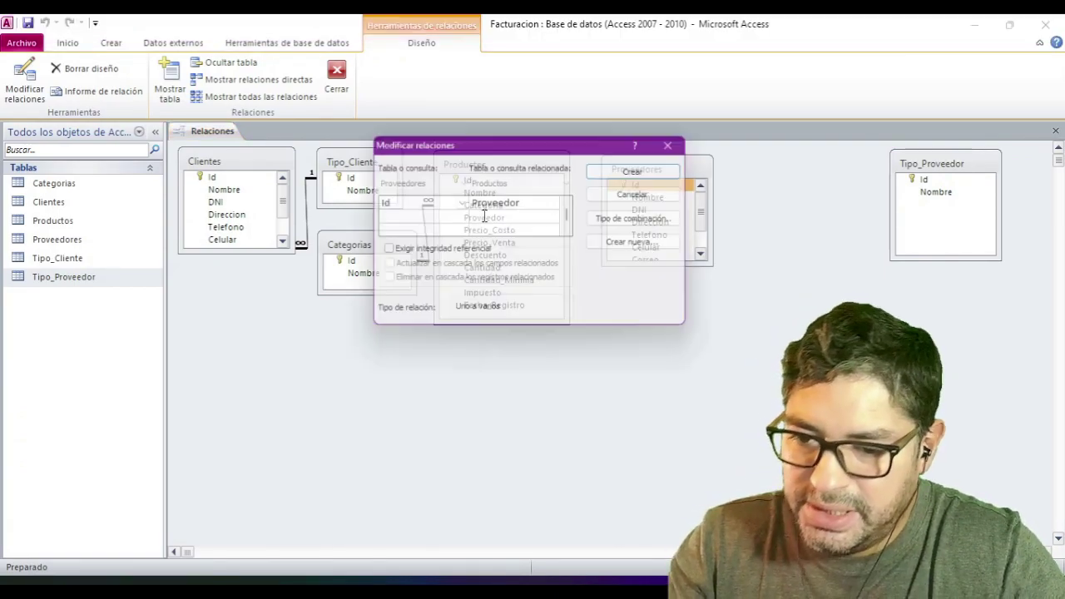
{"action": "left_click_drag", "start_coordinate": [537, 141], "coordinate": [541, 227]}
{"action": "left_click", "coordinate": [403, 342]}
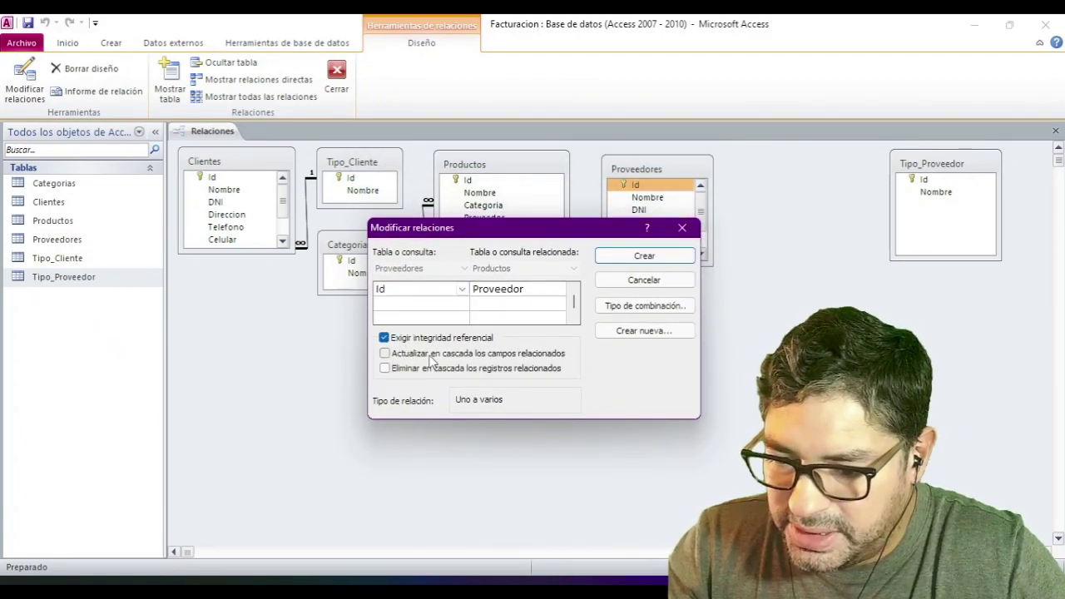
{"action": "left_click", "coordinate": [405, 357]}
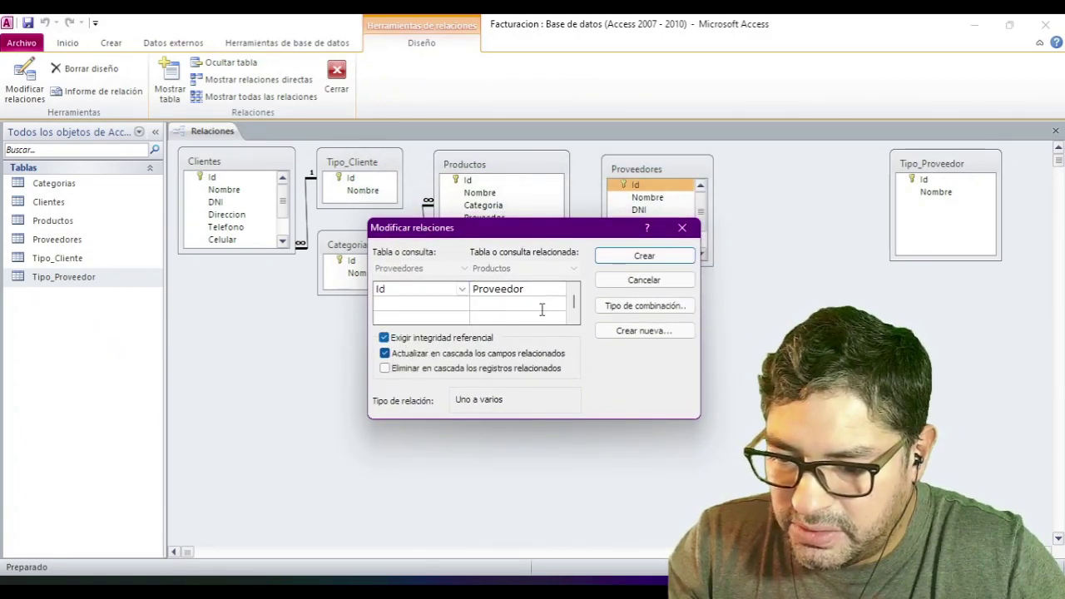
{"action": "left_click", "coordinate": [636, 254]}
- Align Proveedores with the top of Productos, then shrink Tipo_Proveedor and place it directly below Proveedores
{"action": "left_click_drag", "start_coordinate": [645, 172], "coordinate": [635, 169]}
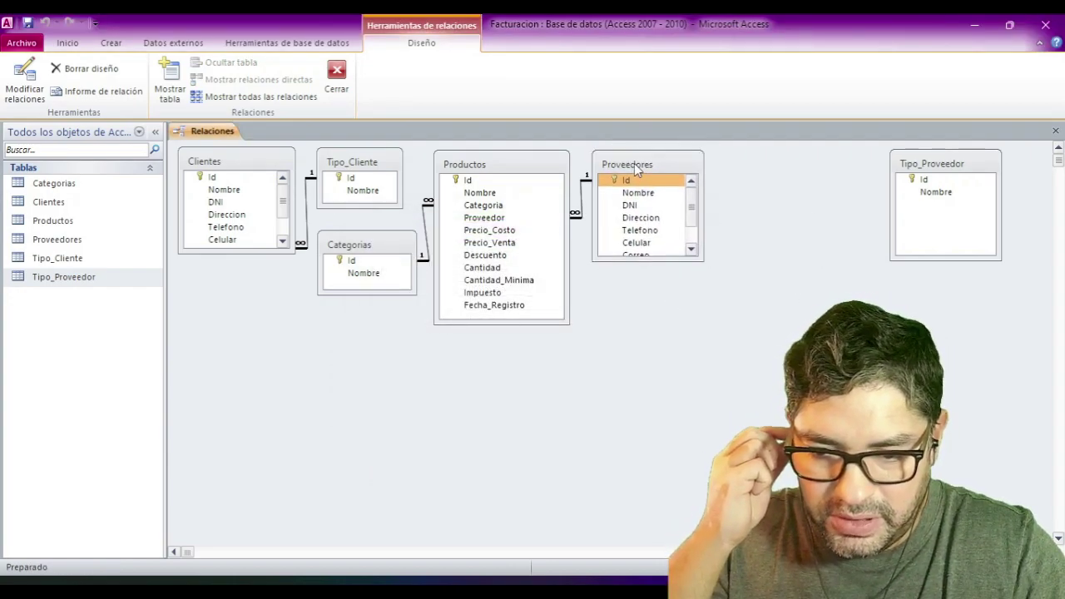
{"action": "left_click_drag", "start_coordinate": [997, 259], "coordinate": [987, 214]}
{"action": "left_click_drag", "start_coordinate": [938, 167], "coordinate": [637, 281]}
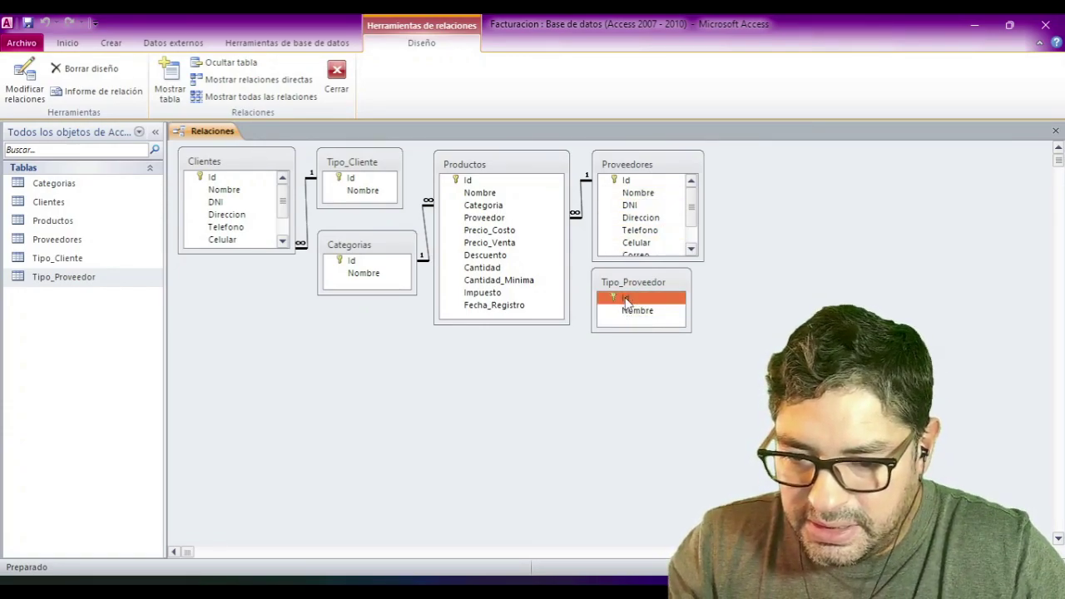
- Relate Id of Tipo_Proveedor to Tipo_Proveedor of Proveedores with referential integrity and cascading field updates, and close the relationships diagram
{"action": "scroll", "coordinate": [691, 221], "scroll_direction": "down", "scroll_amount": 1}
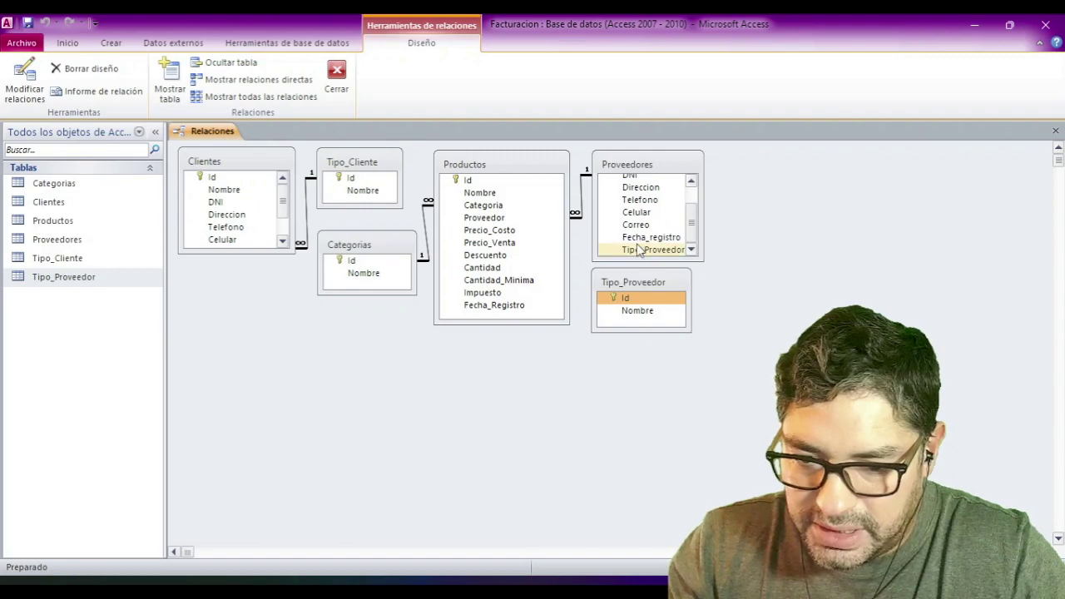
{"action": "left_click_drag", "start_coordinate": [625, 298], "coordinate": [654, 254]}
{"action": "left_click", "coordinate": [460, 251]}
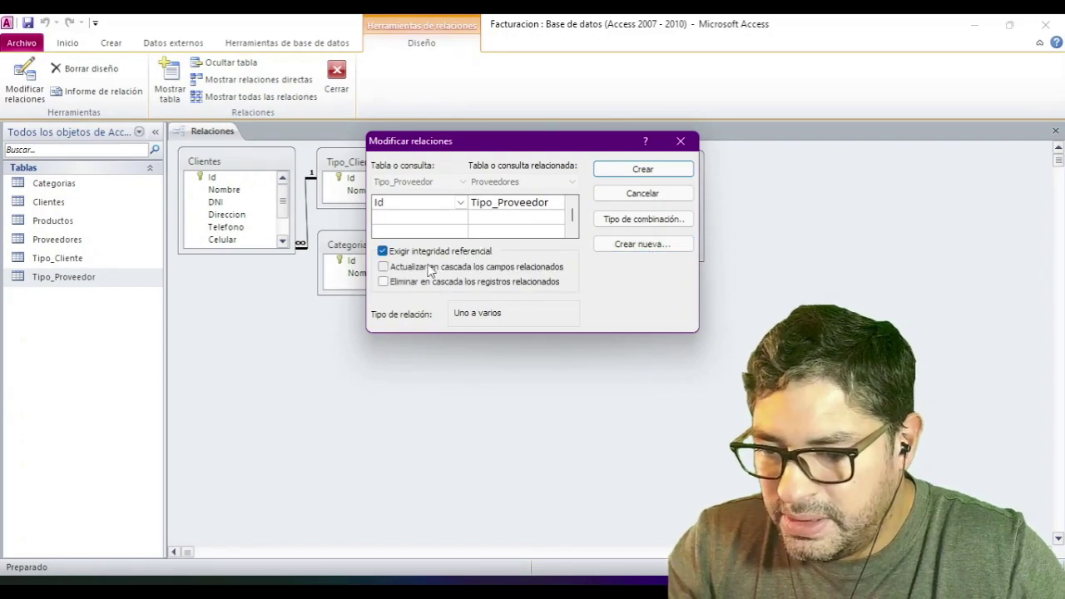
{"action": "left_click", "coordinate": [404, 268]}
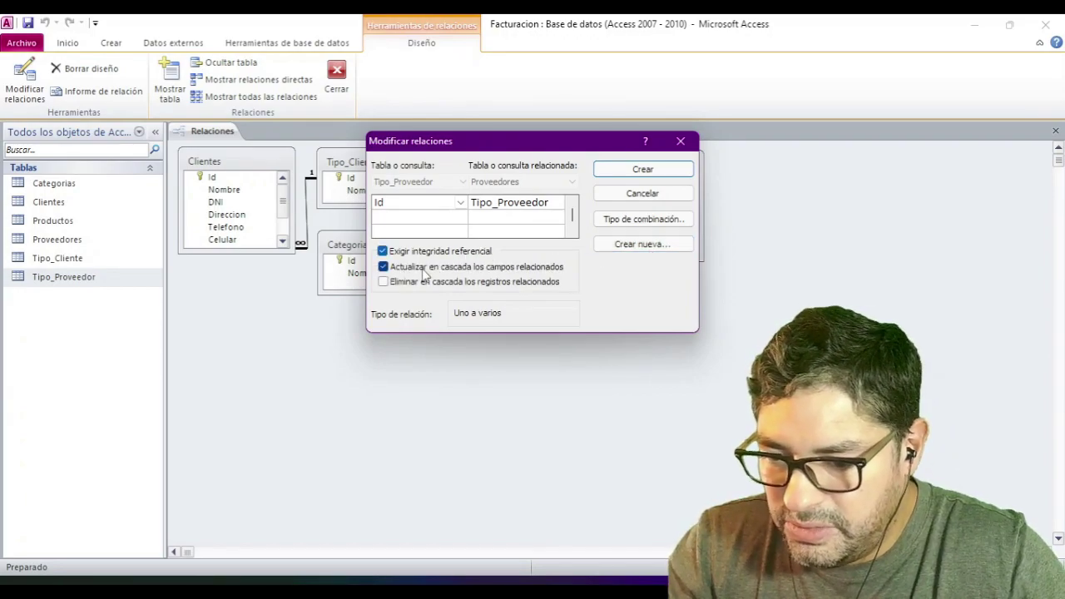
{"action": "left_click", "coordinate": [670, 170]}
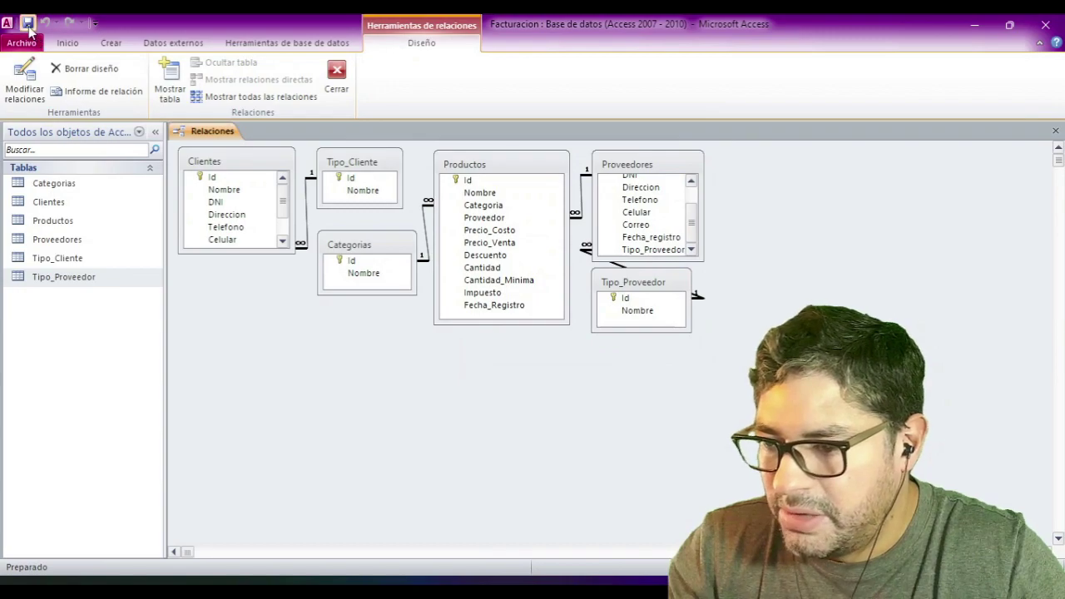
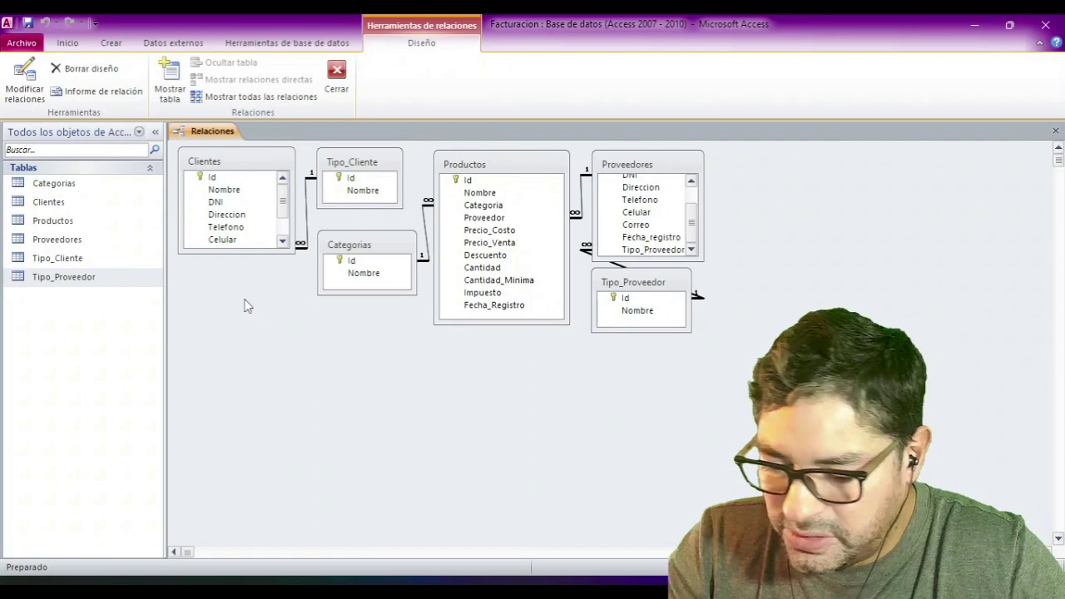
{"action": "key", "text": "alt"}
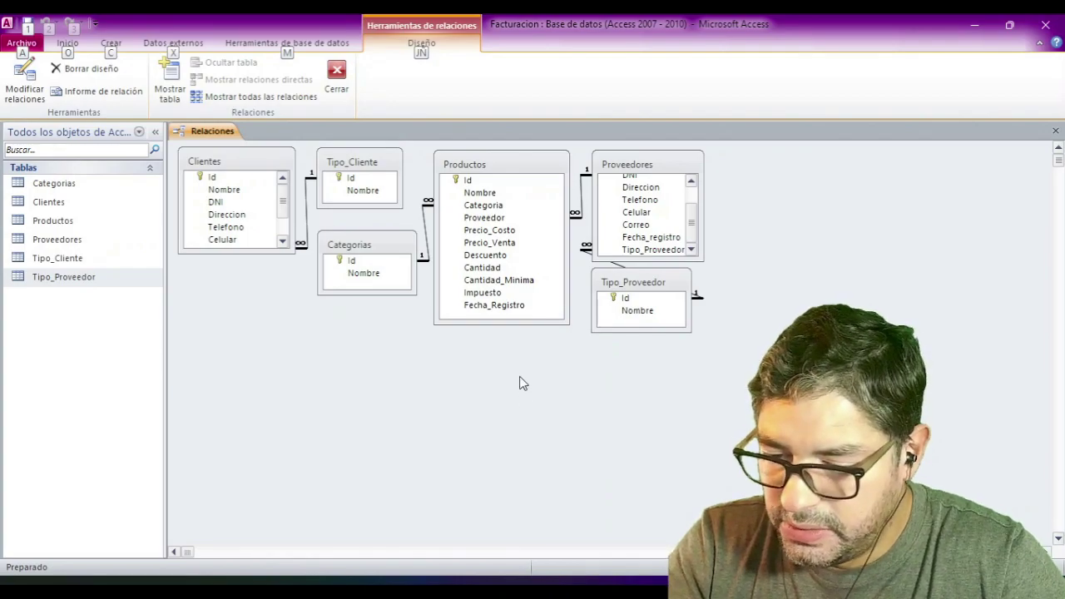
{"action": "left_click", "coordinate": [1057, 133]}
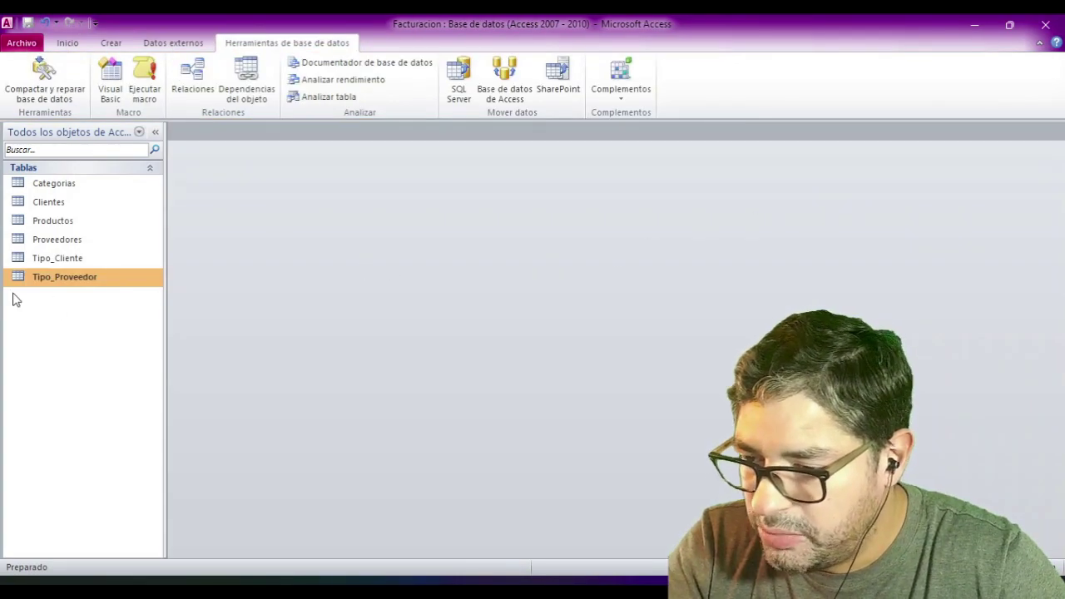
- Create a new table in design view with the fields Id, Fecha and Transaccion
{"action": "left_click", "coordinate": [116, 44]}
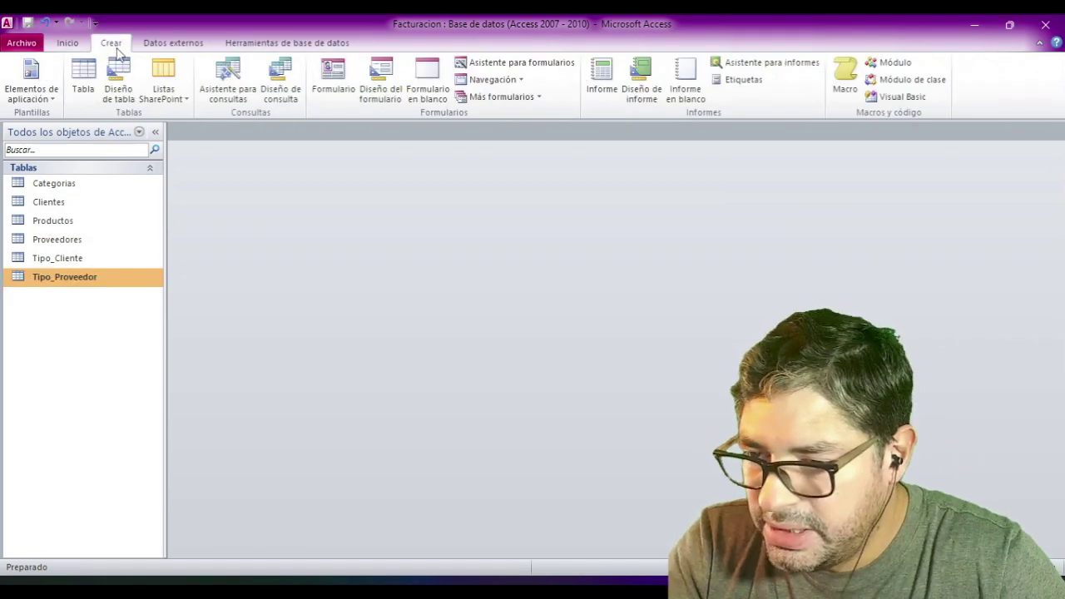
{"action": "left_click", "coordinate": [118, 97]}
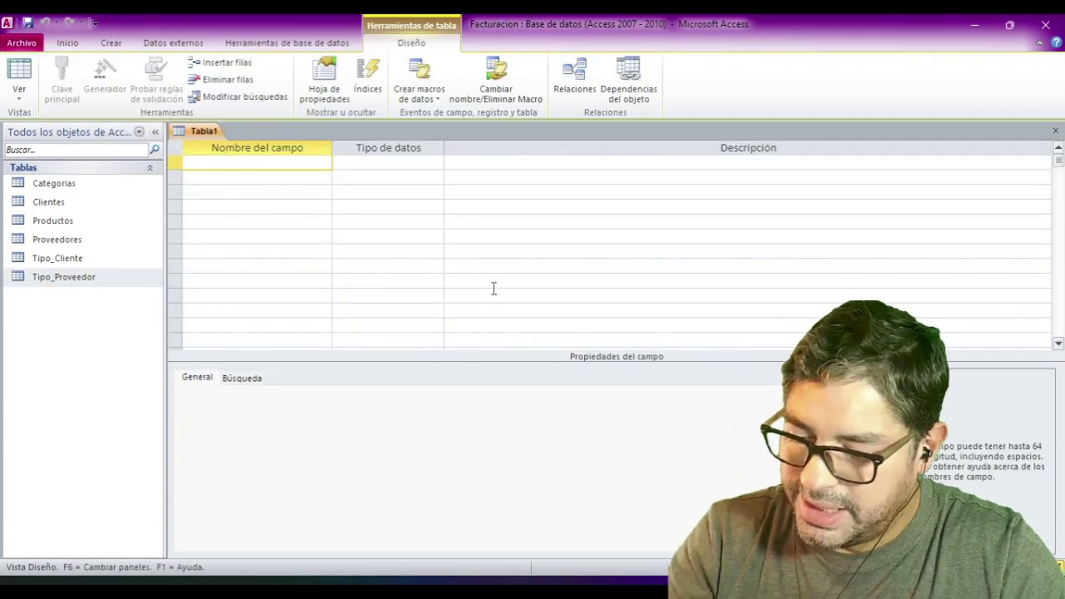
{"action": "type", "text": "Id"}
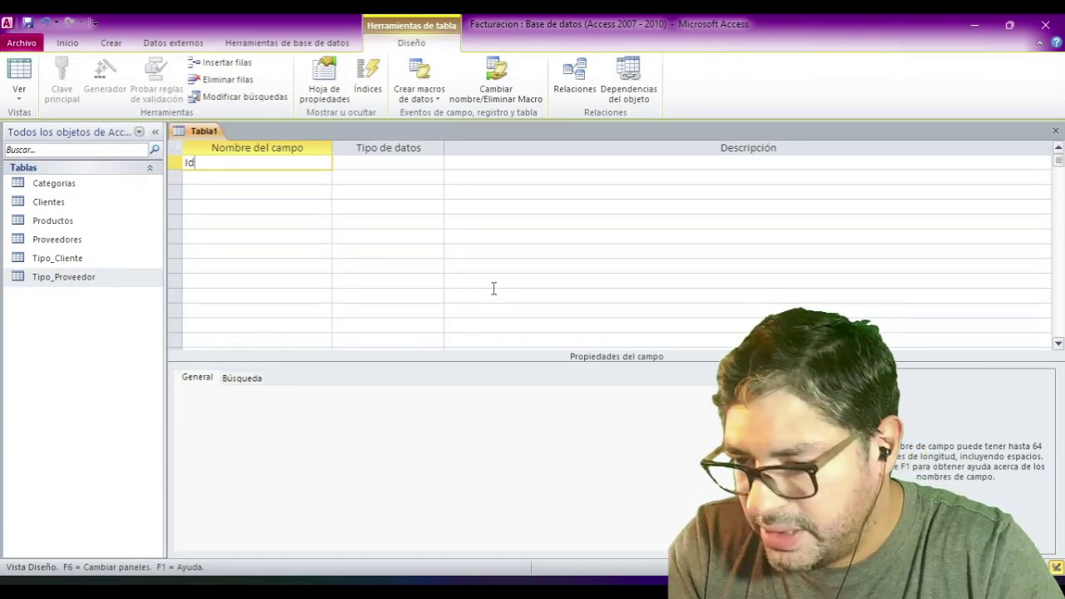
{"action": "key", "text": "Down"}
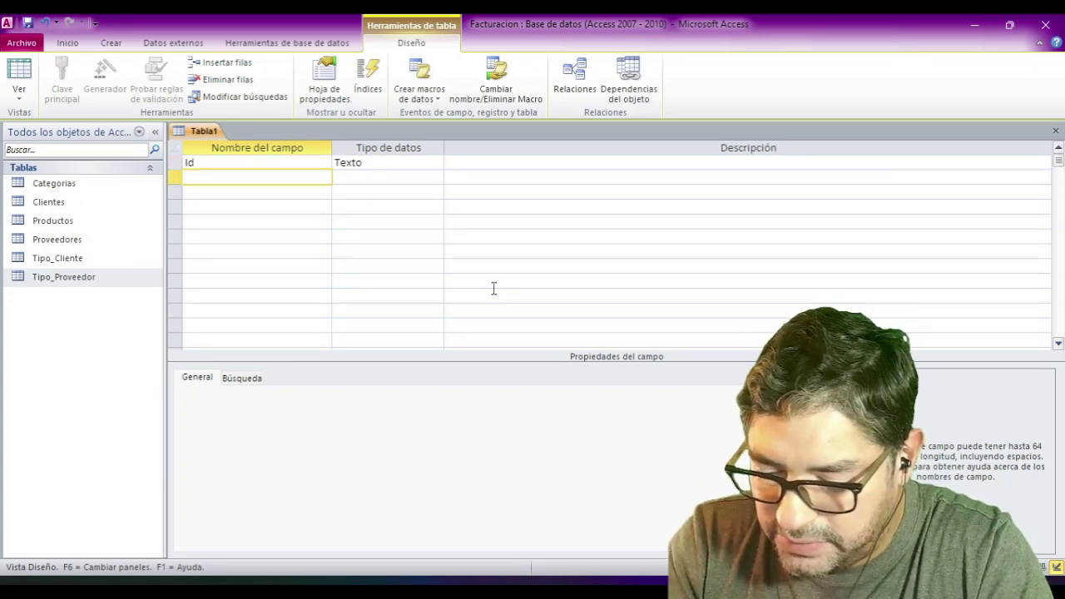
{"action": "type", "text": "Fecha"}
{"action": "key", "text": "Down"}
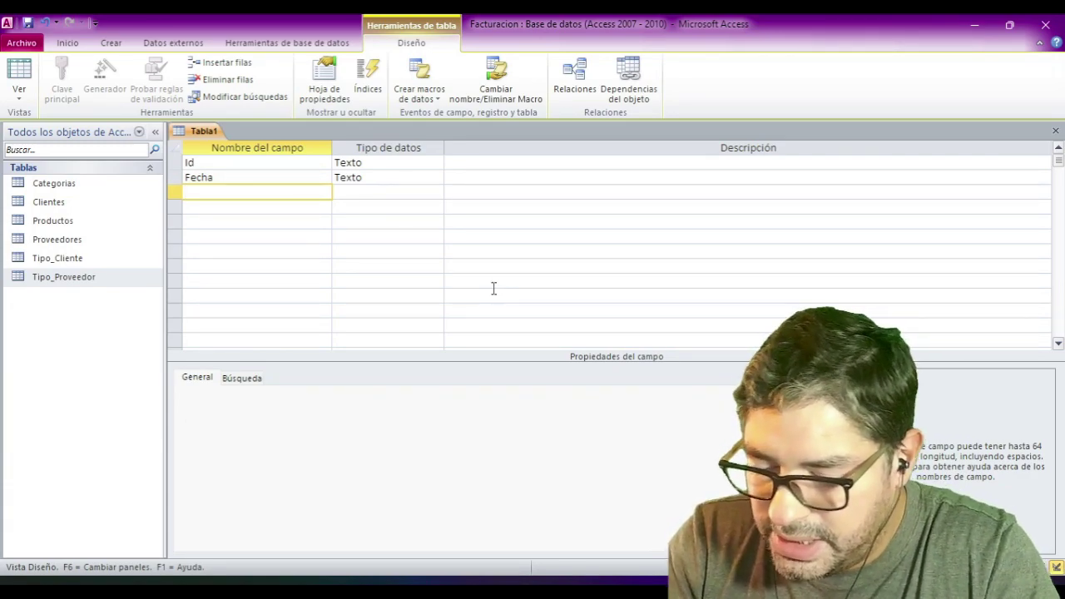
{"action": "type", "text": "Transaccion"}
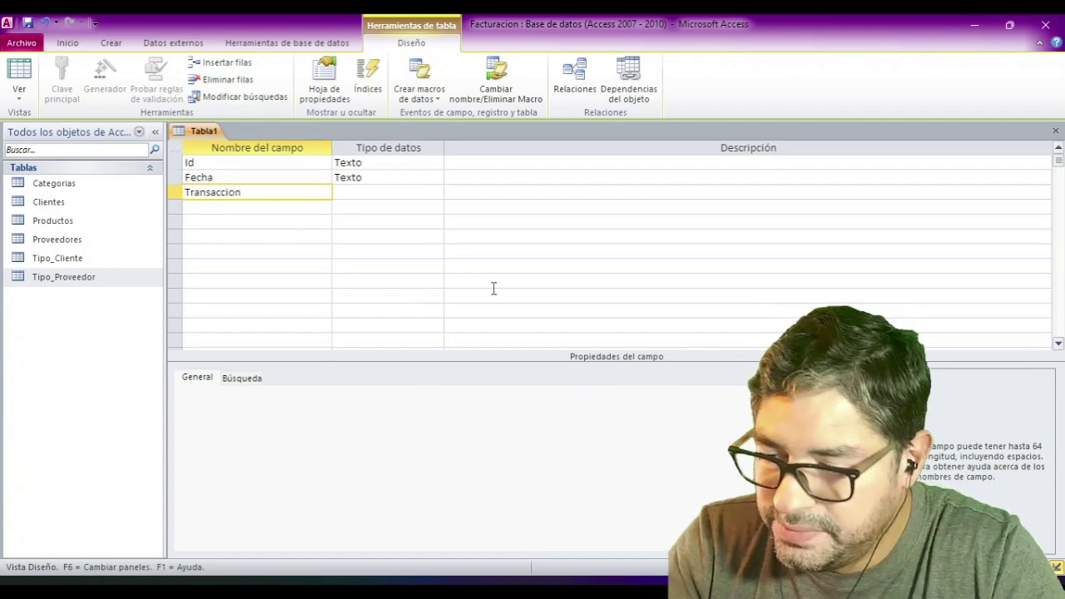
{"action": "key", "text": "Down"}
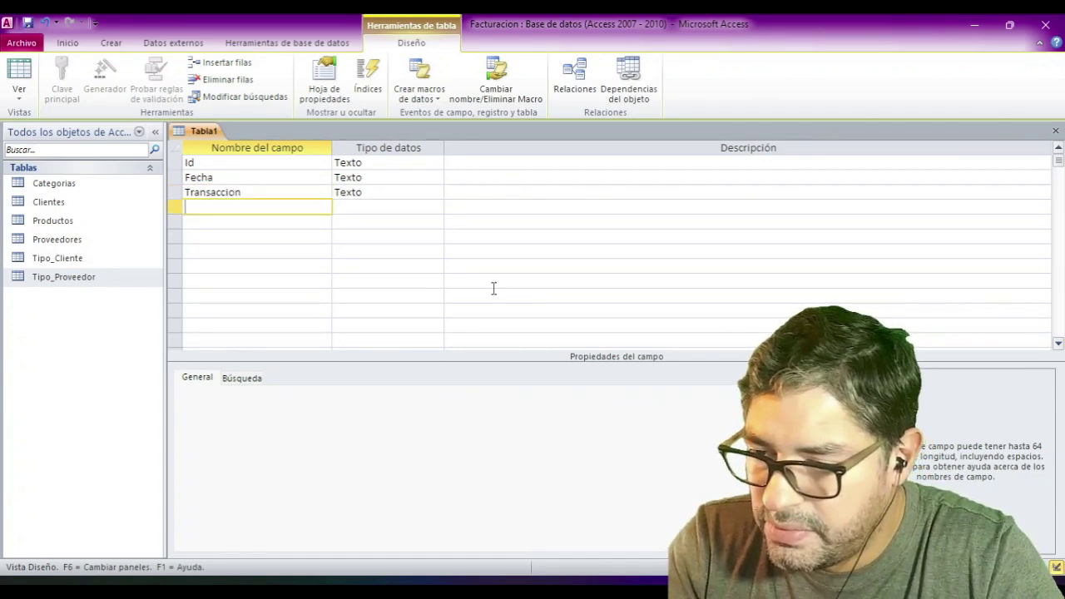
- Add the fields Numero_Documento, Codigo and Cantidad to the new table below Transaccion
{"action": "type", "text": "Numero"}
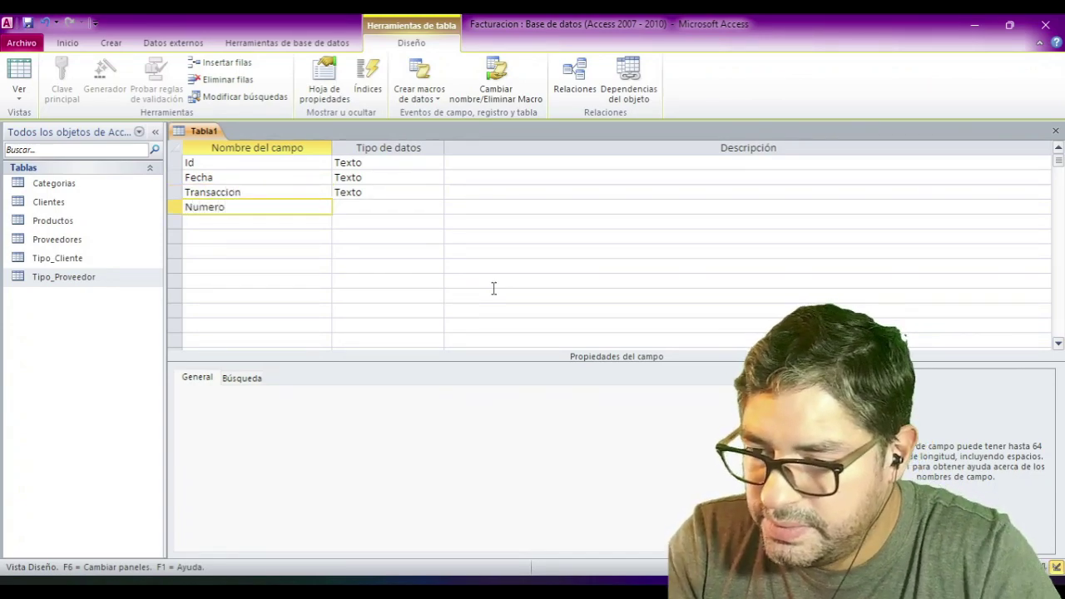
{"action": "type", "text": "_Do"}
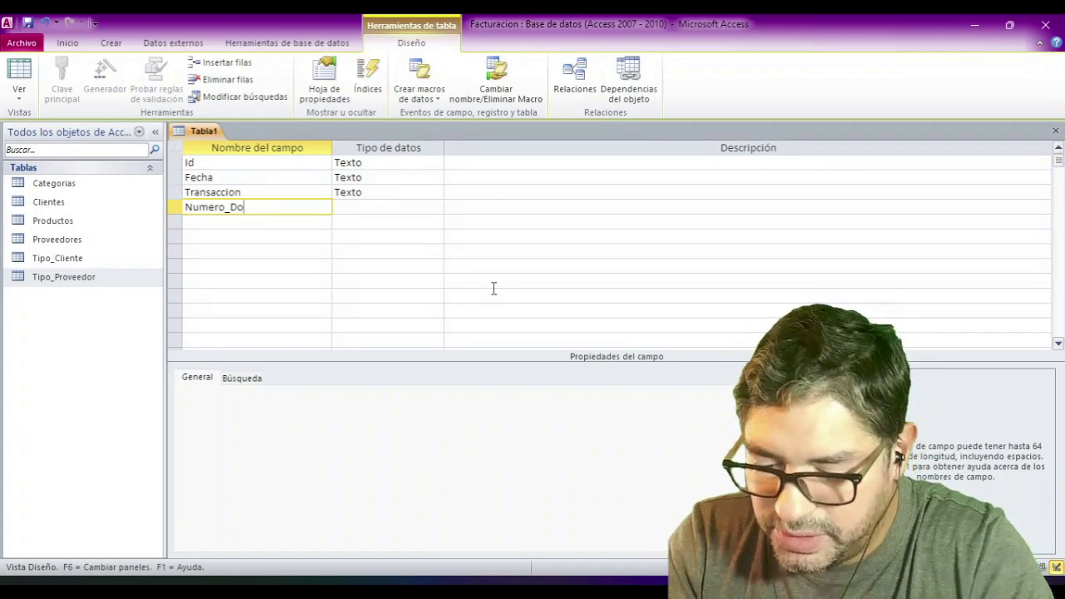
{"action": "type", "text": "cumento"}
{"action": "key", "text": "Down"}
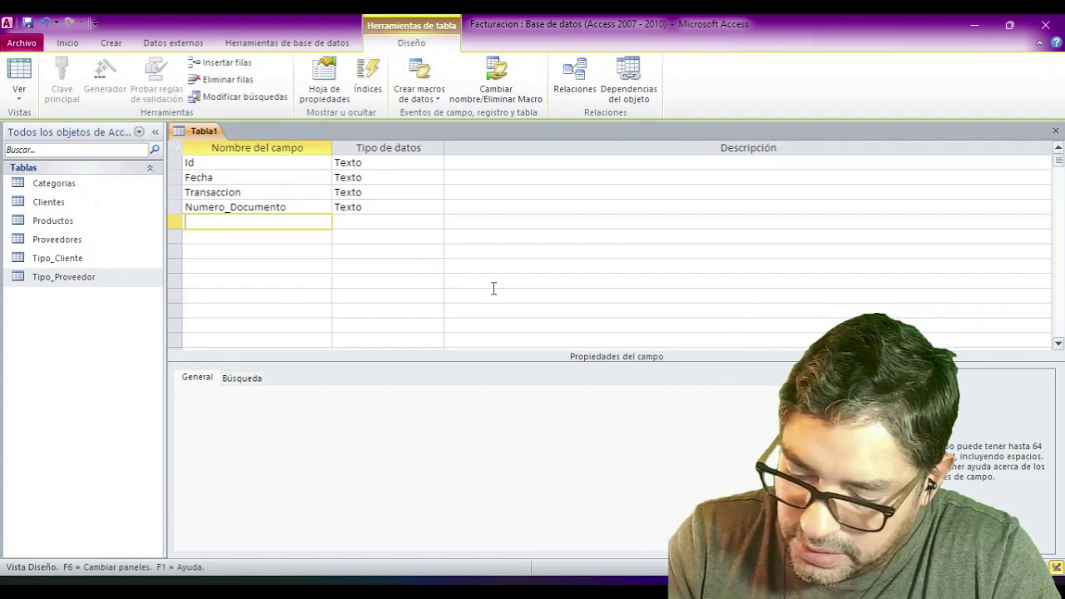
{"action": "type", "text": "Codigo"}
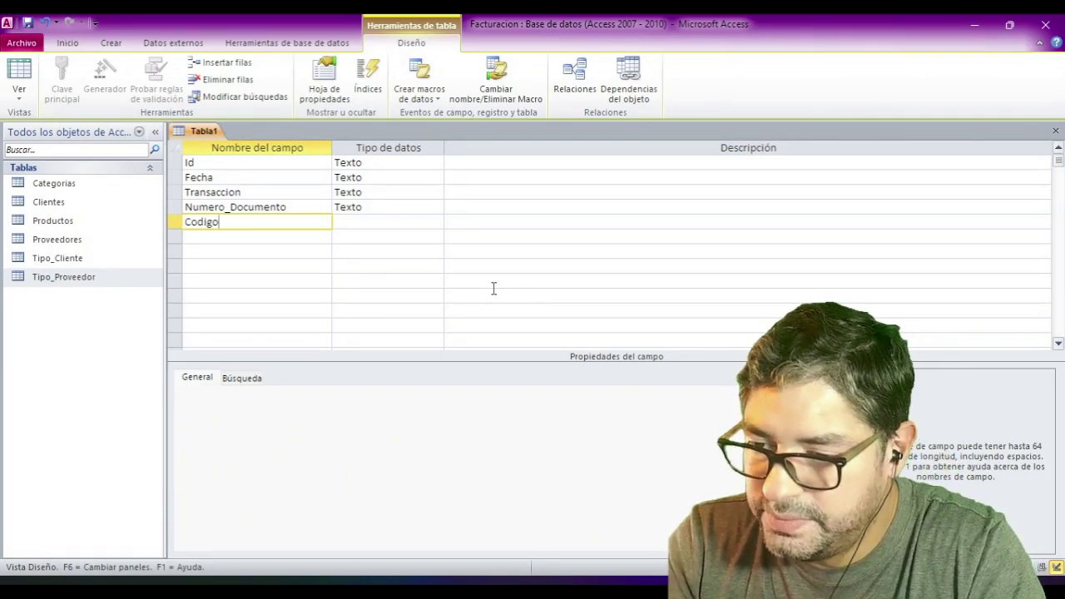
{"action": "key", "text": "Down"}
{"action": "type", "text": "Cantid"}
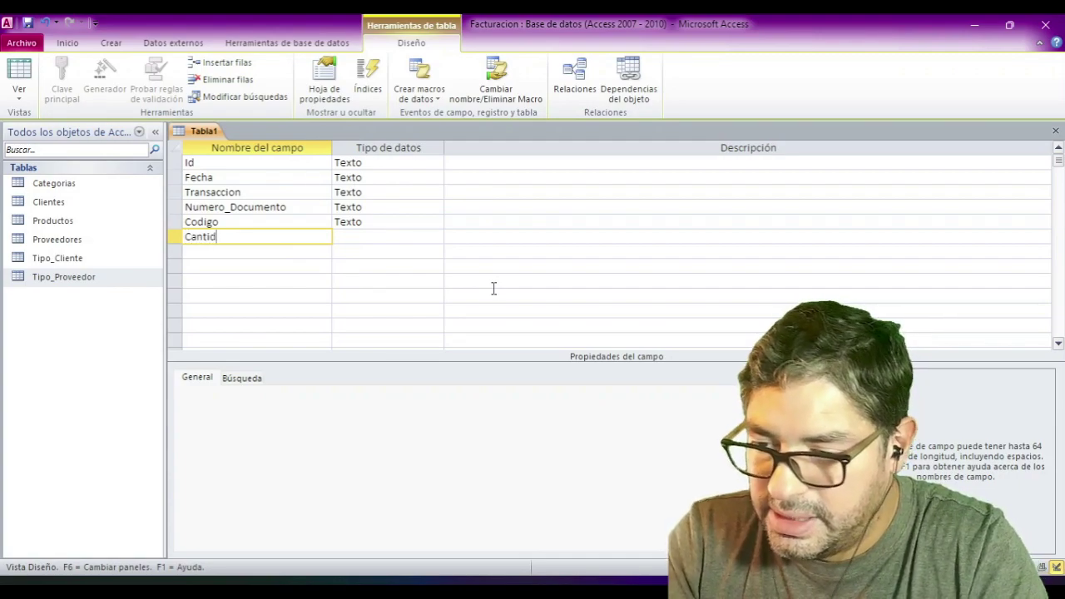
{"action": "type", "text": "ad"}
{"action": "key", "text": "Down"}
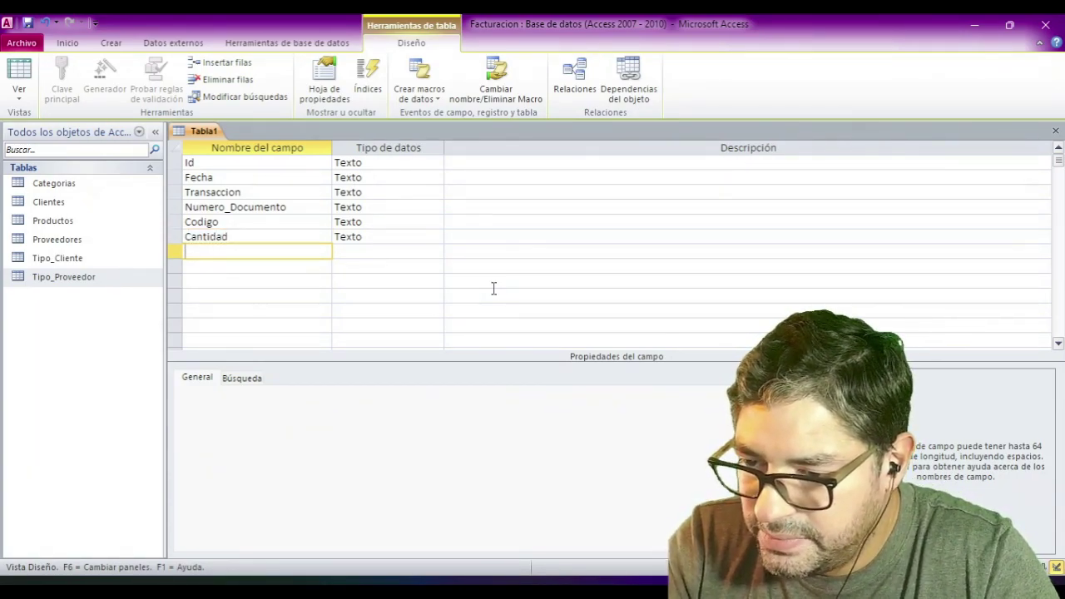
- Add the fields Costo_Unitario, Costo_Total and Observaciones to the new table below Cantidad
{"action": "type", "text": "Costo"}
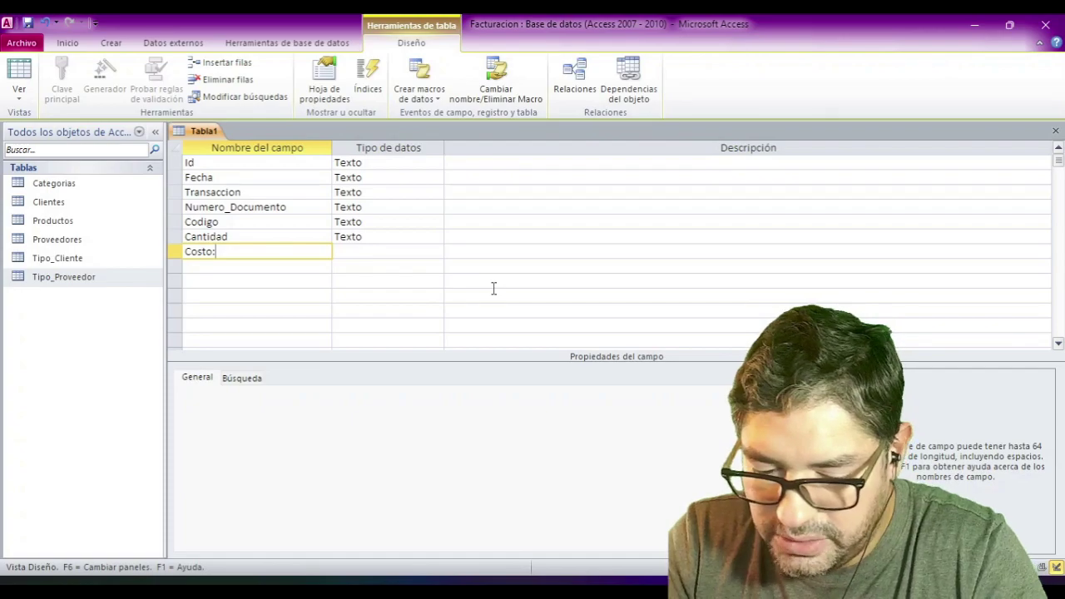
{"action": "type", "text": "_Un"}
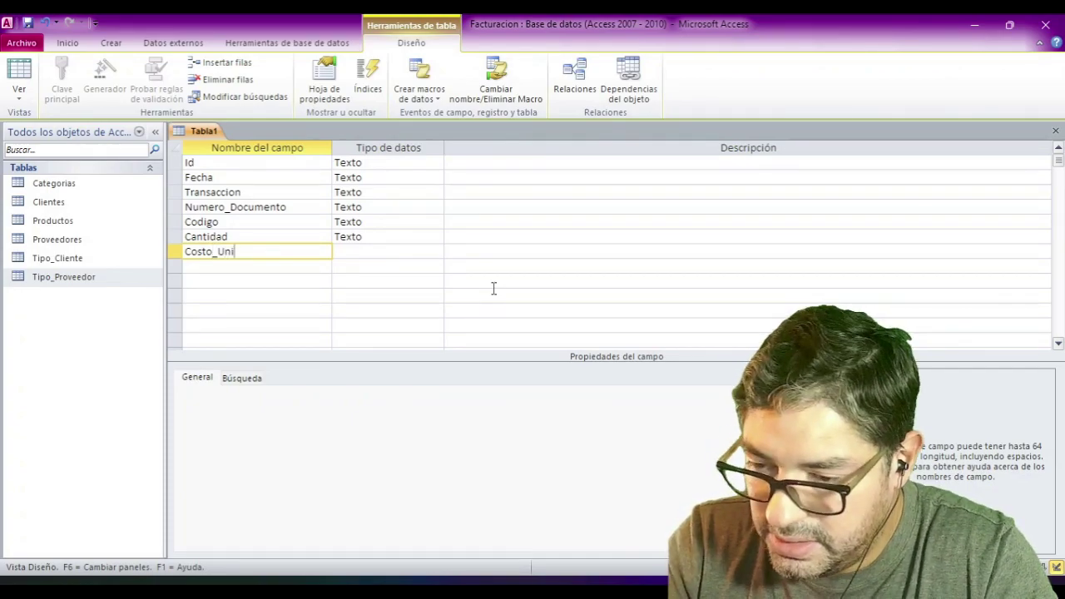
{"action": "type", "text": "i"}
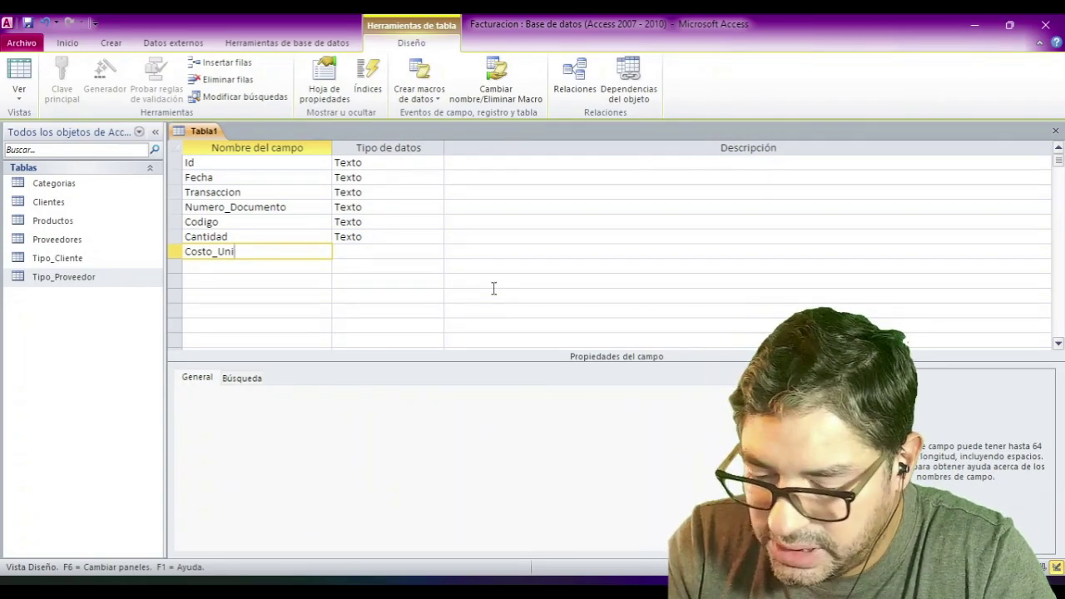
{"action": "type", "text": "tario"}
{"action": "key", "text": "Down"}
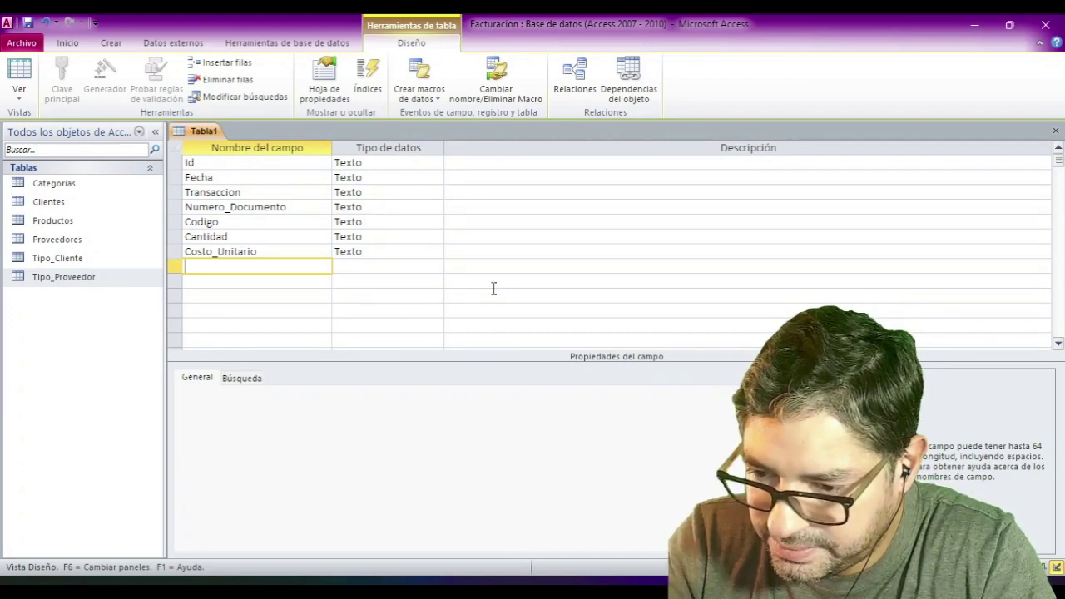
{"action": "type", "text": "Costo_Total"}
{"action": "key", "text": "Down"}
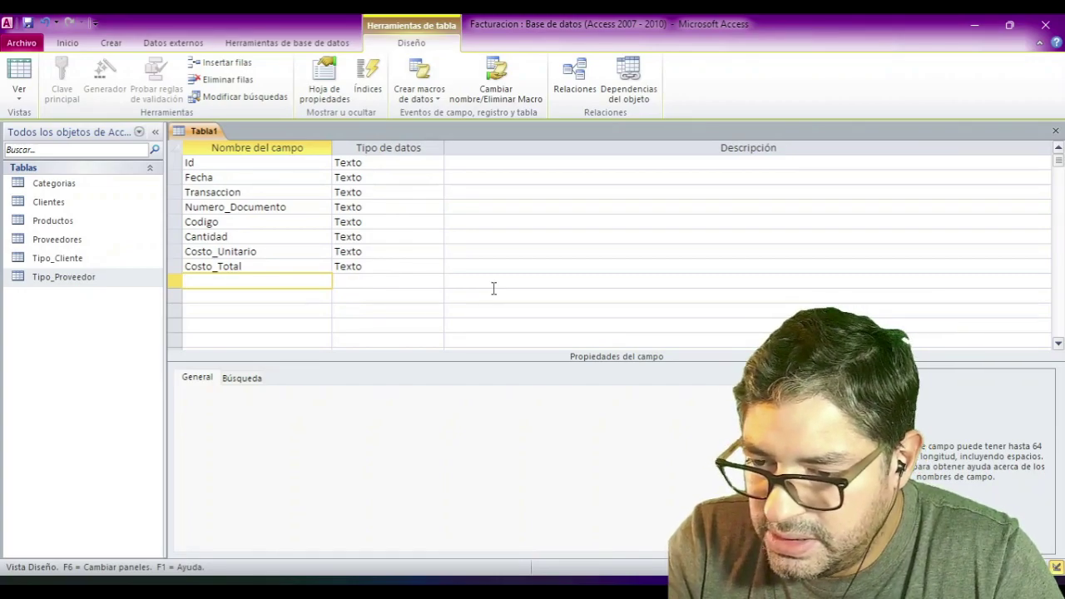
{"action": "type", "text": "Obserb"}
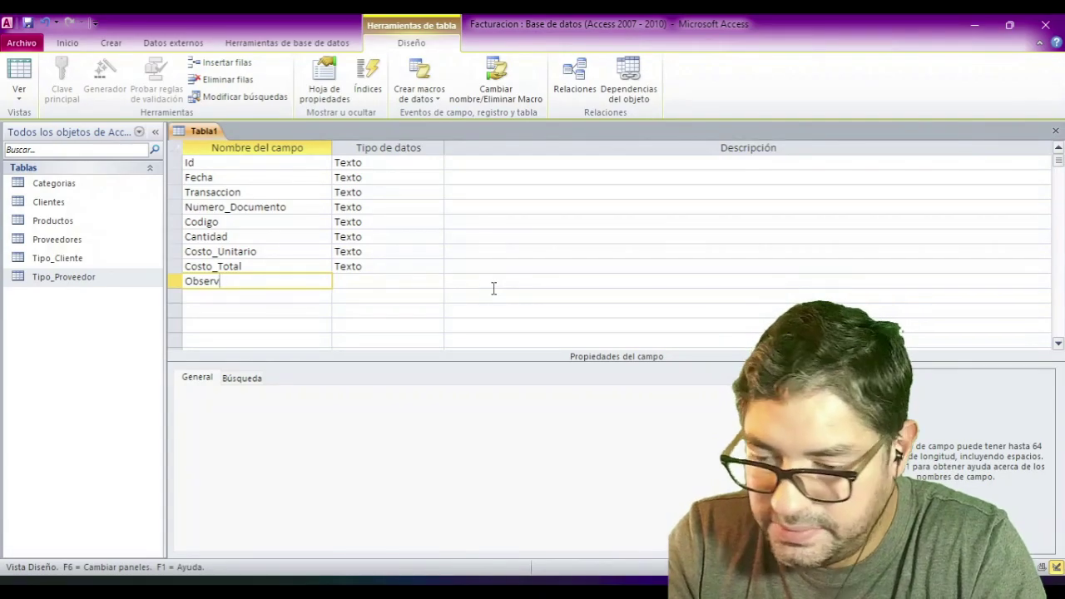
{"action": "type", "text": "aciones"}
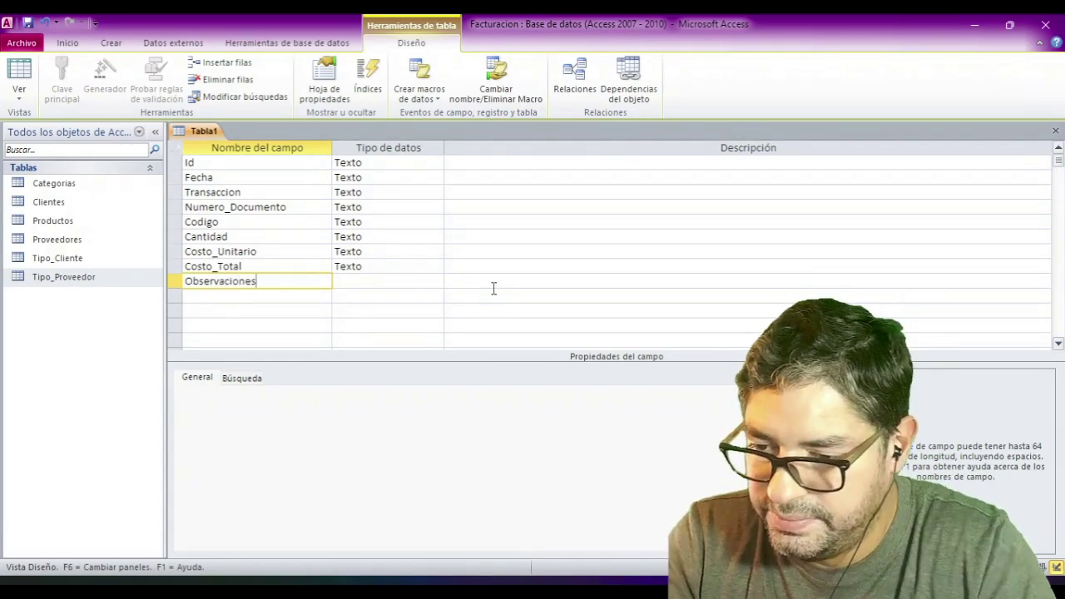
- Review the field names of the new table from Observaciones back up to Fecha
{"action": "key", "text": "Return"}
{"action": "key", "text": "shift+Tab"}
{"action": "key", "text": "Up"}
{"action": "key", "text": "Up"}
{"action": "key", "text": "Down"}
{"action": "key", "text": "Down"}
{"action": "key", "text": "Down"}
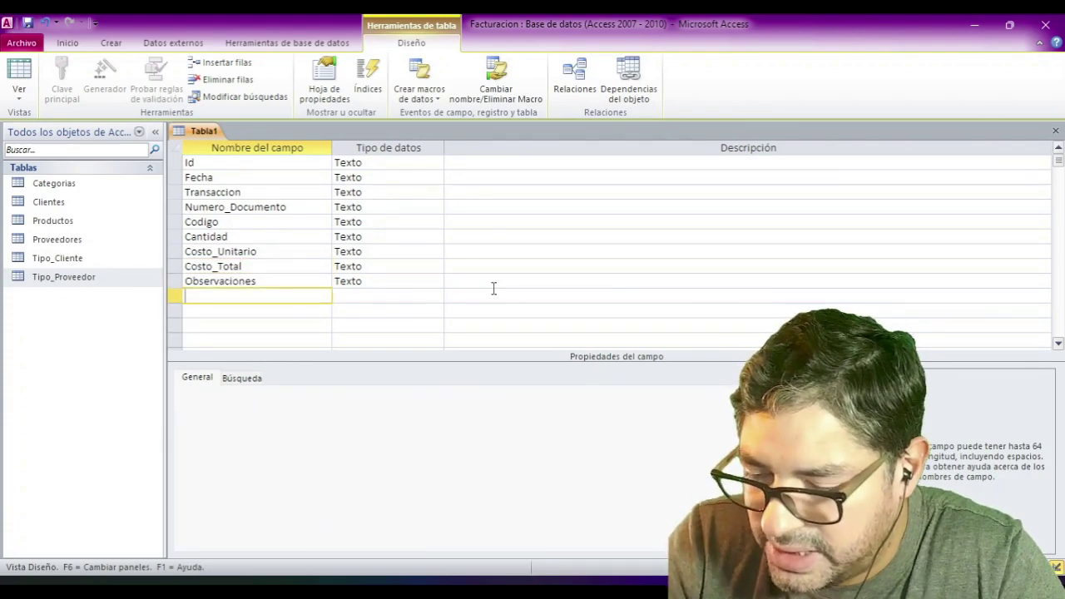
{"action": "key", "text": "Up"}
{"action": "key", "text": "Up"}
{"action": "key", "text": "Up"}
{"action": "key", "text": "Up"}
{"action": "key", "text": "Up"}
{"action": "key", "text": "Up"}
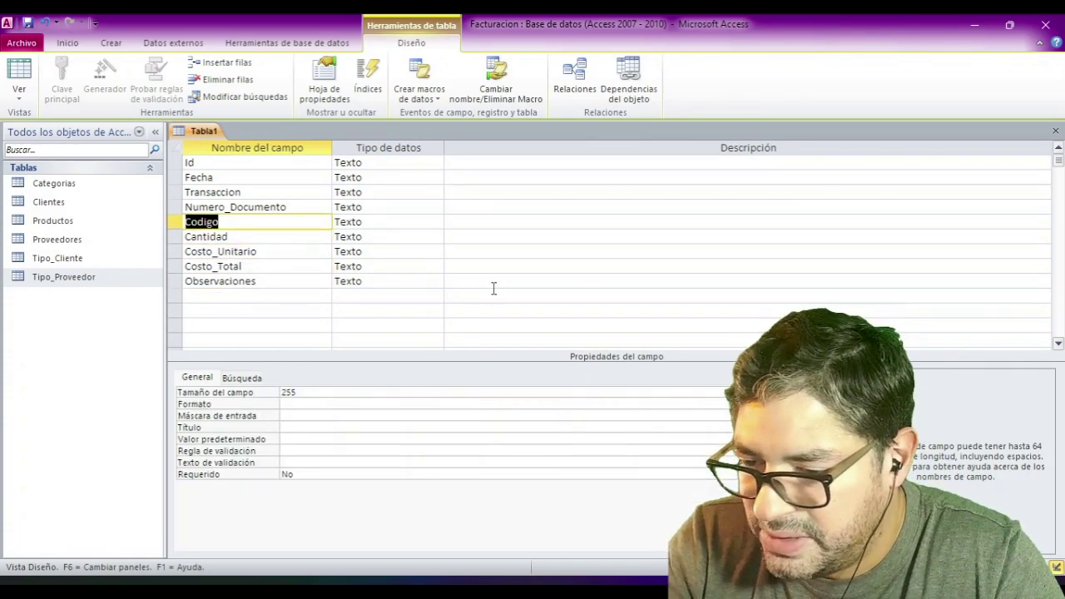
{"action": "key", "text": "Up"}
{"action": "key", "text": "Up"}
{"action": "key", "text": "Up"}
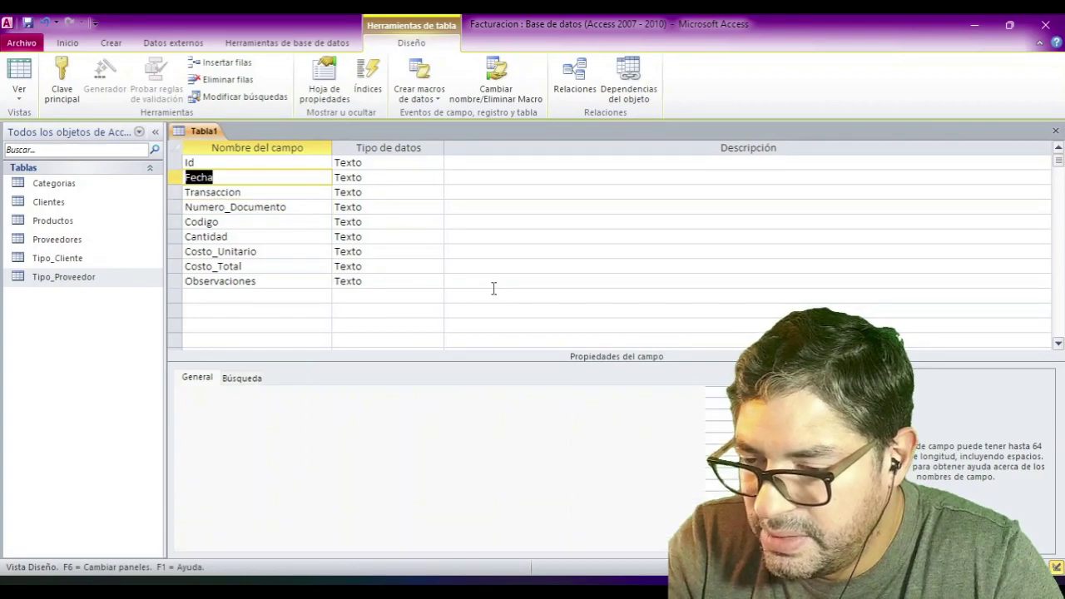
- Set the data type of Id to Autonumeración and of Fecha to Fecha/Hora with the Fecha general format
{"action": "left_click", "coordinate": [441, 163]}
{"action": "left_click", "coordinate": [374, 251]}
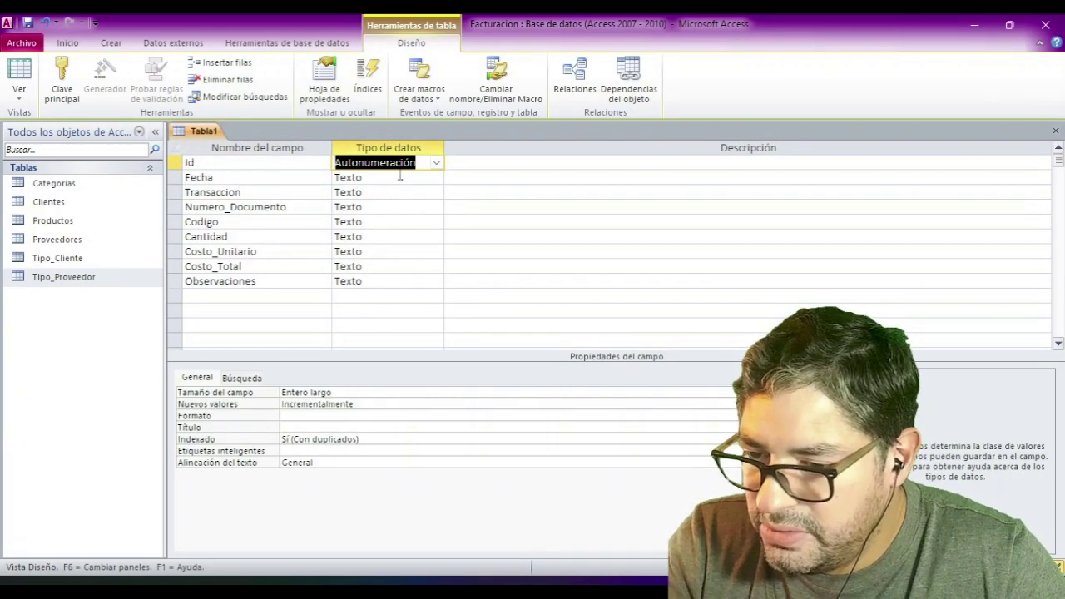
{"action": "left_click", "coordinate": [438, 178]}
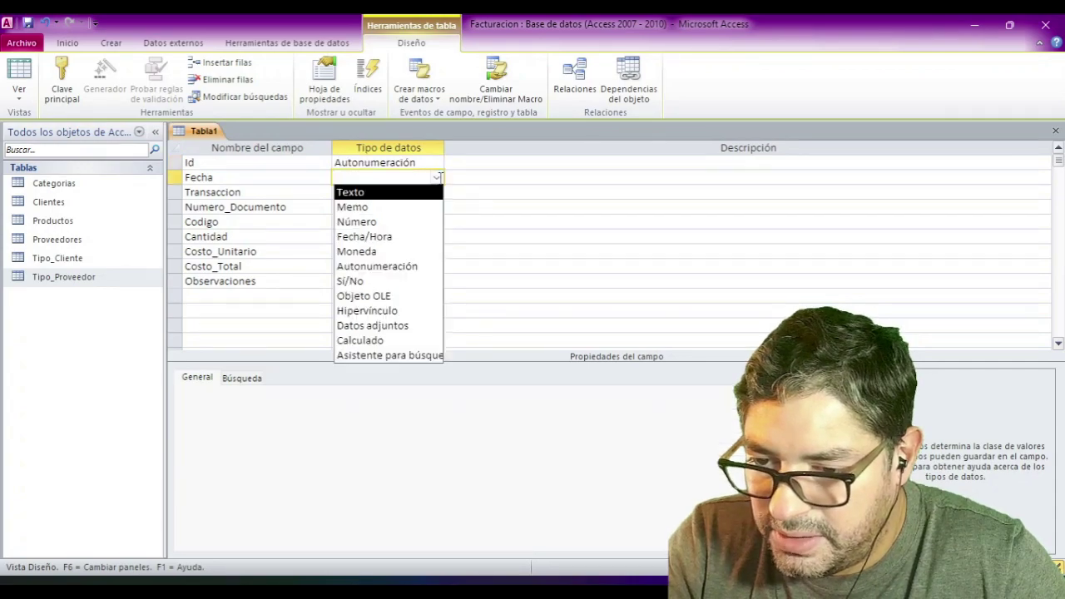
{"action": "left_click", "coordinate": [371, 238]}
{"action": "left_click", "coordinate": [349, 393]}
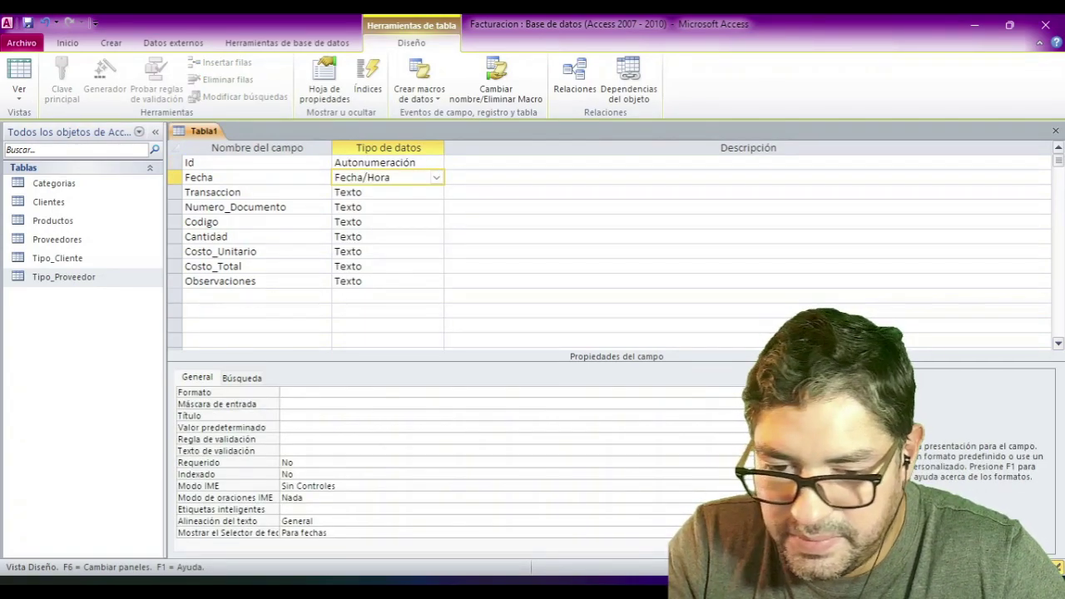
{"action": "left_click", "coordinate": [838, 393]}
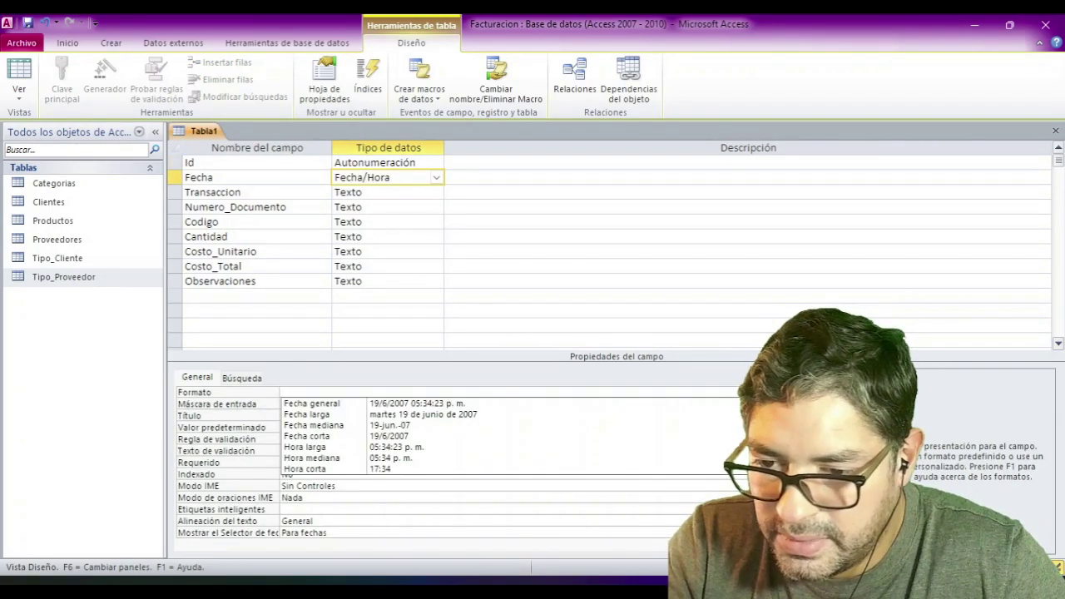
{"action": "left_click", "coordinate": [391, 425]}
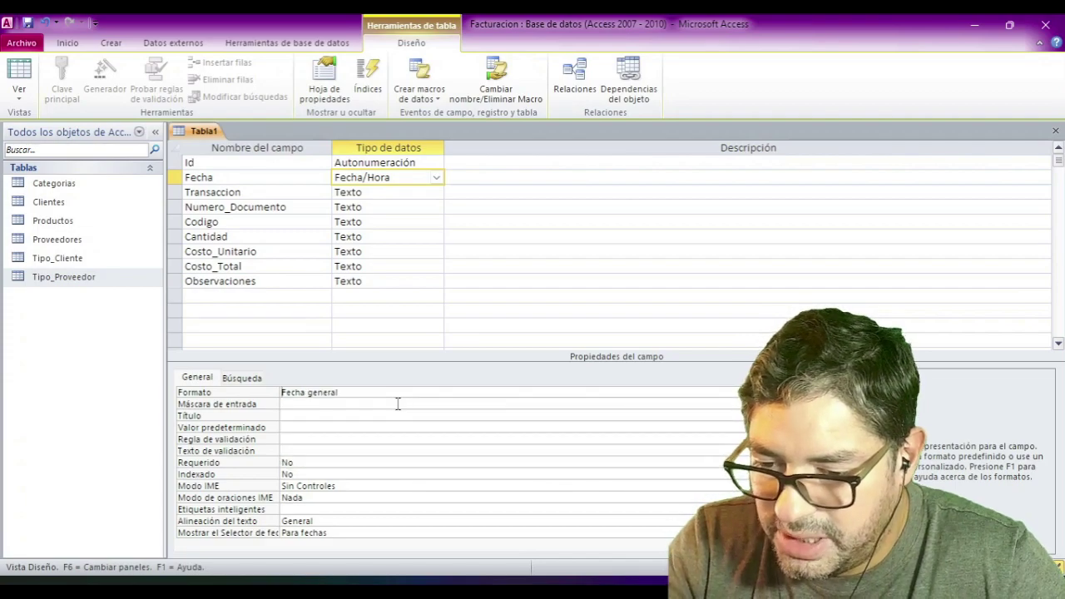
- Set the data type of the Transaccion field to Número
{"action": "left_click", "coordinate": [376, 191]}
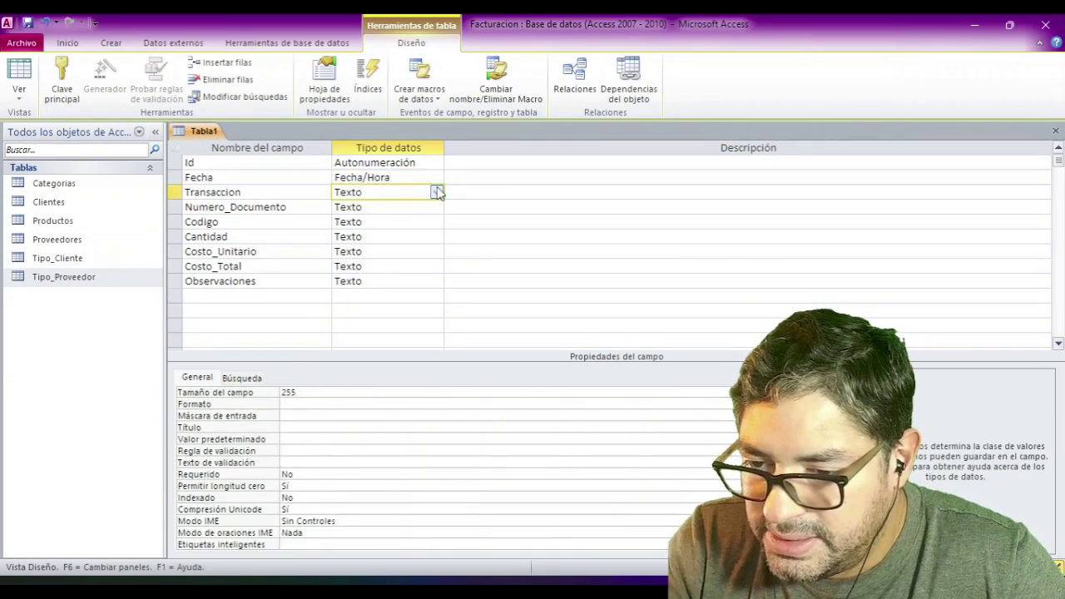
{"action": "left_click", "coordinate": [436, 192]}
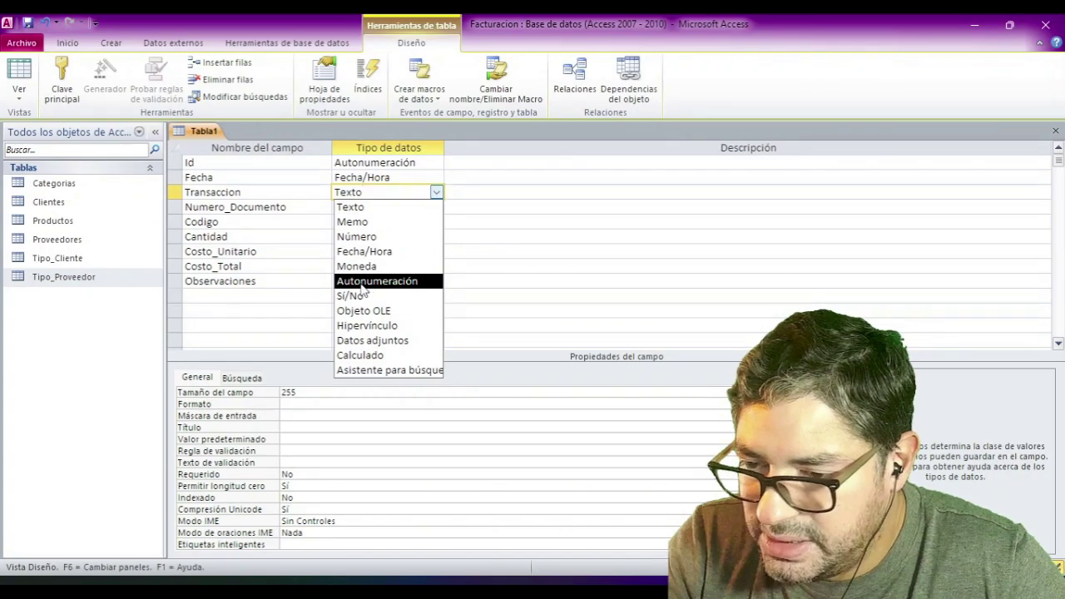
{"action": "left_click", "coordinate": [360, 281]}
{"action": "left_click", "coordinate": [436, 192]}
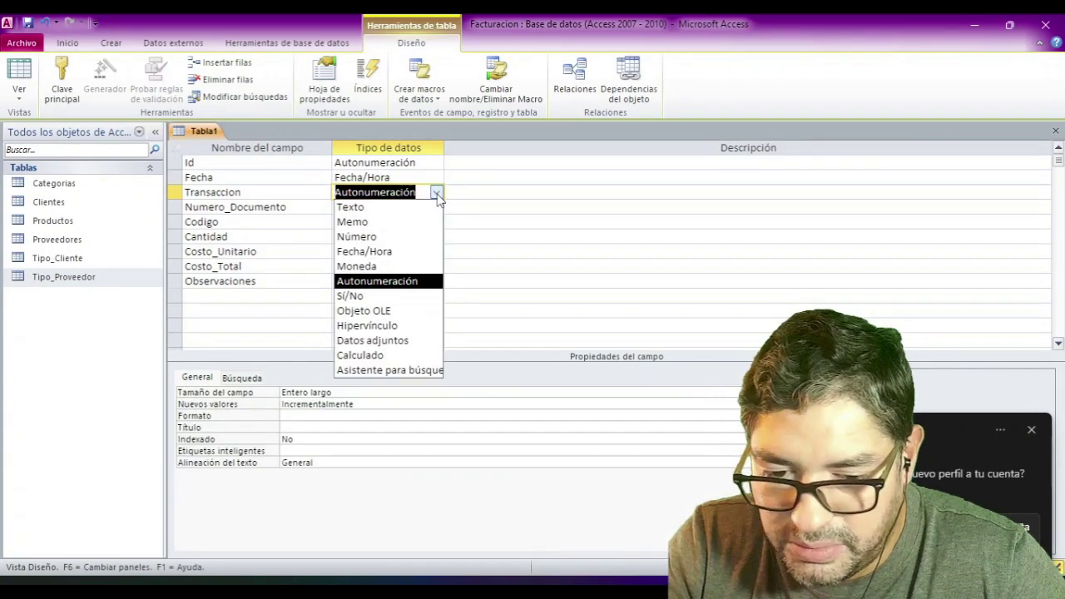
{"action": "left_click", "coordinate": [364, 237]}
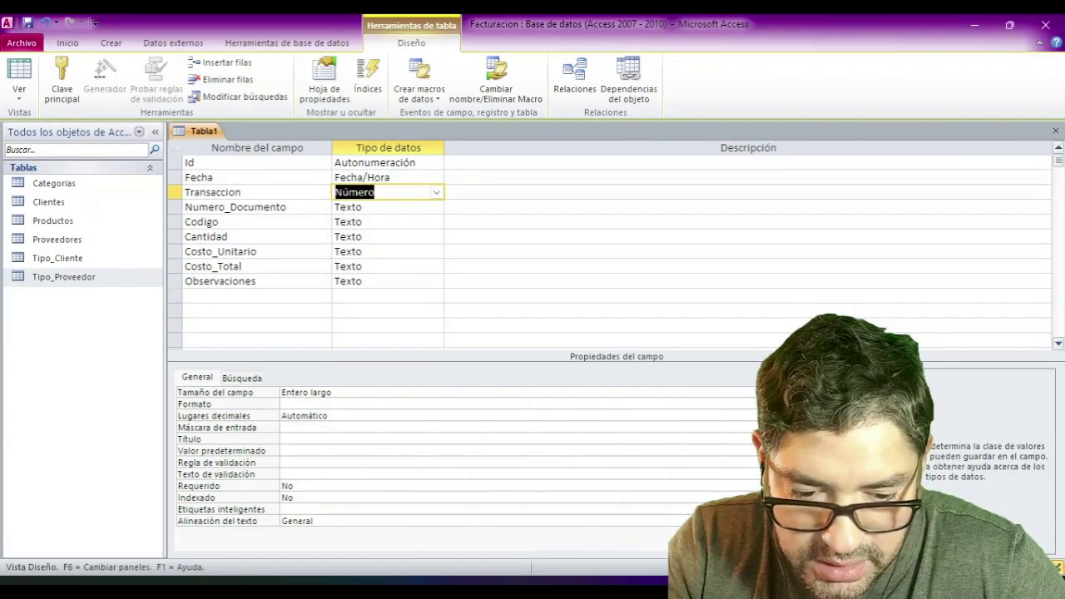
- Toggle the Windows focus assist in the system quick settings
{"action": "left_click", "coordinate": [960, 591]}
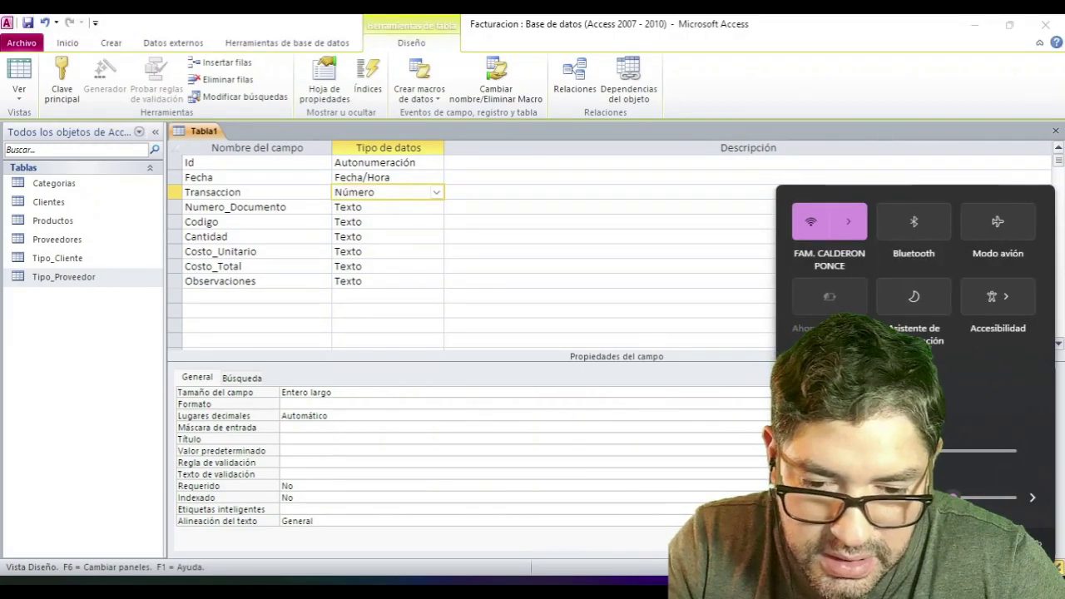
{"action": "left_click", "coordinate": [914, 301]}
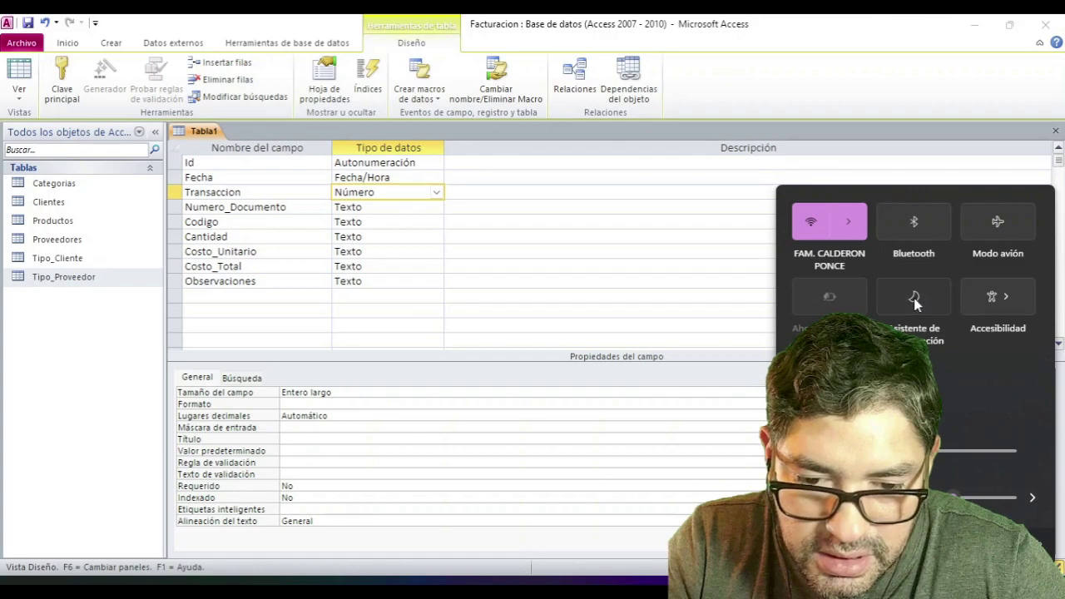
- Keep Numero_Documento as Texto and set its field size to 30
{"action": "left_click", "coordinate": [371, 207]}
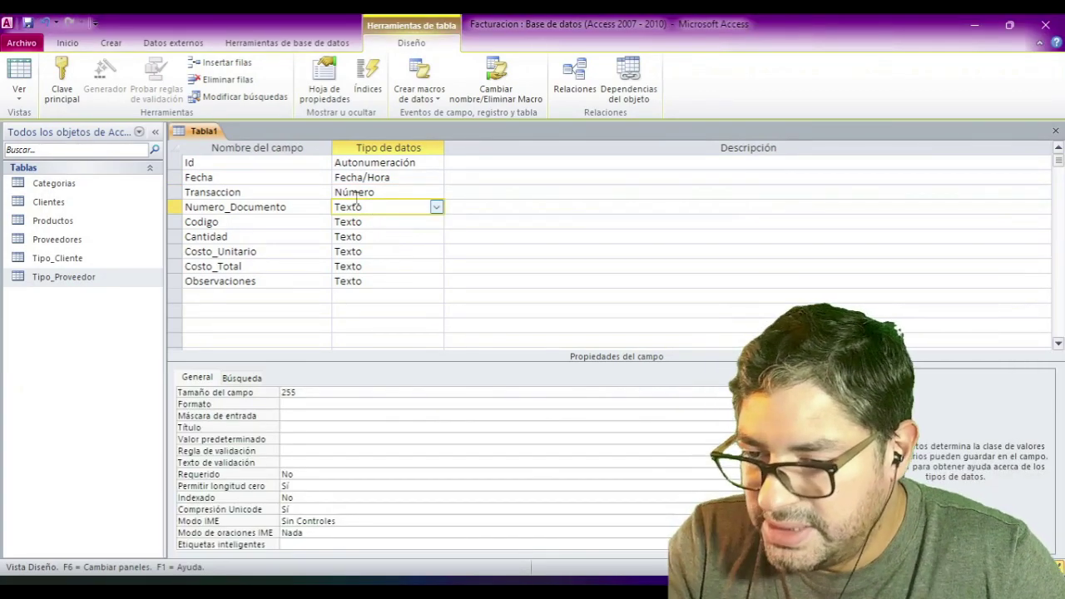
{"action": "left_click", "coordinate": [368, 192]}
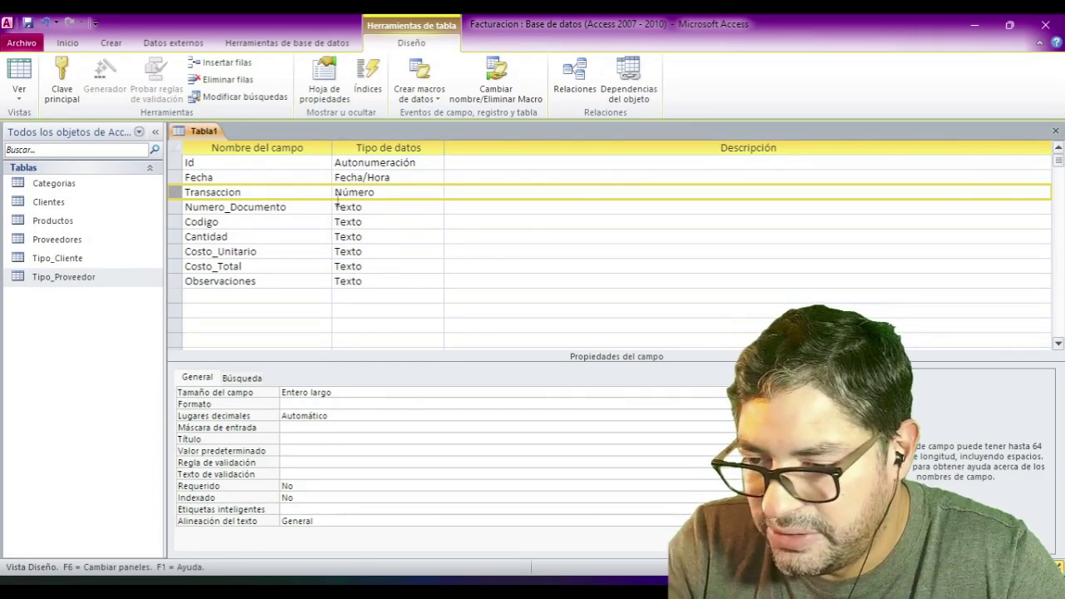
{"action": "left_click", "coordinate": [378, 211]}
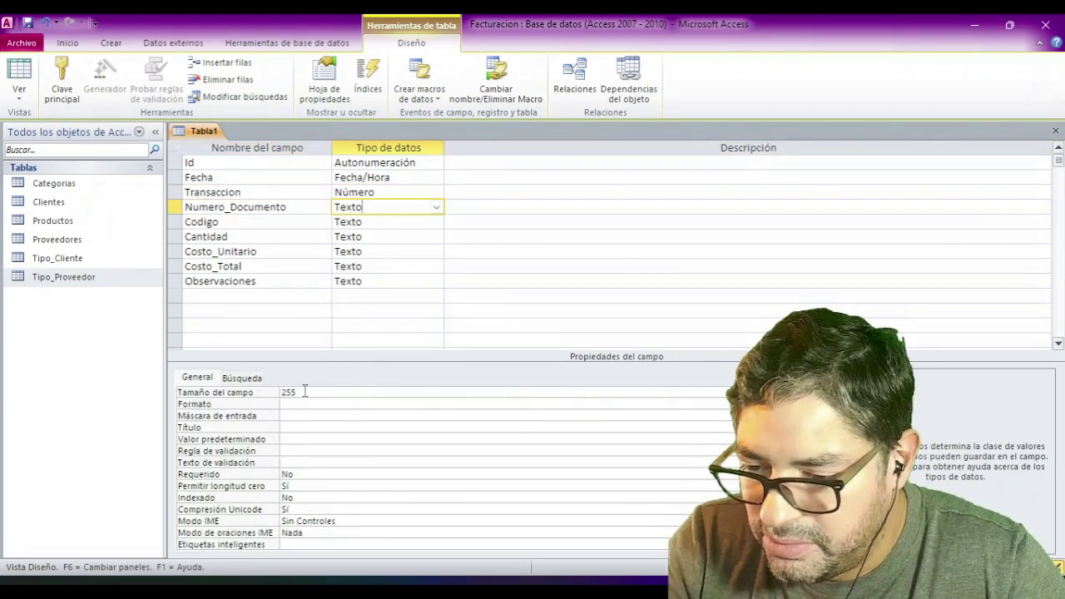
{"action": "left_click", "coordinate": [214, 394]}
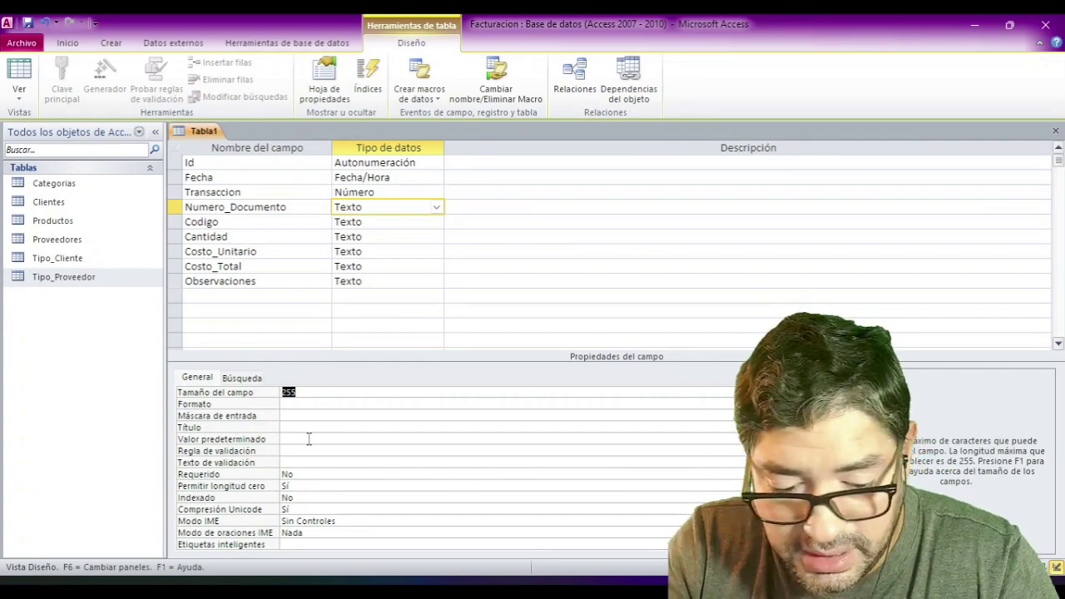
{"action": "key", "text": "Delete"}
{"action": "key", "text": "Return"}
- Check the field types in the design of the Productos table and set the data type of Codigo to Número
{"action": "left_click", "coordinate": [394, 219]}
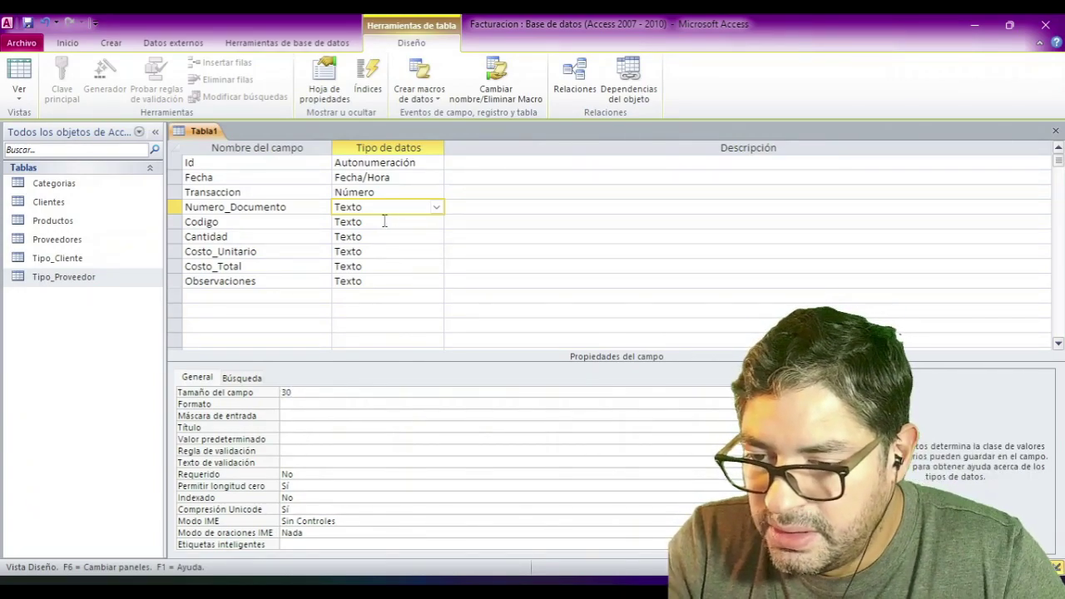
{"action": "right_click", "coordinate": [52, 222]}
{"action": "left_click", "coordinate": [104, 248]}
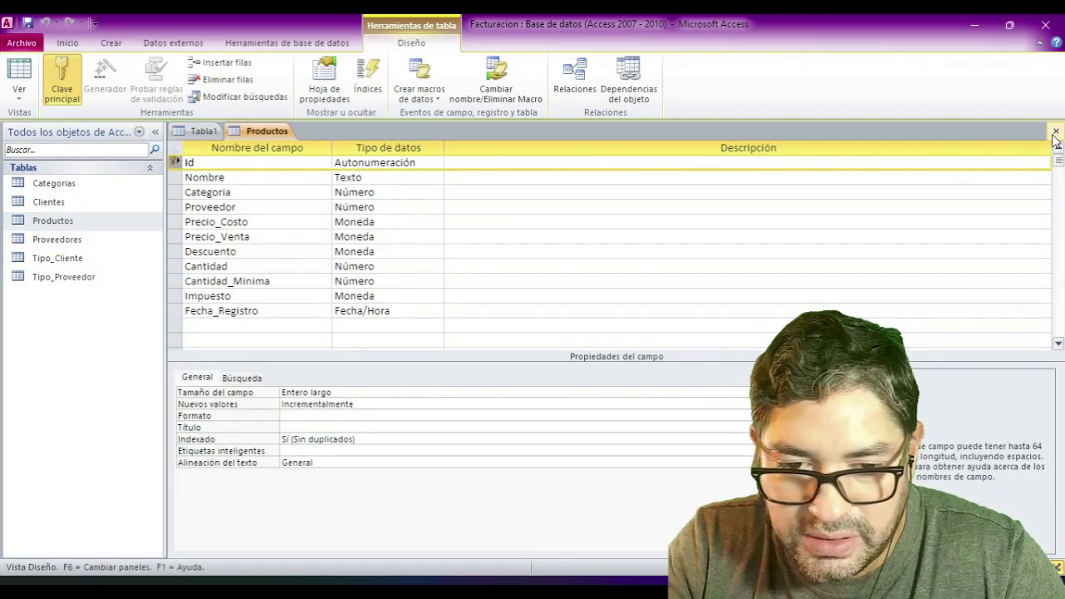
{"action": "left_click", "coordinate": [1055, 131]}
{"action": "left_click", "coordinate": [436, 221]}
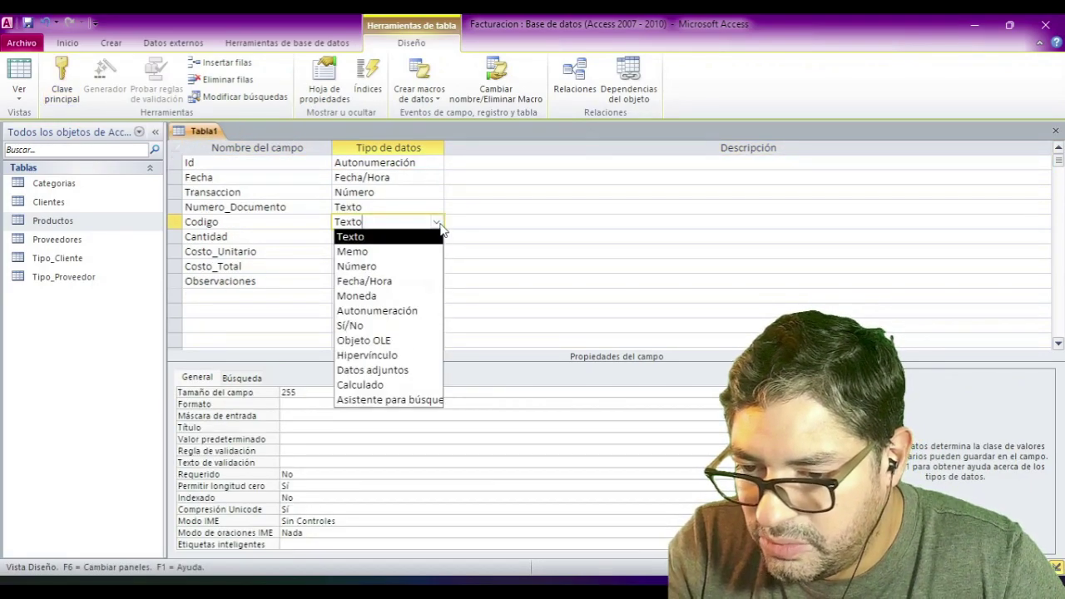
{"action": "left_click", "coordinate": [366, 267]}
- Set the data type of Cantidad to Número with the Estándar format and 0 decimal places
{"action": "left_click", "coordinate": [301, 236]}
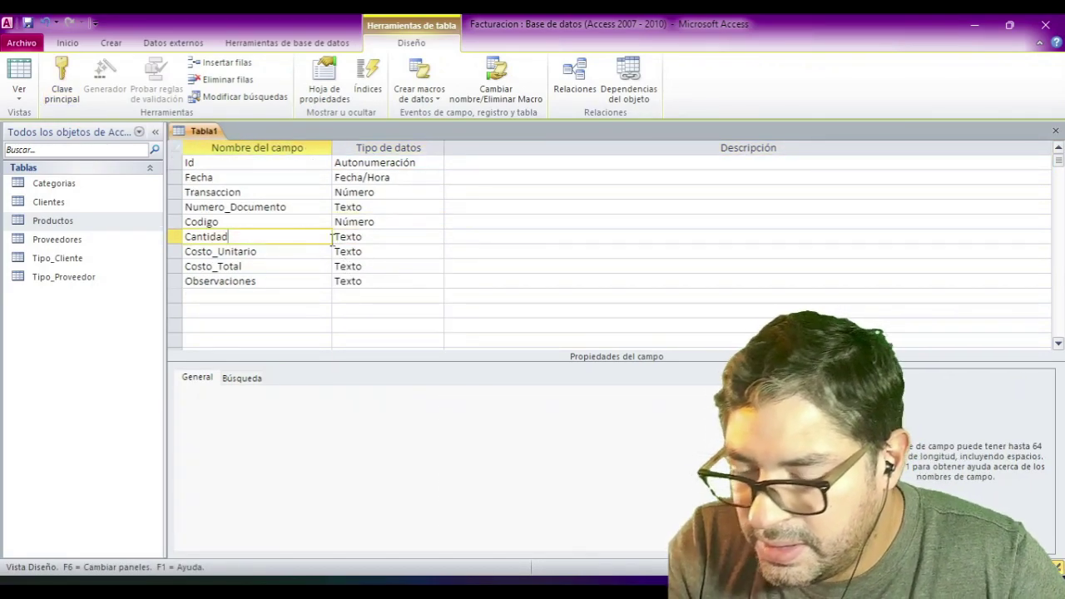
{"action": "left_click", "coordinate": [407, 237]}
{"action": "left_click", "coordinate": [436, 237]}
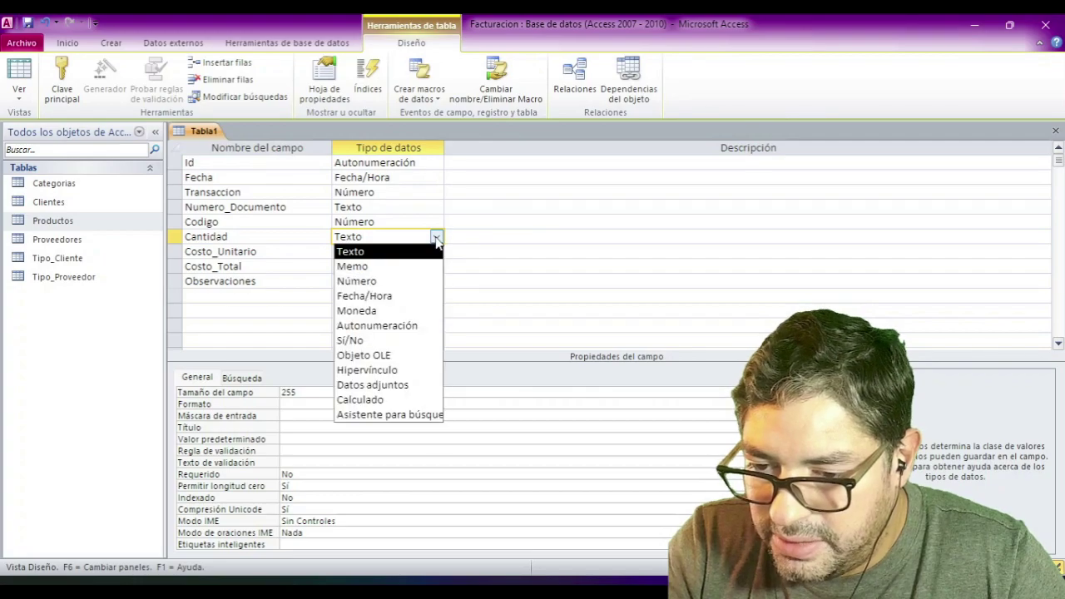
{"action": "left_click", "coordinate": [357, 282]}
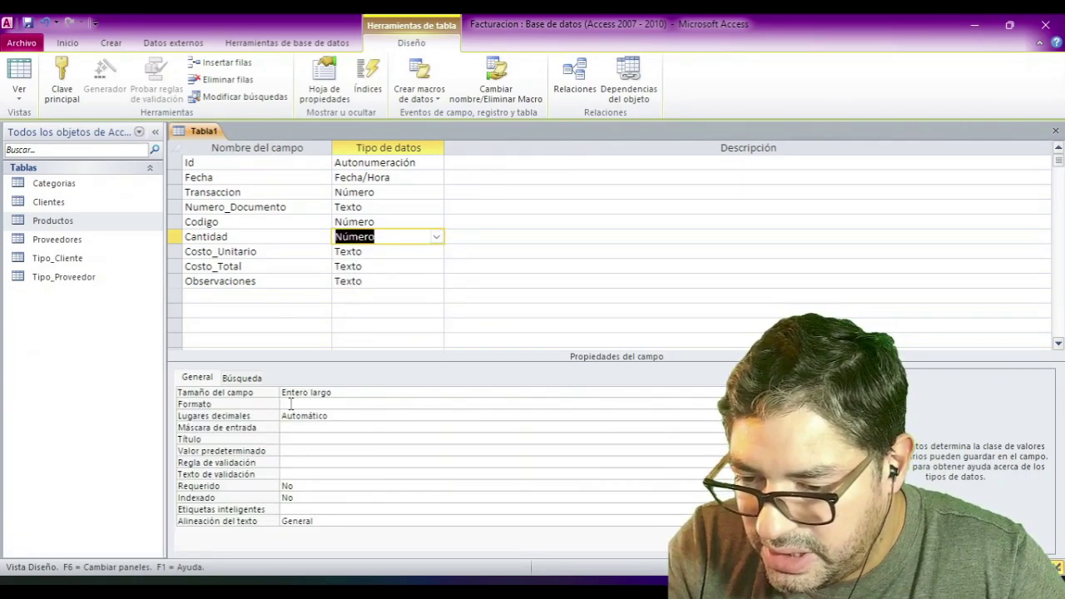
{"action": "double_click", "coordinate": [302, 416]}
{"action": "left_click", "coordinate": [361, 404]}
{"action": "type", "text": "Es"}
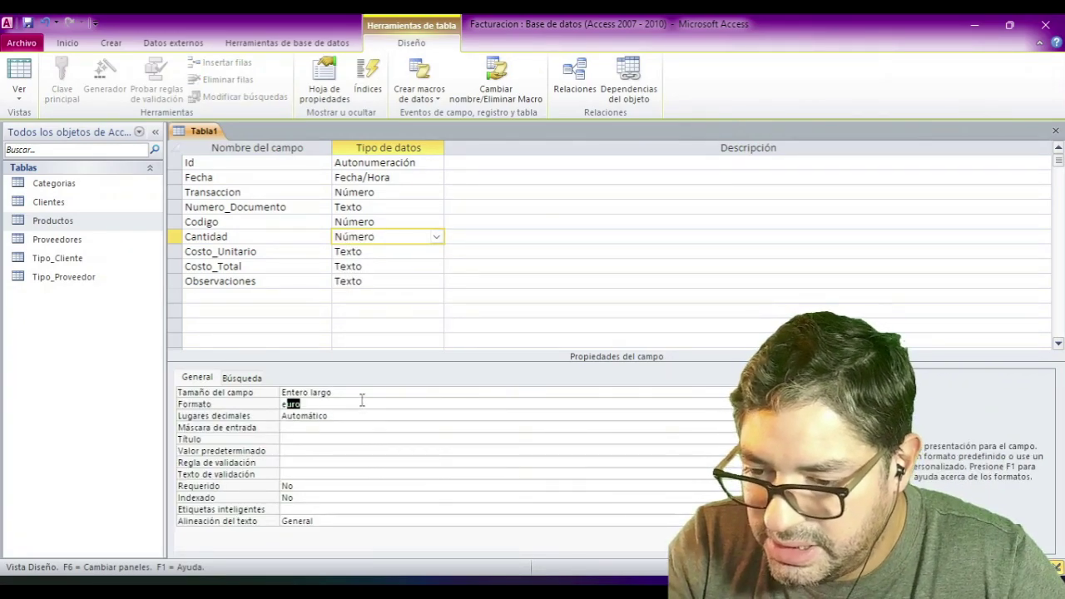
{"action": "key", "text": "Return"}
{"action": "type", "text": "0"}
{"action": "key", "text": "Return"}
- Set the data type of Costo_Unitario to Moneda with 2 decimal places
{"action": "left_click", "coordinate": [377, 251]}
{"action": "double_click", "coordinate": [376, 250]}
{"action": "type", "text": "mmo"}
{"action": "key", "text": "BackSpace"}
{"action": "key", "text": "BackSpace"}
{"action": "type", "text": "o"}
{"action": "key", "text": "Return"}
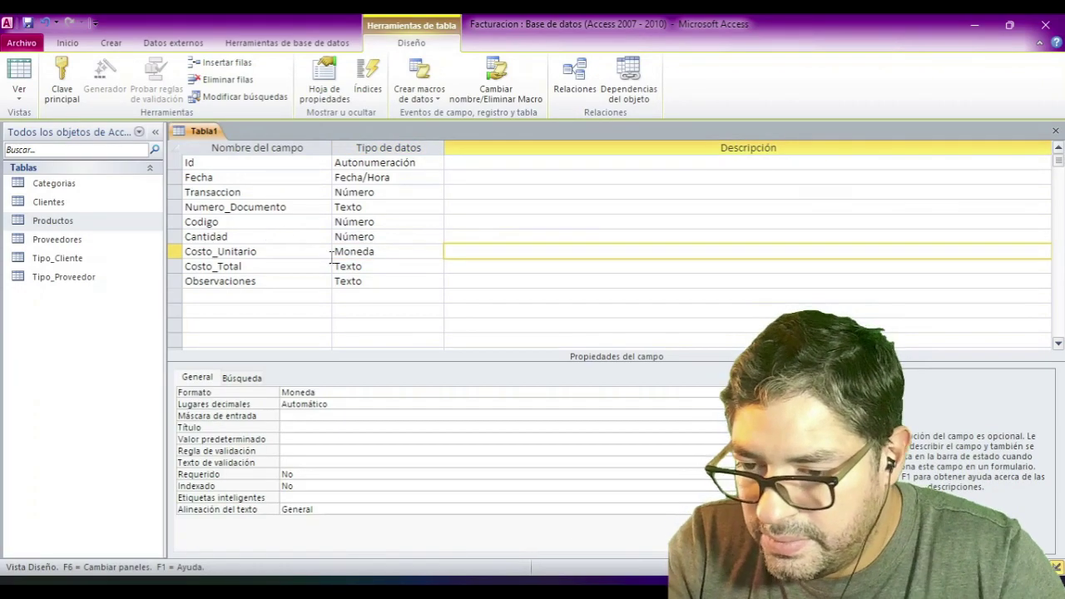
{"action": "left_click_drag", "start_coordinate": [347, 408], "coordinate": [238, 398]}
{"action": "type", "text": "2"}
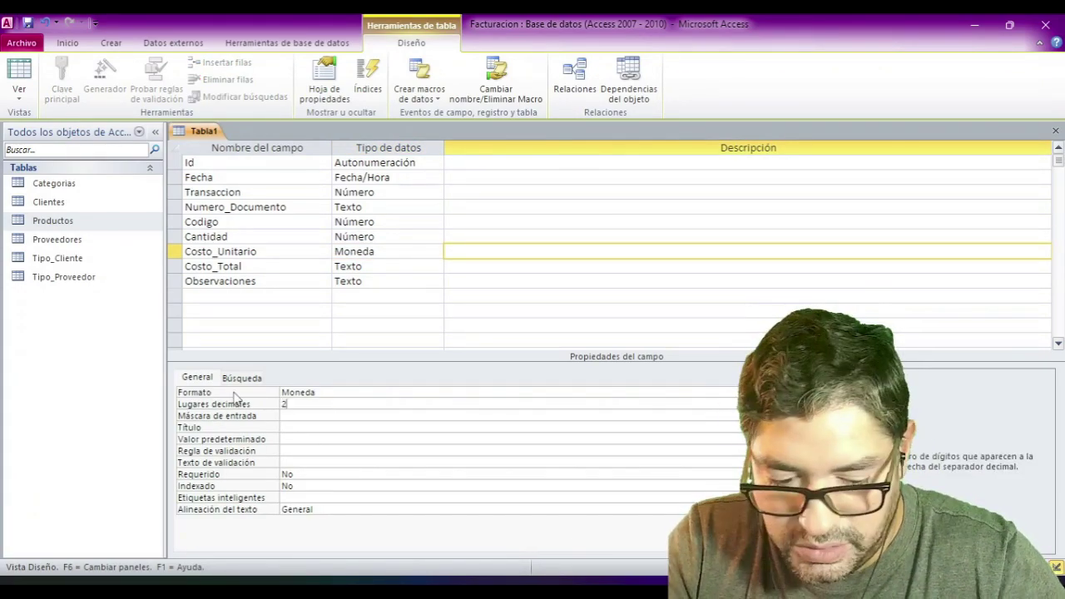
- Set the data type of Costo_Total to Moneda with 2 decimal places
{"action": "left_click", "coordinate": [383, 266]}
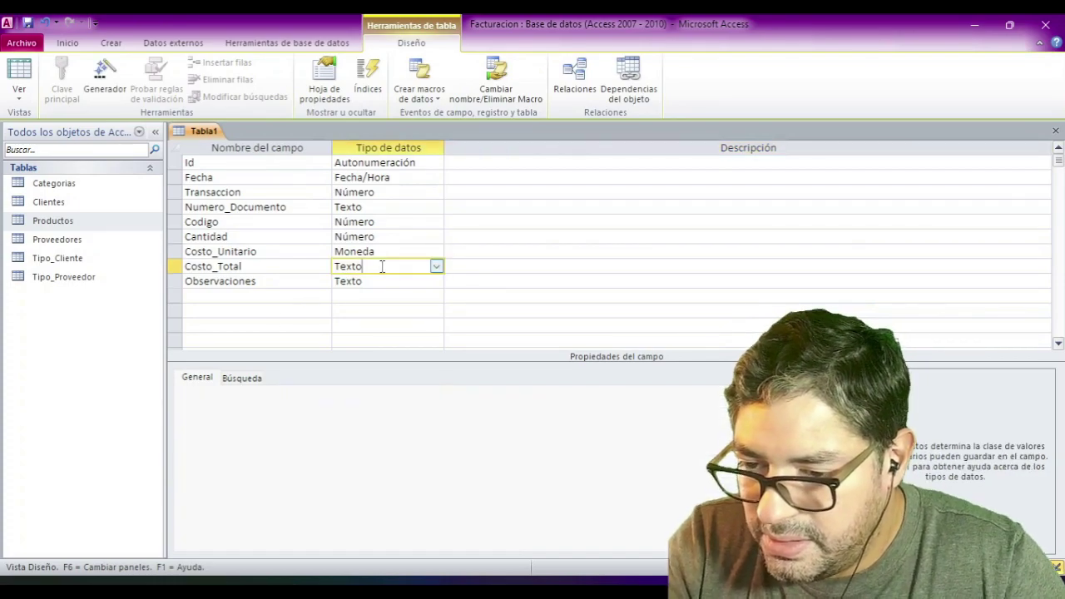
{"action": "double_click", "coordinate": [368, 266]}
{"action": "type", "text": "mo"}
{"action": "key", "text": "Return"}
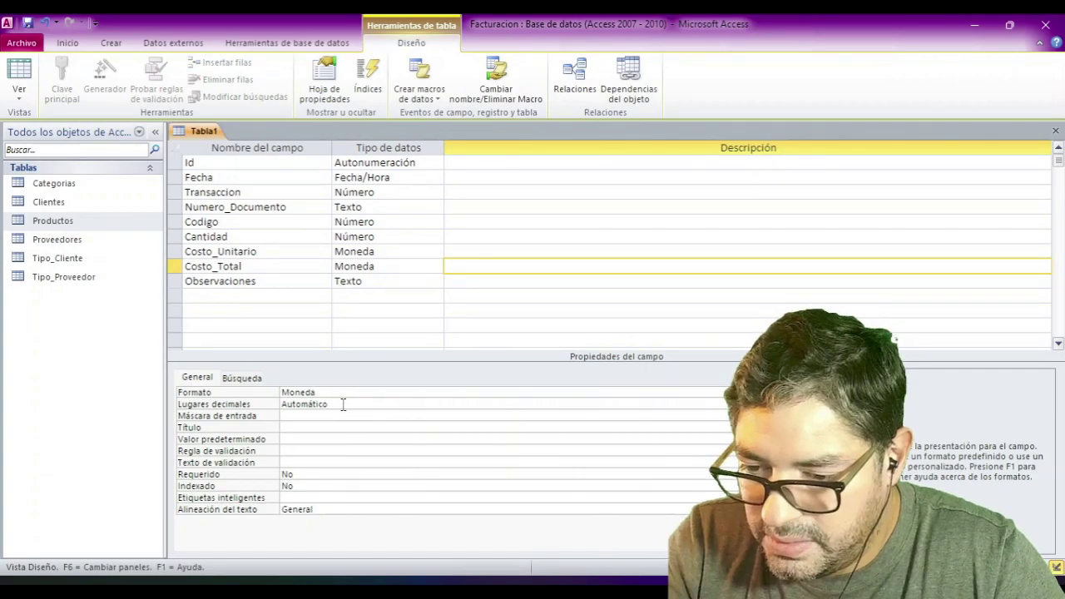
{"action": "left_click_drag", "start_coordinate": [342, 405], "coordinate": [187, 388]}
{"action": "type", "text": "2"}
{"action": "key", "text": "Return"}
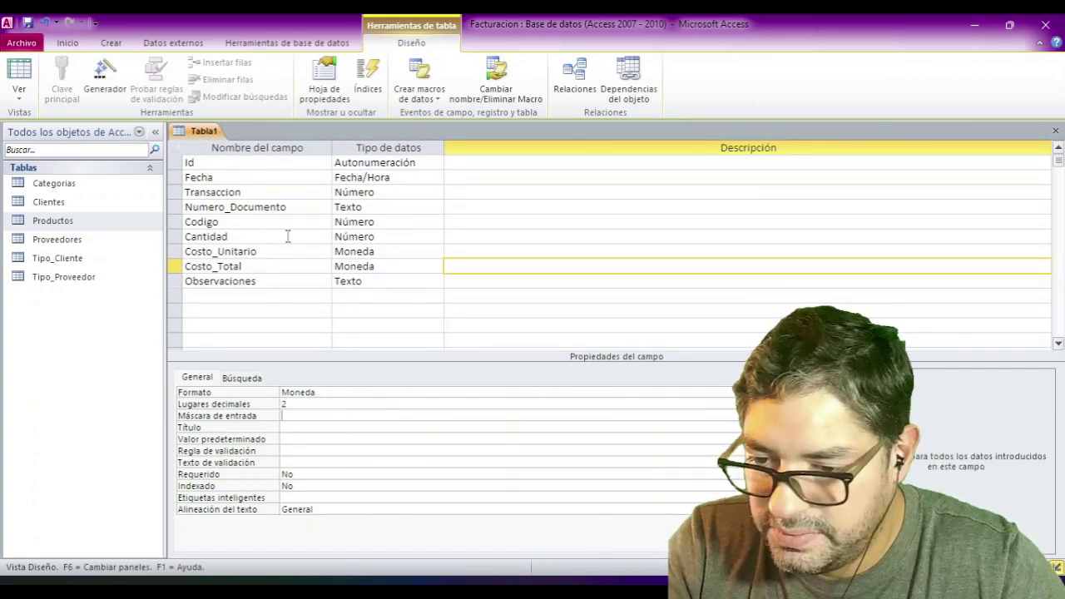
- Set the data type of the Observaciones field to Memo
{"action": "left_click", "coordinate": [375, 280]}
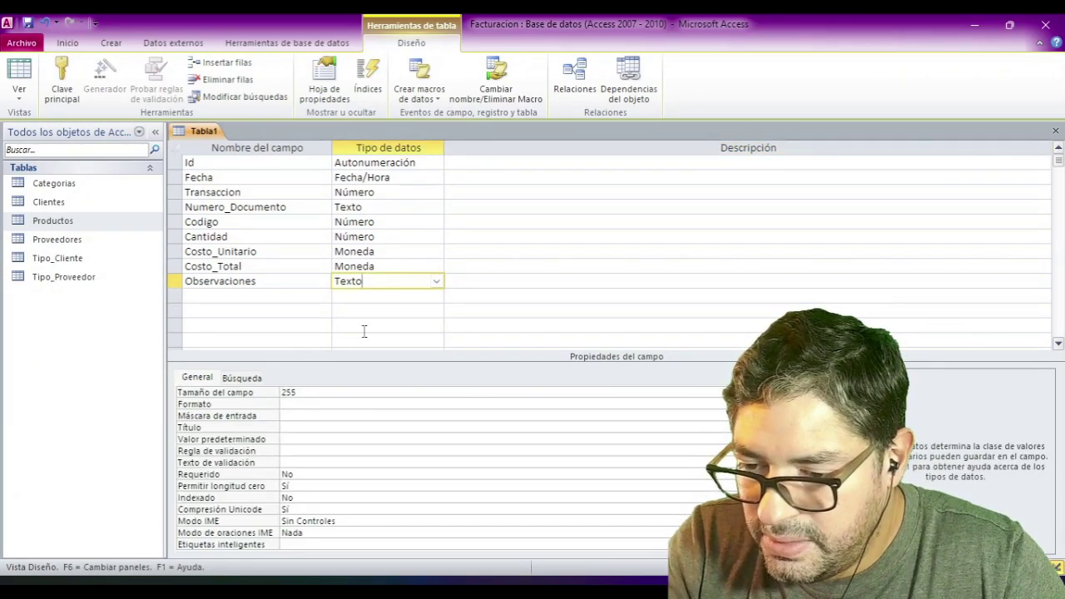
{"action": "left_click", "coordinate": [436, 281]}
{"action": "left_click", "coordinate": [368, 314]}
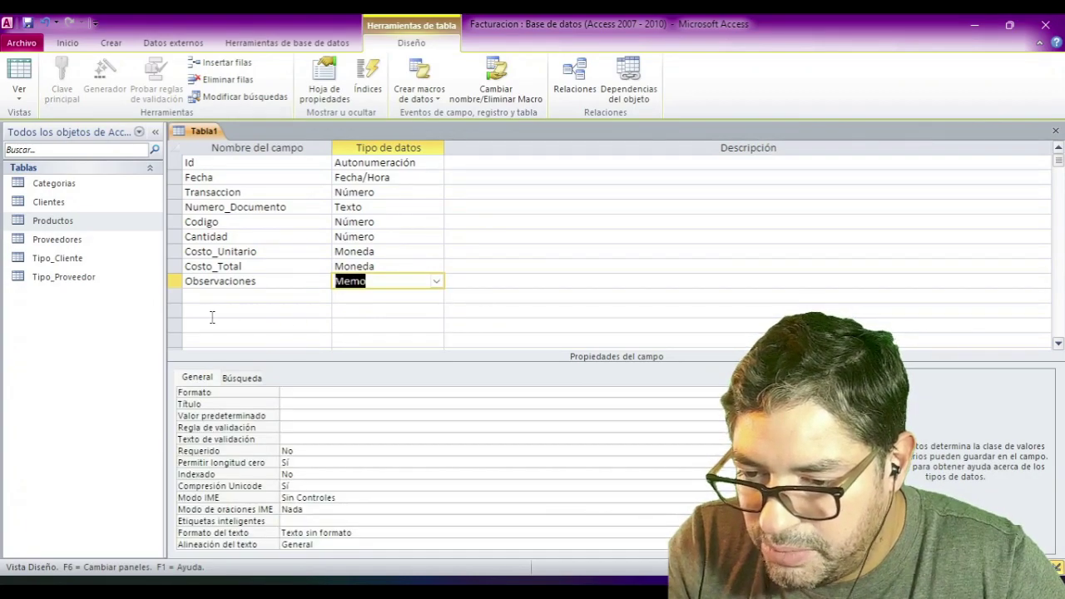
{"action": "left_click", "coordinate": [261, 280]}
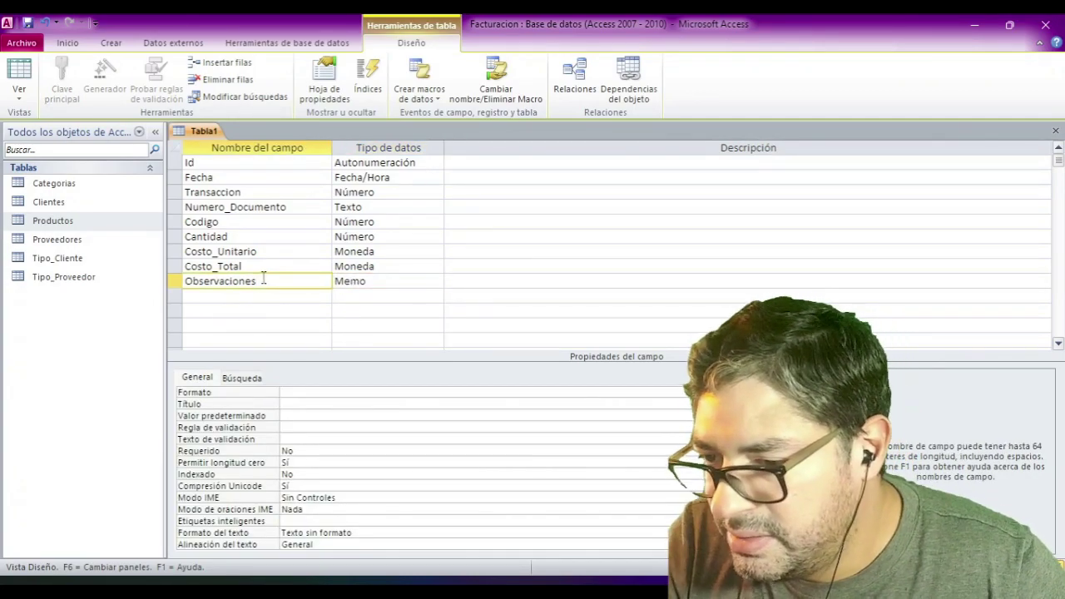
{"action": "left_click", "coordinate": [403, 281]}
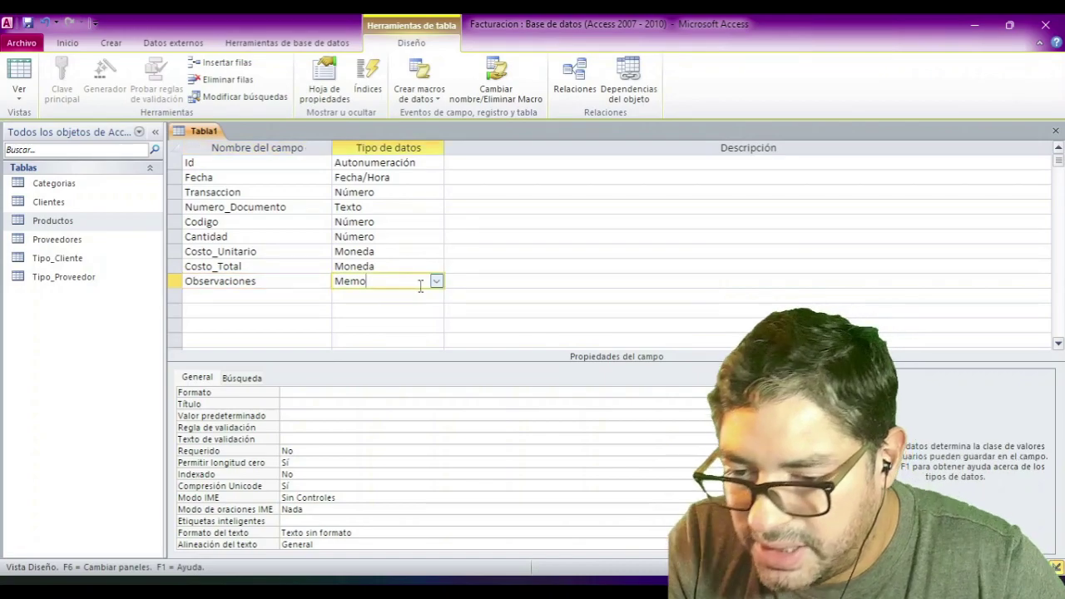
{"action": "left_click", "coordinate": [231, 236]}
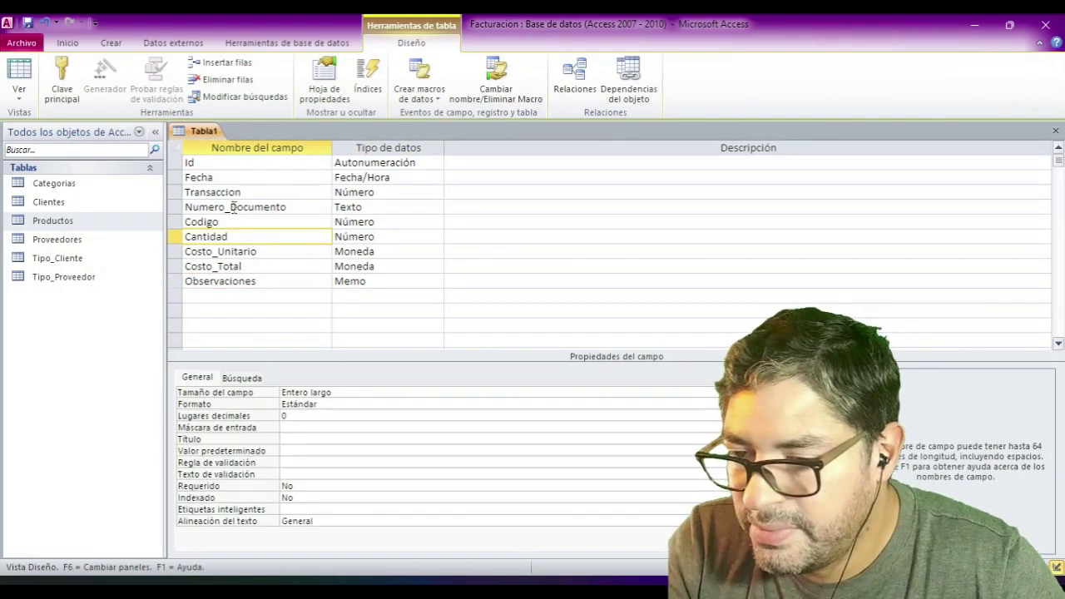
- Make the Id field the primary key of the transactions table
{"action": "left_click", "coordinate": [219, 164]}
{"action": "left_click", "coordinate": [62, 83]}
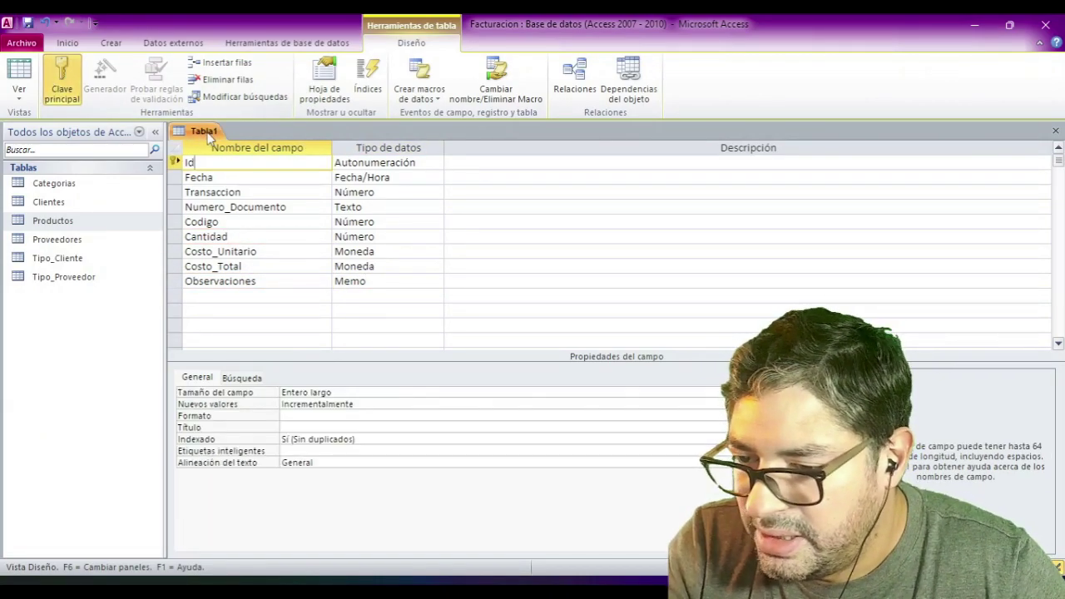
{"action": "left_click", "coordinate": [243, 177]}
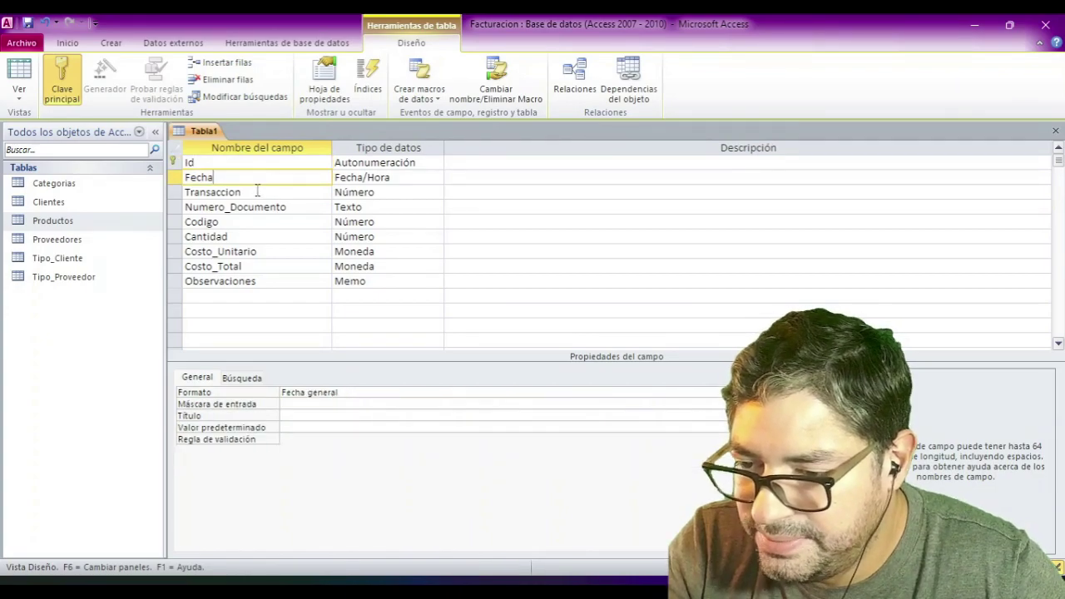
{"action": "left_click", "coordinate": [247, 192]}
{"action": "left_click", "coordinate": [266, 221]}
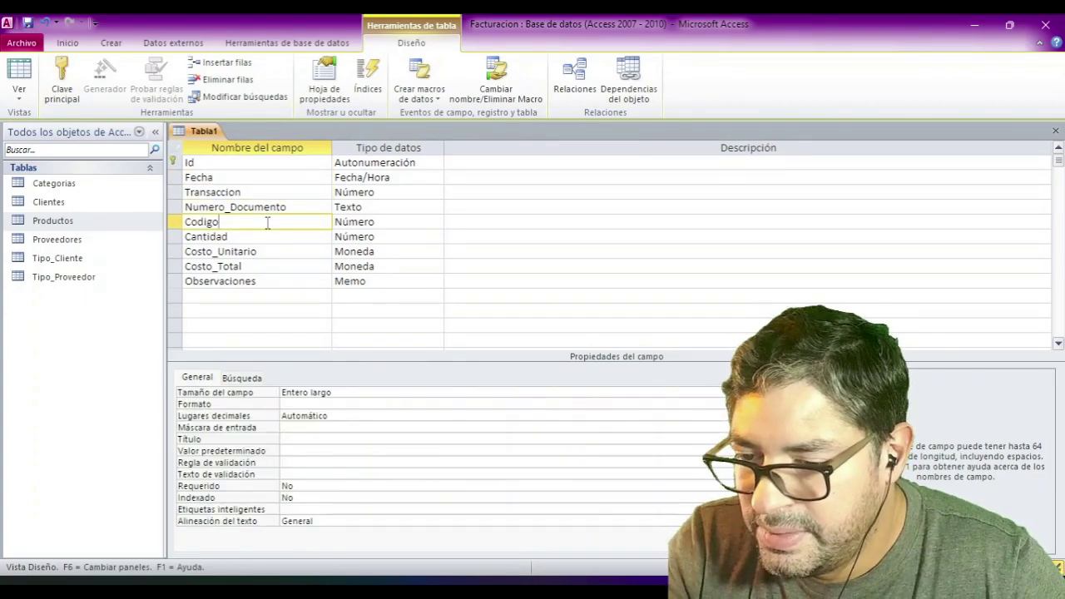
- Save the new table under the name Kardex
{"action": "left_click", "coordinate": [27, 23]}
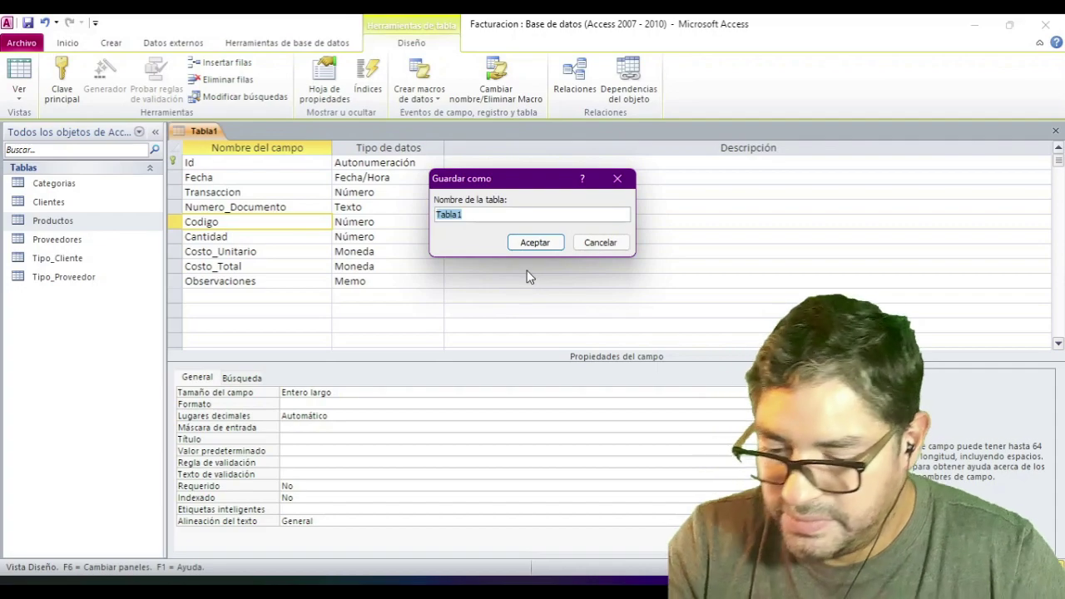
{"action": "type", "text": "Kardex"}
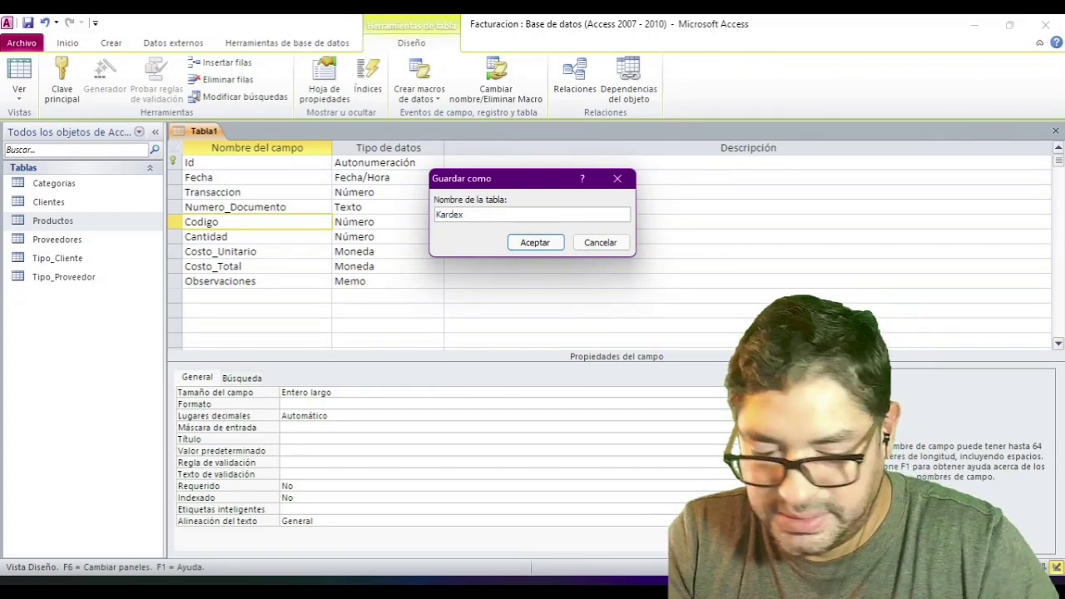
{"action": "key", "text": "Return"}
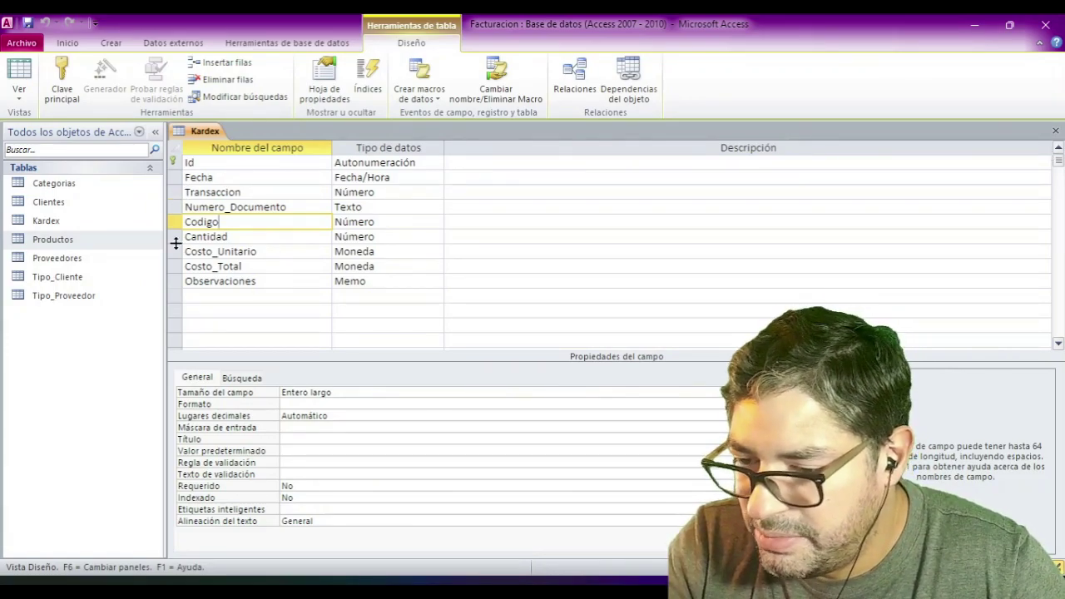
{"action": "left_click", "coordinate": [249, 270]}
{"action": "left_click", "coordinate": [236, 251]}
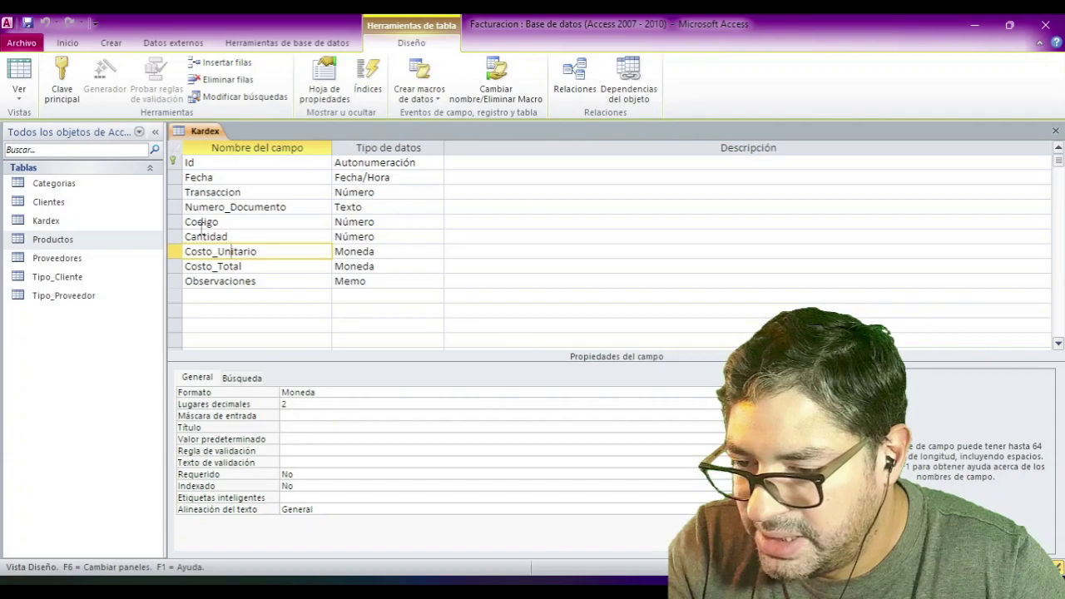
{"action": "left_click", "coordinate": [178, 221]}
{"action": "left_click", "coordinate": [70, 241]}
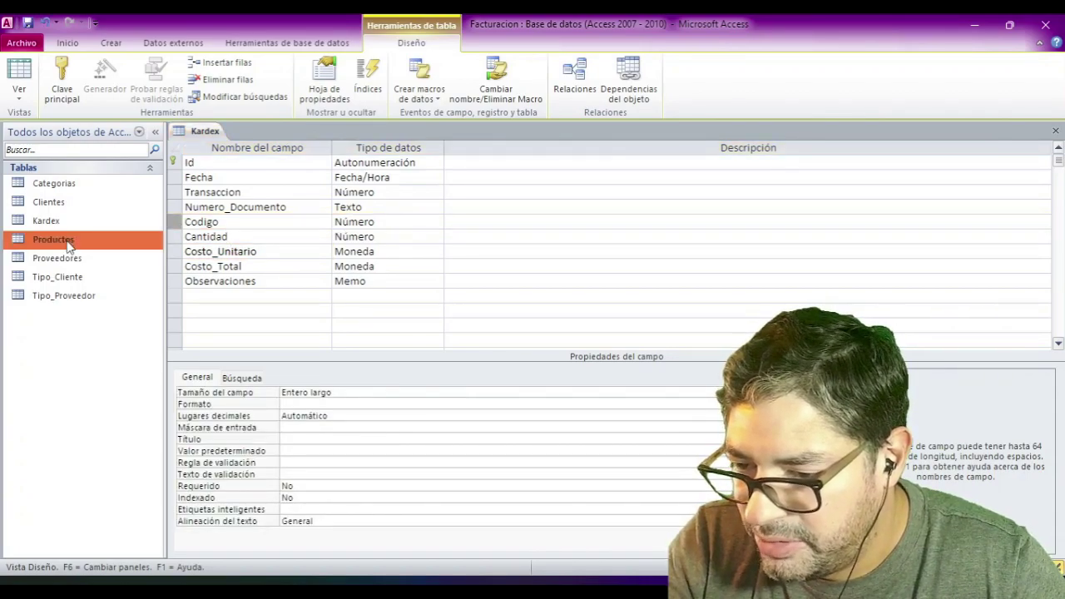
{"action": "left_click", "coordinate": [211, 192]}
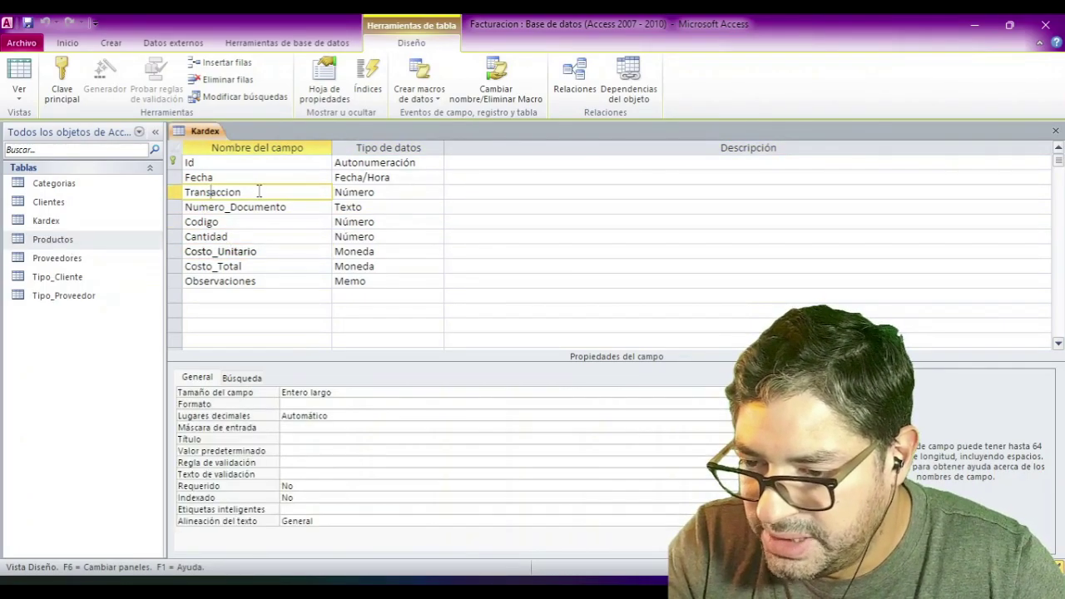
{"action": "left_click", "coordinate": [184, 191]}
{"action": "left_click", "coordinate": [175, 192]}
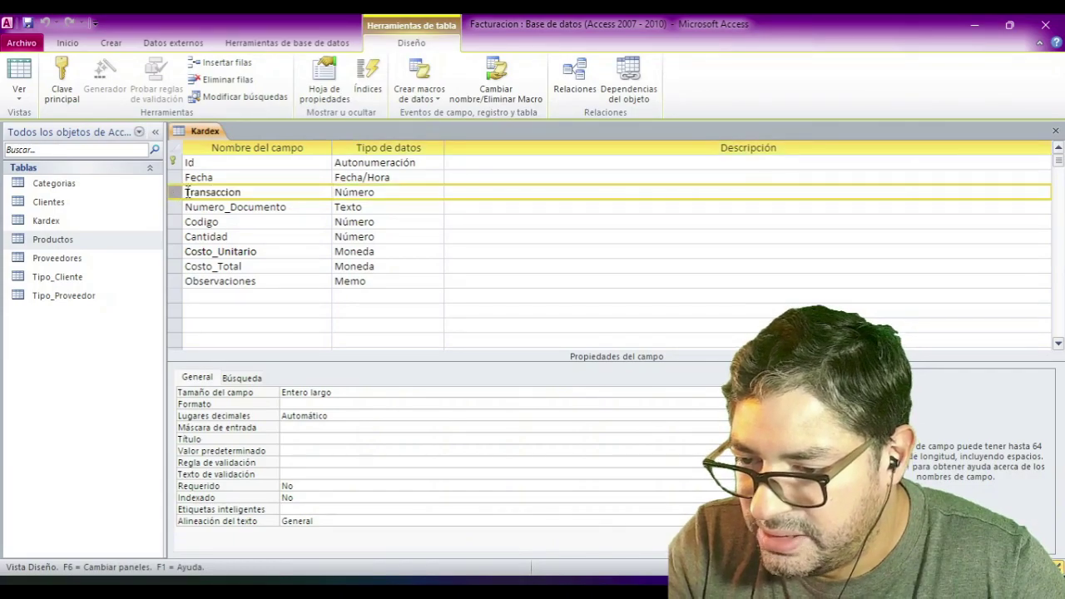
- Close the Kardex table and design a new table with the fields Id, Nombre and Signo
{"action": "left_click", "coordinate": [1055, 130]}
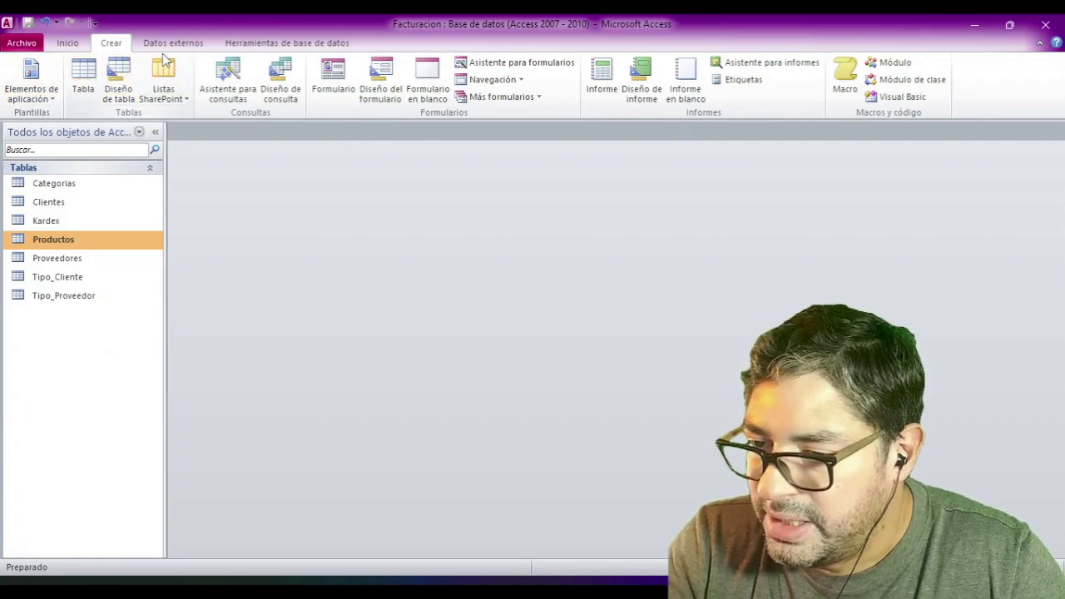
{"action": "left_click", "coordinate": [116, 83]}
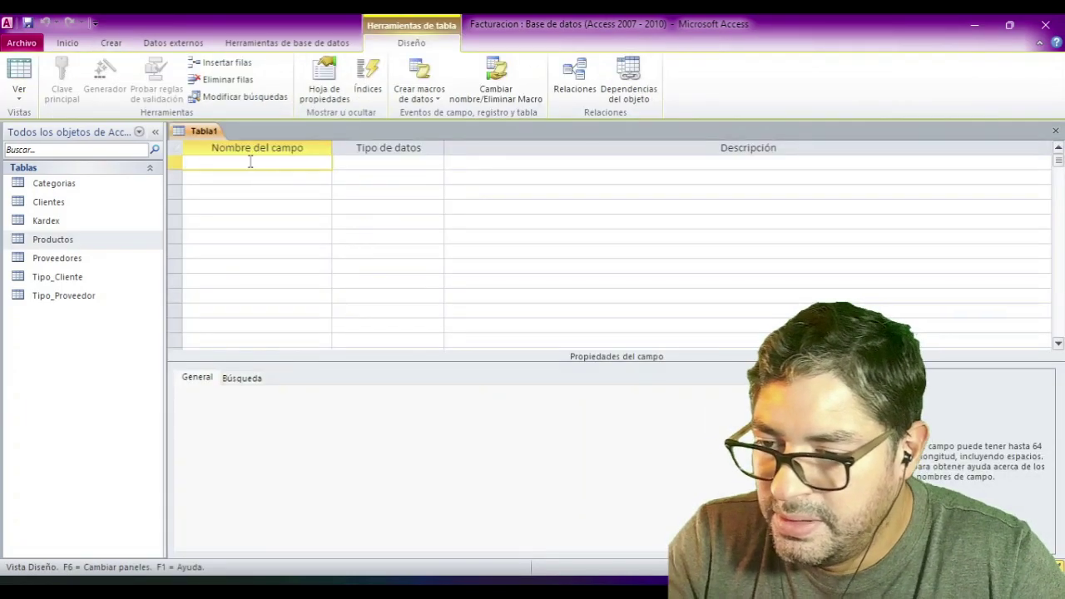
{"action": "type", "text": "Id"}
{"action": "key", "text": "Down"}
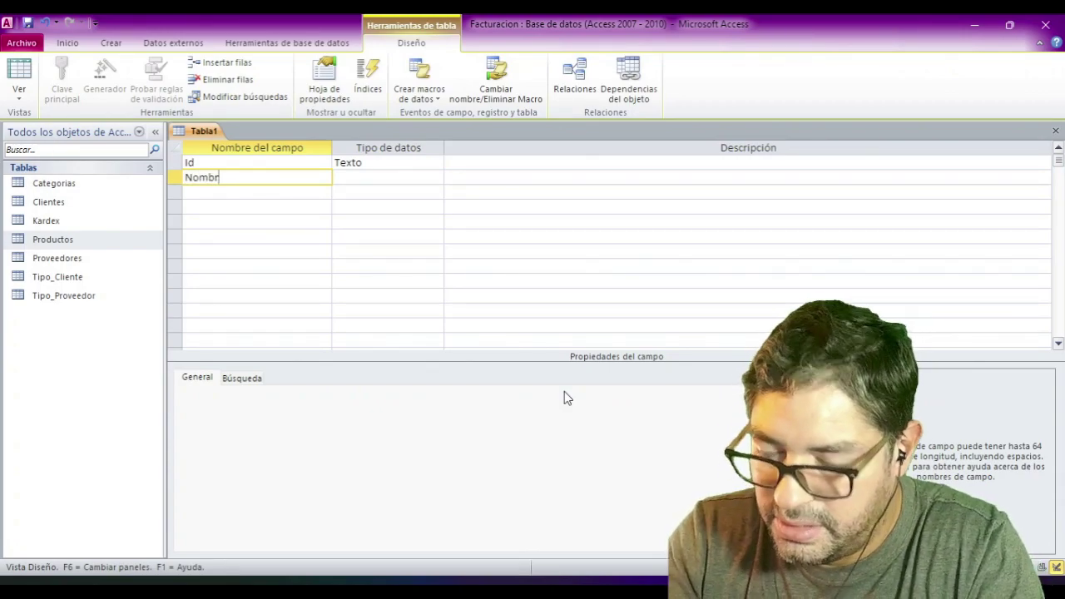
{"action": "key", "text": "Down"}
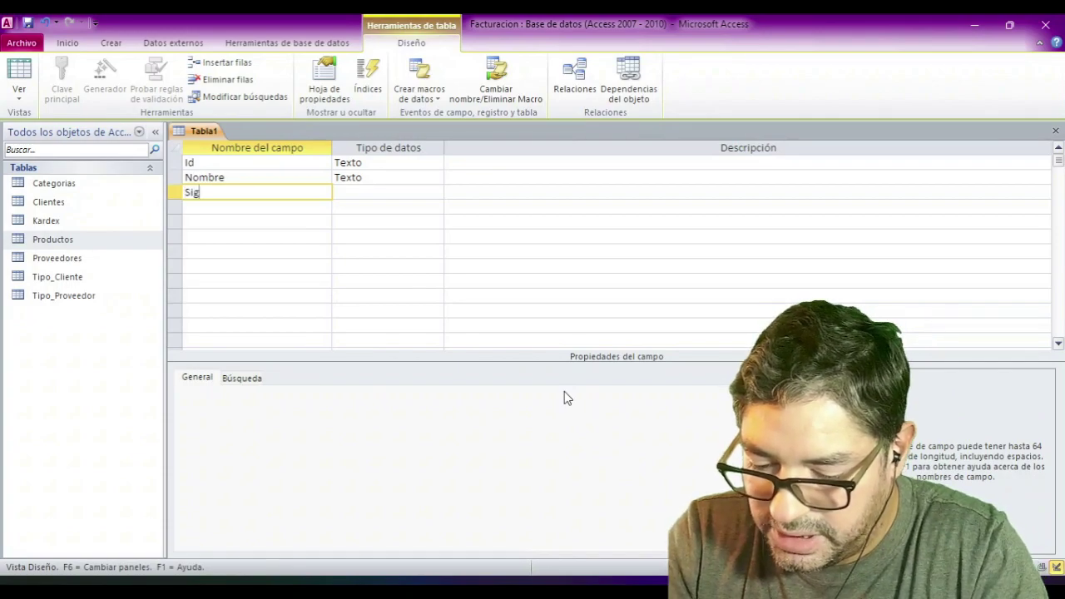
{"action": "key", "text": "Down"}
{"action": "key", "text": "Up"}
{"action": "key", "text": "Up"}
{"action": "key", "text": "Down"}
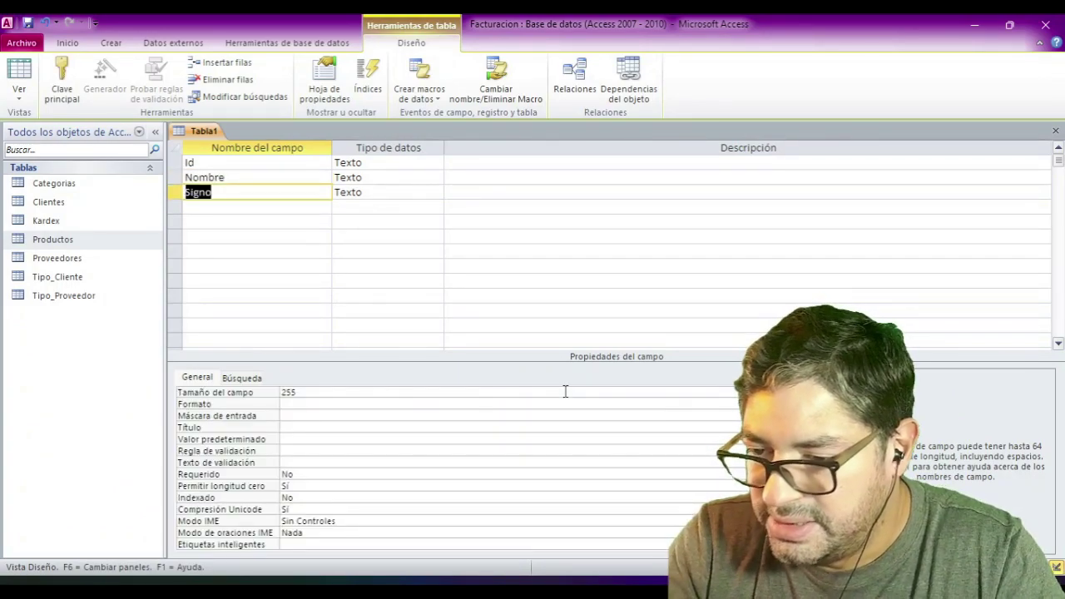
{"action": "left_click", "coordinate": [176, 194]}
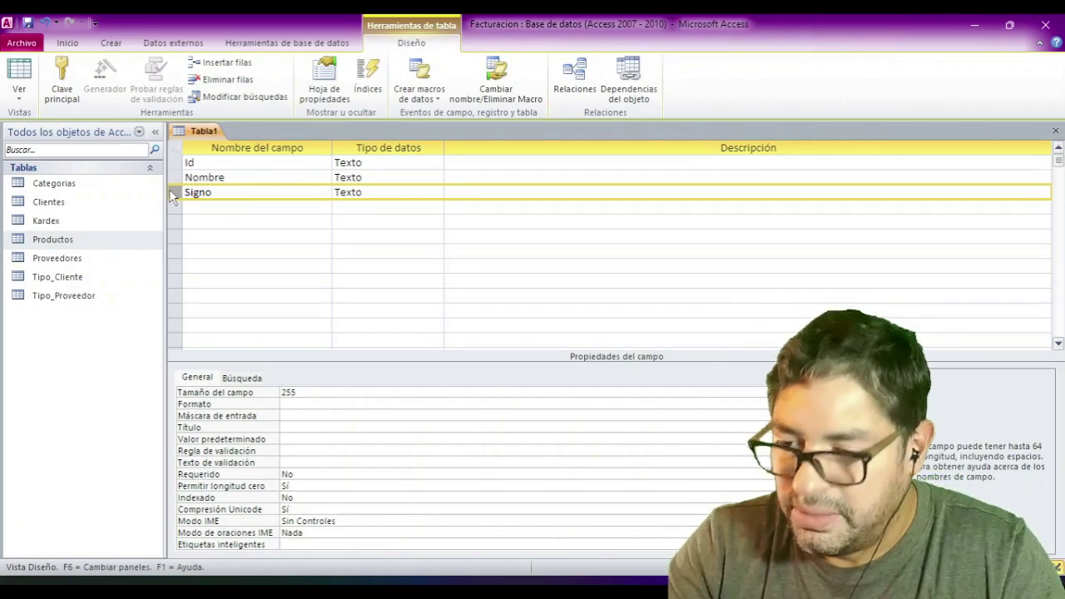
{"action": "left_click", "coordinate": [244, 191]}
{"action": "left_click", "coordinate": [377, 188]}
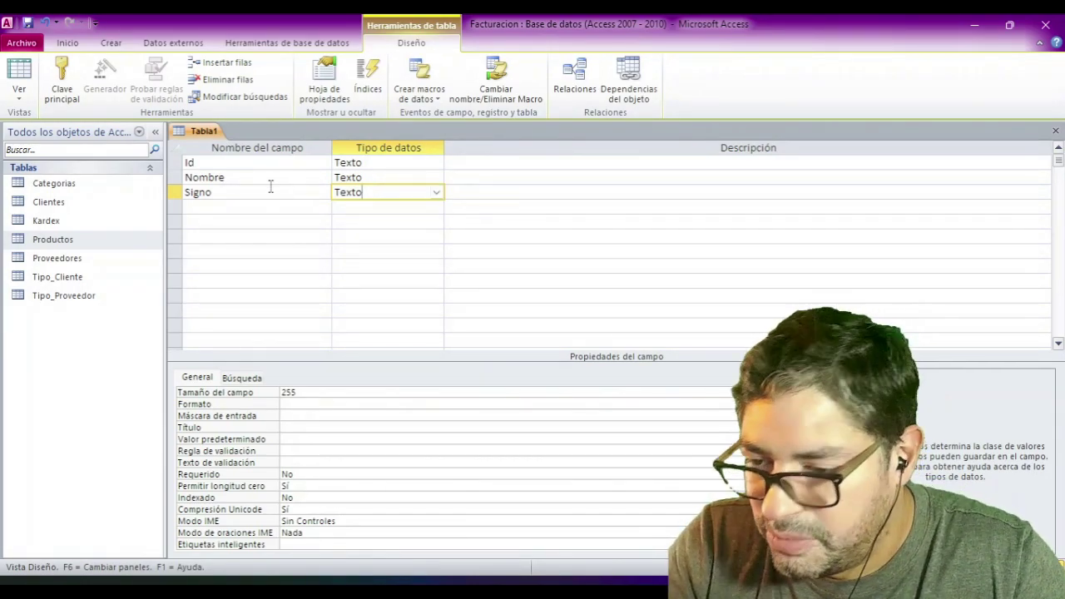
{"action": "left_click", "coordinate": [230, 176]}
{"action": "left_click", "coordinate": [206, 193]}
- Open the Kardex table and compare its Transaccion, Cantidad and Costo_Total columns with the new table's Signo field, closing Kardex when finished
{"action": "double_click", "coordinate": [46, 221]}
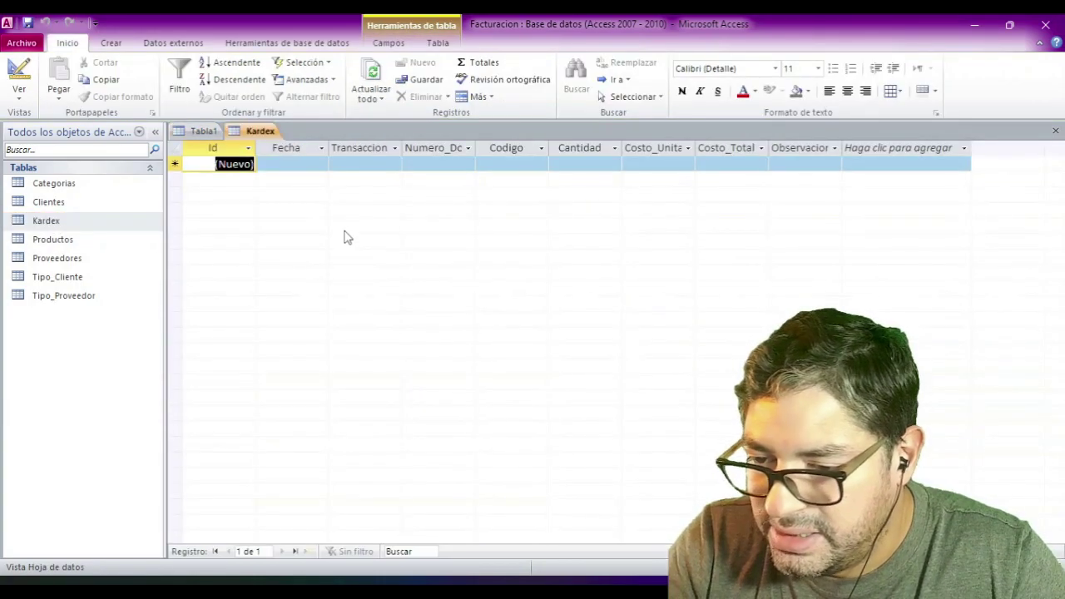
{"action": "left_click", "coordinate": [203, 131]}
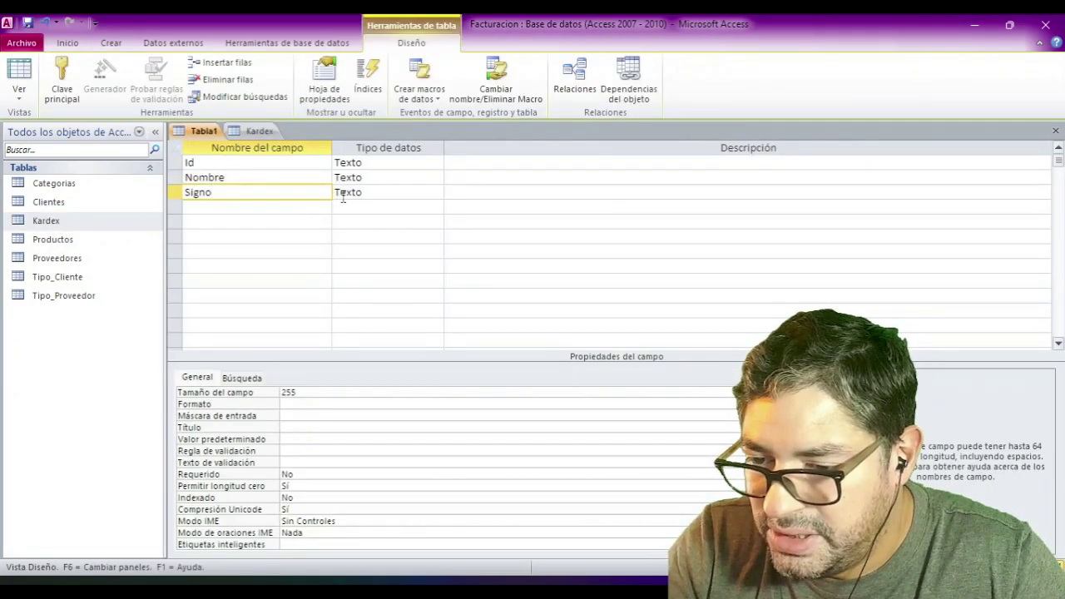
{"action": "left_click", "coordinate": [366, 193]}
{"action": "left_click", "coordinate": [260, 131]}
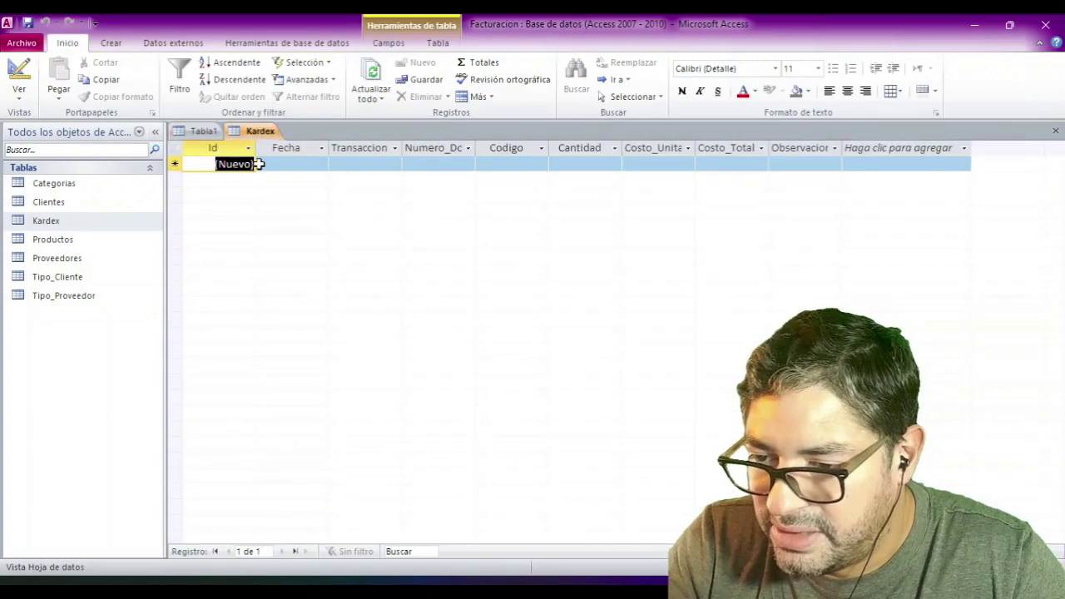
{"action": "left_click", "coordinate": [364, 148]}
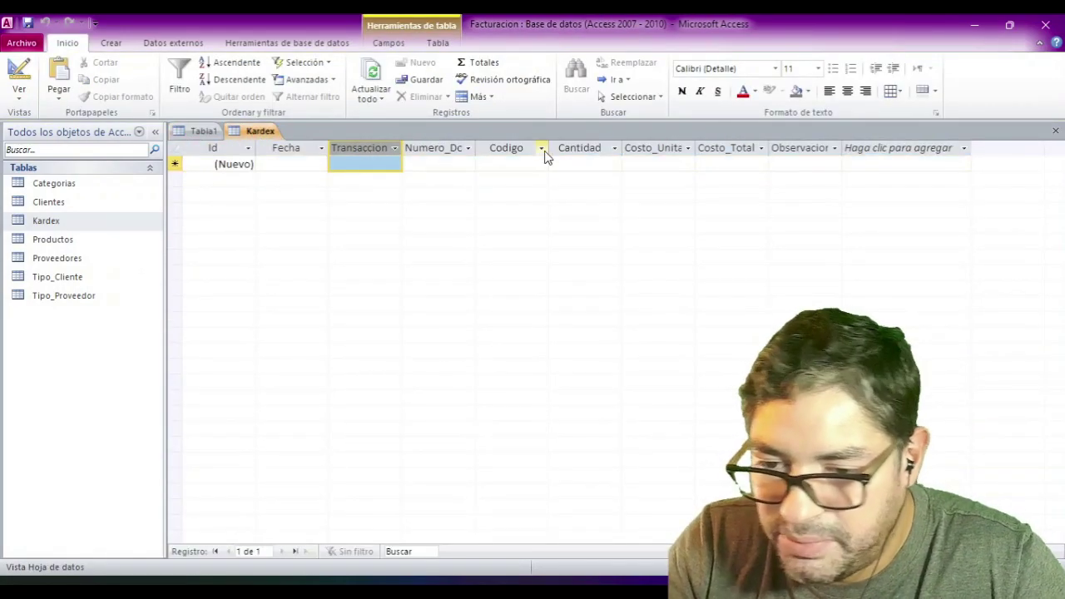
{"action": "left_click", "coordinate": [594, 150]}
{"action": "left_click", "coordinate": [585, 163]}
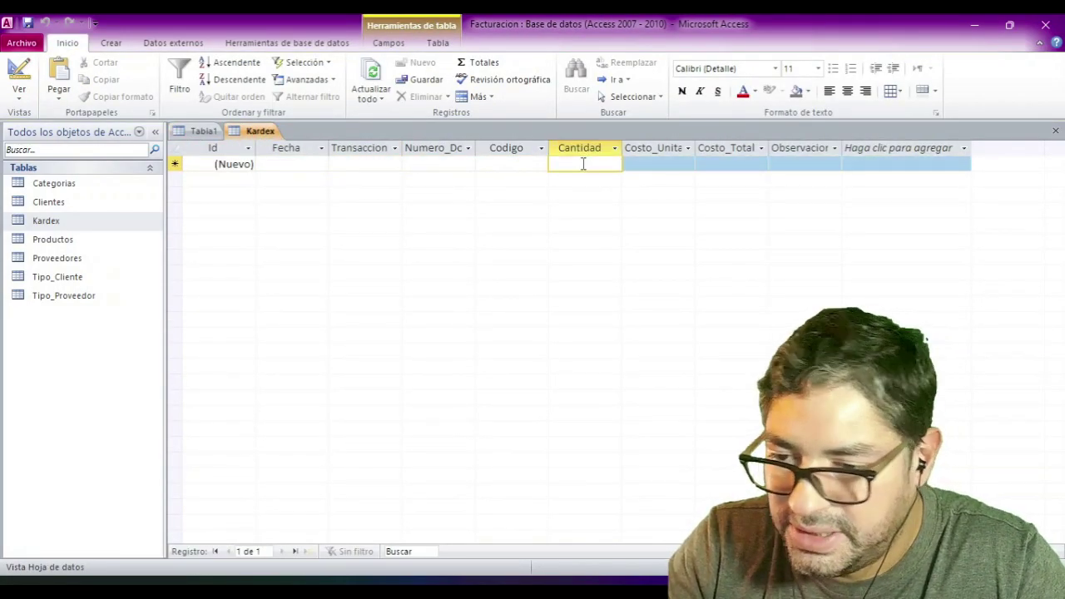
{"action": "left_click", "coordinate": [202, 131]}
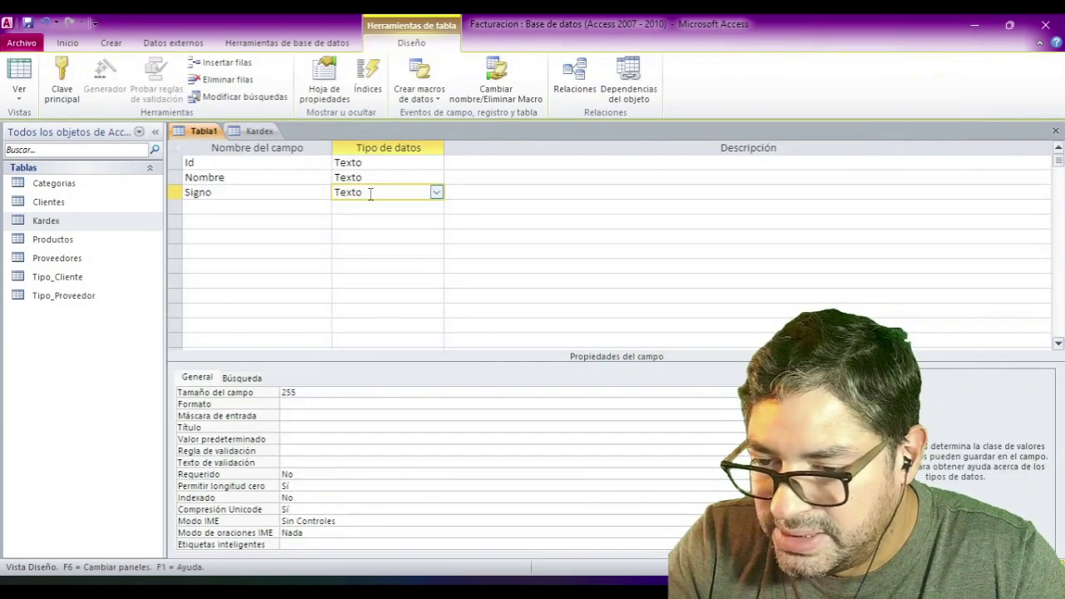
{"action": "left_click", "coordinate": [212, 192]}
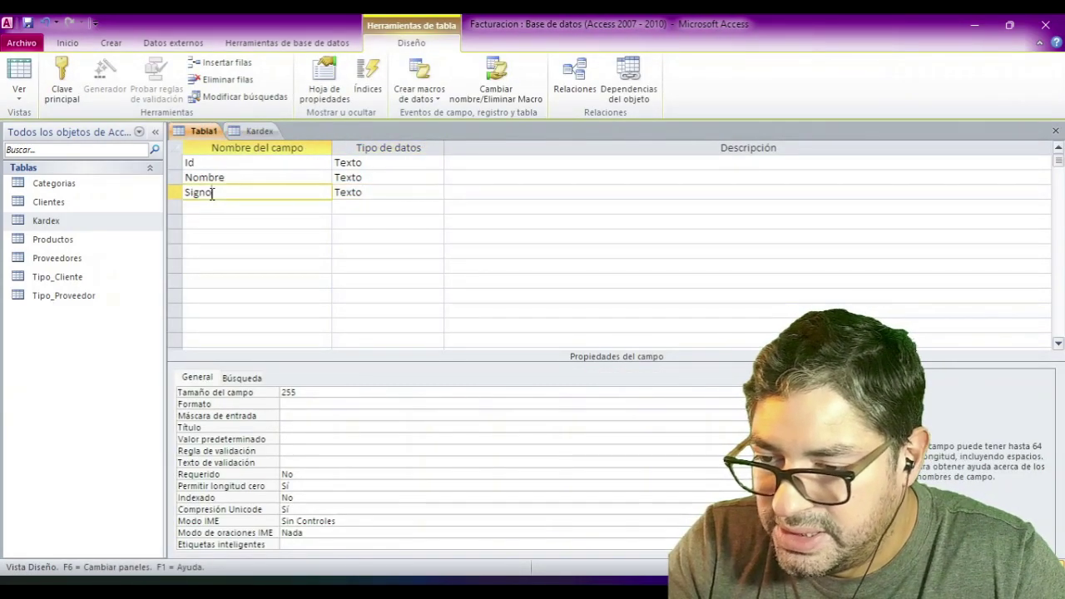
{"action": "left_click", "coordinate": [288, 162]}
{"action": "left_click", "coordinate": [263, 178]}
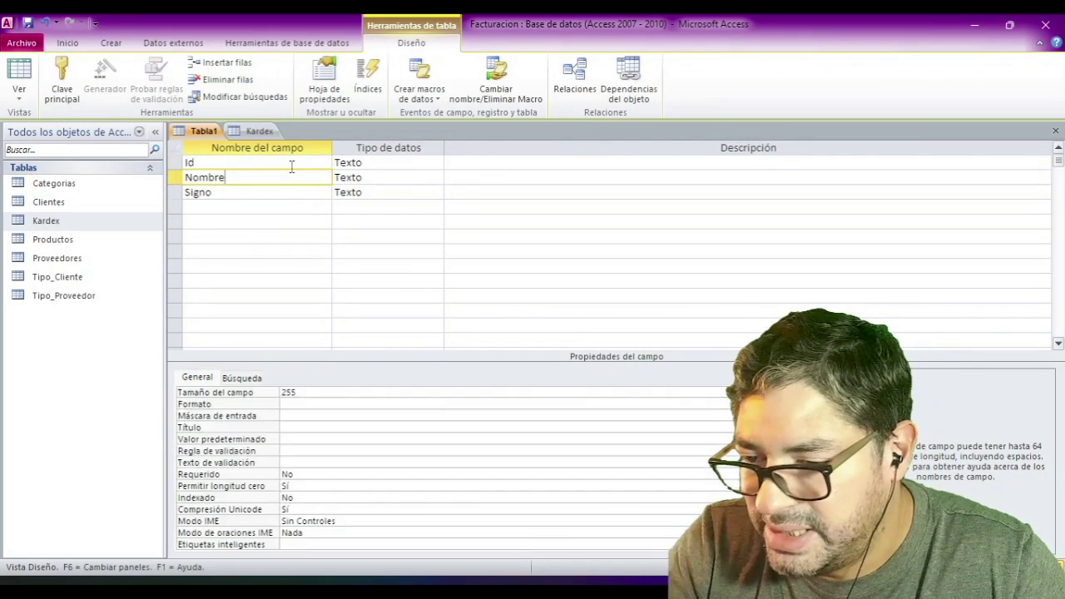
{"action": "left_click", "coordinate": [259, 130]}
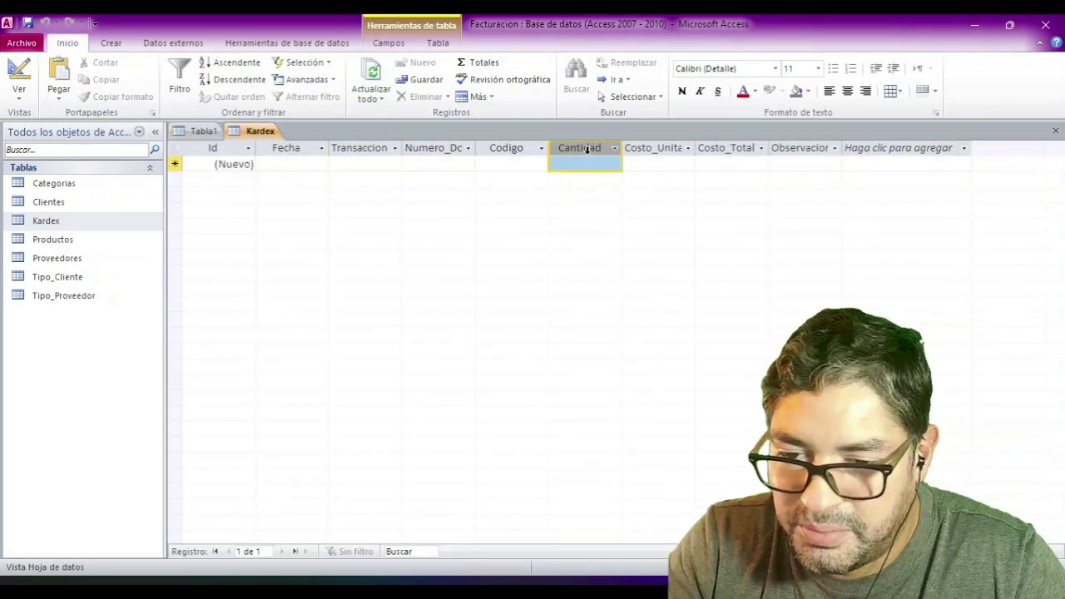
{"action": "left_click", "coordinate": [729, 147]}
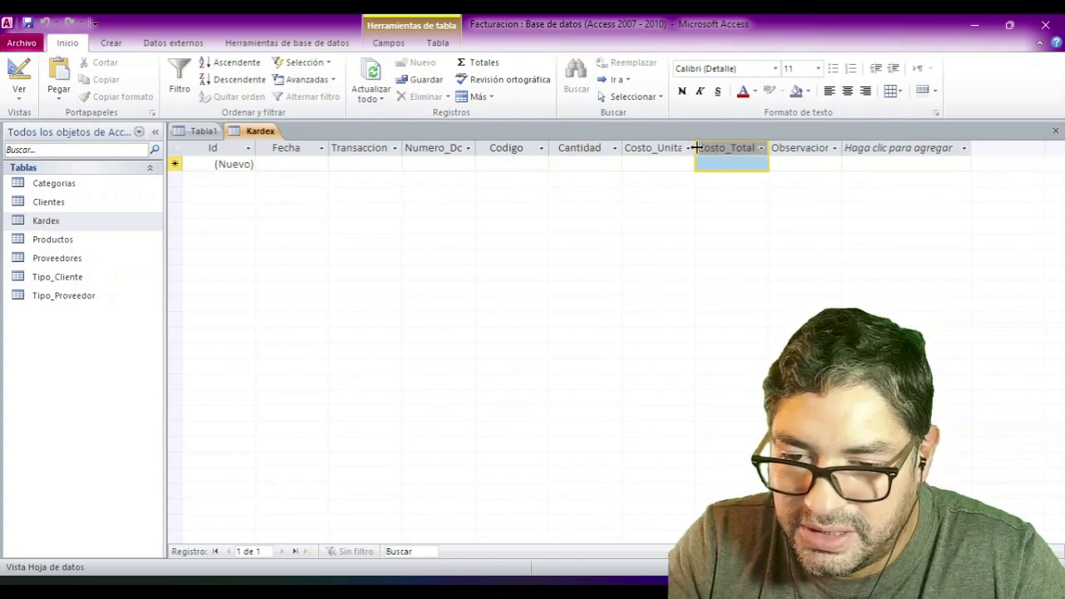
{"action": "left_click", "coordinate": [574, 163]}
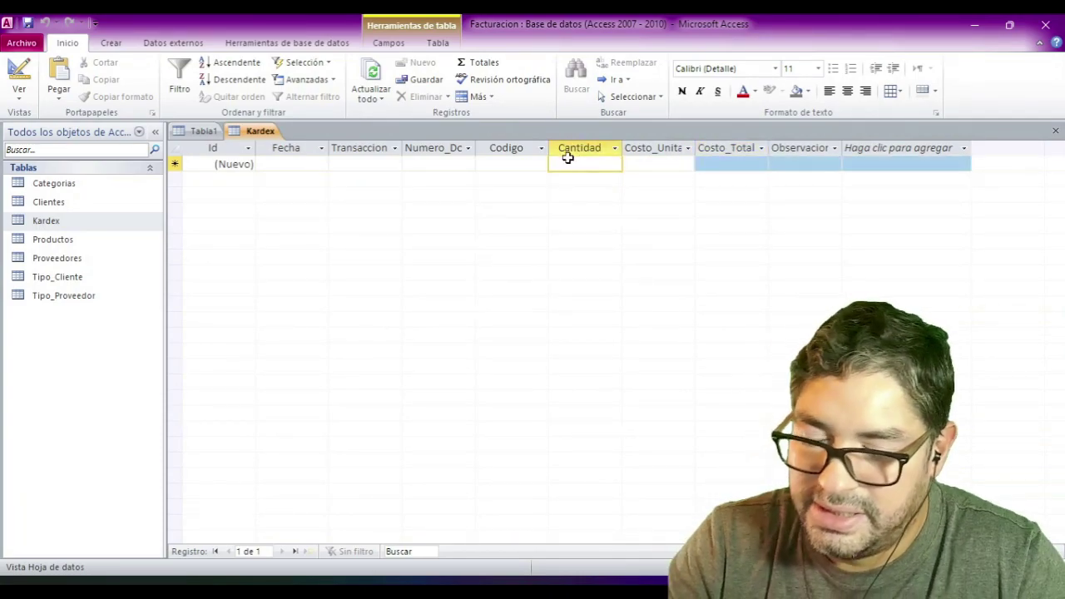
{"action": "left_click", "coordinate": [1054, 131]}
- Make the Id field the primary key of the new table containing Nombre and Signo
{"action": "left_click", "coordinate": [237, 162]}
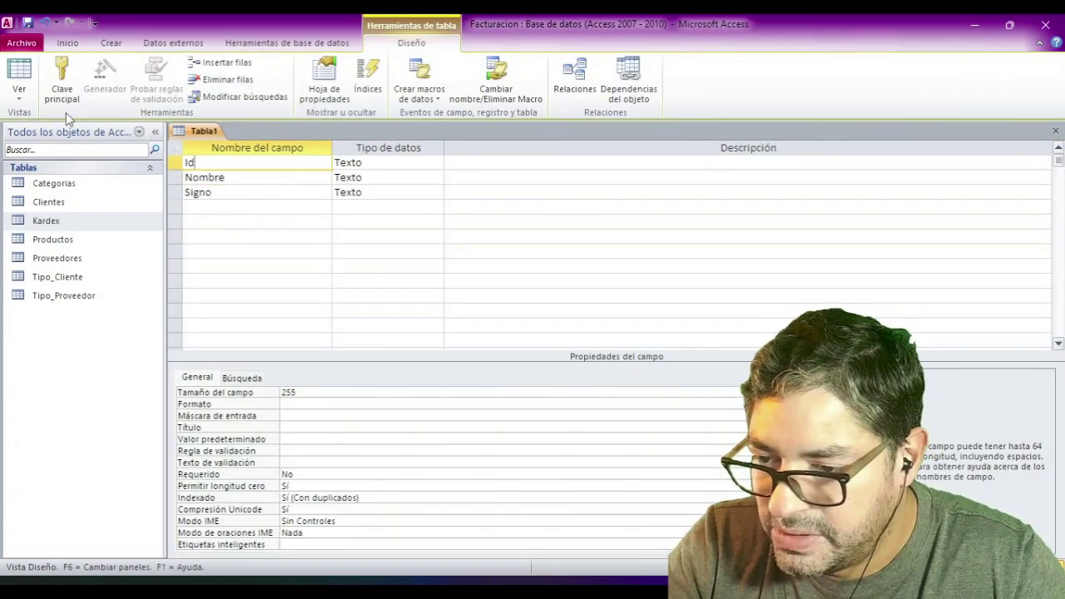
{"action": "left_click", "coordinate": [61, 83]}
- Try Autonumeración as the Id field's data type and set it back to Texto
{"action": "left_click", "coordinate": [427, 166]}
{"action": "left_click", "coordinate": [436, 162]}
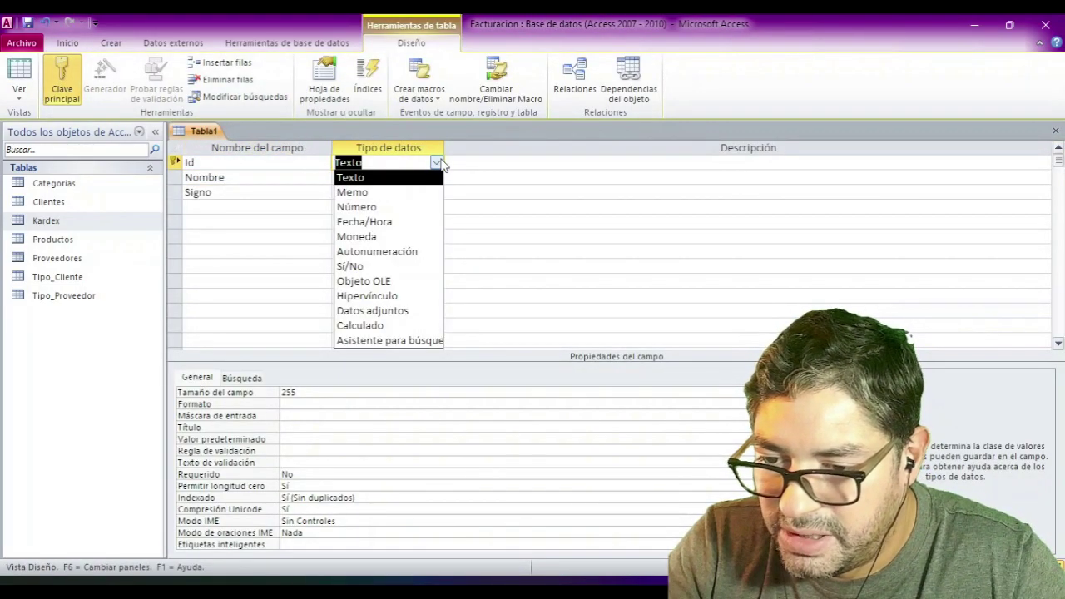
{"action": "left_click", "coordinate": [358, 252]}
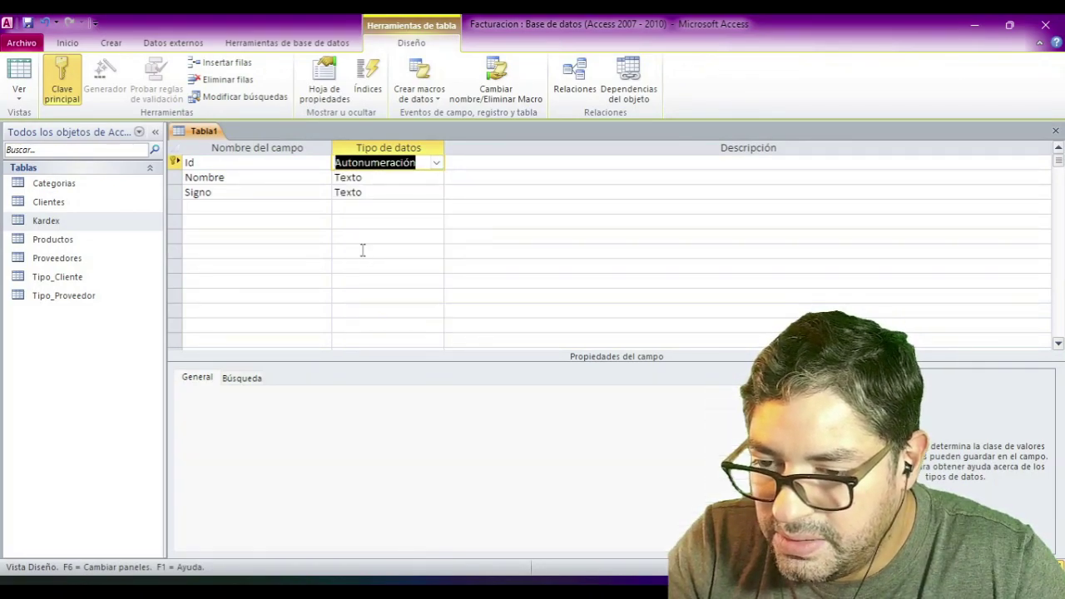
{"action": "left_click", "coordinate": [436, 164]}
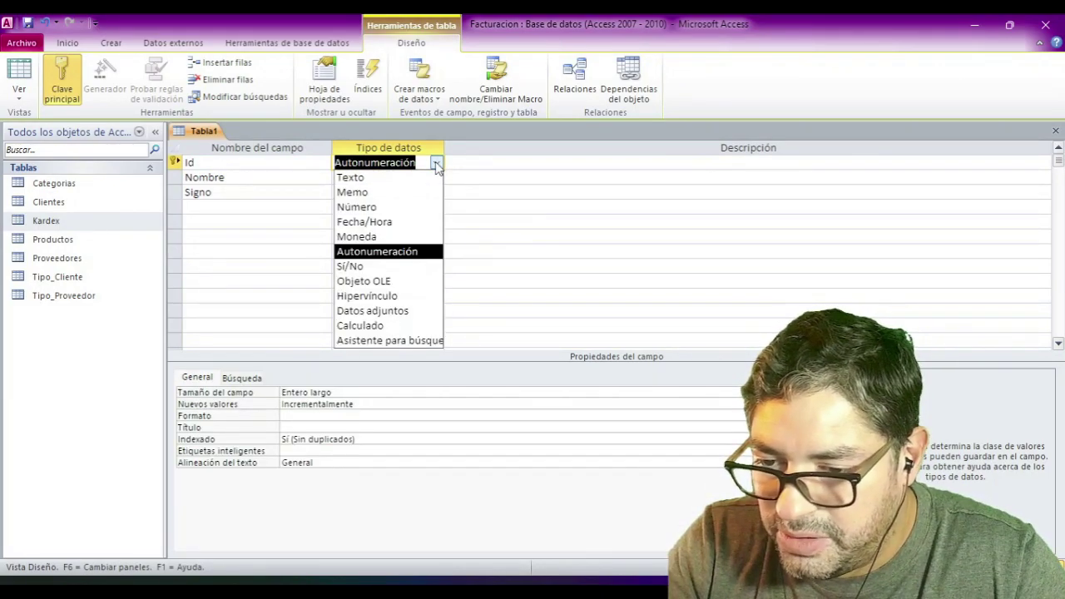
{"action": "left_click", "coordinate": [369, 178]}
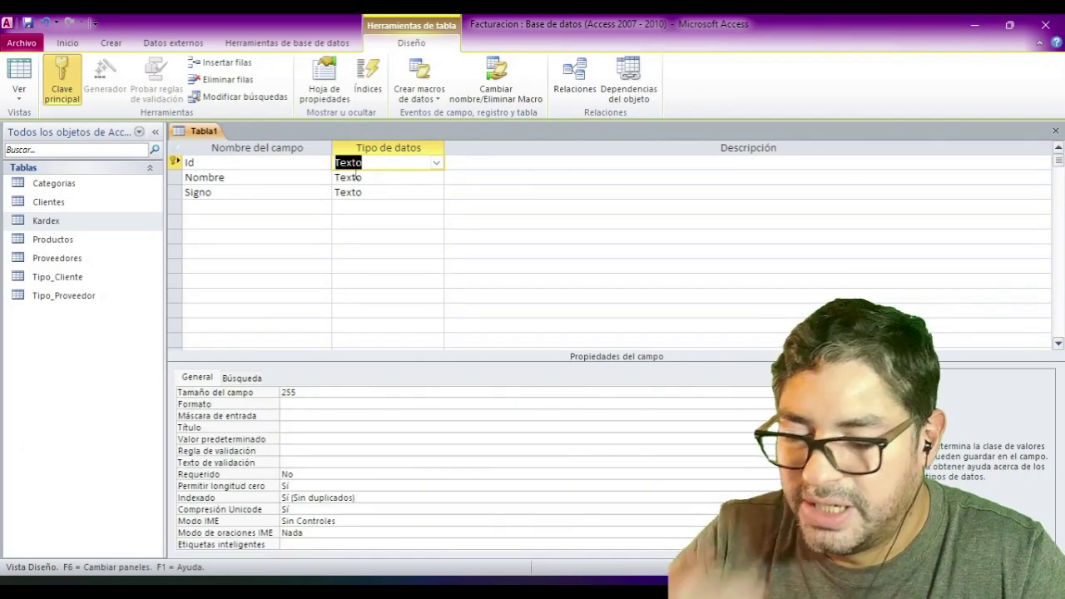
- Set the field size of the Id field to 5 characters
{"action": "double_click", "coordinate": [313, 392]}
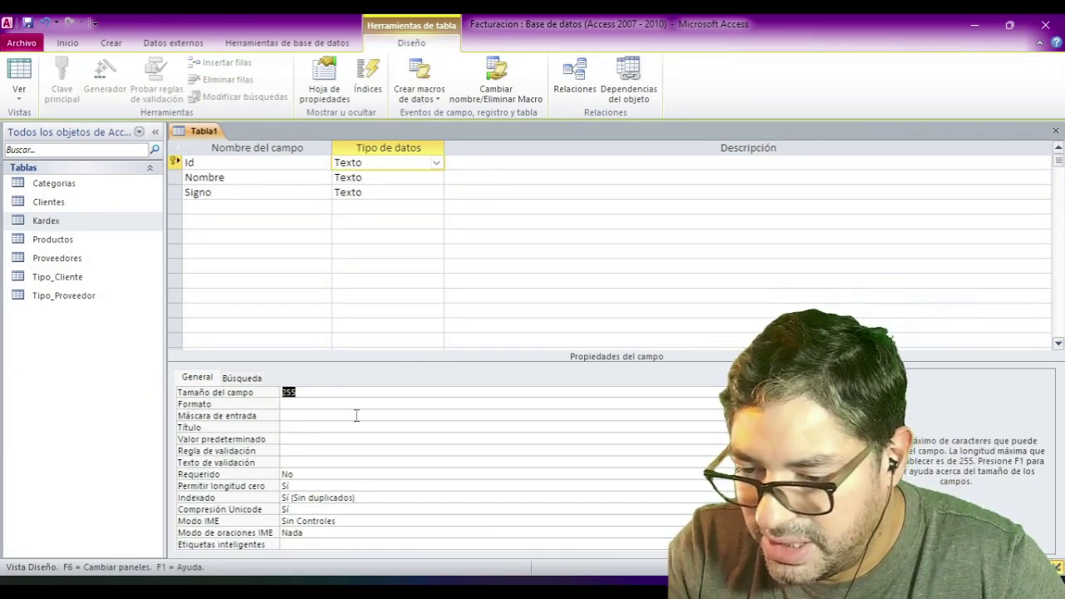
{"action": "key", "text": "Return"}
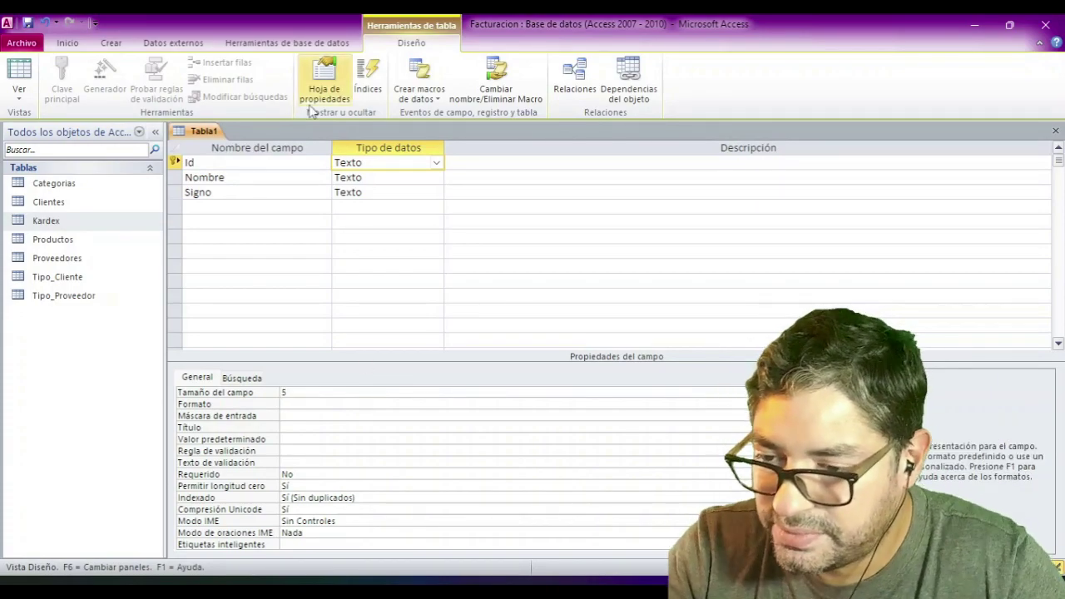
{"action": "left_click", "coordinate": [378, 178]}
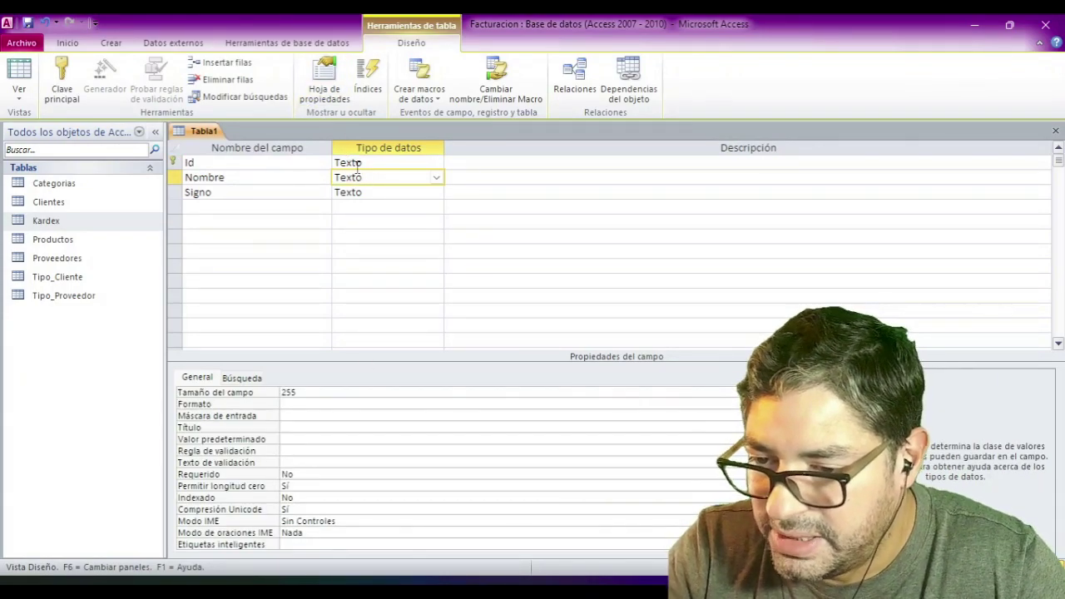
{"action": "left_click", "coordinate": [359, 163]}
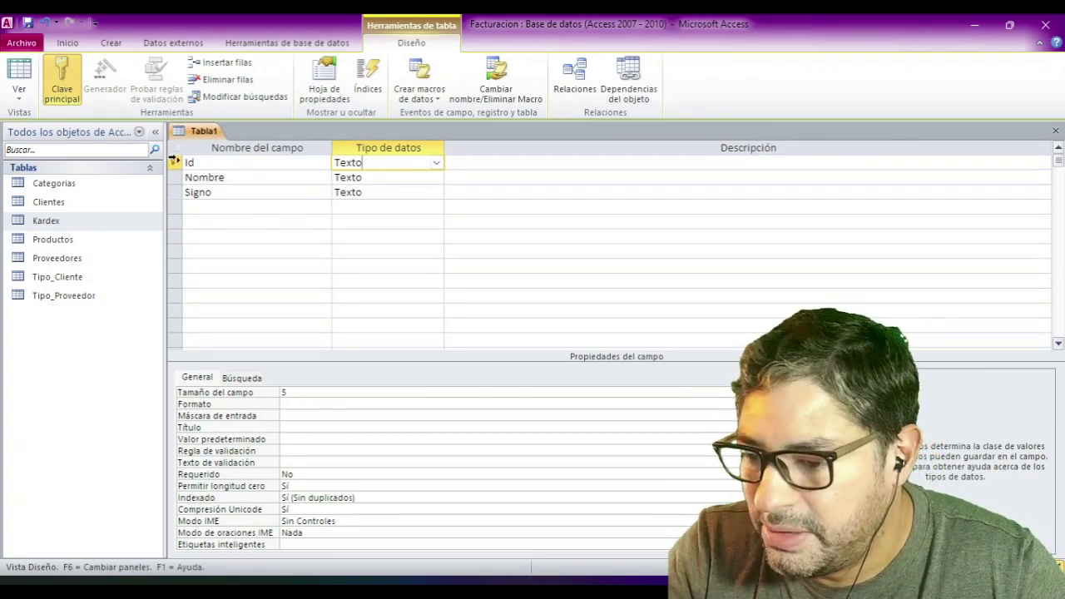
- Set the field size to 150 for the Nombre field and to 1 for the Signo field
{"action": "left_click", "coordinate": [382, 176]}
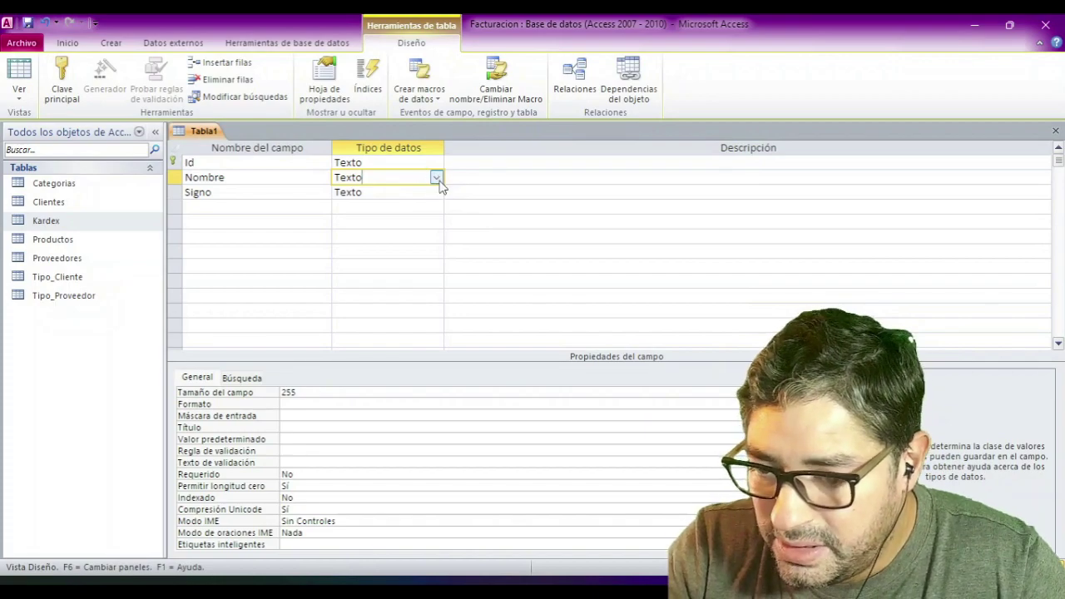
{"action": "left_click", "coordinate": [267, 388]}
{"action": "type", "text": "150"}
{"action": "key", "text": "Return"}
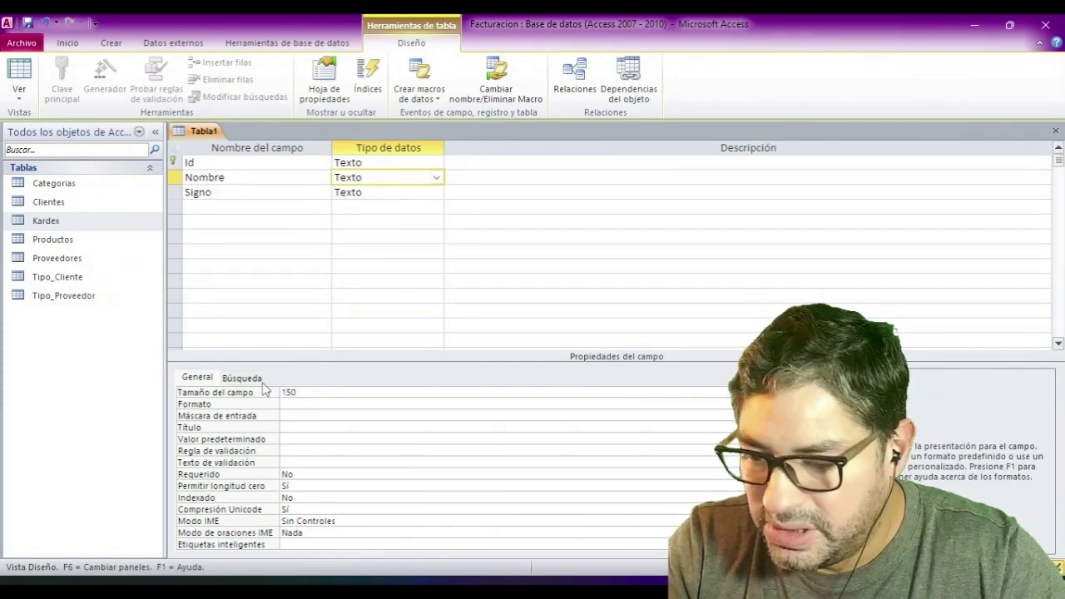
{"action": "left_click", "coordinate": [430, 192]}
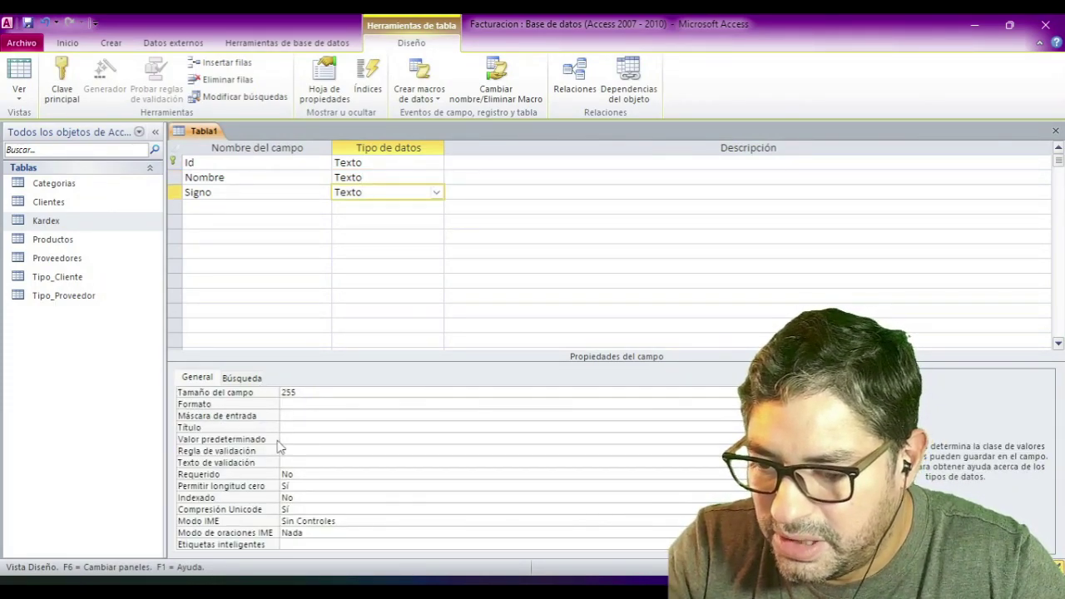
{"action": "left_click", "coordinate": [275, 390]}
{"action": "type", "text": "1"}
{"action": "key", "text": "Return"}
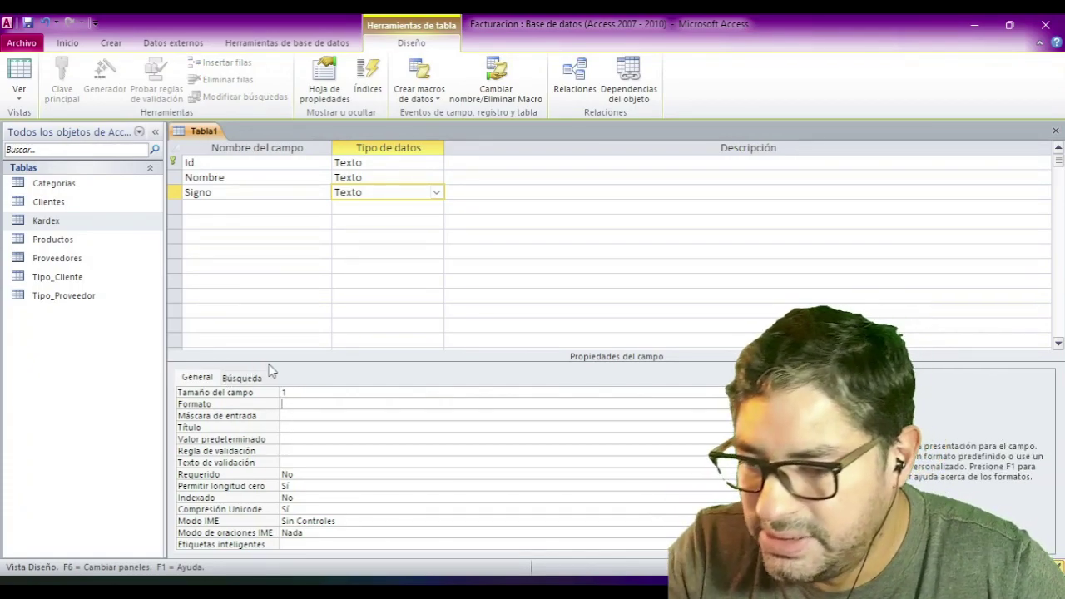
- Save the new table as Transacciones_Kardex and close it
{"action": "left_click", "coordinate": [27, 22]}
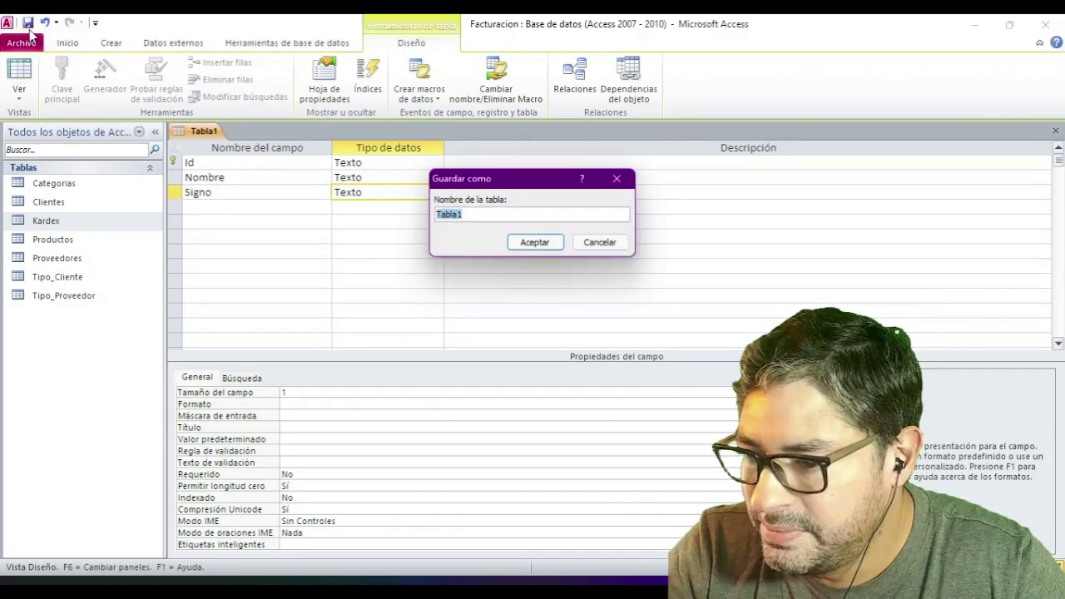
{"action": "type", "text": "Transacciones_Kardex"}
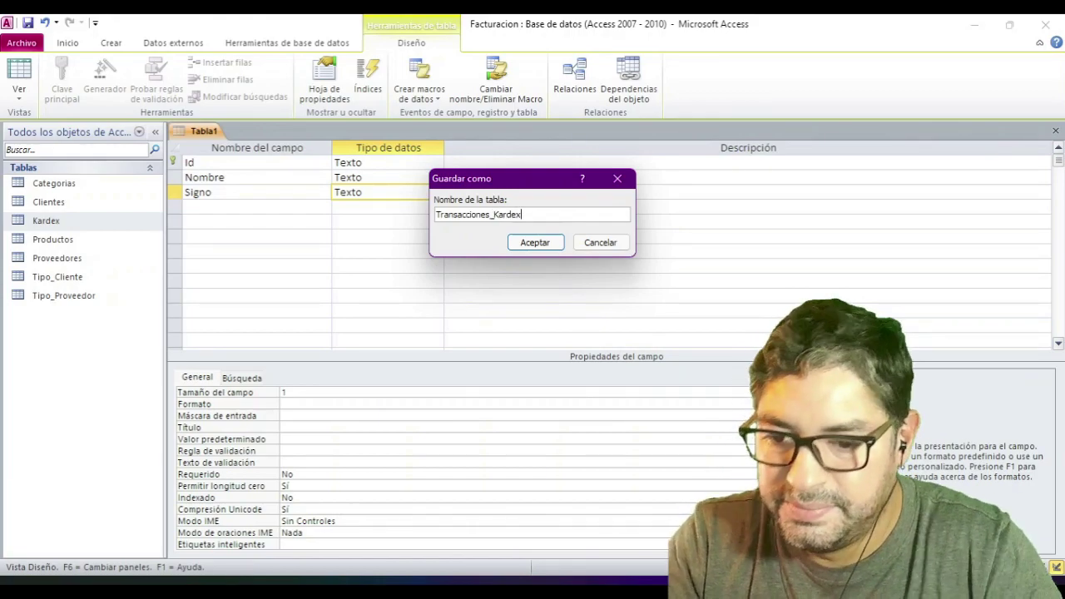
{"action": "left_click", "coordinate": [535, 242]}
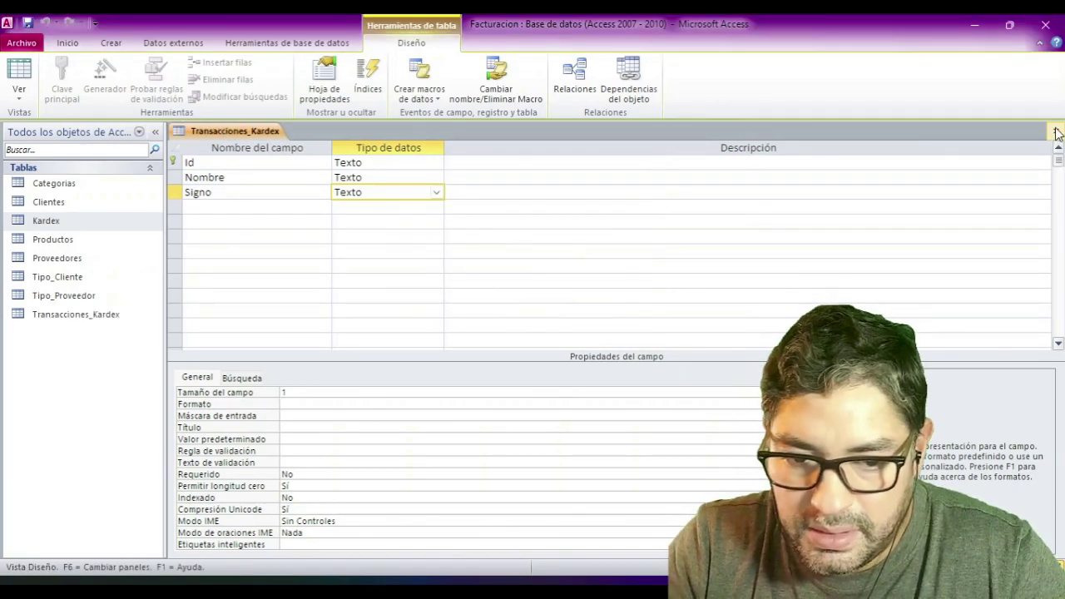
{"action": "left_click", "coordinate": [1055, 131]}
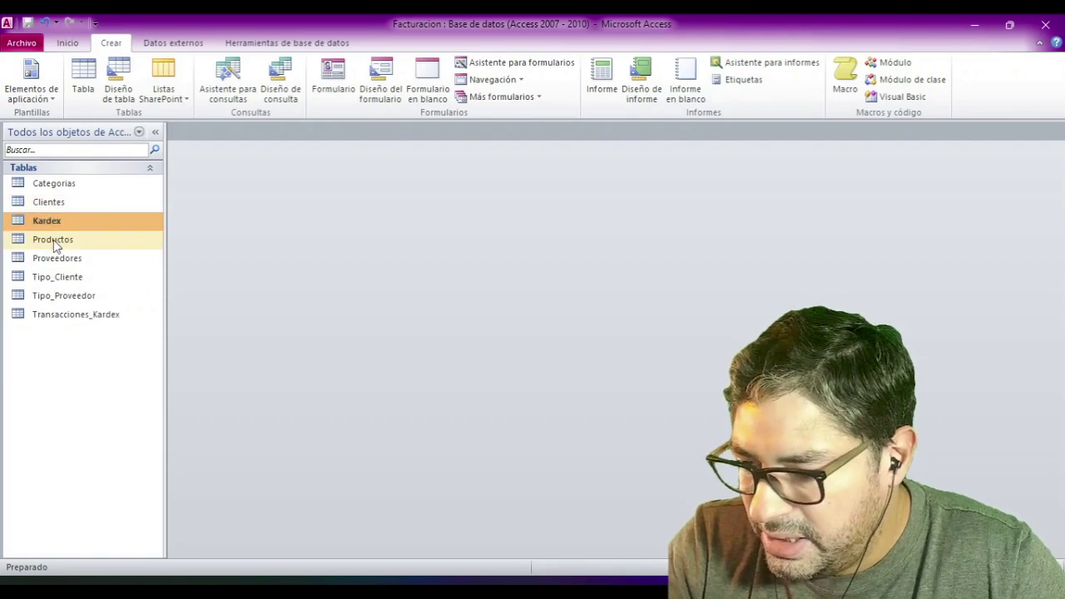
- Reopen the Transacciones_Kardex table in design view to check the Id field's type and size, and close it
{"action": "left_click", "coordinate": [52, 317]}
{"action": "right_click", "coordinate": [52, 321]}
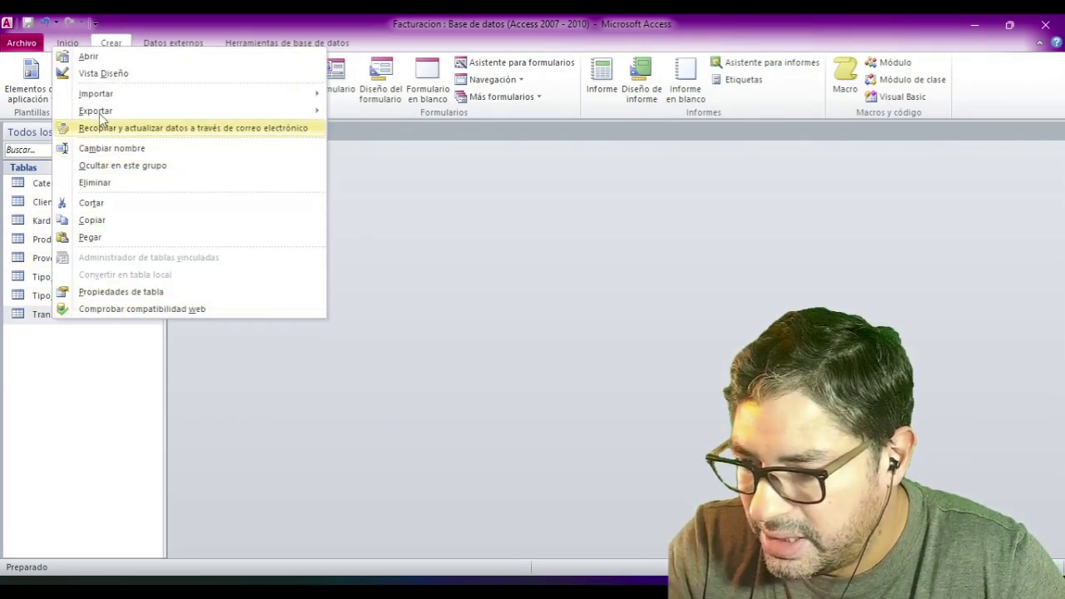
{"action": "left_click", "coordinate": [102, 73]}
{"action": "left_click", "coordinate": [361, 163]}
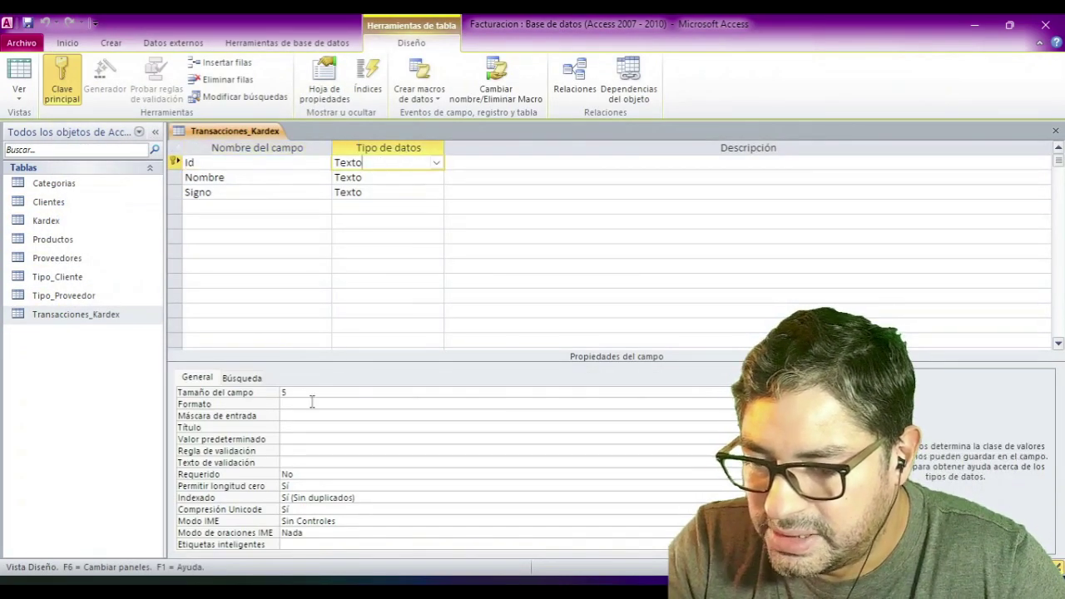
{"action": "left_click", "coordinate": [1055, 130]}
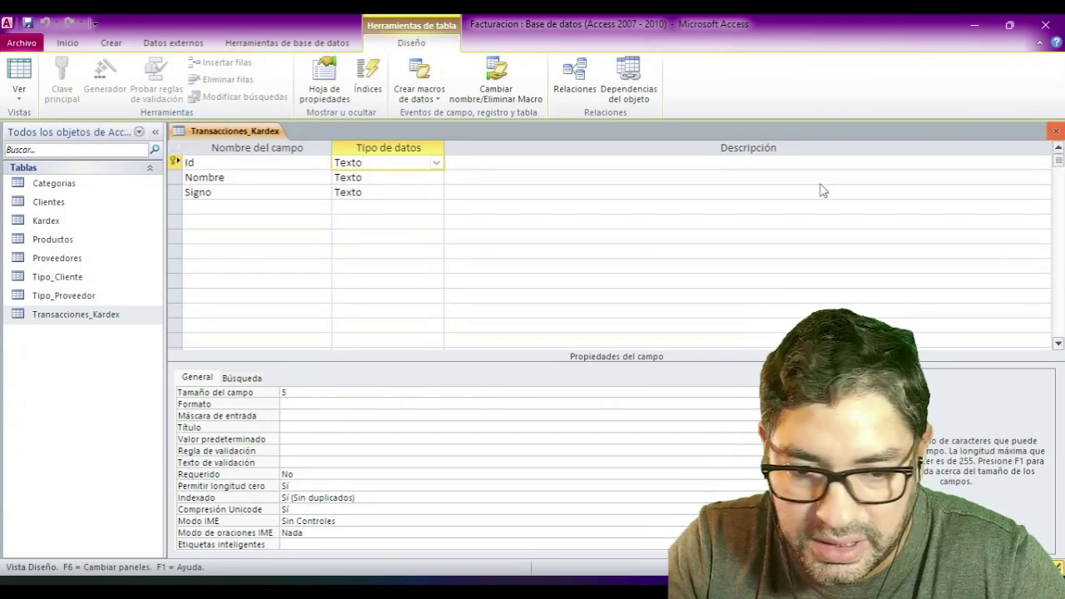
- In the Kardex table's design, set the Transaccion field to data type Texto with a field size of 5, and close the saved table
{"action": "right_click", "coordinate": [65, 221]}
{"action": "left_click", "coordinate": [104, 245]}
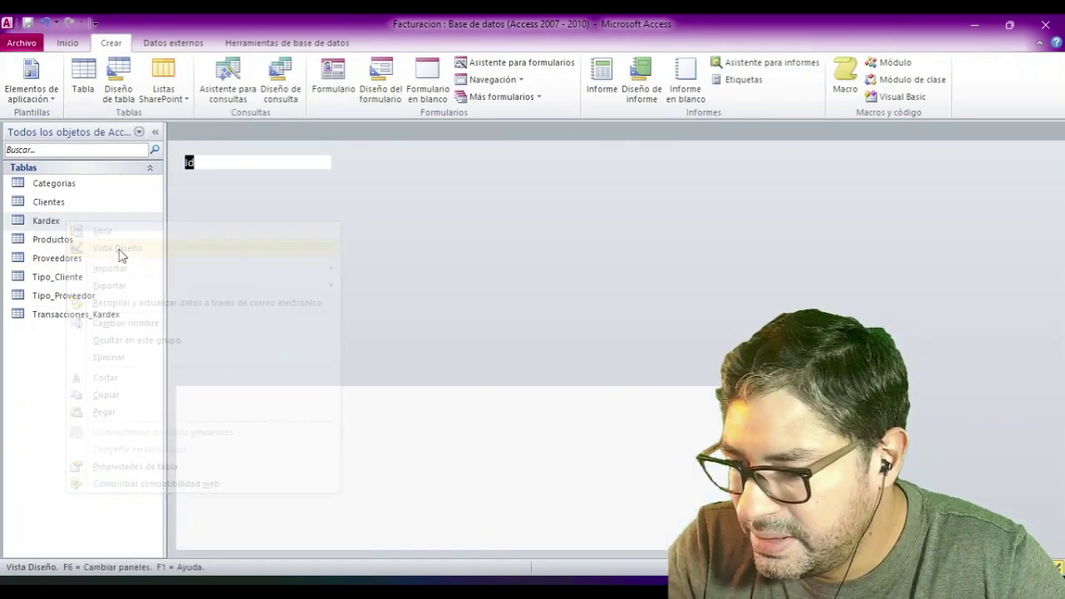
{"action": "left_click", "coordinate": [241, 193]}
{"action": "left_click", "coordinate": [408, 193]}
{"action": "left_click", "coordinate": [435, 193]}
{"action": "left_click", "coordinate": [370, 206]}
{"action": "left_click", "coordinate": [287, 392]}
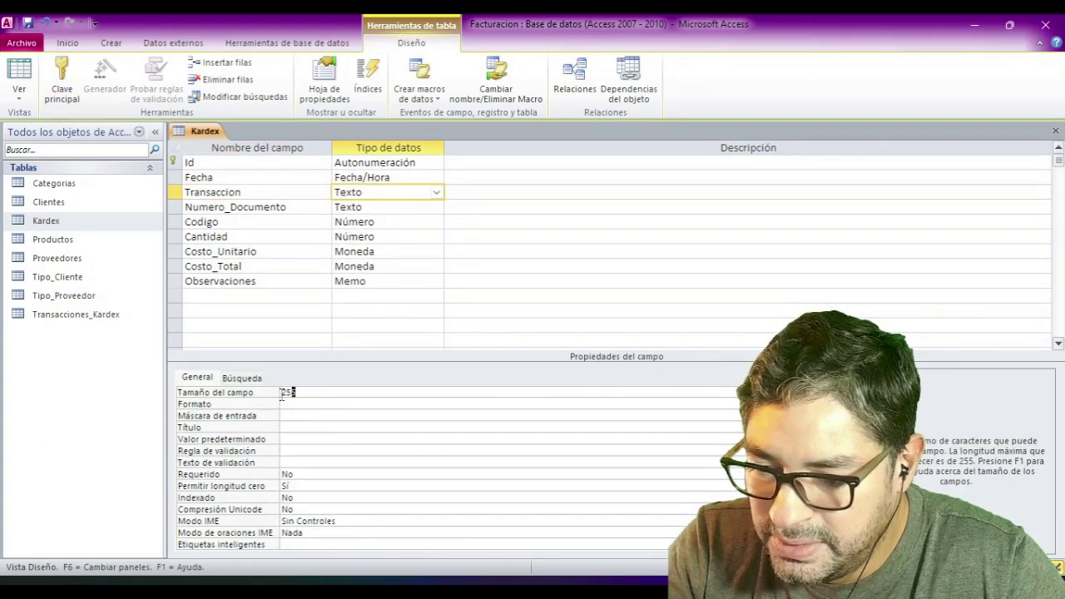
{"action": "key", "text": "BackSpace"}
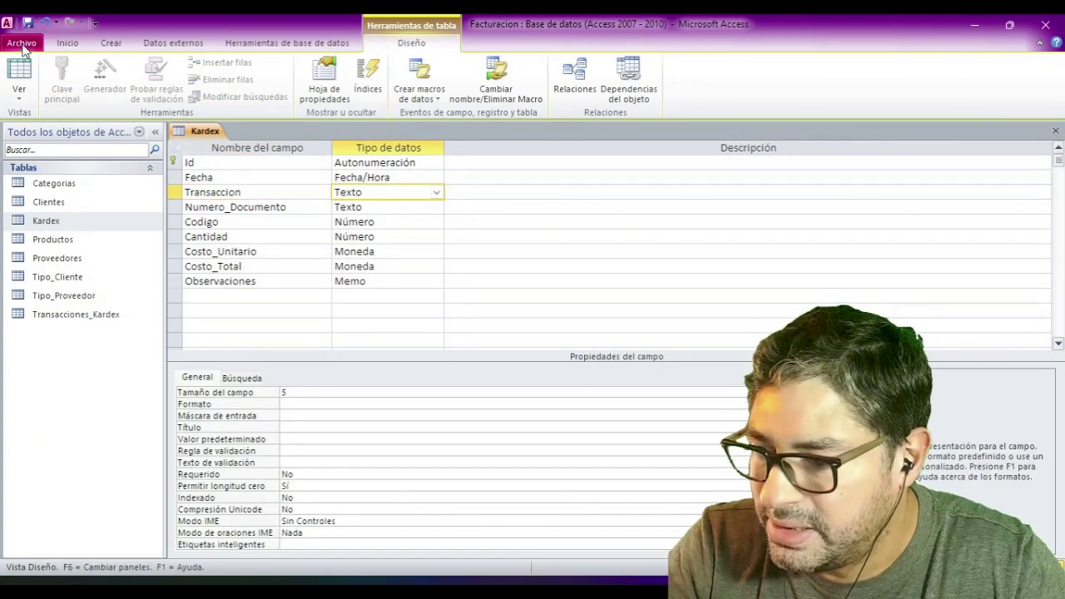
{"action": "type", "text": "5"}
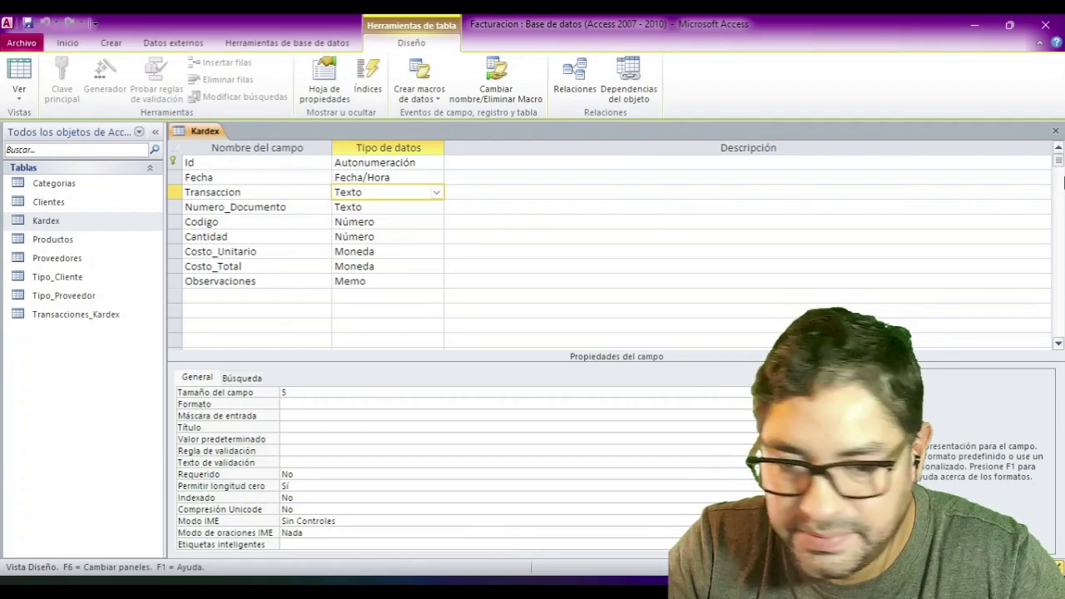
{"action": "left_click", "coordinate": [1056, 130]}
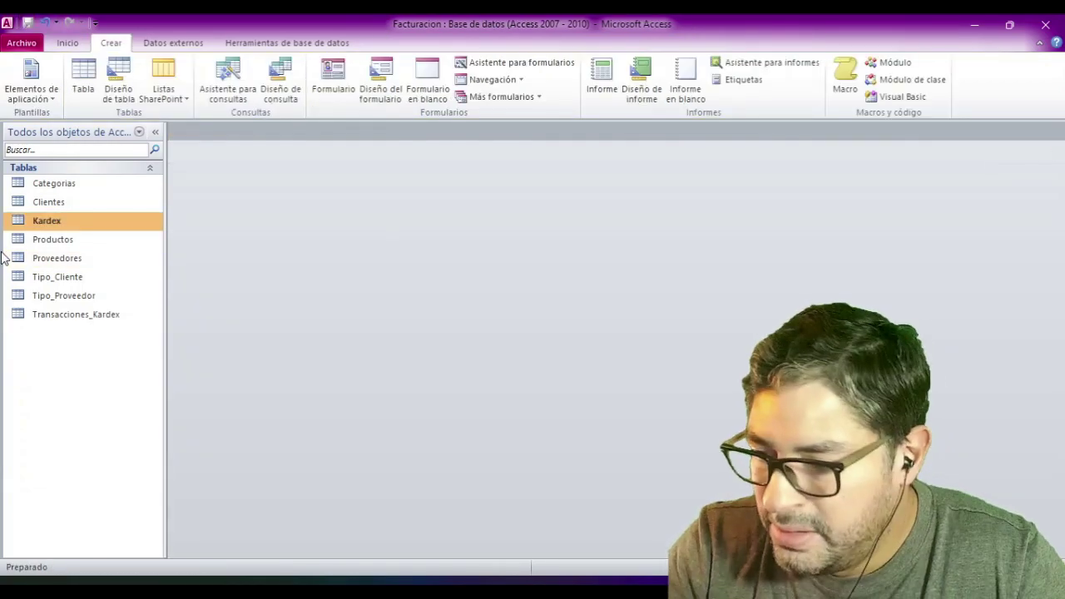
- Open the database relationships and add the Kardex and Transacciones_Kardex tables to the diagram
{"action": "left_click", "coordinate": [241, 42]}
{"action": "left_click", "coordinate": [193, 91]}
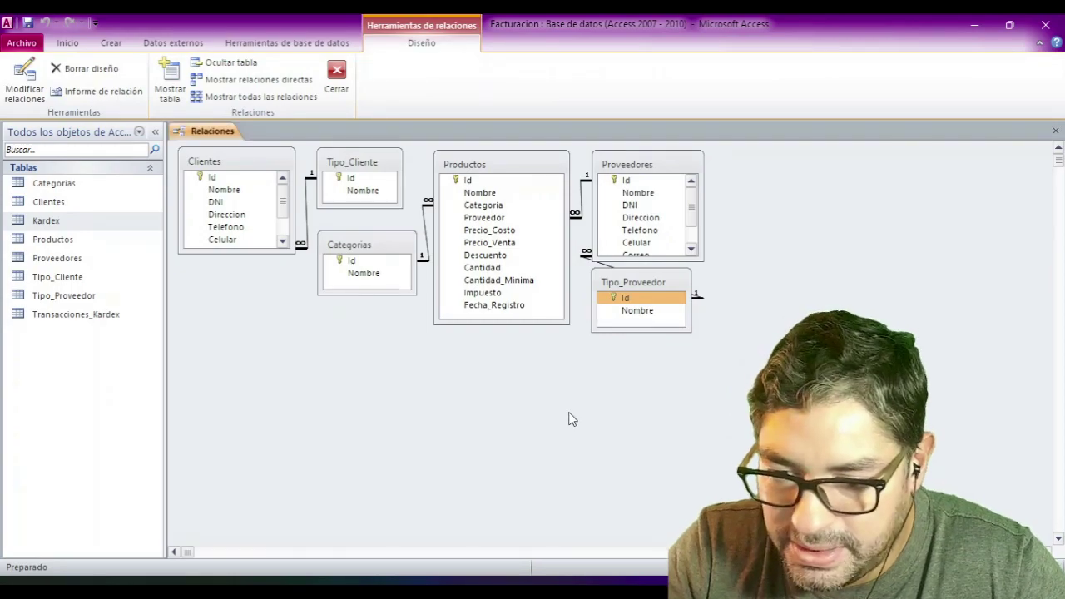
{"action": "right_click", "coordinate": [341, 337]}
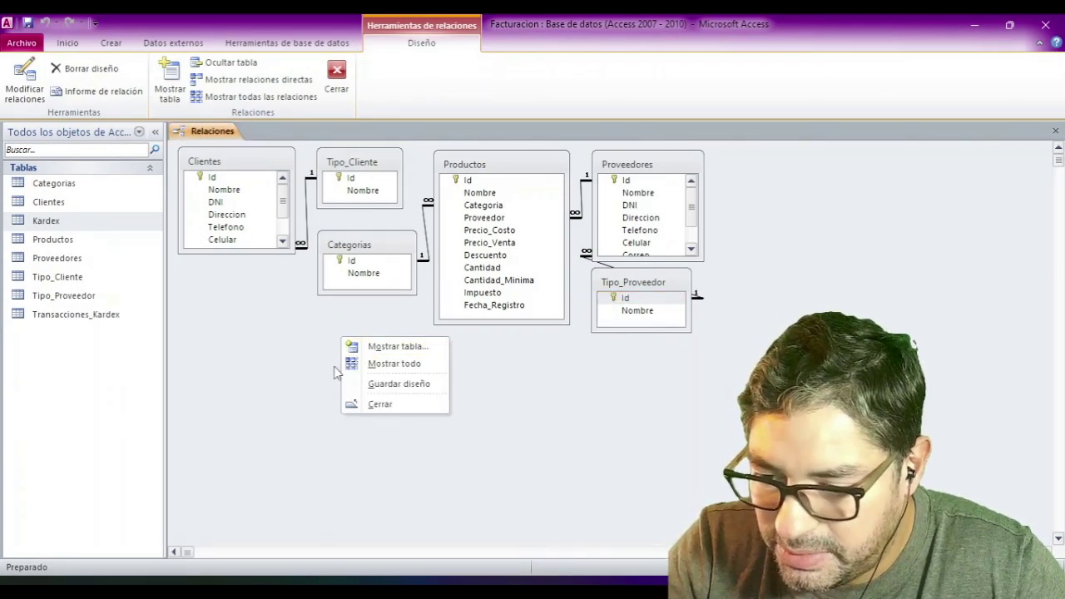
{"action": "left_click", "coordinate": [403, 346]}
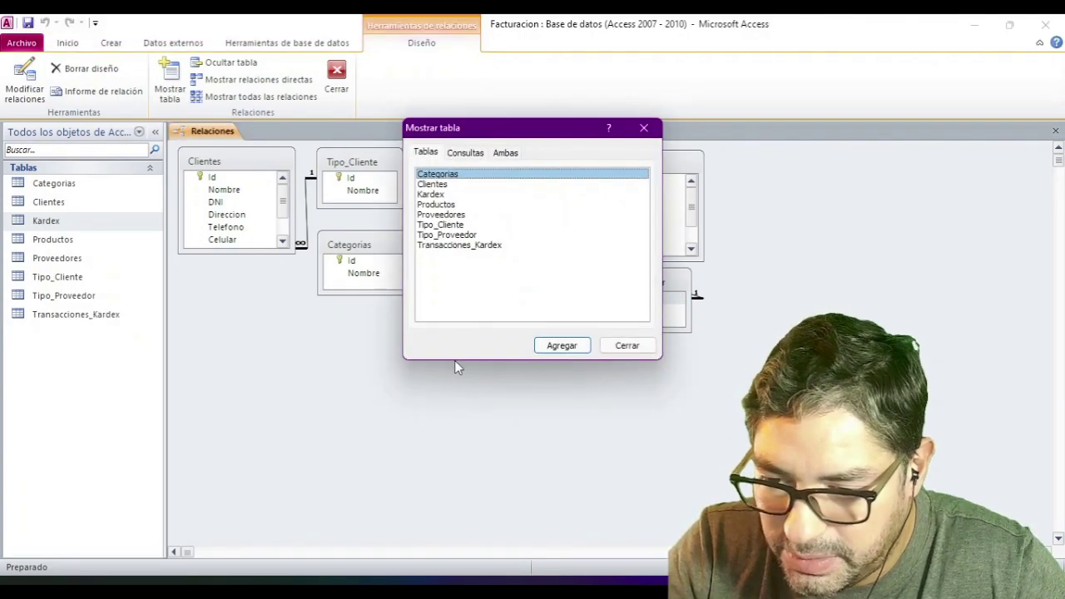
{"action": "double_click", "coordinate": [437, 194]}
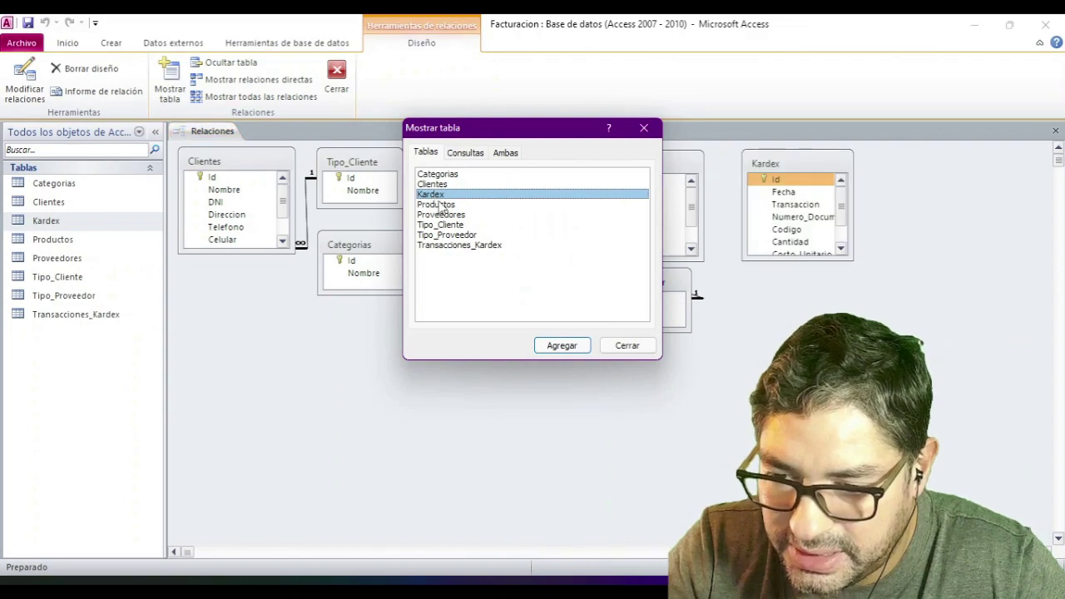
{"action": "double_click", "coordinate": [453, 245]}
{"action": "left_click", "coordinate": [627, 345]}
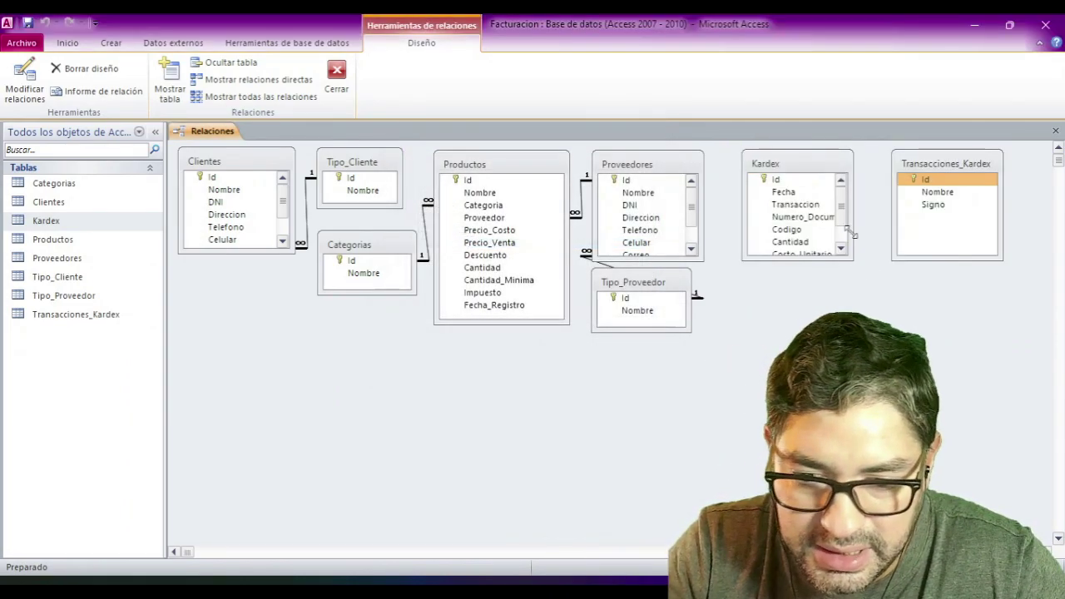
- Place Kardex enlarged below Productos and relate the Id of Productos to the Codigo of Kardex with referential integrity and cascade update
{"action": "left_click_drag", "start_coordinate": [761, 163], "coordinate": [487, 358]}
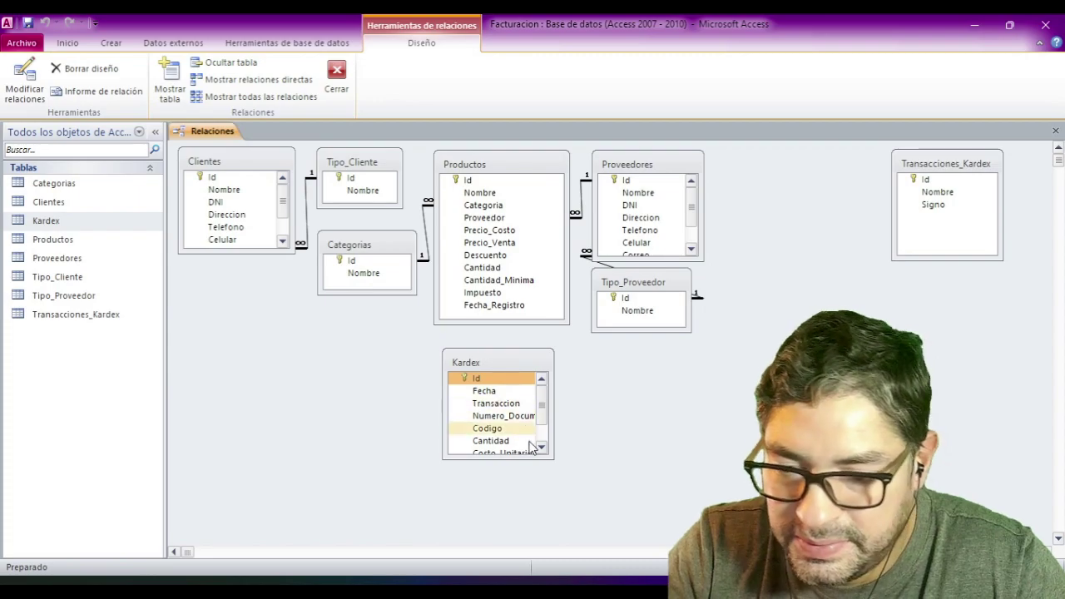
{"action": "left_click_drag", "start_coordinate": [553, 458], "coordinate": [580, 496]}
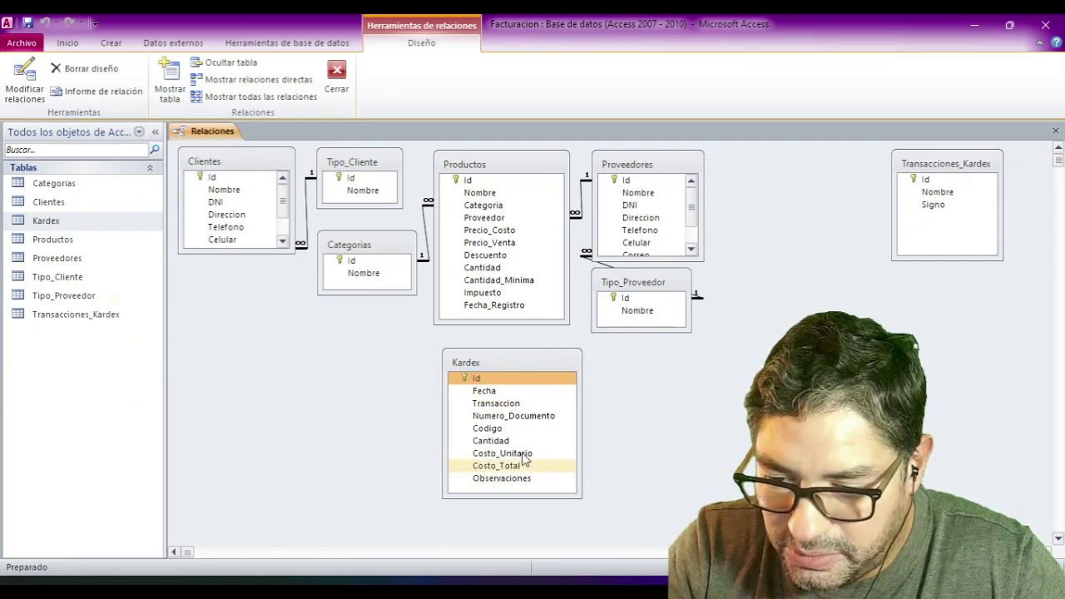
{"action": "left_click", "coordinate": [490, 430]}
{"action": "mouse_move", "coordinate": [490, 430]}
{"action": "left_mouse_down"}
{"action": "mouse_move", "coordinate": [475, 178]}
{"action": "mouse_move", "coordinate": [406, 239]}
{"action": "mouse_move", "coordinate": [435, 442]}
{"action": "mouse_move", "coordinate": [492, 432]}
{"action": "left_mouse_up"}
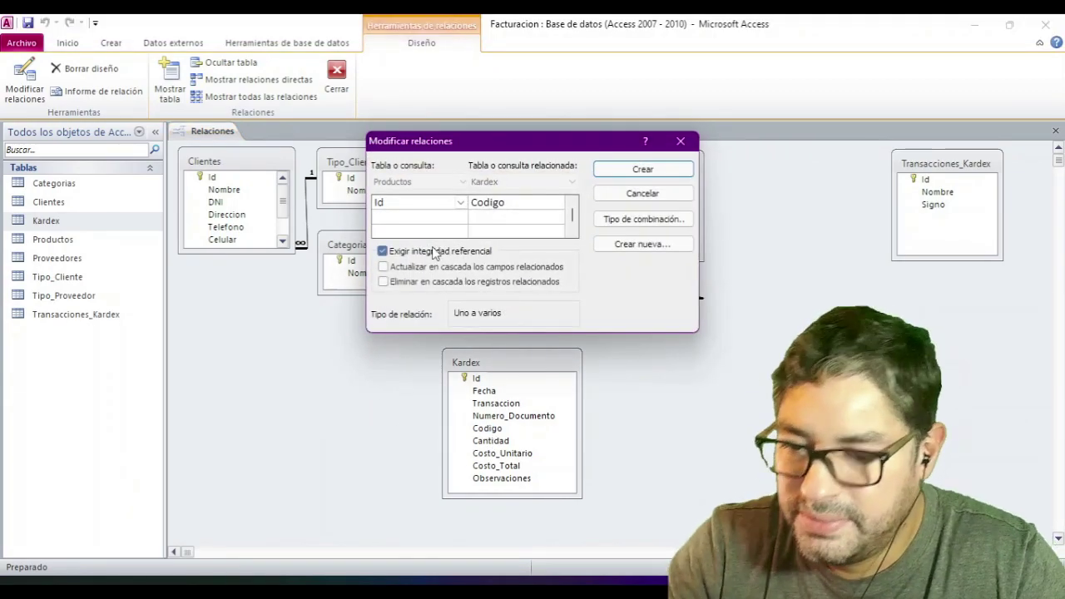
{"action": "left_click", "coordinate": [440, 251]}
{"action": "left_click", "coordinate": [424, 267]}
{"action": "left_click", "coordinate": [647, 194]}
- Move the Transacciones_Kardex table beside Kardex, below Tipo_Proveedor, and shrink its box to fit its three fields
{"action": "left_click_drag", "start_coordinate": [930, 166], "coordinate": [646, 365]}
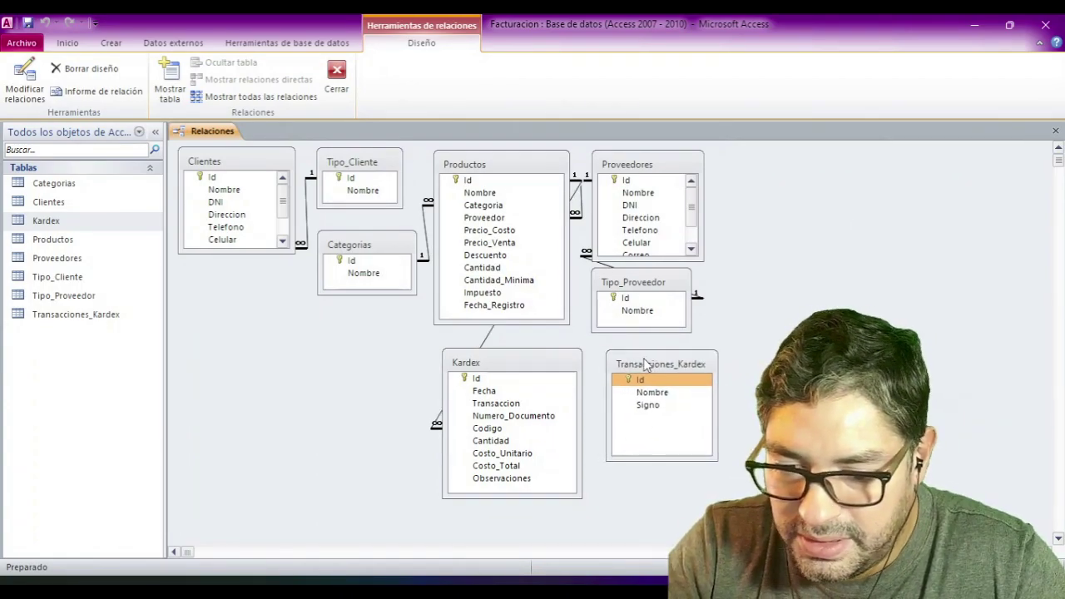
{"action": "left_click", "coordinate": [579, 496]}
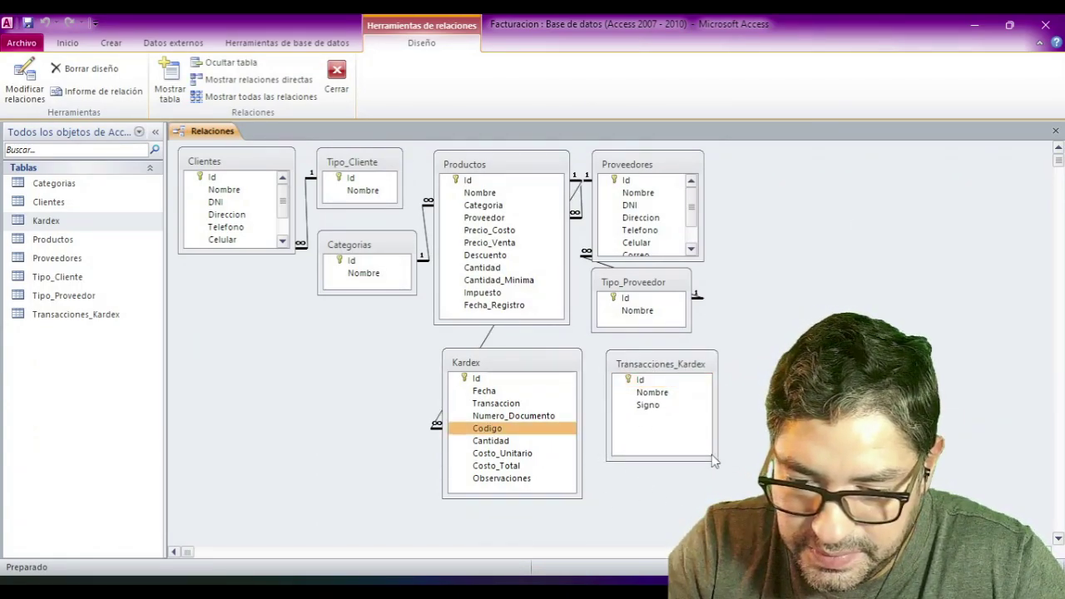
{"action": "left_click_drag", "start_coordinate": [717, 460], "coordinate": [707, 418]}
- Relate the Id of Transacciones_Kardex to the Transaccion field of Kardex, enforcing referential integrity and cascade update of related fields
{"action": "left_click_drag", "start_coordinate": [653, 380], "coordinate": [497, 404]}
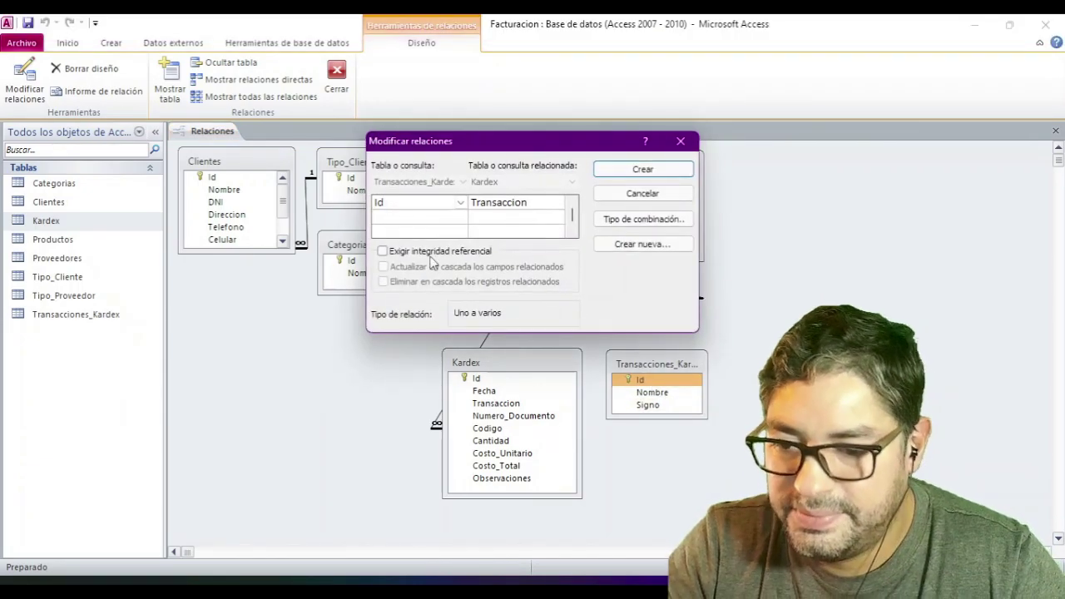
{"action": "left_click", "coordinate": [414, 251]}
{"action": "left_click", "coordinate": [405, 267]}
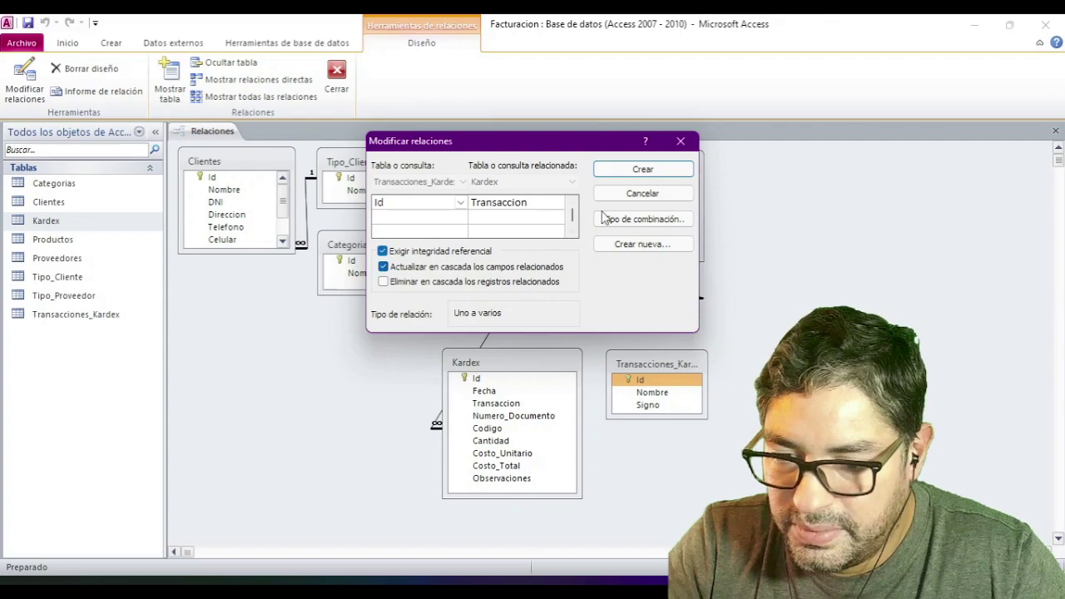
{"action": "left_click", "coordinate": [624, 172]}
- Reduce the height of the Kardex box, and save and close the relationships layout
{"action": "left_click_drag", "start_coordinate": [581, 498], "coordinate": [580, 468]}
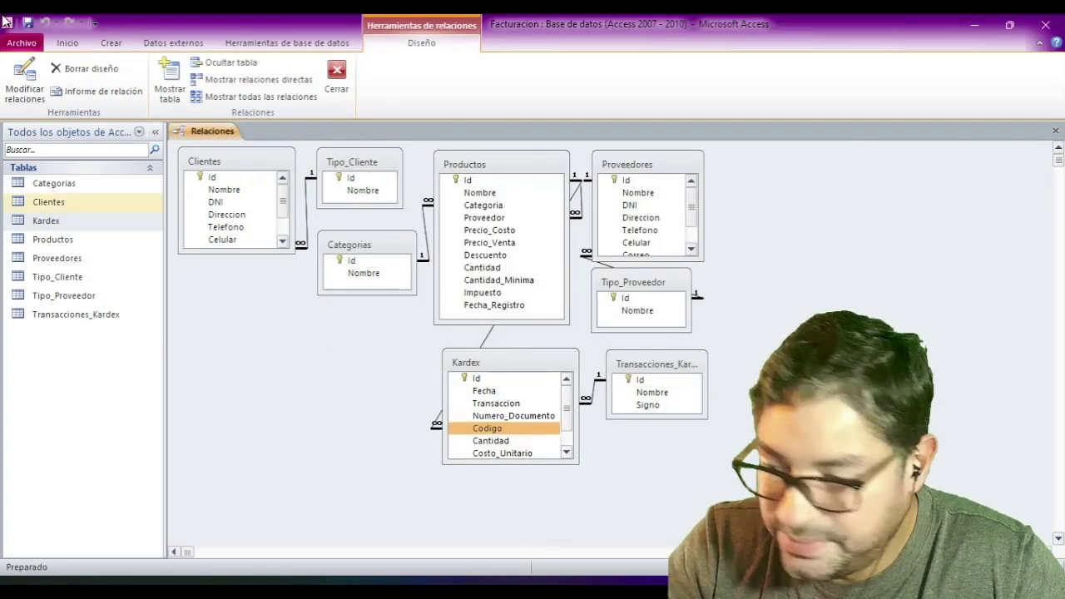
{"action": "left_click", "coordinate": [27, 20]}
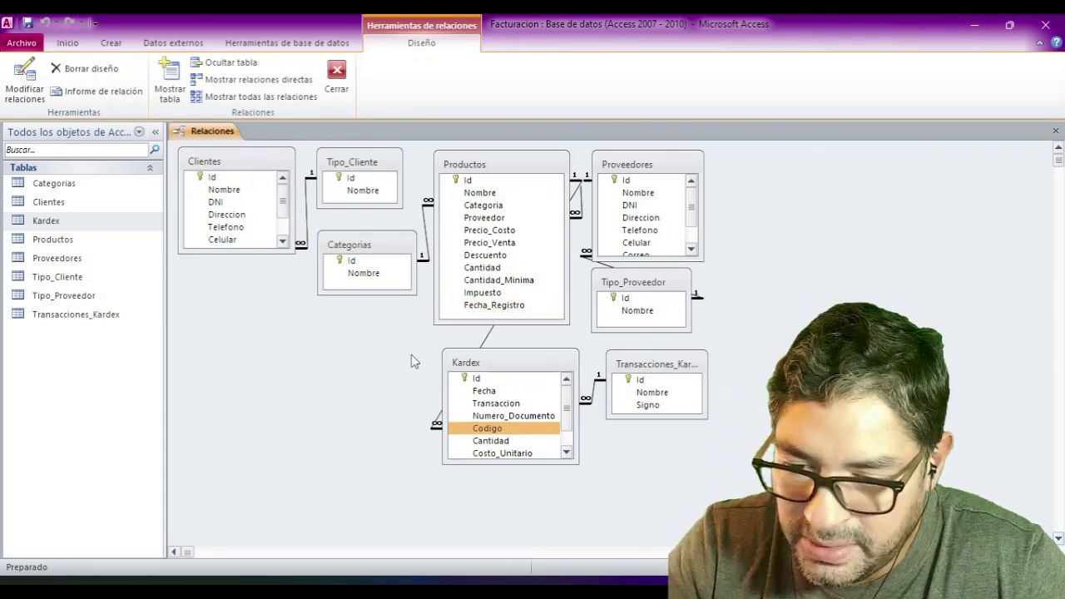
{"action": "left_click", "coordinate": [1057, 132]}
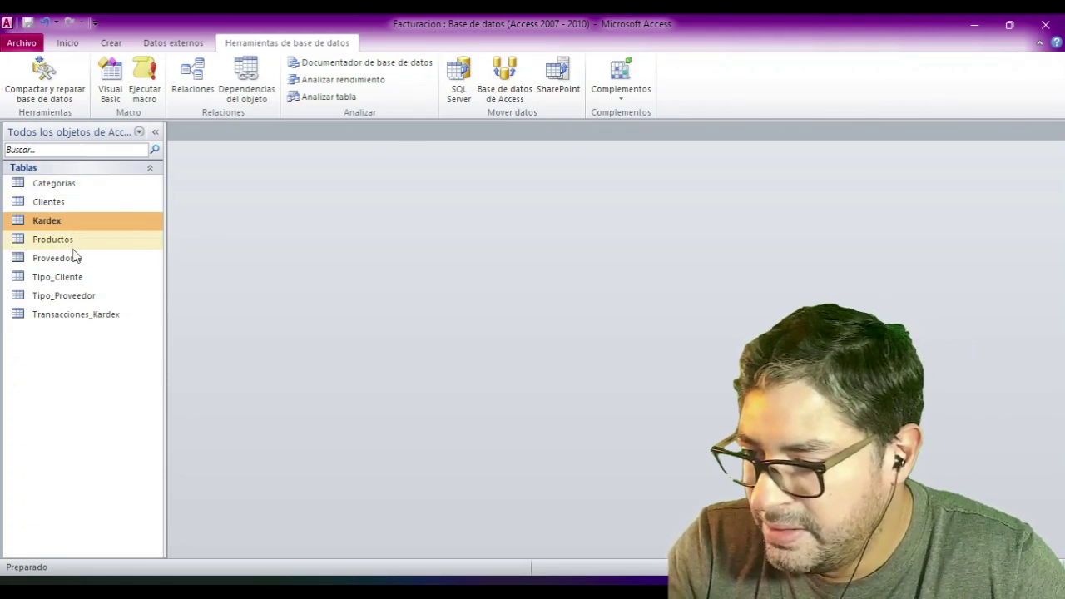
- Create a new table in design view and add the fields Numero, Fecha and Proveedor
{"action": "left_click", "coordinate": [111, 43]}
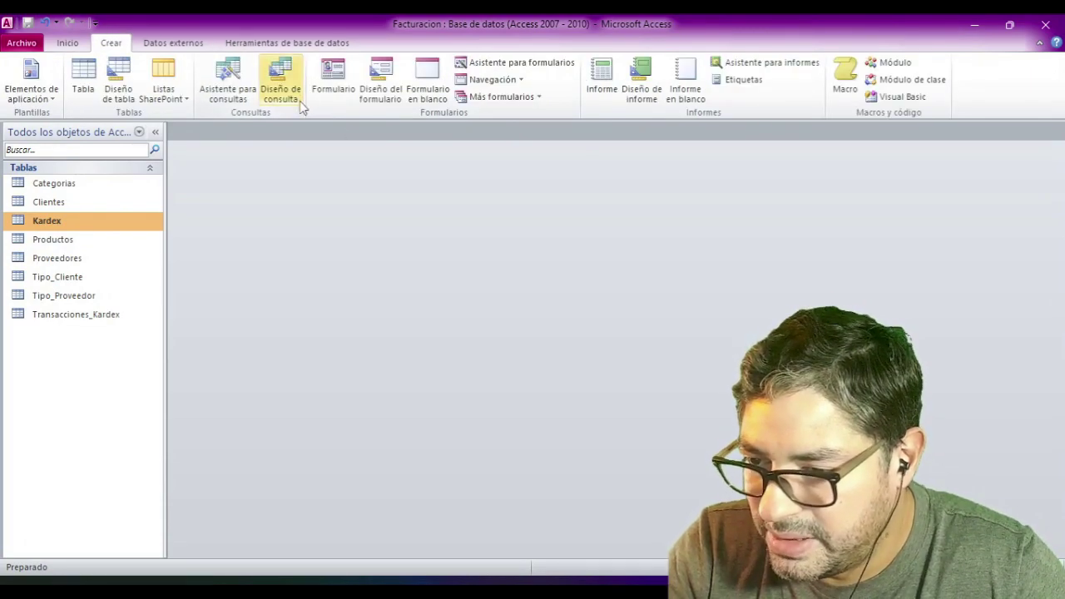
{"action": "left_click", "coordinate": [118, 96]}
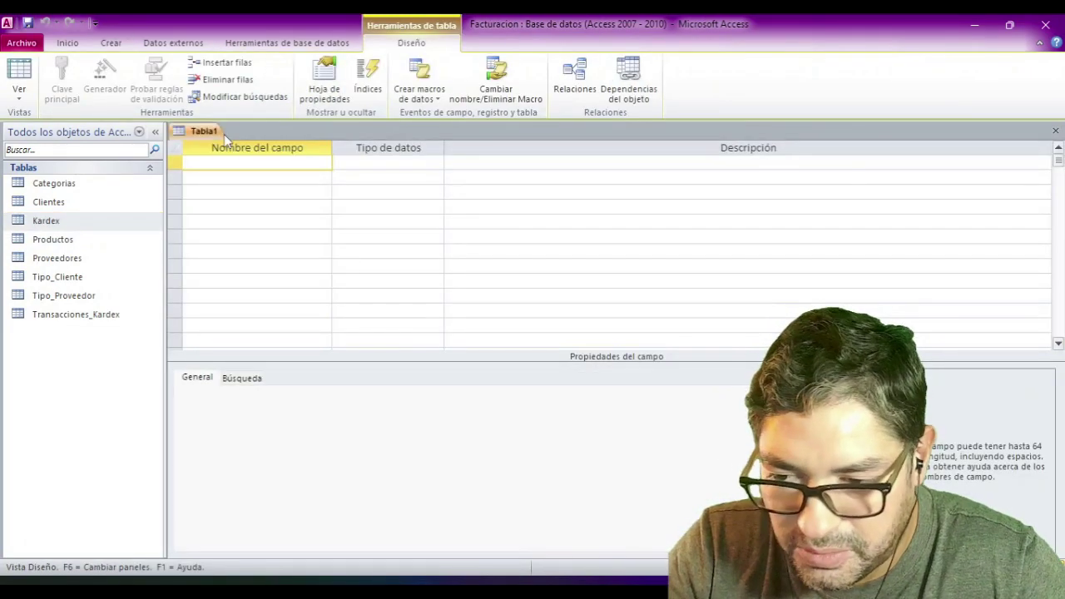
{"action": "type", "text": "Numero"}
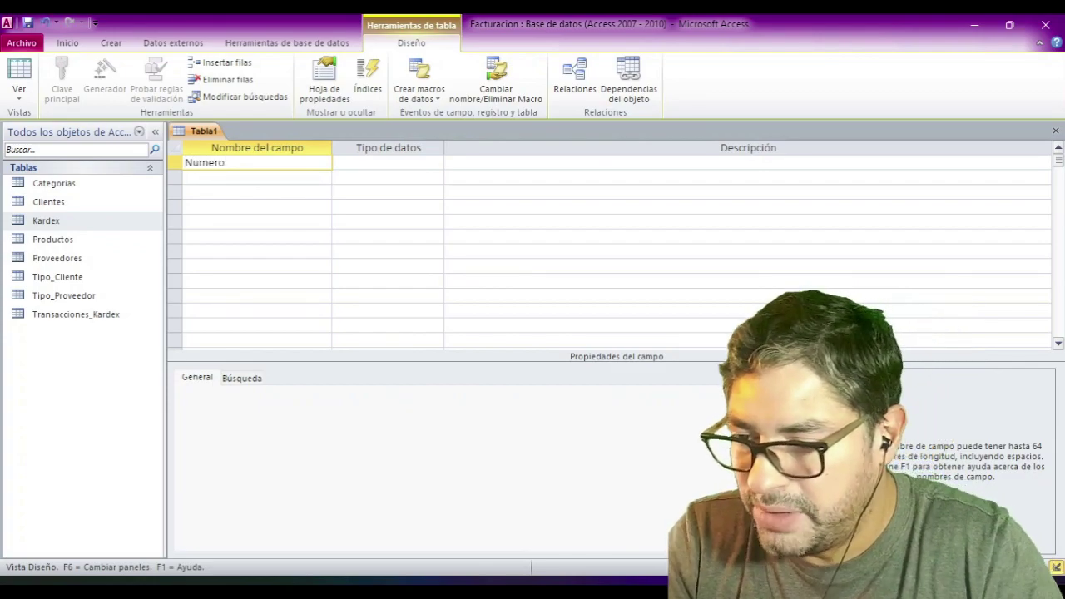
{"action": "key", "text": "Down"}
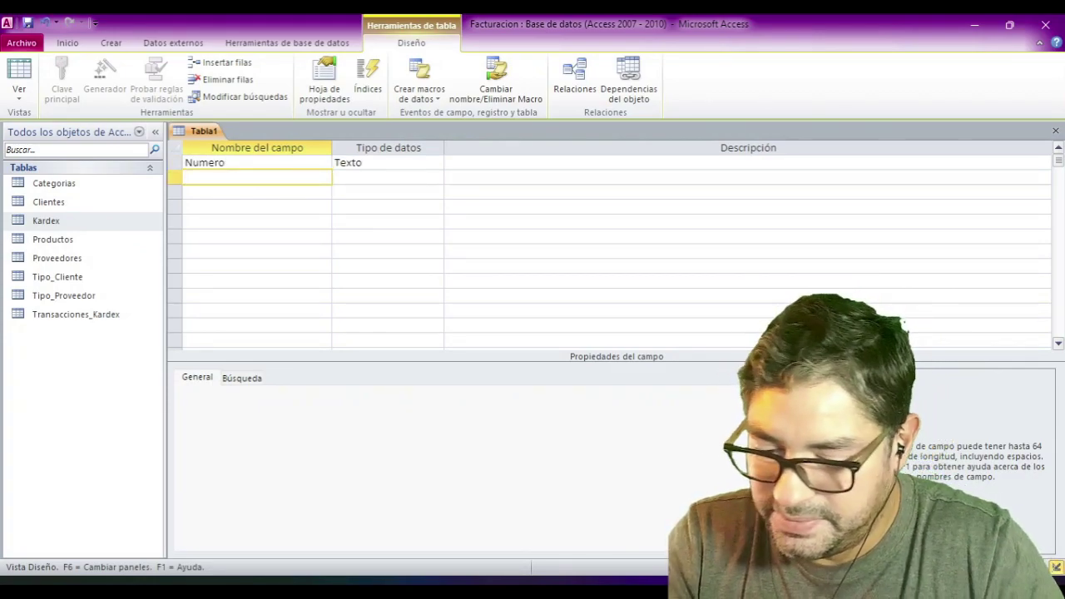
{"action": "type", "text": "Fecha"}
{"action": "key", "text": "Down"}
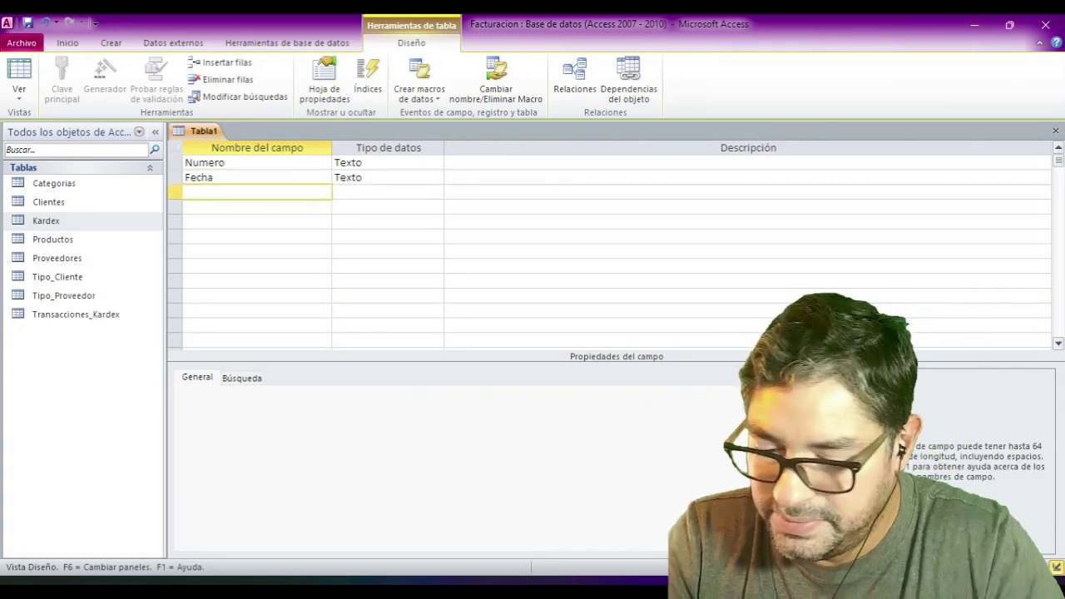
{"action": "type", "text": "Proveedor"}
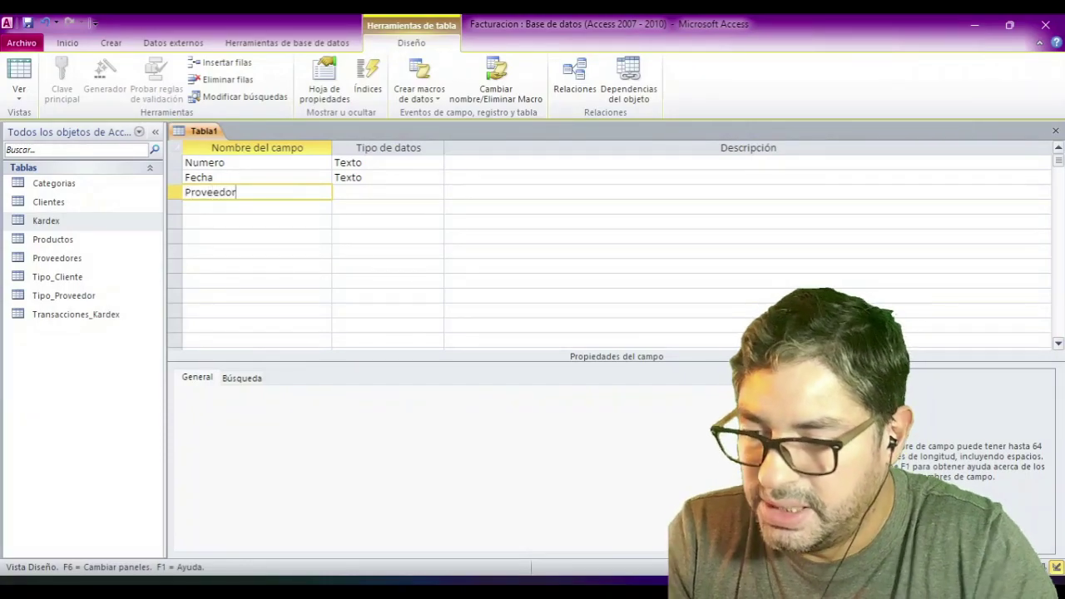
{"action": "key", "text": "Down"}
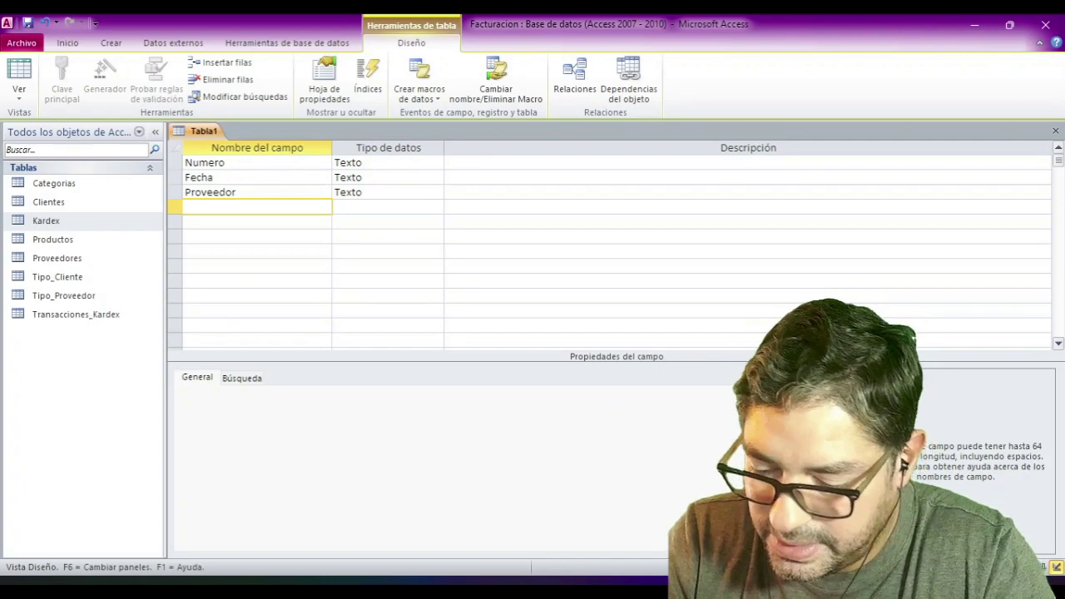
- Add the fields Tipo_Compra and Observaciones below Proveedor in the new table
{"action": "type", "text": "Tipo"}
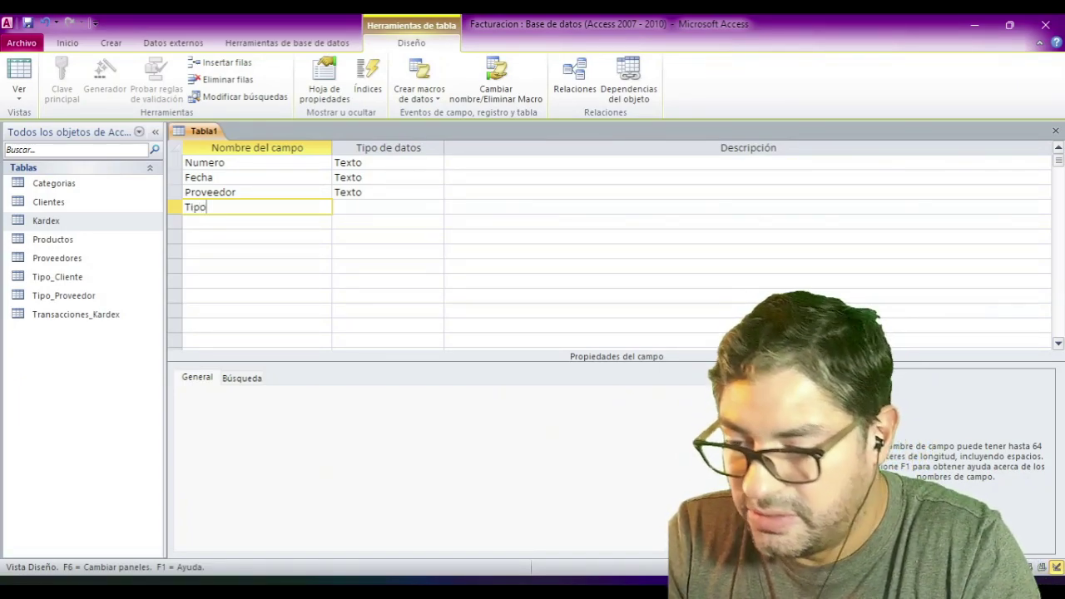
{"action": "type", "text": "_Compra"}
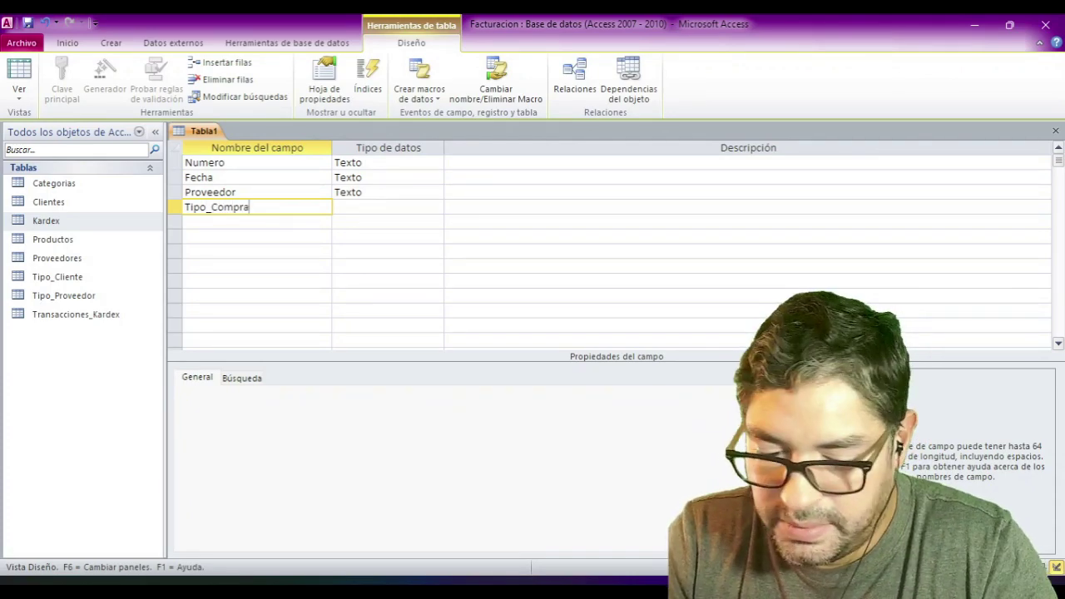
{"action": "key", "text": "Down"}
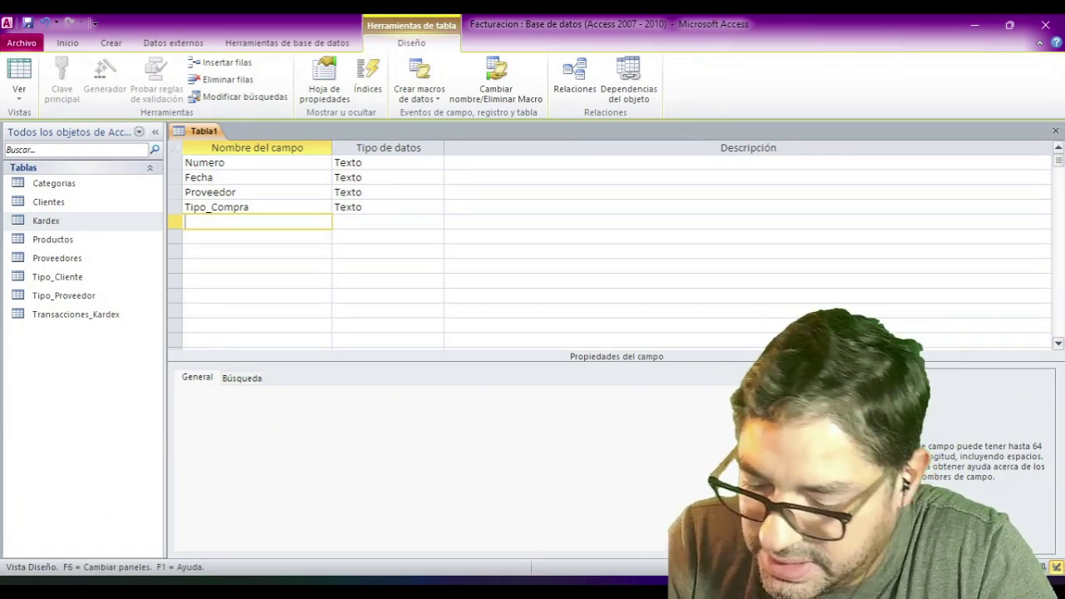
{"action": "type", "text": "Observaciones"}
{"action": "key", "text": "Return"}
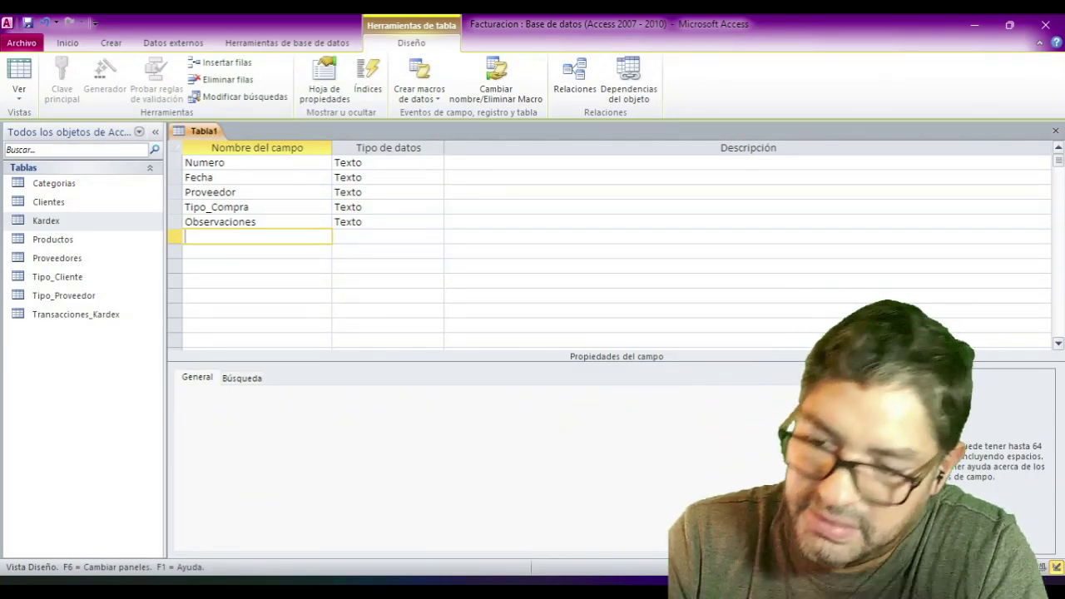
- Add the fields Total_Compra, Impuesto_Total and Descuento_Total below Observaciones
{"action": "type", "text": "Total_Compra"}
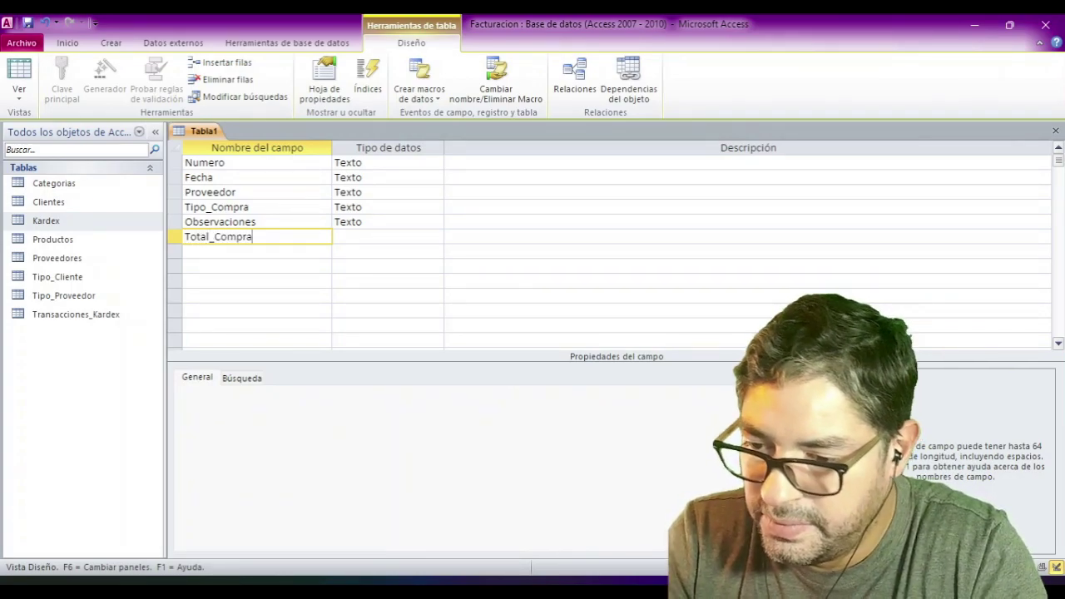
{"action": "key", "text": "Down"}
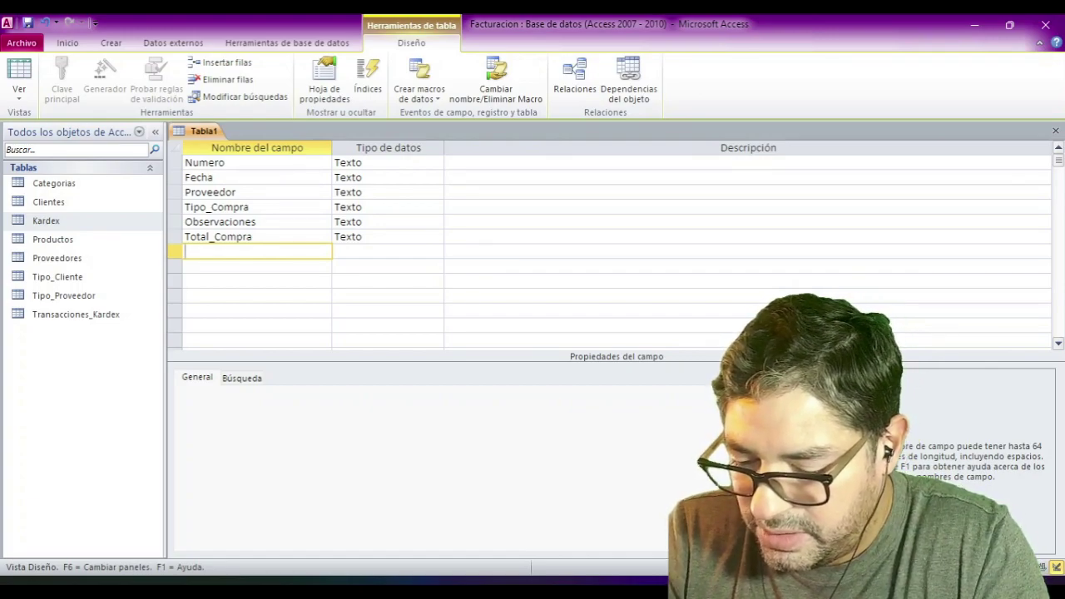
{"action": "type", "text": "Impue"}
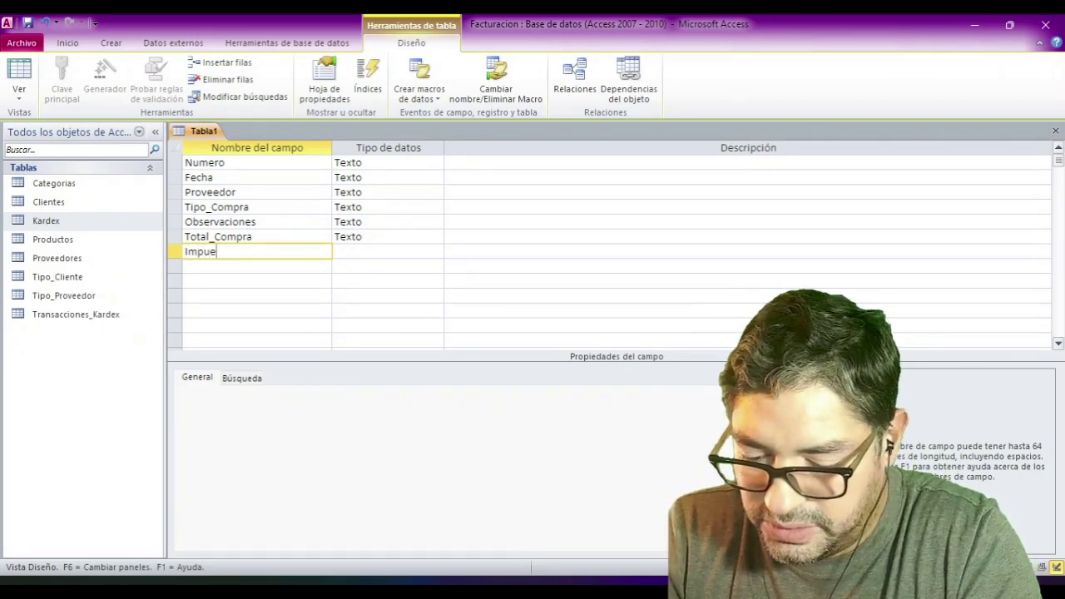
{"action": "type", "text": "sto_Total"}
{"action": "key", "text": "Down"}
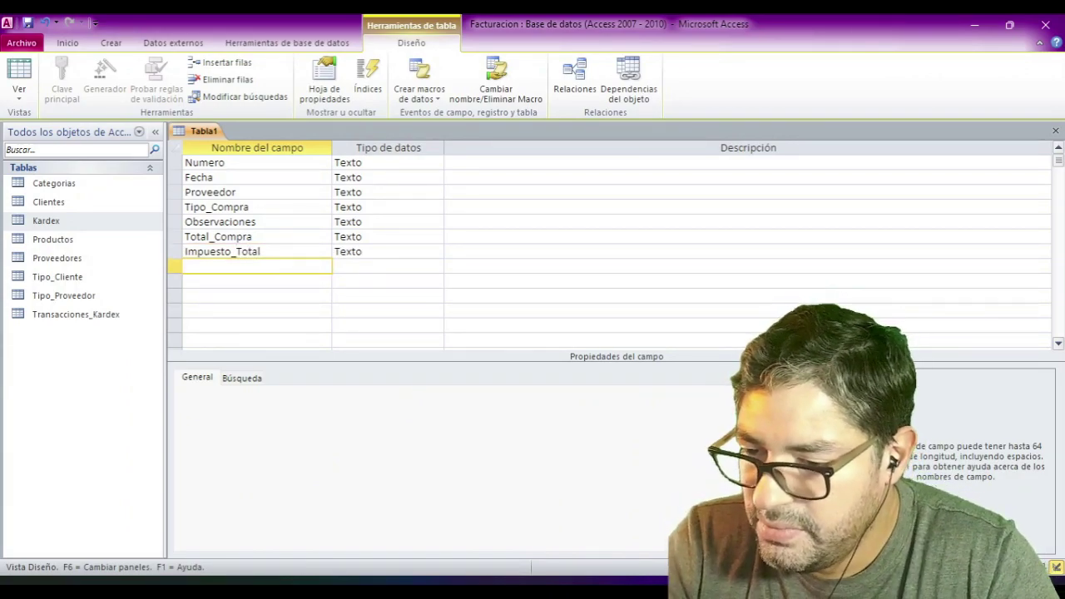
{"action": "type", "text": "Descuen"}
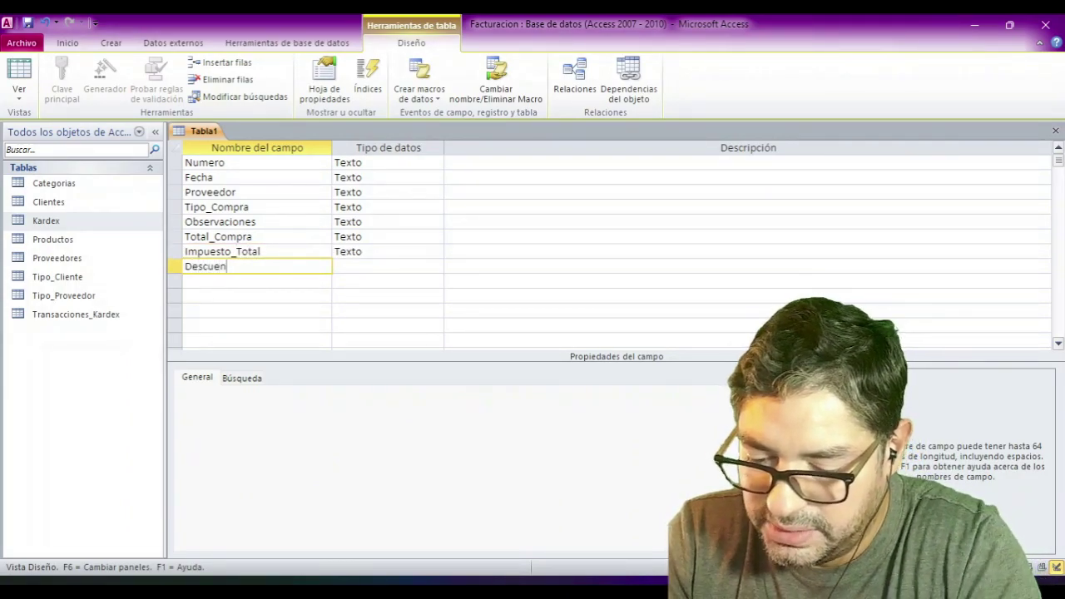
{"action": "type", "text": "to_Total"}
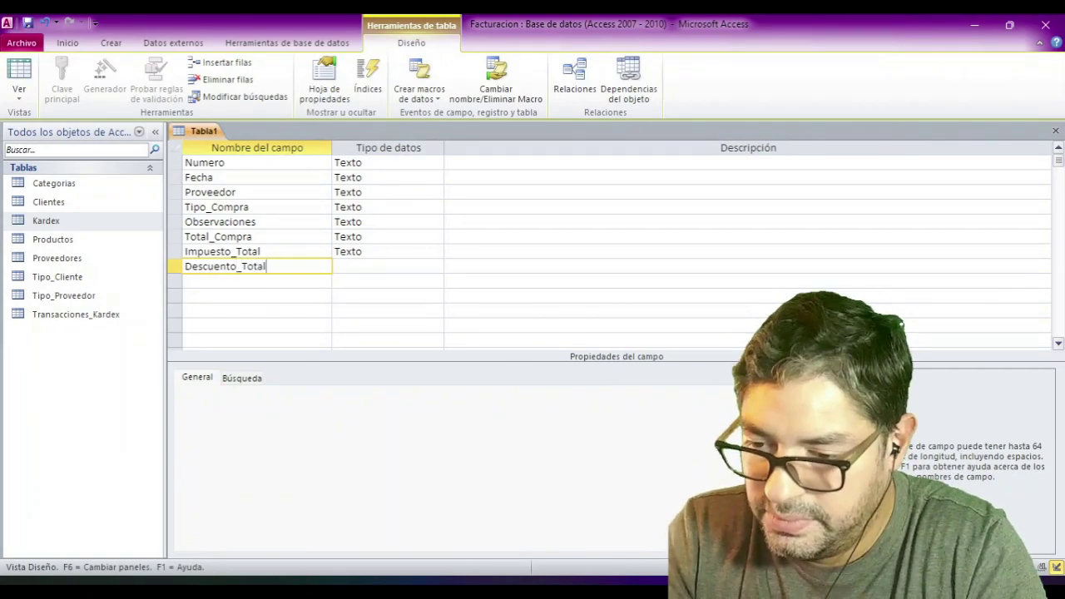
{"action": "key", "text": "Down"}
{"action": "key", "text": "Up"}
{"action": "key", "text": "Up"}
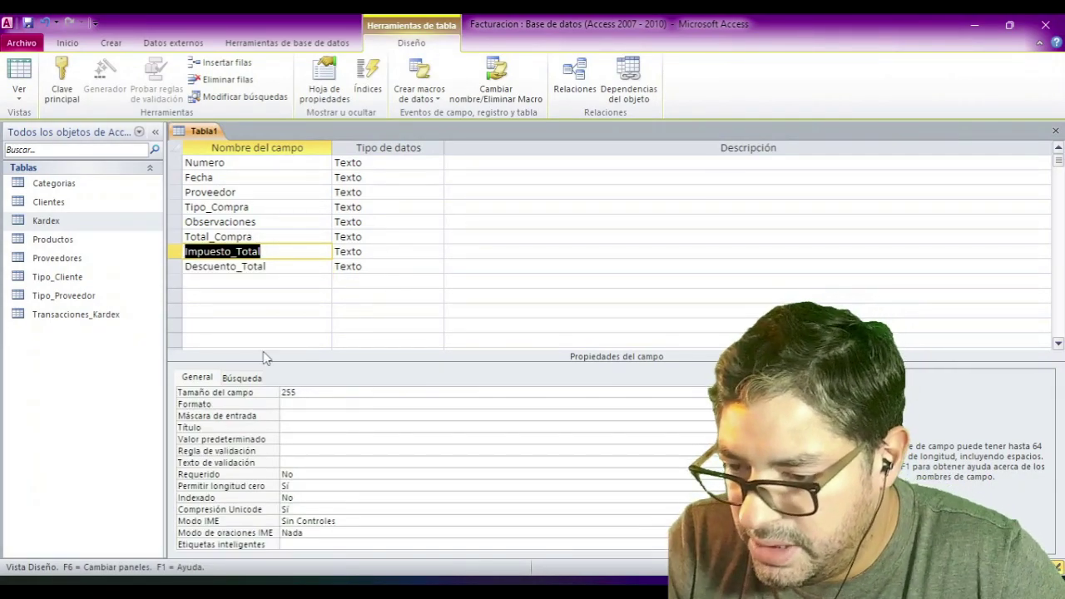
- Move the Total_Compra field below Descuento_Total and clear the field size of the Numero field
{"action": "left_click", "coordinate": [172, 237]}
{"action": "left_click_drag", "start_coordinate": [168, 234], "coordinate": [177, 273]}
{"action": "left_click", "coordinate": [268, 278]}
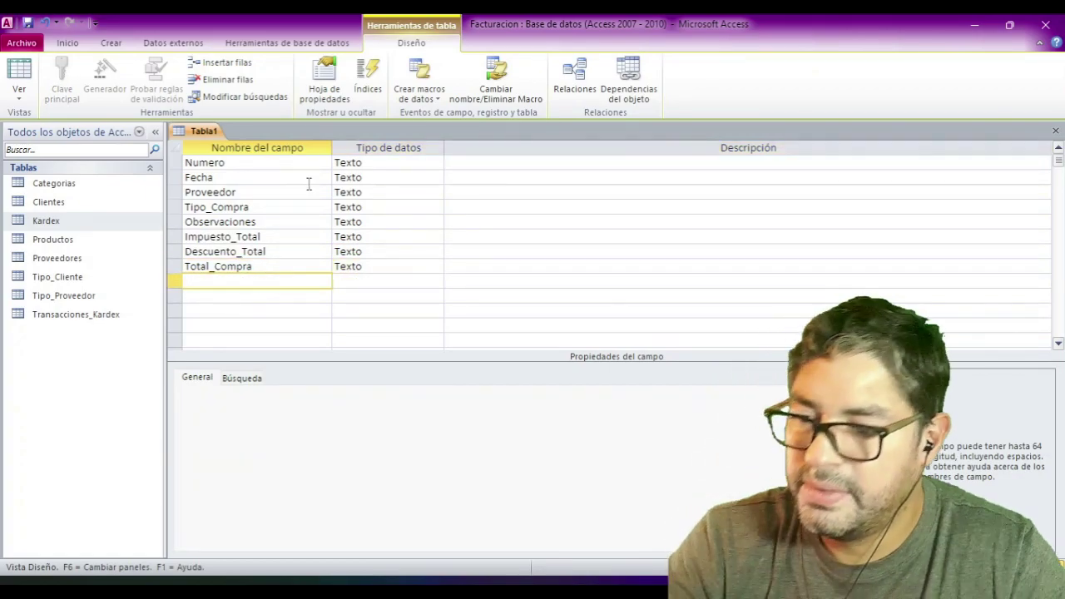
{"action": "left_click", "coordinate": [284, 163]}
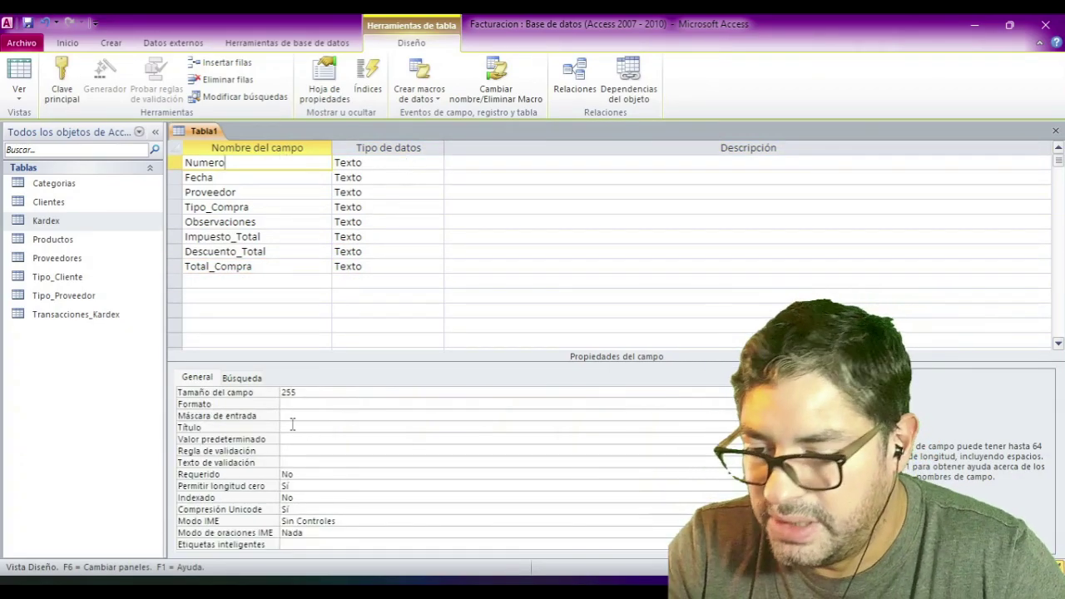
{"action": "left_click", "coordinate": [309, 391]}
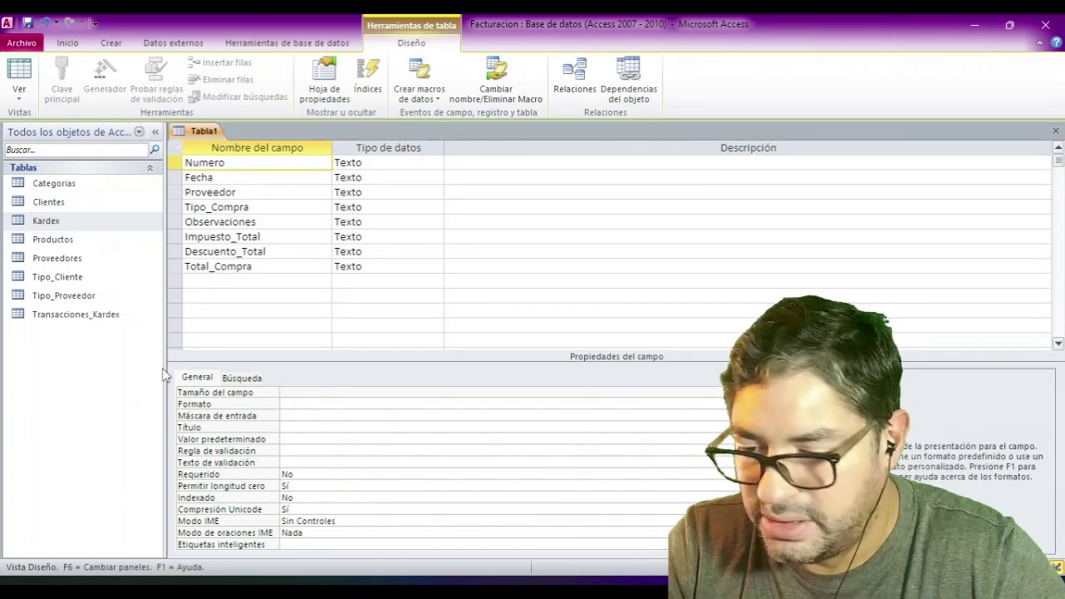
- Set the Fecha field's data type to Fecha/Hora with the Fecha corta format
{"action": "left_click", "coordinate": [406, 179]}
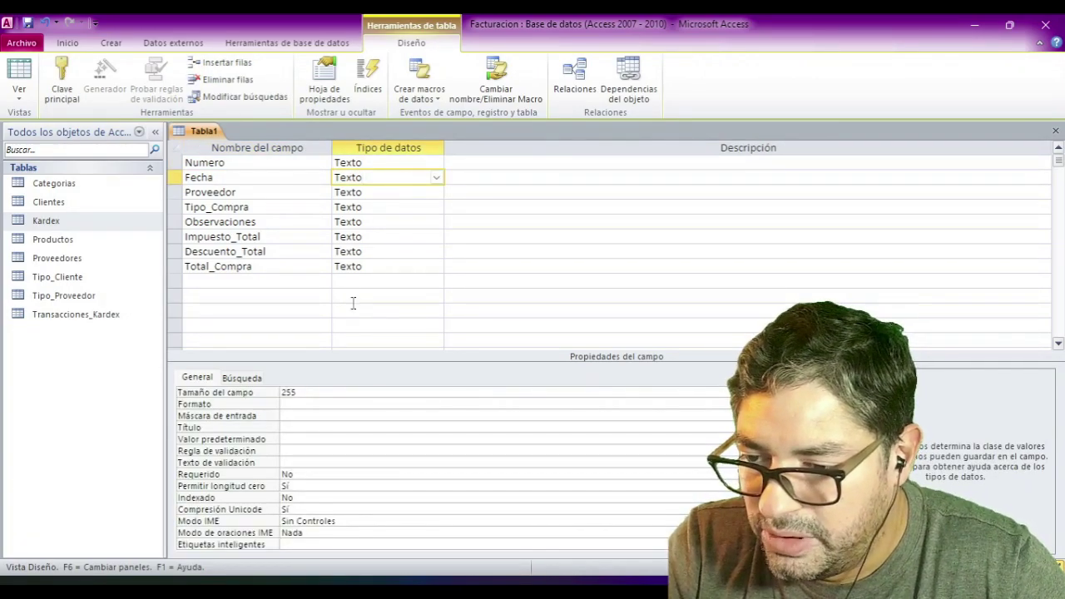
{"action": "left_click", "coordinate": [434, 177]}
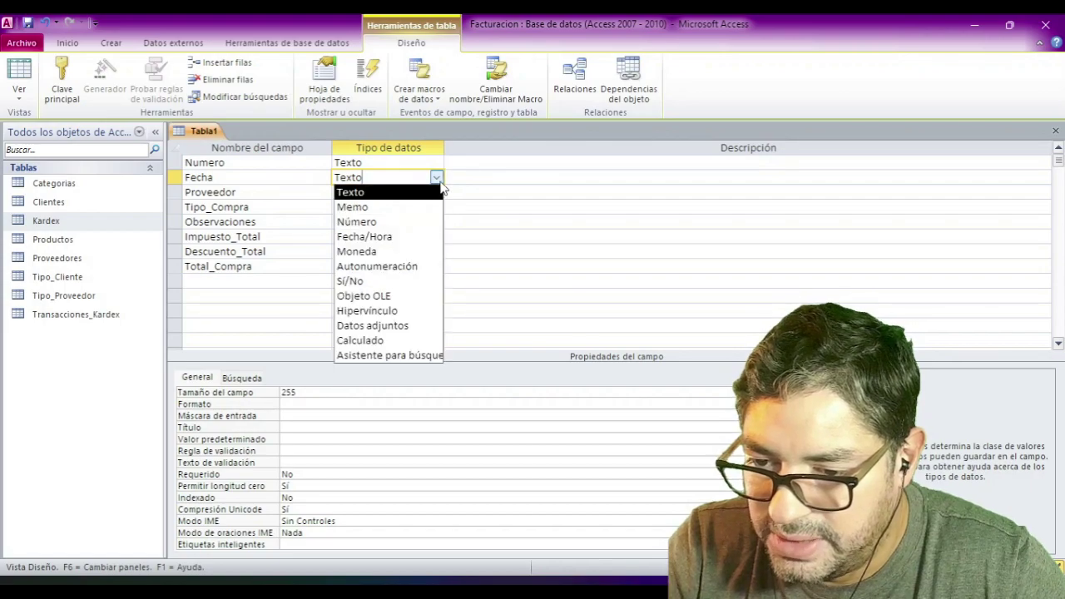
{"action": "left_click", "coordinate": [382, 248]}
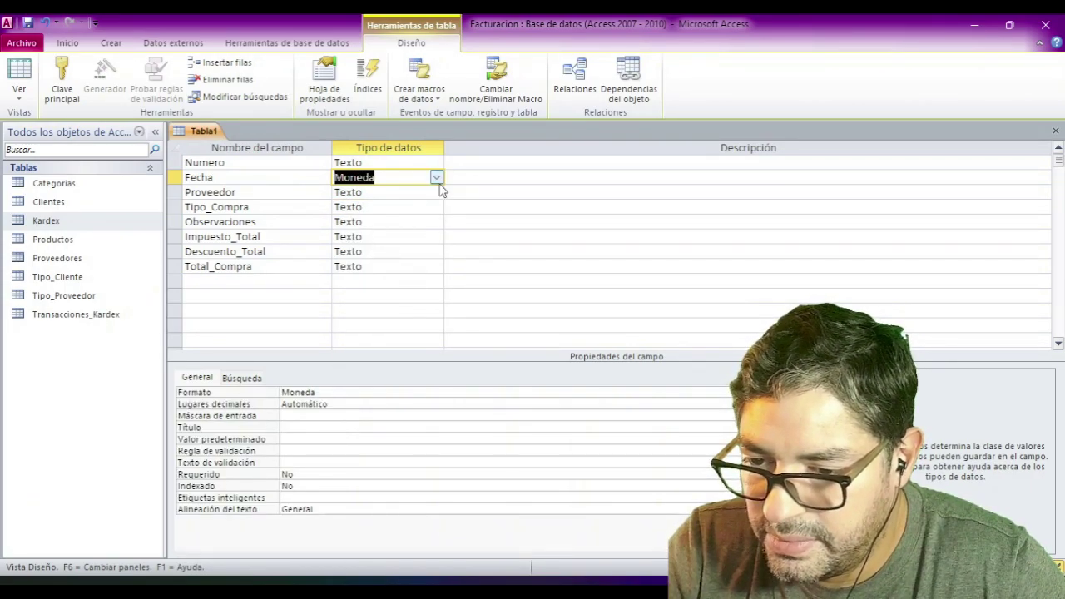
{"action": "left_click", "coordinate": [436, 177]}
{"action": "left_click", "coordinate": [373, 237]}
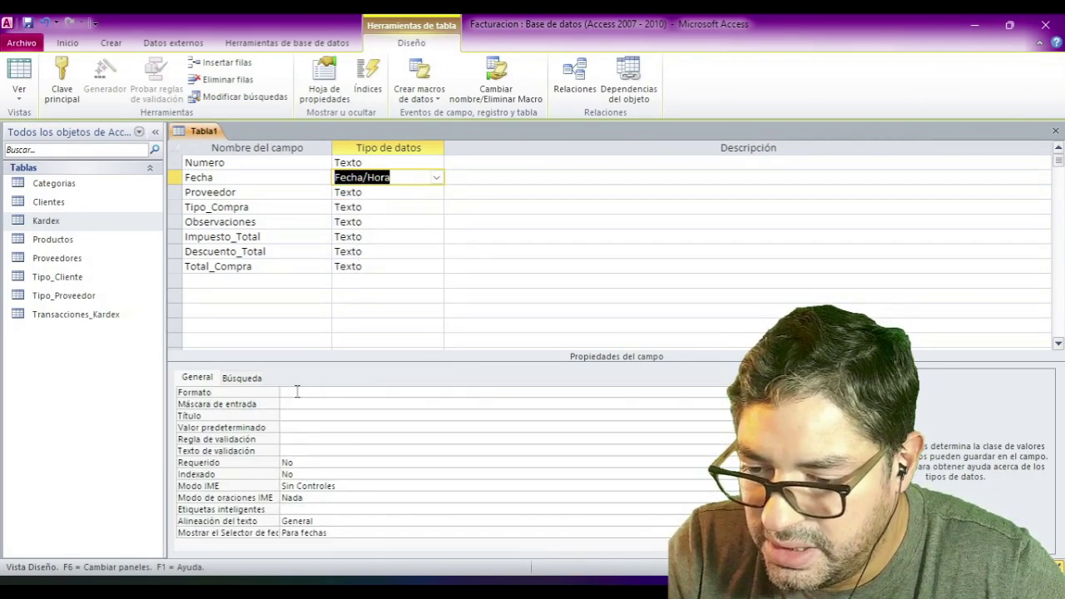
{"action": "left_click", "coordinate": [297, 392]}
{"action": "left_click", "coordinate": [830, 392]}
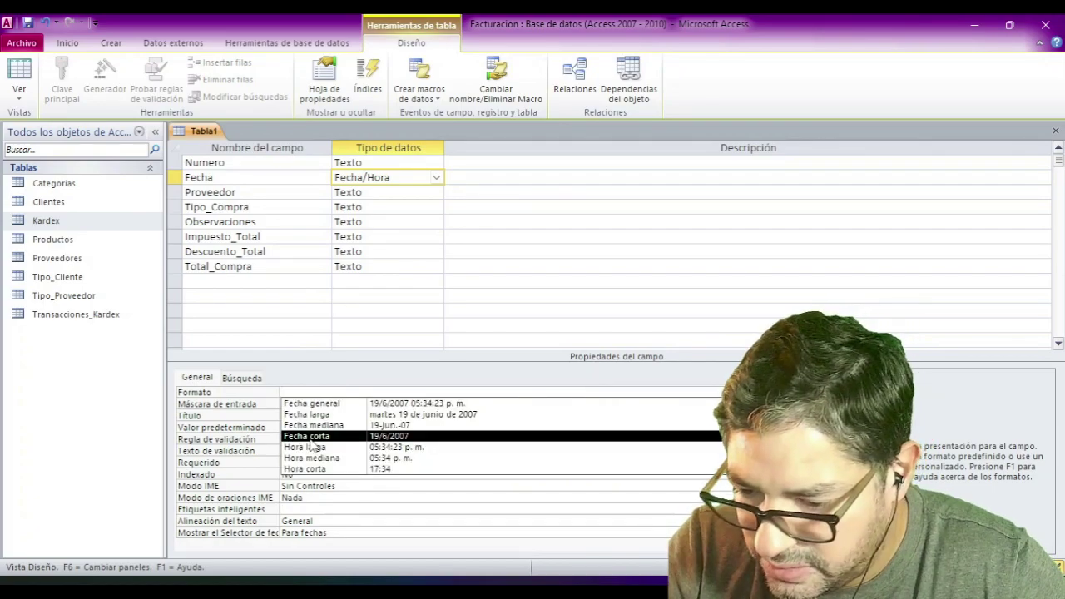
{"action": "left_click", "coordinate": [313, 438]}
- Check the key field's data type in the Proveedores table design, and set the new table's Proveedor field to Número
{"action": "left_click", "coordinate": [352, 192]}
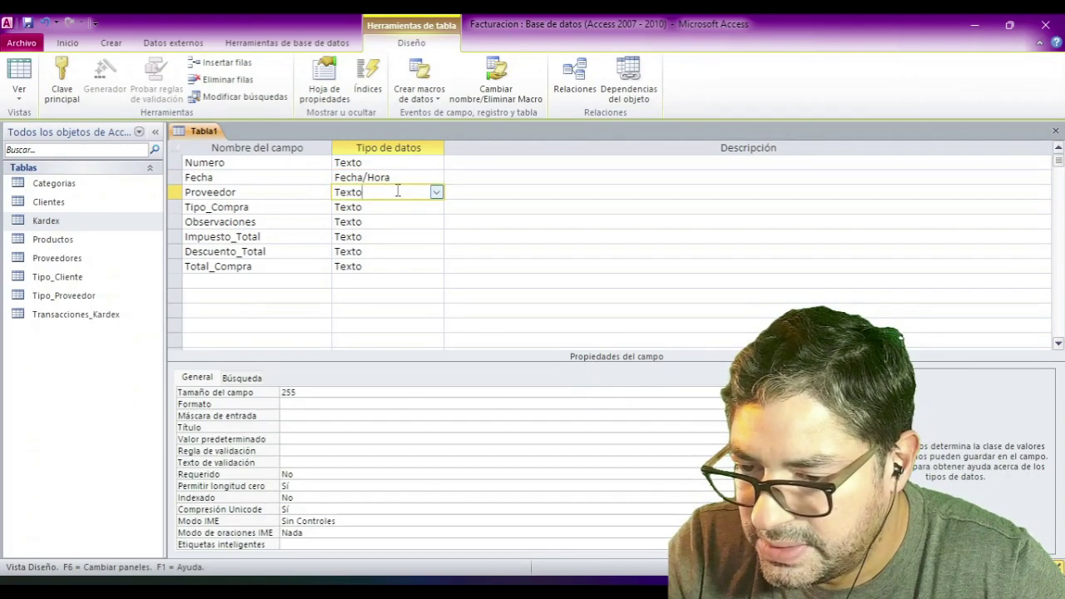
{"action": "left_click", "coordinate": [60, 265]}
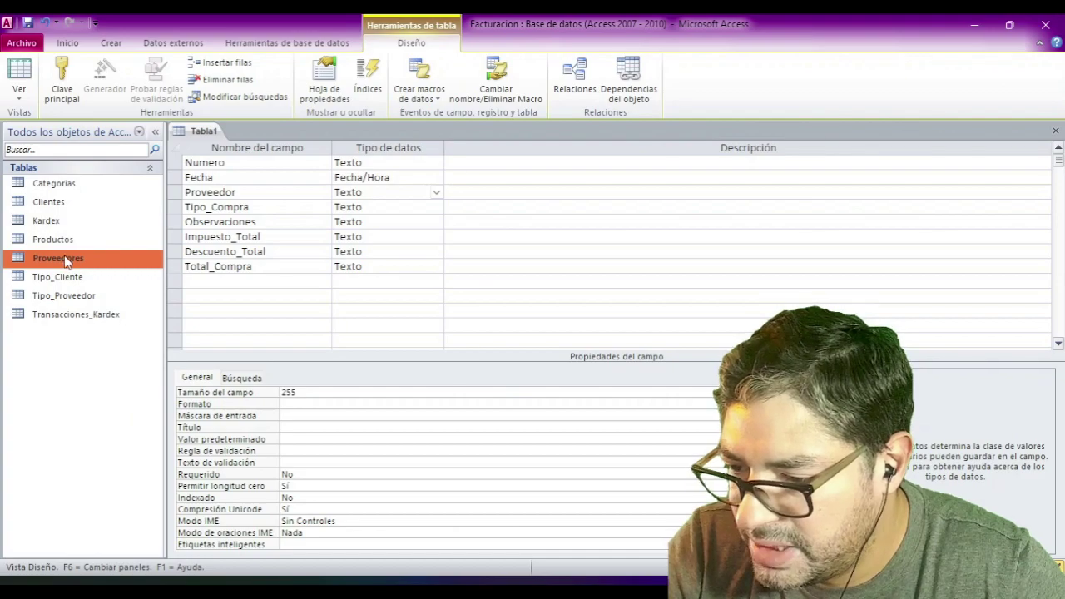
{"action": "right_click", "coordinate": [64, 265]}
{"action": "left_click", "coordinate": [115, 282]}
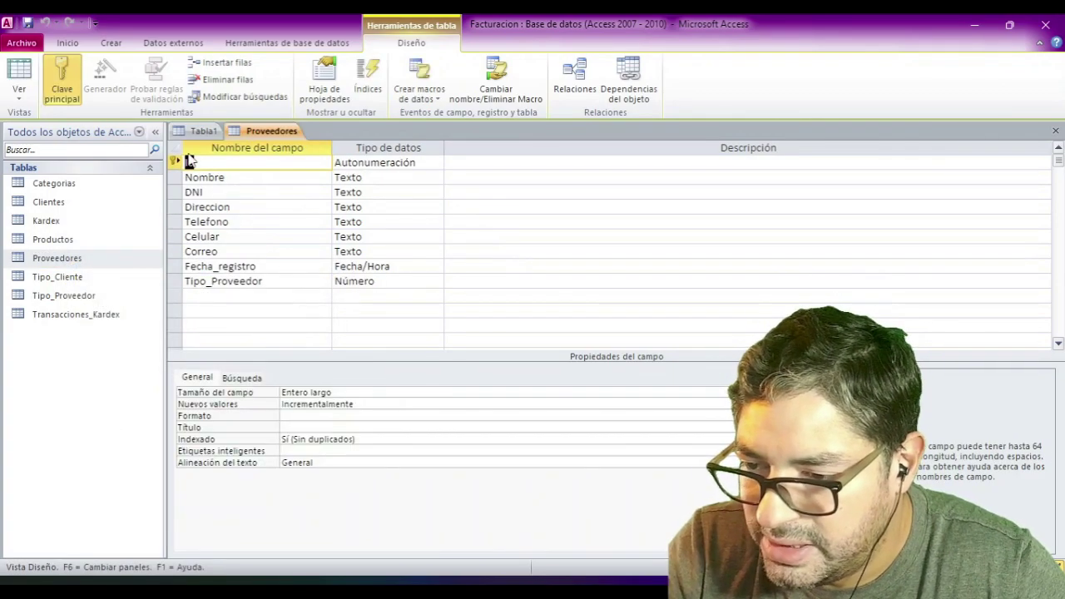
{"action": "left_click", "coordinate": [1055, 131]}
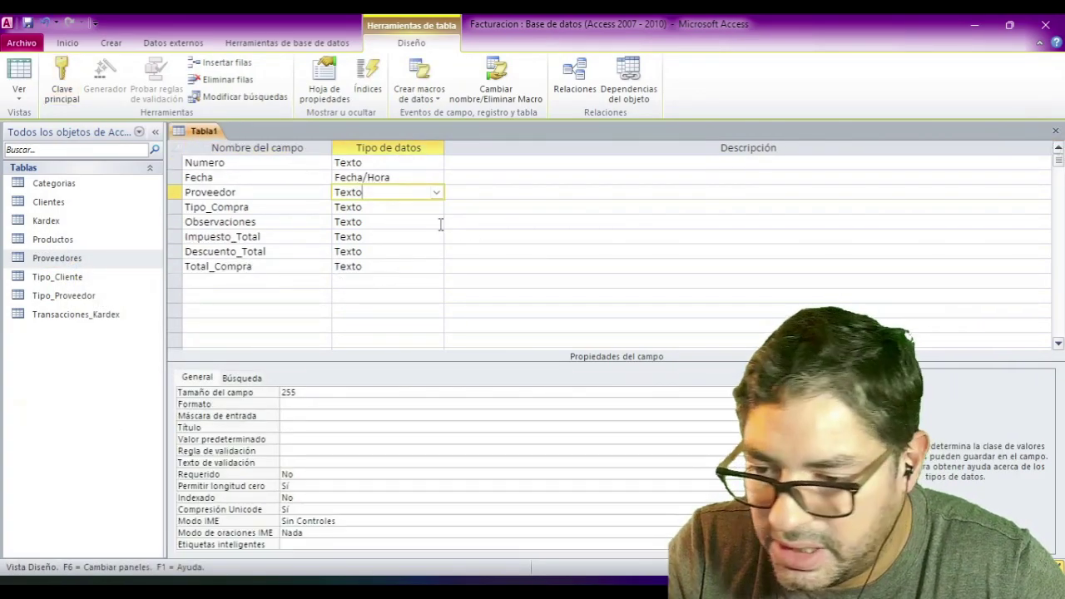
{"action": "left_click", "coordinate": [436, 192]}
{"action": "left_click", "coordinate": [382, 237]}
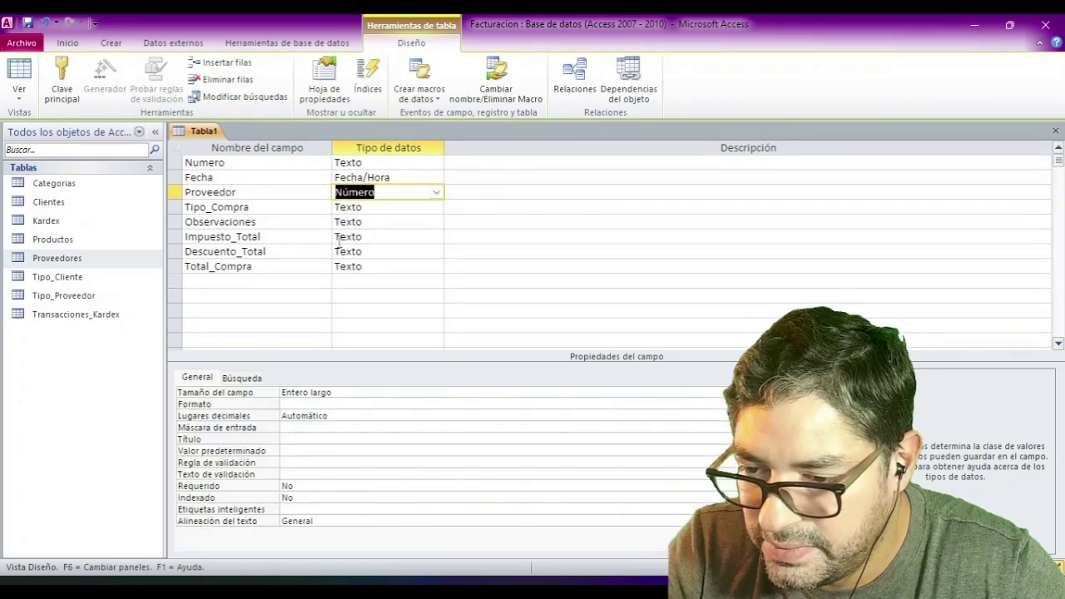
- Set the data type of the Tipo_Compra field to Número
{"action": "left_click", "coordinate": [395, 207]}
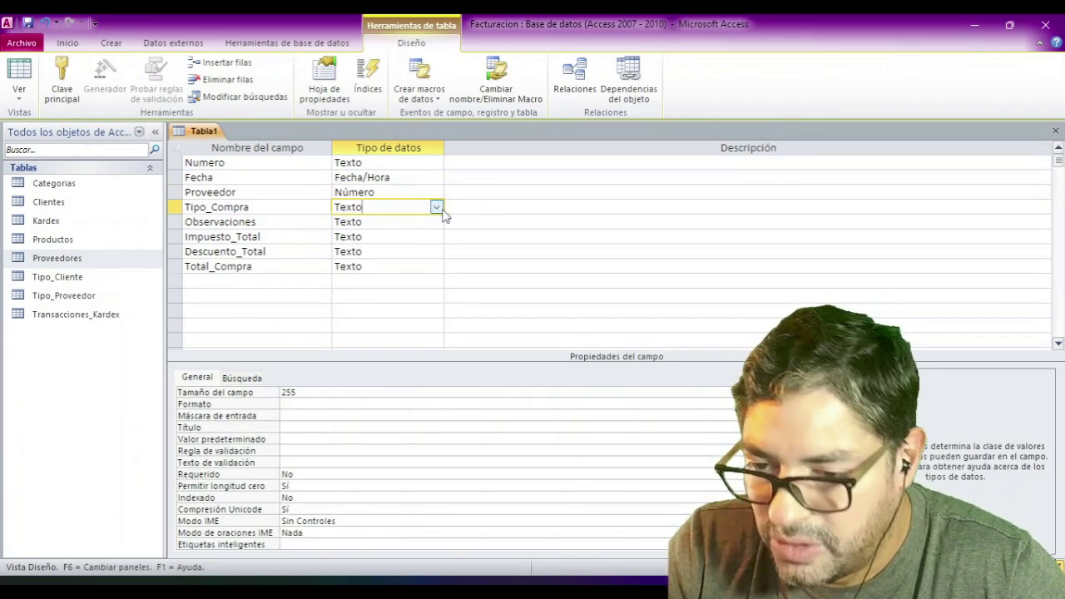
{"action": "left_click", "coordinate": [438, 207]}
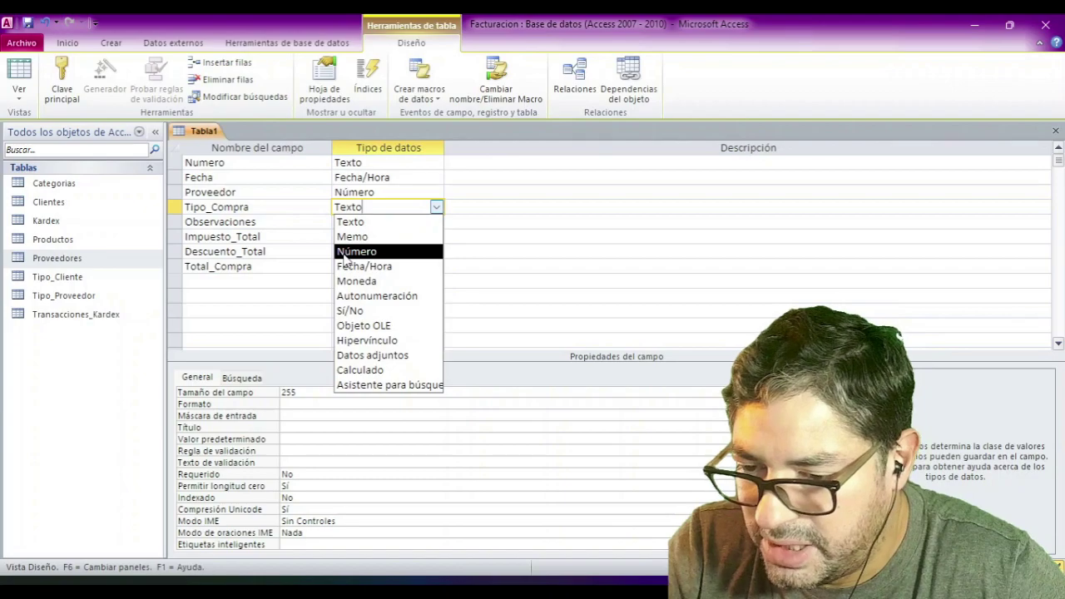
{"action": "left_click", "coordinate": [344, 253]}
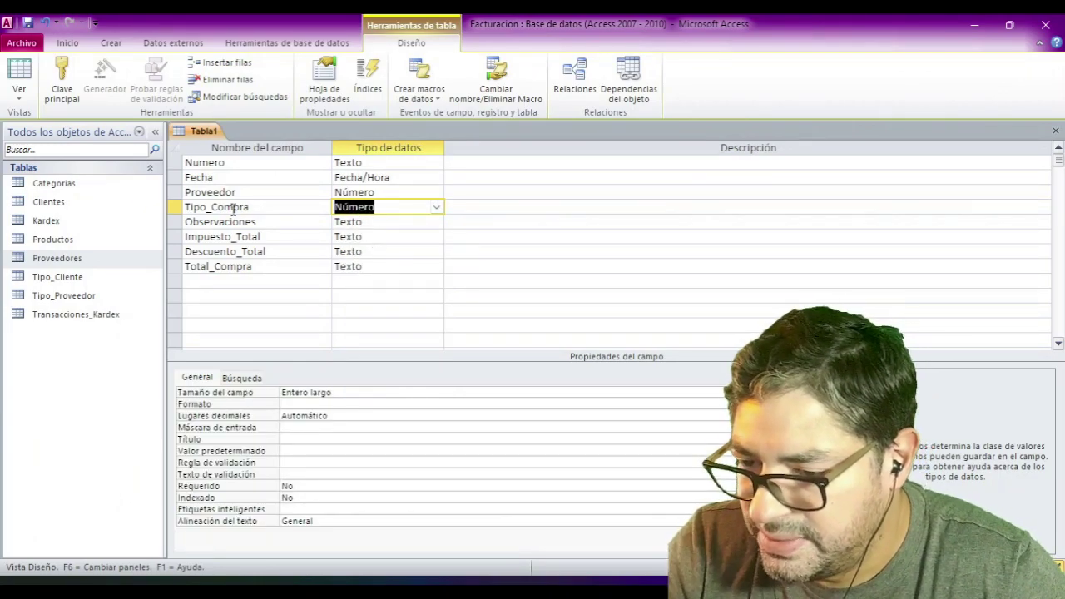
{"action": "left_click", "coordinate": [370, 222]}
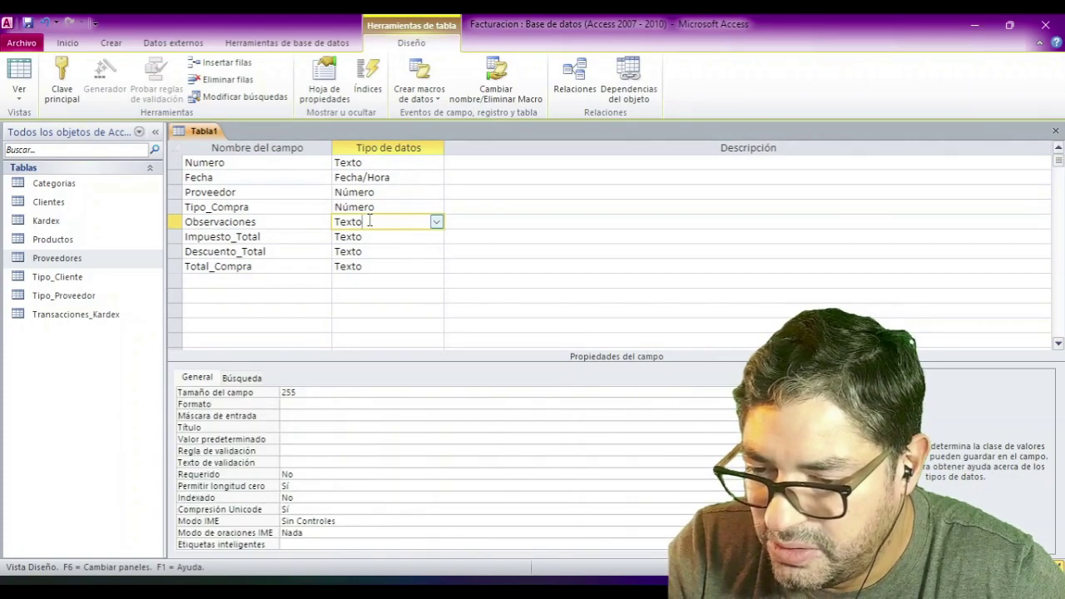
{"action": "left_click", "coordinate": [376, 207]}
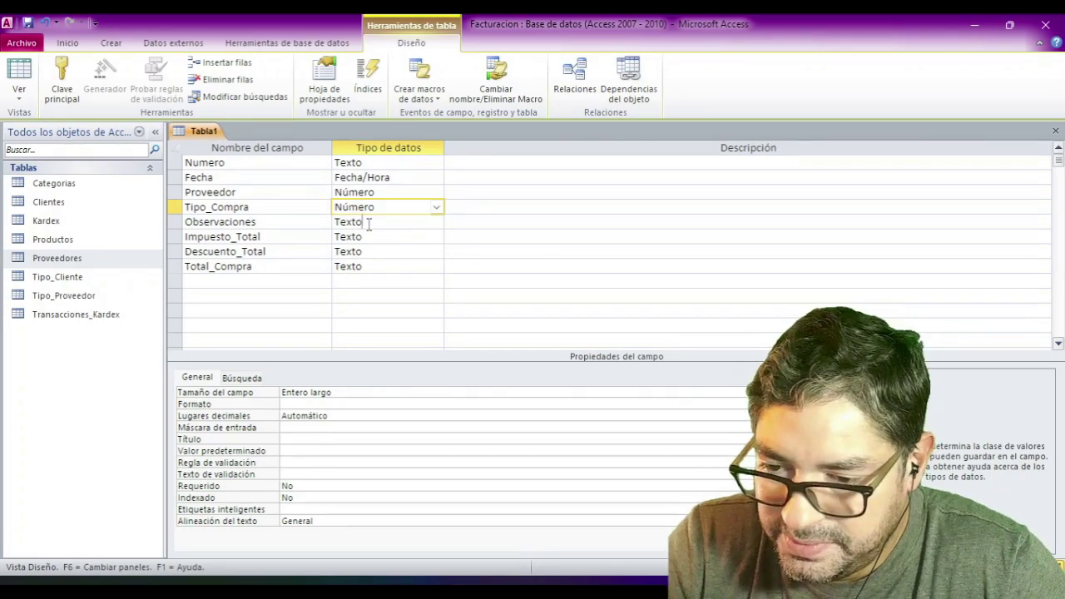
{"action": "left_click", "coordinate": [367, 223]}
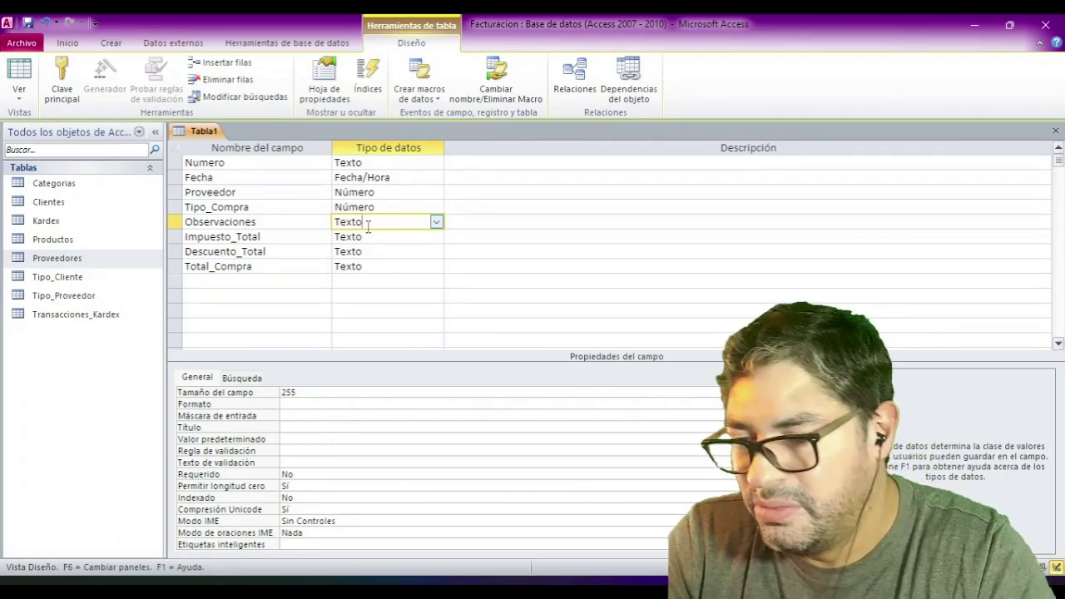
{"action": "left_click", "coordinate": [248, 208]}
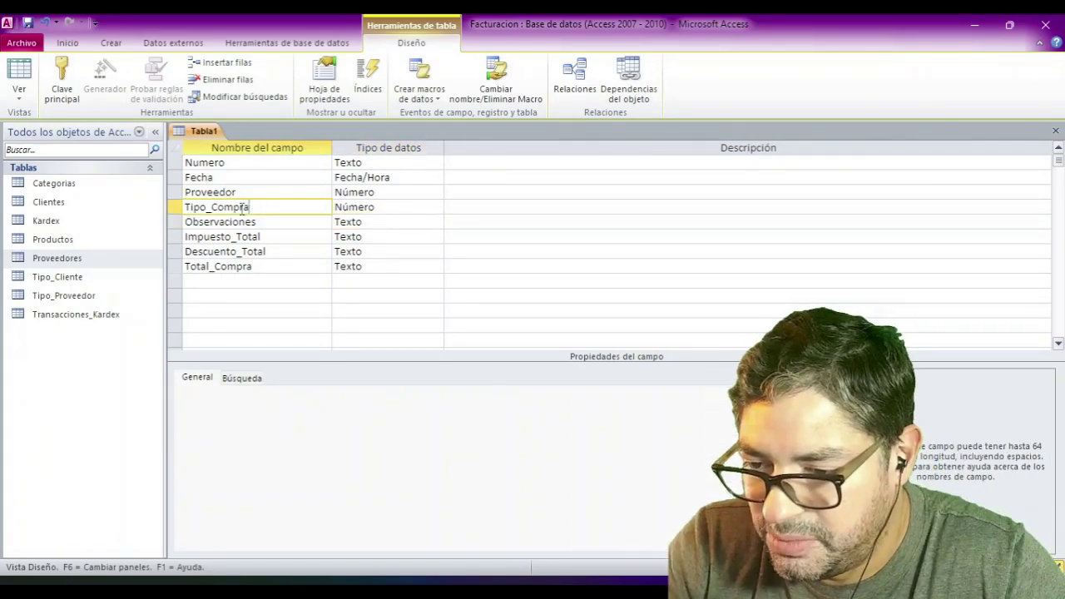
{"action": "left_click", "coordinate": [173, 206]}
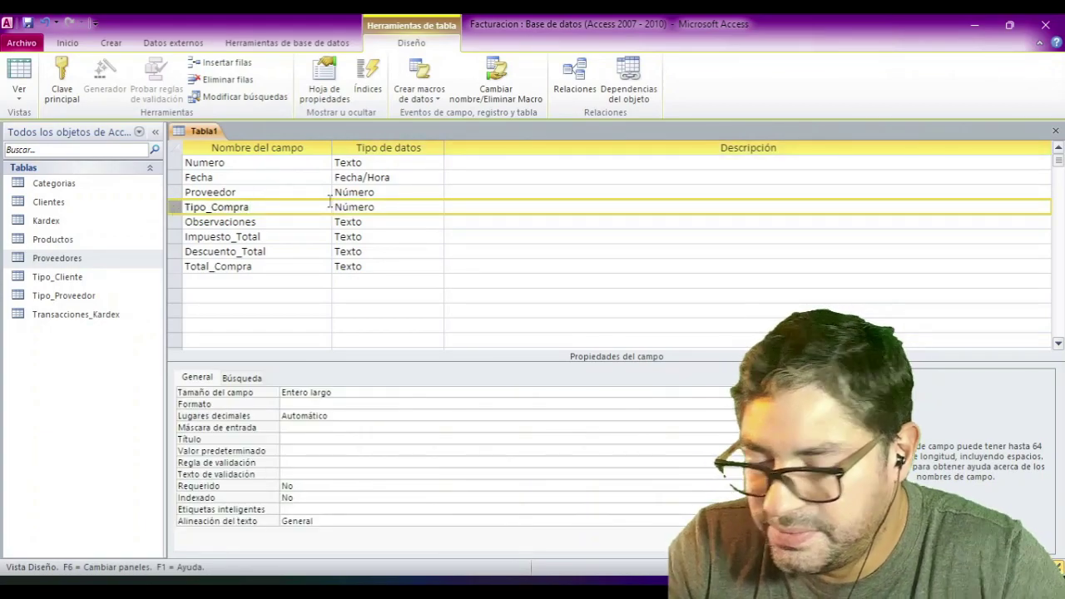
{"action": "left_click", "coordinate": [377, 225]}
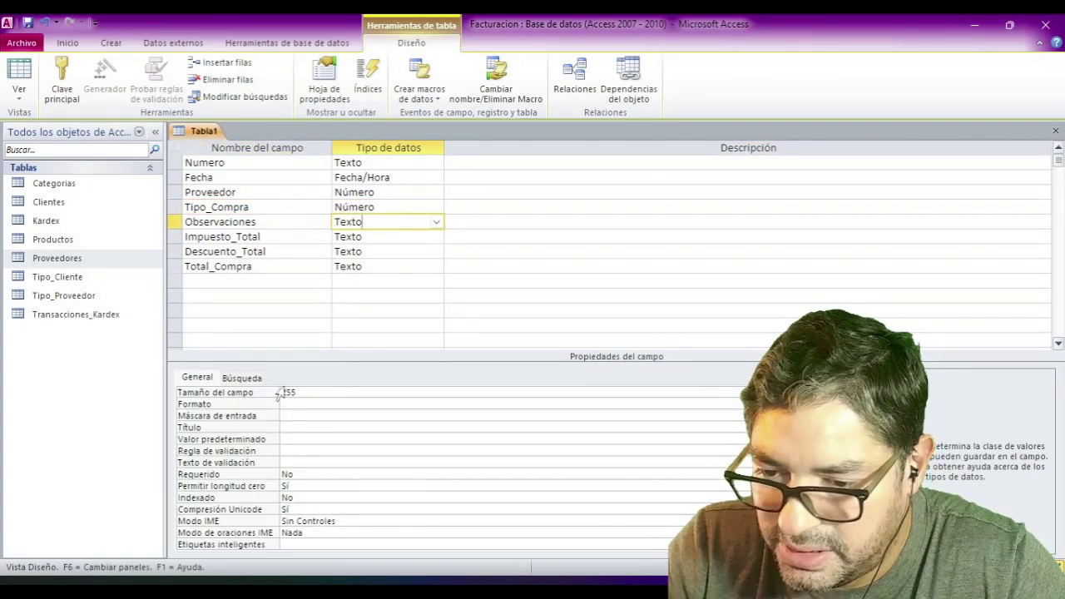
- Set the Impuesto_Total field's data type to Moneda with 2 decimal places
{"action": "left_click", "coordinate": [406, 239]}
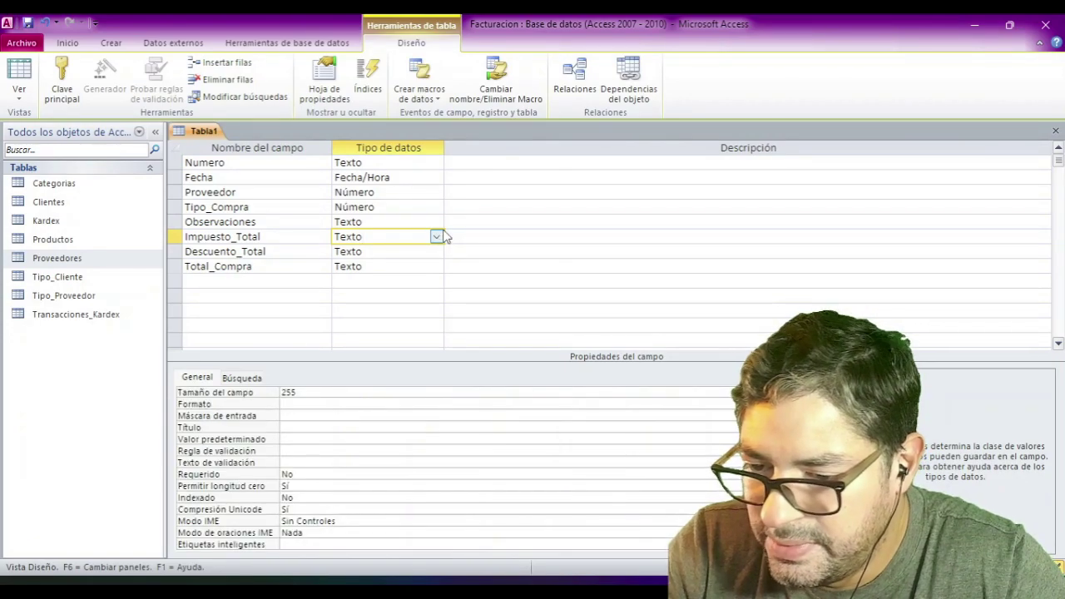
{"action": "left_click", "coordinate": [436, 238]}
{"action": "left_click", "coordinate": [357, 310]}
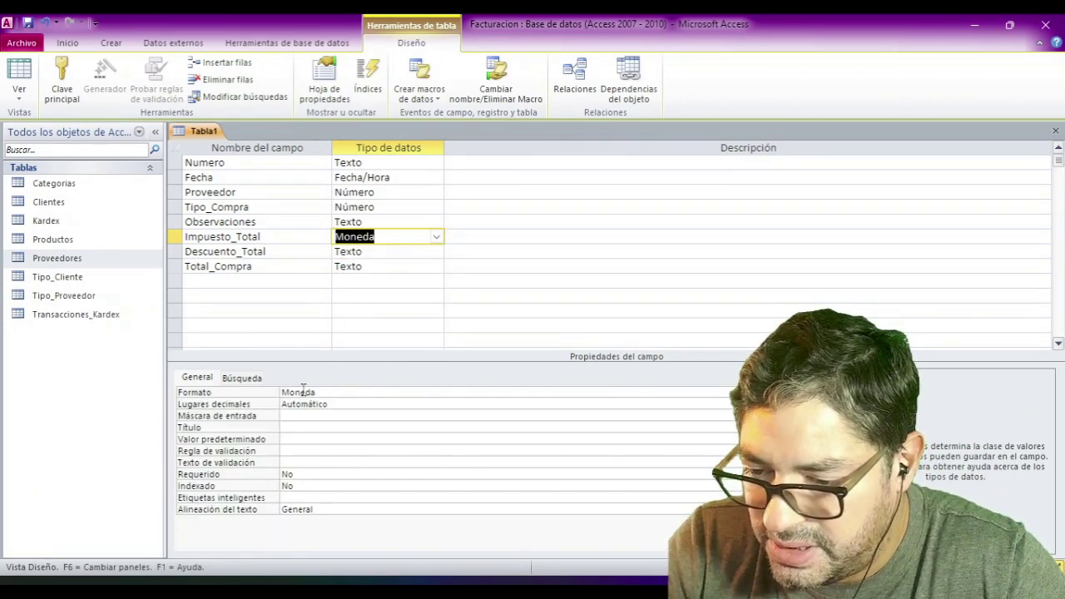
{"action": "left_click", "coordinate": [309, 405]}
{"action": "double_click", "coordinate": [309, 404]}
{"action": "type", "text": "2"}
{"action": "key", "text": "Return"}
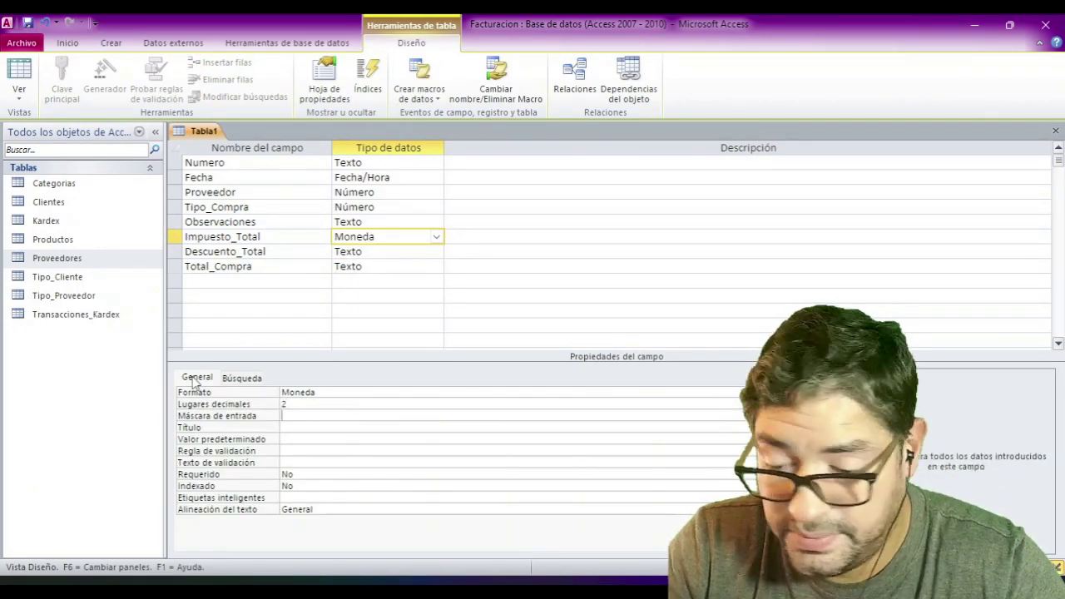
- Set the Descuento_Total field's data type to Moneda with 2 decimal places
{"action": "left_click", "coordinate": [362, 251]}
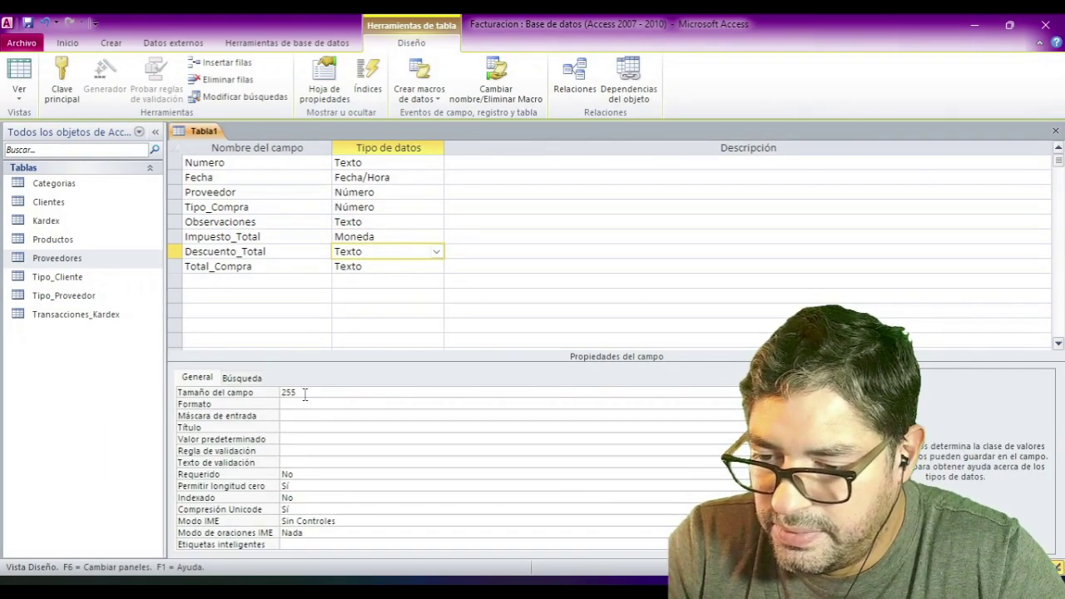
{"action": "left_click", "coordinate": [433, 256]}
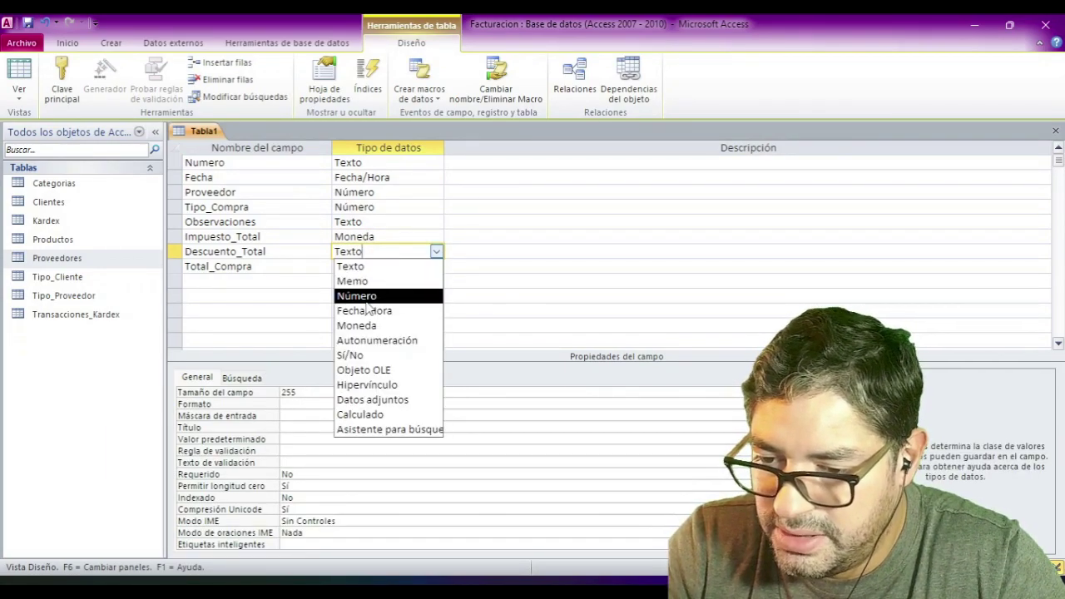
{"action": "left_click", "coordinate": [356, 326]}
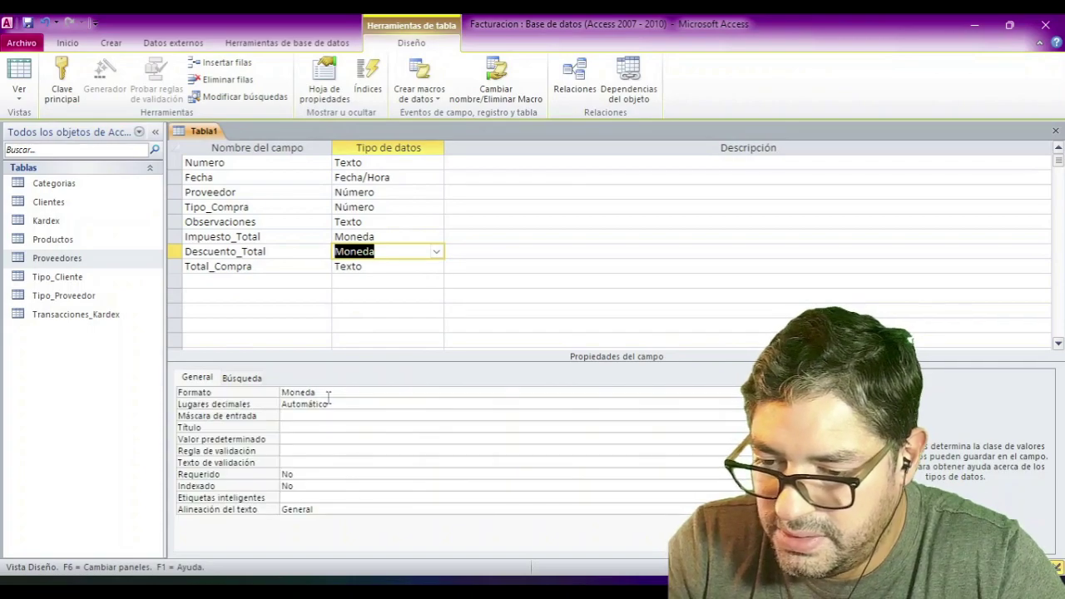
{"action": "left_click", "coordinate": [326, 400]}
{"action": "left_click", "coordinate": [247, 399]}
{"action": "type", "text": "2"}
- Set the Total_Compra field's data type to Moneda with 2 decimal places
{"action": "left_click", "coordinate": [408, 267]}
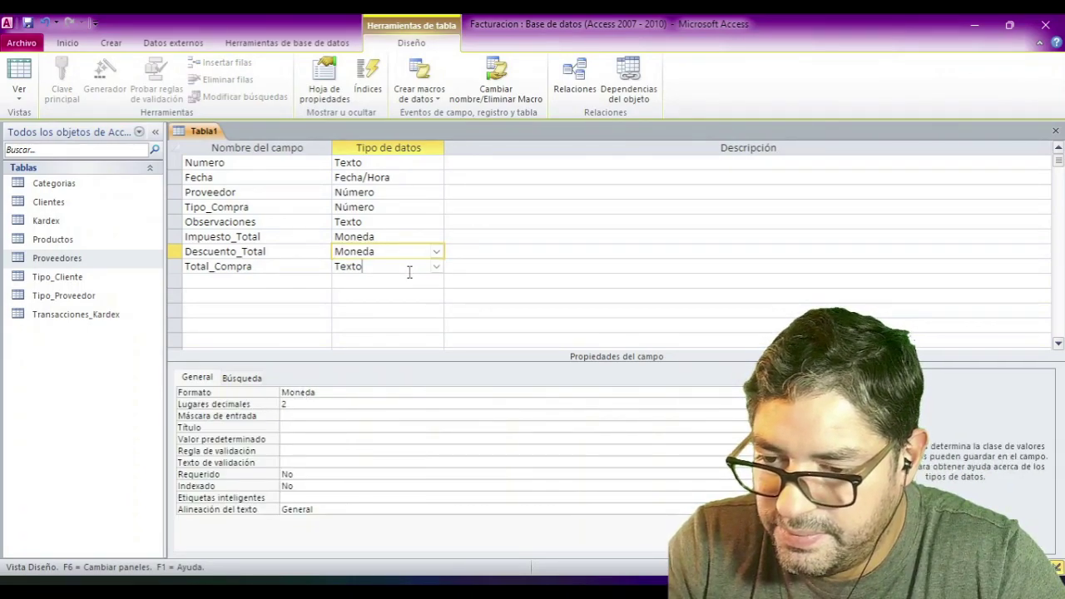
{"action": "left_click", "coordinate": [436, 267]}
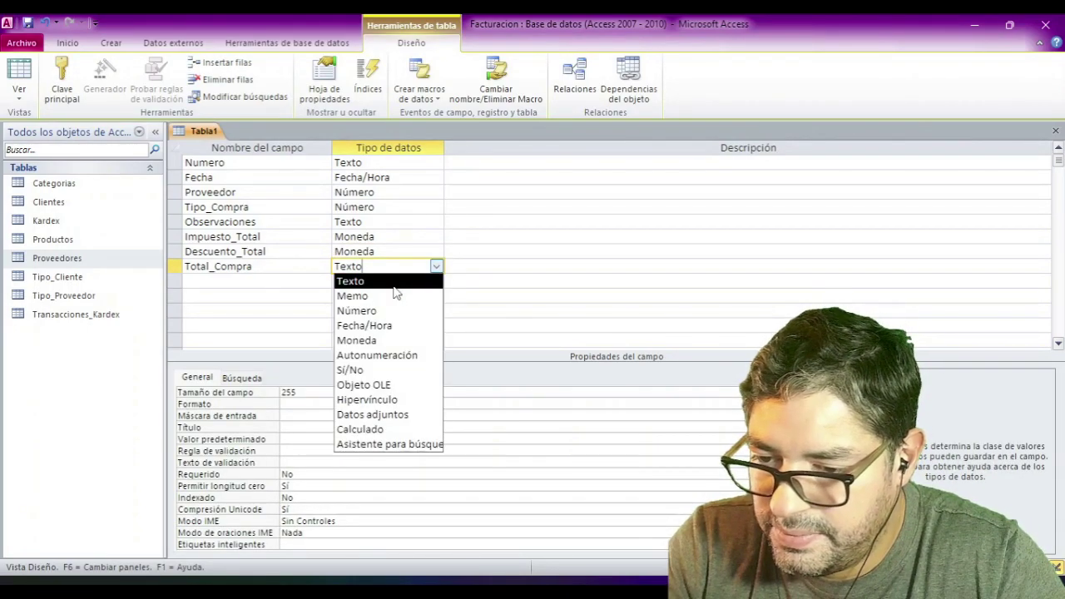
{"action": "left_click", "coordinate": [366, 344]}
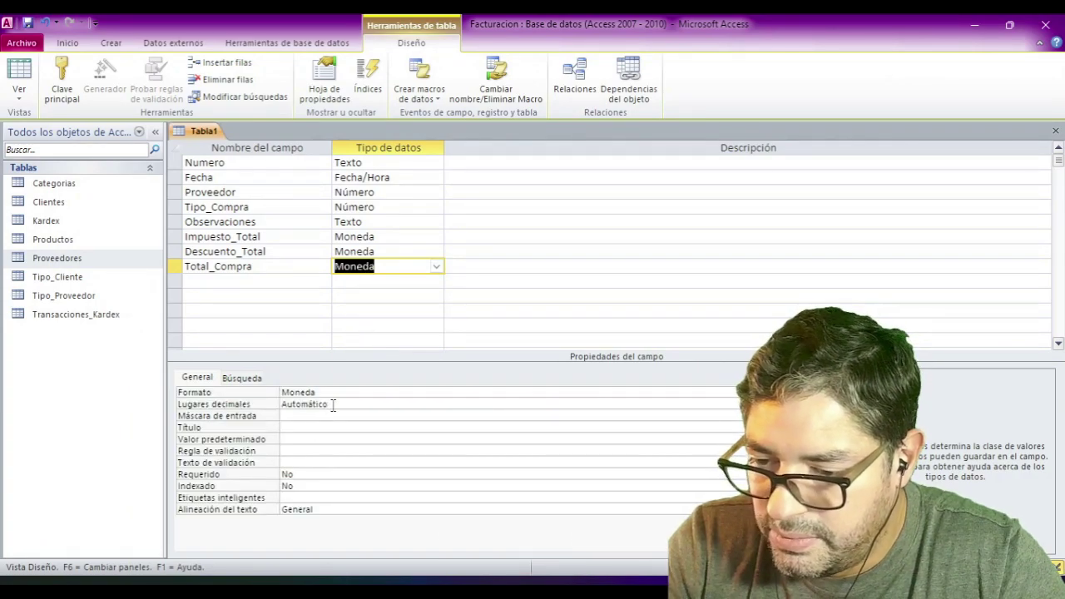
{"action": "left_click", "coordinate": [258, 404]}
{"action": "type", "text": "2"}
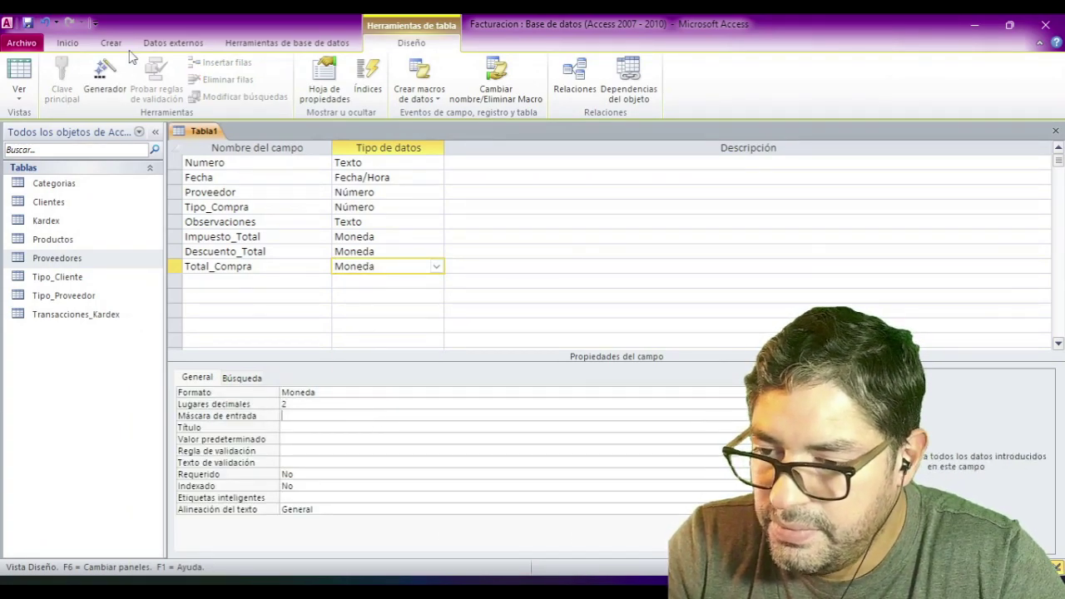
- Make Numero the primary key and save the table as Compras_Maestro
{"action": "left_click", "coordinate": [239, 166]}
{"action": "left_click", "coordinate": [62, 79]}
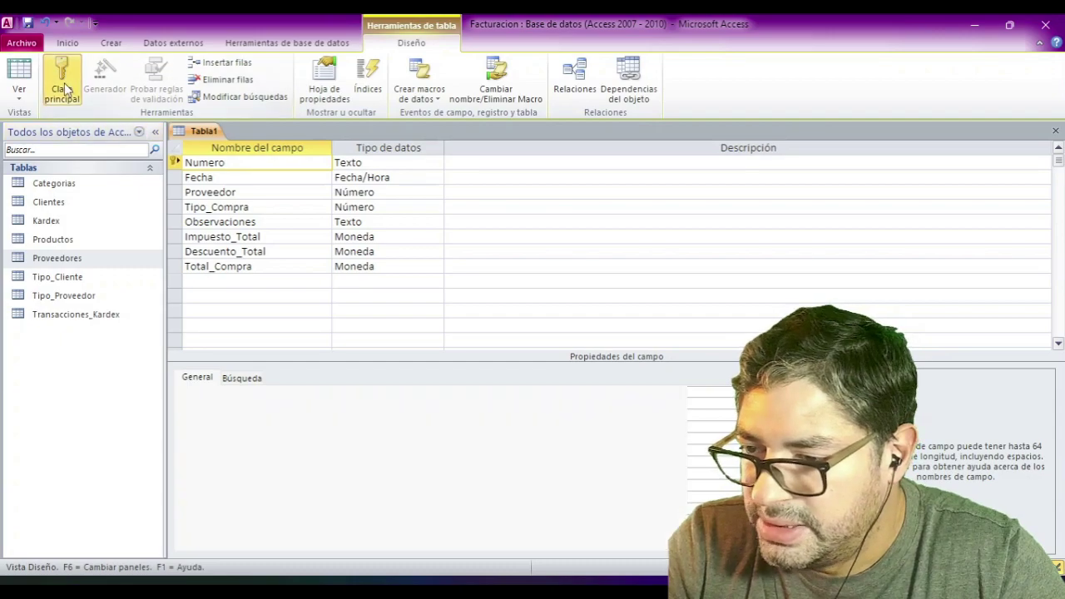
{"action": "left_click", "coordinate": [28, 22]}
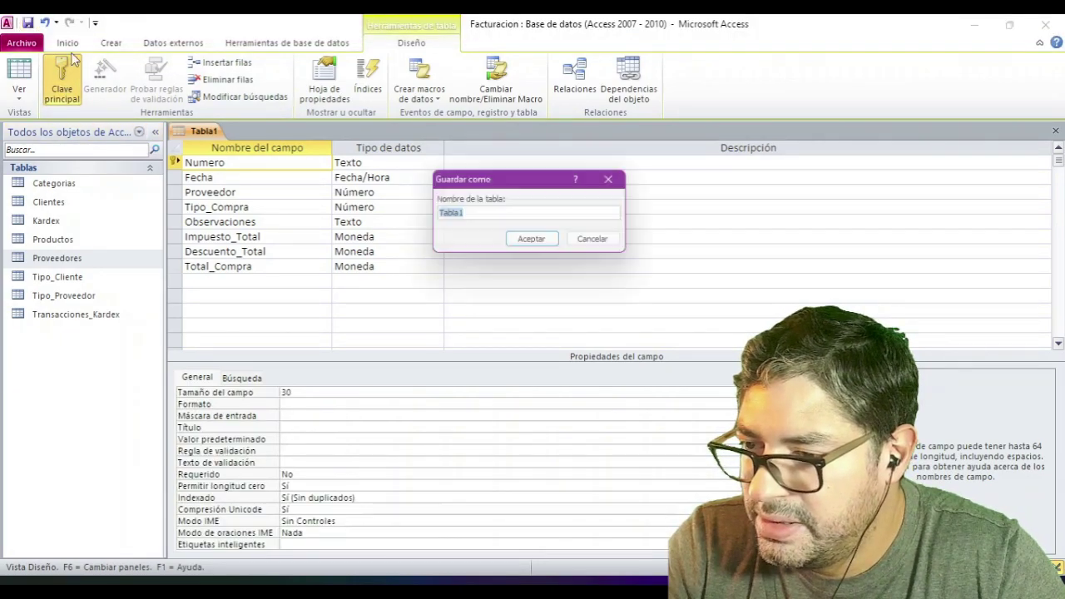
{"action": "type", "text": "Compras_"}
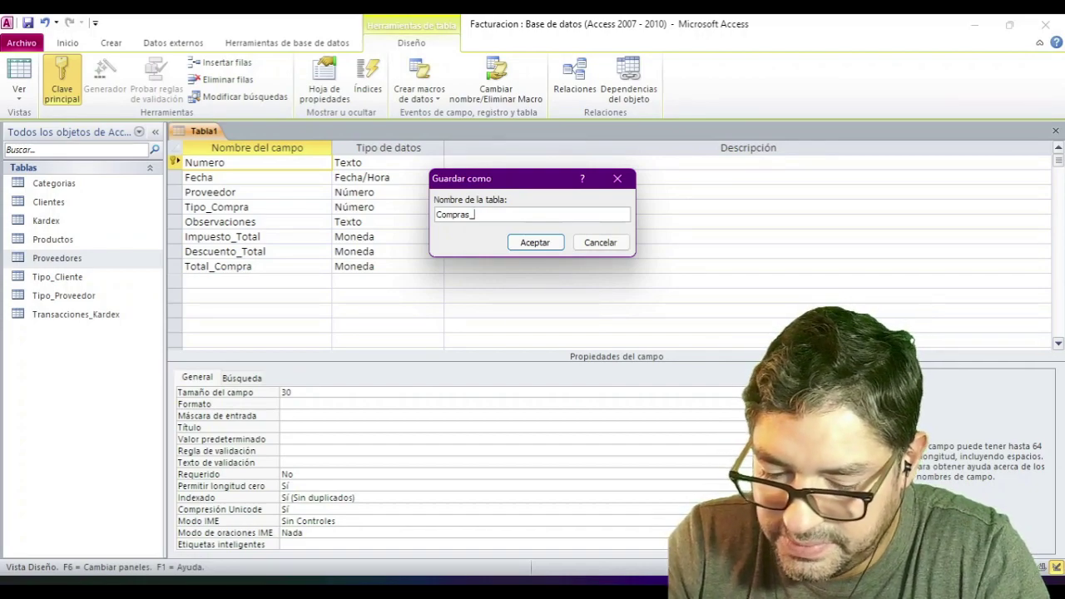
{"action": "type", "text": "Maestro"}
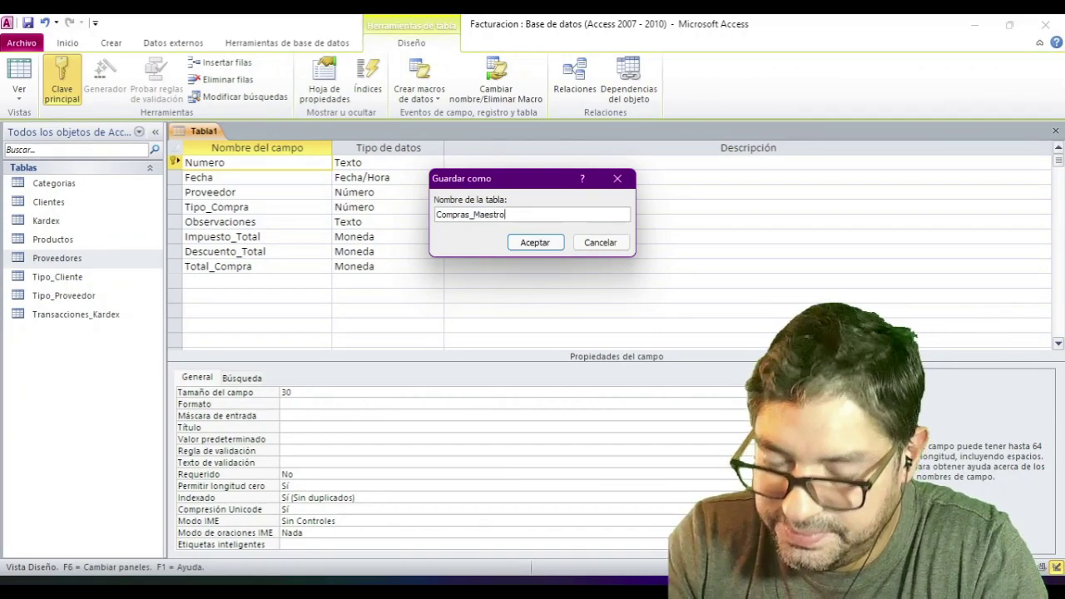
{"action": "left_click", "coordinate": [534, 242]}
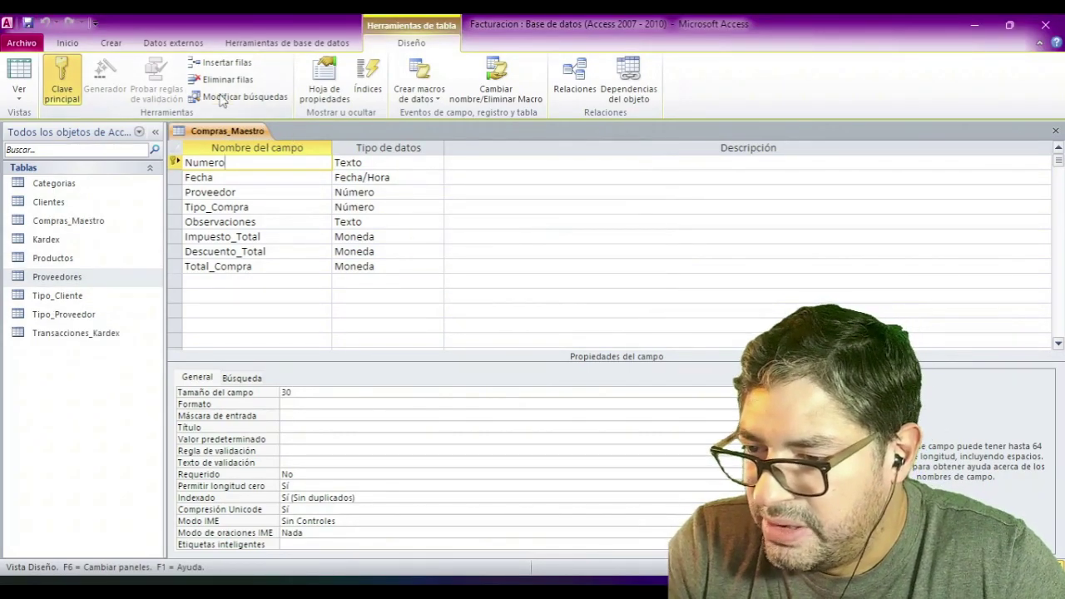
- Create a new table in design view and add a Numero field matching the key field of Compras_Maestro
{"action": "left_click", "coordinate": [110, 43]}
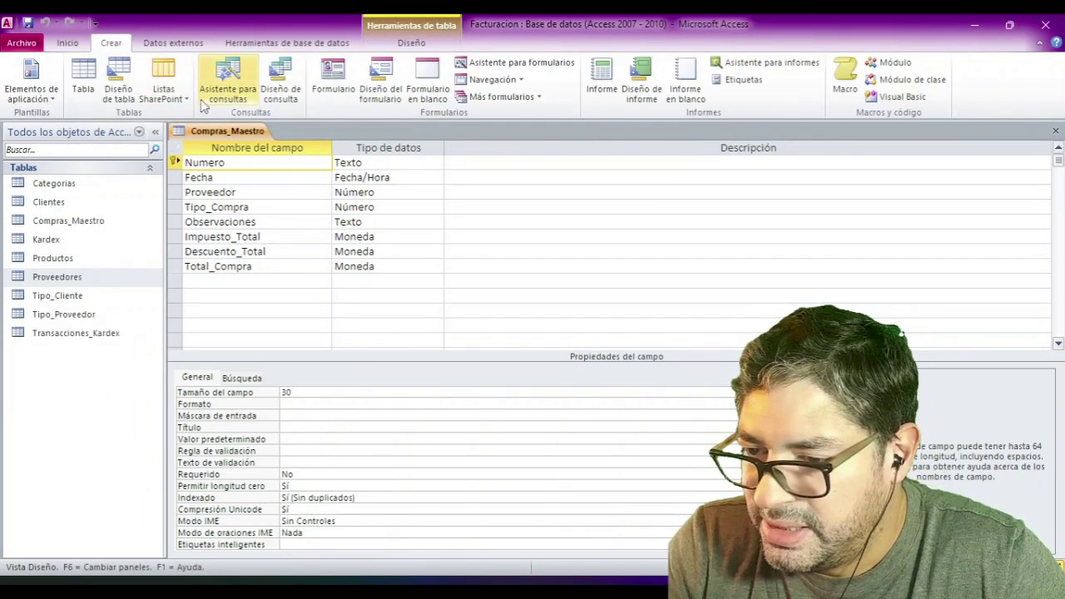
{"action": "left_click", "coordinate": [114, 93]}
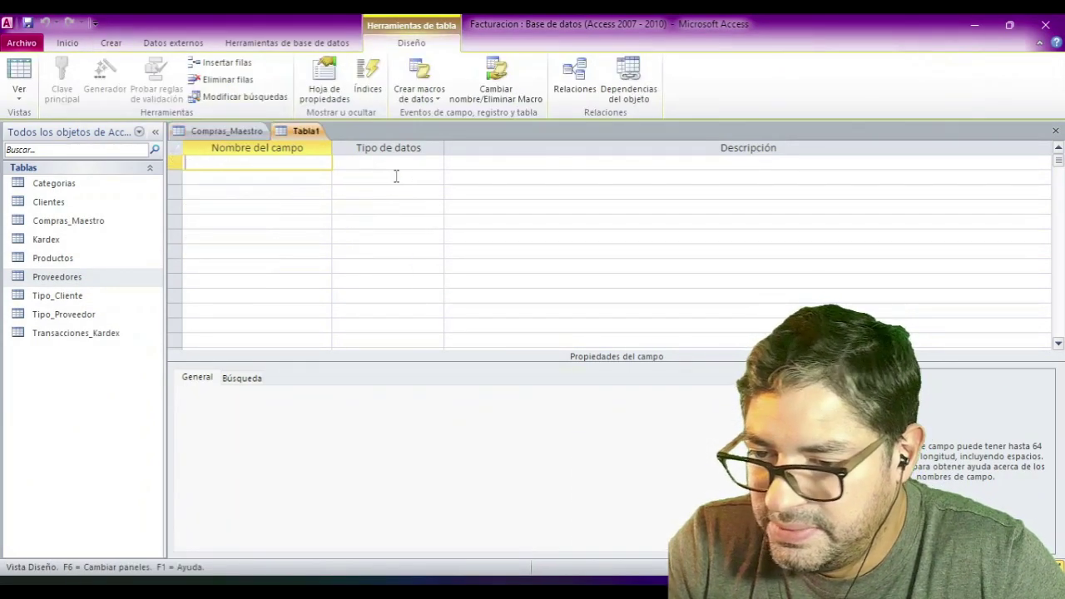
{"action": "left_click", "coordinate": [226, 130]}
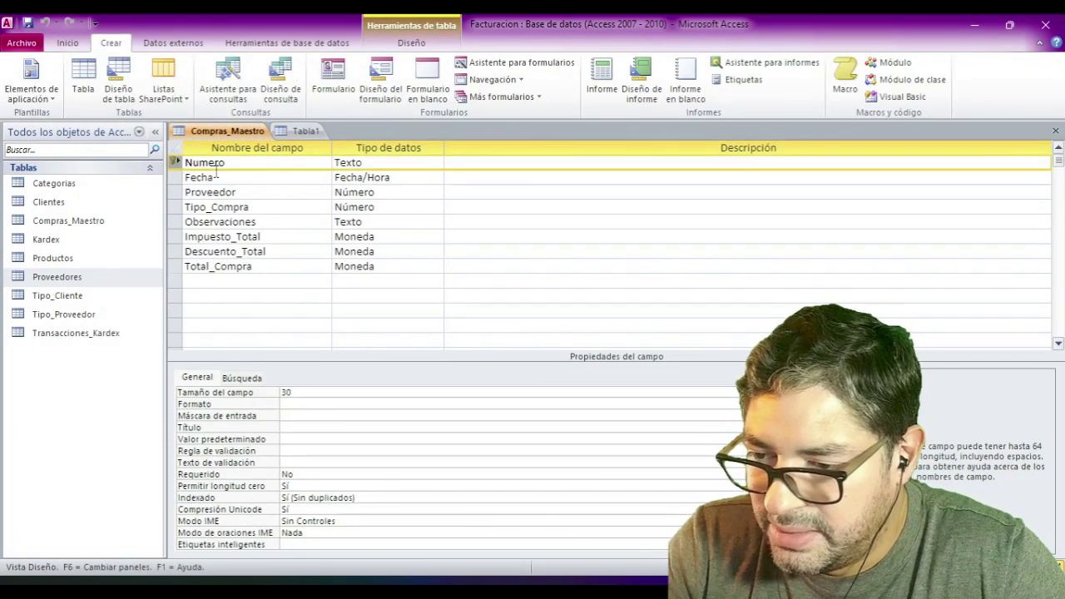
{"action": "double_click", "coordinate": [219, 164]}
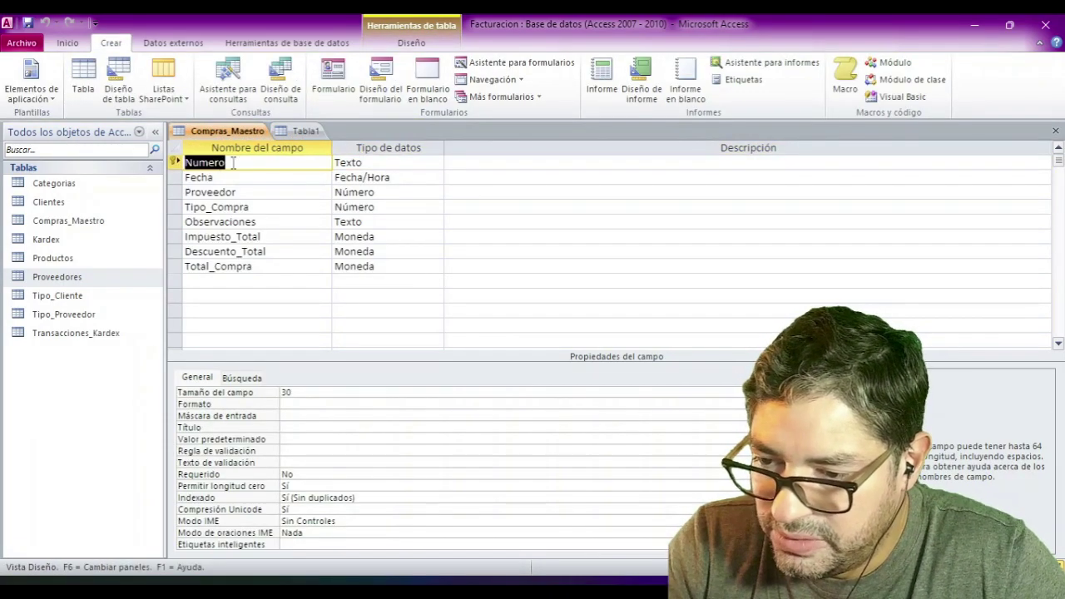
{"action": "left_click", "coordinate": [301, 133]}
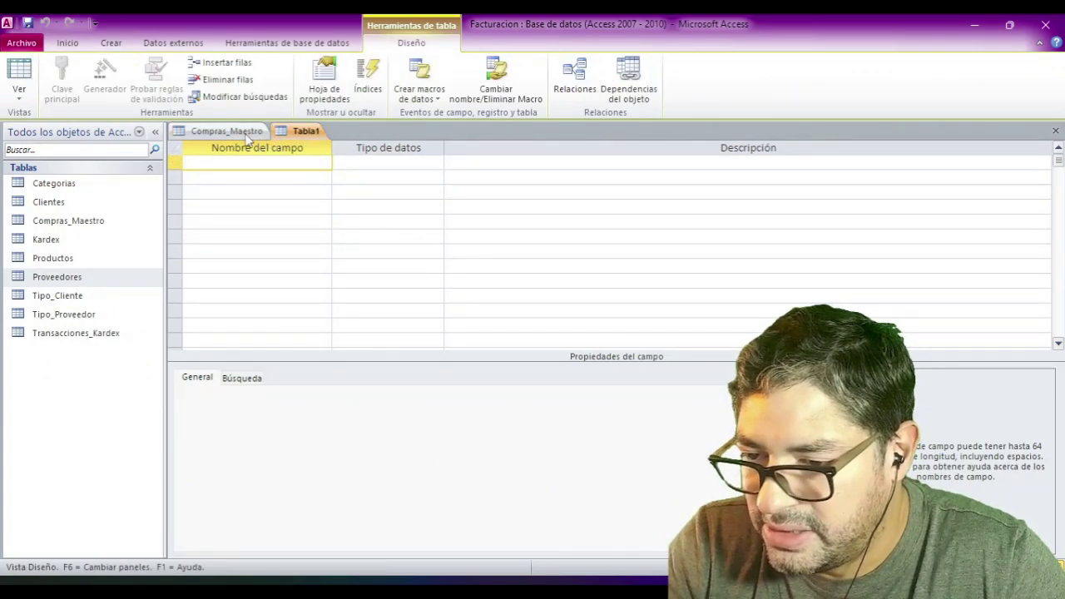
{"action": "left_click", "coordinate": [239, 133]}
{"action": "left_click", "coordinate": [301, 131]}
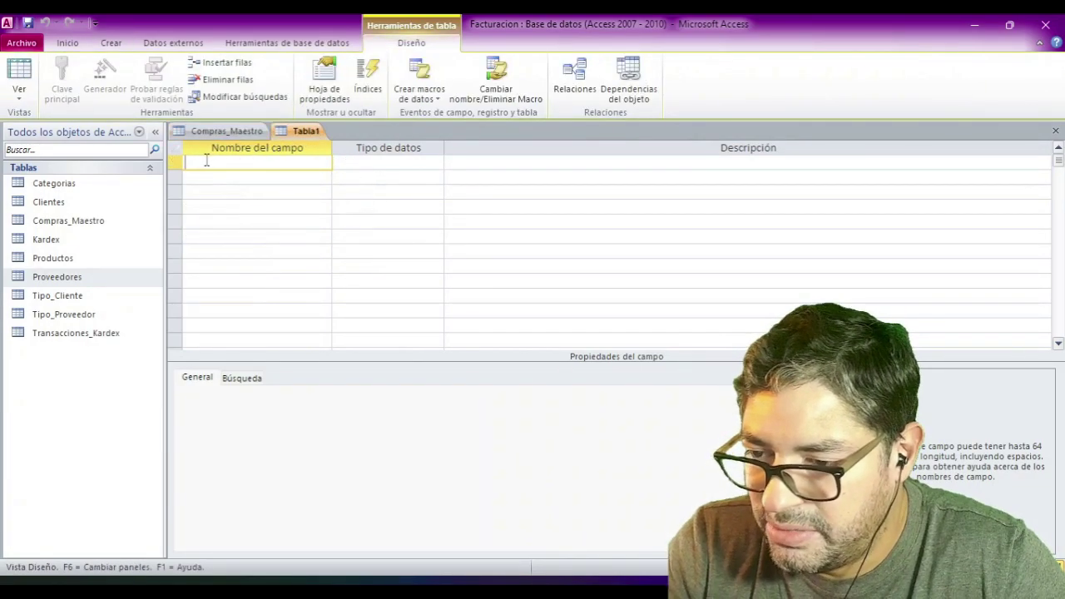
{"action": "type", "text": "Numero"}
{"action": "key", "text": "Down"}
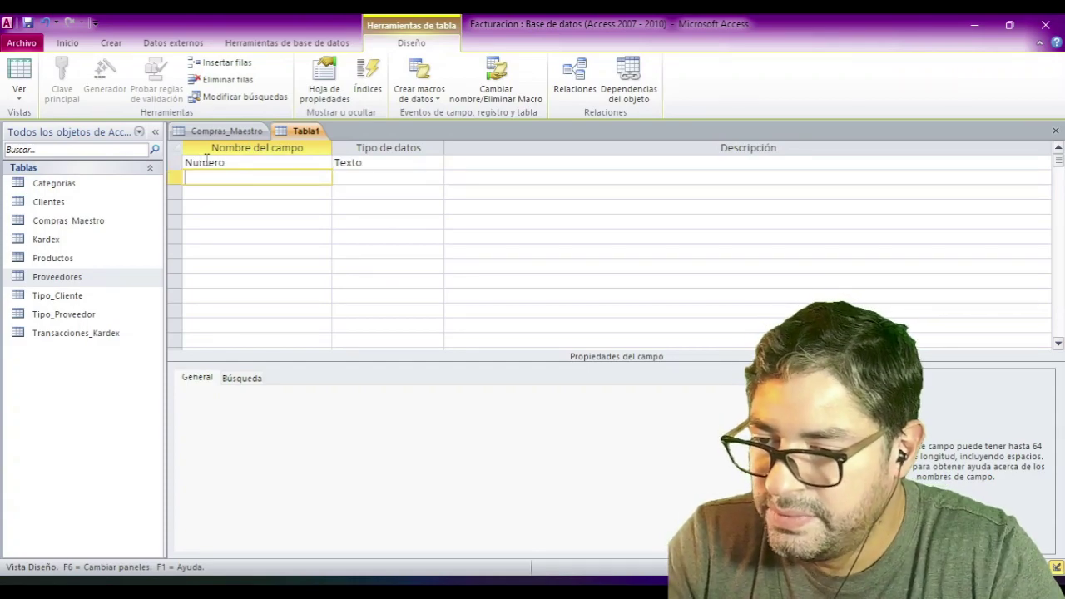
- Add the fields Codigo, Cantidad and Precio_Costo to the new table
{"action": "type", "text": "Codigo"}
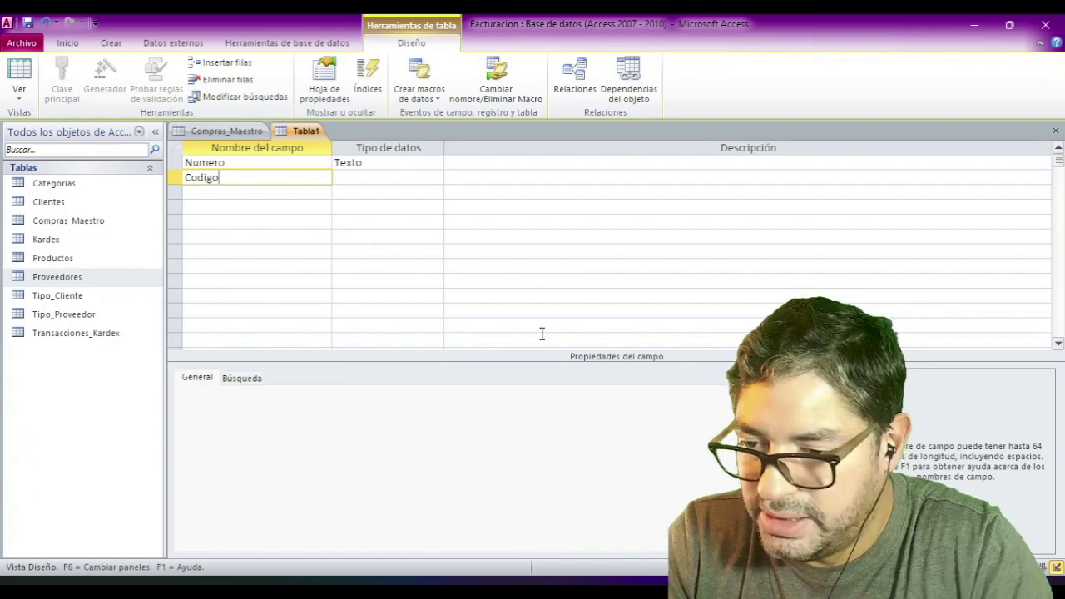
{"action": "key", "text": "Down"}
{"action": "type", "text": "Cantidad"}
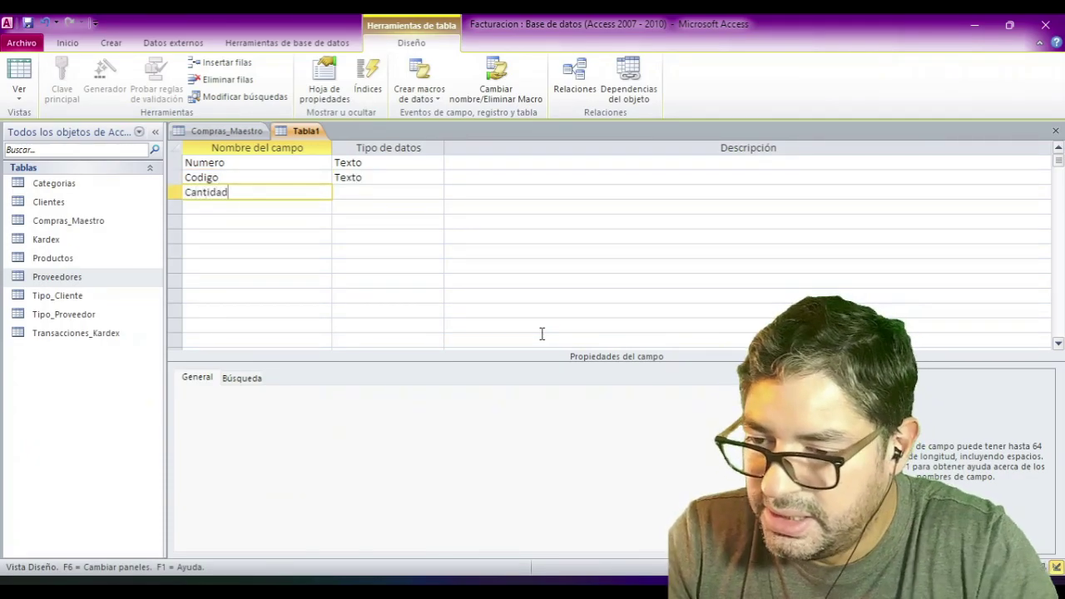
{"action": "key", "text": "Down"}
{"action": "type", "text": "Precio"}
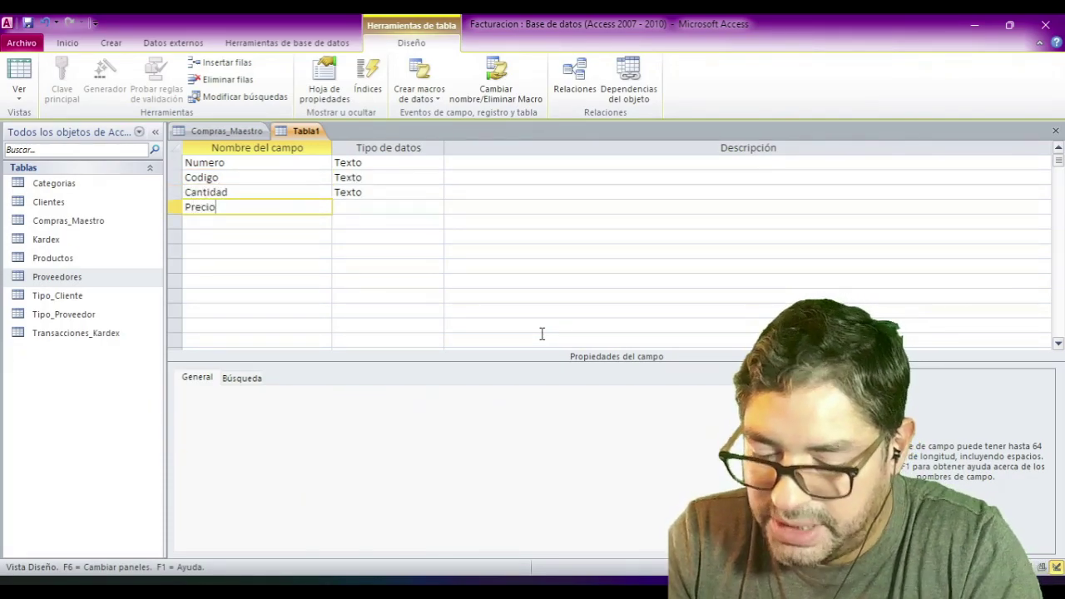
{"action": "type", "text": "_Co"}
{"action": "key", "text": "Down"}
- Add the fields Impuesto, Descuento and Total_Lineal below Precio_Costo in the new table
{"action": "type", "text": "Impuesto"}
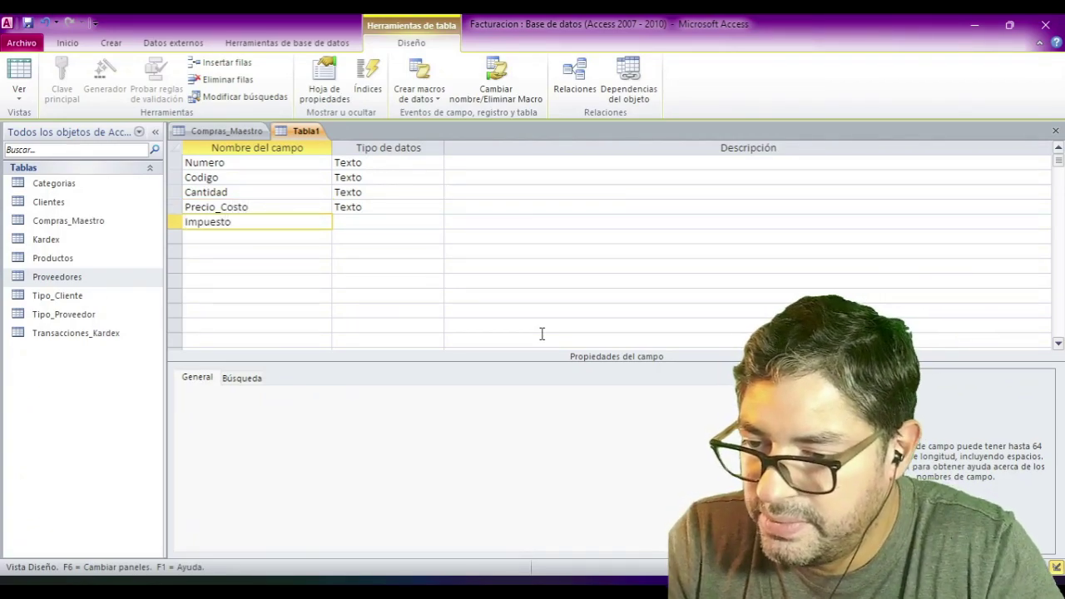
{"action": "key", "text": "Down"}
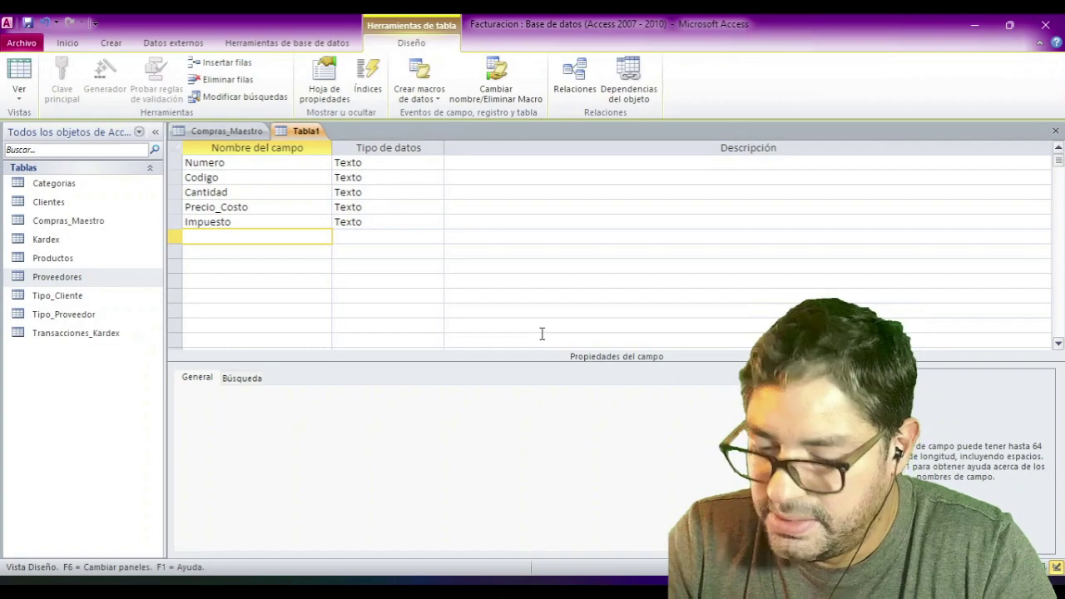
{"action": "type", "text": "Descuento"}
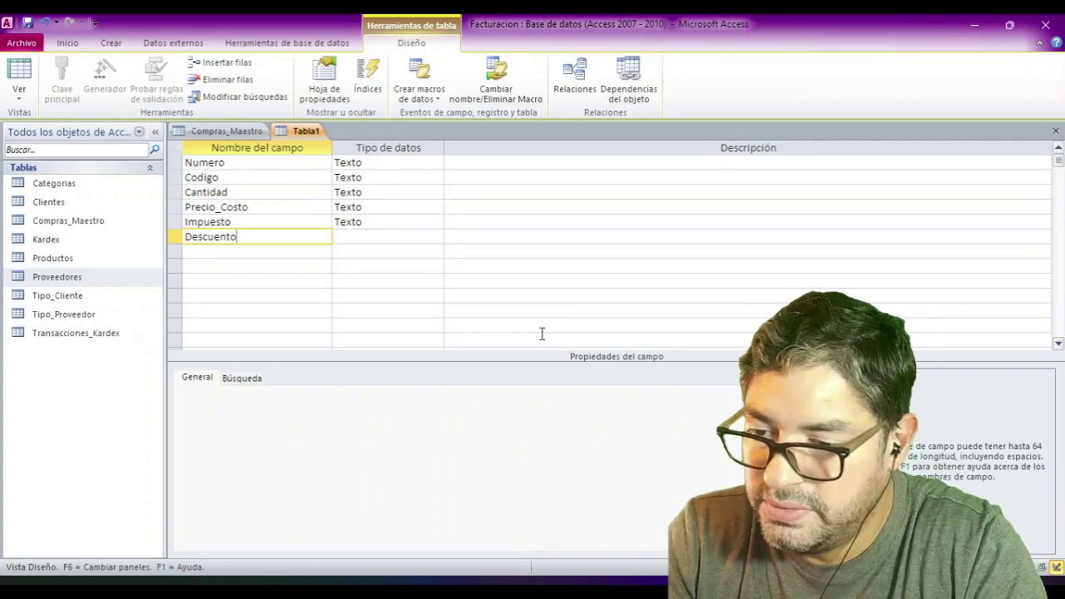
{"action": "key", "text": "Down"}
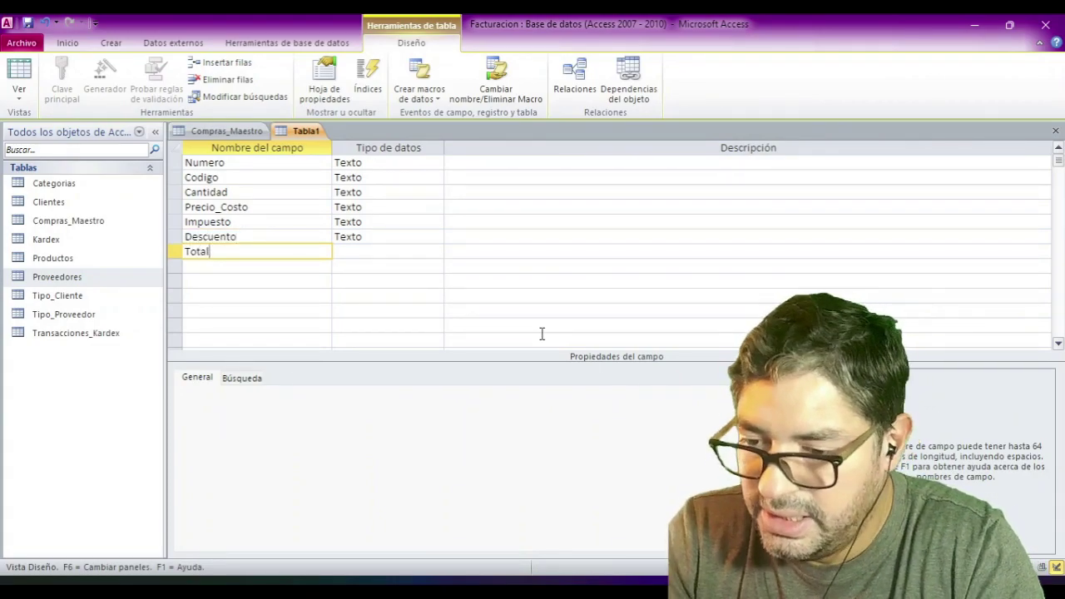
{"action": "key", "text": "Down"}
- Check the Numero key field's size in Compras_Maestro and set the new table's Numero field size to 30
{"action": "key", "text": "Up"}
{"action": "key", "text": "Up"}
{"action": "key", "text": "Up"}
{"action": "key", "text": "Up"}
{"action": "key", "text": "Up"}
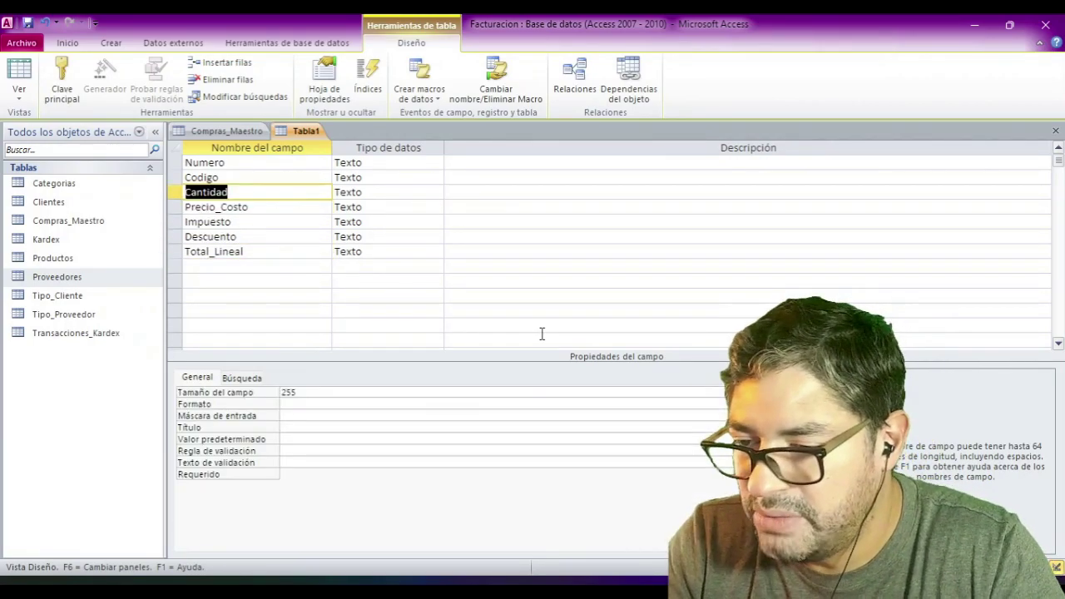
{"action": "key", "text": "Up"}
{"action": "left_click", "coordinate": [184, 177]}
{"action": "left_click", "coordinate": [292, 162]}
{"action": "left_click", "coordinate": [226, 131]}
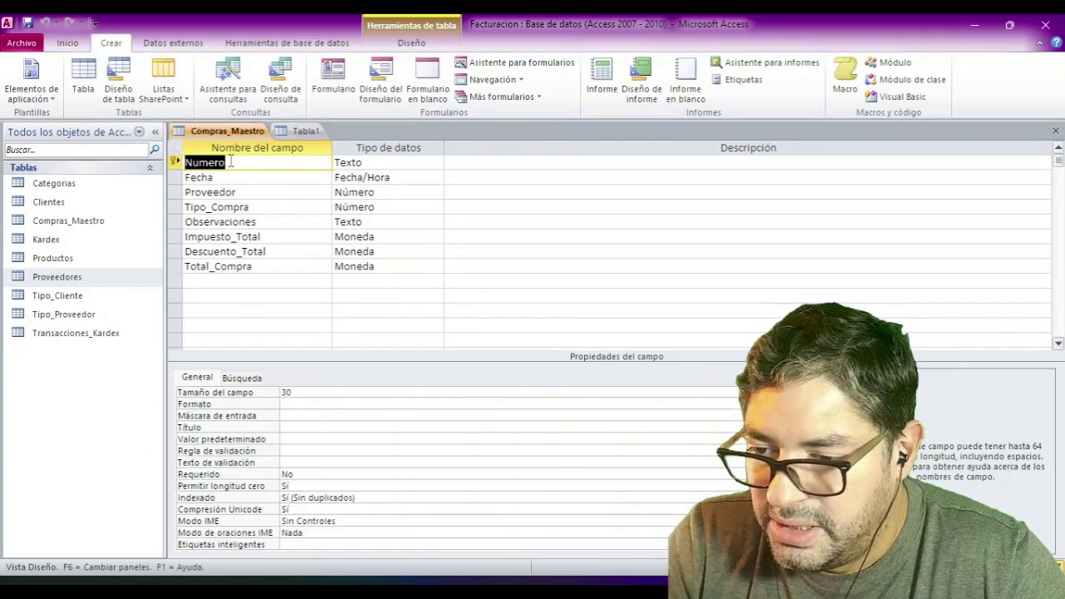
{"action": "left_click", "coordinate": [304, 132]}
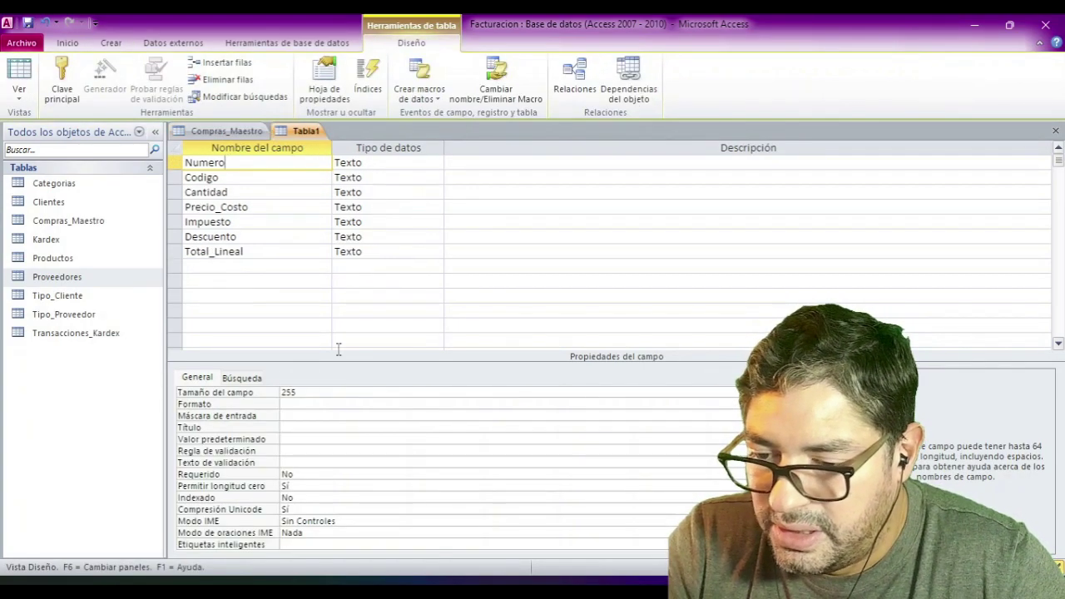
{"action": "left_click", "coordinate": [309, 391]}
{"action": "type", "text": "30"}
{"action": "key", "text": "Return"}
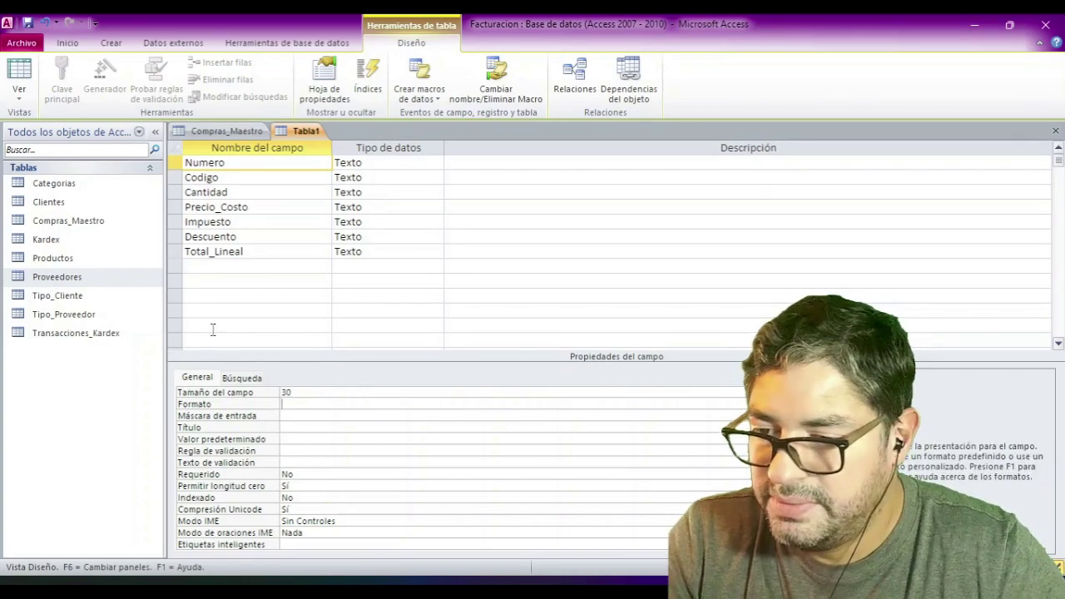
- Check the key field's type in the Productos table design, and set the Codigo field's data type to Número
{"action": "left_click", "coordinate": [367, 177]}
{"action": "right_click", "coordinate": [66, 260]}
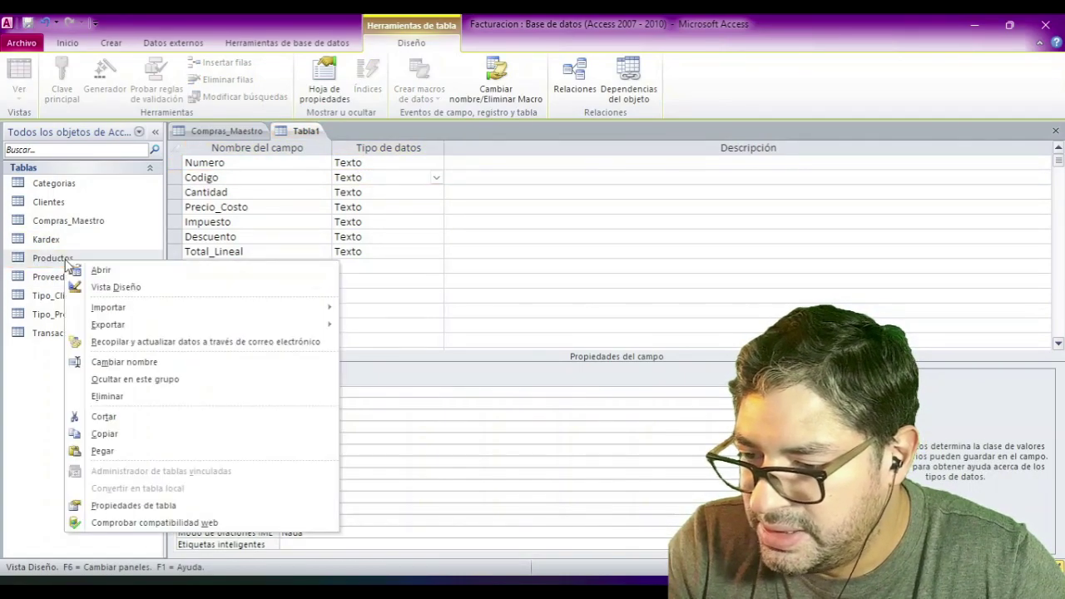
{"action": "left_click", "coordinate": [104, 290]}
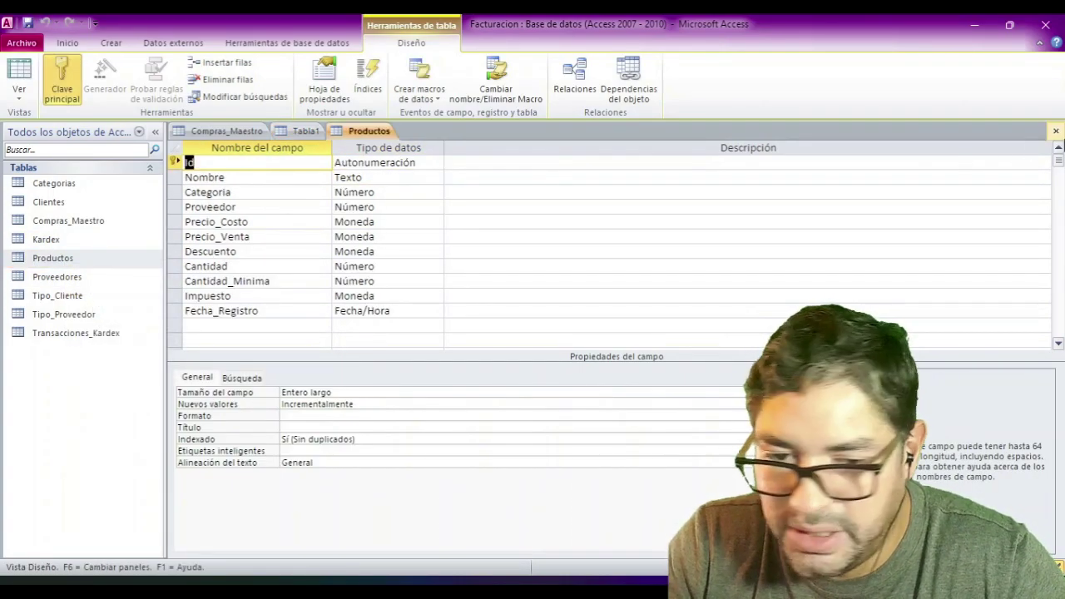
{"action": "left_click", "coordinate": [1055, 131]}
{"action": "left_click", "coordinate": [436, 177]}
{"action": "left_click", "coordinate": [364, 223]}
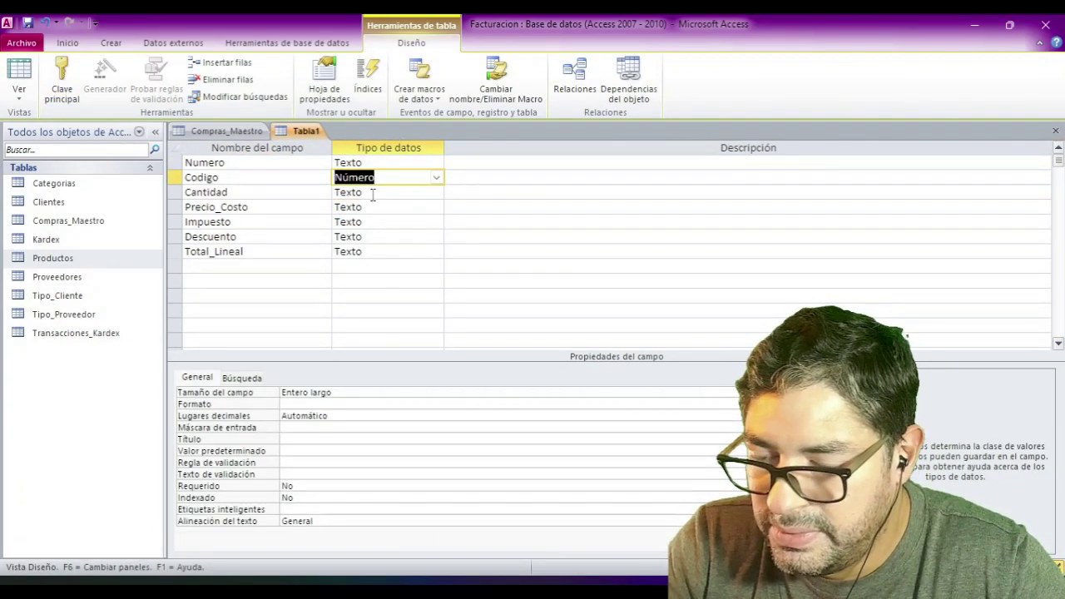
- Set the Cantidad field's data type to Número with the Estándar format and 0 decimal places
{"action": "left_click", "coordinate": [373, 194]}
{"action": "left_click", "coordinate": [436, 192]}
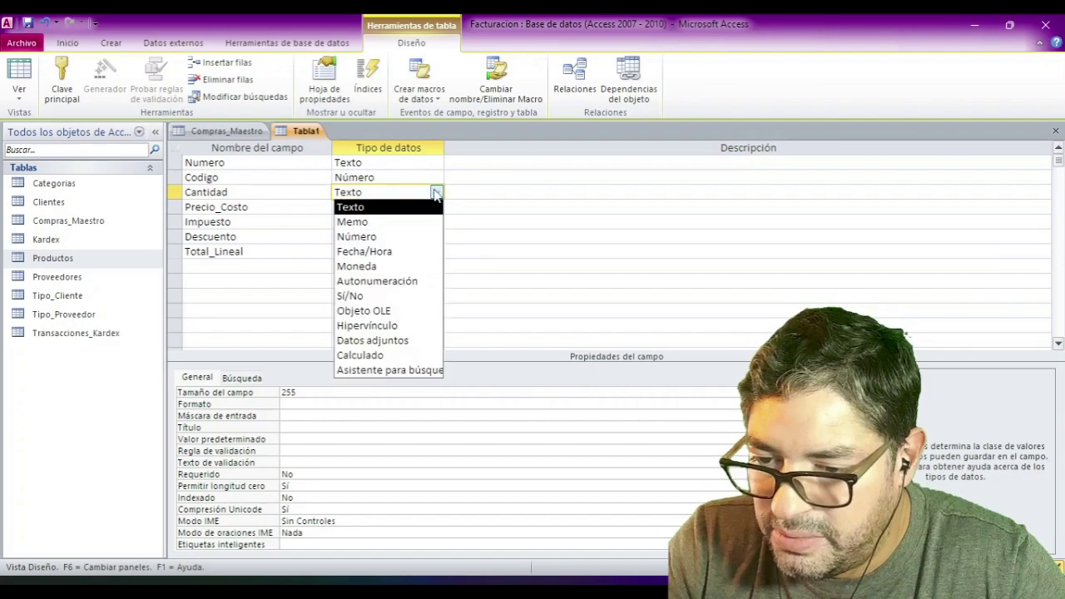
{"action": "left_click", "coordinate": [359, 237]}
{"action": "left_click", "coordinate": [320, 403]}
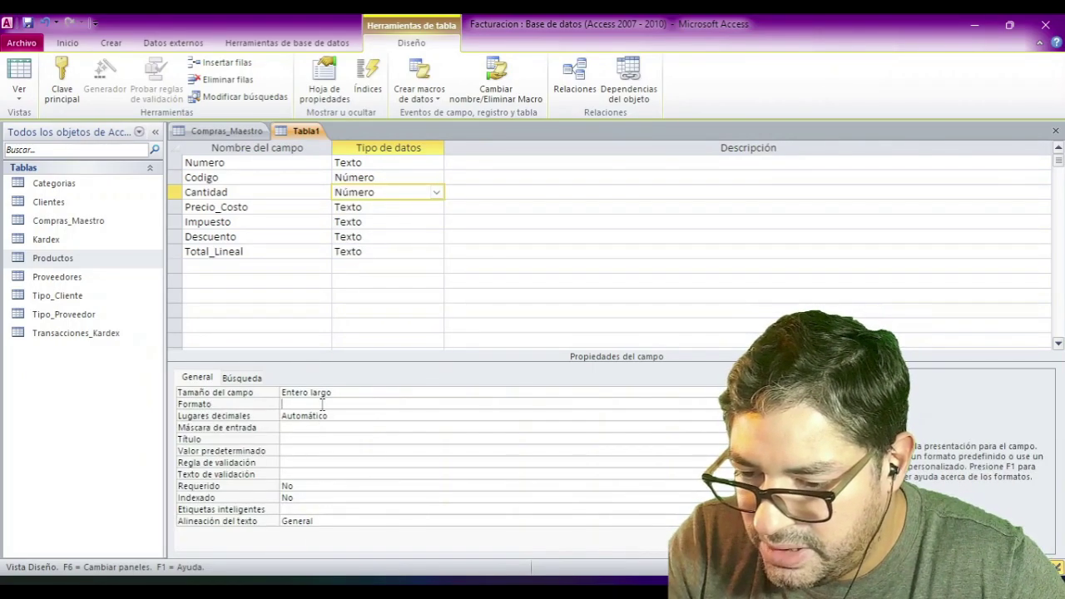
{"action": "type", "text": "Estándar"}
{"action": "key", "text": "Return"}
{"action": "type", "text": "0"}
{"action": "key", "text": "Return"}
- Set the Precio_Costo field's data type to Moneda with 2 decimal places
{"action": "left_click", "coordinate": [391, 207]}
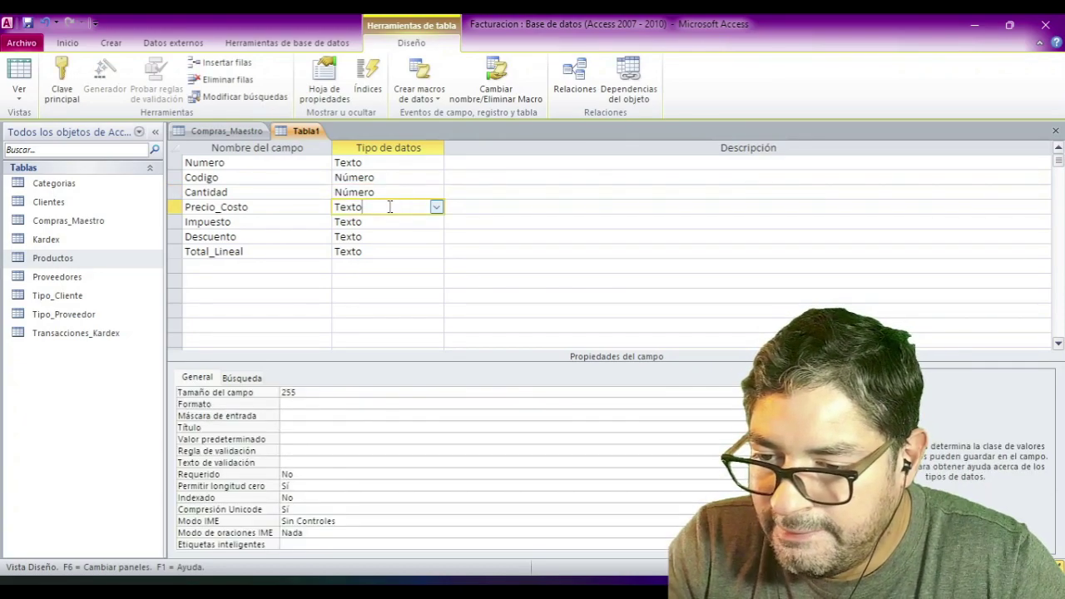
{"action": "left_click", "coordinate": [435, 208]}
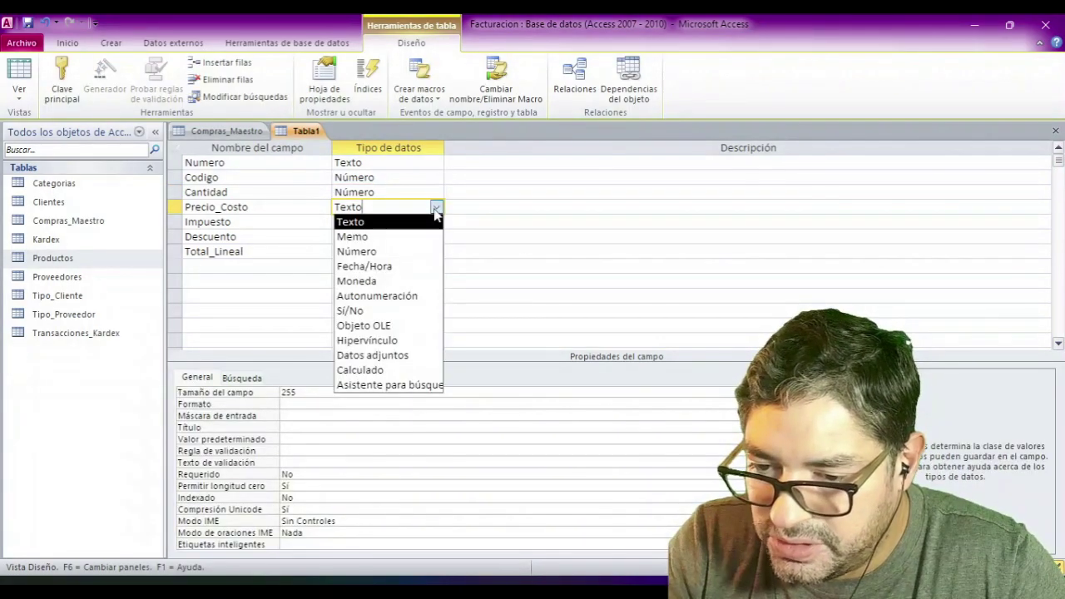
{"action": "left_click", "coordinate": [374, 281]}
{"action": "left_click", "coordinate": [202, 405]}
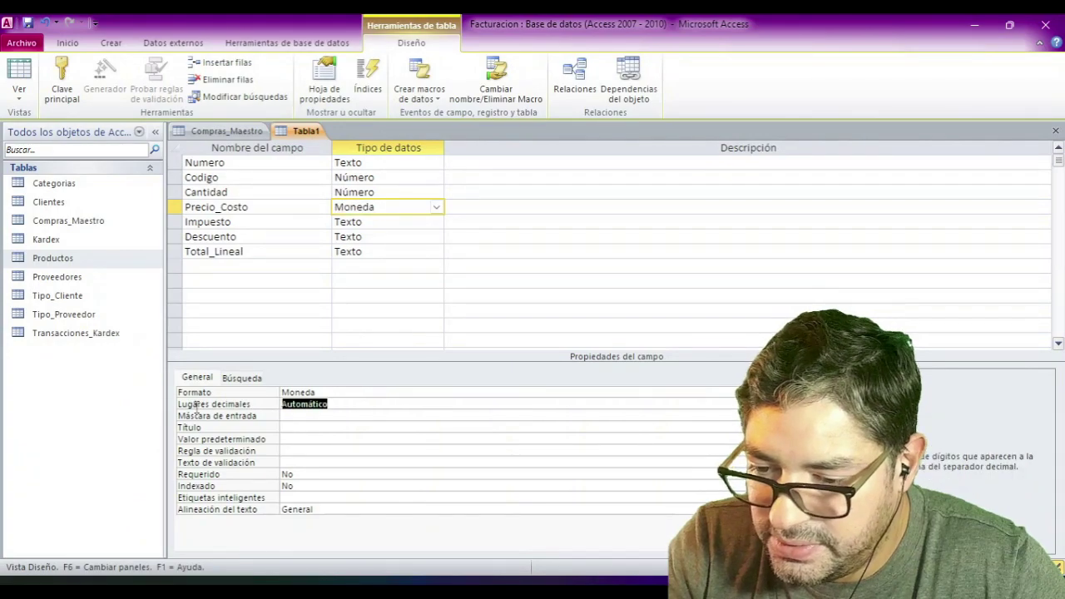
{"action": "type", "text": "2"}
- Set the Impuesto field's data type to Moneda with 2 decimal places
{"action": "left_click", "coordinate": [437, 221]}
{"action": "left_click", "coordinate": [435, 221]}
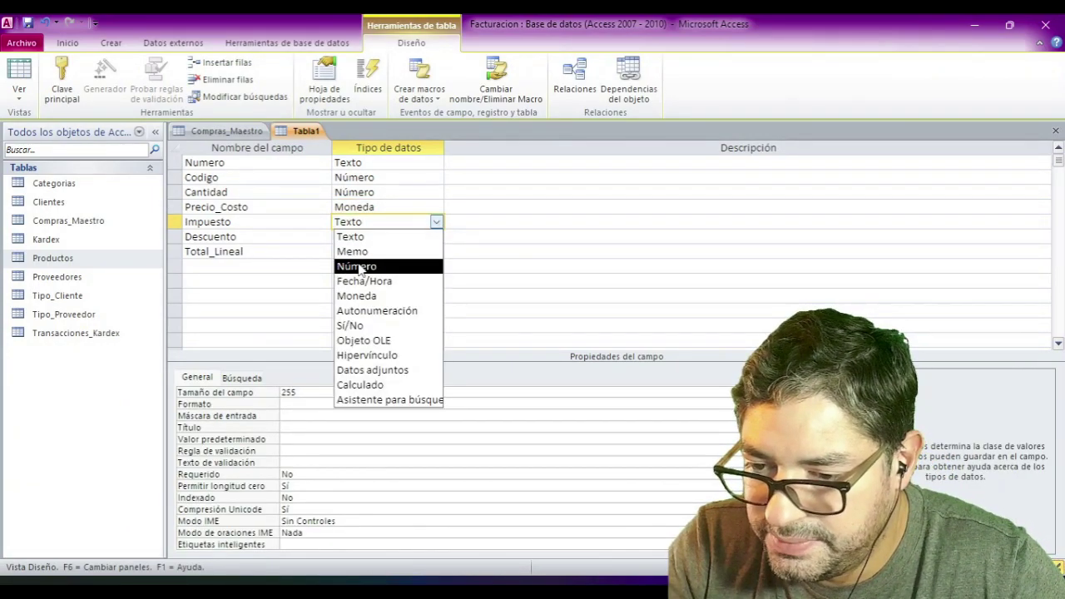
{"action": "left_click", "coordinate": [354, 297]}
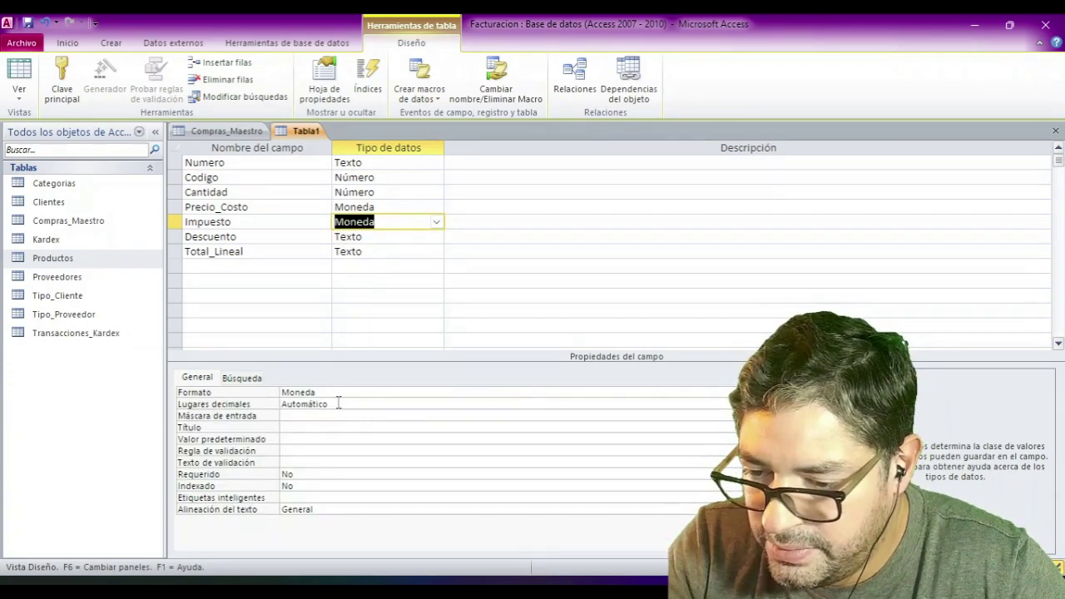
{"action": "left_click", "coordinate": [337, 403]}
{"action": "type", "text": "2"}
- Set the Descuento field's data type to Moneda with 2 decimal places
{"action": "left_click", "coordinate": [429, 237]}
{"action": "left_click", "coordinate": [435, 237]}
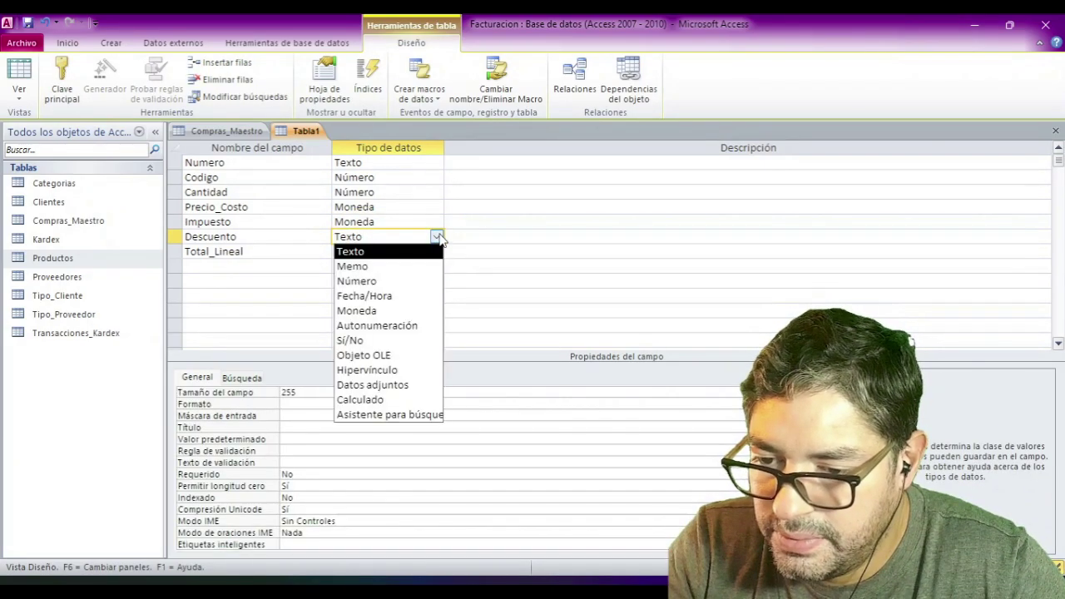
{"action": "left_click", "coordinate": [371, 309]}
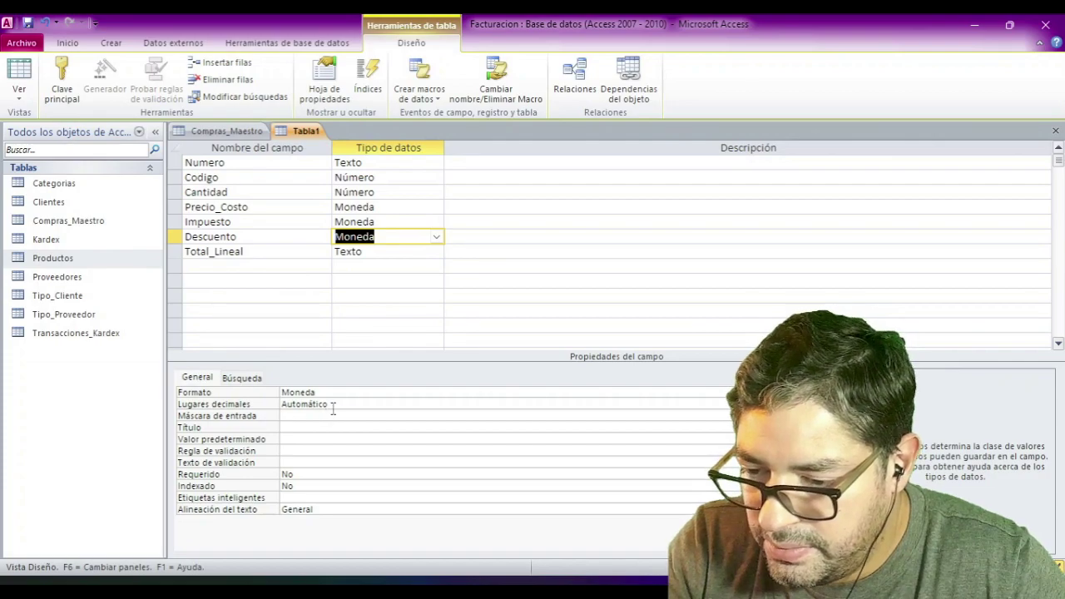
{"action": "left_click", "coordinate": [332, 403]}
{"action": "type", "text": "2"}
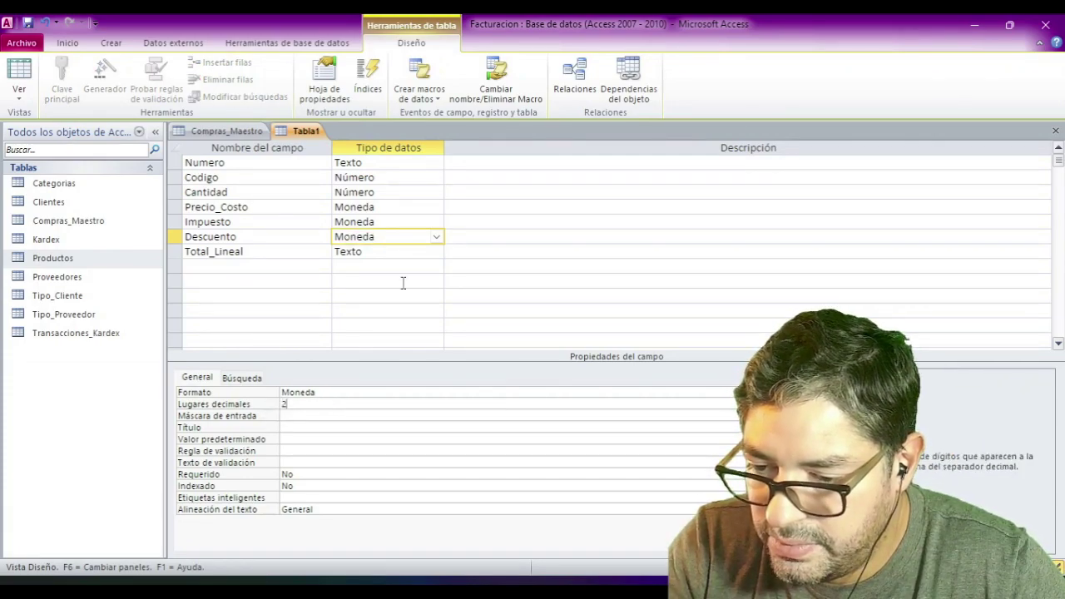
- Set the Total_Lineal field's data type to Moneda with 2 decimal places
{"action": "left_click", "coordinate": [421, 251]}
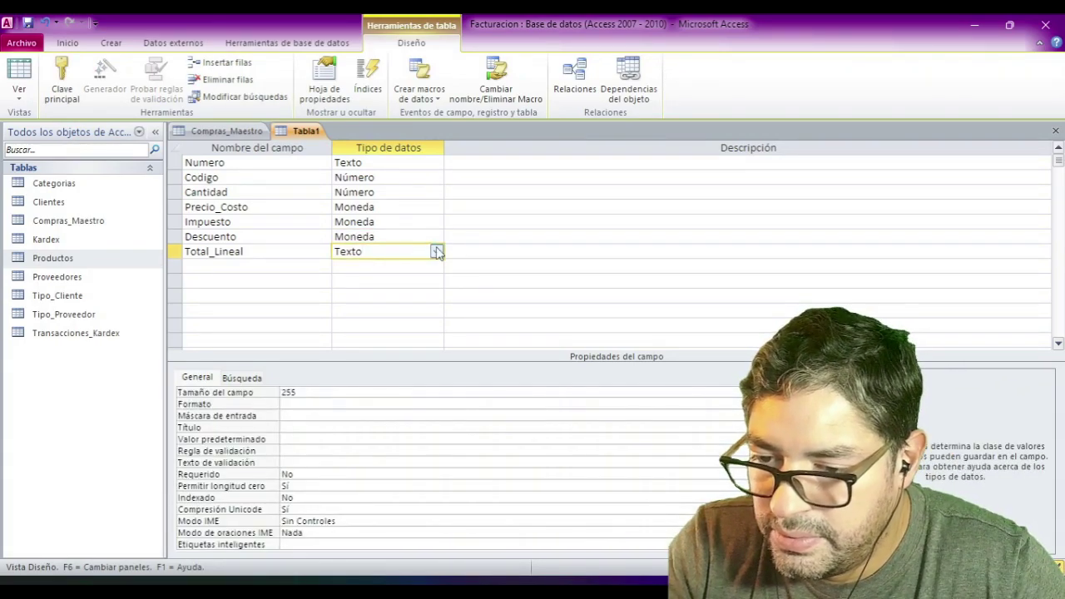
{"action": "left_click", "coordinate": [436, 252]}
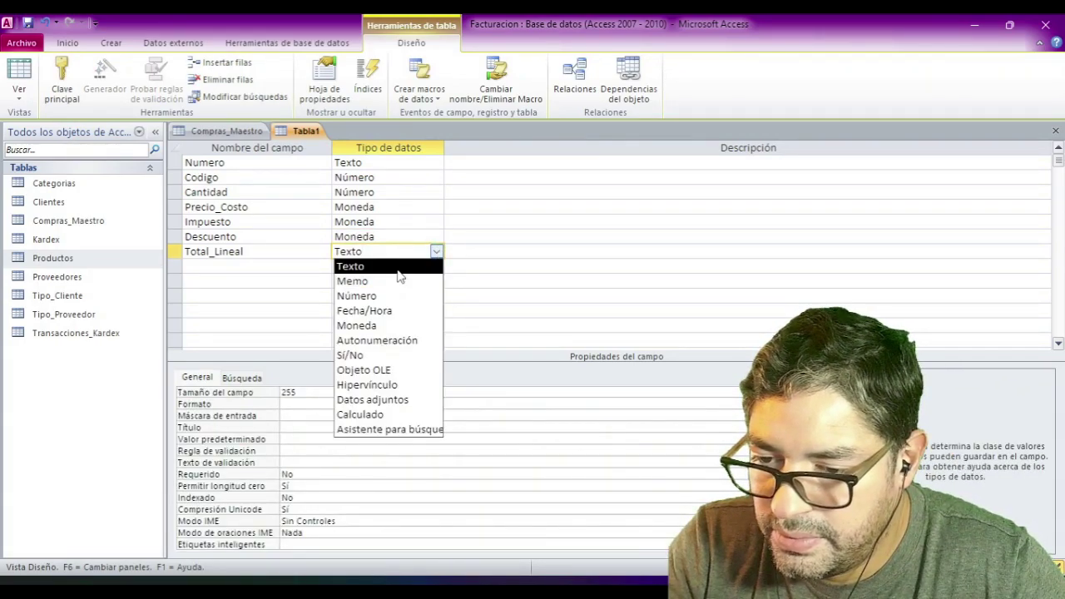
{"action": "left_click", "coordinate": [357, 325]}
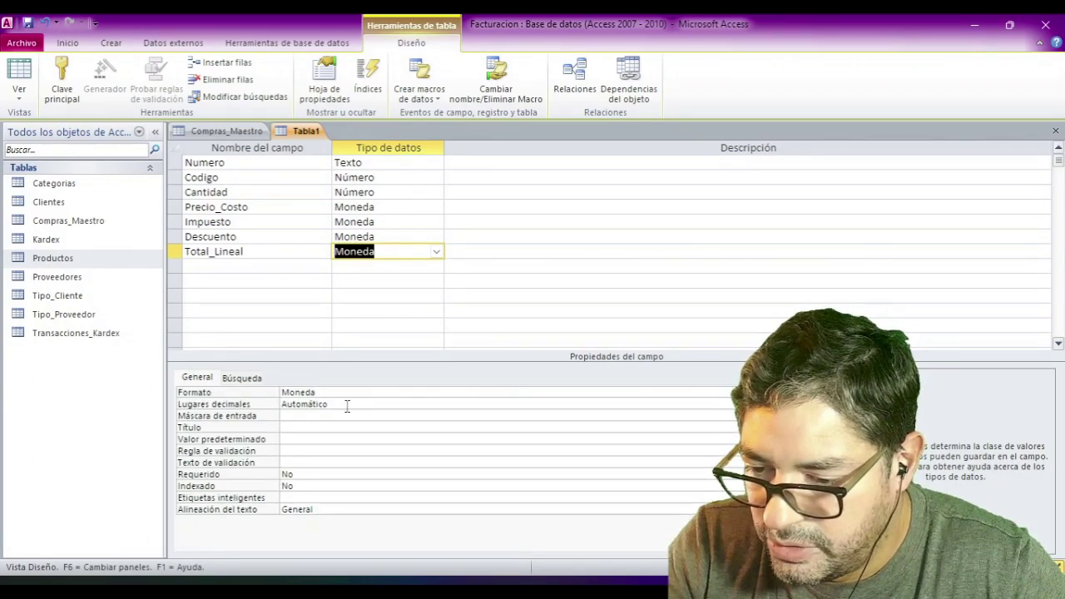
{"action": "left_click", "coordinate": [285, 404]}
{"action": "type", "text": "2"}
{"action": "left_click", "coordinate": [336, 425]}
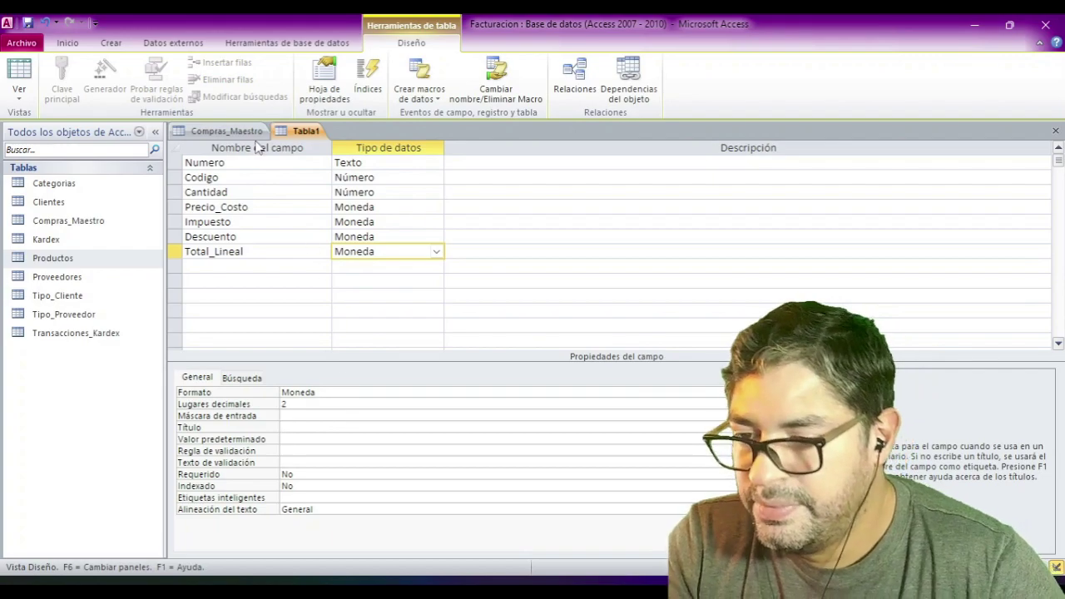
- Make the Numero and Codigo fields together the composite primary key of the new table
{"action": "left_click", "coordinate": [226, 162]}
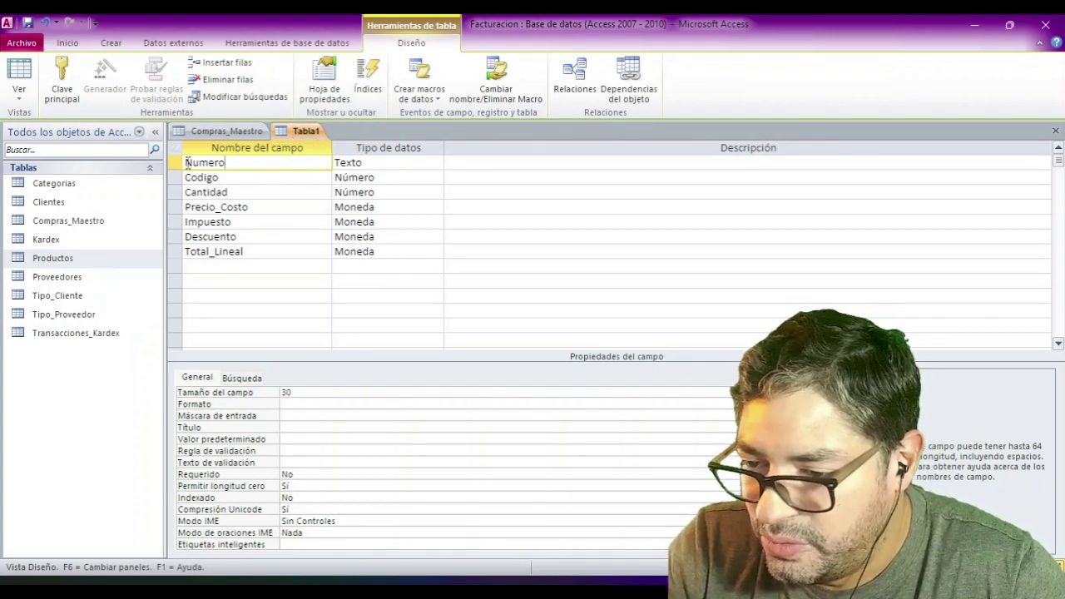
{"action": "left_click_drag", "start_coordinate": [175, 162], "coordinate": [176, 173]}
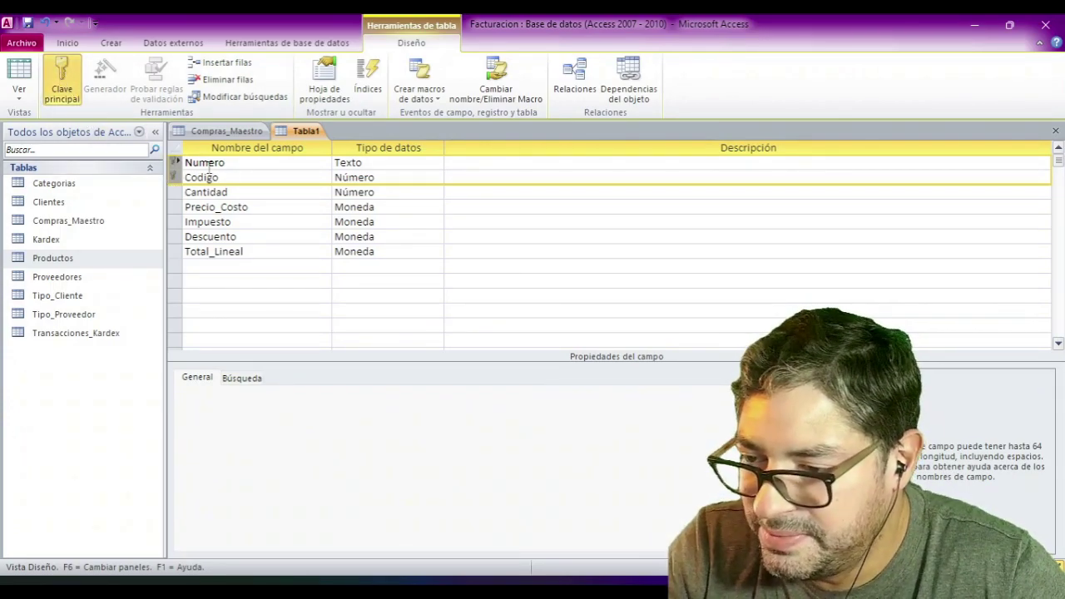
{"action": "left_click", "coordinate": [238, 178]}
{"action": "left_click", "coordinate": [240, 162]}
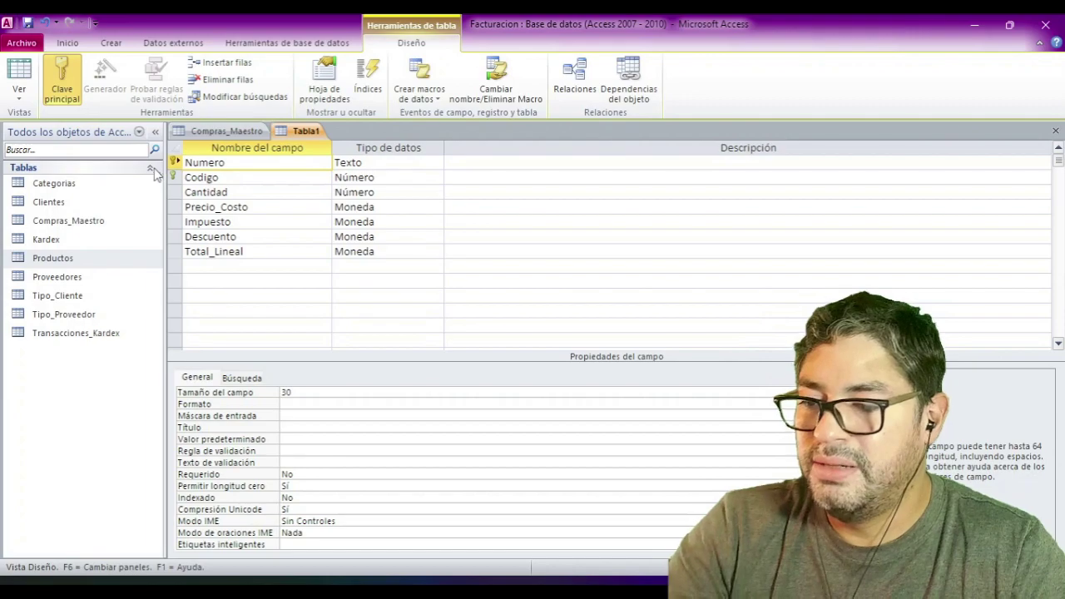
{"action": "left_click", "coordinate": [247, 175]}
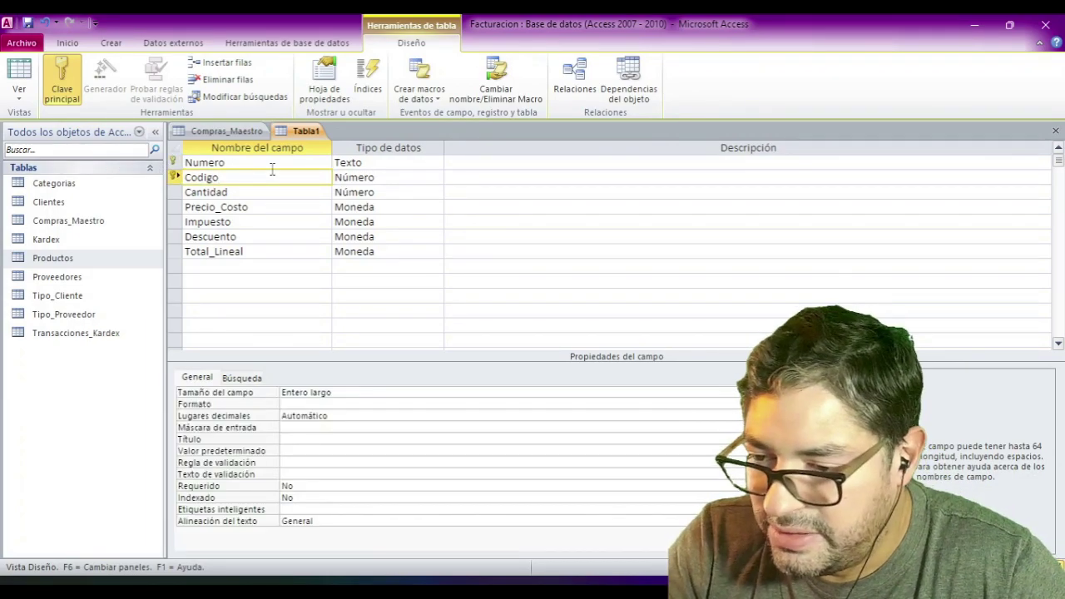
{"action": "left_click", "coordinate": [241, 162]}
{"action": "left_click", "coordinate": [174, 162]}
{"action": "left_click", "coordinate": [231, 178]}
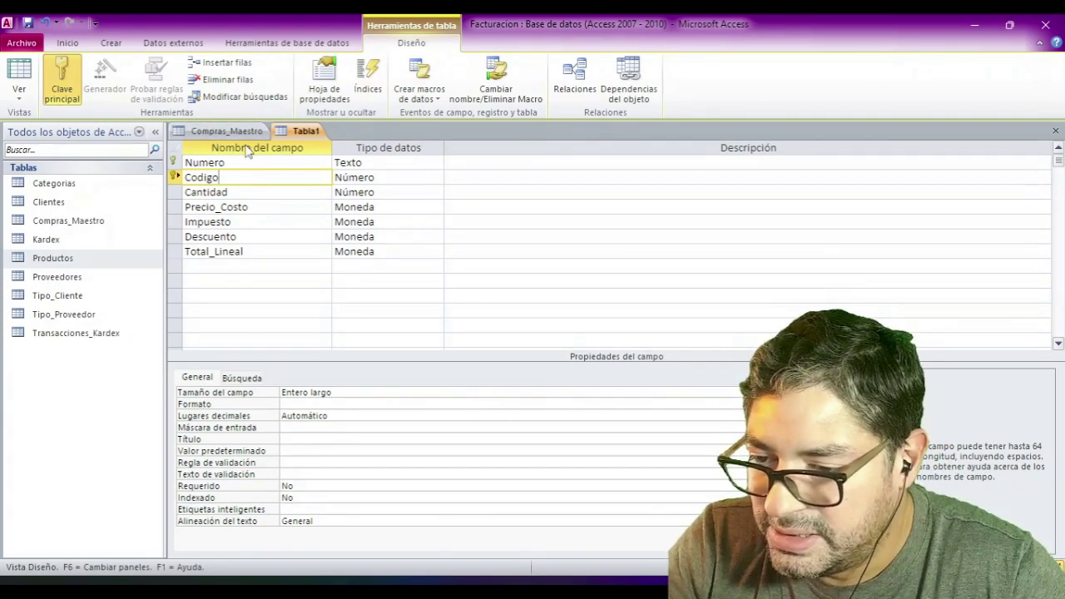
{"action": "left_click", "coordinate": [237, 163]}
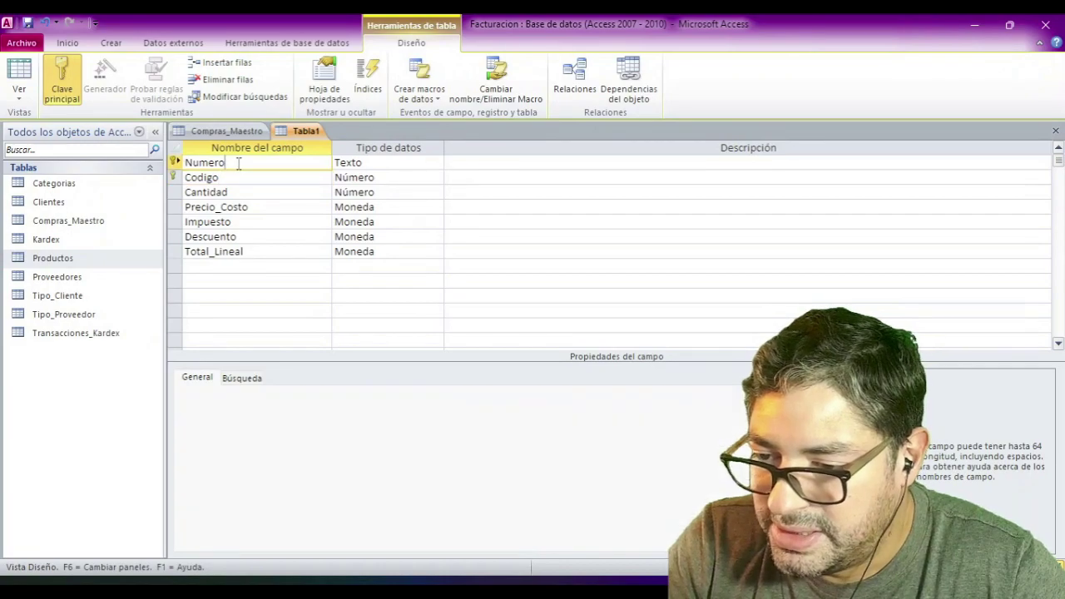
{"action": "left_click", "coordinate": [175, 162]}
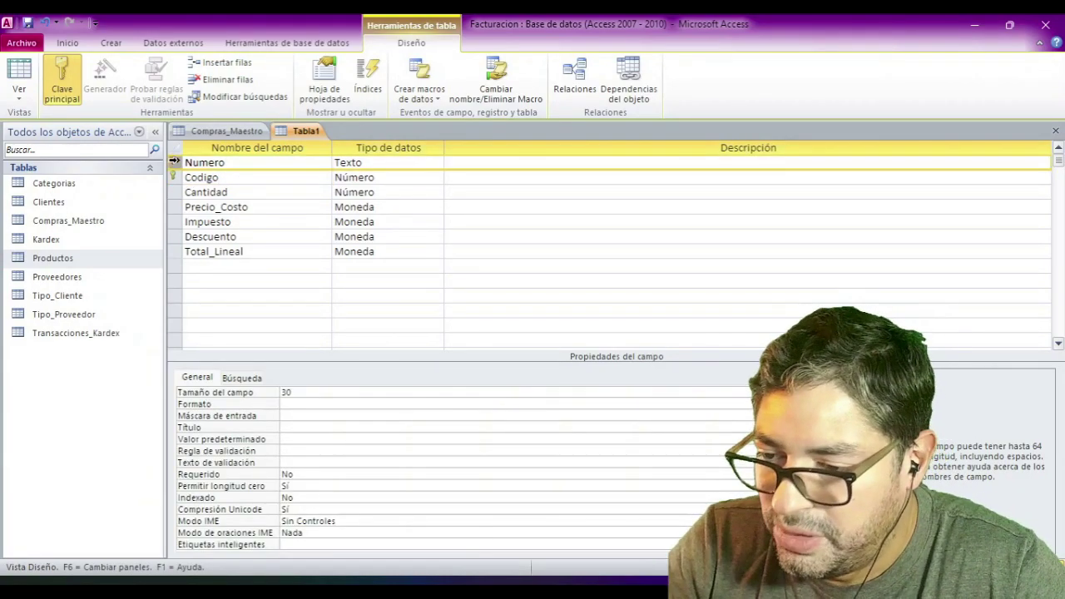
{"action": "left_click", "coordinate": [237, 162]}
{"action": "left_click", "coordinate": [232, 177]}
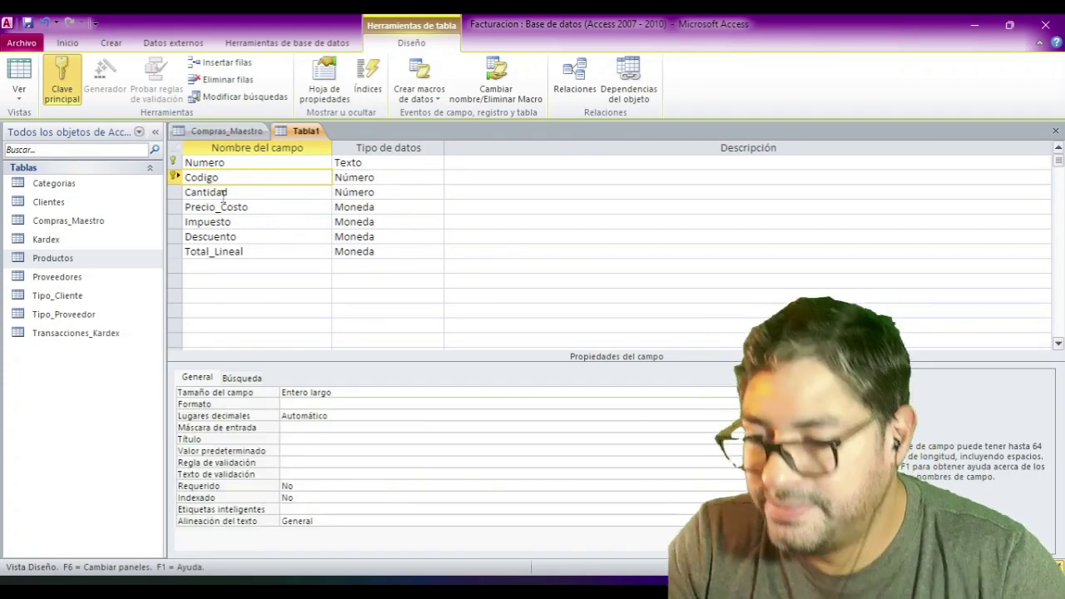
- Save the new table as Compras_Detalle
{"action": "left_click", "coordinate": [27, 22]}
{"action": "type", "text": "cO"}
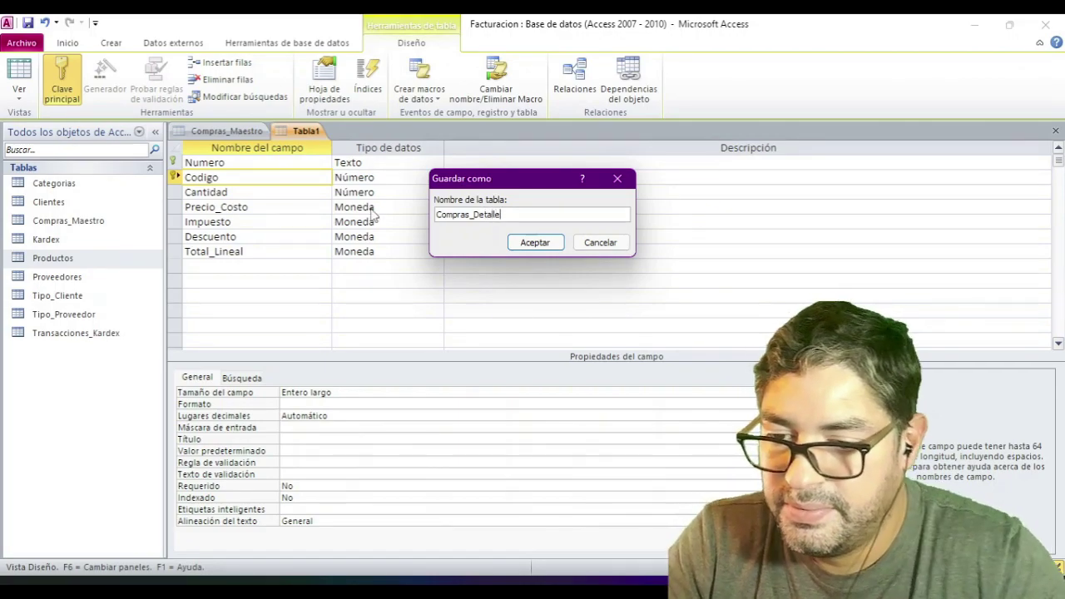
{"action": "left_click", "coordinate": [537, 242]}
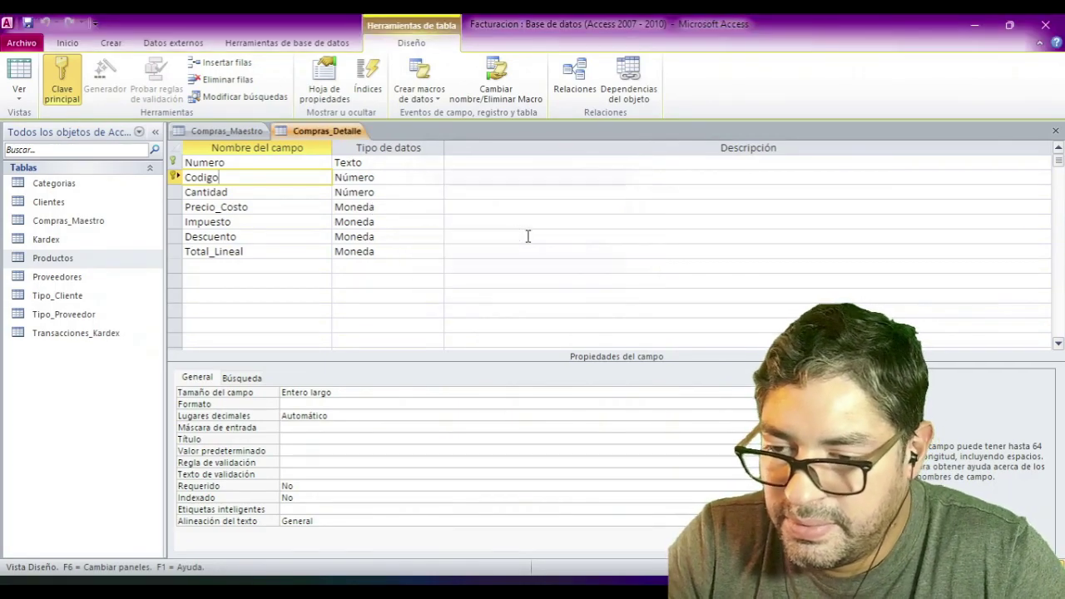
- Close the Compras_Detalle and Compras_Maestro tables and open the database's relationships diagram
{"action": "left_click", "coordinate": [1055, 131]}
{"action": "left_click", "coordinate": [1054, 127]}
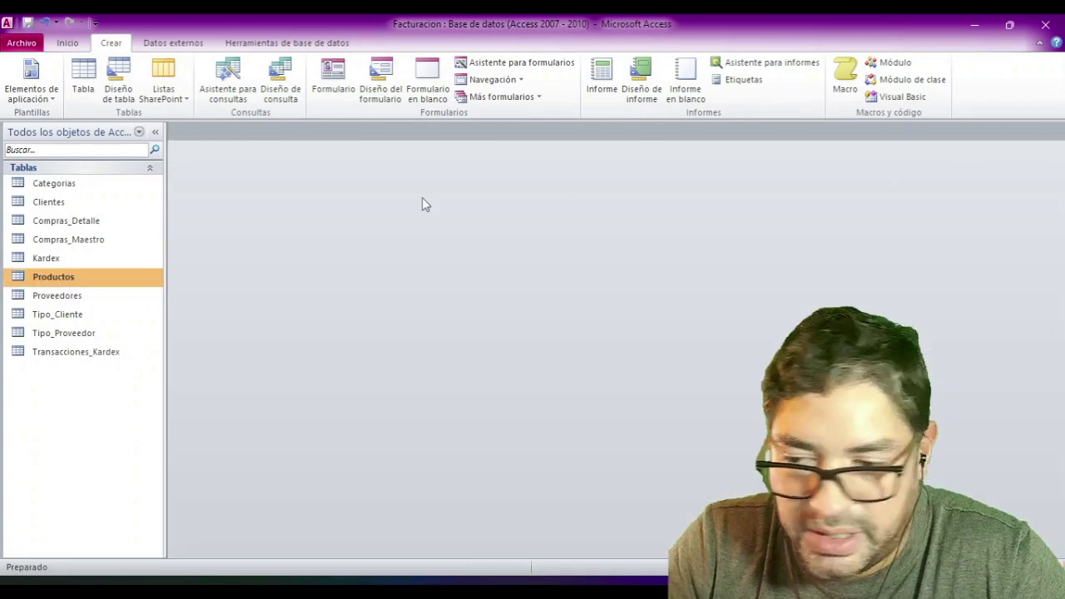
{"action": "left_click", "coordinate": [224, 47]}
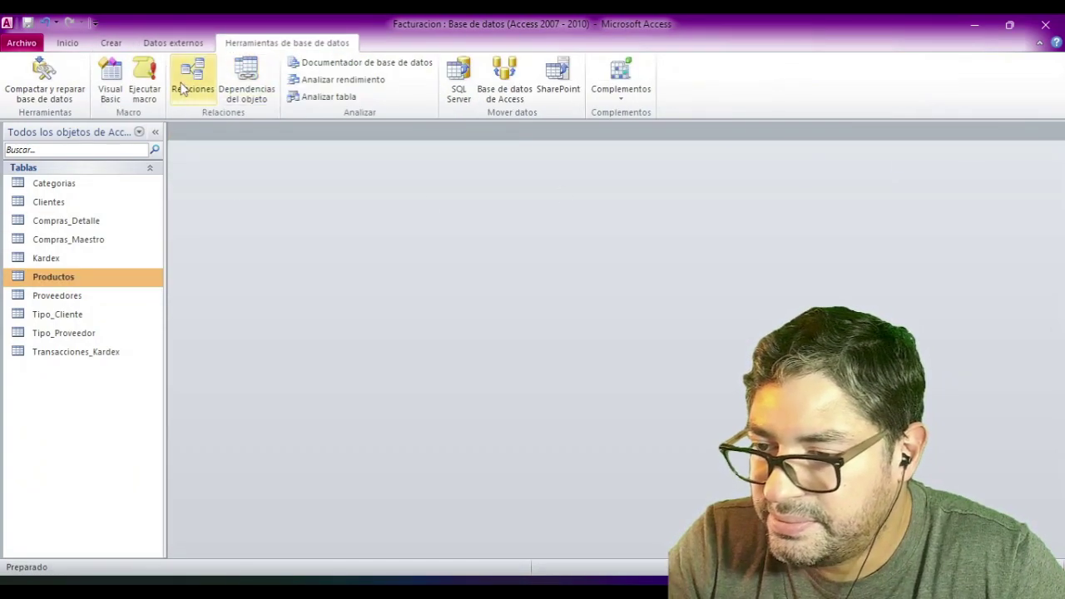
{"action": "left_click", "coordinate": [190, 83]}
- Add Compras_Detalle and Compras_Maestro to the relationships diagram and enlarge both boxes so all their fields fit
{"action": "right_click", "coordinate": [313, 398]}
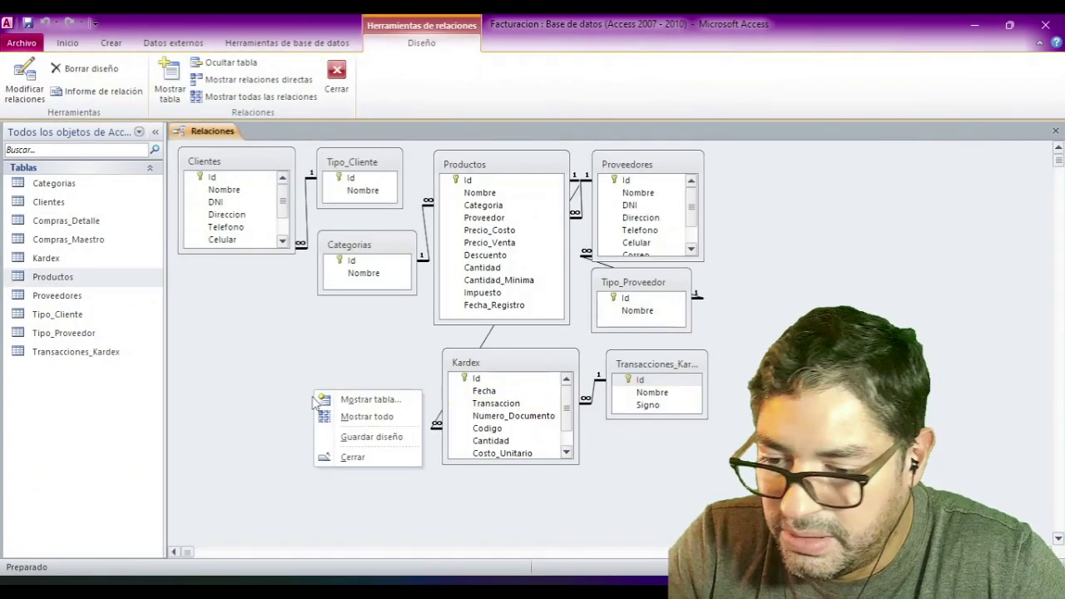
{"action": "left_click", "coordinate": [363, 400]}
{"action": "left_click", "coordinate": [465, 195]}
{"action": "left_click", "coordinate": [457, 205], "text": "shift"}
{"action": "left_click", "coordinate": [571, 341]}
{"action": "left_click", "coordinate": [643, 127]}
{"action": "left_click_drag", "start_coordinate": [1002, 259], "coordinate": [1021, 291]}
{"action": "left_click_drag", "start_coordinate": [852, 260], "coordinate": [871, 293]}
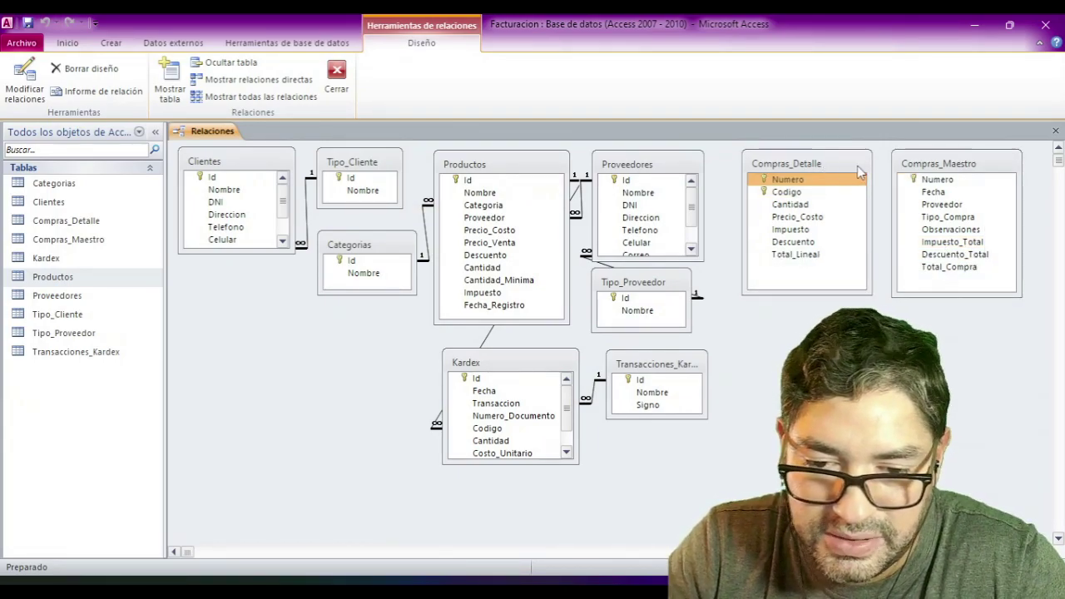
- Relate Compras_Maestro's Numero to Compras_Detalle's Numero with referential integrity, cascading updates and cascading deletes, and save the diagram
{"action": "left_click", "coordinate": [930, 179]}
{"action": "left_click_drag", "start_coordinate": [932, 179], "coordinate": [787, 183]}
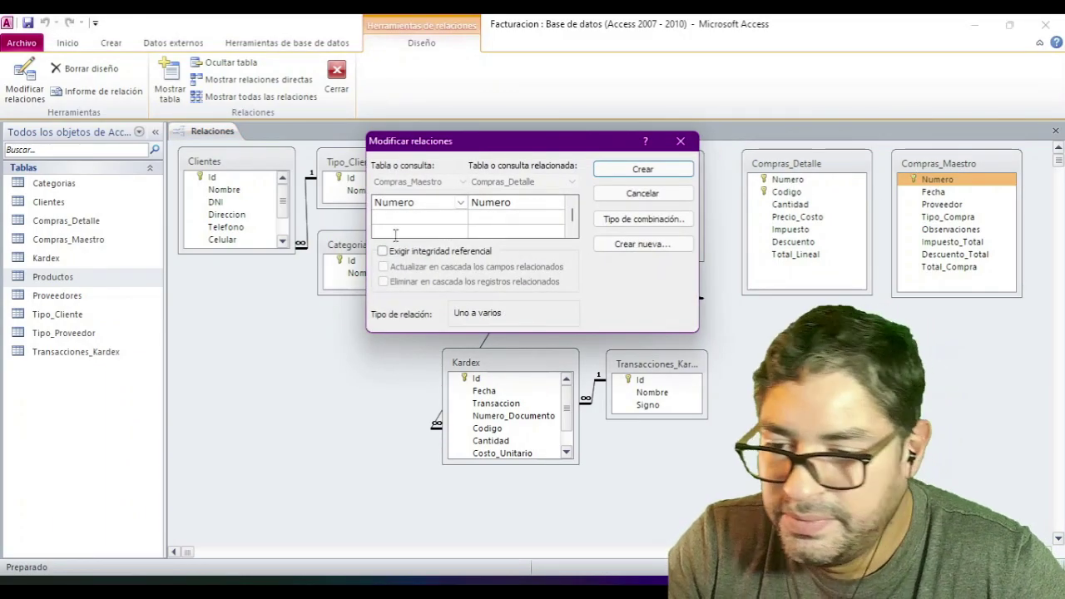
{"action": "left_click", "coordinate": [399, 253]}
{"action": "left_click", "coordinate": [383, 267]}
{"action": "left_click", "coordinate": [383, 282]}
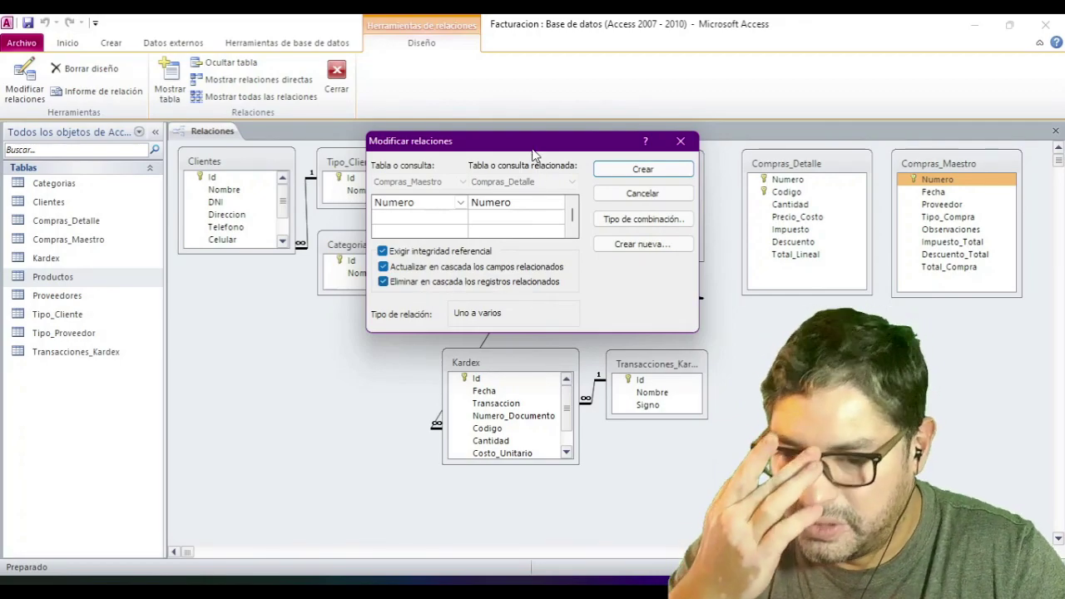
{"action": "left_click_drag", "start_coordinate": [534, 147], "coordinate": [471, 161]}
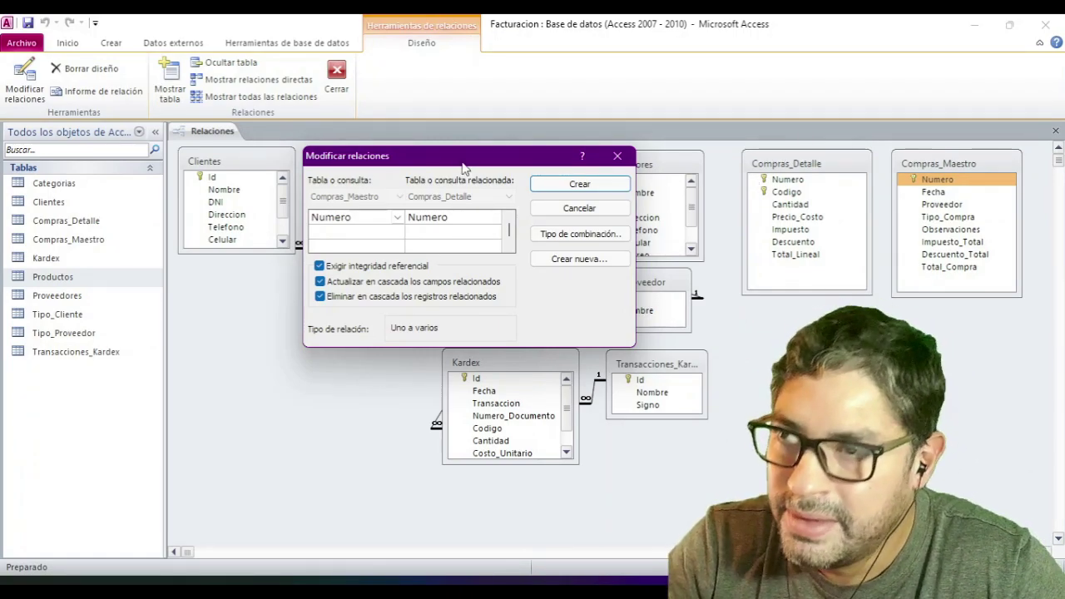
{"action": "left_click", "coordinate": [329, 298]}
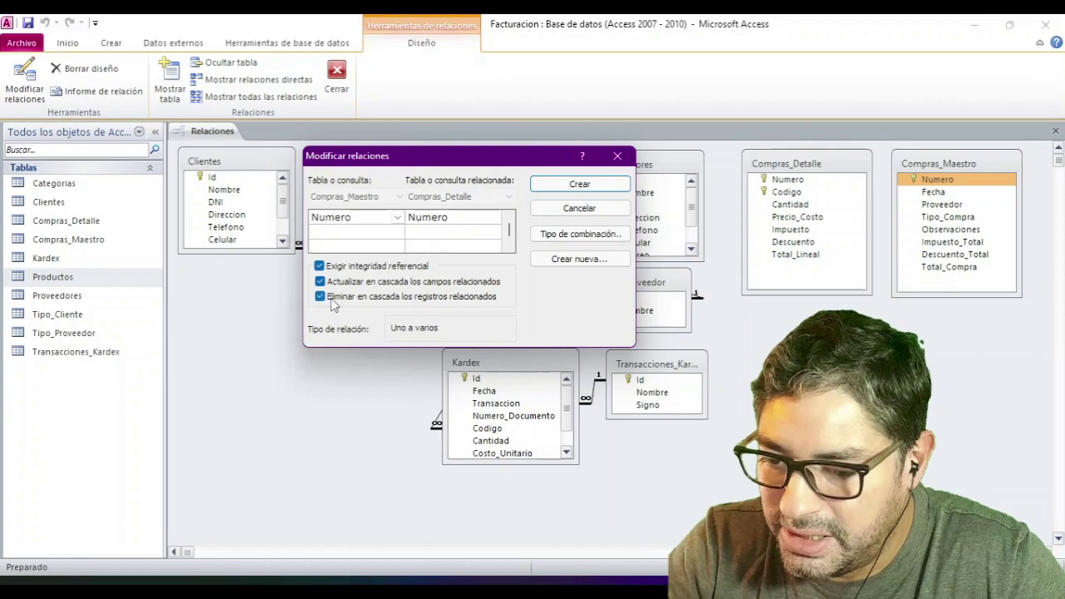
{"action": "mouse_move", "coordinate": [483, 166]}
{"action": "left_mouse_down"}
{"action": "mouse_move", "coordinate": [726, 336]}
{"action": "mouse_move", "coordinate": [505, 241]}
{"action": "mouse_move", "coordinate": [490, 166]}
{"action": "mouse_move", "coordinate": [492, 181]}
{"action": "left_mouse_up"}
{"action": "left_click", "coordinate": [388, 297]}
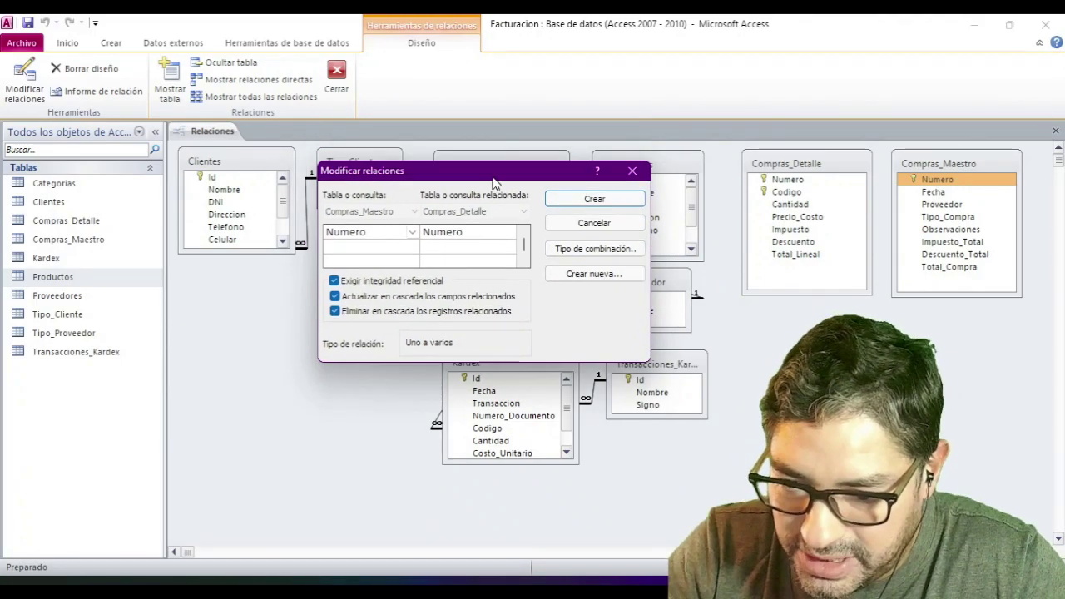
{"action": "left_click", "coordinate": [586, 201]}
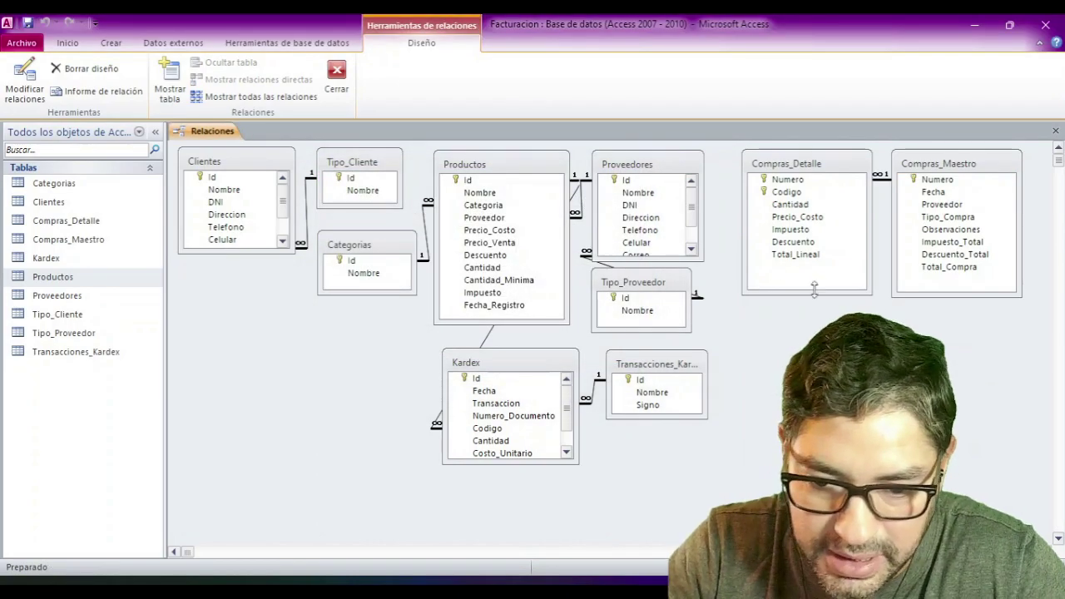
{"action": "left_click", "coordinate": [25, 25]}
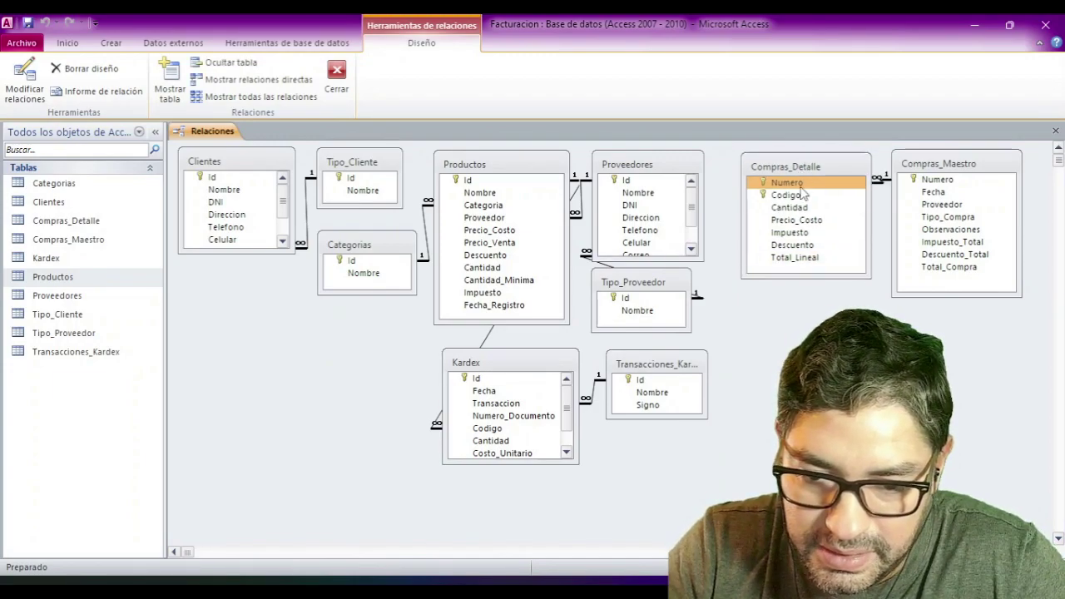
- Move Compras_Detalle lower and relate Productos' Id to its Codigo with referential integrity and cascading updates
{"action": "left_click_drag", "start_coordinate": [804, 166], "coordinate": [805, 237]}
{"action": "left_click", "coordinate": [470, 192]}
{"action": "left_click_drag", "start_coordinate": [468, 180], "coordinate": [787, 263]}
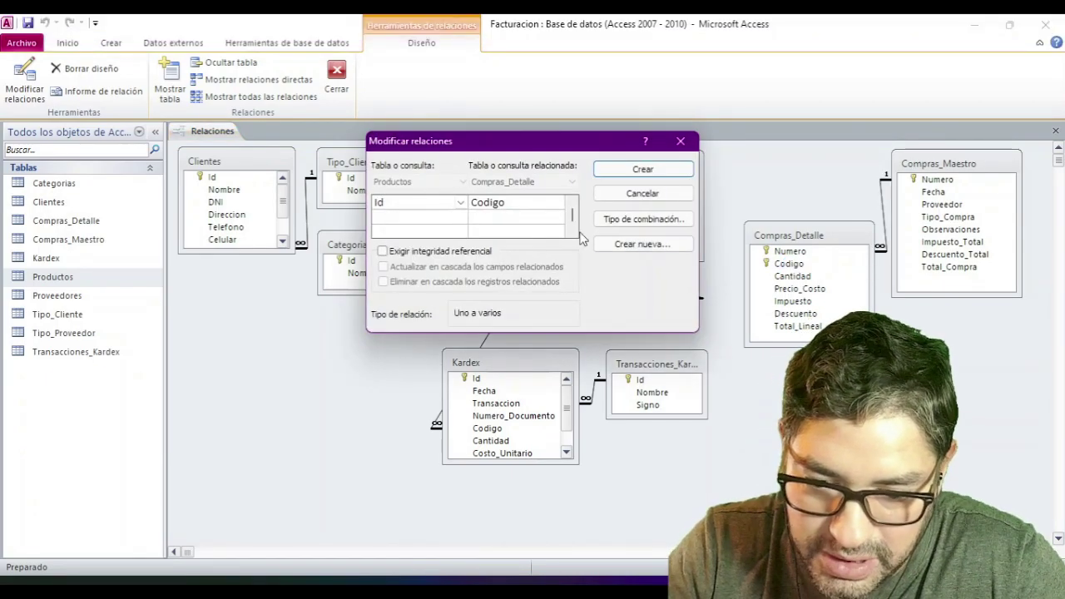
{"action": "left_click", "coordinate": [429, 251]}
{"action": "left_click", "coordinate": [416, 267]}
{"action": "left_click", "coordinate": [641, 171]}
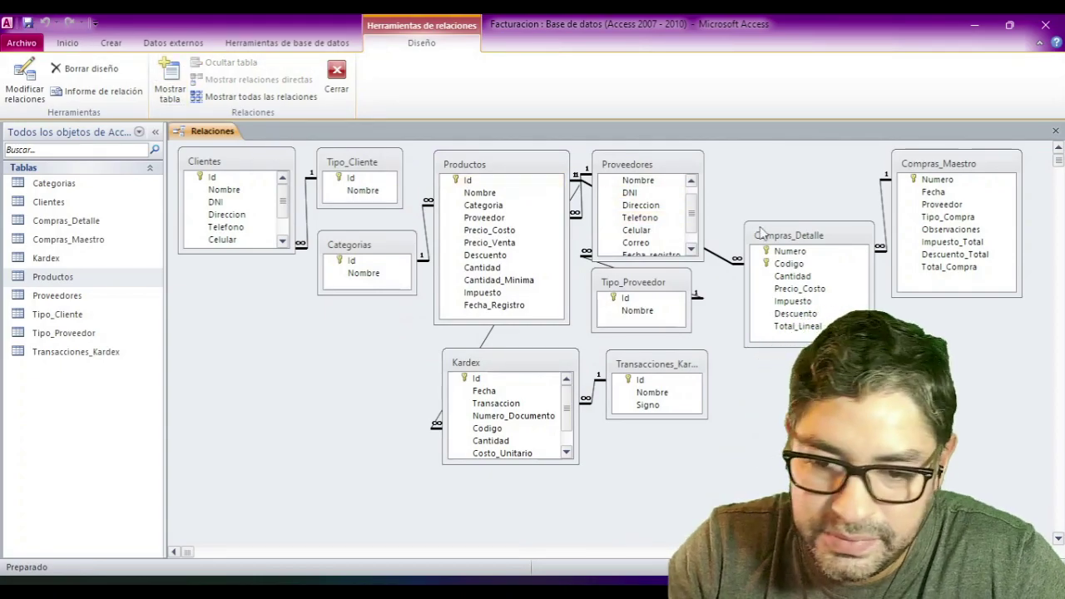
- Rearrange the two purchase tables and relate Proveedores' Id to Compras_Maestro's Proveedor with referential integrity and cascading updates
{"action": "left_click_drag", "start_coordinate": [790, 236], "coordinate": [791, 194]}
{"action": "left_click_drag", "start_coordinate": [963, 169], "coordinate": [972, 222]}
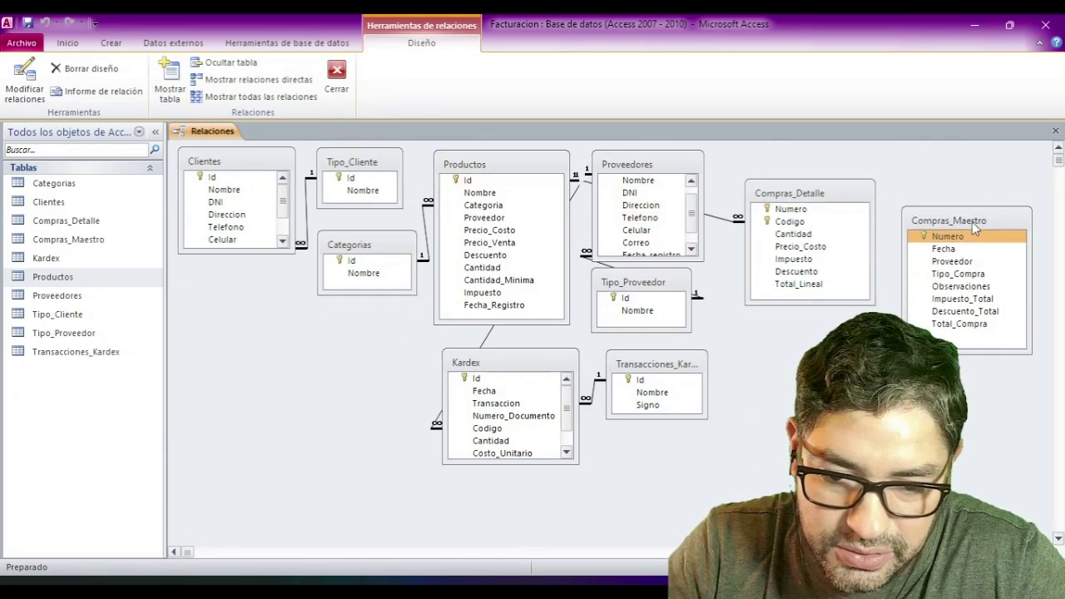
{"action": "left_click", "coordinate": [940, 265]}
{"action": "left_click_drag", "start_coordinate": [940, 264], "coordinate": [652, 185]}
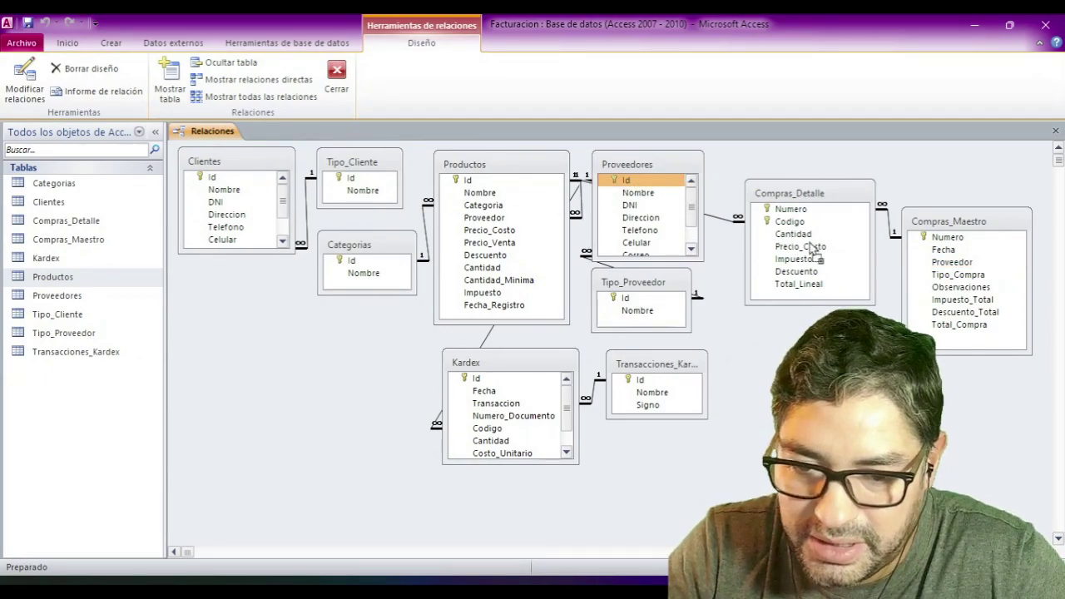
{"action": "left_click", "coordinate": [439, 252]}
{"action": "left_click", "coordinate": [423, 270]}
{"action": "left_click", "coordinate": [642, 168]}
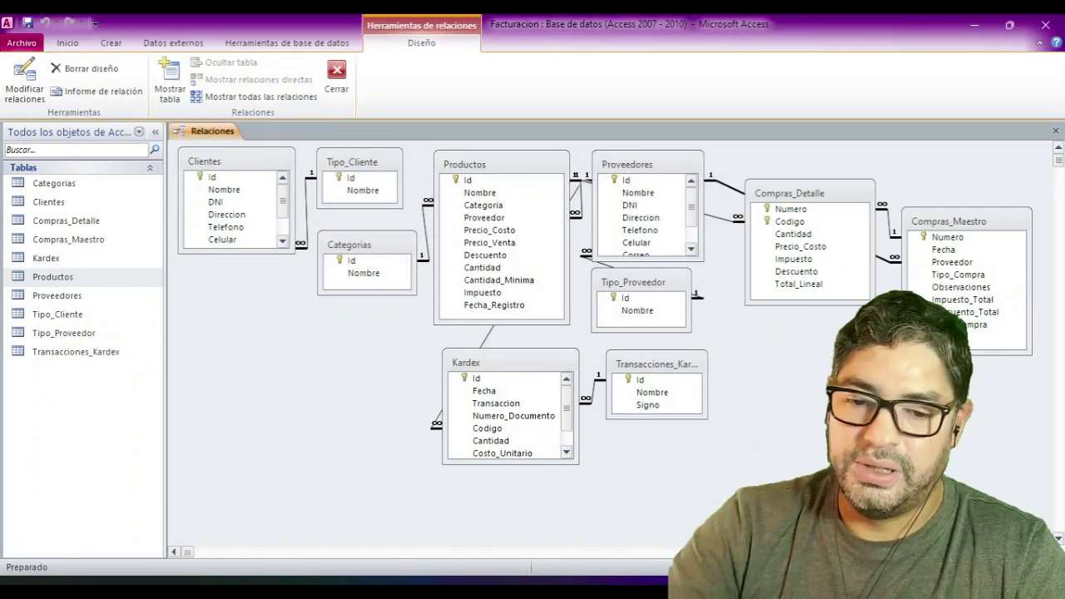
- Copy the Tipo_Cliente table, structure only, as a new table named Tipo_Compra
{"action": "left_click", "coordinate": [1011, 276]}
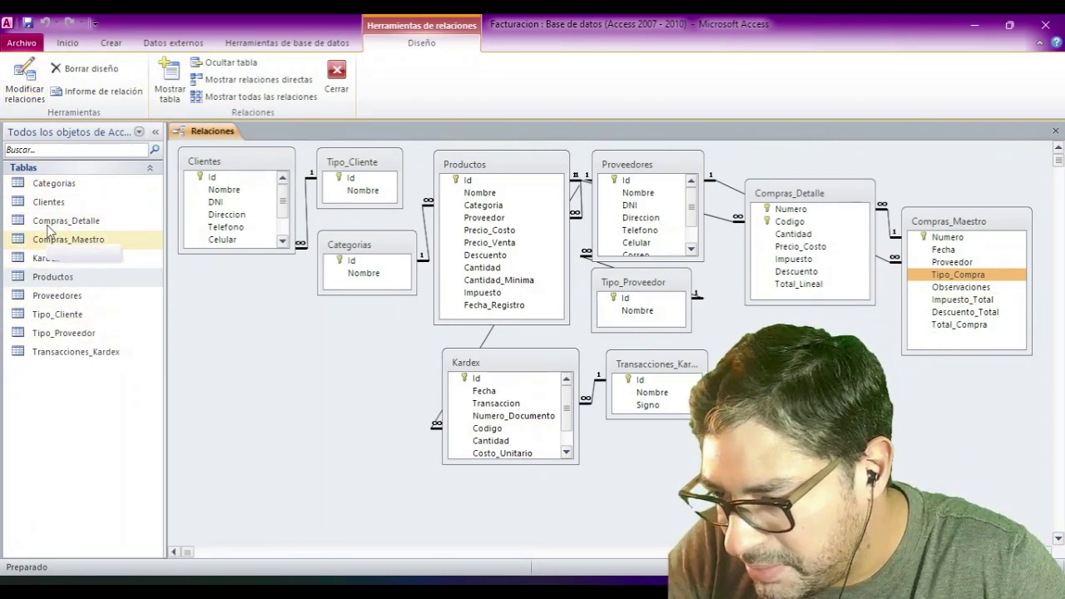
{"action": "left_click", "coordinate": [52, 317]}
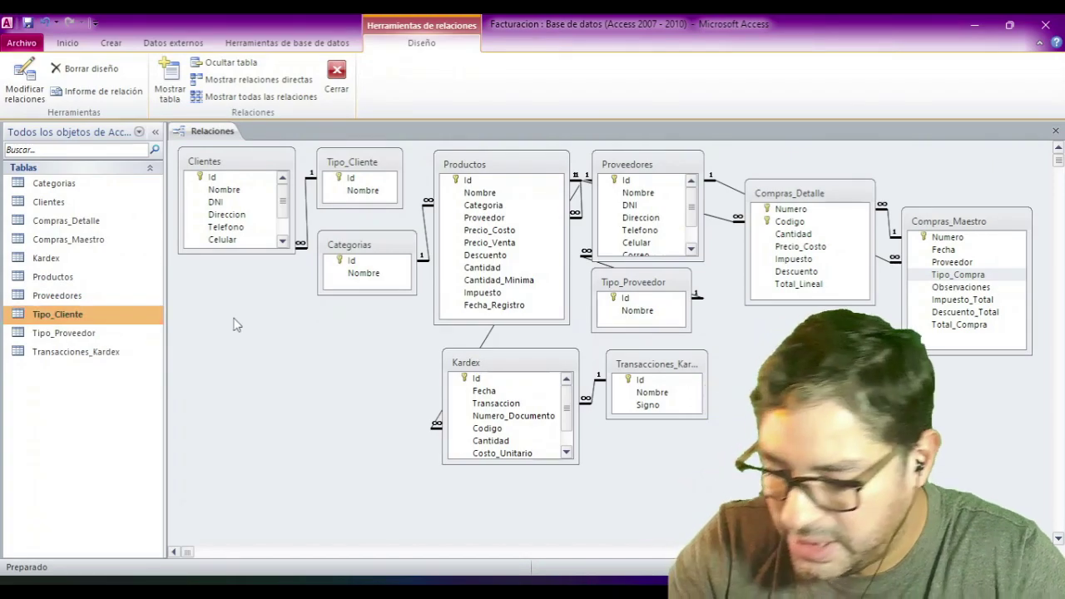
{"action": "key", "text": "ctrl+c"}
{"action": "key", "text": "ctrl+v"}
{"action": "left_click", "coordinate": [424, 230]}
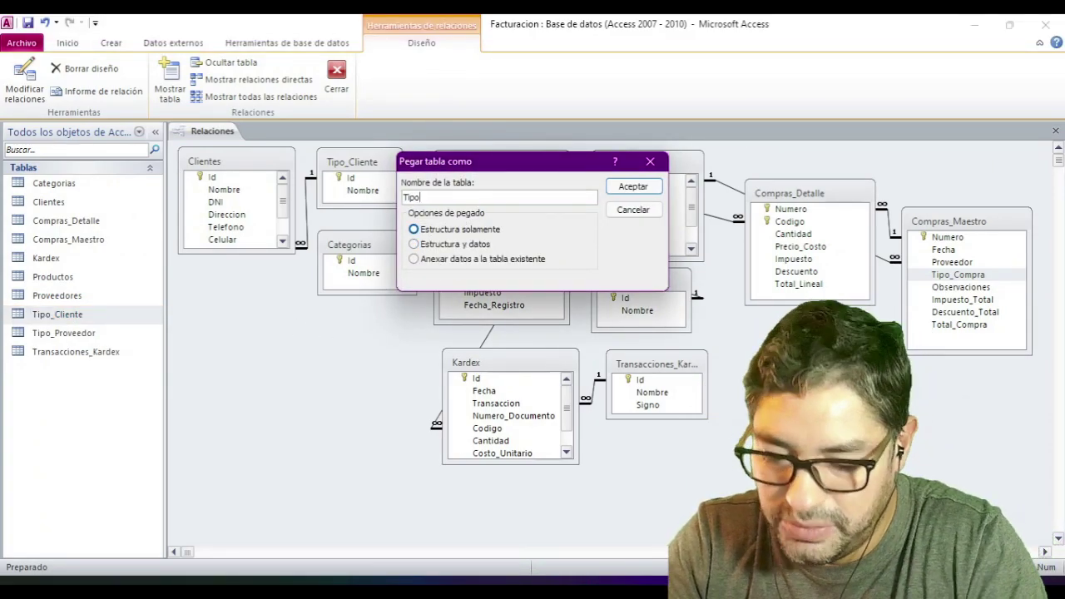
{"action": "key", "text": "BackSpace"}
{"action": "key", "text": "BackSpace"}
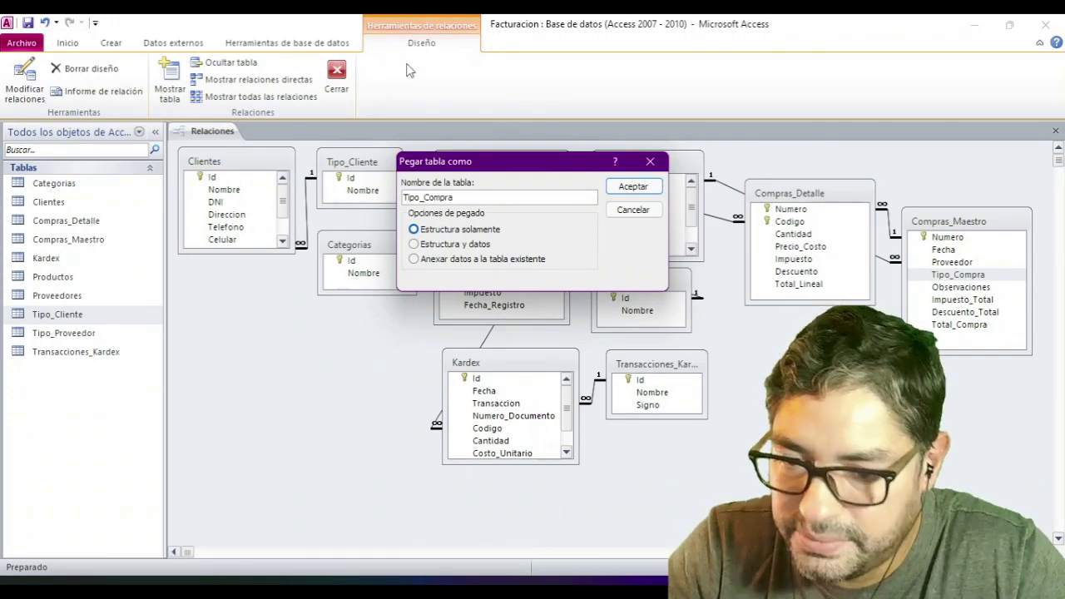
{"action": "left_click", "coordinate": [632, 187]}
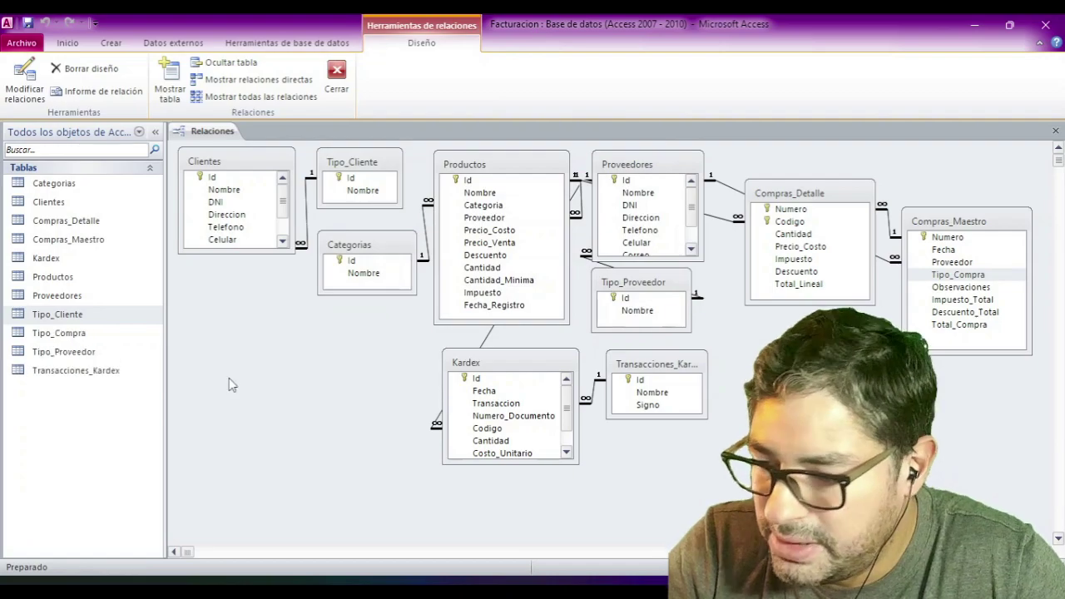
- Examine the field definitions of the Tipo_Compra table in Design view and close it
{"action": "right_click", "coordinate": [87, 333]}
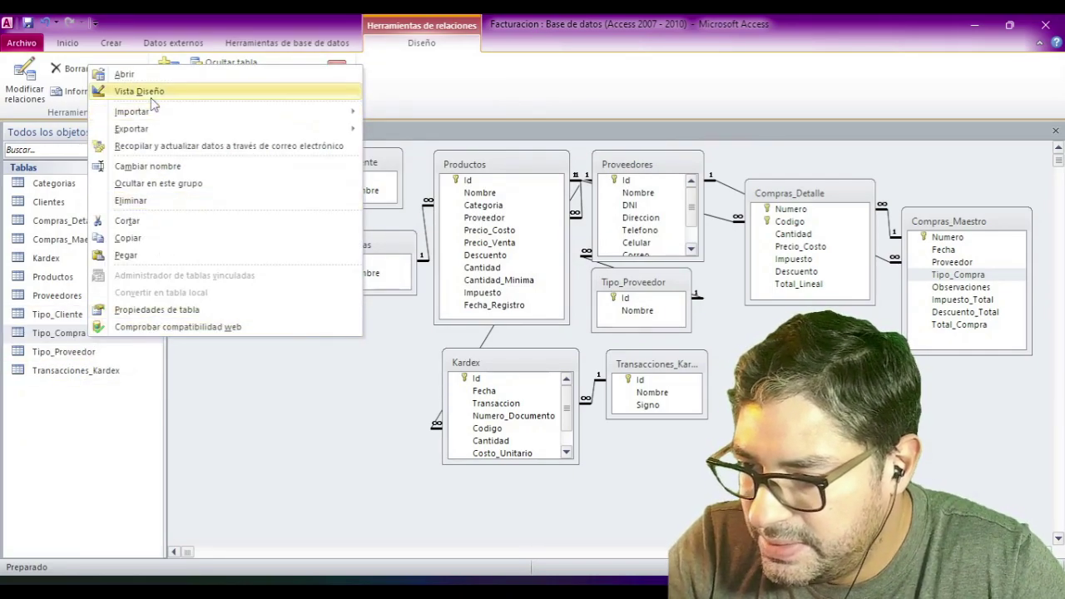
{"action": "left_click", "coordinate": [149, 92]}
{"action": "left_click", "coordinate": [485, 161]}
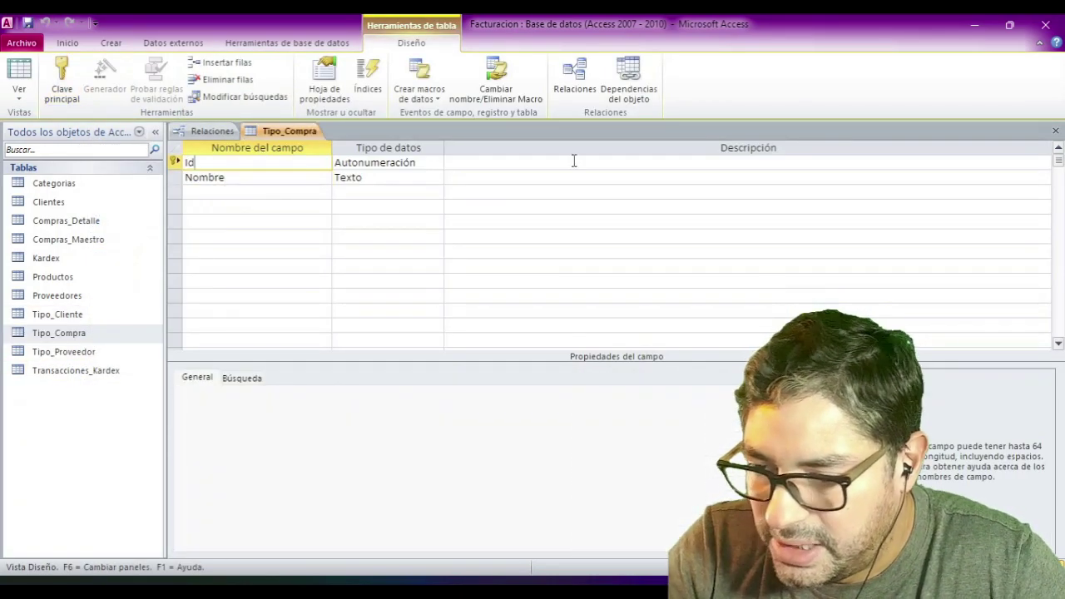
{"action": "left_click", "coordinate": [1055, 131]}
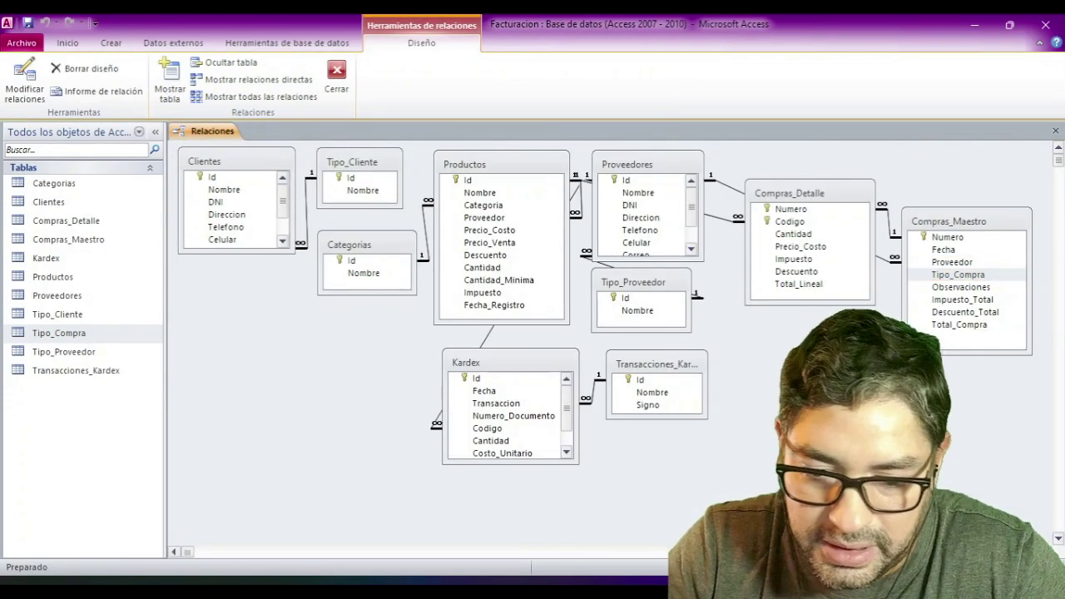
- Add Tipo_Compra to the relationships diagram and place it below Compras_Detalle
{"action": "left_click", "coordinate": [170, 79]}
{"action": "double_click", "coordinate": [445, 254]}
{"action": "left_click", "coordinate": [626, 345]}
{"action": "left_click_drag", "start_coordinate": [241, 276], "coordinate": [818, 354]}
- Relate Tipo_Compra's Id to Compras_Maestro's Tipo_Compra with referential integrity and cascading updates, and shorten the Tipo_Compra box
{"action": "left_click_drag", "start_coordinate": [938, 314], "coordinate": [957, 325]}
{"action": "left_click", "coordinate": [420, 251]}
{"action": "left_click", "coordinate": [399, 266]}
{"action": "left_click", "coordinate": [637, 171]}
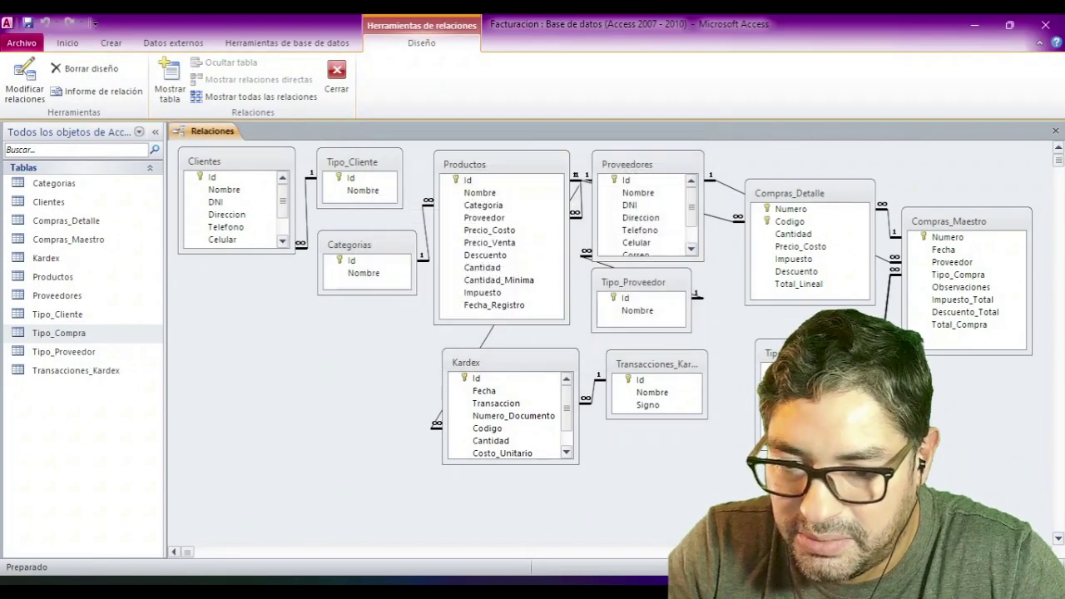
{"action": "left_click_drag", "start_coordinate": [819, 450], "coordinate": [819, 426]}
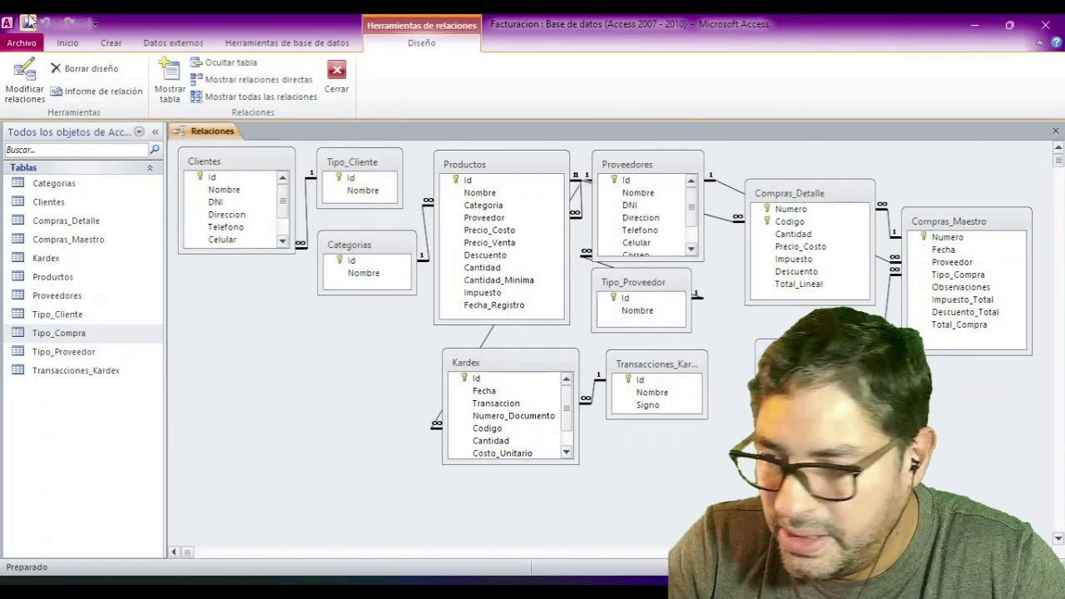
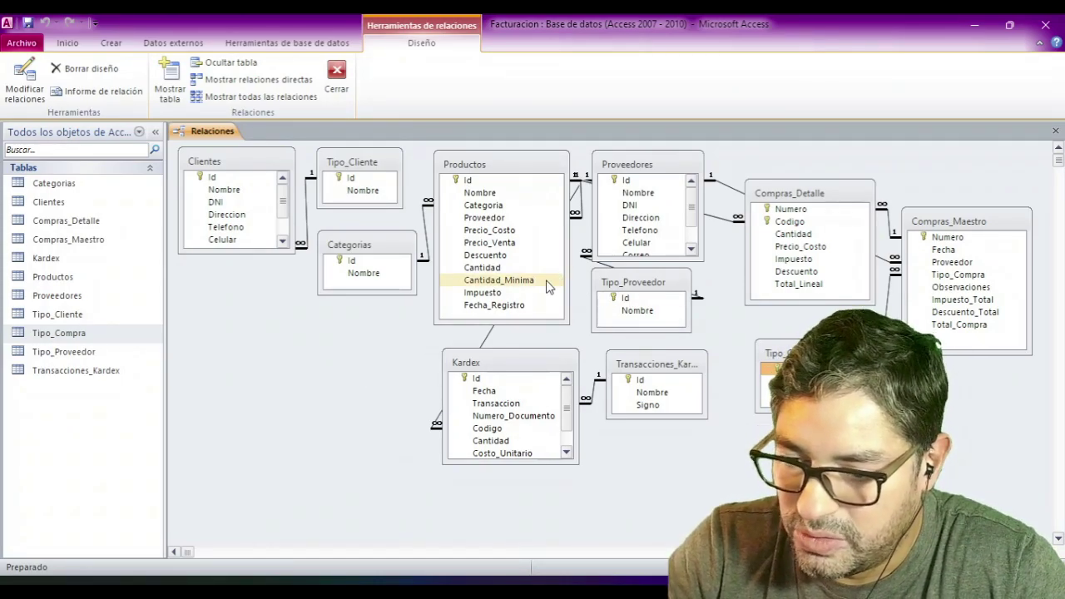
{"action": "left_click", "coordinate": [830, 208]}
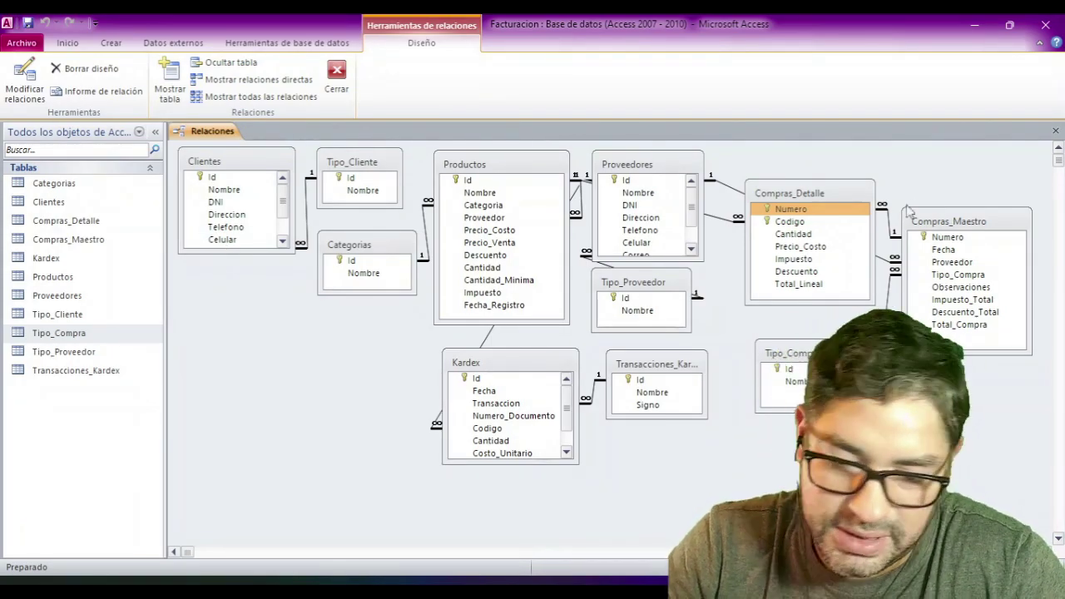
{"action": "left_click", "coordinate": [957, 274]}
{"action": "left_click", "coordinate": [811, 208]}
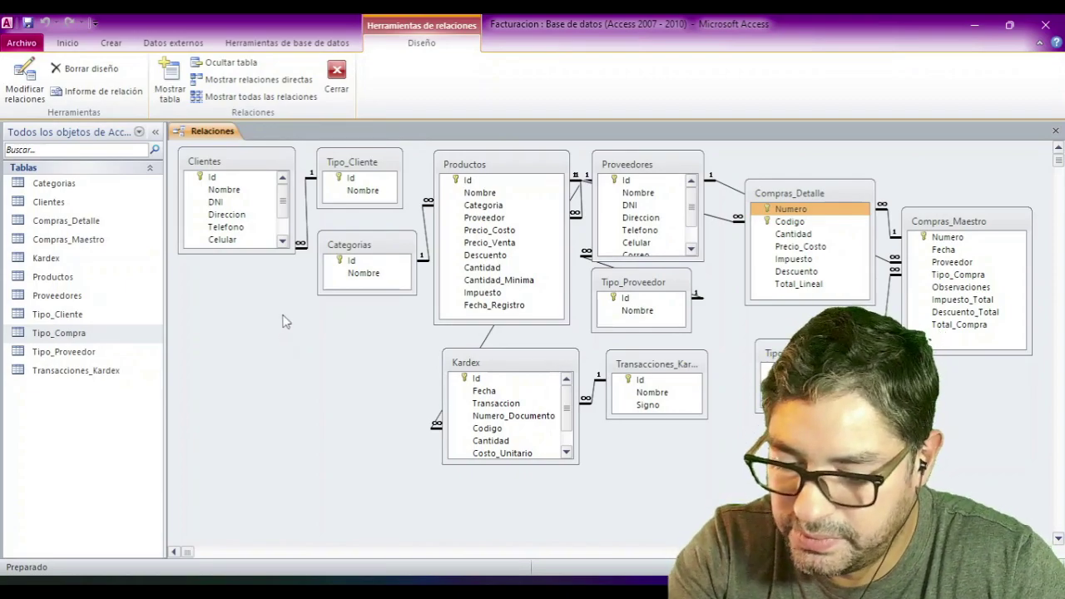
- Close the relationships diagram and start a new table in Design view
{"action": "key", "text": "alt"}
{"action": "left_click", "coordinate": [1054, 131]}
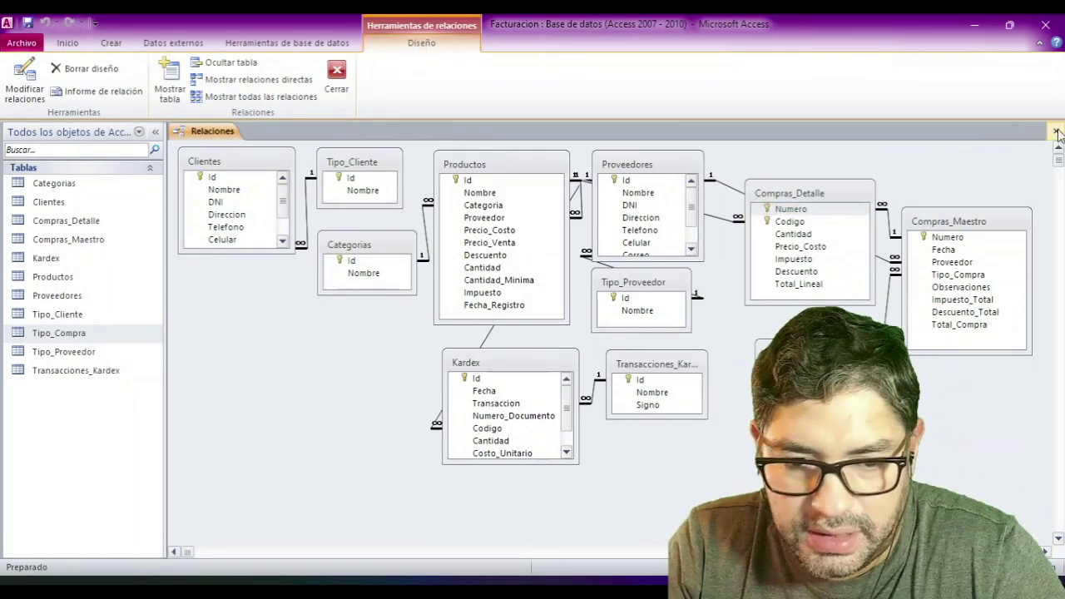
{"action": "left_click", "coordinate": [110, 43]}
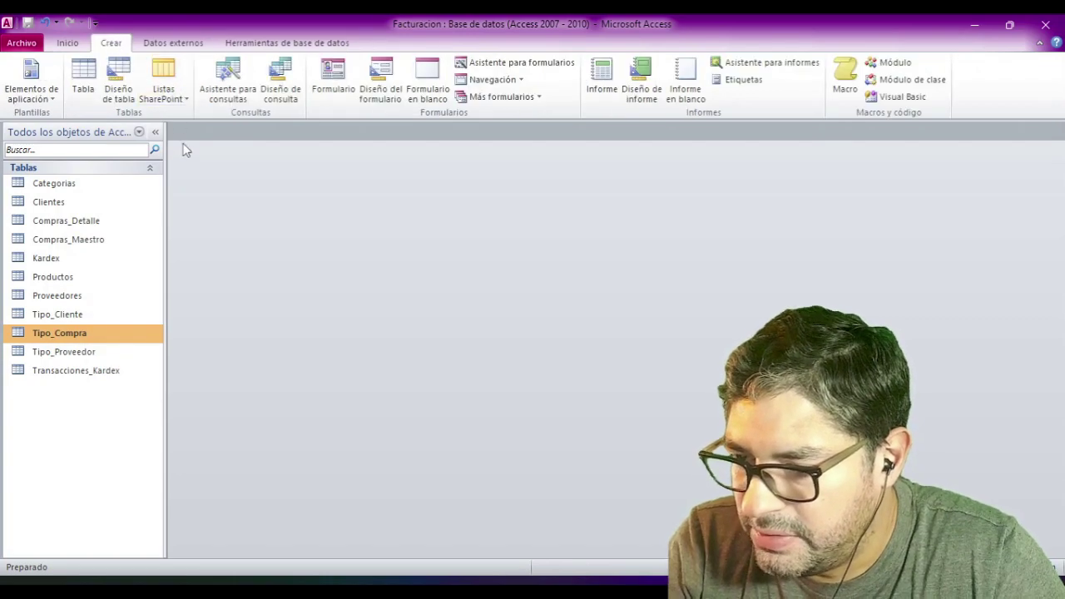
{"action": "left_click", "coordinate": [119, 87]}
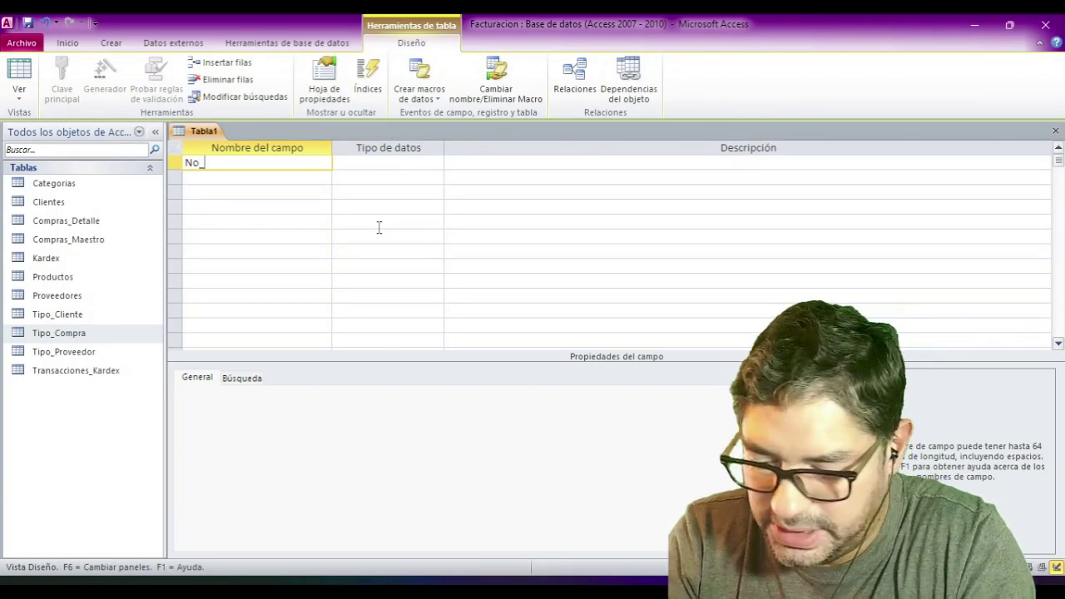
- Name the new table's first four fields No_Factura, Fecha, Cliente and Tipo_Venta
{"action": "key", "text": "Down"}
{"action": "type", "text": "Fecha"}
{"action": "key", "text": "Down"}
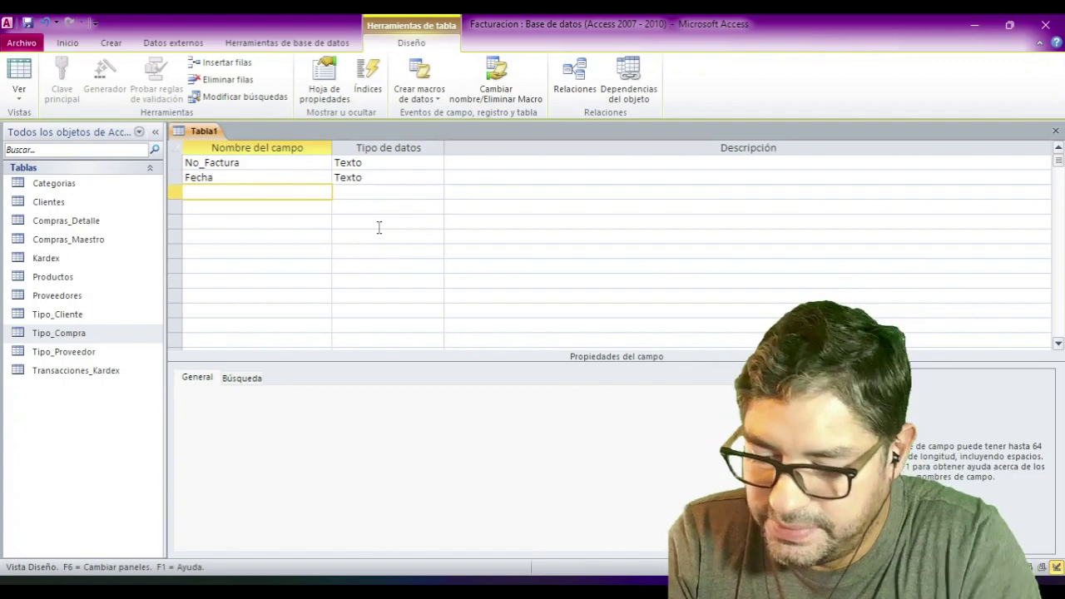
{"action": "type", "text": "Cl"}
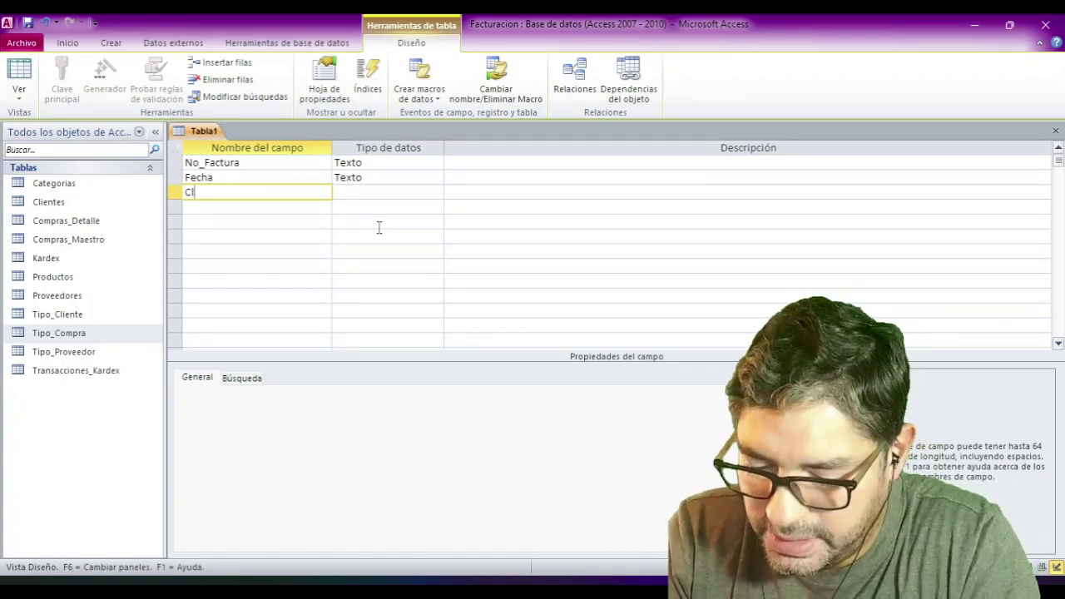
{"action": "type", "text": "iente"}
{"action": "key", "text": "Down"}
{"action": "type", "text": "Tipo"}
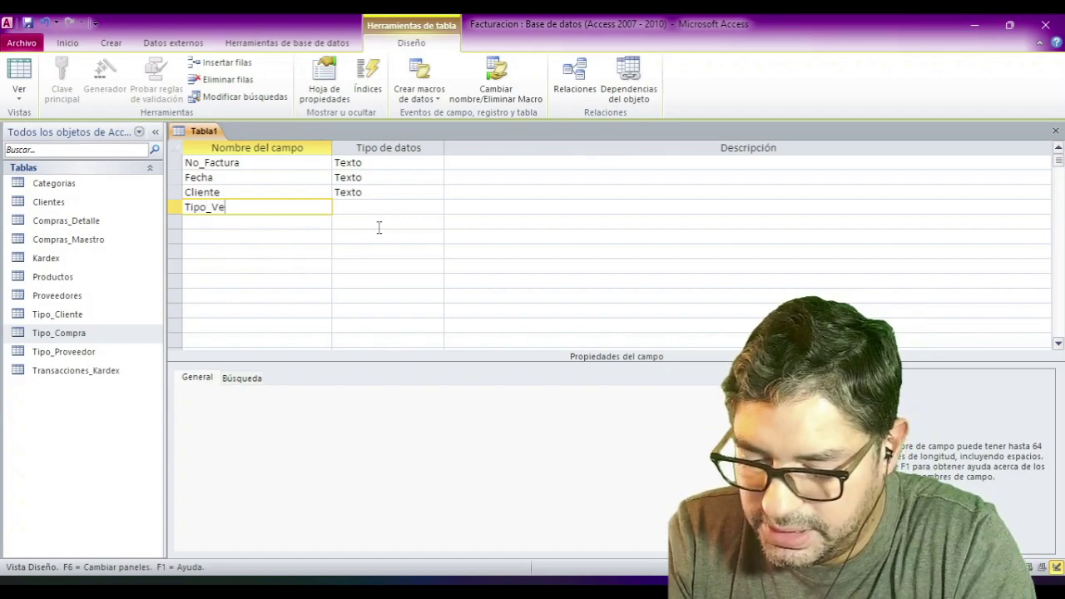
{"action": "key", "text": "Down"}
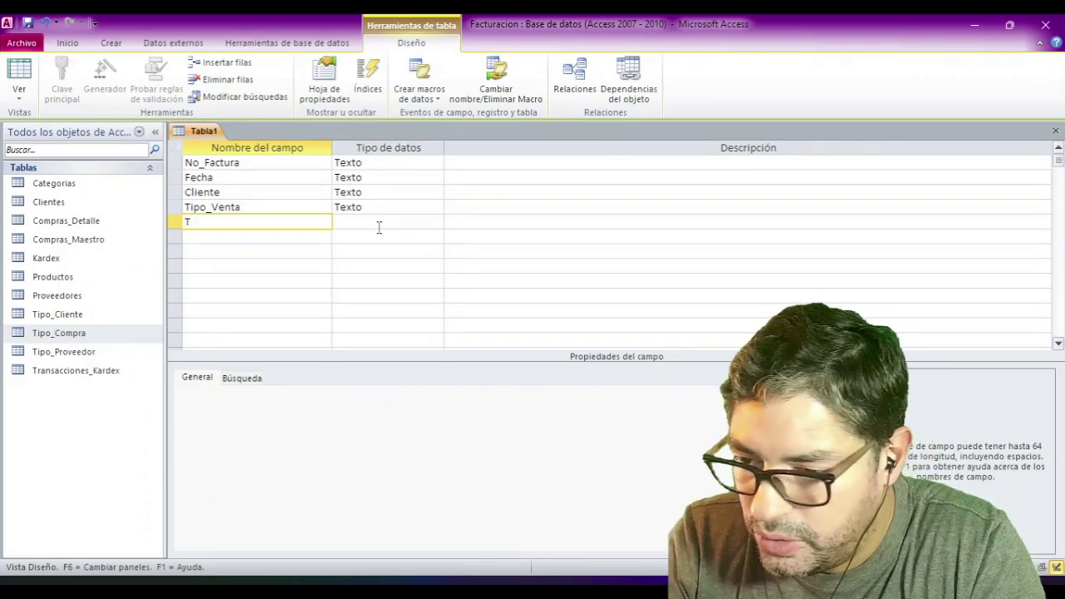
- Add the fields Impuesto_Total and Descuento_Total below Tipo_Venta
{"action": "type", "text": "mpuesto_Total"}
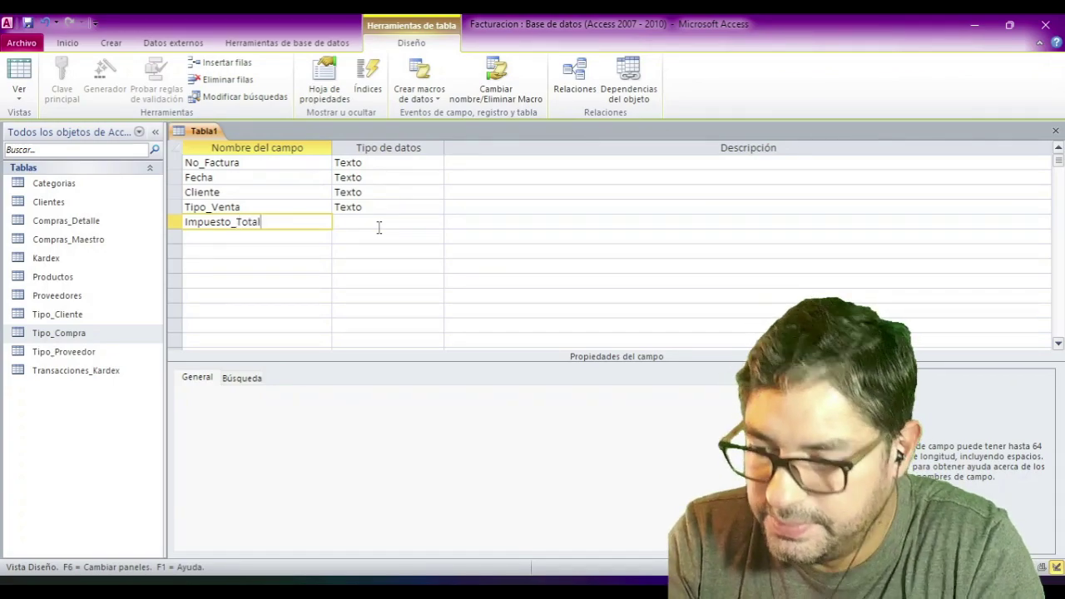
{"action": "key", "text": "Down"}
{"action": "type", "text": "Descuento"}
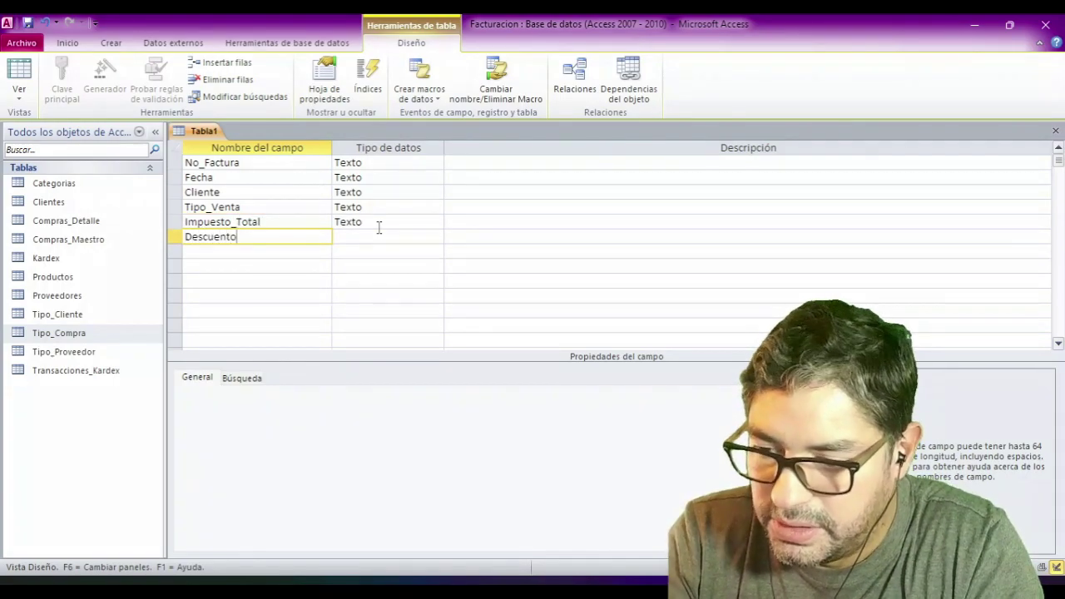
{"action": "type", "text": "_Total"}
{"action": "key", "text": "Down"}
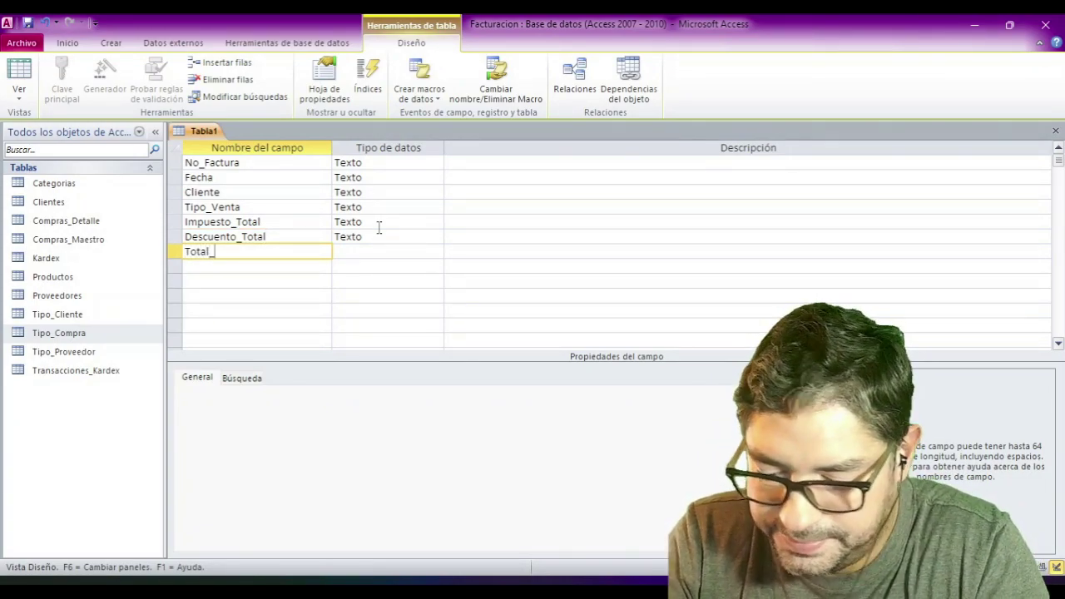
- Add the fields Total_Venta and Observaciones to complete the table's field list
{"action": "type", "text": "Total_Venta"}
{"action": "key", "text": "Up"}
{"action": "key", "text": "Up"}
{"action": "key", "text": "Down"}
{"action": "key", "text": "Down"}
{"action": "key", "text": "Down"}
{"action": "key", "text": "Down"}
{"action": "key", "text": "Up"}
{"action": "type", "text": "Observaciones"}
- Make No_Factura the primary key and set its field size to 30
{"action": "key", "text": "Up"}
{"action": "key", "text": "Up"}
{"action": "key", "text": "Up"}
{"action": "key", "text": "Up"}
{"action": "key", "text": "Up"}
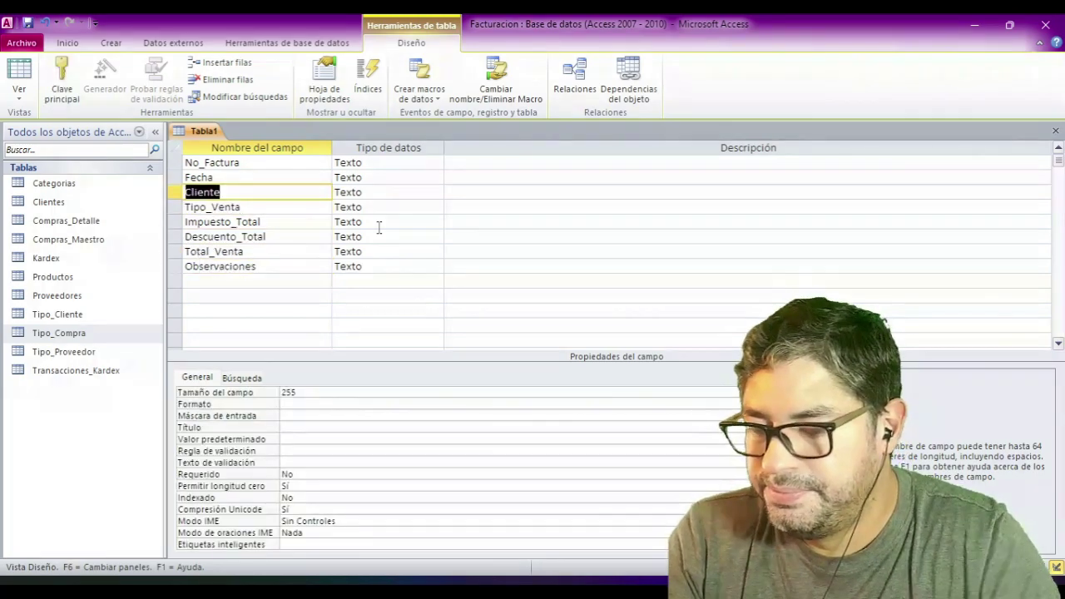
{"action": "left_click", "coordinate": [266, 164]}
{"action": "left_click", "coordinate": [64, 72]}
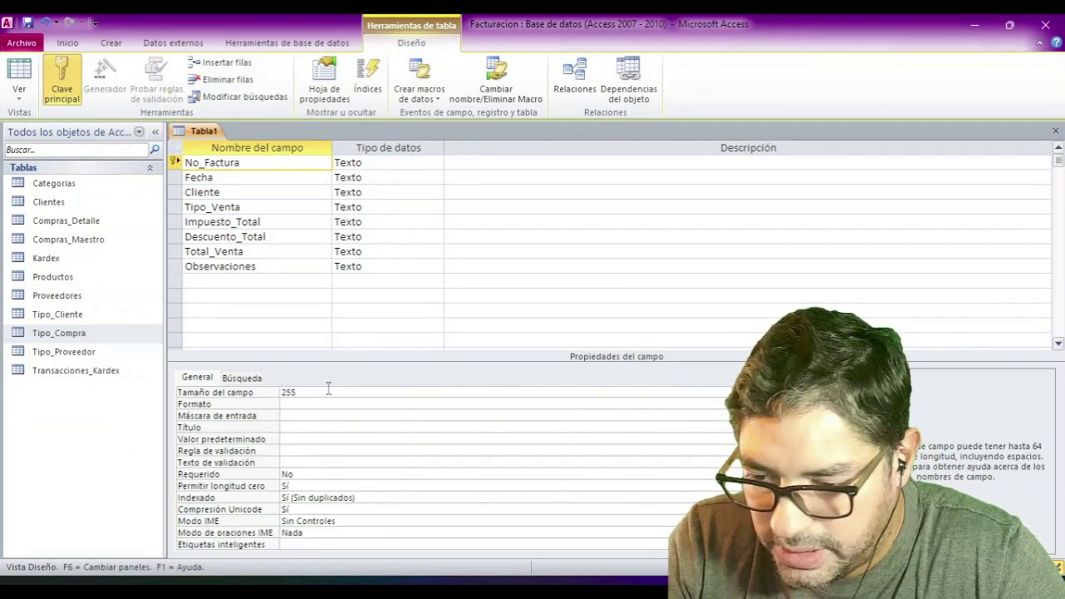
{"action": "left_click", "coordinate": [206, 374]}
{"action": "type", "text": "30"}
{"action": "key", "text": "Return"}
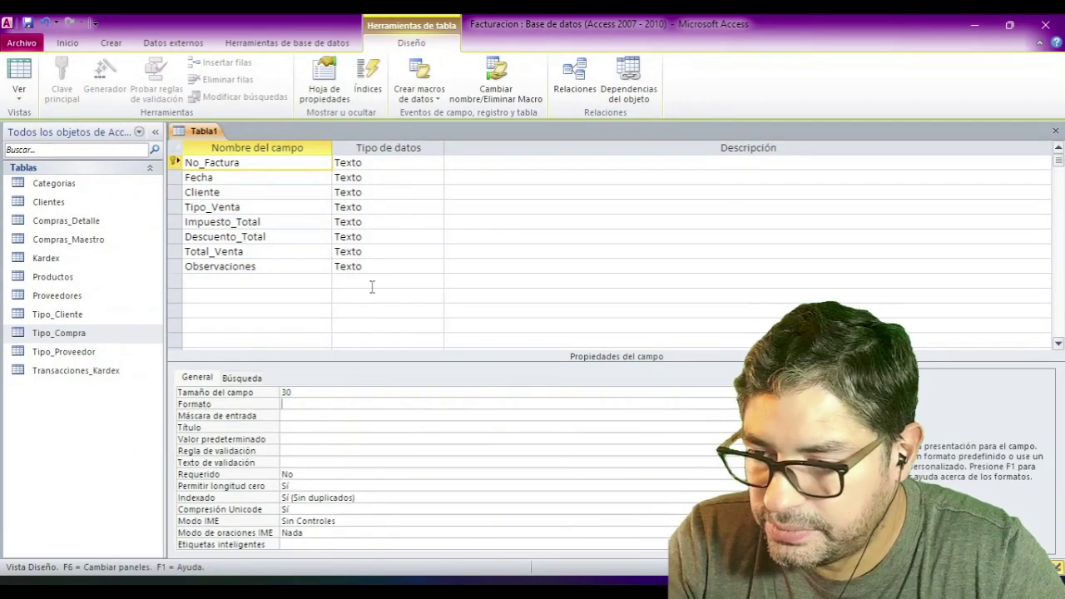
- Set Fecha's data type to Fecha/Hora with the Fecha corta format
{"action": "left_click", "coordinate": [412, 176]}
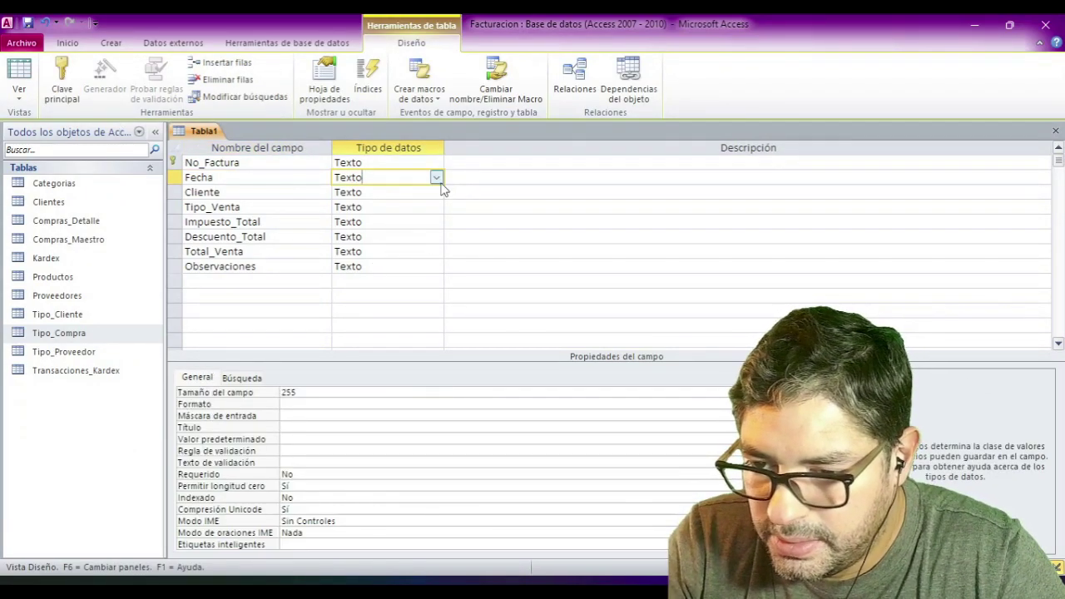
{"action": "left_click", "coordinate": [436, 178]}
{"action": "left_click", "coordinate": [366, 237]}
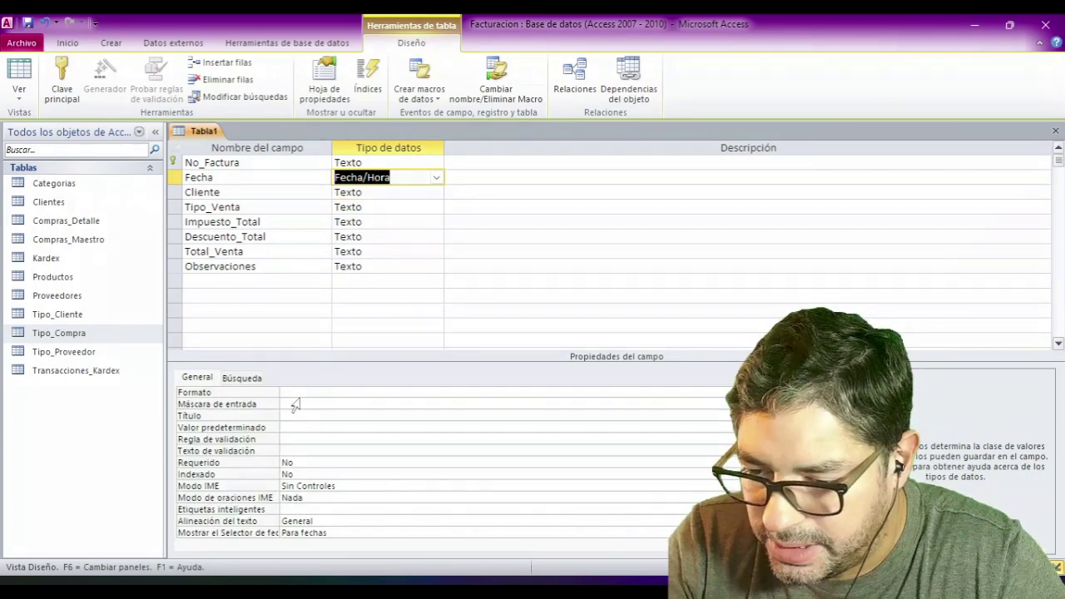
{"action": "left_click", "coordinate": [298, 394]}
{"action": "type", "text": "fecha corta"}
{"action": "key", "text": "Return"}
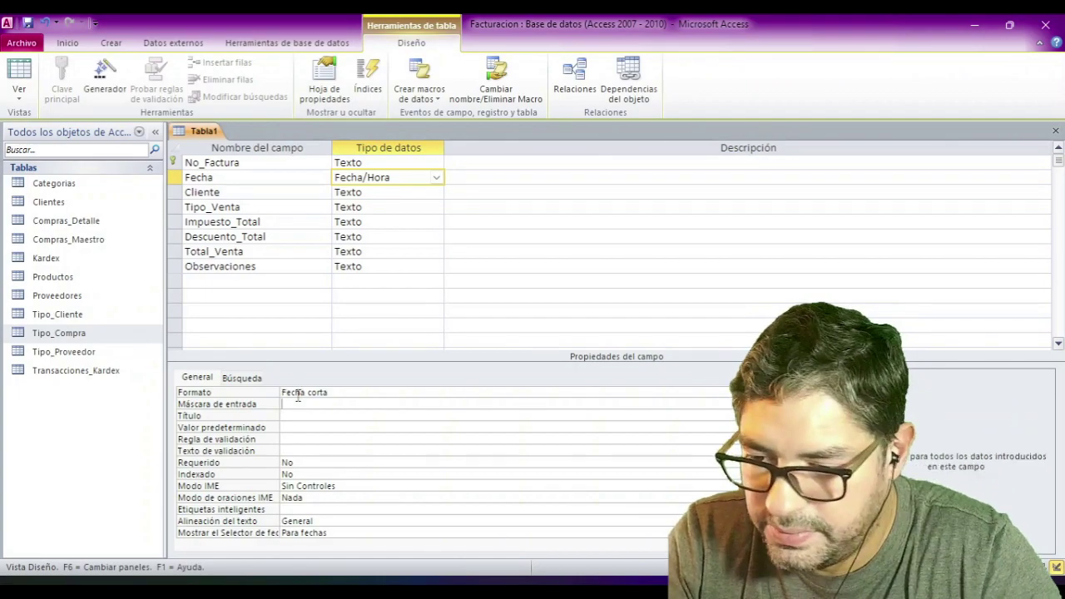
- Set the Cliente field's data type to Número
{"action": "left_click", "coordinate": [389, 197]}
{"action": "left_click", "coordinate": [436, 192]}
{"action": "left_click", "coordinate": [379, 239]}
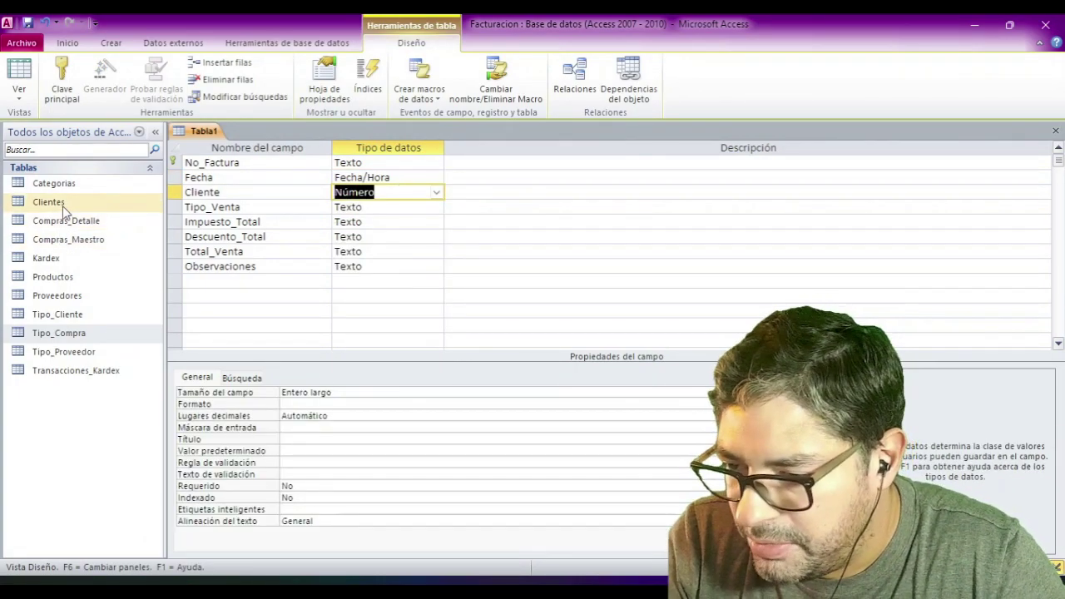
{"action": "left_click", "coordinate": [43, 204]}
- Check the Id data type of the Tipo_Compra table in Design view, and set Tipo_Venta's data type to Autonumeración
{"action": "left_click", "coordinate": [412, 206]}
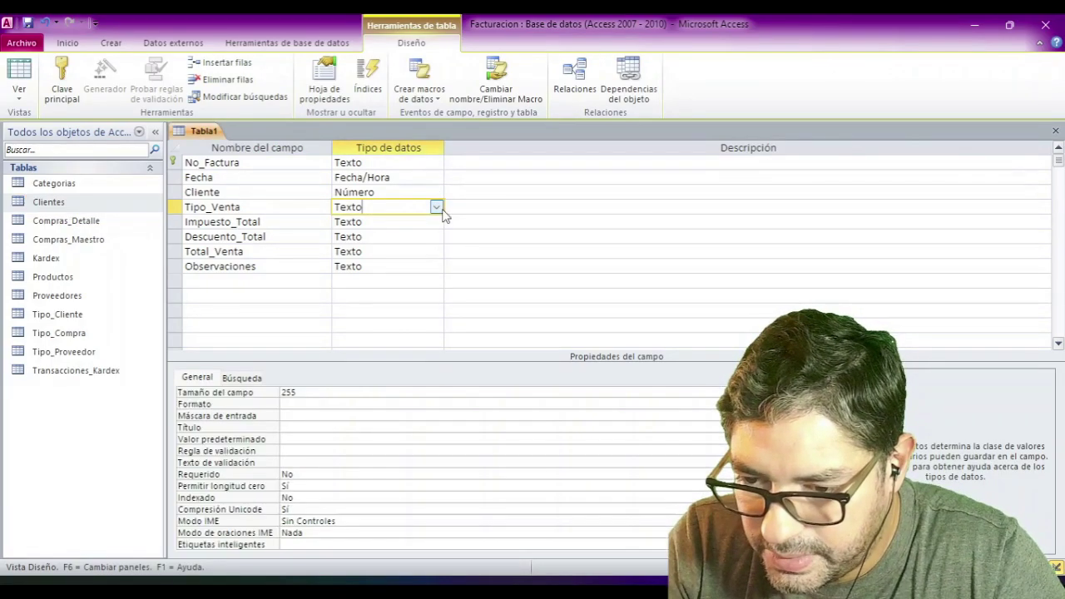
{"action": "left_click", "coordinate": [436, 207]}
{"action": "left_click", "coordinate": [73, 346]}
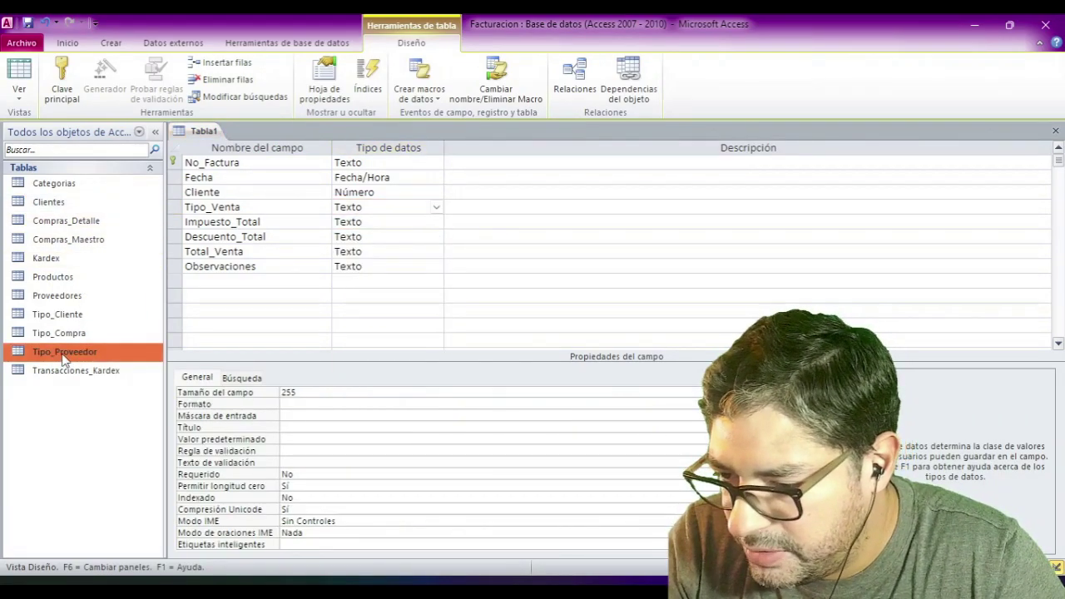
{"action": "left_click", "coordinate": [67, 336]}
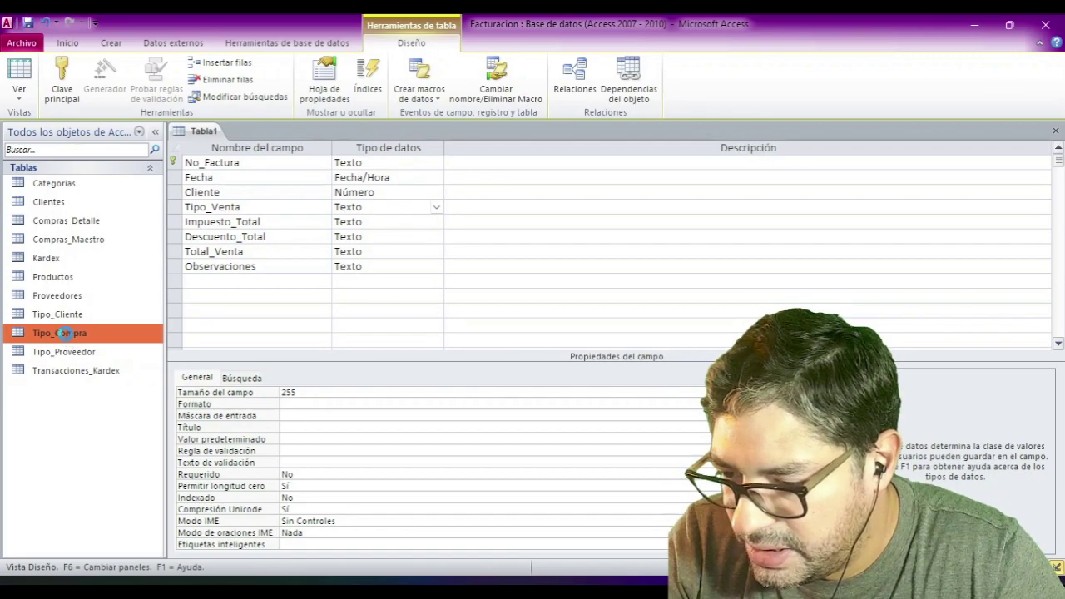
{"action": "double_click", "coordinate": [65, 332]}
{"action": "left_click", "coordinate": [1055, 130]}
{"action": "right_click", "coordinate": [62, 327]}
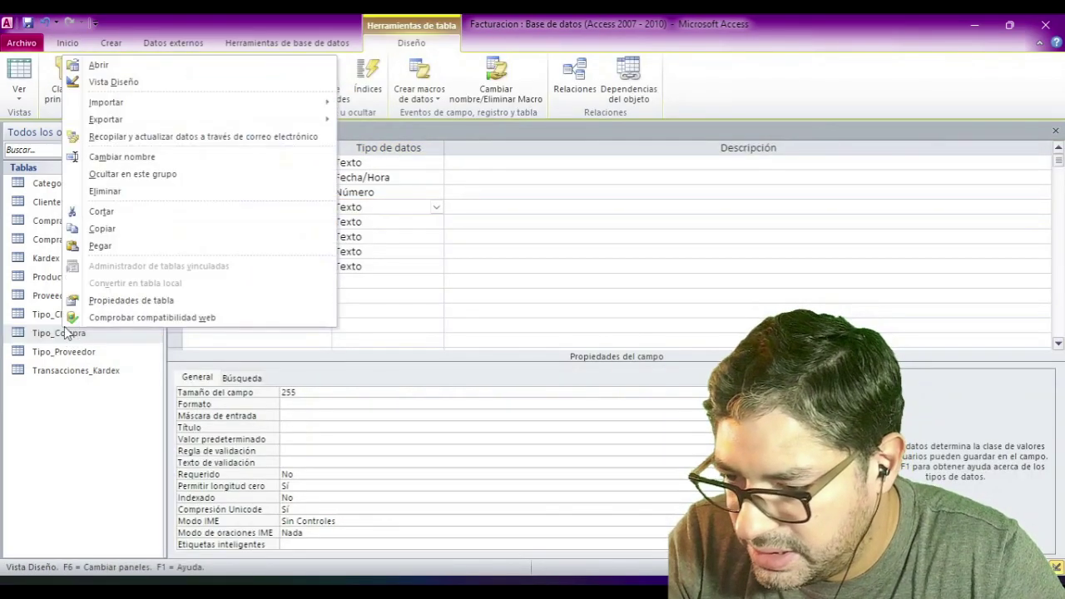
{"action": "left_click", "coordinate": [121, 81]}
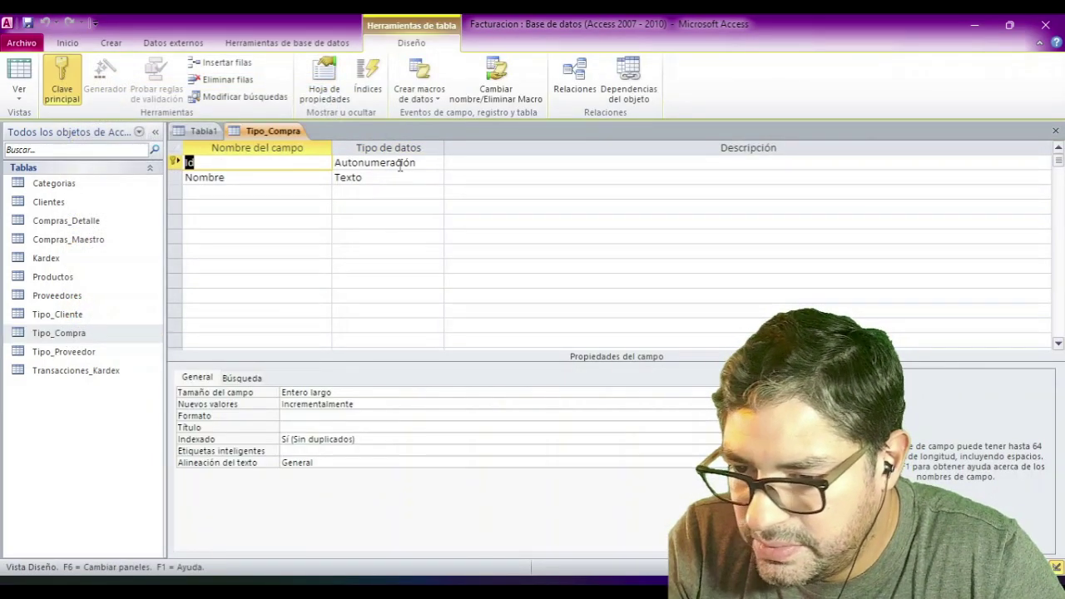
{"action": "left_click", "coordinate": [1054, 131]}
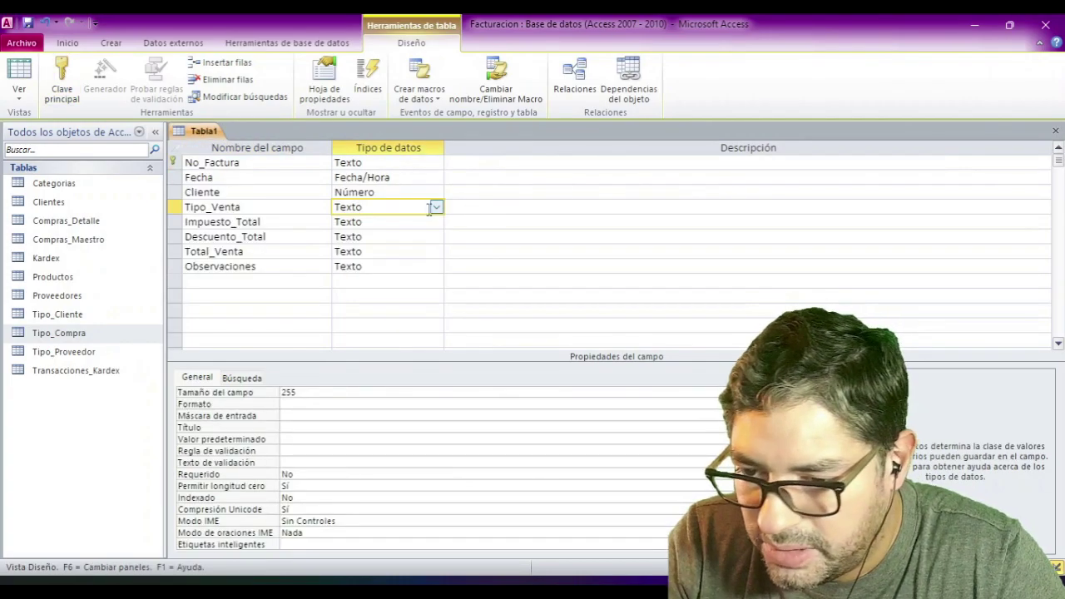
{"action": "left_click", "coordinate": [436, 206]}
{"action": "left_click", "coordinate": [375, 295]}
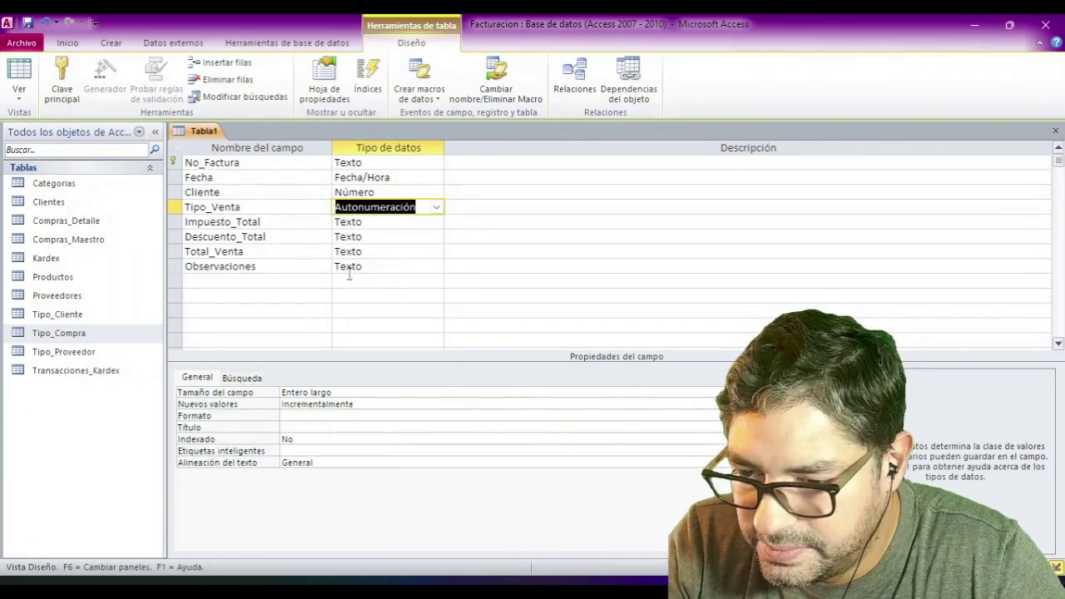
- Set Impuesto_Total's data type to Moneda with 2 decimal places
{"action": "left_click", "coordinate": [370, 220]}
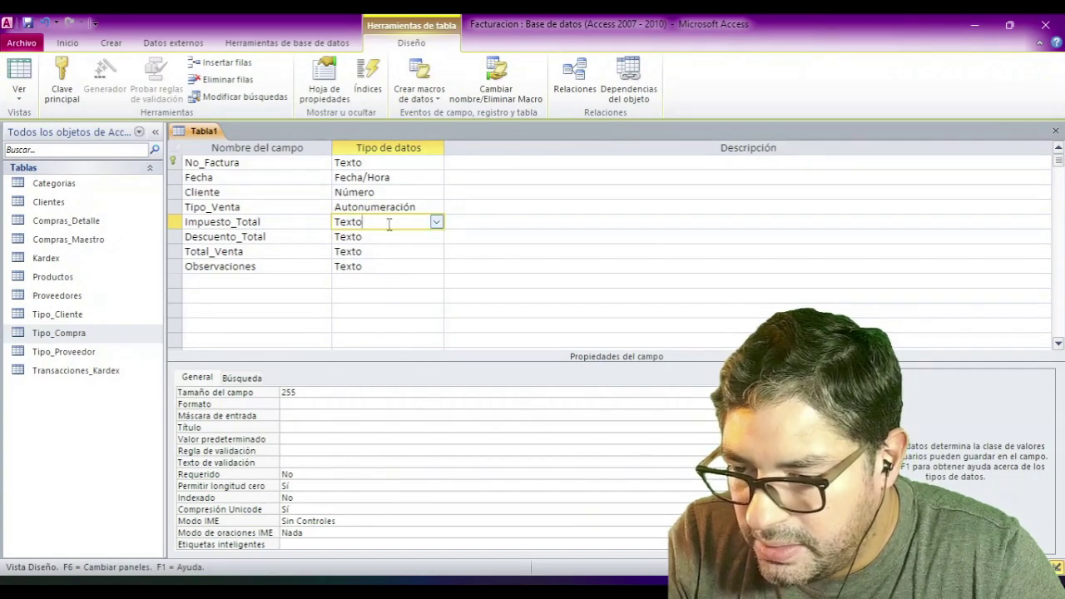
{"action": "left_click", "coordinate": [435, 222]}
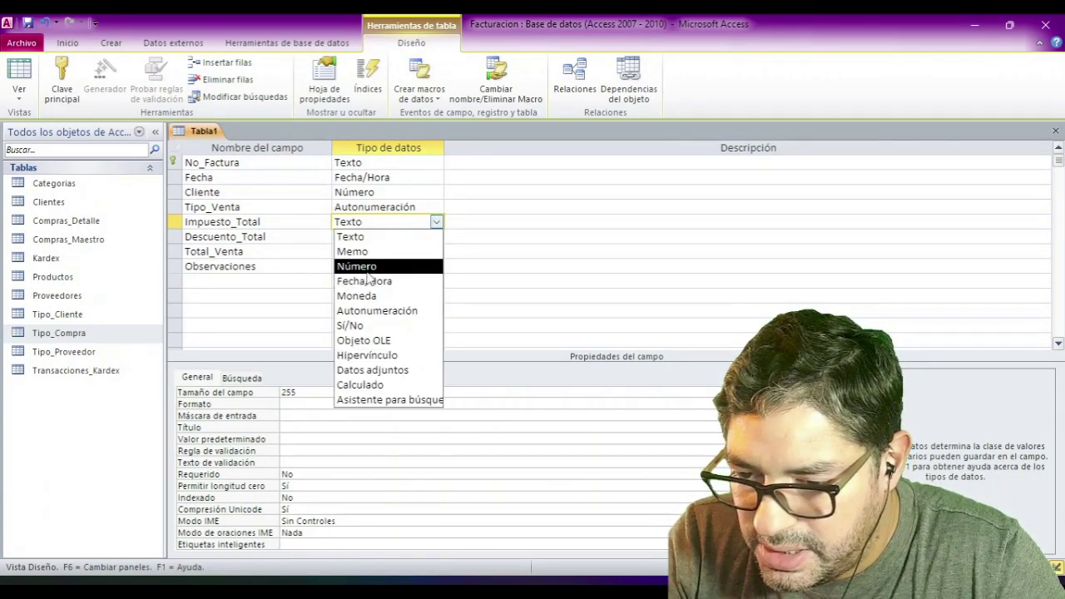
{"action": "left_click", "coordinate": [355, 296]}
{"action": "left_click_drag", "start_coordinate": [331, 403], "coordinate": [281, 405]}
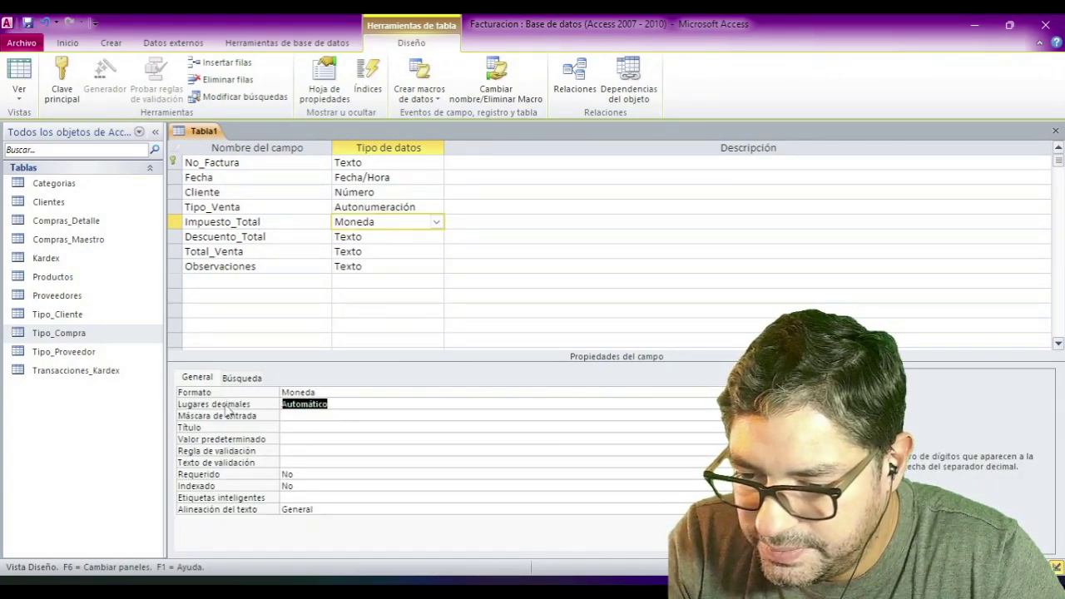
{"action": "type", "text": "2"}
- Set Descuento_Total's data type to Moneda with 2 decimal places
{"action": "left_click", "coordinate": [383, 238]}
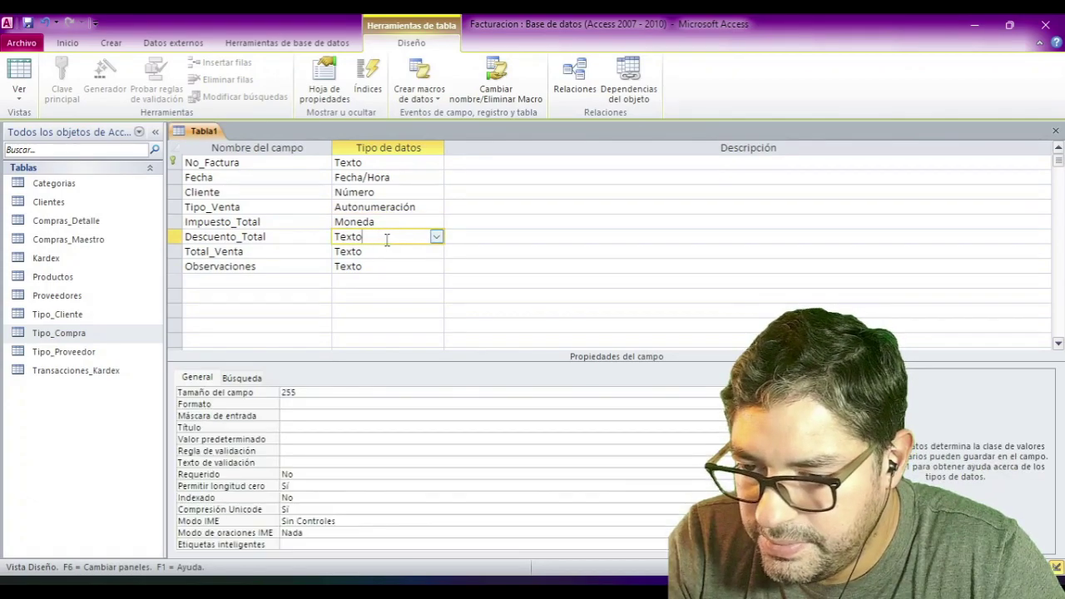
{"action": "left_click", "coordinate": [436, 237]}
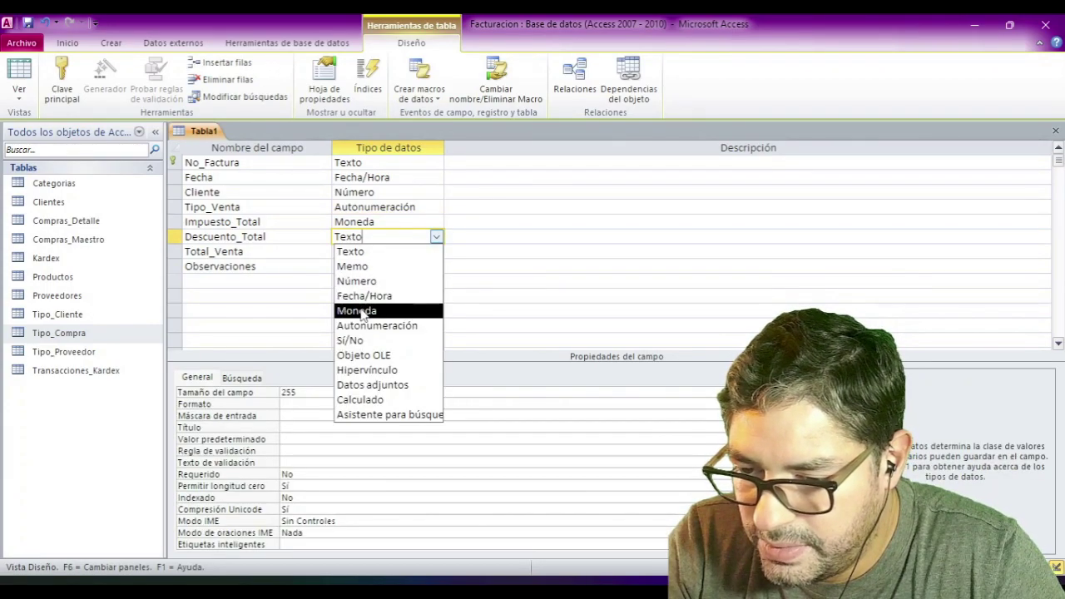
{"action": "left_click", "coordinate": [370, 307]}
{"action": "left_click", "coordinate": [331, 405]}
{"action": "left_click_drag", "start_coordinate": [331, 404], "coordinate": [281, 404]}
{"action": "type", "text": "2"}
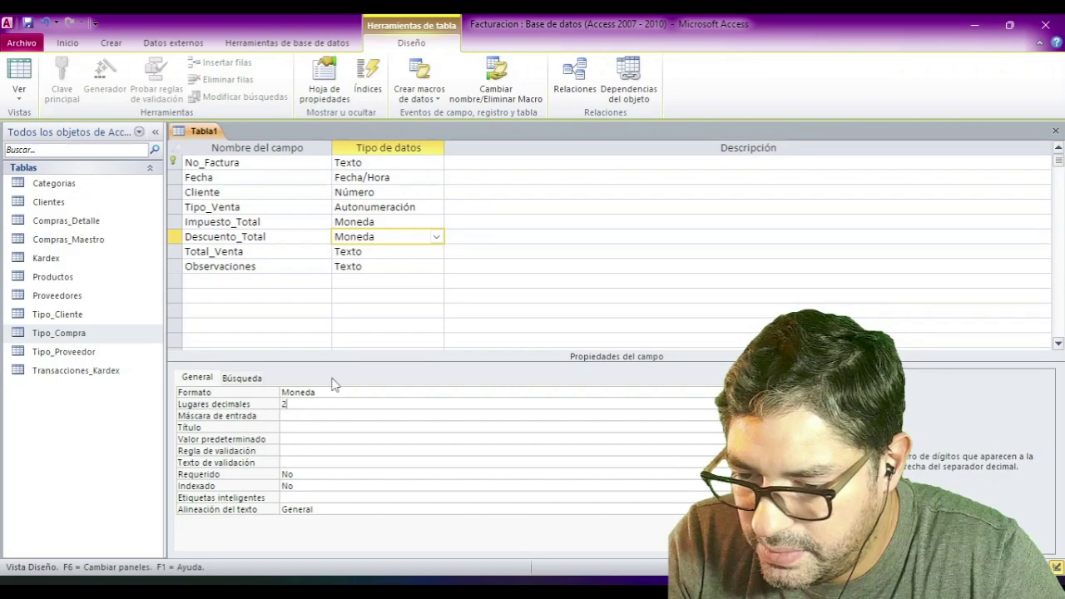
- Set Total_Venta's data type to Moneda with 2 decimal places
{"action": "left_click", "coordinate": [420, 251]}
{"action": "left_click", "coordinate": [436, 251]}
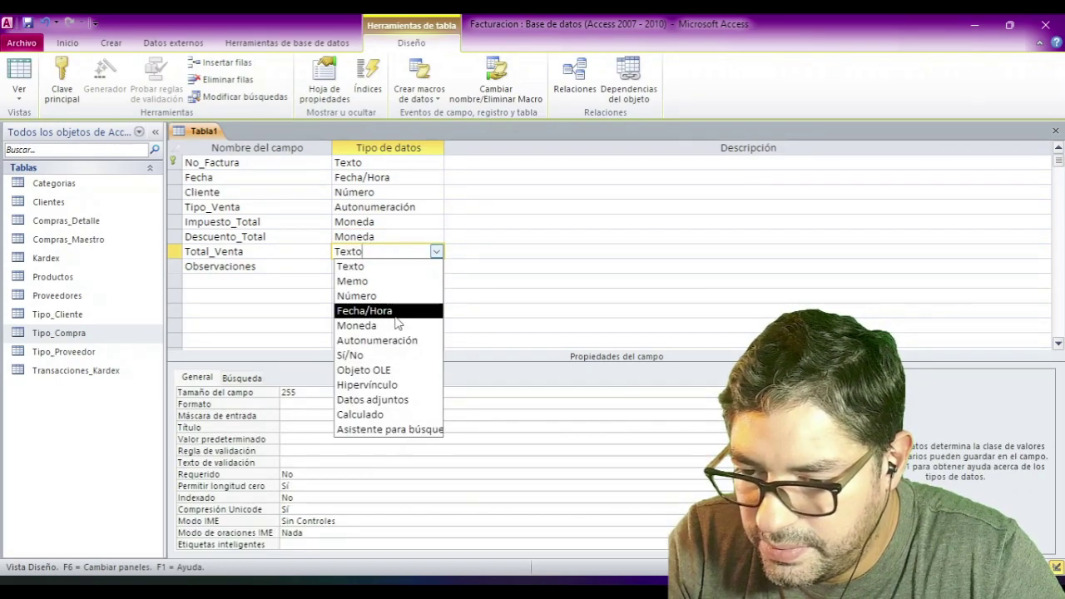
{"action": "left_click", "coordinate": [360, 325]}
{"action": "left_click", "coordinate": [233, 405]}
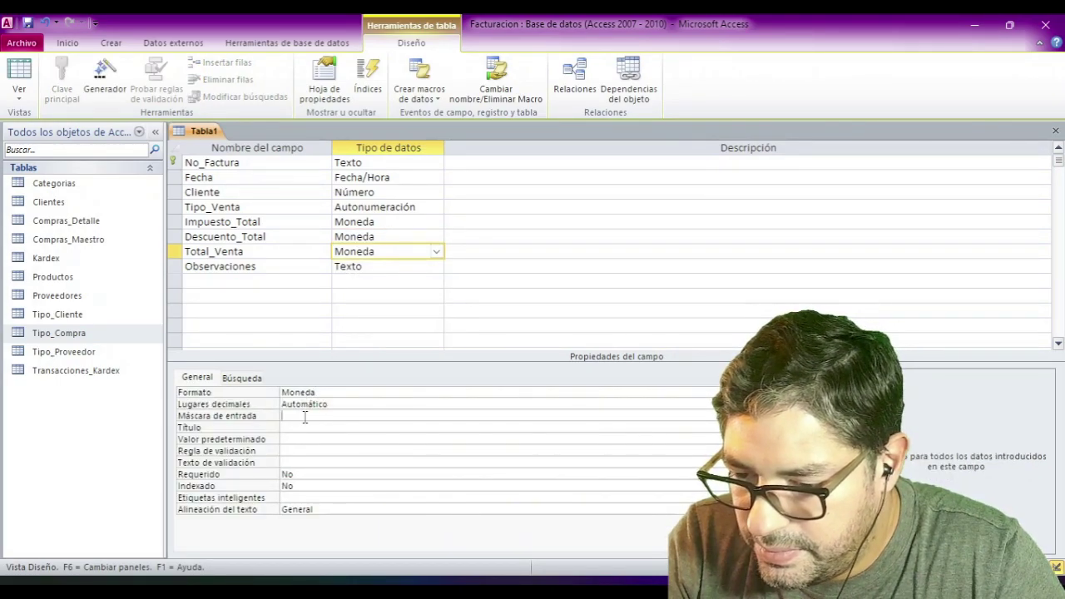
{"action": "type", "text": "2"}
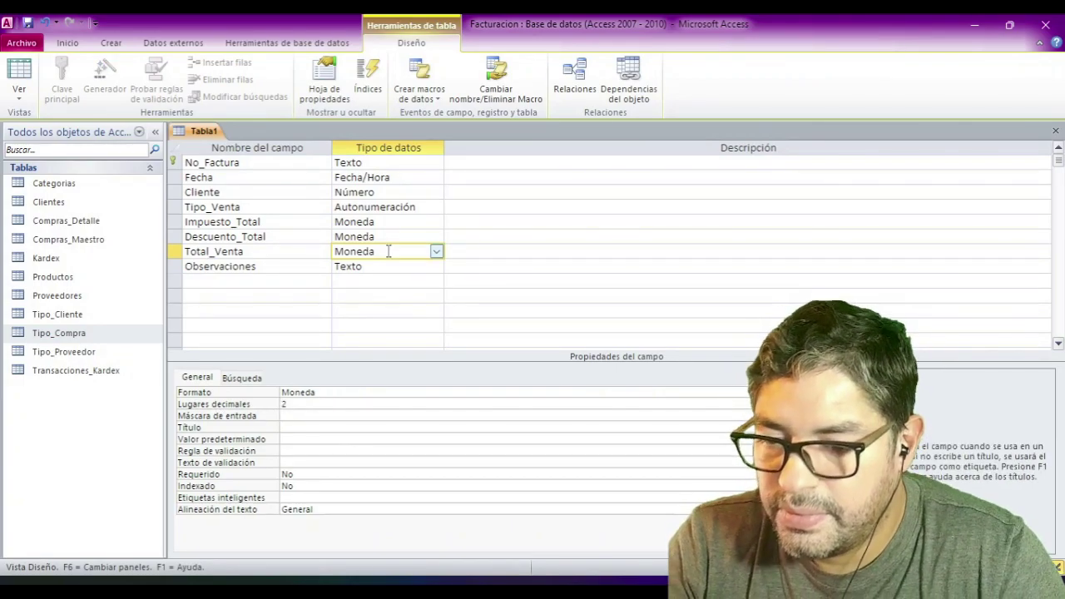
- Save the new table as Facturacion_Maestro, keeping Observaciones as Texto
{"action": "left_click", "coordinate": [366, 266]}
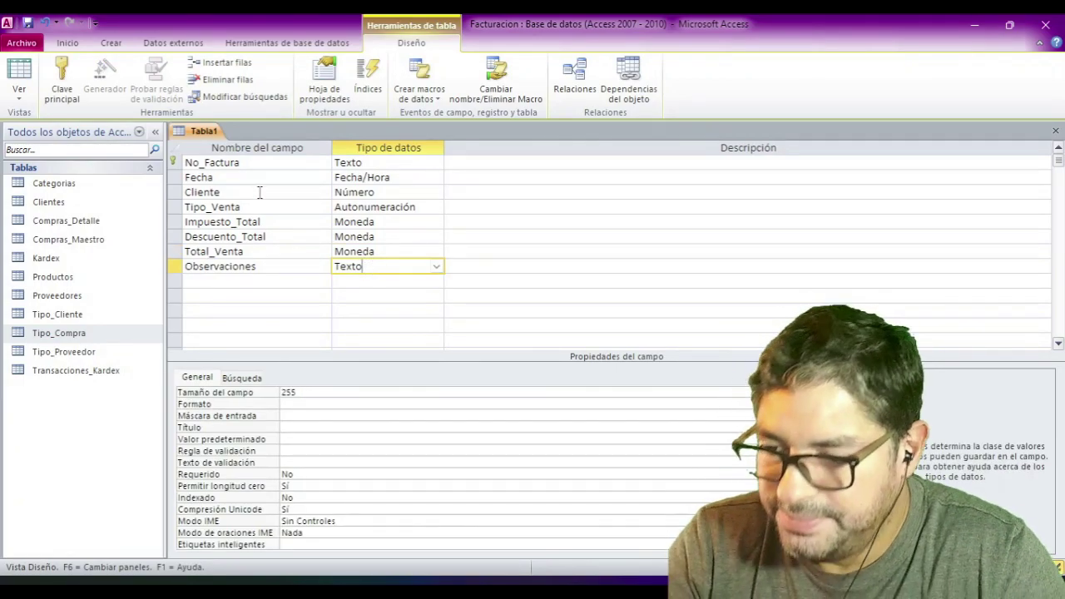
{"action": "left_click", "coordinate": [28, 22]}
{"action": "type", "text": "Facturacion_Maestro"}
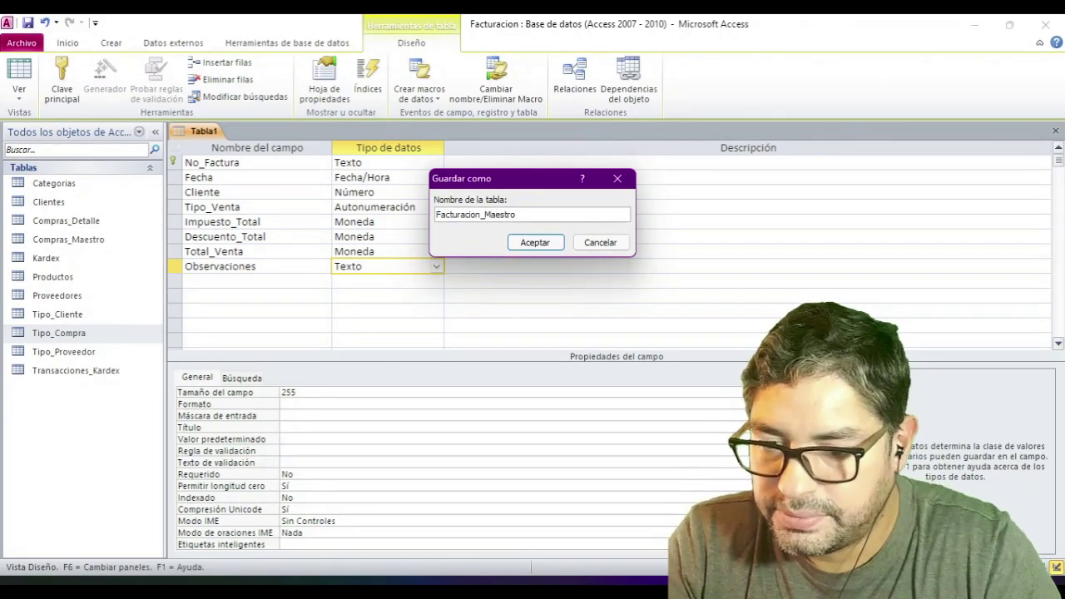
{"action": "key", "text": "Return"}
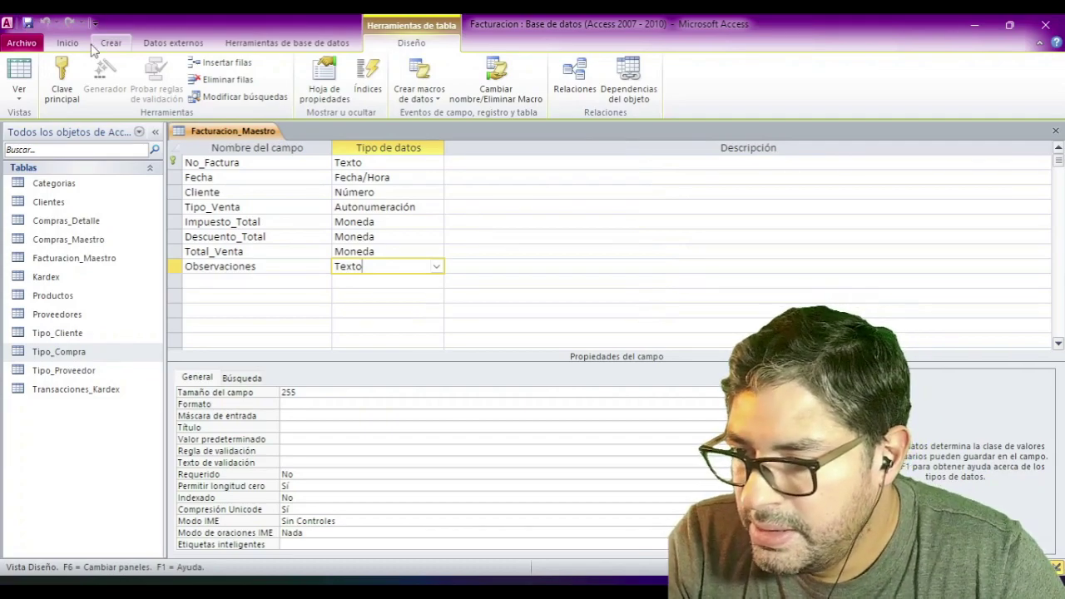
- Paste a copy of the Compras_Detalle table as Facturacion_Detalle, with structure and data
{"action": "left_click", "coordinate": [123, 45]}
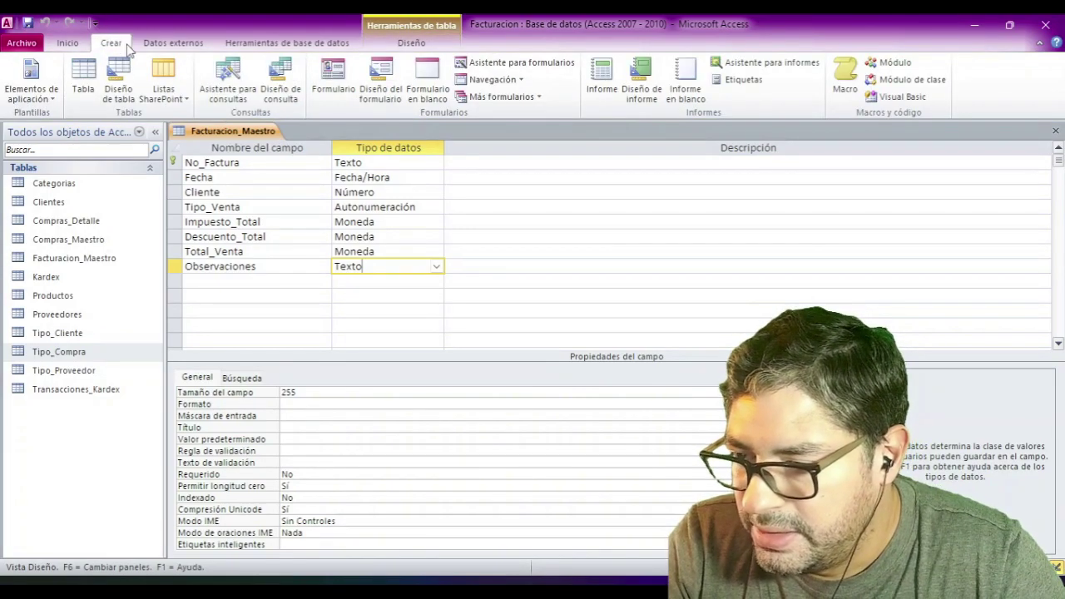
{"action": "left_click", "coordinate": [77, 225]}
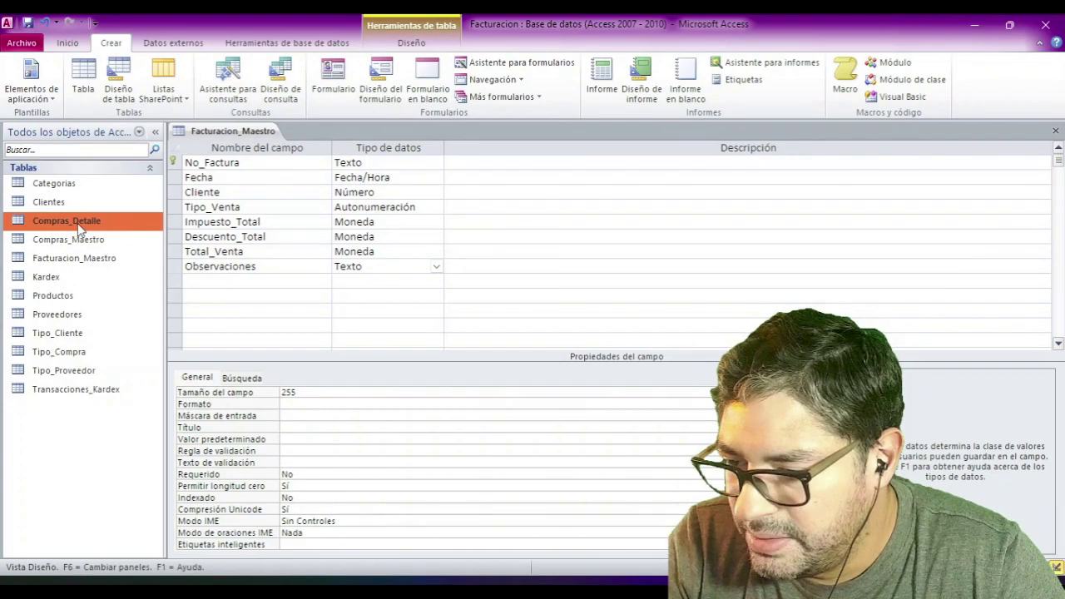
{"action": "key", "text": "ctrl+v"}
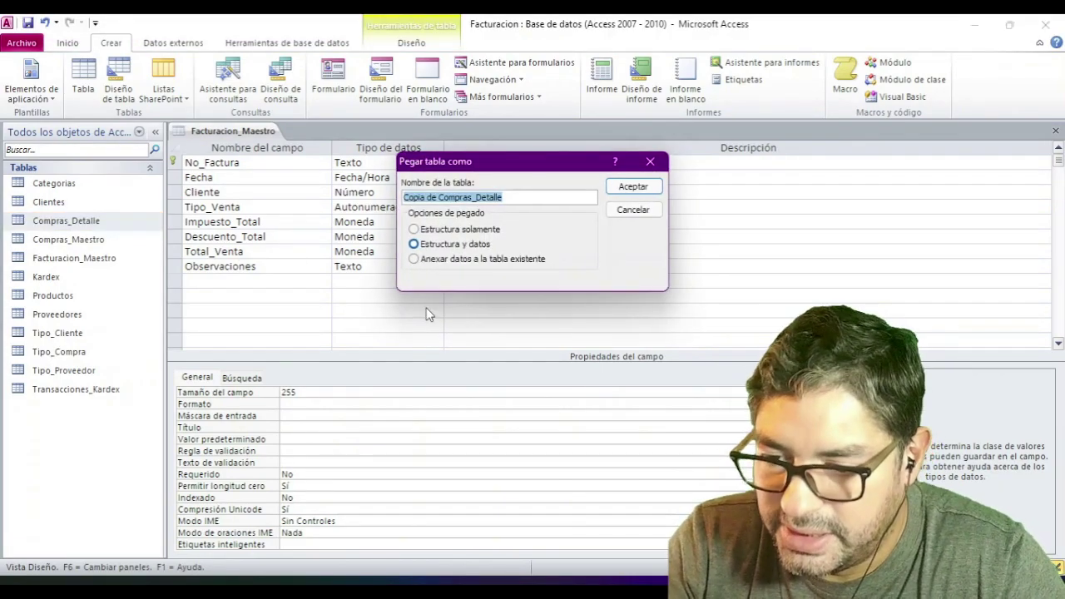
{"action": "key", "text": "Home"}
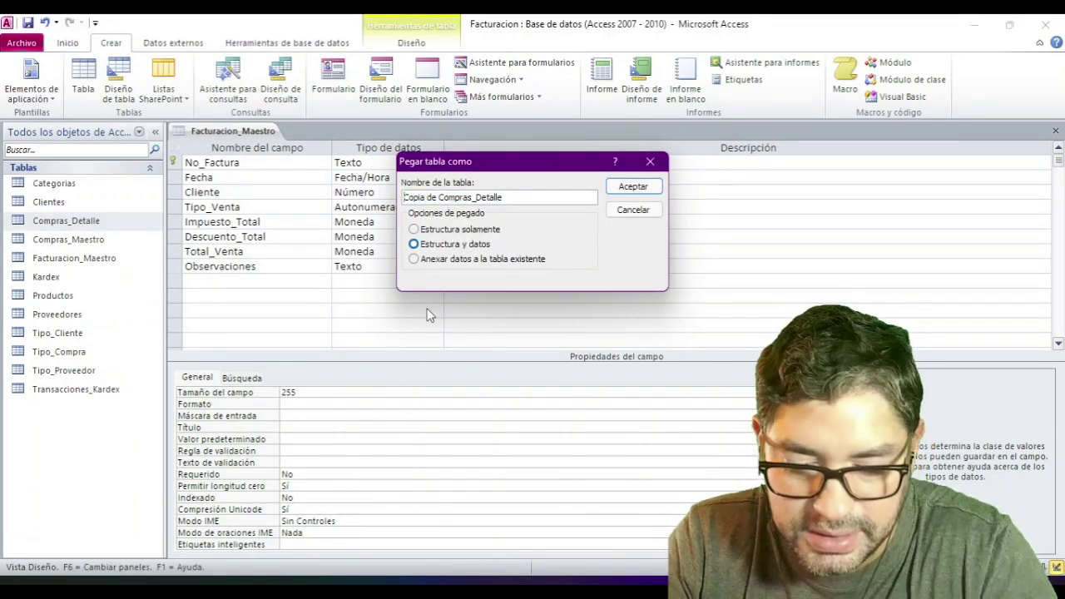
{"action": "key", "text": "ctrl+shift+Right"}
{"action": "key", "text": "ctrl+shift+Right"}
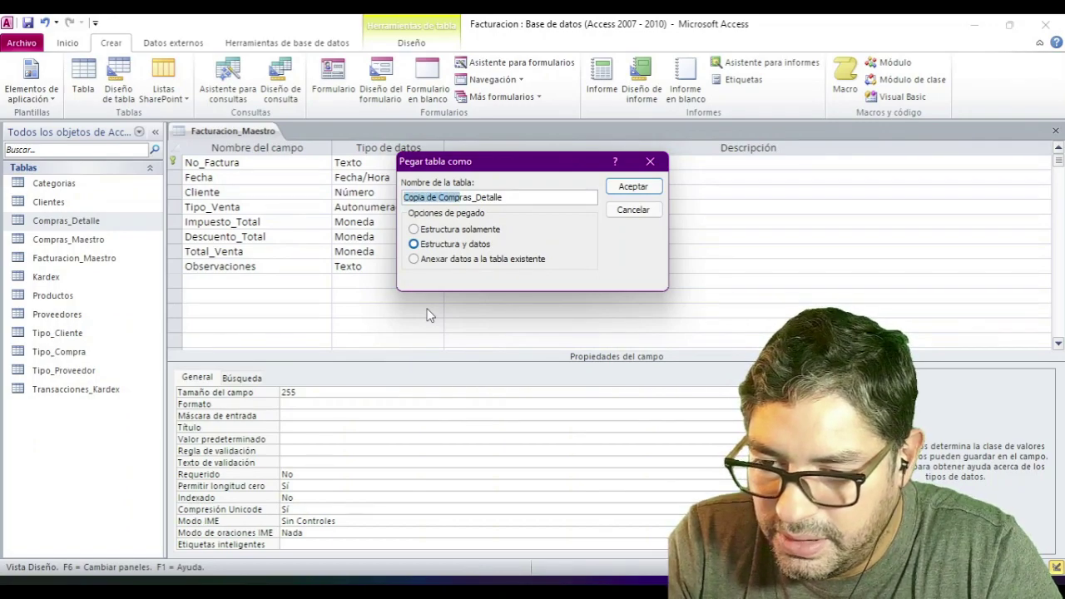
{"action": "type", "text": "Facturacion"}
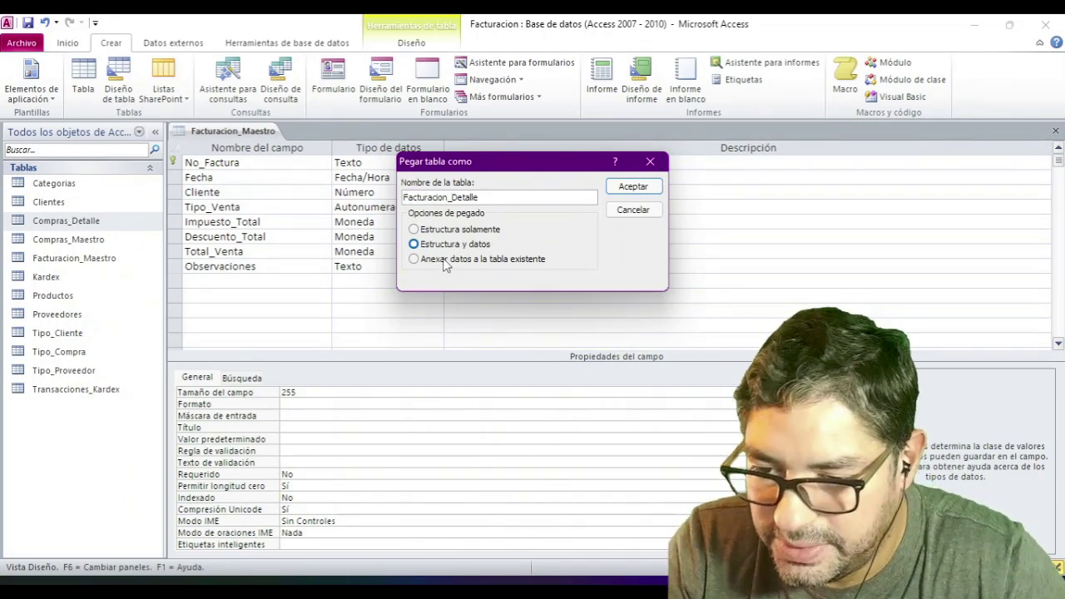
{"action": "left_click", "coordinate": [630, 187]}
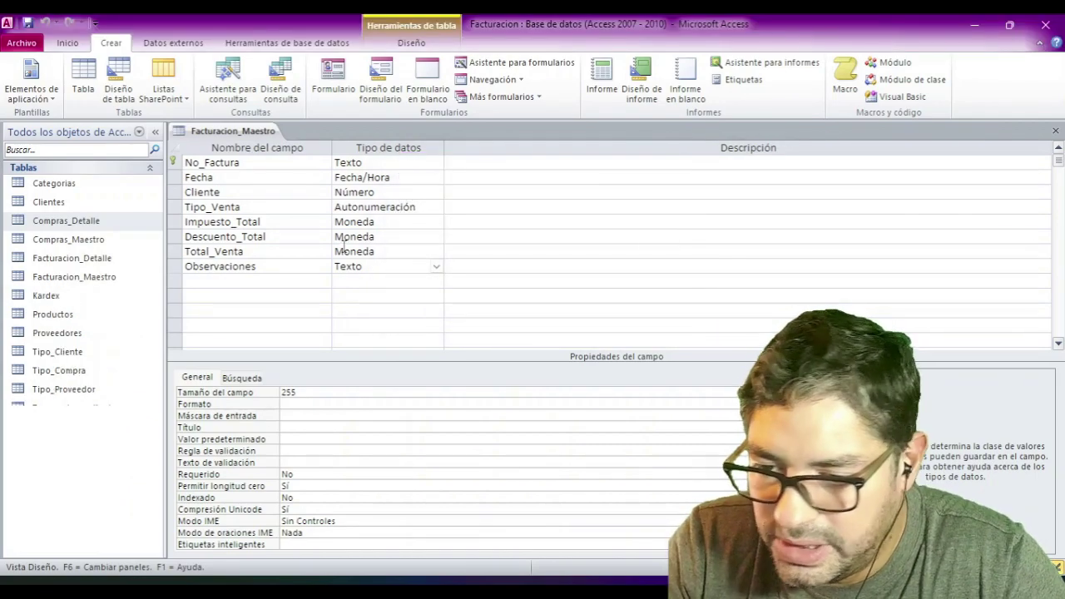
- In Facturacion_Detalle's design, rename the Numero field to No_Factura and check it against No_Factura in Facturacion_Maestro
{"action": "left_click", "coordinate": [80, 241]}
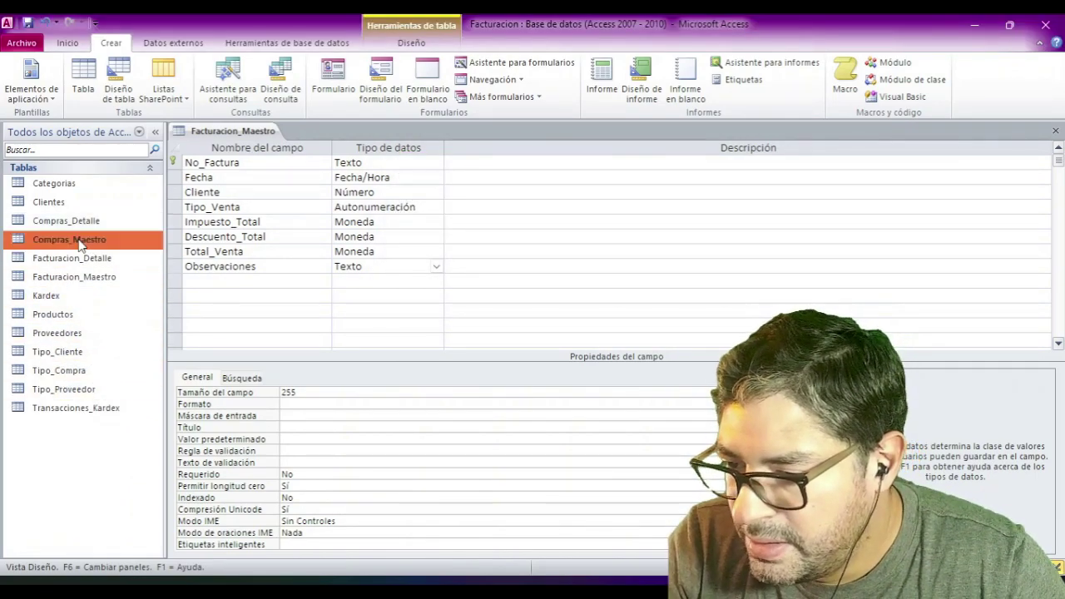
{"action": "right_click", "coordinate": [95, 259]}
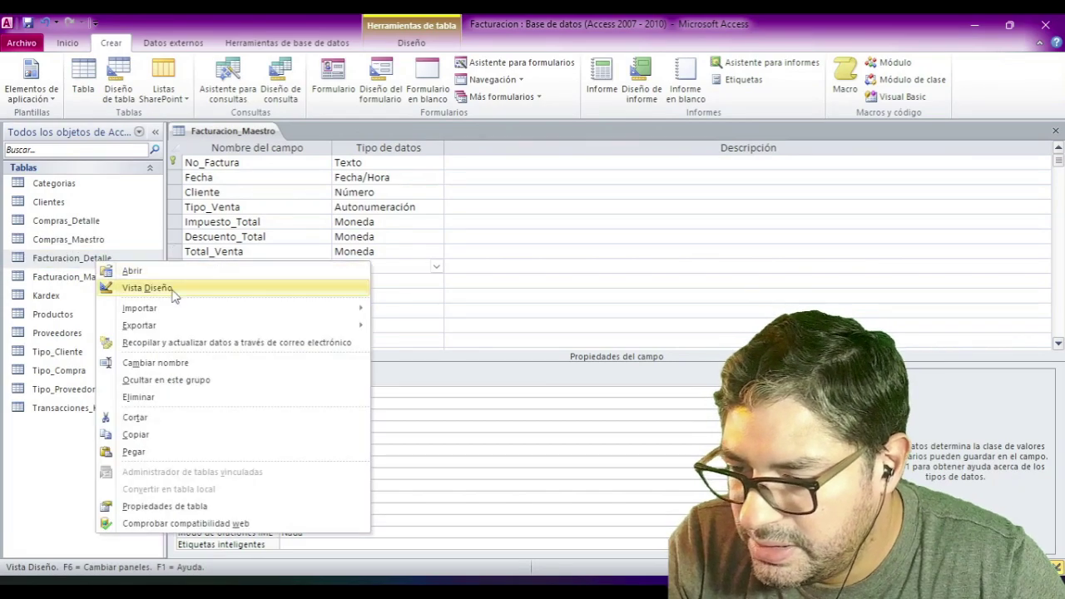
{"action": "left_click", "coordinate": [148, 288]}
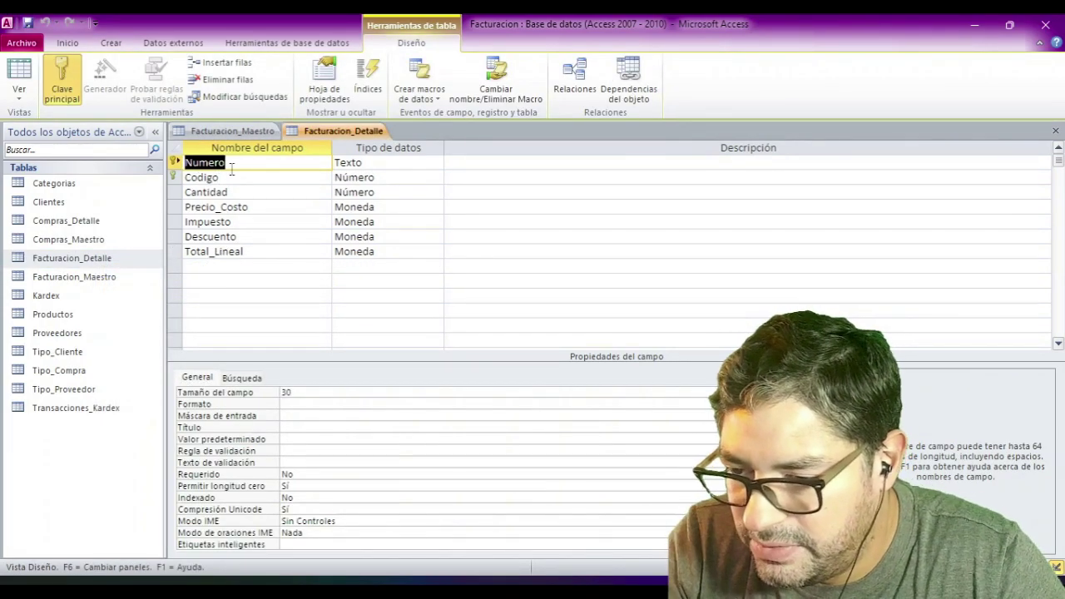
{"action": "type", "text": "No_Factura"}
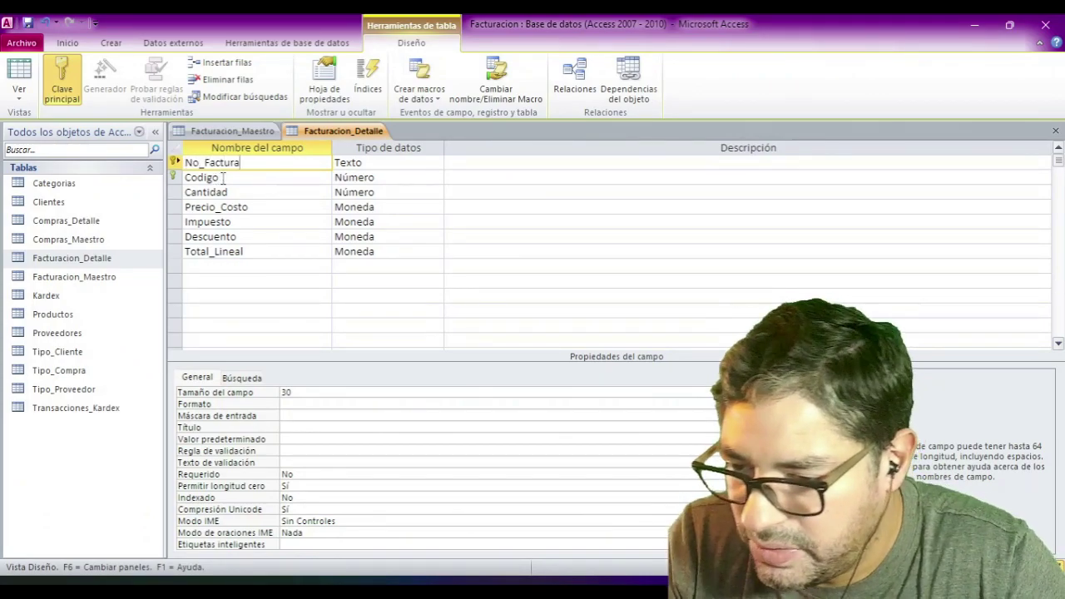
{"action": "left_click", "coordinate": [233, 178]}
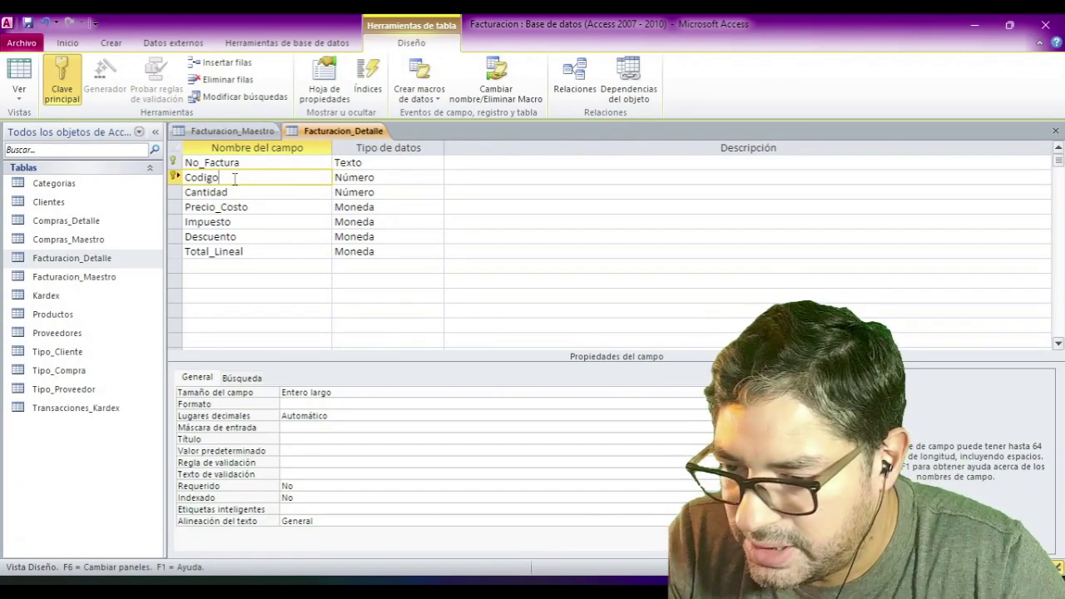
{"action": "left_click", "coordinate": [240, 163]}
{"action": "key", "text": "Tab"}
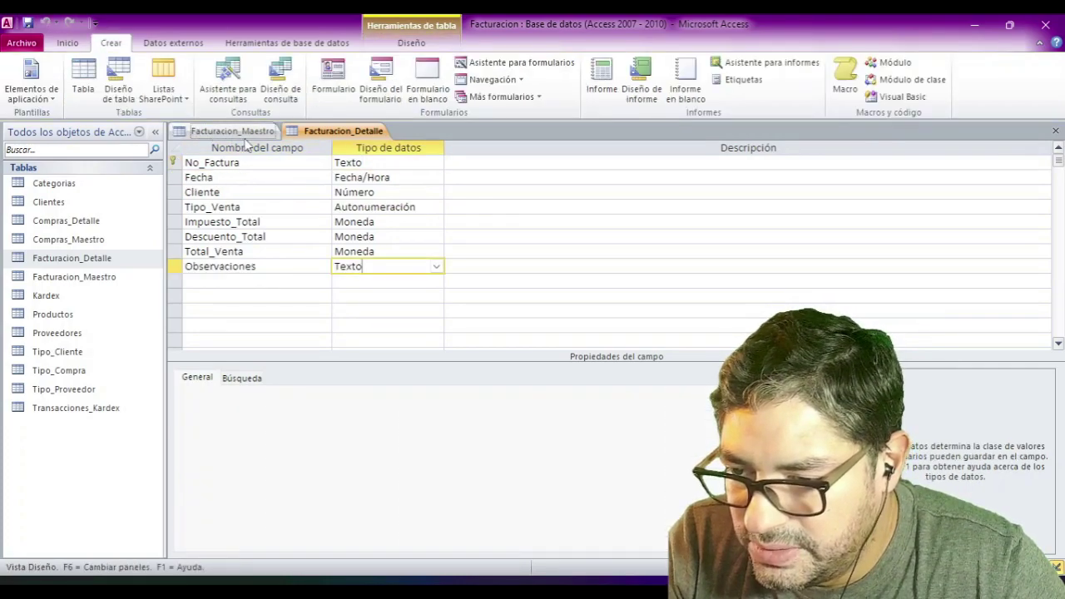
{"action": "left_click", "coordinate": [243, 133]}
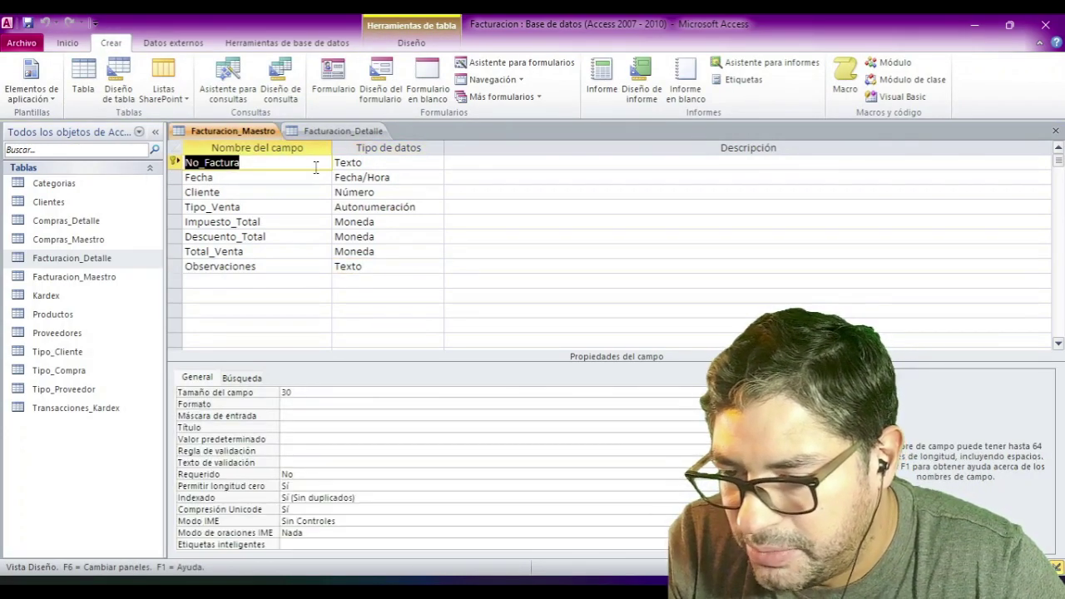
{"action": "left_click", "coordinate": [381, 165]}
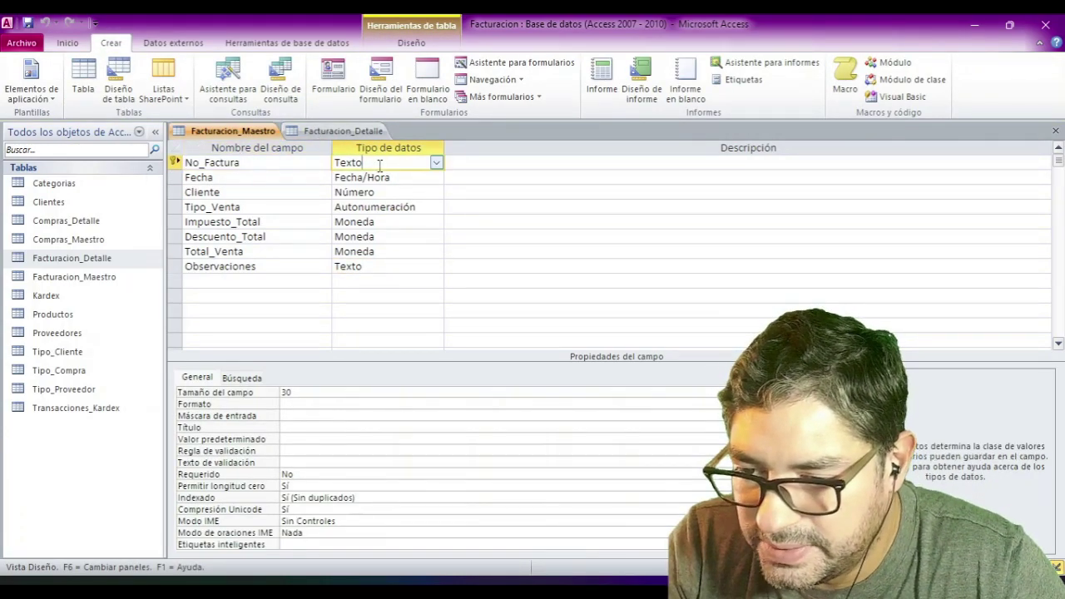
{"action": "left_click", "coordinate": [339, 132]}
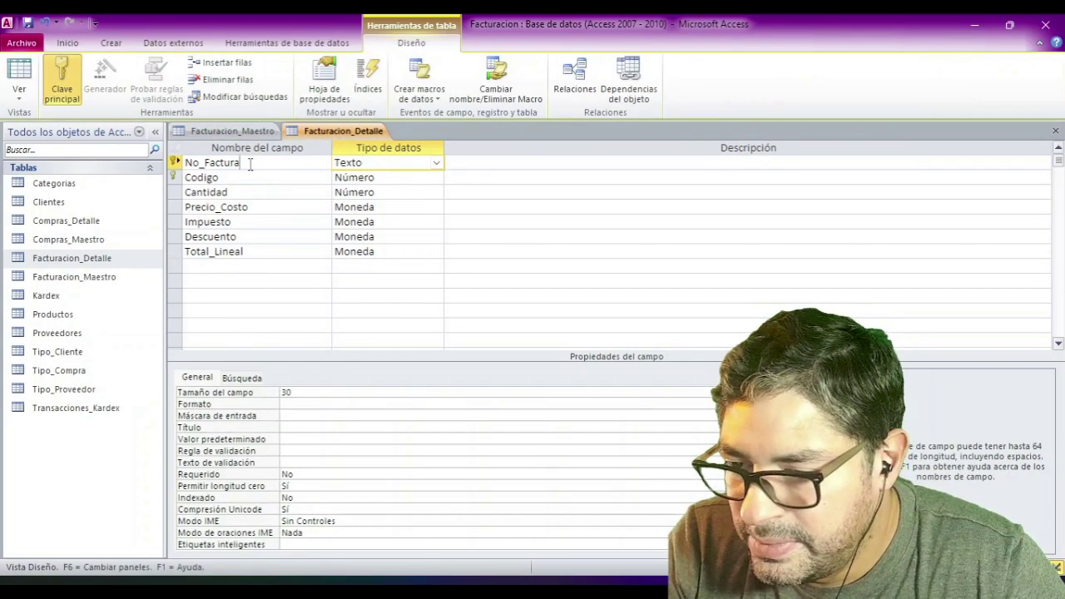
- Rename the Precio_Costo field of Facturacion_Detalle to Precio_Venta and review the remaining field names
{"action": "left_click", "coordinate": [228, 177]}
{"action": "left_click", "coordinate": [240, 192]}
{"action": "left_click", "coordinate": [242, 208]}
{"action": "left_click_drag", "start_coordinate": [221, 206], "coordinate": [249, 206]}
{"action": "type", "text": "Ven"}
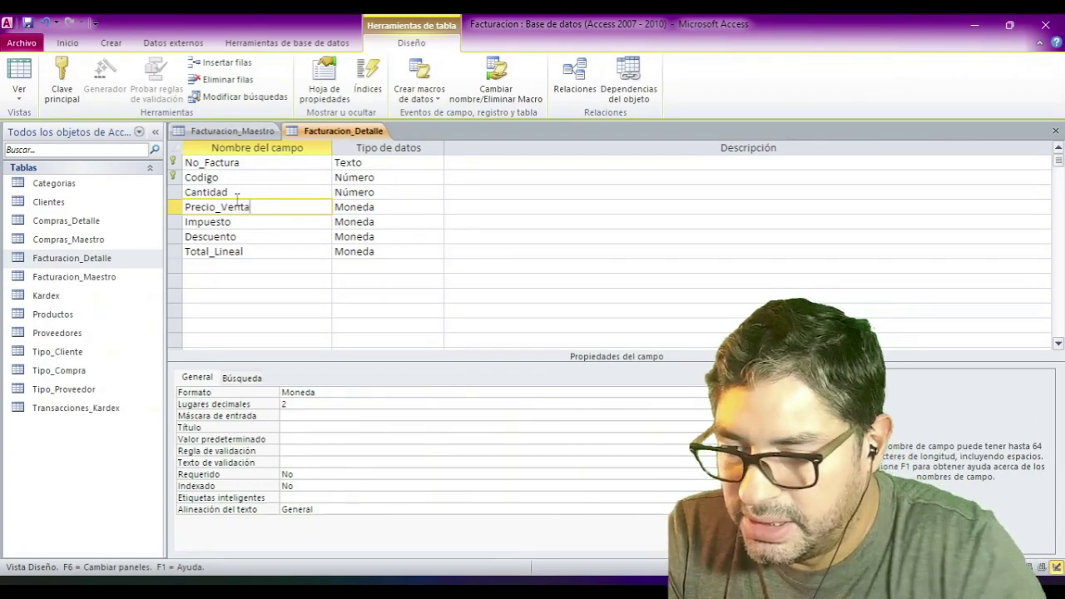
{"action": "type", "text": "ta"}
{"action": "key", "text": "Down"}
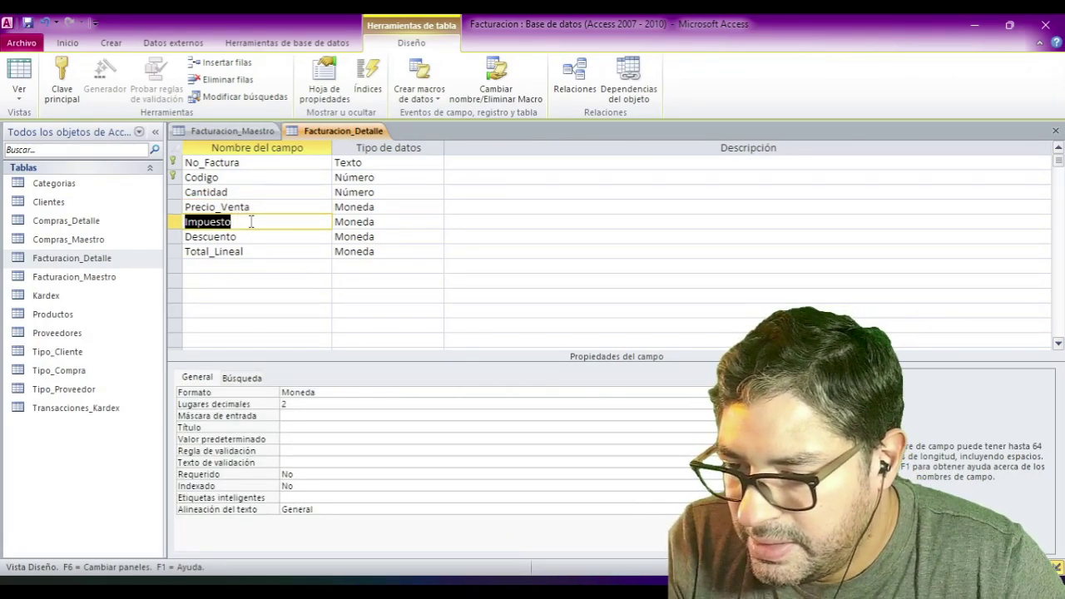
{"action": "left_click", "coordinate": [253, 238]}
{"action": "left_click", "coordinate": [258, 252]}
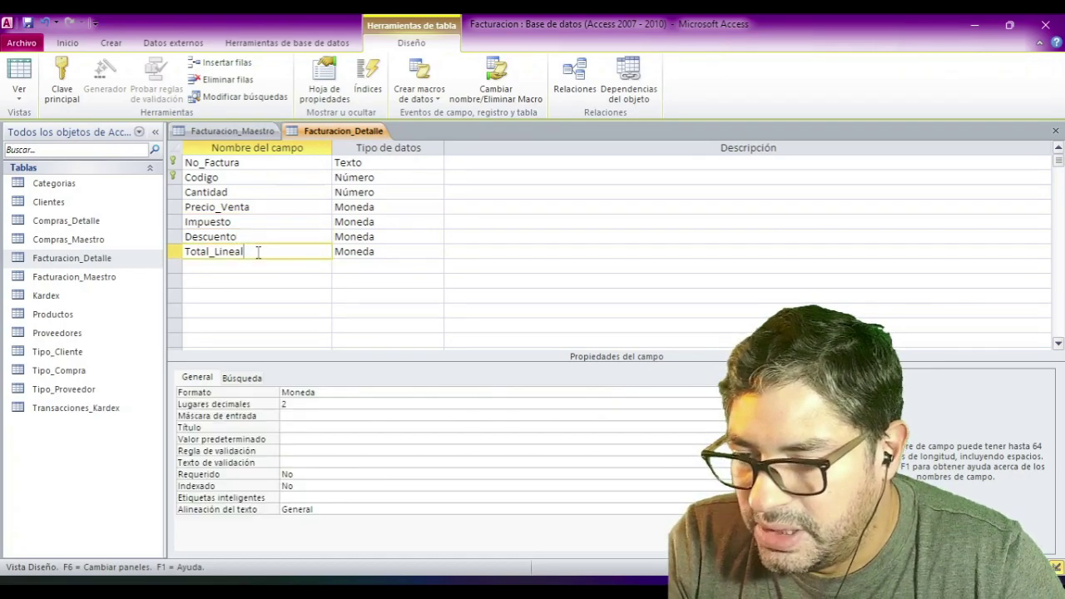
- Save the Facturacion_Detalle design and close both invoice tables
{"action": "left_click", "coordinate": [29, 25]}
{"action": "left_click", "coordinate": [1055, 130]}
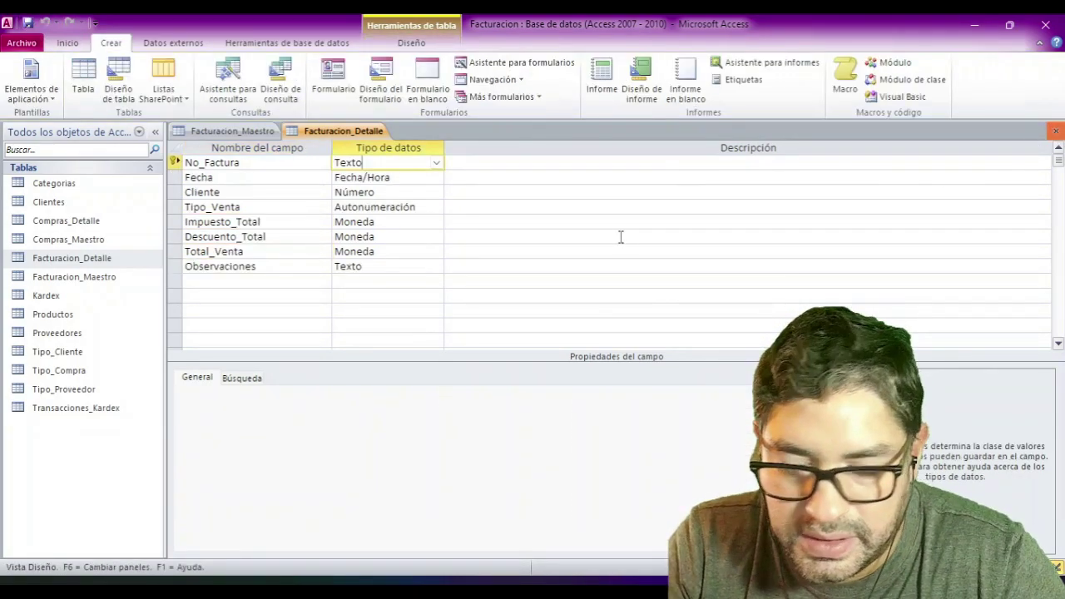
{"action": "left_click", "coordinate": [1055, 131]}
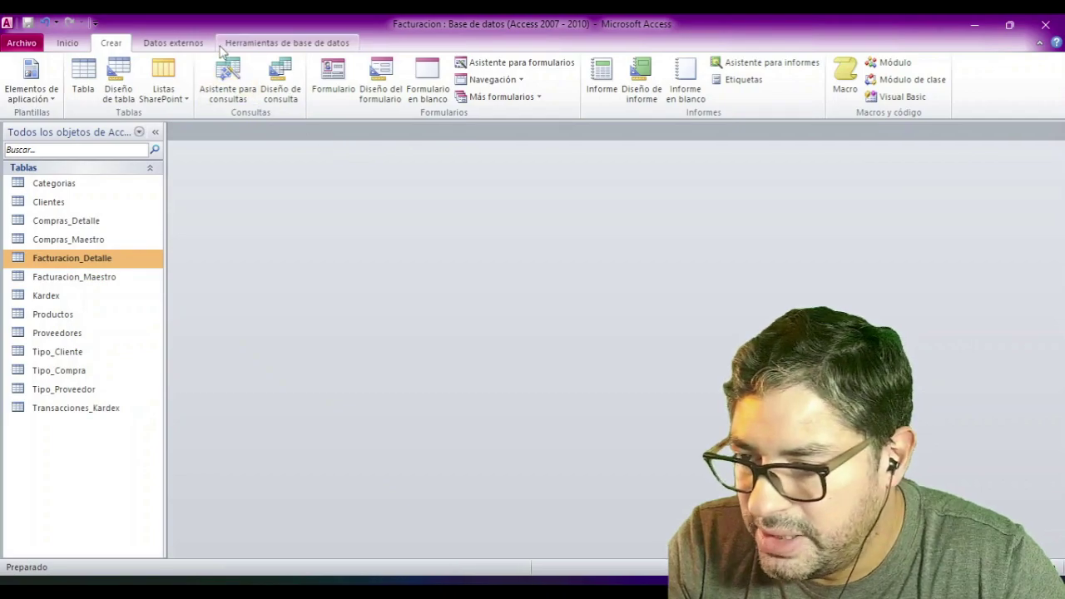
- Add the Facturacion_Detalle and Facturacion_Maestro tables to the database's relationships diagram
{"action": "left_click", "coordinate": [287, 43]}
{"action": "left_click", "coordinate": [191, 79]}
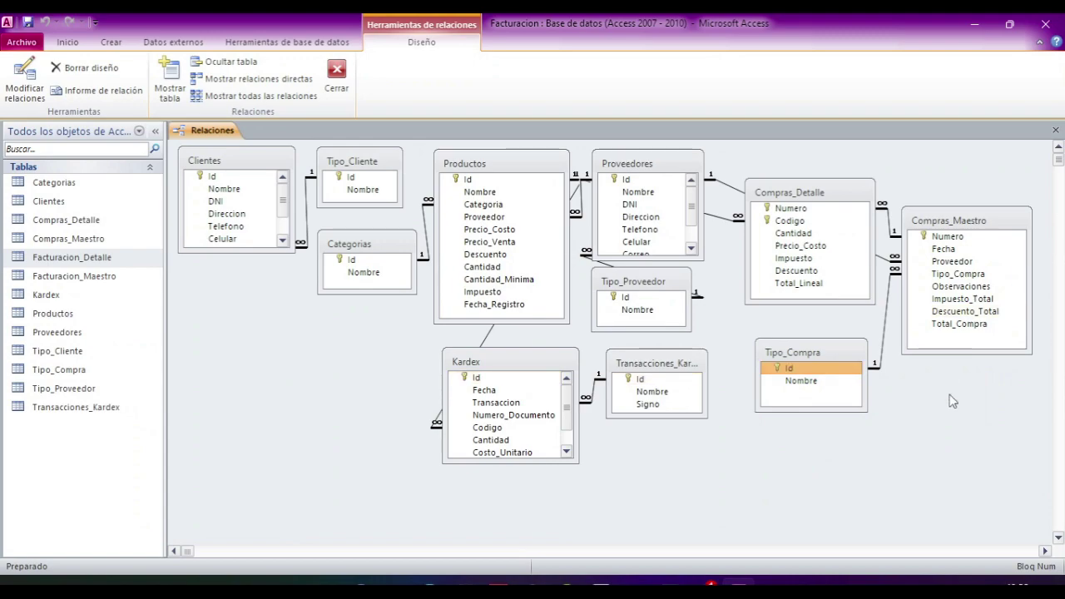
{"action": "left_click", "coordinate": [1058, 538]}
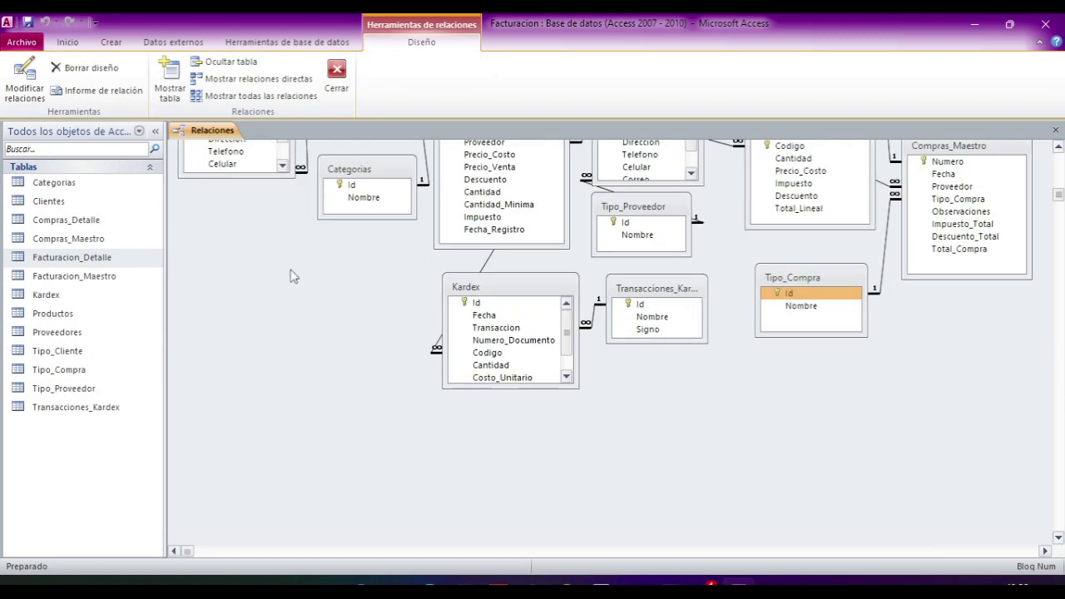
{"action": "right_click", "coordinate": [245, 278]}
{"action": "left_click", "coordinate": [270, 281]}
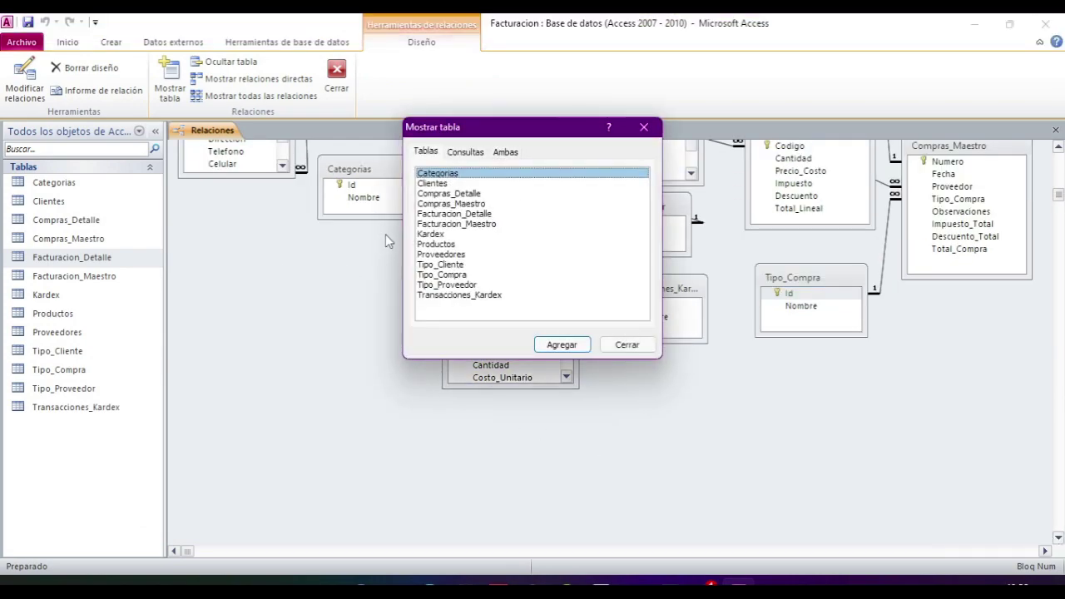
{"action": "left_click", "coordinate": [471, 215]}
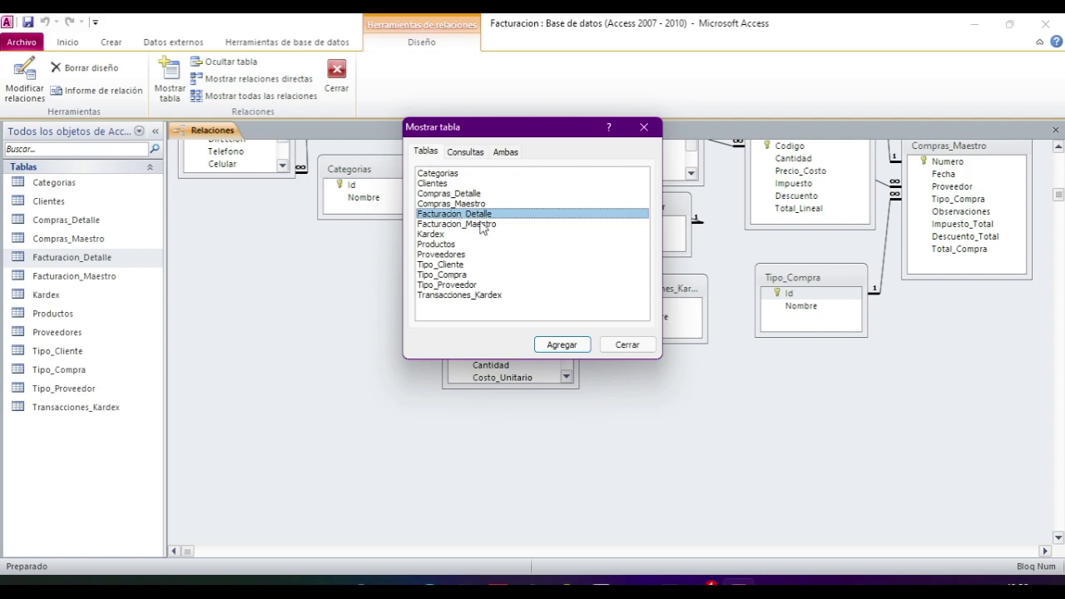
{"action": "left_click", "coordinate": [477, 225], "text": "shift"}
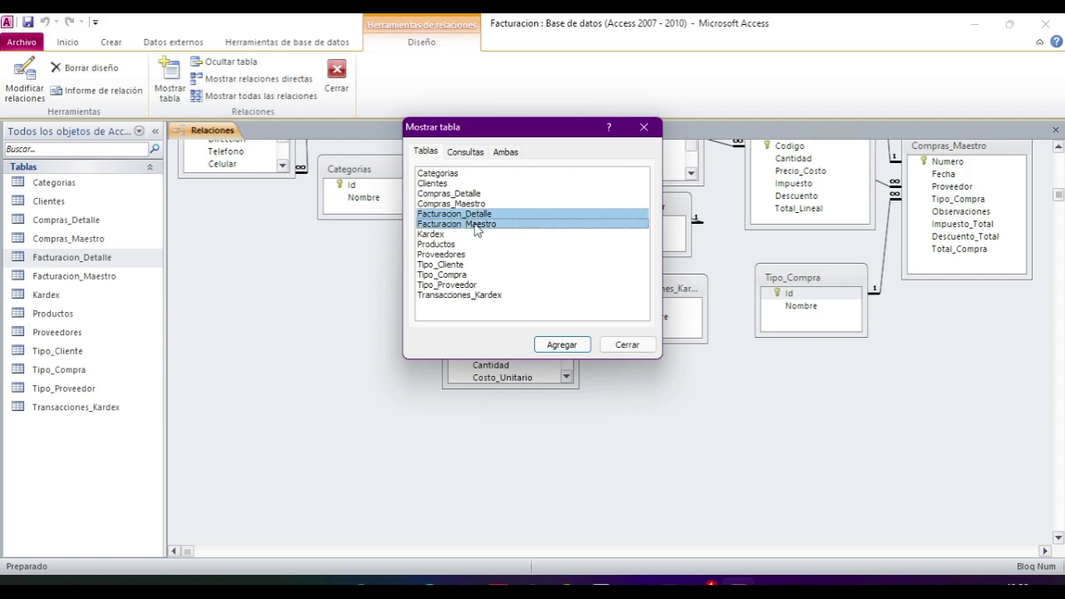
{"action": "left_click", "coordinate": [560, 345]}
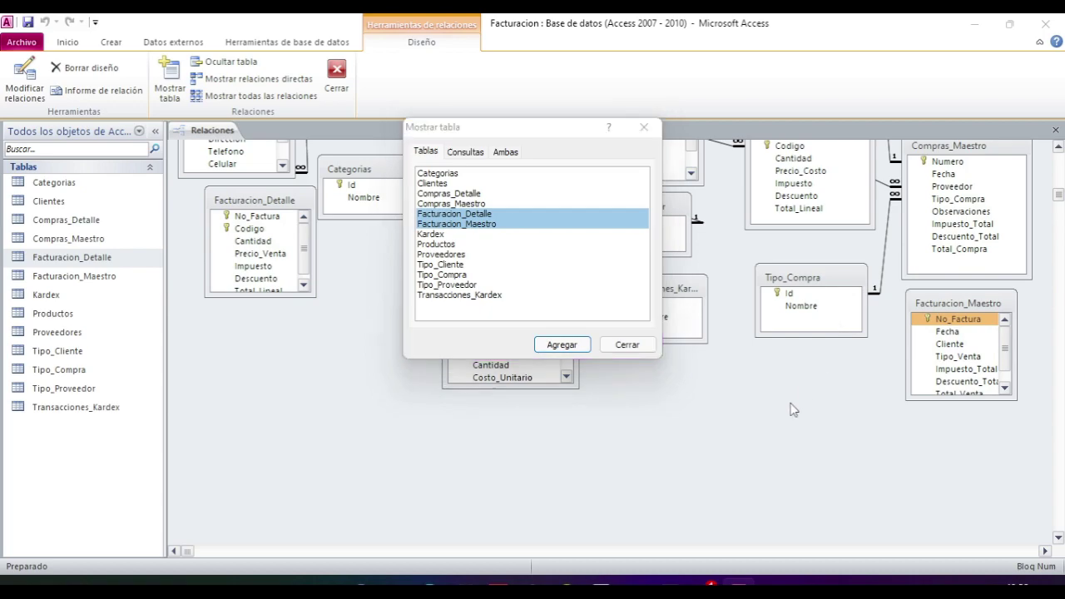
{"action": "left_click", "coordinate": [626, 344]}
- Place Facturacion_Maestro and Facturacion_Detalle side by side below Clientes and Categorias, enlarging Facturacion_Maestro to show all its fields
{"action": "left_click_drag", "start_coordinate": [950, 302], "coordinate": [226, 349]}
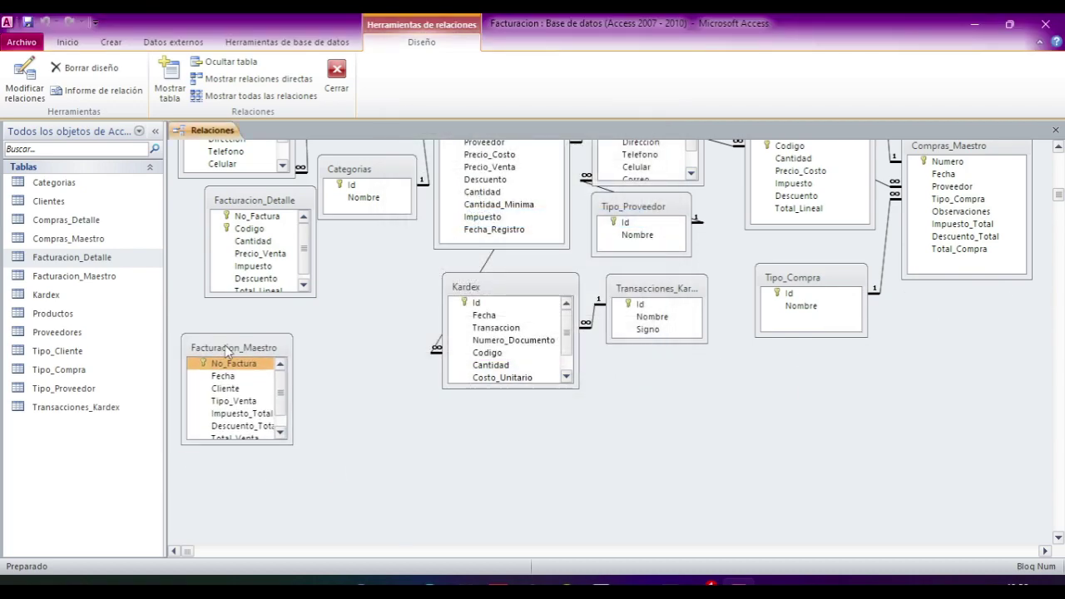
{"action": "left_click_drag", "start_coordinate": [278, 201], "coordinate": [387, 303]}
{"action": "left_click_drag", "start_coordinate": [243, 350], "coordinate": [235, 241]}
{"action": "left_click_drag", "start_coordinate": [354, 302], "coordinate": [346, 250]}
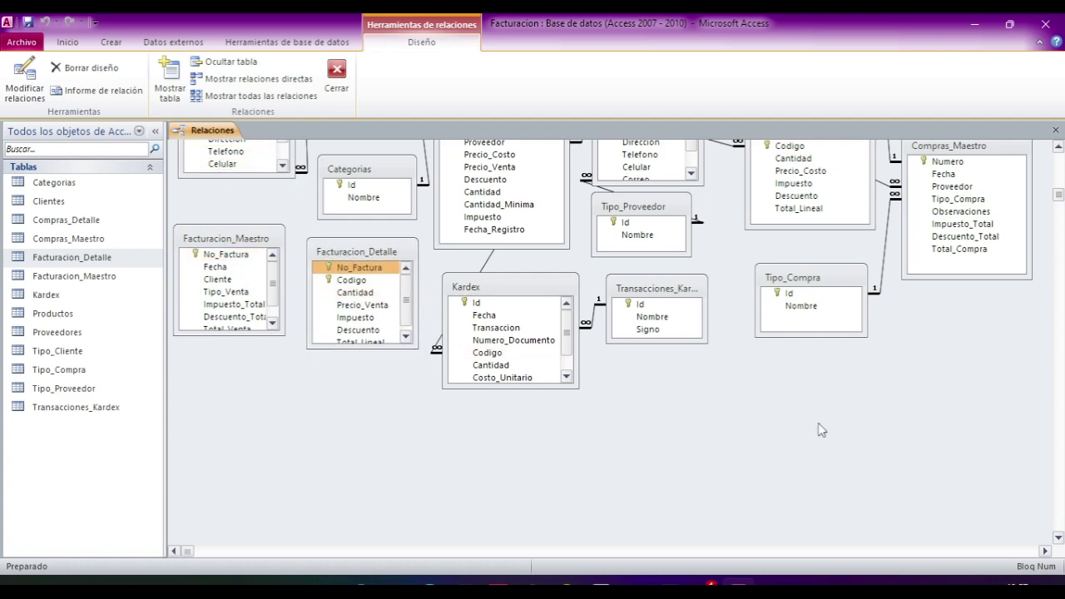
{"action": "left_click", "coordinate": [1058, 158]}
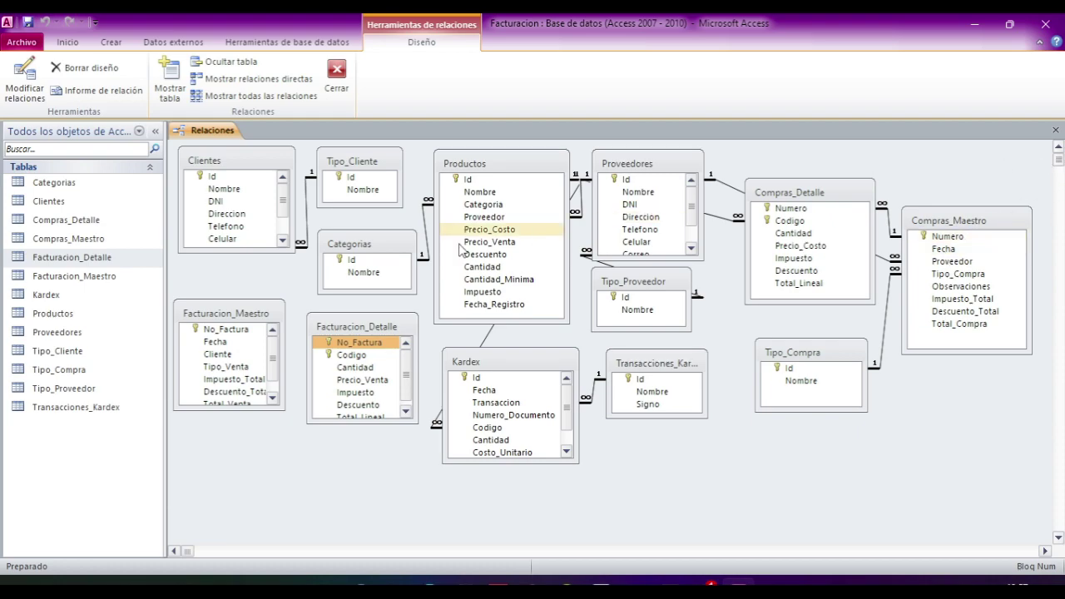
{"action": "left_click_drag", "start_coordinate": [357, 332], "coordinate": [355, 326]}
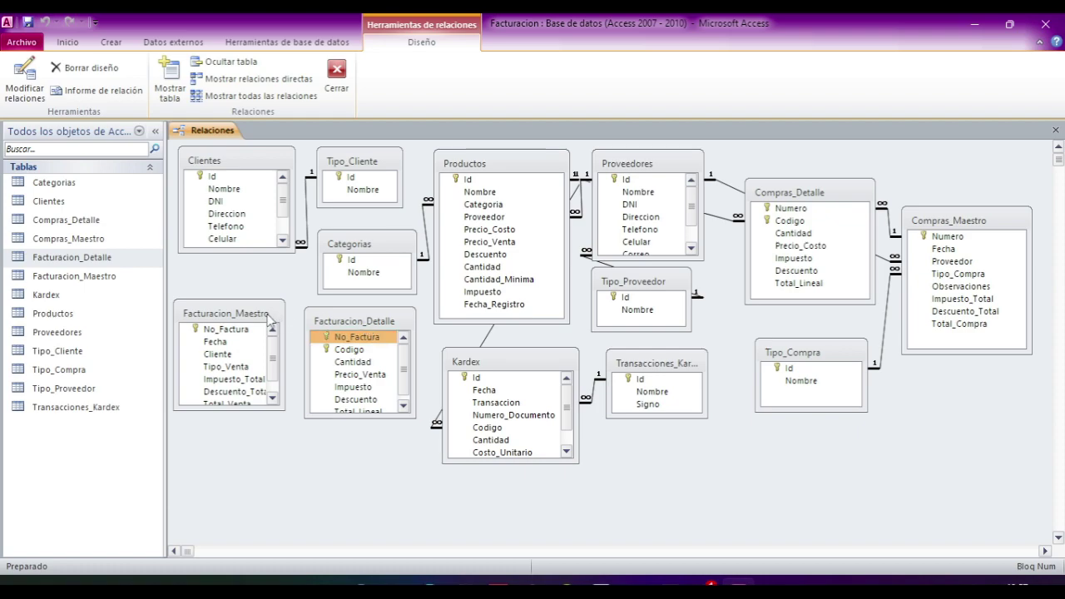
{"action": "left_click_drag", "start_coordinate": [286, 408], "coordinate": [294, 426]}
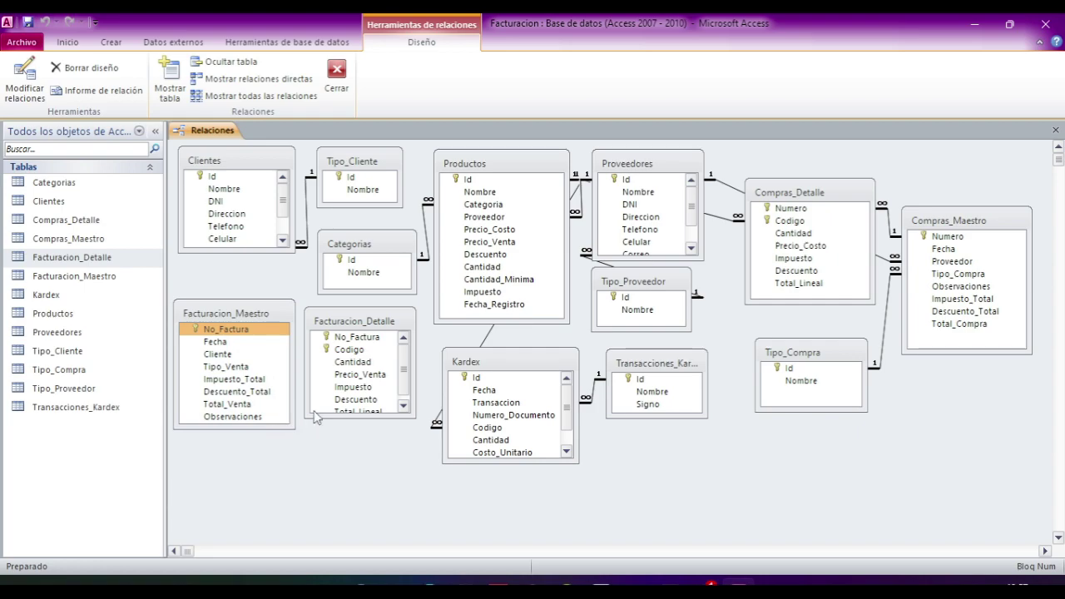
{"action": "left_click_drag", "start_coordinate": [368, 329], "coordinate": [368, 323]}
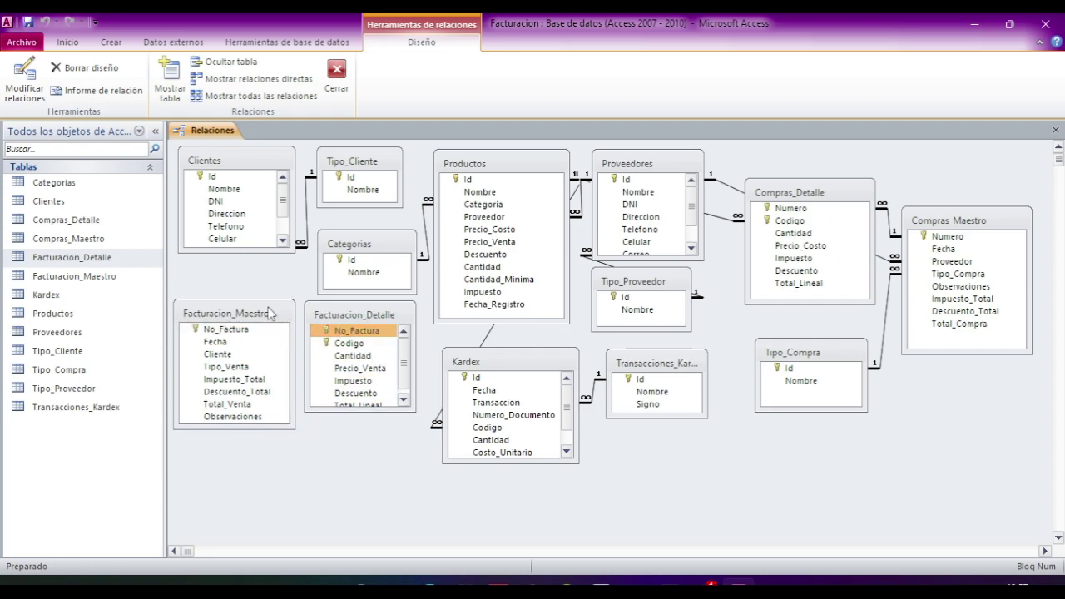
- Relate No_Factura in Facturacion_Maestro to No_Factura in Facturacion_Detalle, enforcing referential integrity with cascade update and cascade delete
{"action": "left_click", "coordinate": [355, 333]}
{"action": "left_click_drag", "start_coordinate": [246, 330], "coordinate": [347, 331]}
{"action": "left_click", "coordinate": [413, 251]}
{"action": "left_click", "coordinate": [409, 266]}
{"action": "left_click", "coordinate": [409, 281]}
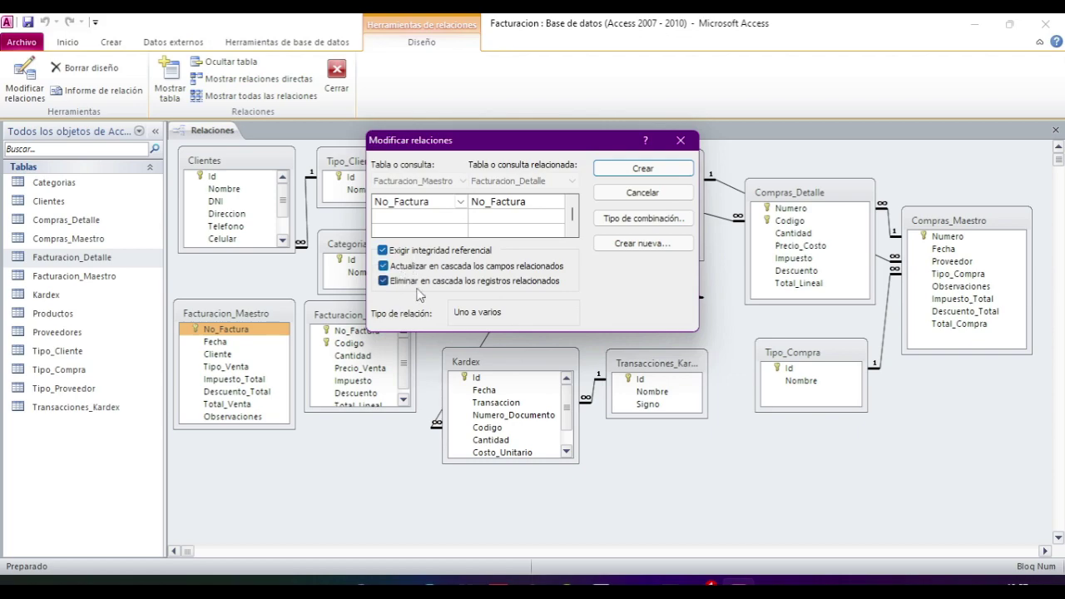
{"action": "left_click", "coordinate": [642, 168]}
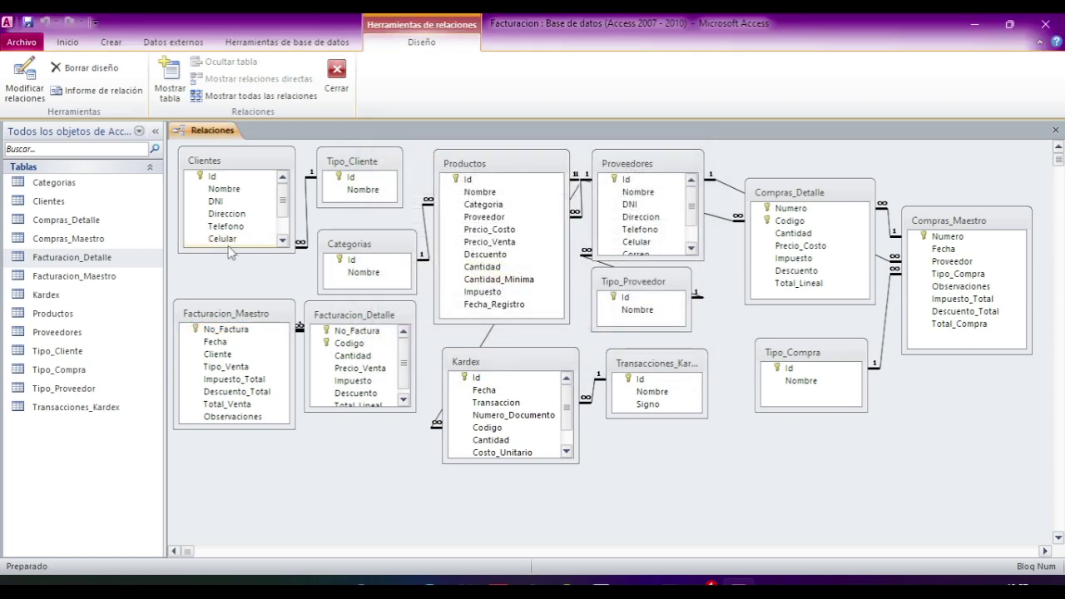
- Relate Id in Clientes to Cliente in Facturacion_Maestro, enforcing referential integrity with cascade update, after shifting Facturacion_Detalle slightly away from Facturacion_Maestro
{"action": "left_click_drag", "start_coordinate": [364, 311], "coordinate": [374, 316]}
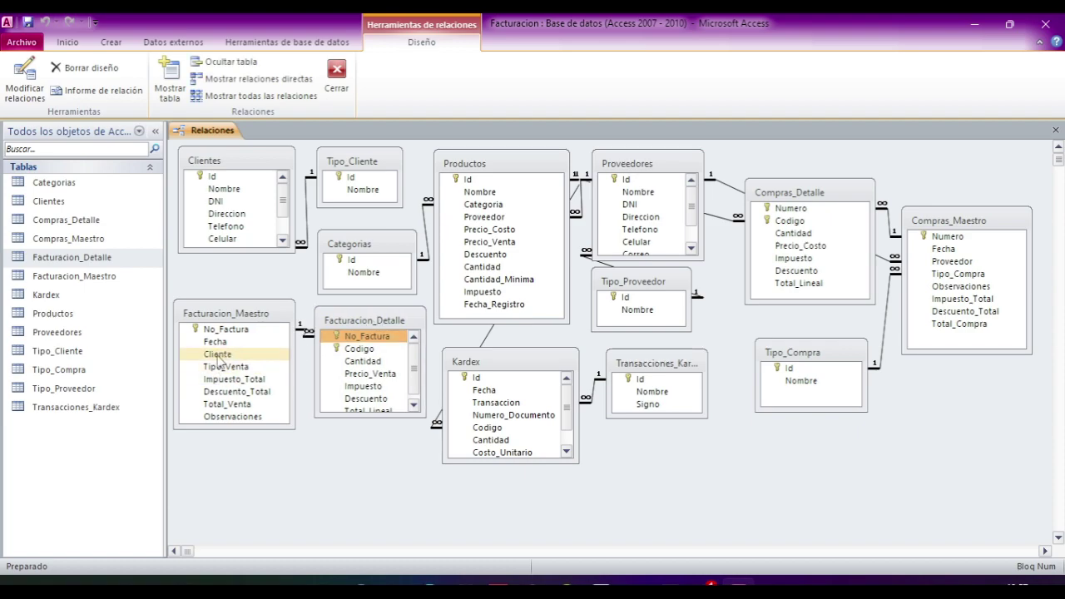
{"action": "left_click", "coordinate": [214, 177]}
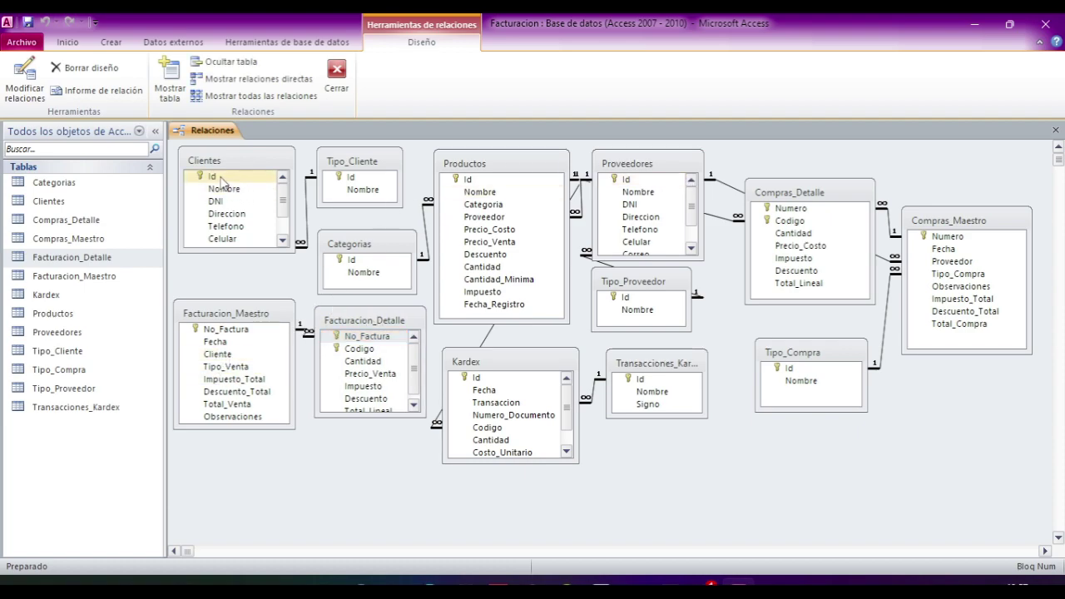
{"action": "left_click_drag", "start_coordinate": [218, 181], "coordinate": [225, 356]}
{"action": "left_click", "coordinate": [402, 251]}
{"action": "left_click", "coordinate": [401, 266]}
{"action": "left_click", "coordinate": [643, 168]}
- Close the relationships diagram and rename the Tipo_Compra table as Tipos
{"action": "left_click", "coordinate": [225, 366]}
{"action": "left_click_drag", "start_coordinate": [306, 387], "coordinate": [799, 375]}
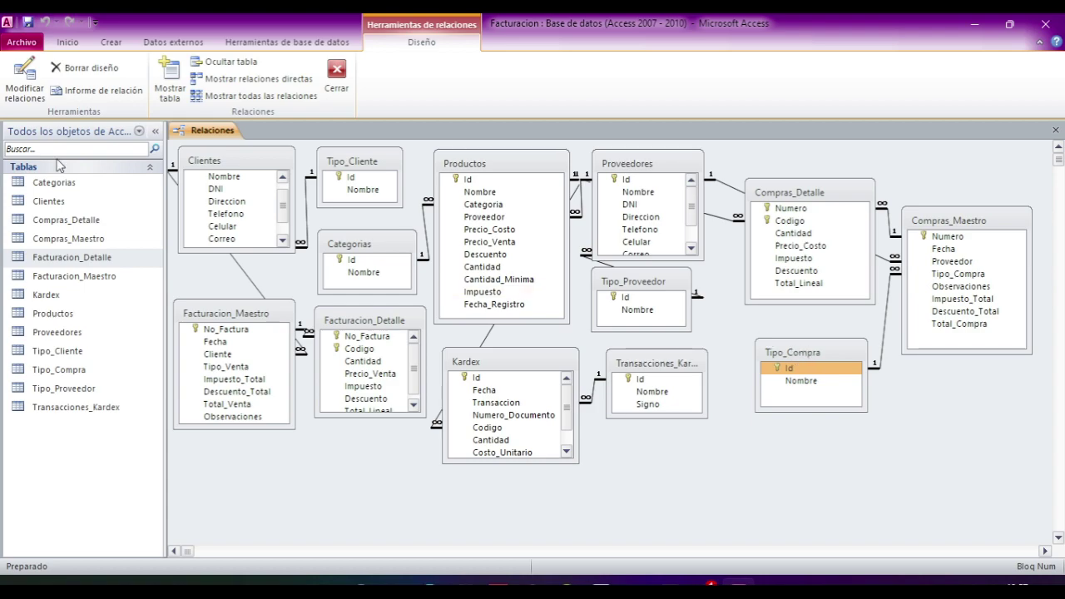
{"action": "left_click", "coordinate": [62, 370]}
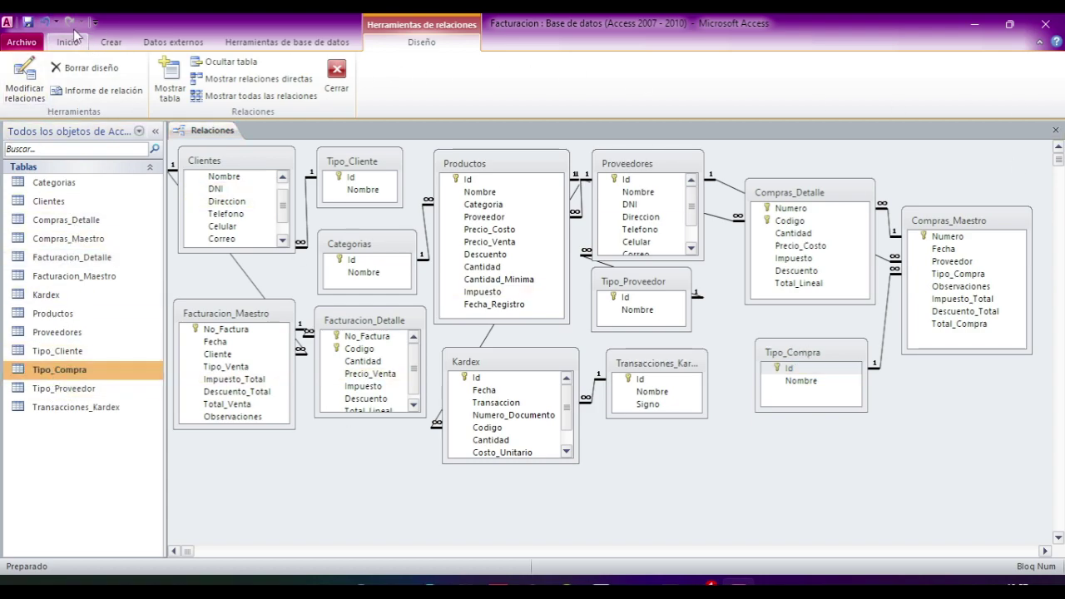
{"action": "left_click", "coordinate": [336, 75]}
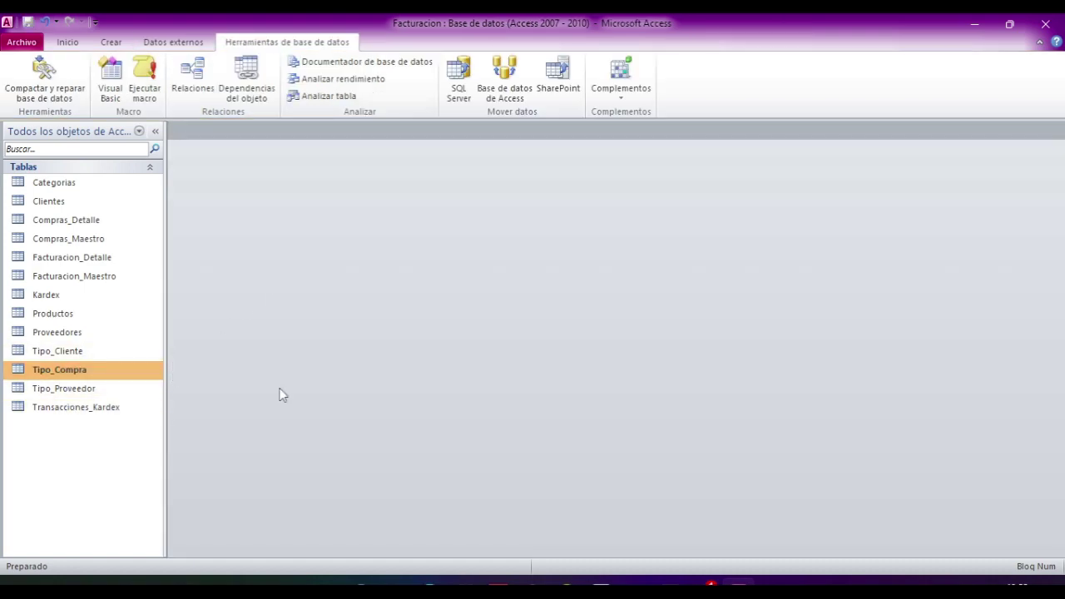
{"action": "key", "text": "F2"}
{"action": "key", "text": "Home"}
{"action": "key", "text": "Right"}
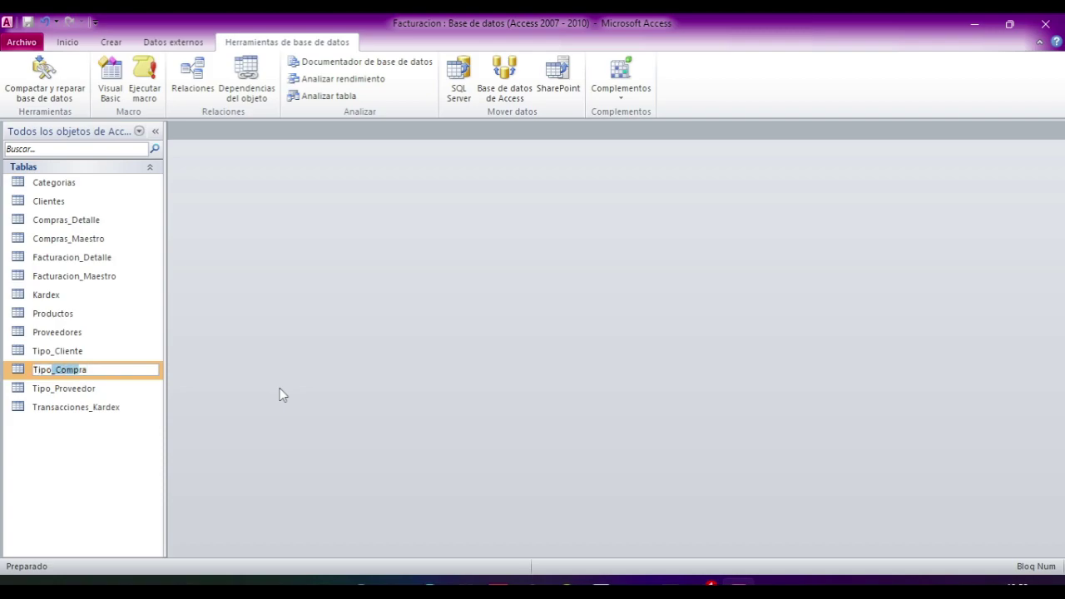
{"action": "type", "text": "s"}
{"action": "key", "text": "Return"}
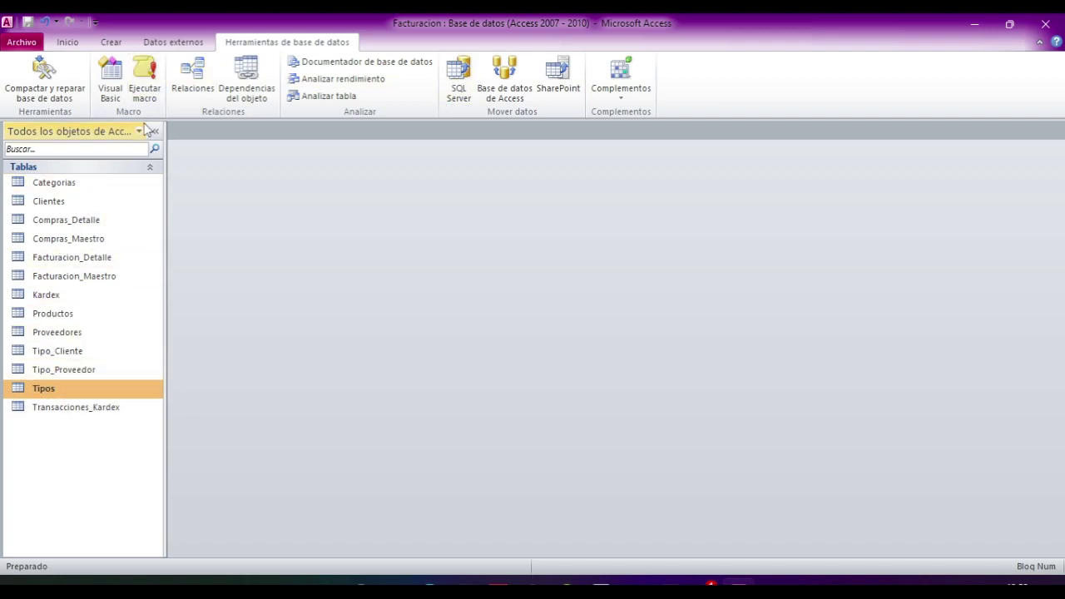
- Reopen the relationships diagram, shift the two Compras tables slightly up and add the Tipos table below Compras_Detalle
{"action": "left_click", "coordinate": [193, 76]}
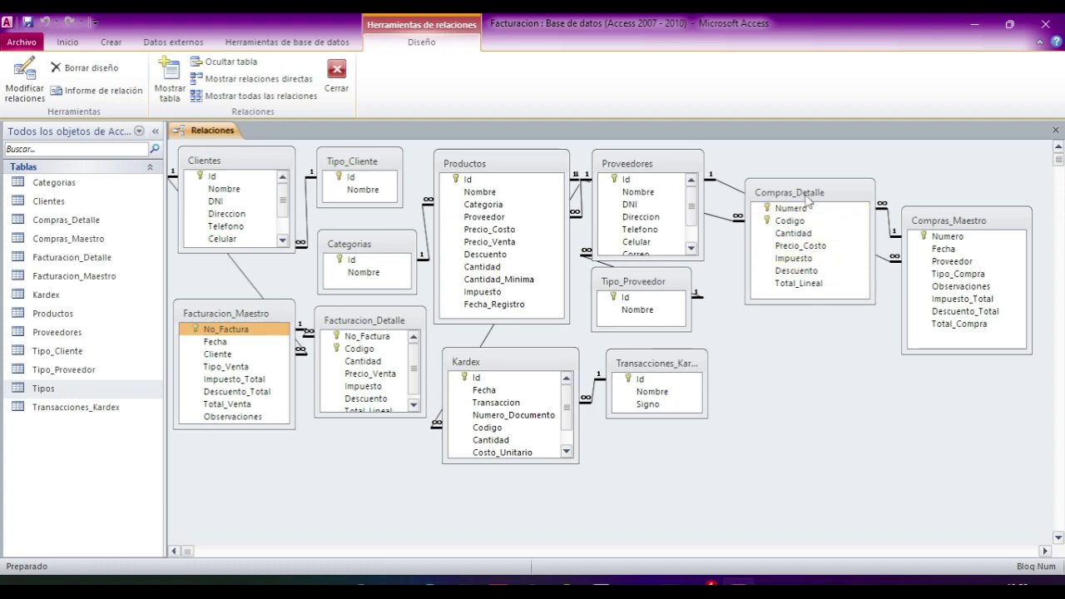
{"action": "left_click_drag", "start_coordinate": [776, 193], "coordinate": [783, 166]}
{"action": "left_click_drag", "start_coordinate": [940, 219], "coordinate": [944, 210]}
{"action": "right_click", "coordinate": [836, 368]}
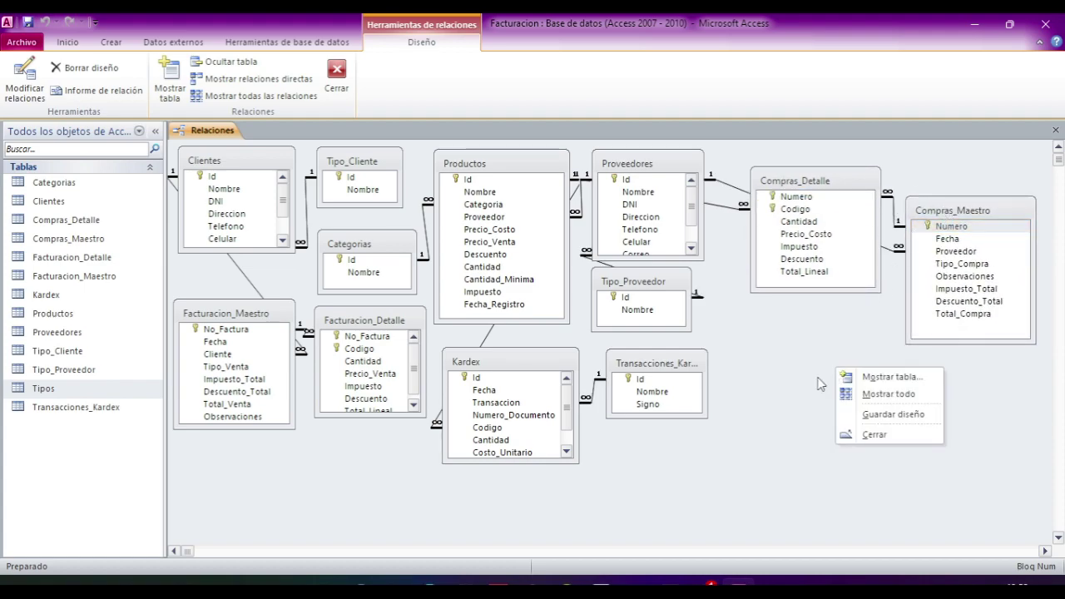
{"action": "left_click", "coordinate": [877, 377]}
{"action": "double_click", "coordinate": [443, 285]}
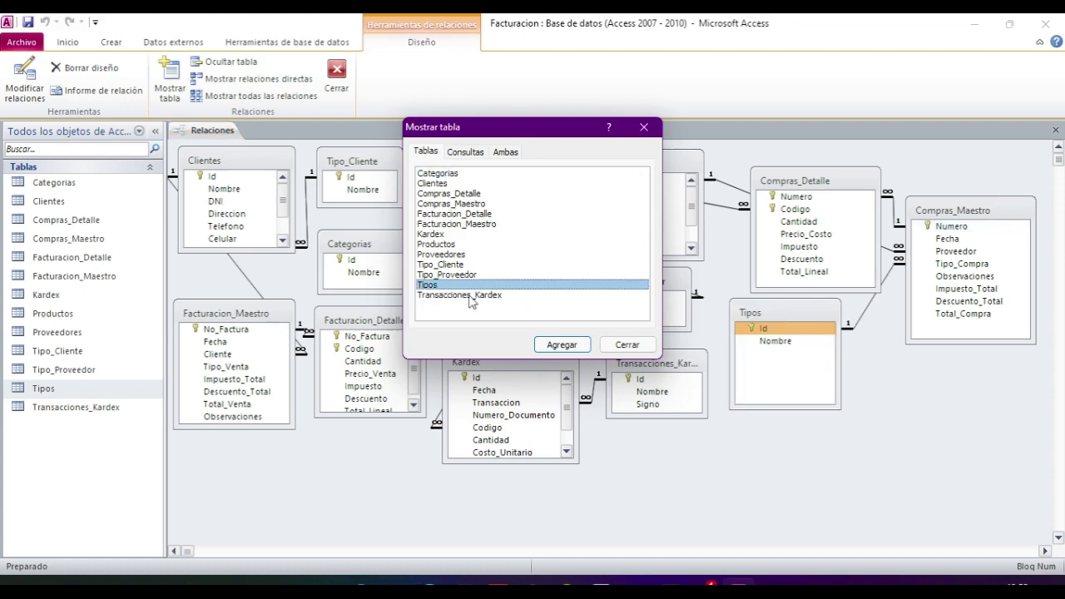
{"action": "left_click", "coordinate": [627, 345]}
{"action": "mouse_move", "coordinate": [812, 315]}
{"action": "left_mouse_down"}
{"action": "mouse_move", "coordinate": [848, 386]}
{"action": "mouse_move", "coordinate": [823, 328]}
{"action": "left_mouse_up"}
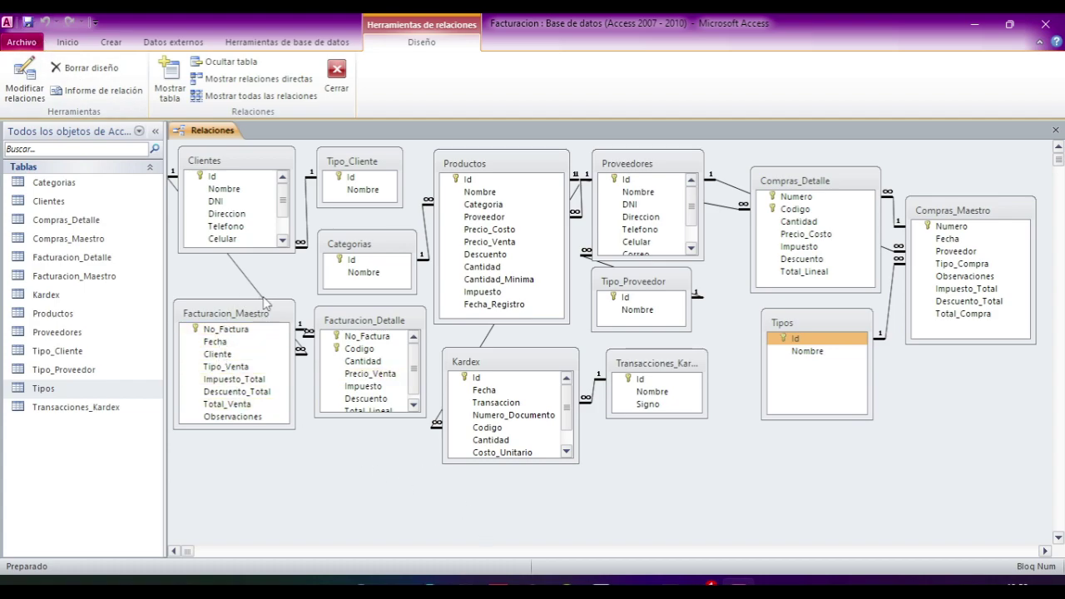
- Try to relate Tipo_Venta in Facturacion_Maestro to Id in Tipos with referential integrity
{"action": "left_click", "coordinate": [226, 329]}
{"action": "left_click_drag", "start_coordinate": [229, 366], "coordinate": [797, 338]}
{"action": "left_click", "coordinate": [470, 252]}
{"action": "left_click", "coordinate": [642, 168]}
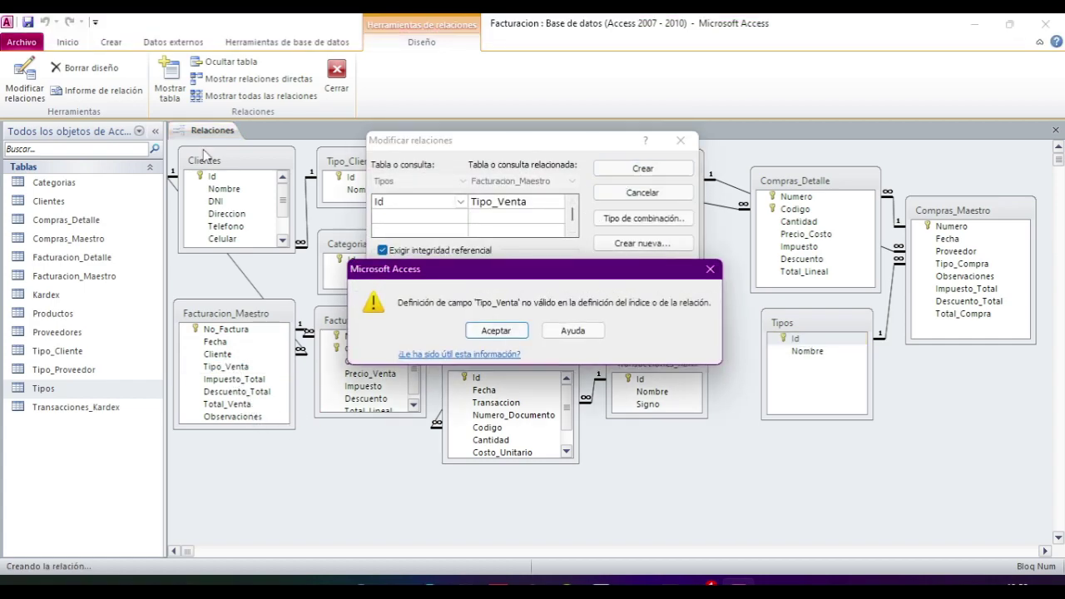
{"action": "left_click", "coordinate": [496, 330]}
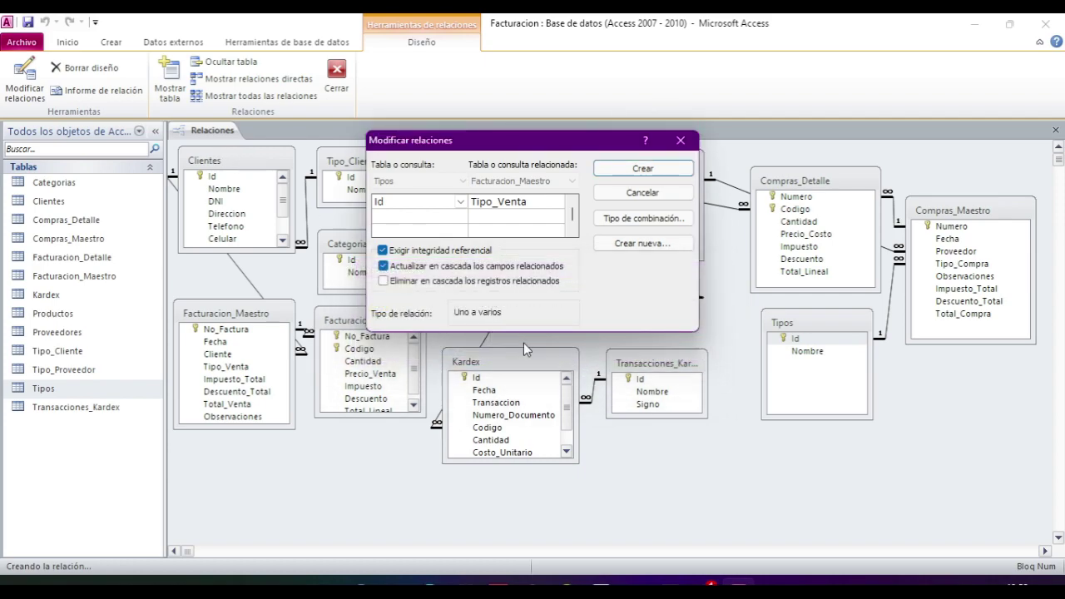
{"action": "left_click", "coordinate": [639, 192]}
- Change the data type of Tipo_Venta in the Facturacion_Maestro design to Número, then save and close the table
{"action": "left_click", "coordinate": [225, 366]}
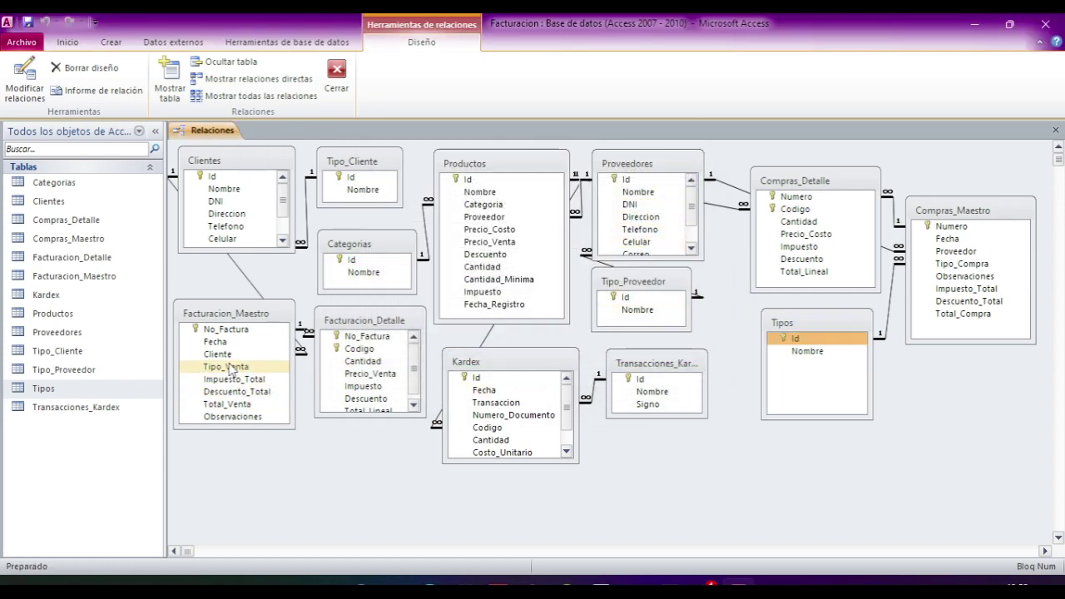
{"action": "right_click", "coordinate": [236, 318]}
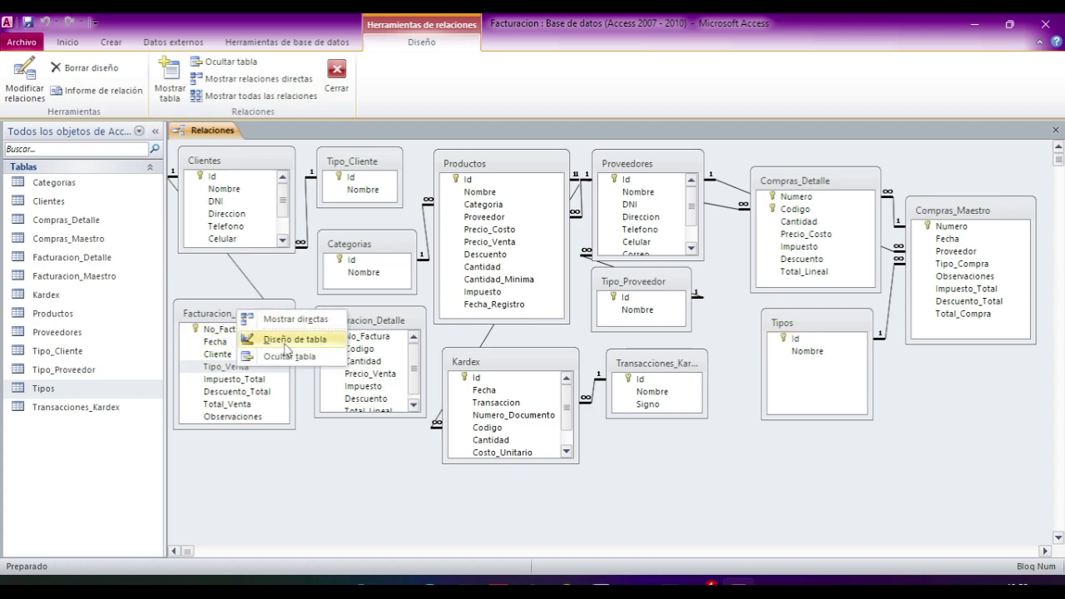
{"action": "left_click", "coordinate": [293, 339]}
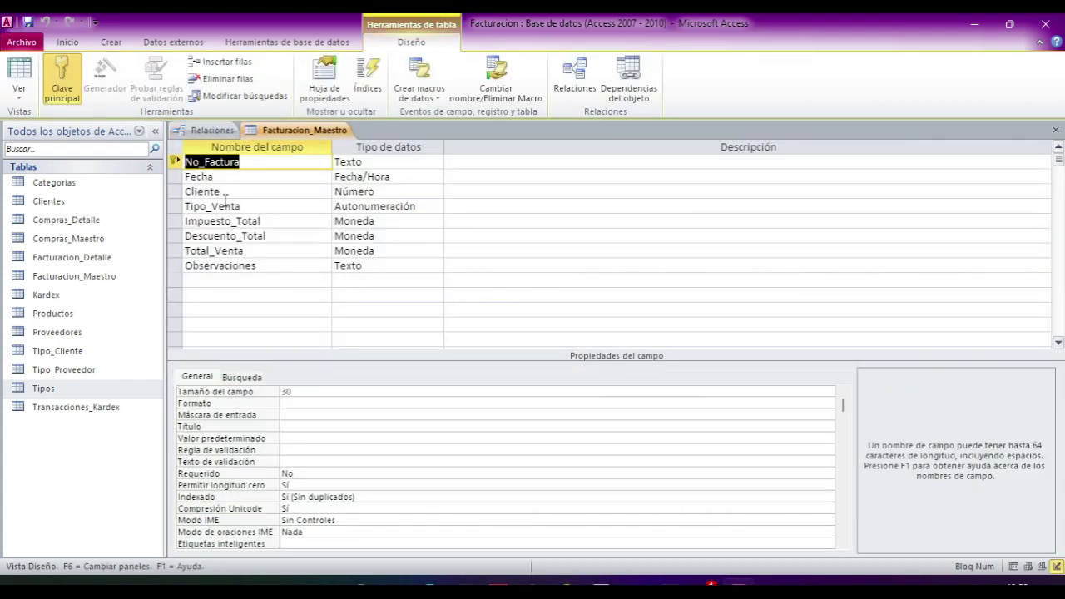
{"action": "left_click", "coordinate": [213, 205]}
{"action": "left_click", "coordinate": [407, 206]}
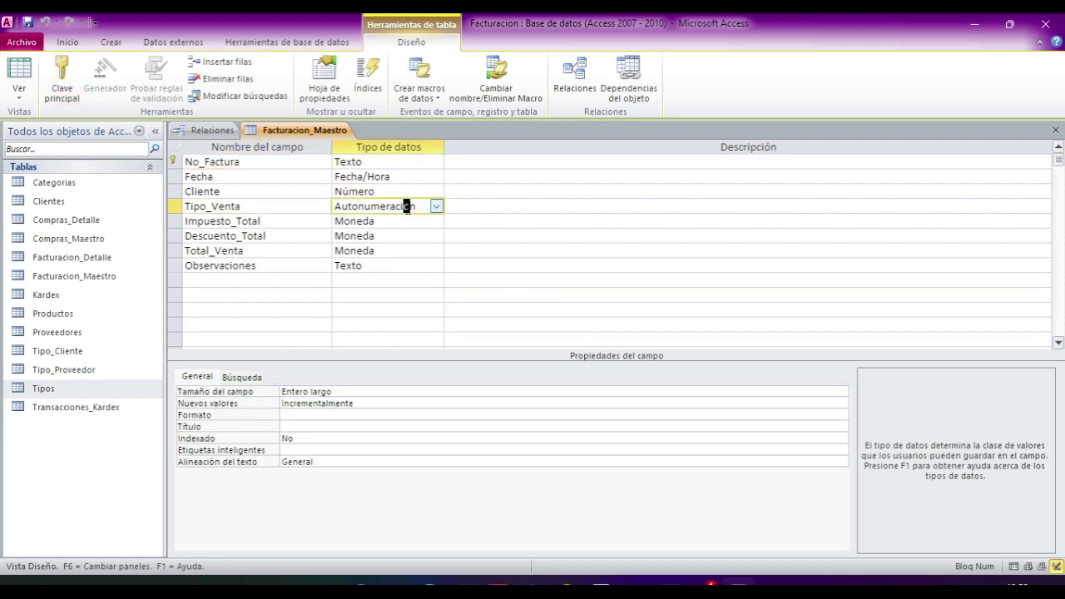
{"action": "left_click", "coordinate": [436, 206]}
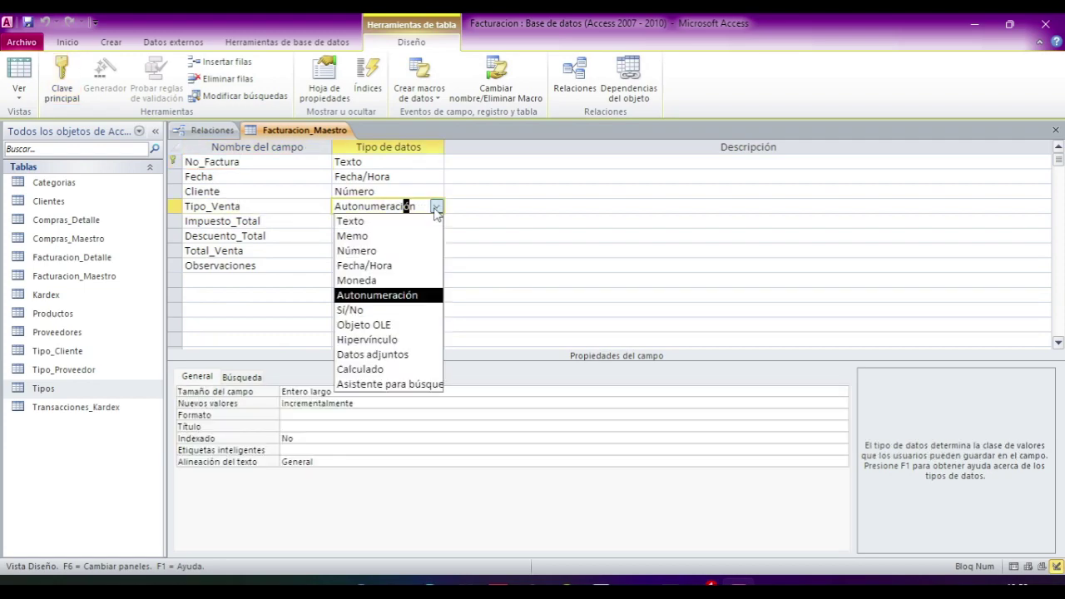
{"action": "left_click", "coordinate": [353, 248]}
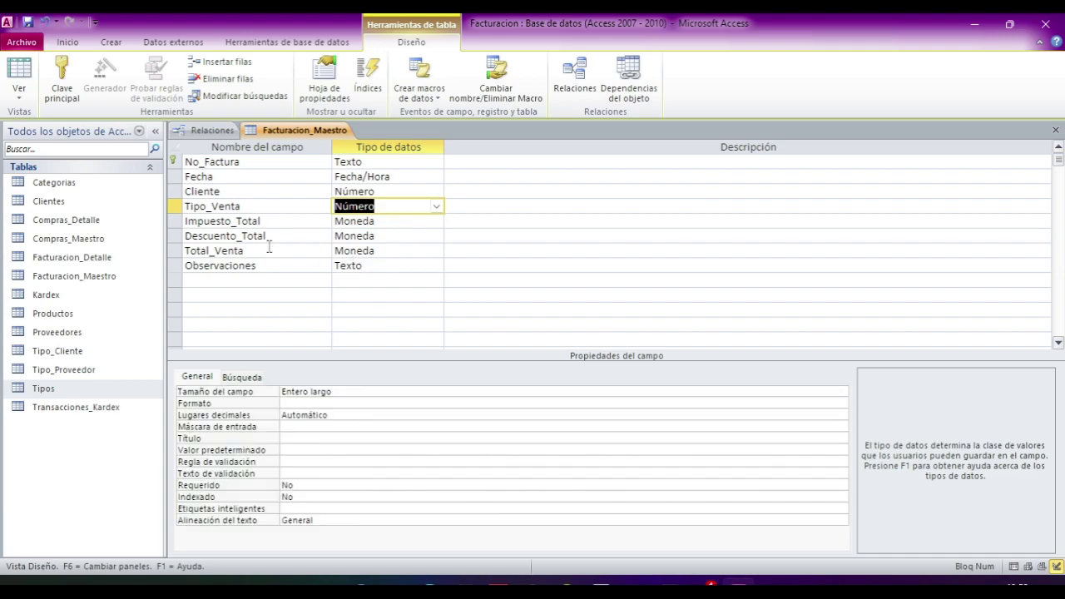
{"action": "left_click", "coordinate": [251, 206]}
{"action": "left_click", "coordinate": [27, 22]}
{"action": "left_click", "coordinate": [1055, 130]}
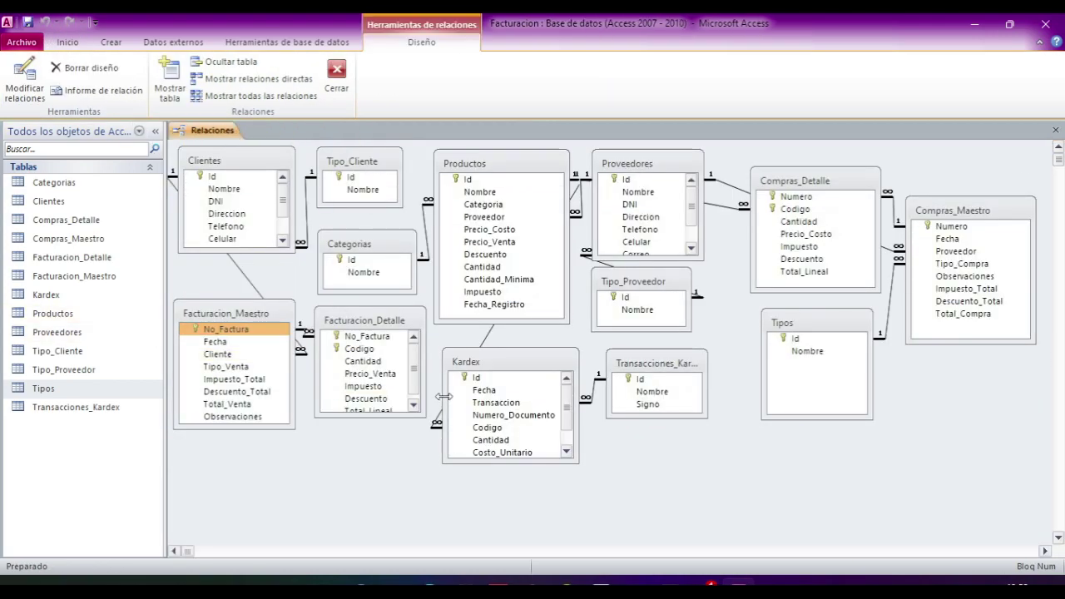
- Check the Id field's data type in the Tipos design and relate it to Tipo_Venta in Facturacion_Maestro, enforcing referential integrity with cascade update
{"action": "left_click", "coordinate": [813, 340]}
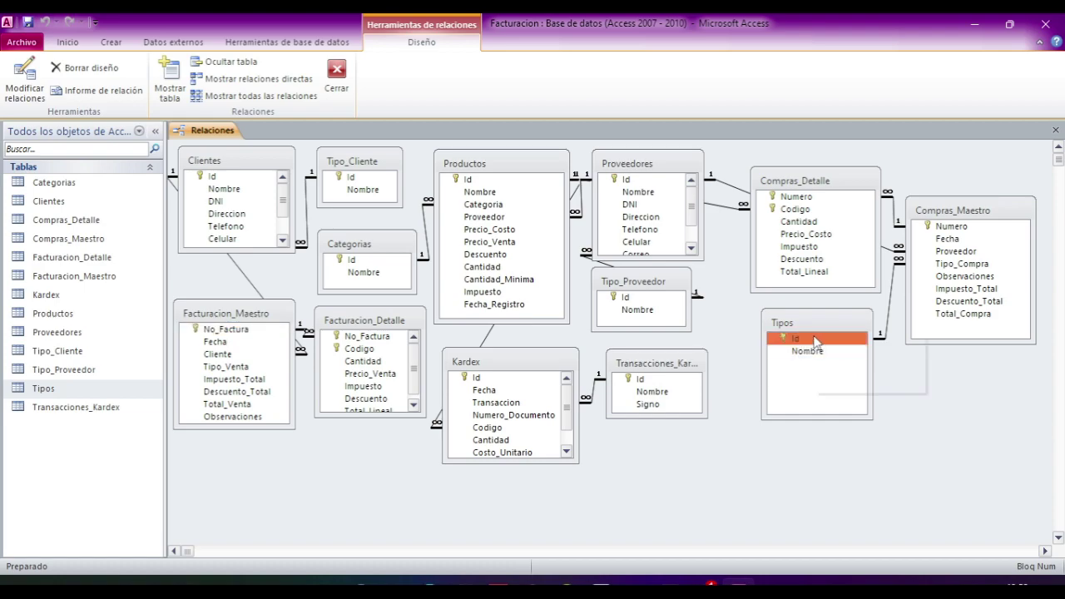
{"action": "right_click", "coordinate": [815, 341]}
{"action": "left_click", "coordinate": [859, 367]}
{"action": "left_click", "coordinate": [399, 162]}
{"action": "left_click", "coordinate": [1054, 130]}
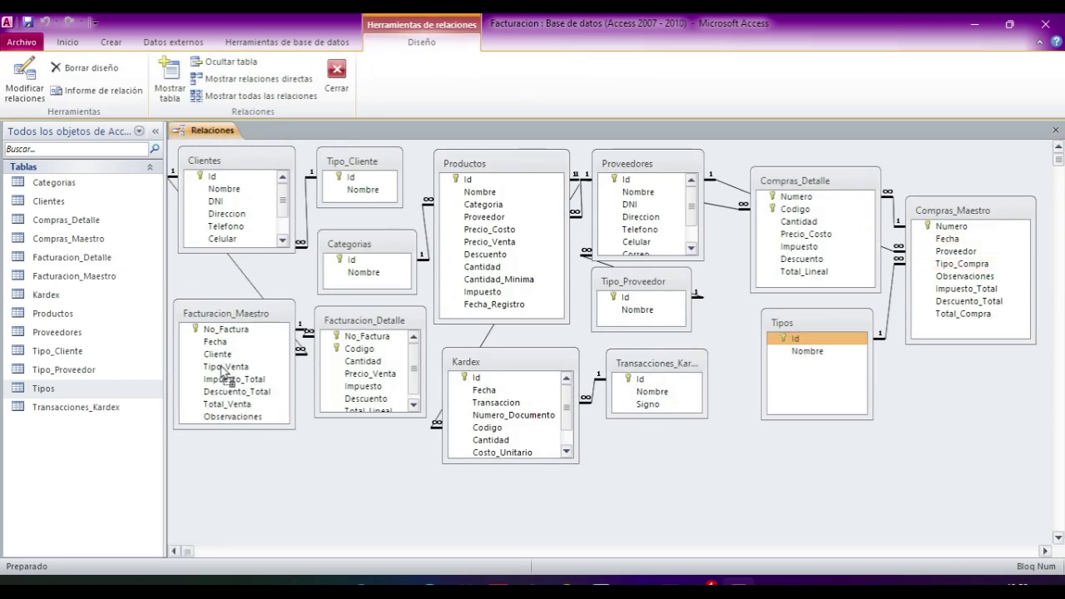
{"action": "left_click_drag", "start_coordinate": [222, 370], "coordinate": [225, 367]}
{"action": "left_click", "coordinate": [457, 250]}
{"action": "left_click", "coordinate": [466, 266]}
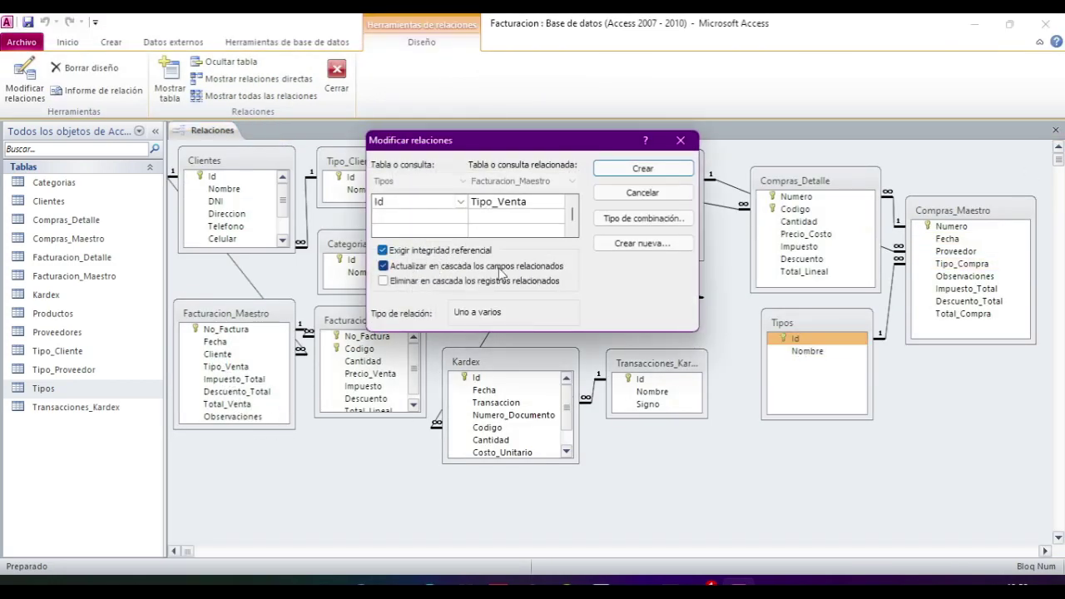
{"action": "left_click", "coordinate": [669, 170]}
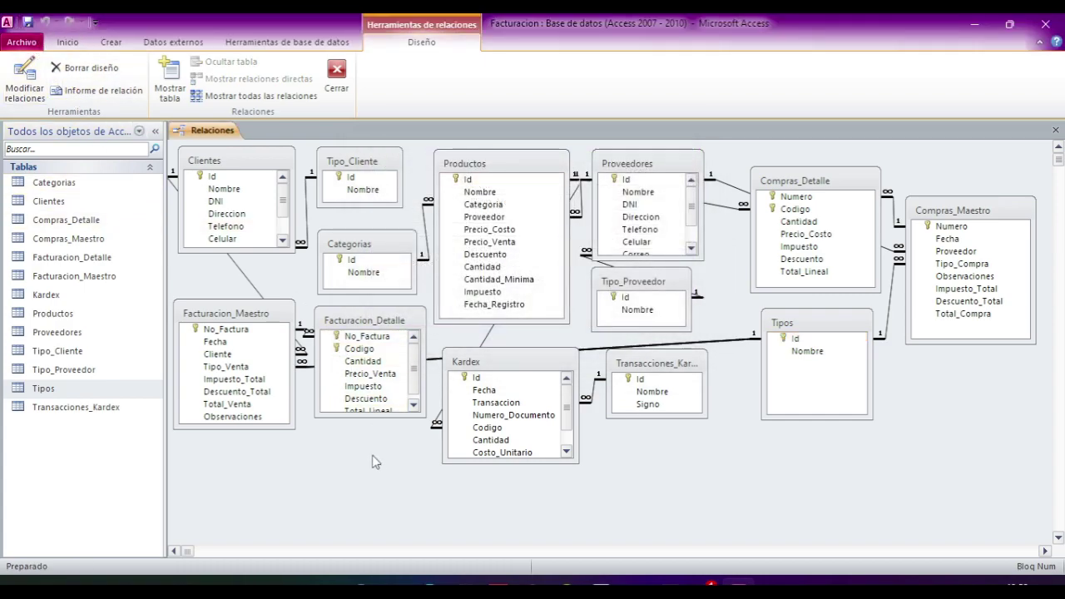
- Reposition Facturacion_Maestro, Facturacion_Detalle and Tipos slightly lower so their relationship lines are easier to follow
{"action": "left_click_drag", "start_coordinate": [252, 313], "coordinate": [263, 343]}
{"action": "left_click_drag", "start_coordinate": [838, 323], "coordinate": [825, 340]}
{"action": "left_click_drag", "start_coordinate": [245, 337], "coordinate": [237, 314]}
{"action": "mouse_move", "coordinate": [234, 367]}
{"action": "left_mouse_down"}
{"action": "mouse_move", "coordinate": [233, 422]}
{"action": "mouse_move", "coordinate": [223, 348]}
{"action": "mouse_move", "coordinate": [244, 411]}
{"action": "mouse_move", "coordinate": [235, 364]}
{"action": "left_mouse_up"}
{"action": "left_click_drag", "start_coordinate": [385, 322], "coordinate": [387, 333]}
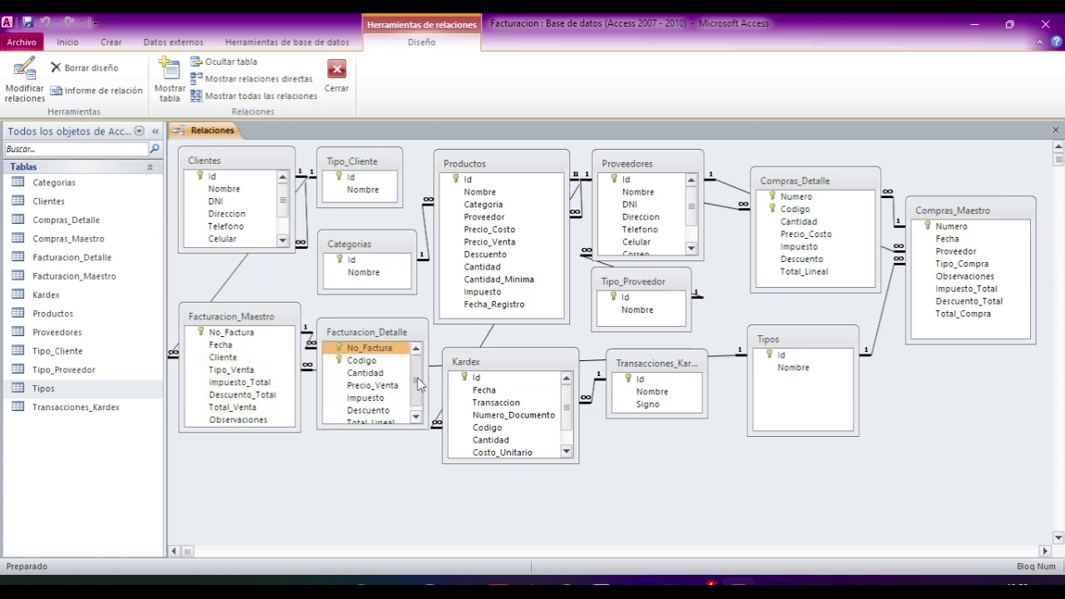
- Relate Id in Productos to Codigo in Facturacion_Detalle, enforcing referential integrity with cascade update
{"action": "left_click", "coordinate": [364, 361], "text": "shift"}
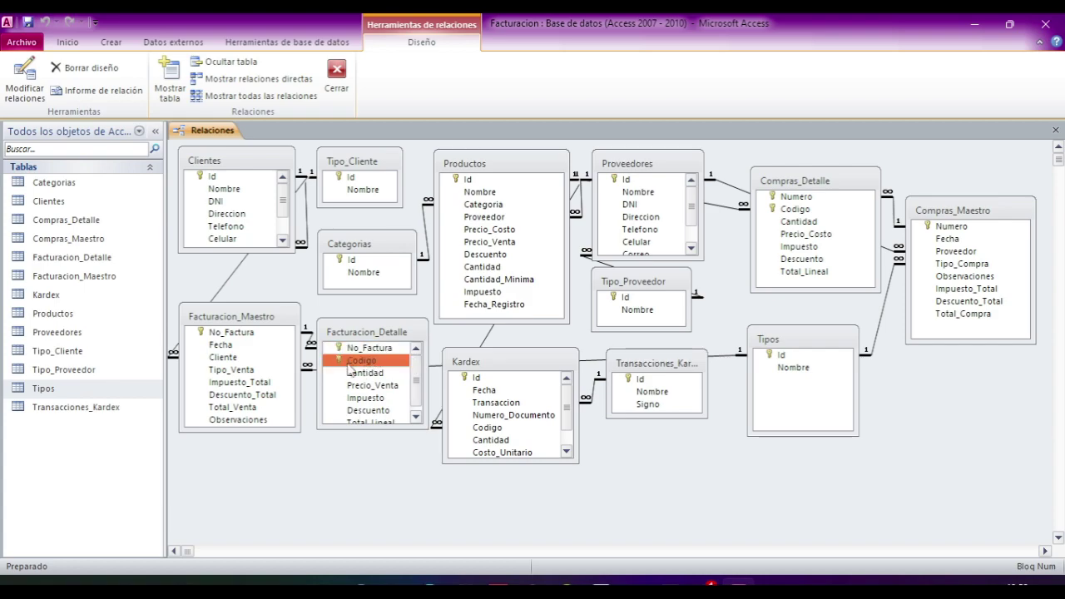
{"action": "left_click_drag", "start_coordinate": [527, 161], "coordinate": [361, 361]}
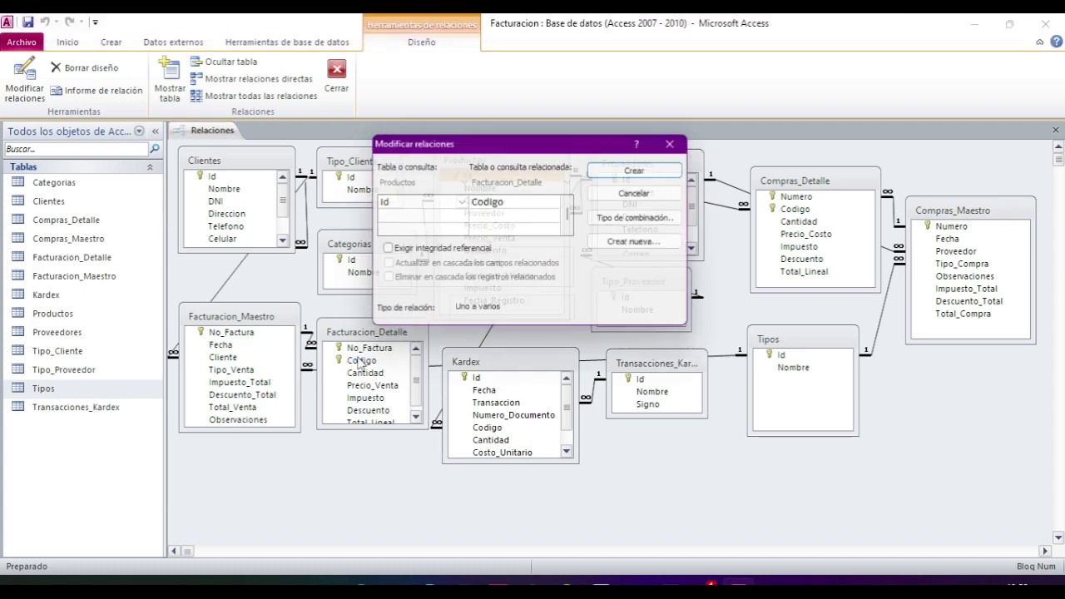
{"action": "left_click", "coordinate": [383, 250]}
{"action": "left_click", "coordinate": [383, 266]}
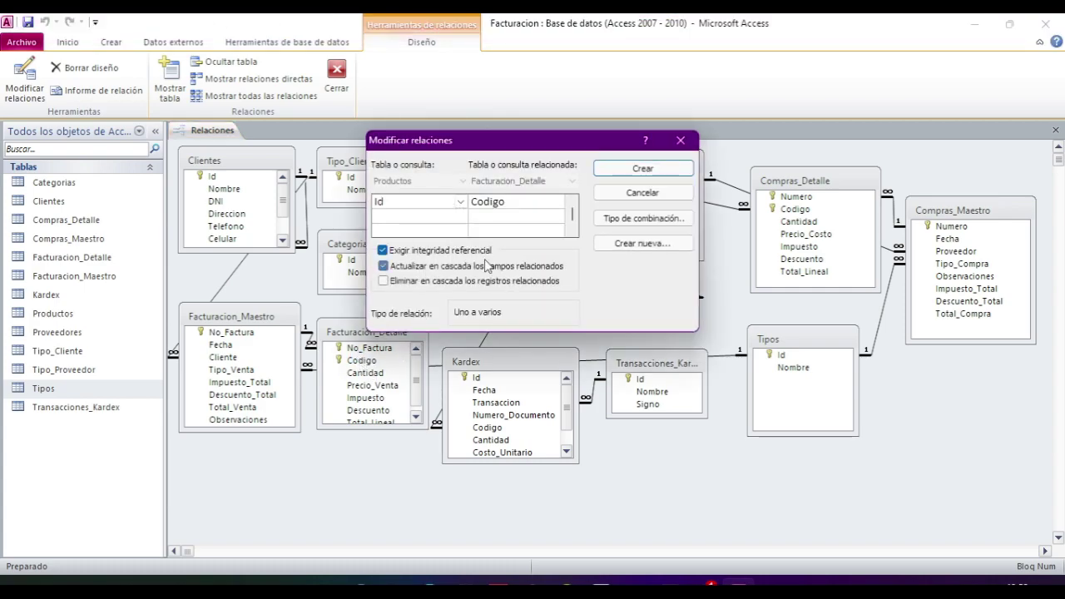
{"action": "left_click", "coordinate": [642, 168]}
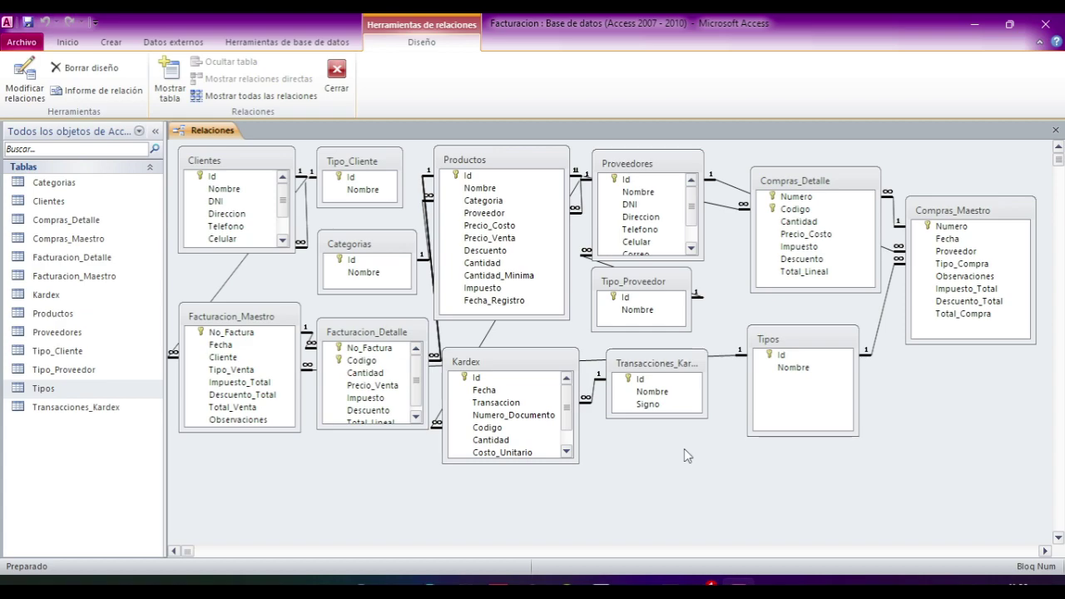
- Move Facturacion_Detalle and Facturacion_Maestro slightly higher in the diagram, closer to Categorias and Clientes
{"action": "left_click", "coordinate": [365, 348]}
{"action": "left_click", "coordinate": [366, 360]}
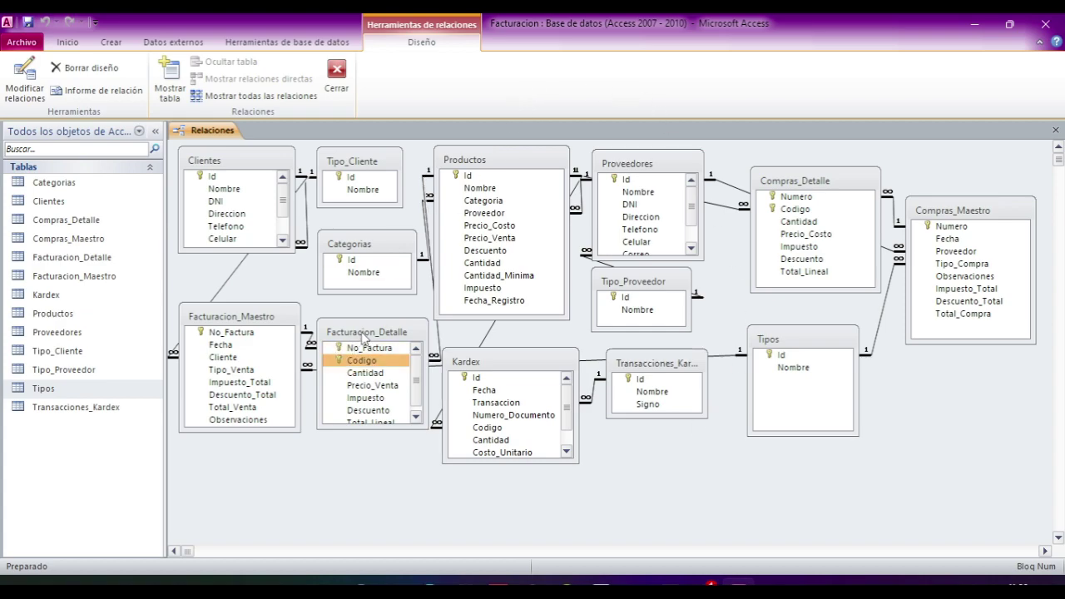
{"action": "mouse_move", "coordinate": [363, 336]}
{"action": "left_mouse_down"}
{"action": "mouse_move", "coordinate": [362, 323]}
{"action": "mouse_move", "coordinate": [376, 324]}
{"action": "left_mouse_up"}
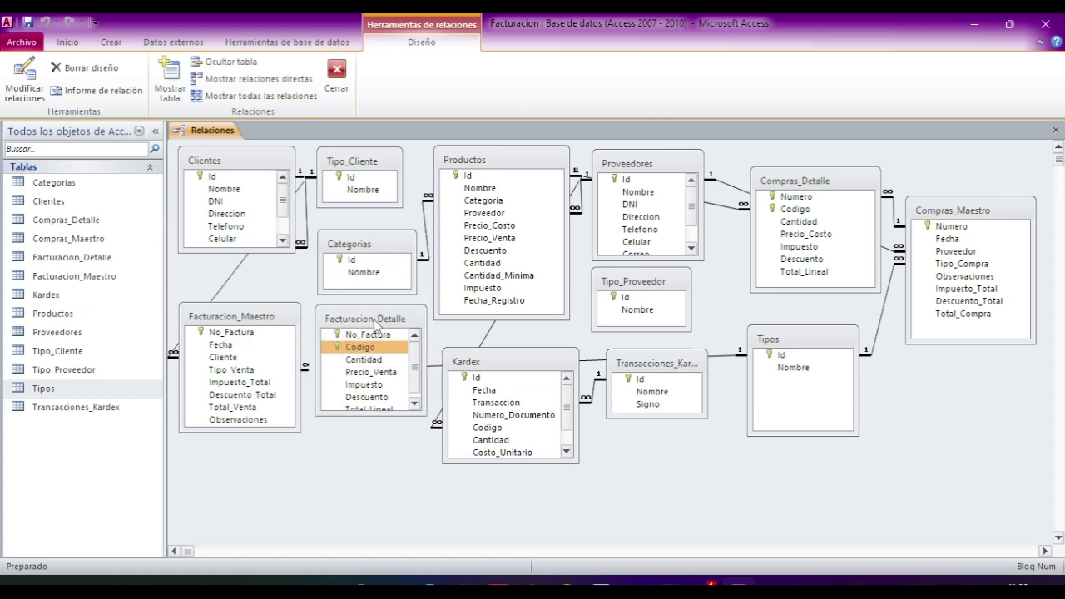
{"action": "left_click_drag", "start_coordinate": [254, 318], "coordinate": [250, 293]}
{"action": "left_click", "coordinate": [346, 323]}
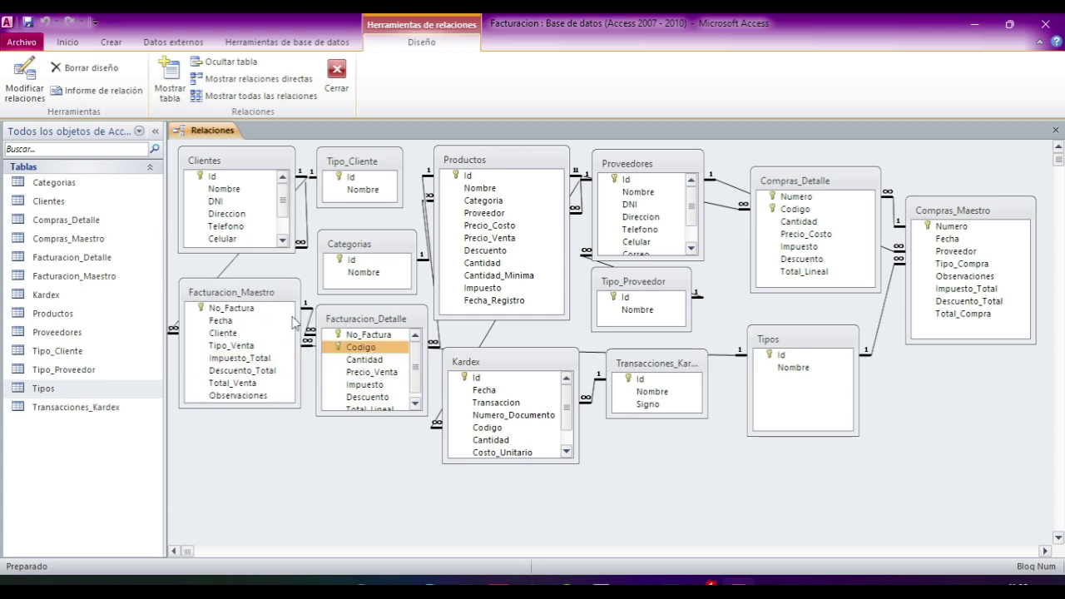
{"action": "left_click", "coordinate": [245, 296]}
{"action": "left_click_drag", "start_coordinate": [815, 194], "coordinate": [996, 230]}
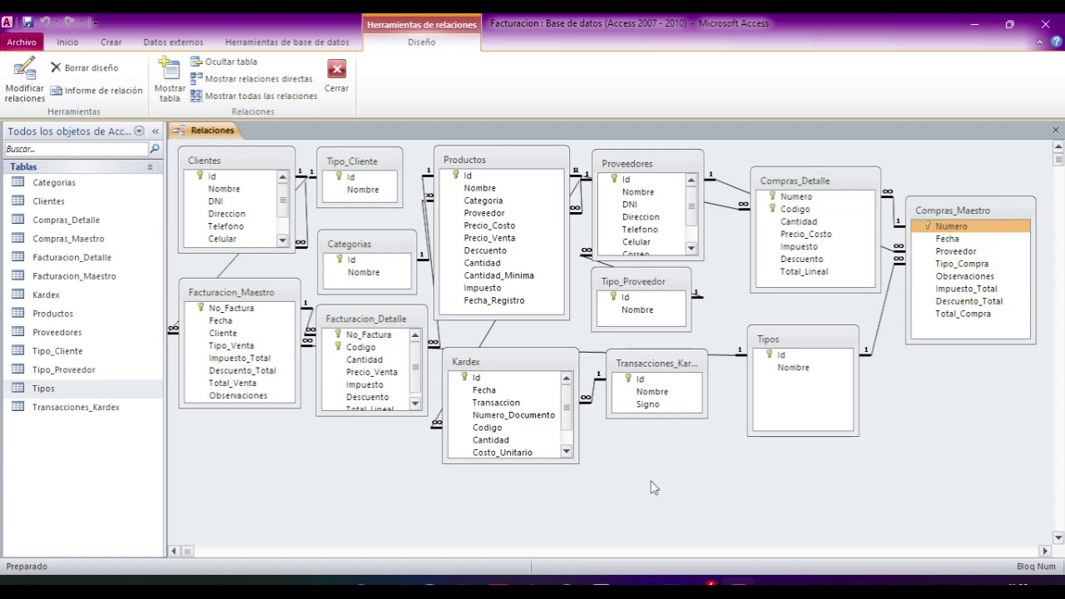
- Close the relationships diagram and start a new table in design view
{"action": "left_click", "coordinate": [337, 74]}
{"action": "left_click", "coordinate": [458, 340]}
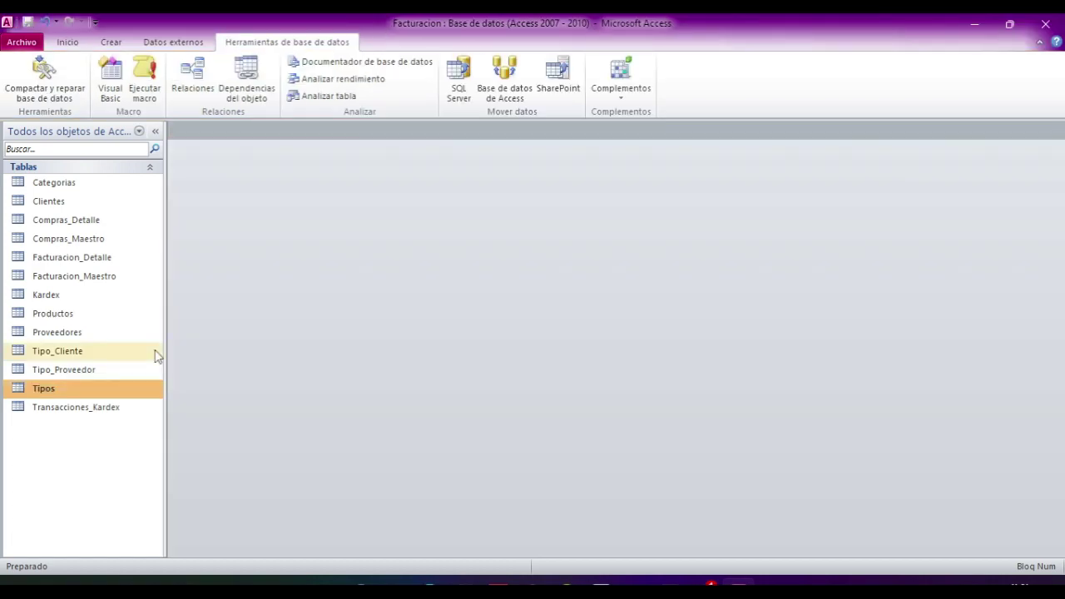
{"action": "left_click", "coordinate": [111, 42]}
{"action": "left_click", "coordinate": [119, 91]}
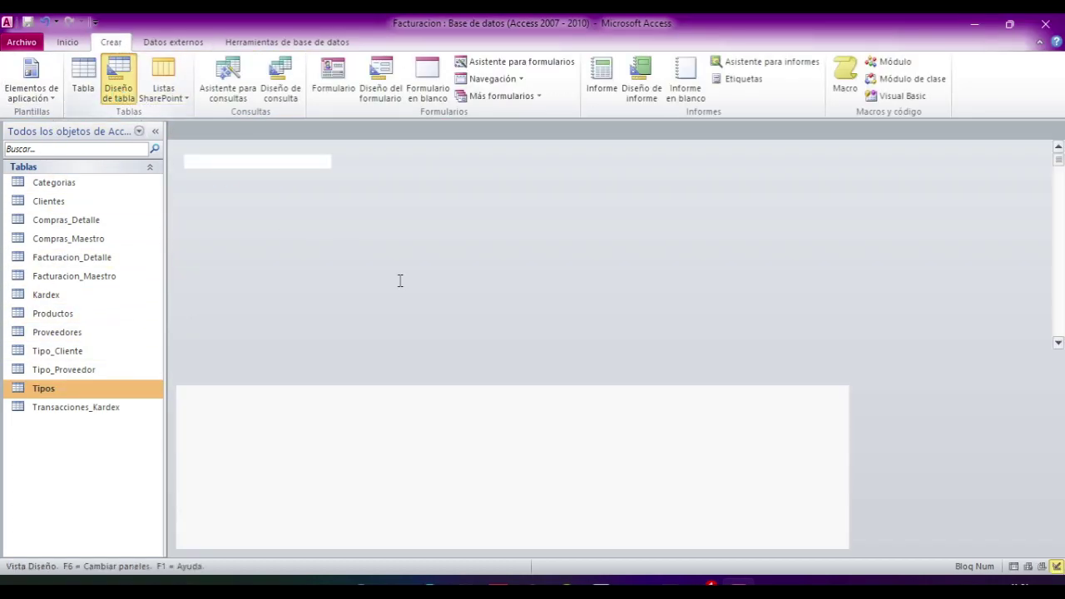
{"action": "type", "text": "Id"}
{"action": "key", "text": "Down"}
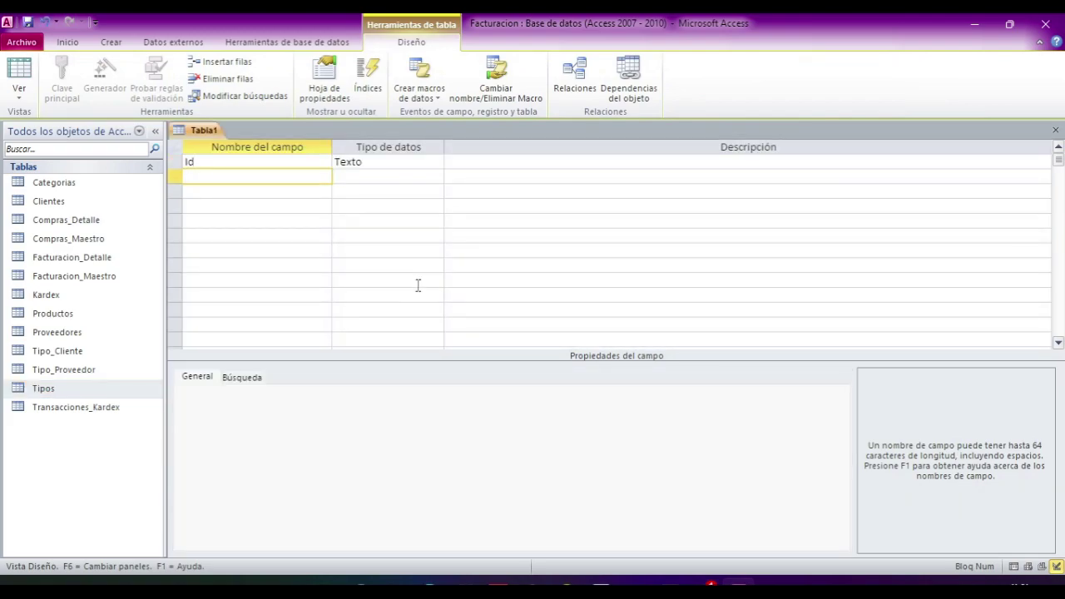
{"action": "type", "text": "Fecha"}
{"action": "key", "text": "Down"}
{"action": "type", "text": "Transaccion"}
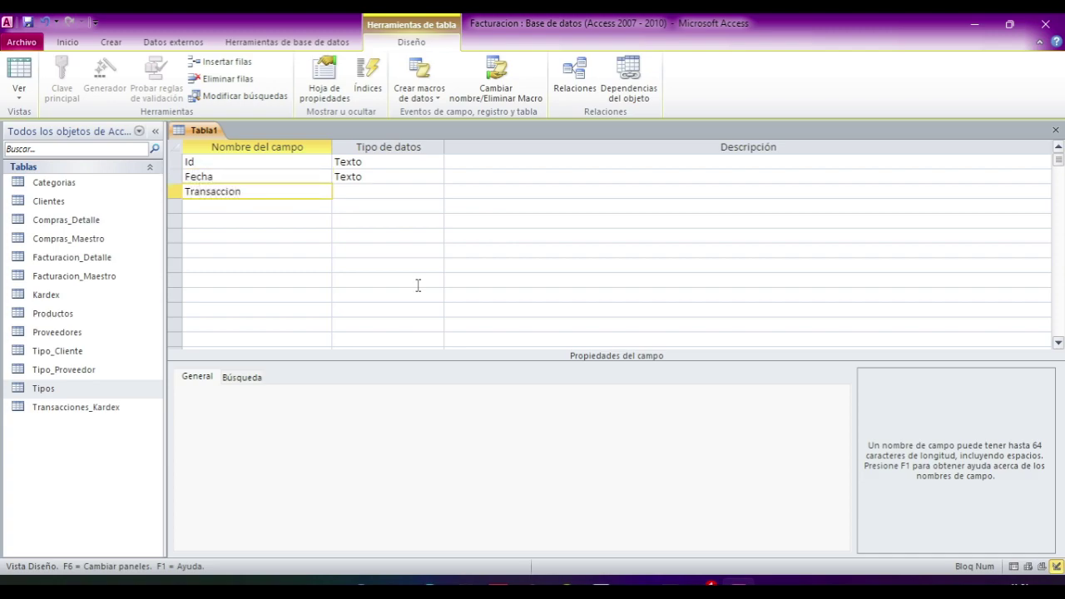
{"action": "key", "text": "Down"}
{"action": "type", "text": "Numero"}
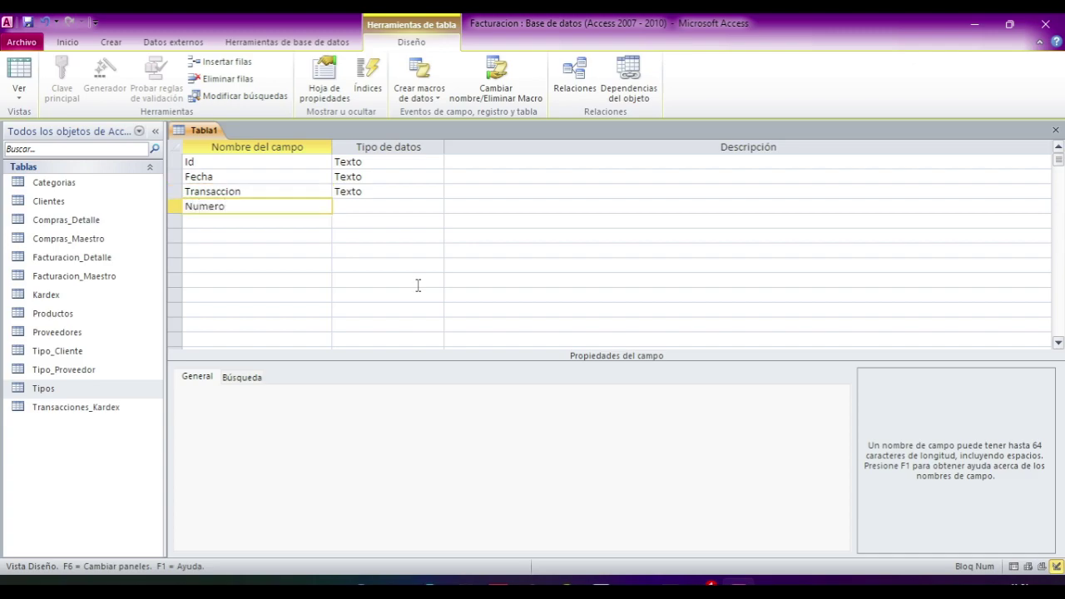
{"action": "key", "text": "Down"}
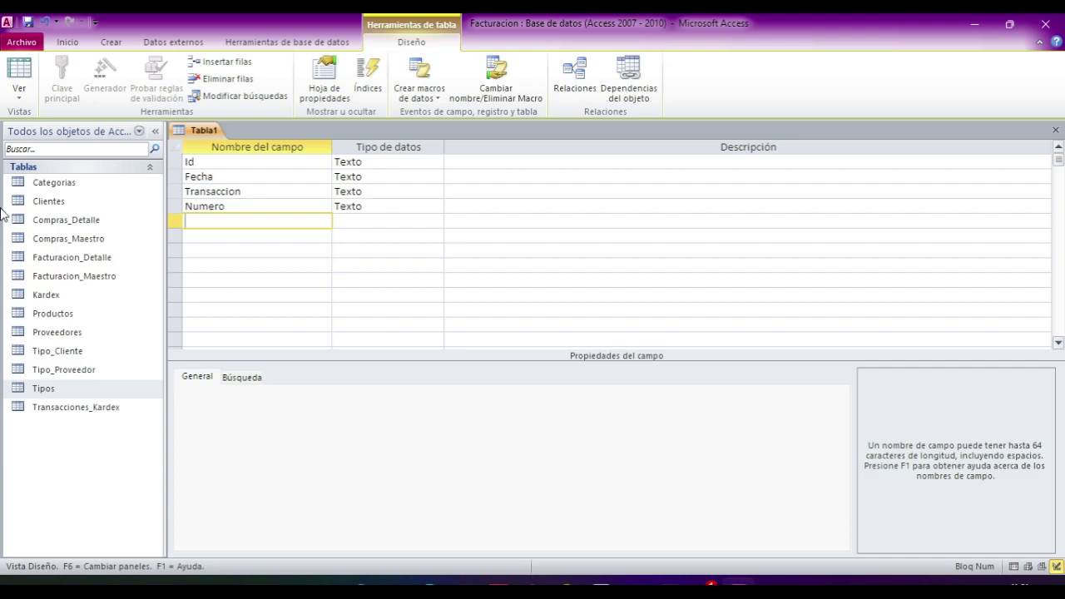
- Open the Kardex table in design view and close the unfinished new table without saving it
{"action": "right_click", "coordinate": [68, 296]}
{"action": "left_click", "coordinate": [237, 316]}
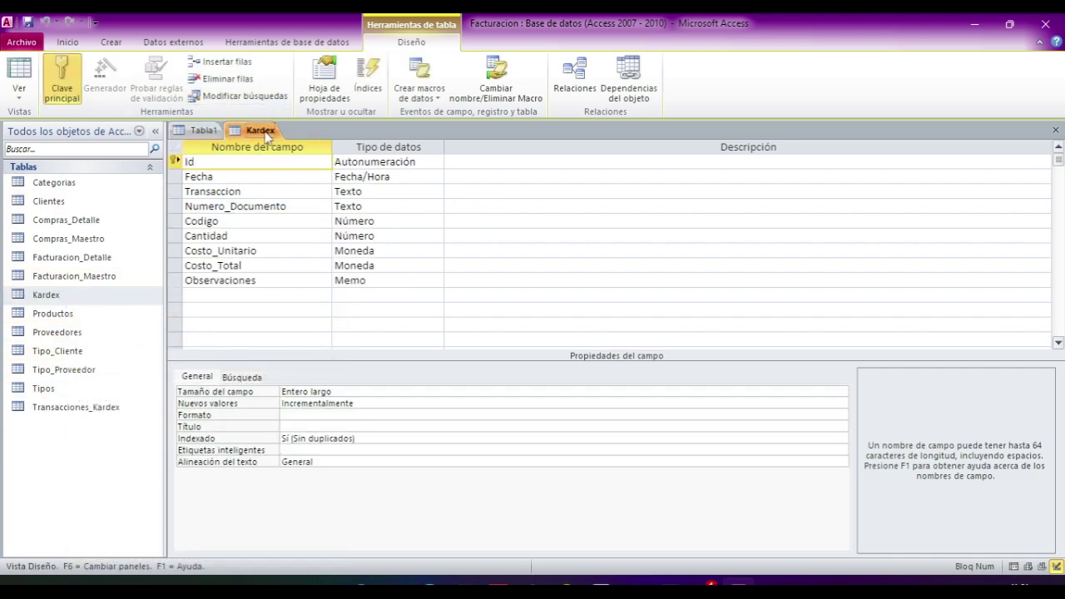
{"action": "left_click", "coordinate": [204, 132]}
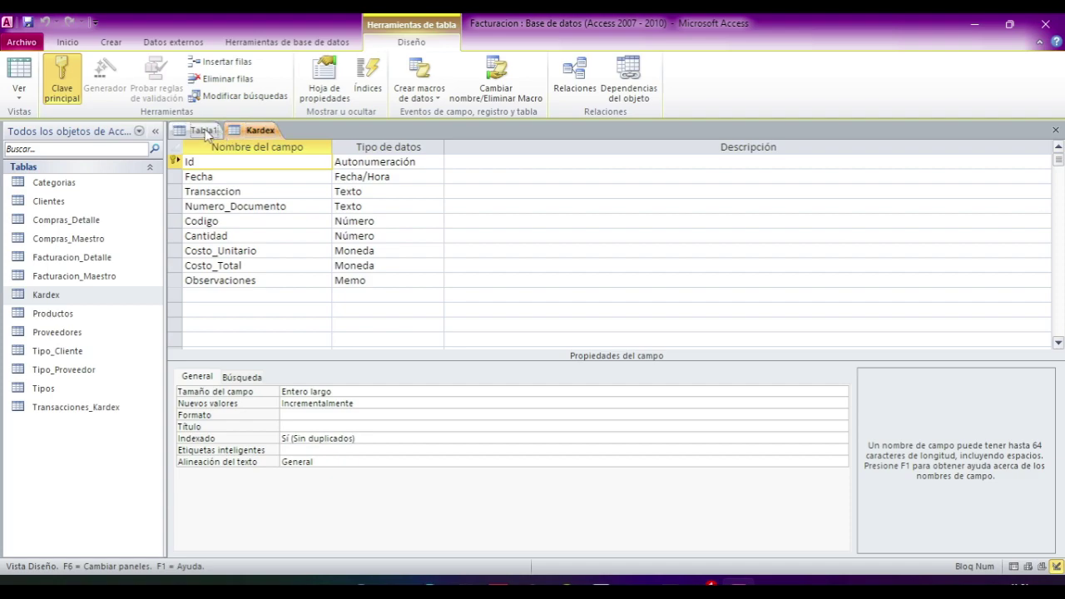
{"action": "left_click", "coordinate": [1055, 133]}
{"action": "left_click", "coordinate": [531, 341]}
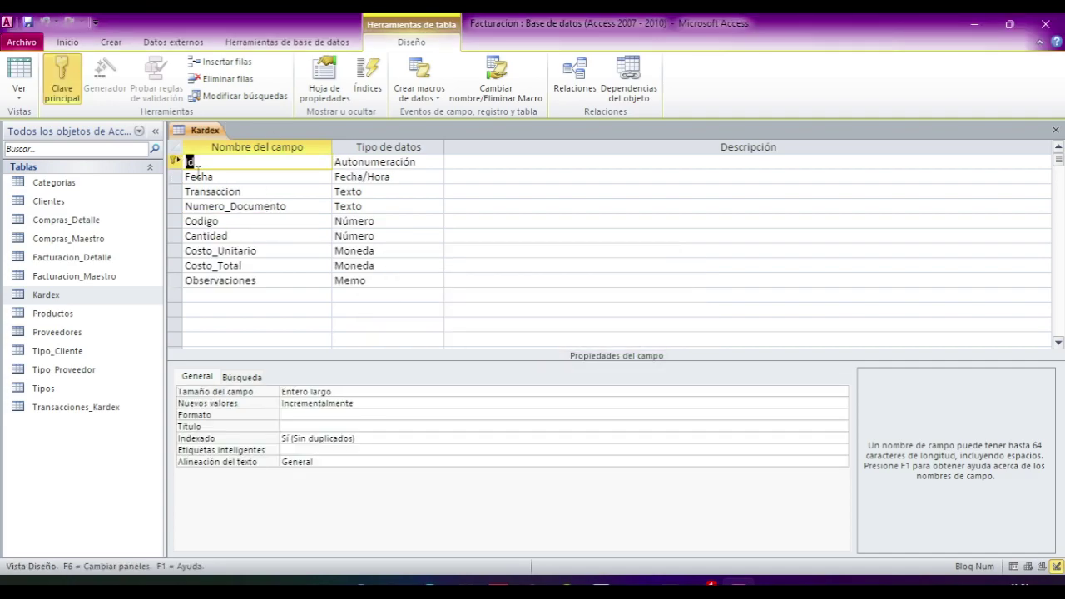
- Examine the Transaccion, Numero_Documento and Codigo fields of the Kardex table and their properties
{"action": "left_click", "coordinate": [264, 206]}
{"action": "left_click", "coordinate": [254, 222]}
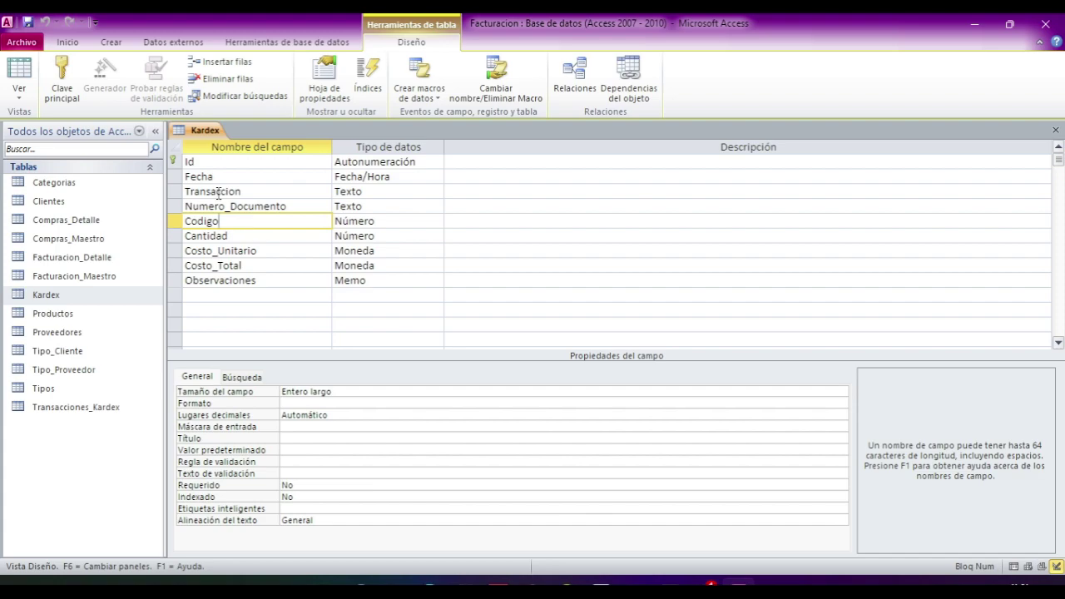
{"action": "left_click", "coordinate": [292, 191]}
{"action": "left_click", "coordinate": [291, 208]}
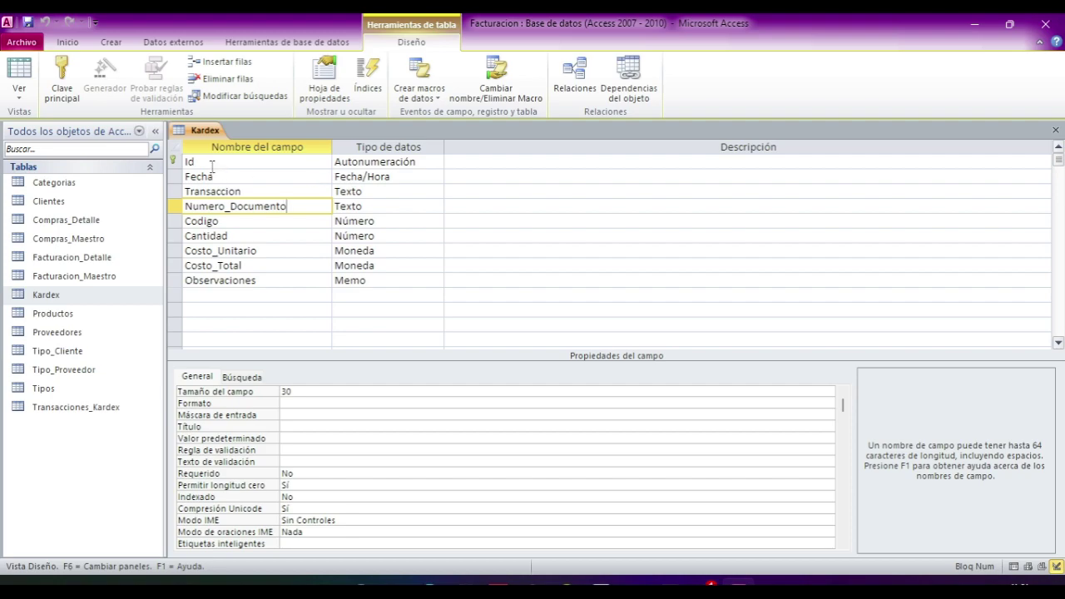
{"action": "left_click", "coordinate": [178, 151]}
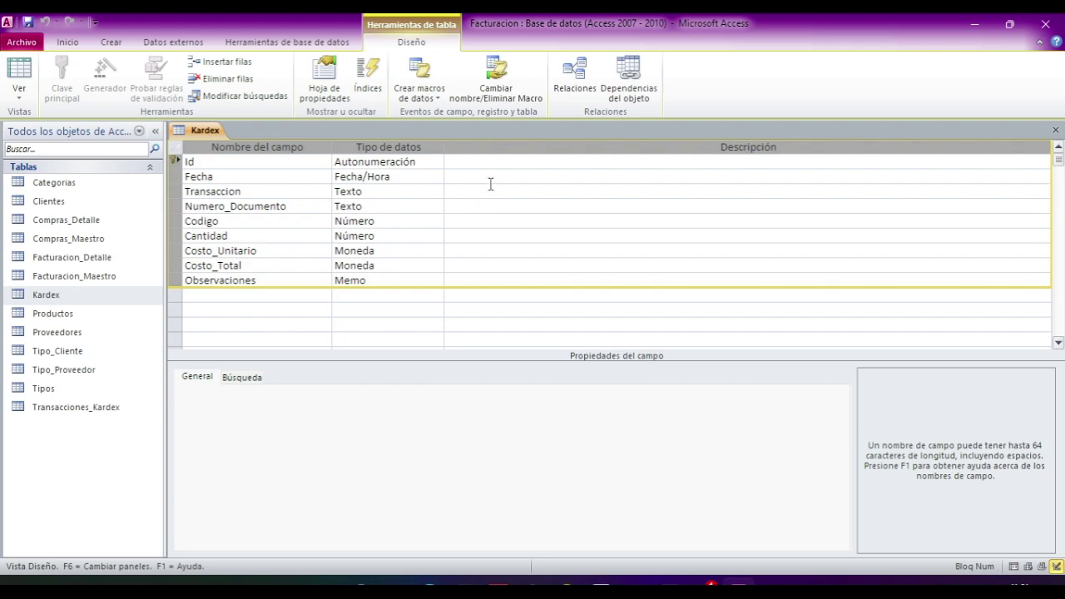
{"action": "left_click", "coordinate": [301, 206]}
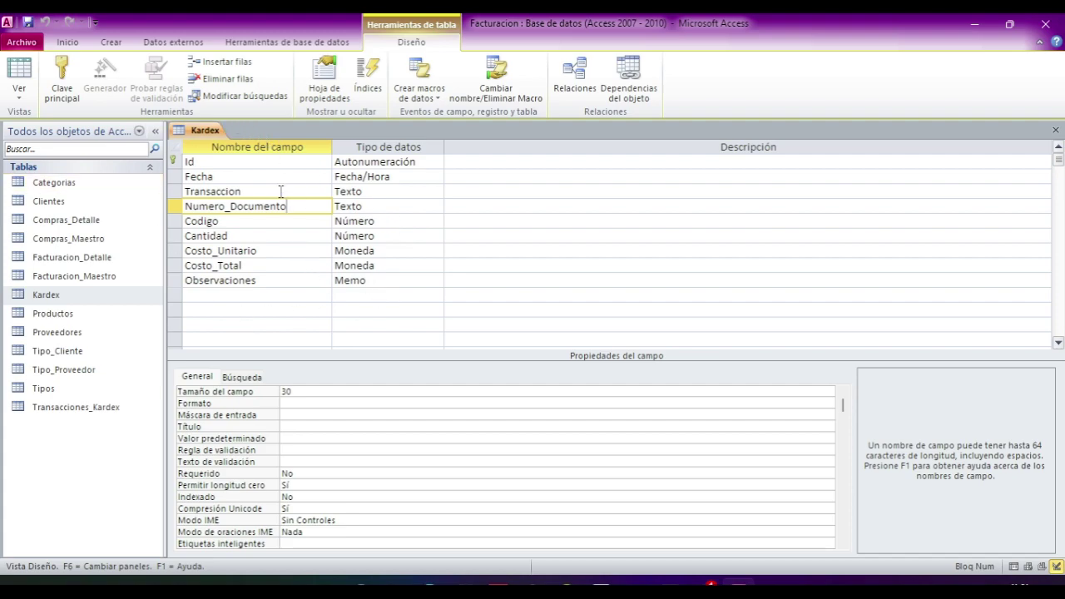
{"action": "left_click", "coordinate": [176, 206]}
{"action": "left_click", "coordinate": [176, 192]}
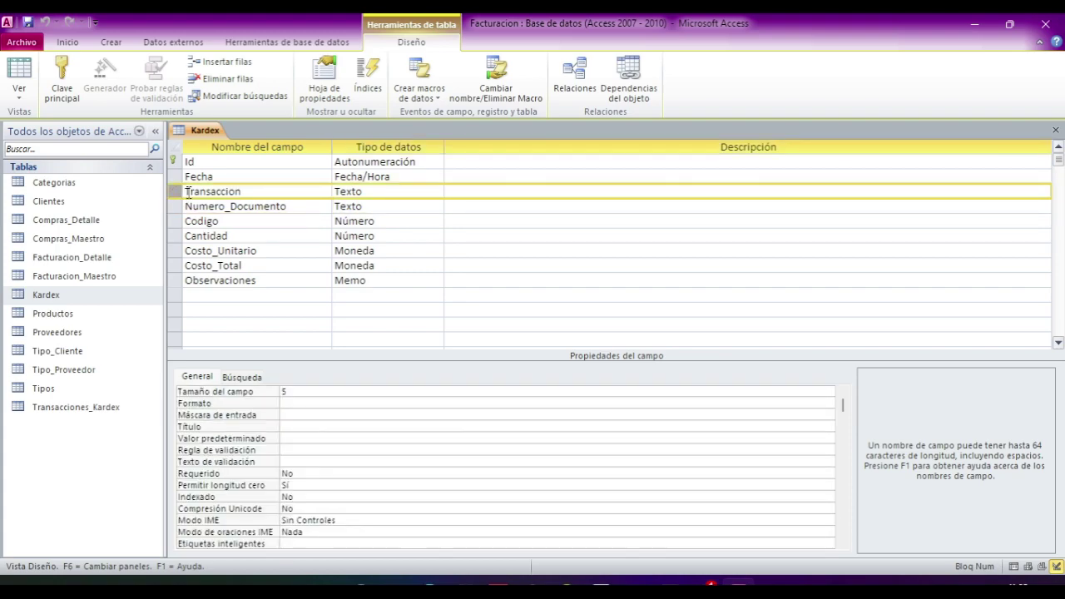
{"action": "double_click", "coordinate": [208, 191]}
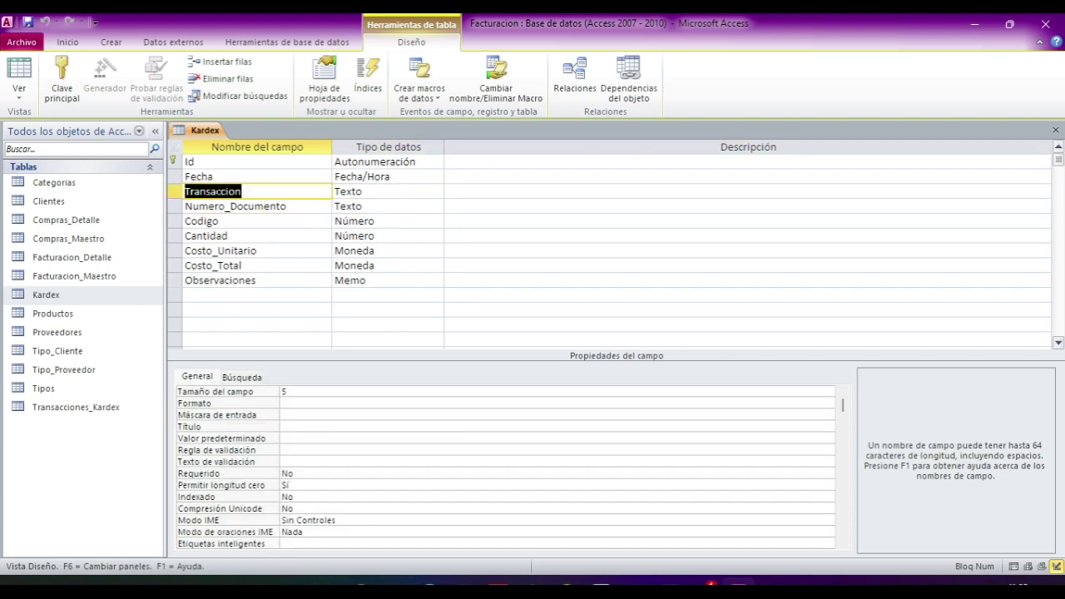
{"action": "left_click", "coordinate": [249, 191]}
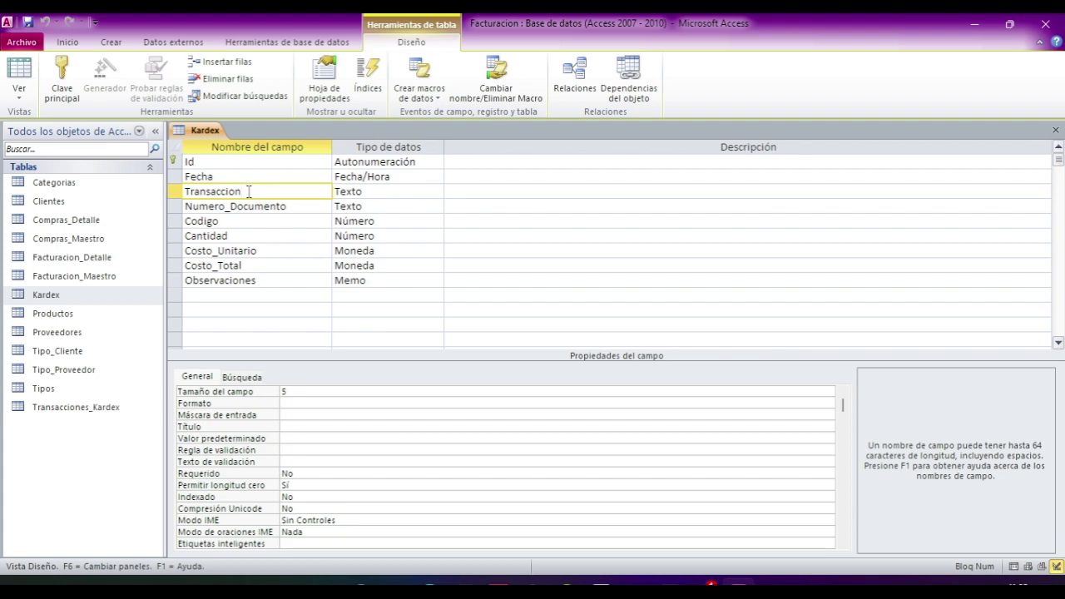
- Compare the Kardex fields with the Compras_Detalle, Compras_Maestro, Facturacion_Detalle and Facturacion_Maestro tables that would feed its movements
{"action": "left_click", "coordinate": [74, 221]}
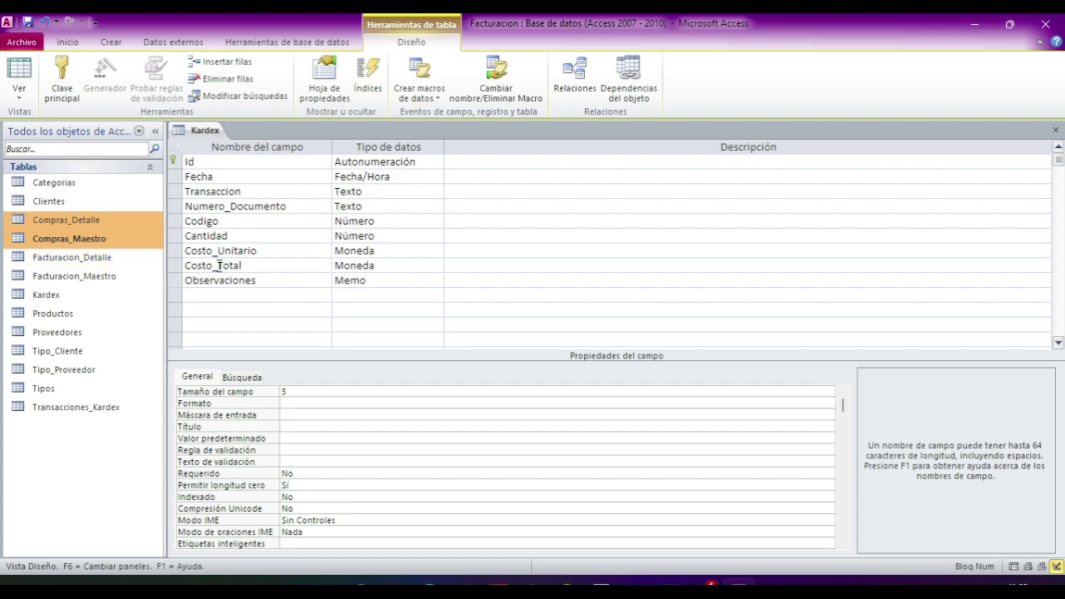
{"action": "left_click", "coordinate": [106, 240]}
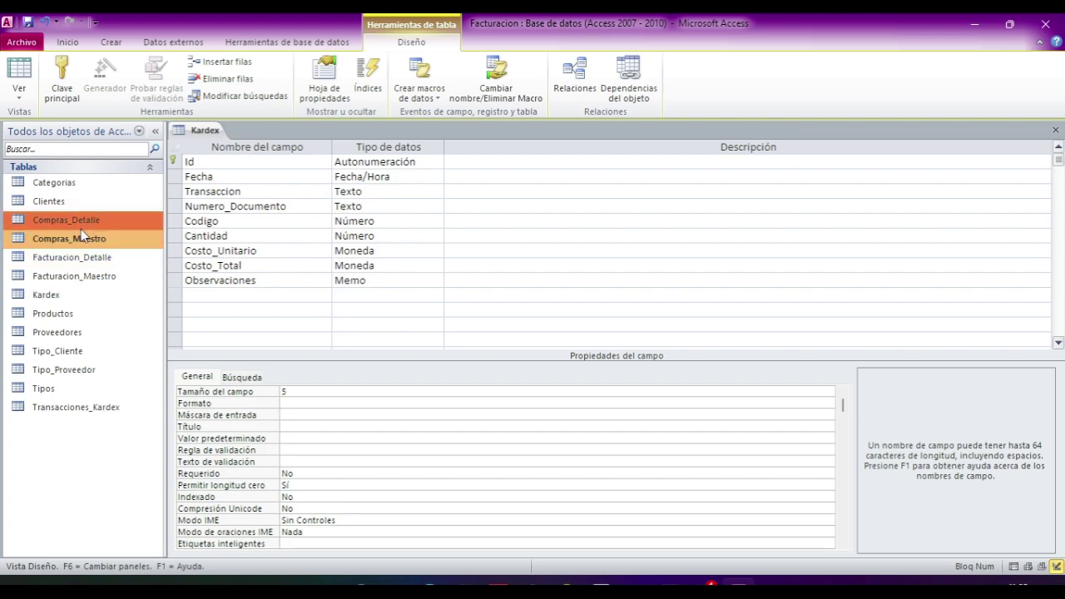
{"action": "left_click", "coordinate": [229, 195]}
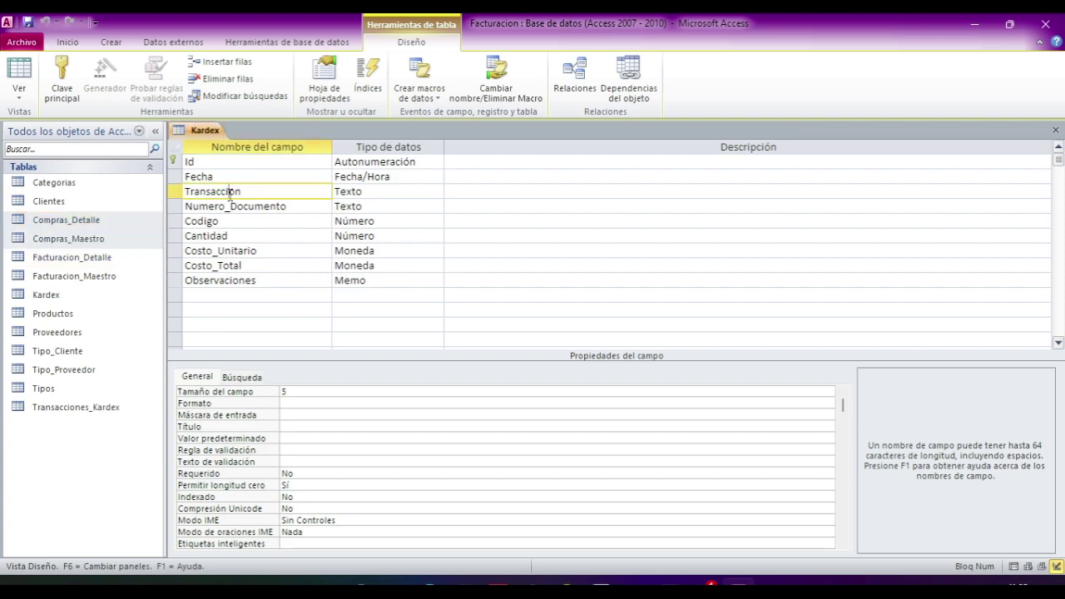
{"action": "left_click", "coordinate": [293, 233]}
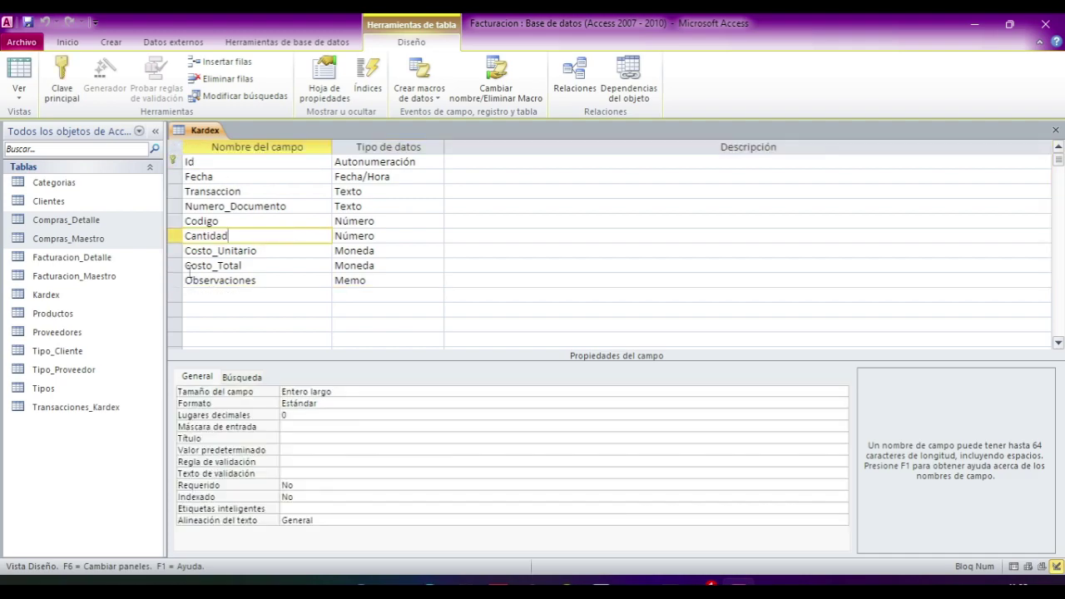
{"action": "left_click", "coordinate": [71, 313]}
{"action": "left_click", "coordinate": [76, 276]}
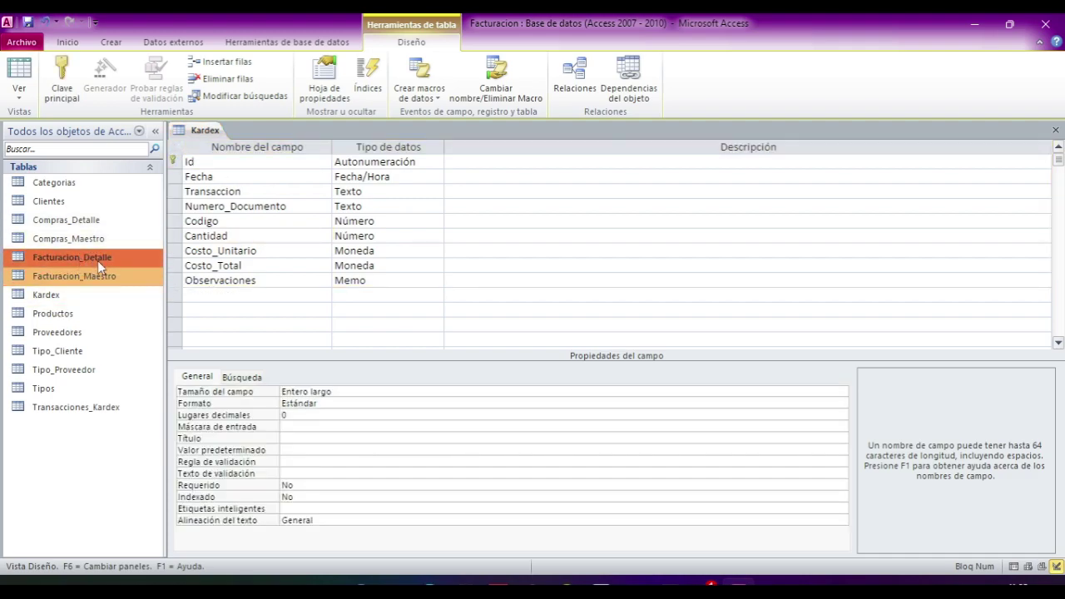
{"action": "left_click", "coordinate": [174, 150]}
{"action": "left_click", "coordinate": [316, 205]}
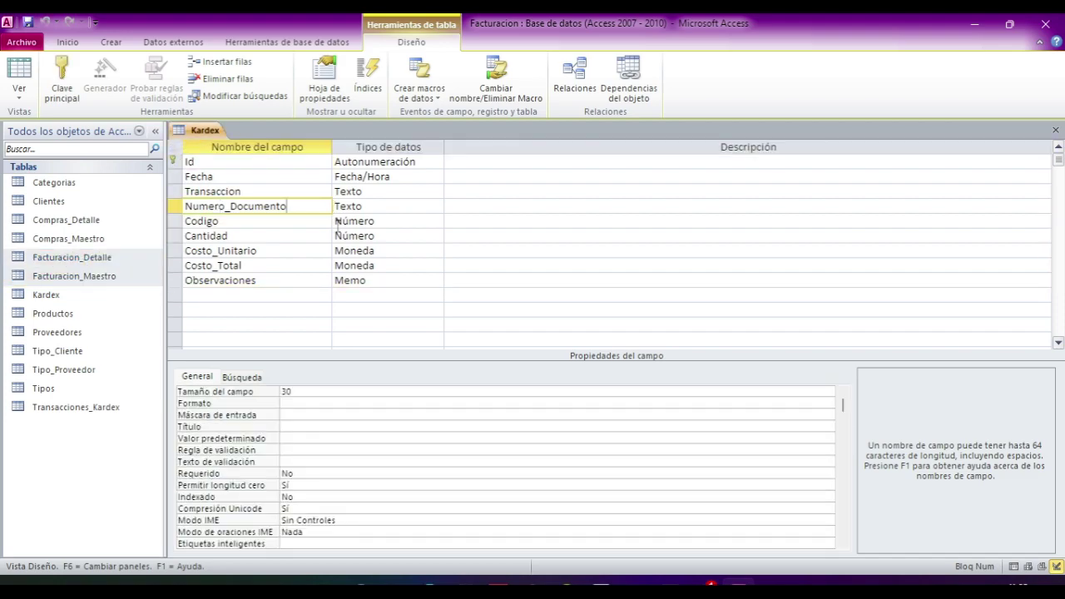
{"action": "left_click", "coordinate": [249, 221]}
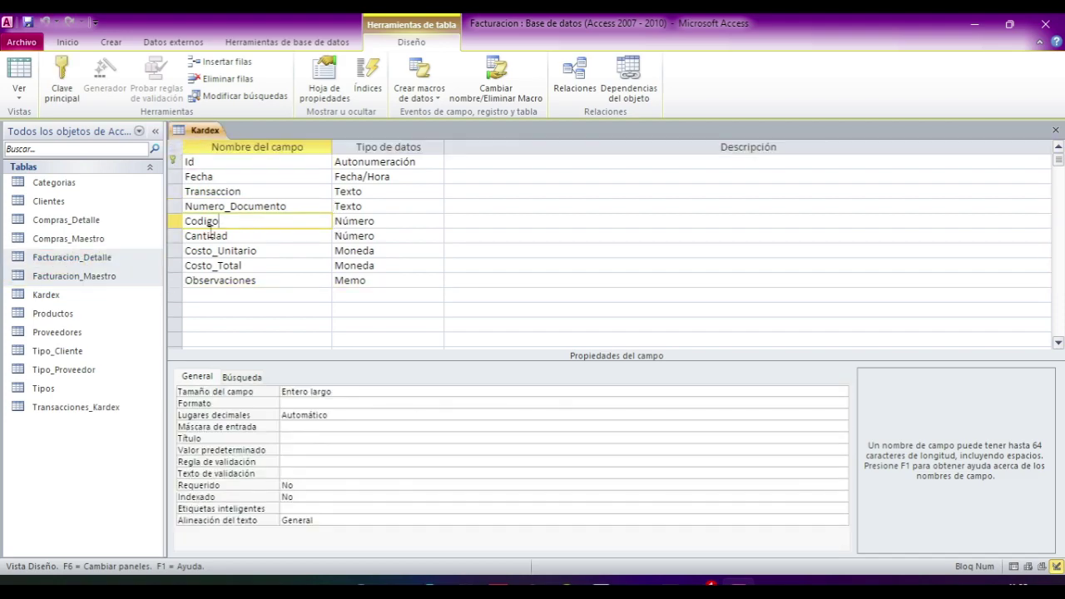
{"action": "left_click", "coordinate": [74, 257]}
{"action": "left_click", "coordinate": [79, 239]}
{"action": "left_click", "coordinate": [86, 222]}
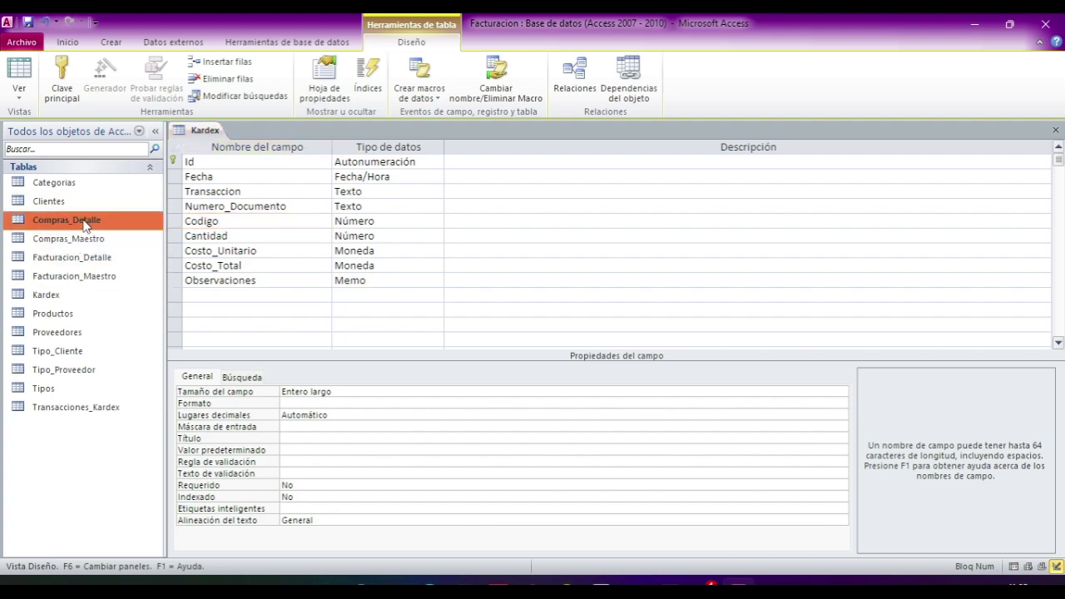
{"action": "left_click", "coordinate": [87, 239]}
{"action": "left_click", "coordinate": [84, 259]}
{"action": "left_click", "coordinate": [93, 275]}
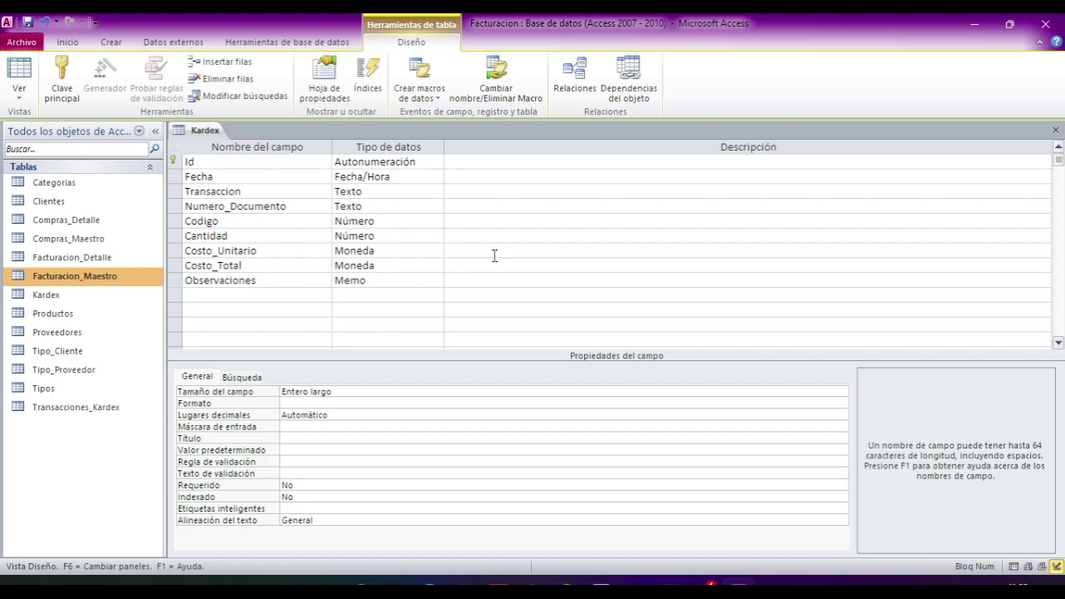
{"action": "left_click", "coordinate": [71, 259]}
{"action": "left_click", "coordinate": [84, 278]}
- Review the Fecha, Transaccion, Numero_Documento, Codigo and Cantidad fields of Kardex, and close the table
{"action": "left_click", "coordinate": [243, 177]}
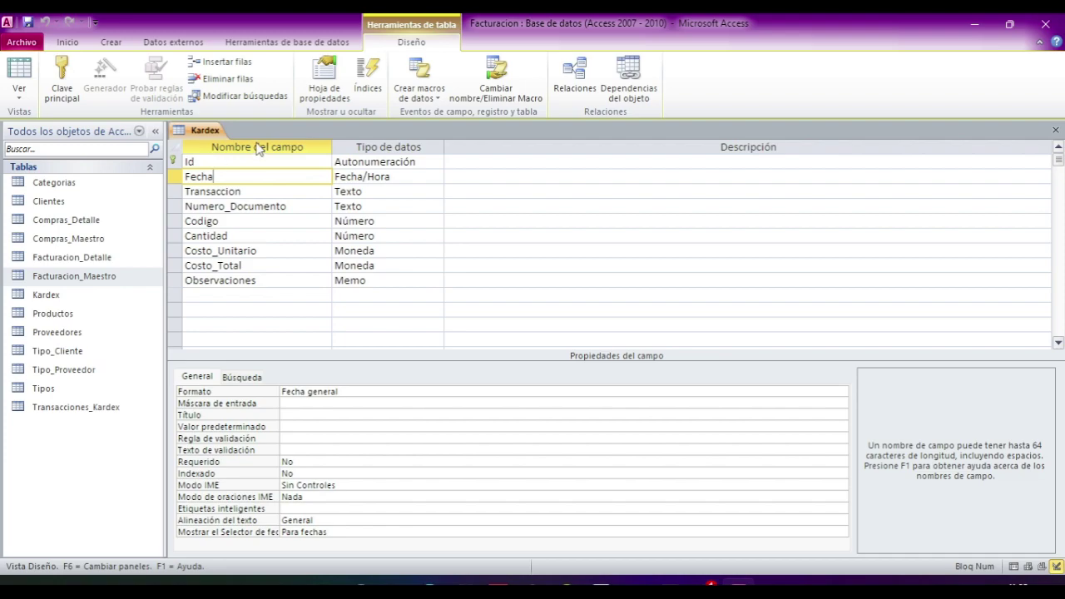
{"action": "left_click", "coordinate": [262, 218]}
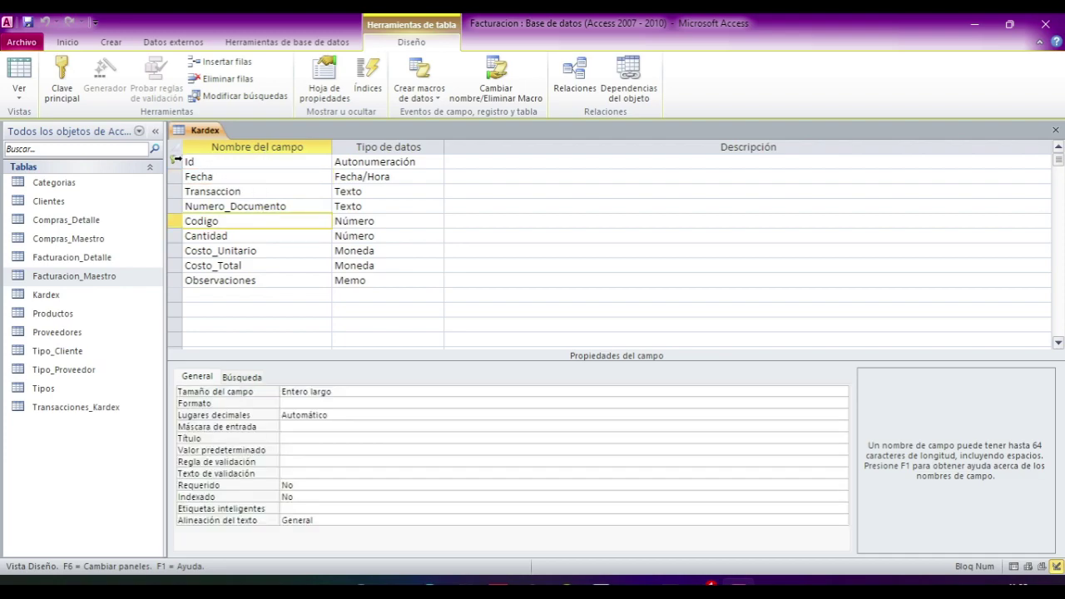
{"action": "left_click", "coordinate": [173, 148]}
{"action": "left_click", "coordinate": [291, 206]}
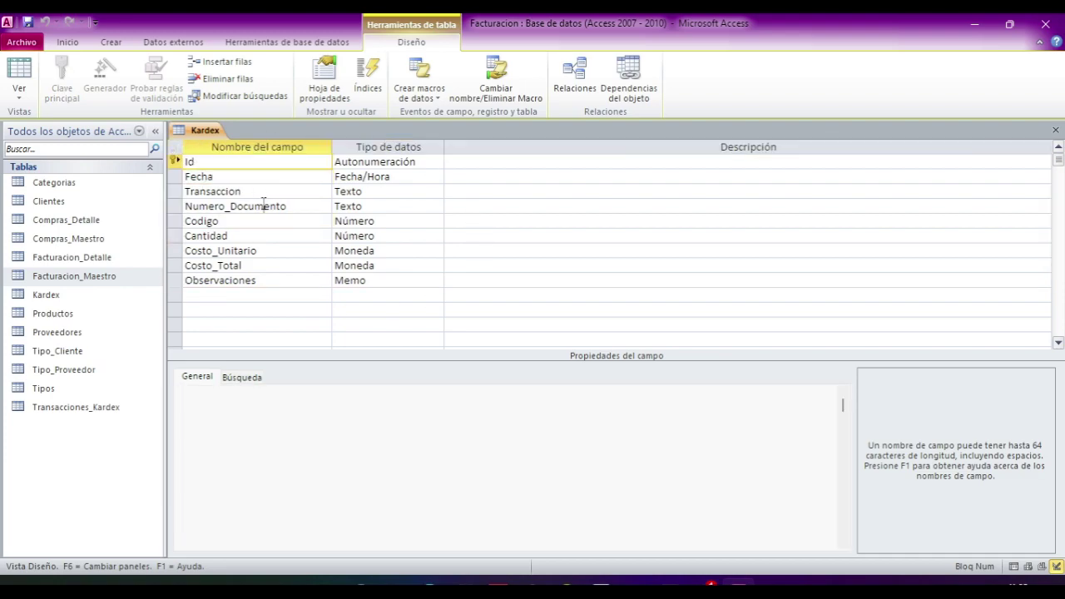
{"action": "left_click", "coordinate": [221, 221]}
{"action": "key", "text": "Up"}
{"action": "key", "text": "Up"}
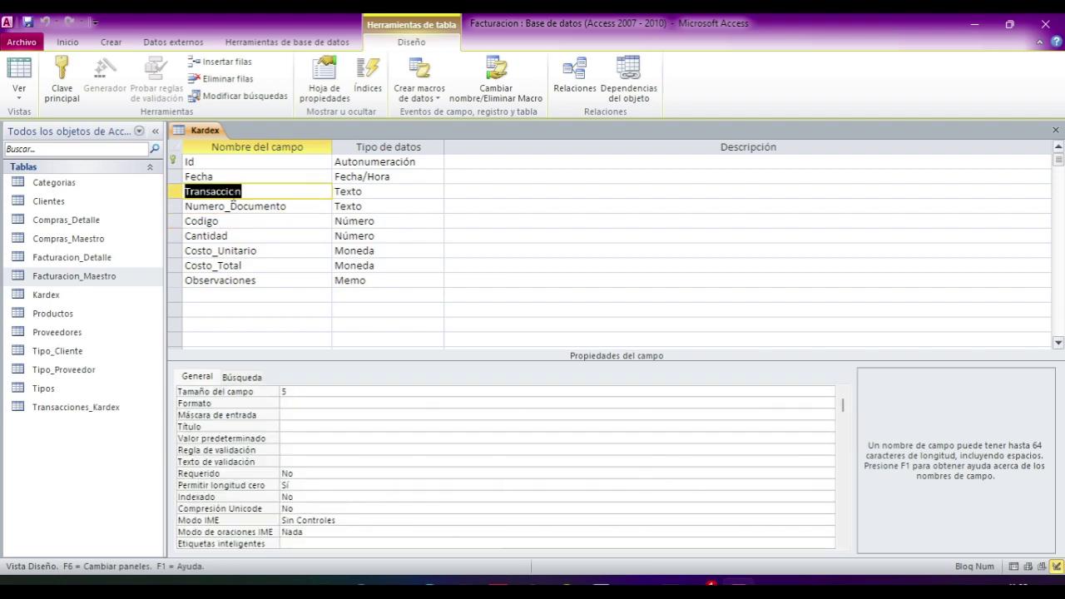
{"action": "left_click", "coordinate": [240, 236]}
{"action": "double_click", "coordinate": [381, 236]}
{"action": "left_click", "coordinate": [267, 238]}
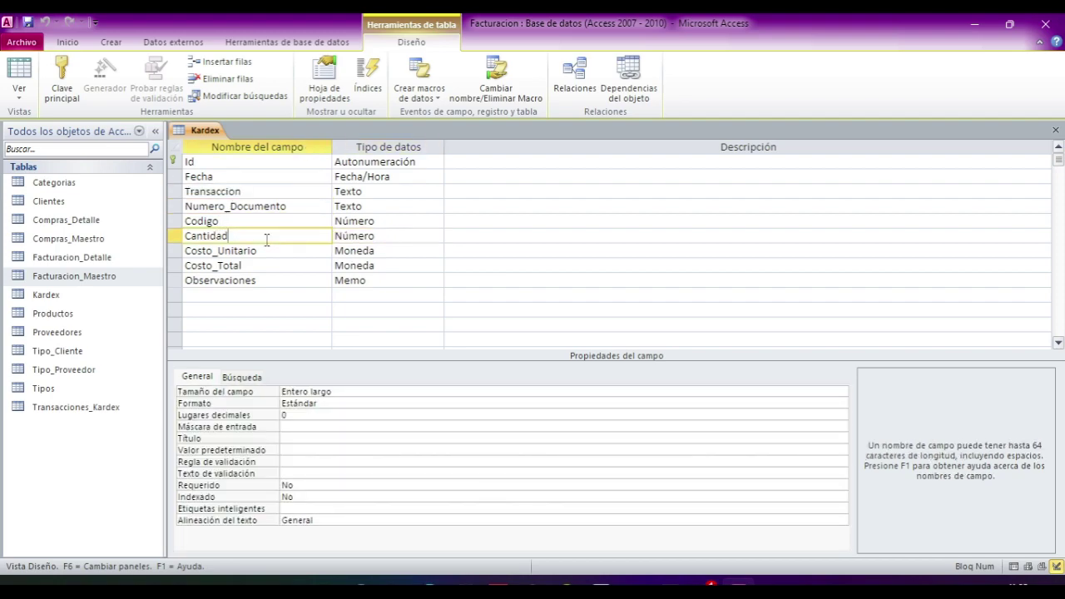
{"action": "left_click", "coordinate": [208, 220]}
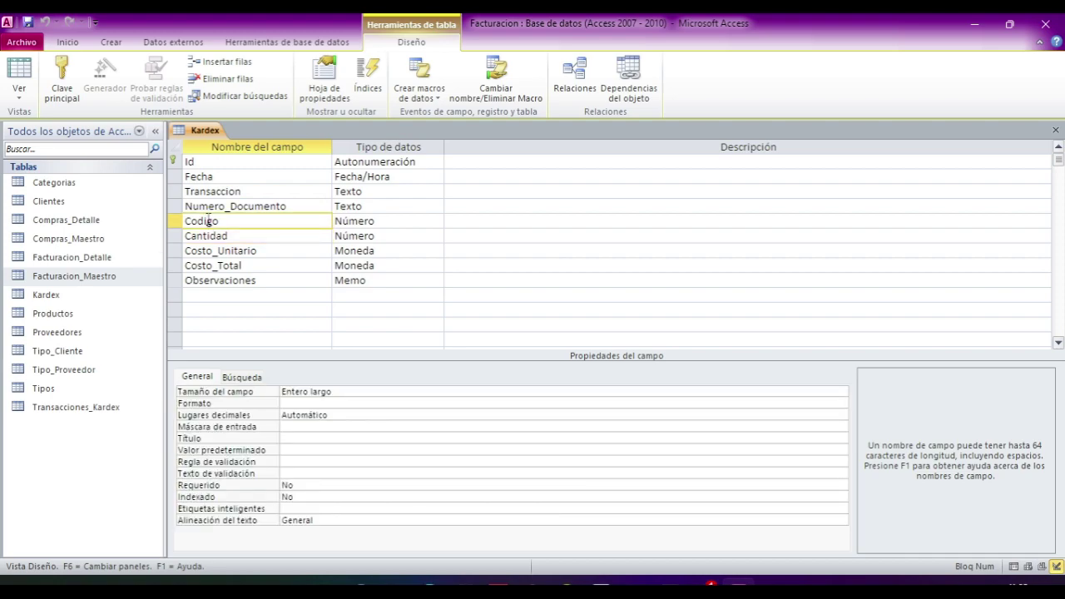
{"action": "left_click", "coordinate": [1054, 131]}
- Add a Vendedor field of type Número after Observaciones in Facturacion_Maestro's design, then save and close the table
{"action": "left_click", "coordinate": [70, 256]}
{"action": "left_click", "coordinate": [74, 280]}
{"action": "right_click", "coordinate": [72, 277]}
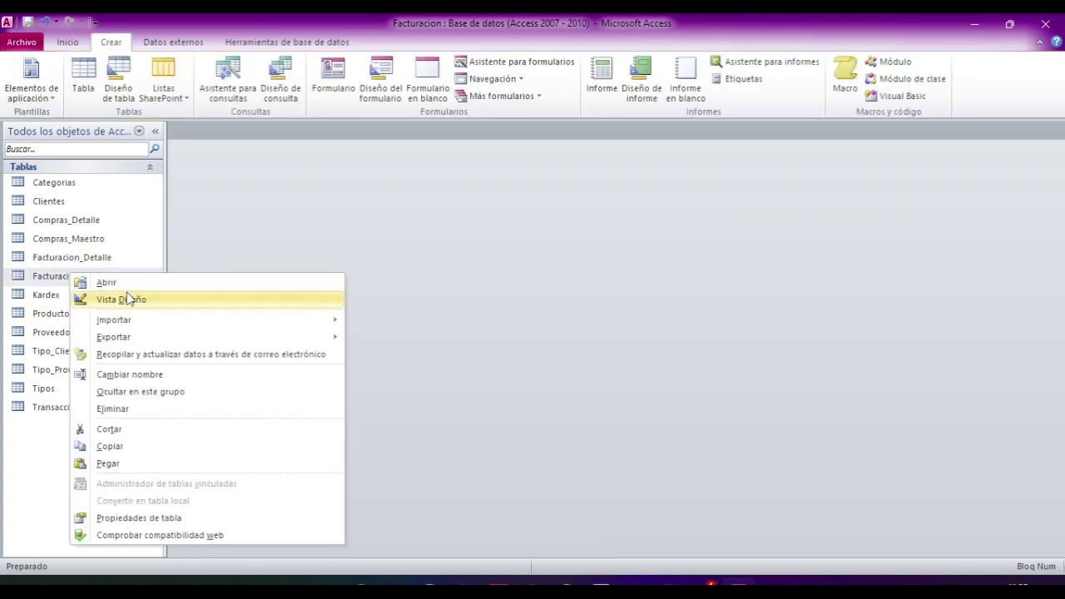
{"action": "left_click", "coordinate": [129, 298]}
{"action": "left_click", "coordinate": [212, 279]}
{"action": "type", "text": "Vendedor"}
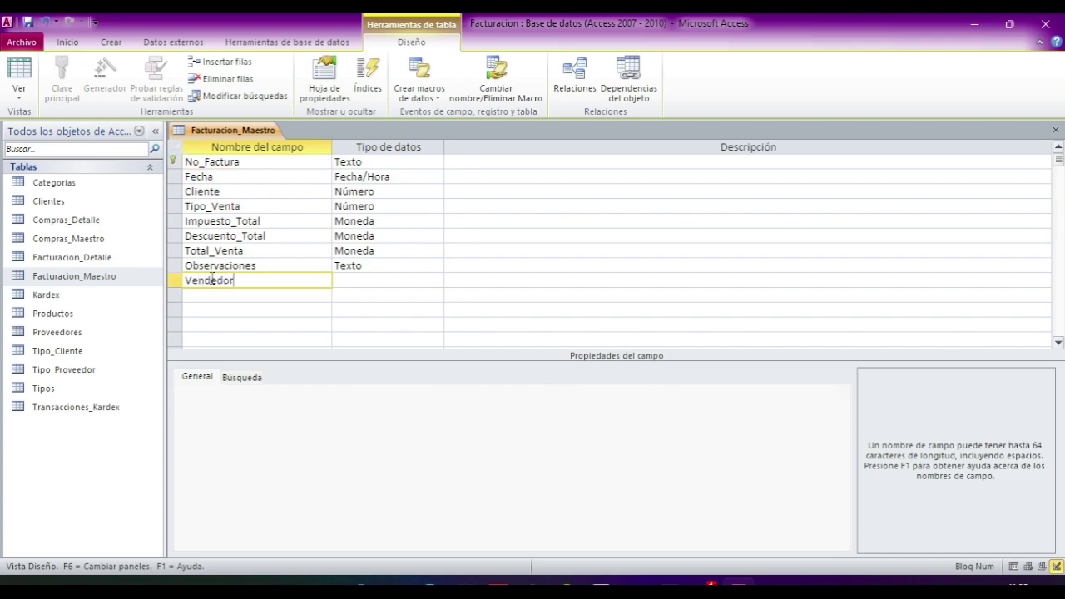
{"action": "key", "text": "Tab"}
{"action": "left_click", "coordinate": [436, 281]}
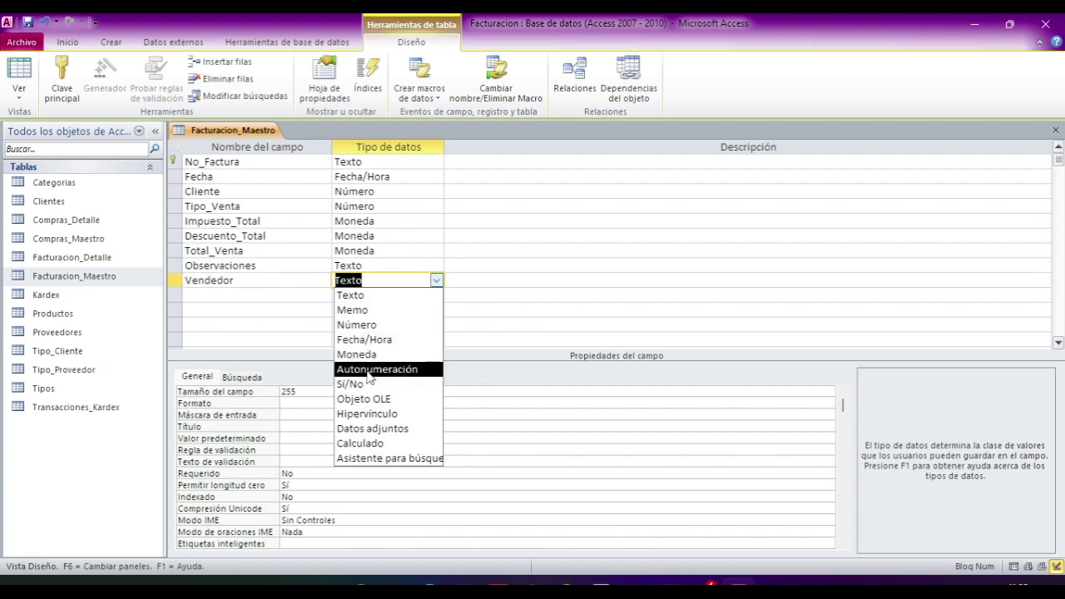
{"action": "left_click", "coordinate": [357, 324]}
{"action": "left_click", "coordinate": [29, 22]}
{"action": "left_click", "coordinate": [1055, 133]}
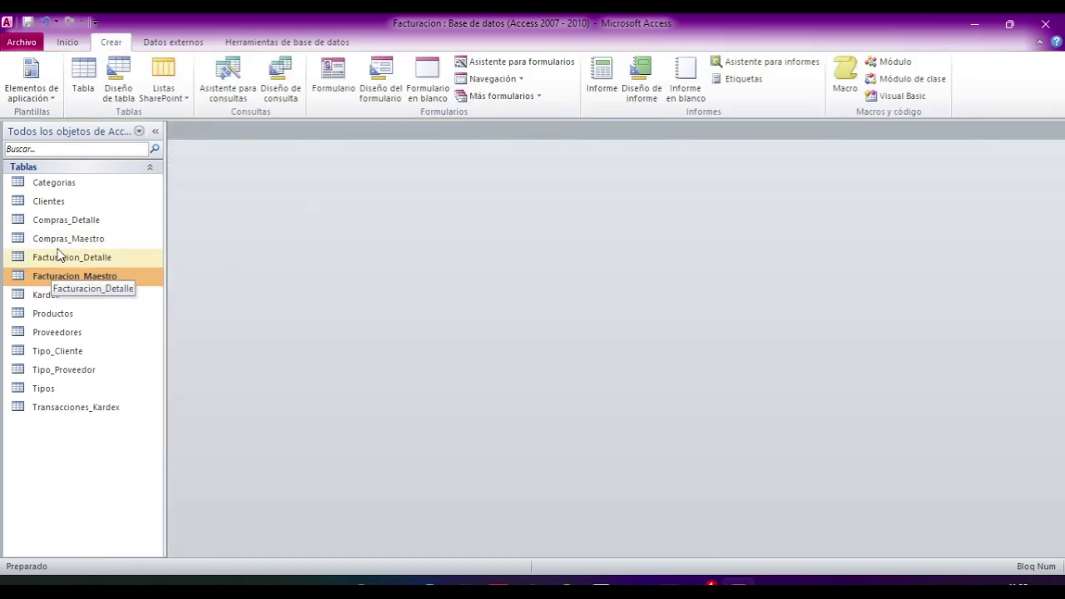
- Copy the Clientes table as a new structure-only table named Vendedor
{"action": "left_click", "coordinate": [57, 202]}
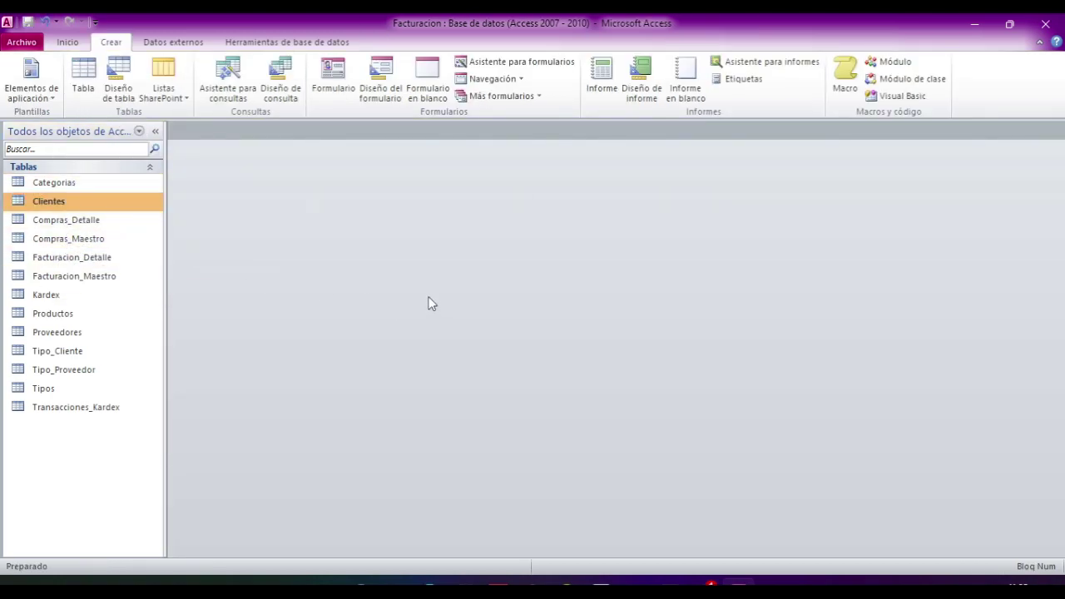
{"action": "key", "text": "ctrl+v"}
{"action": "left_click", "coordinate": [447, 200]}
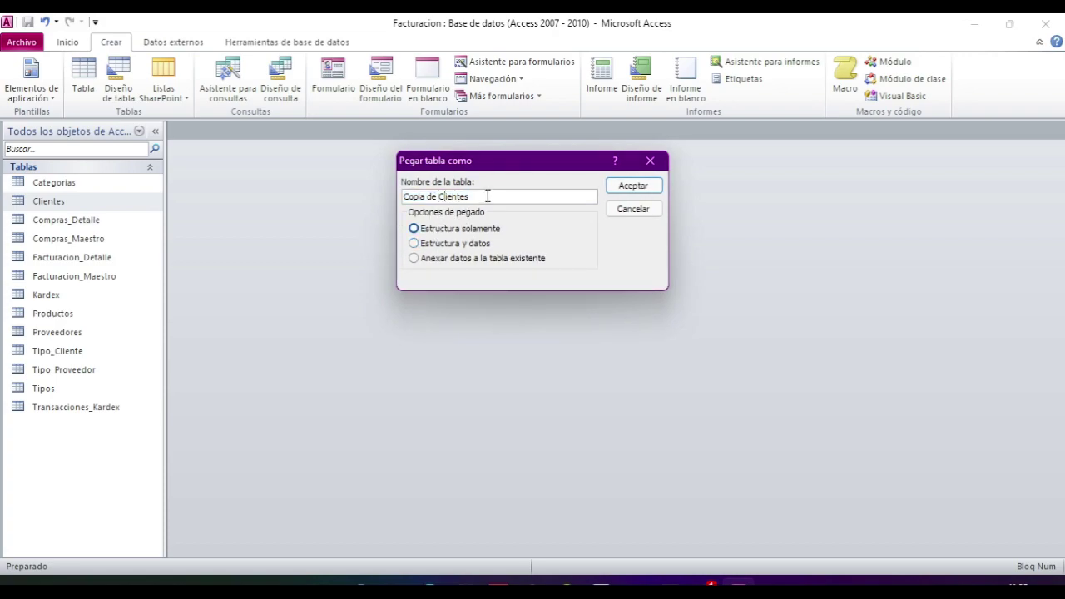
{"action": "left_click_drag", "start_coordinate": [516, 197], "coordinate": [347, 208]}
{"action": "type", "text": "Vendedor"}
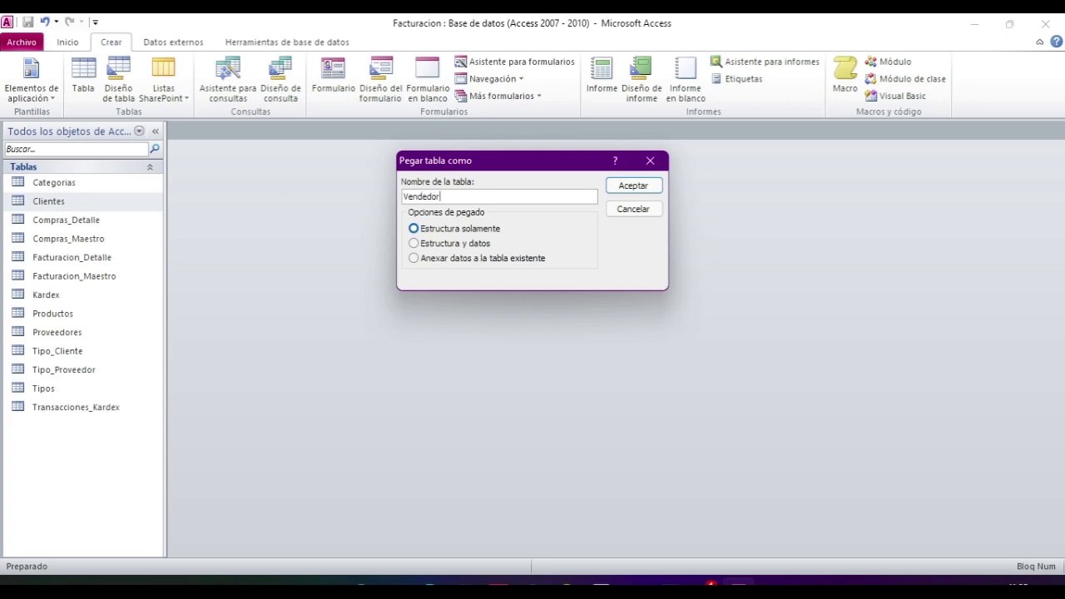
{"action": "left_click", "coordinate": [626, 185]}
- Delete the Tipo_Cliente field from the Vendedor table's design, review the remaining fields and close the table
{"action": "right_click", "coordinate": [76, 425]}
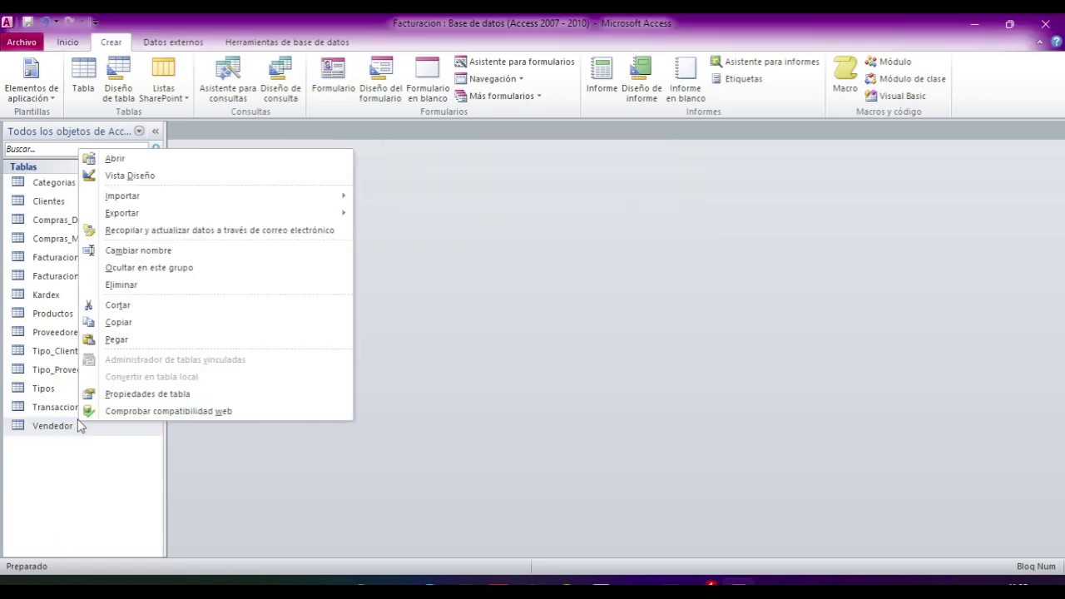
{"action": "left_click", "coordinate": [130, 174]}
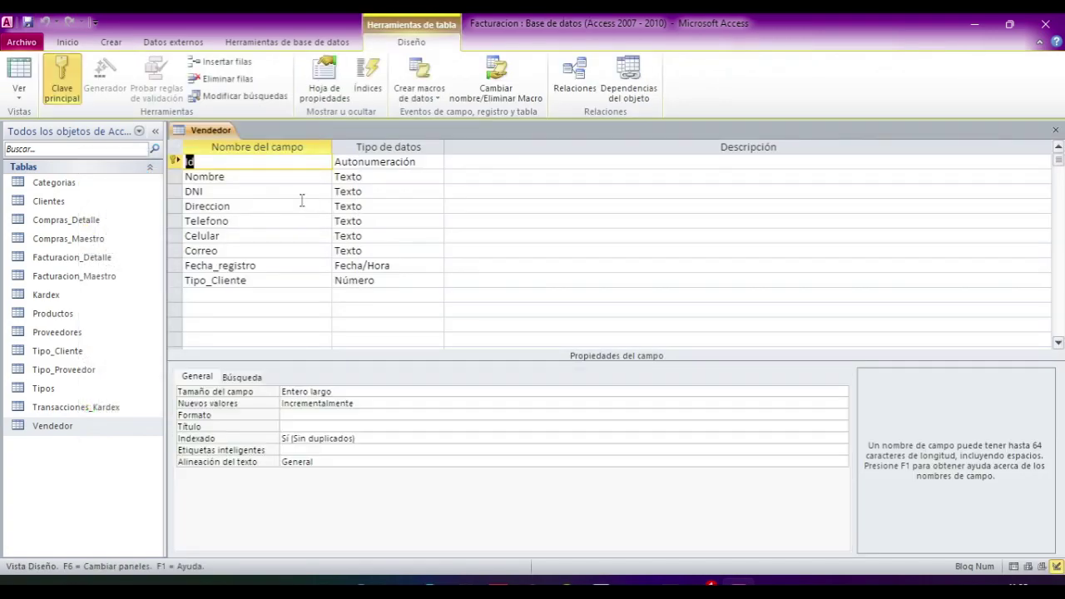
{"action": "left_click", "coordinate": [179, 281]}
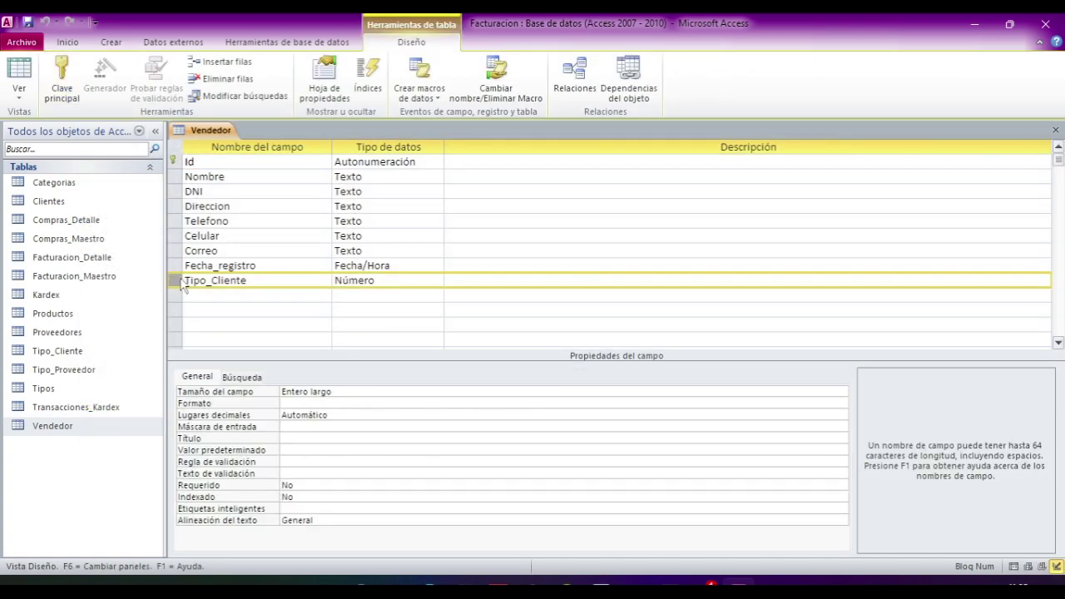
{"action": "key", "text": "Delete"}
{"action": "left_click", "coordinate": [253, 236]}
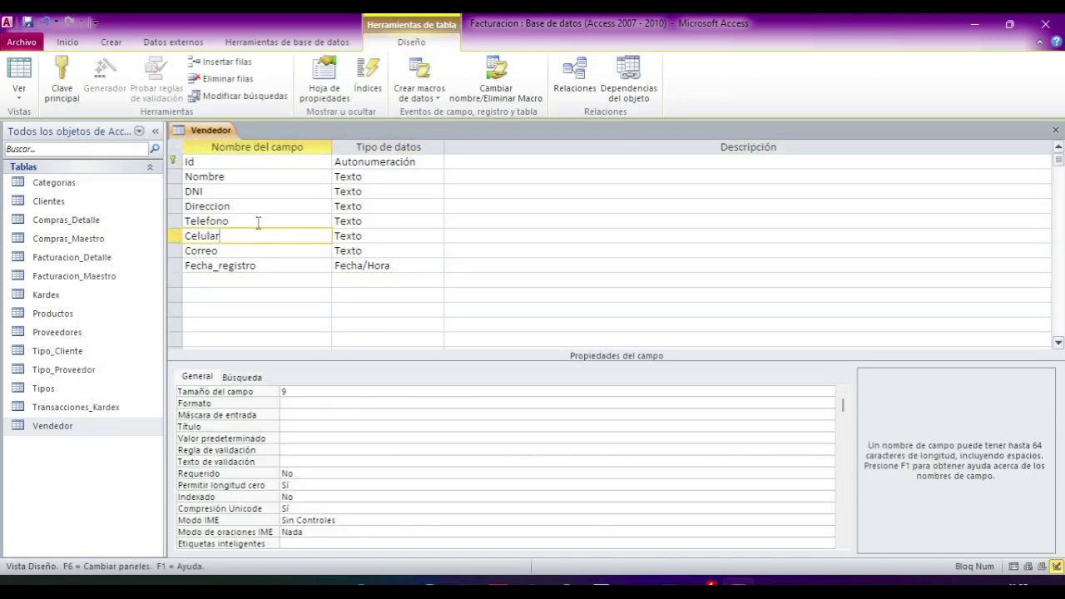
{"action": "left_click", "coordinate": [253, 191]}
{"action": "left_click", "coordinate": [234, 166]}
{"action": "left_click", "coordinate": [265, 266]}
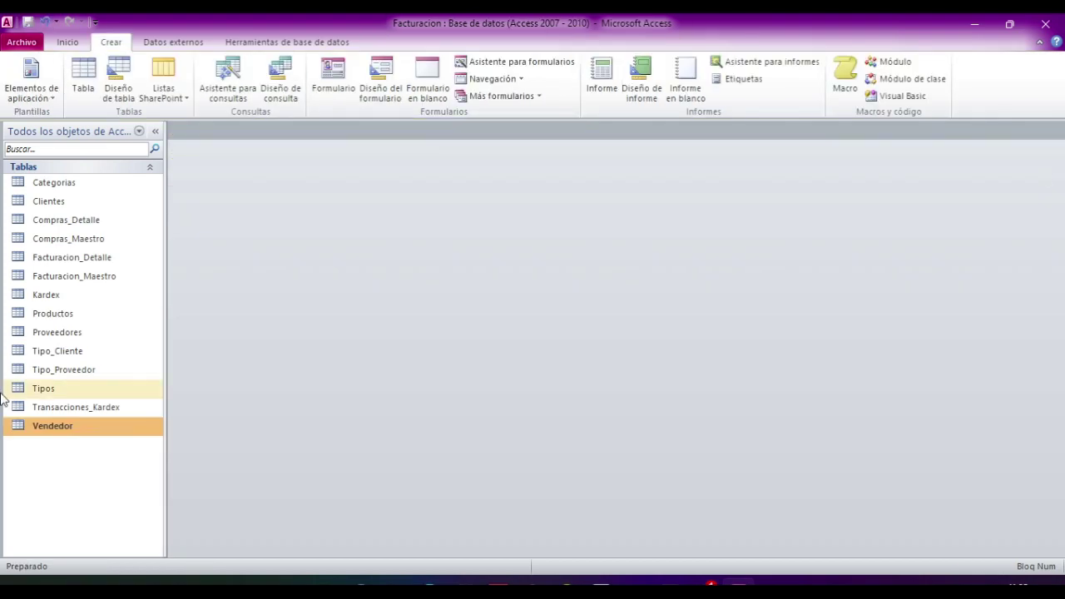
{"action": "left_click", "coordinate": [1055, 129]}
- Open the database relationships and add the Vendedor table to the diagram
{"action": "left_click", "coordinate": [287, 42]}
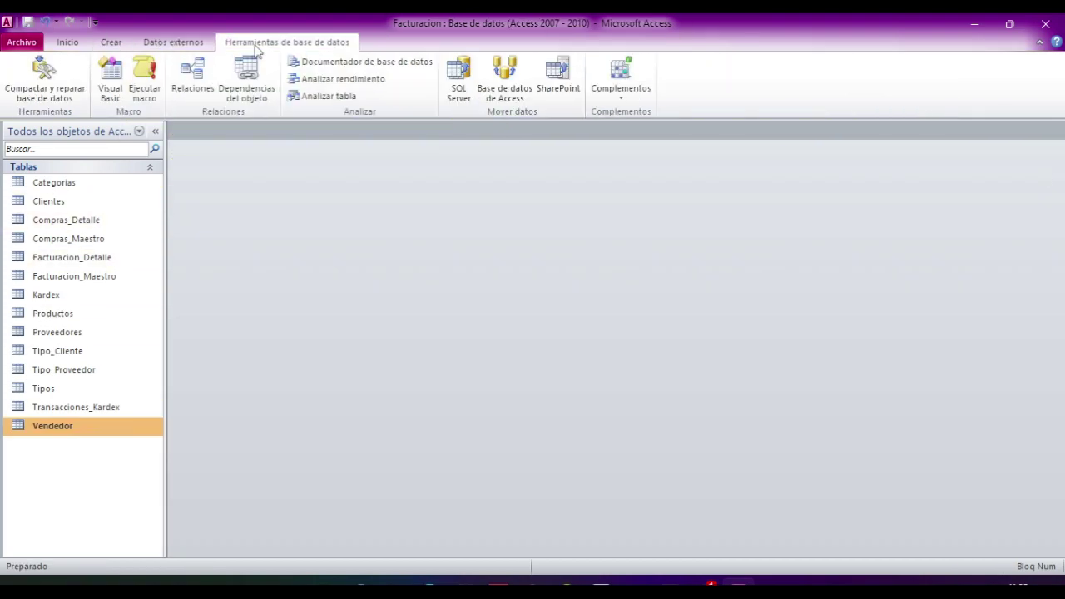
{"action": "left_click", "coordinate": [192, 79]}
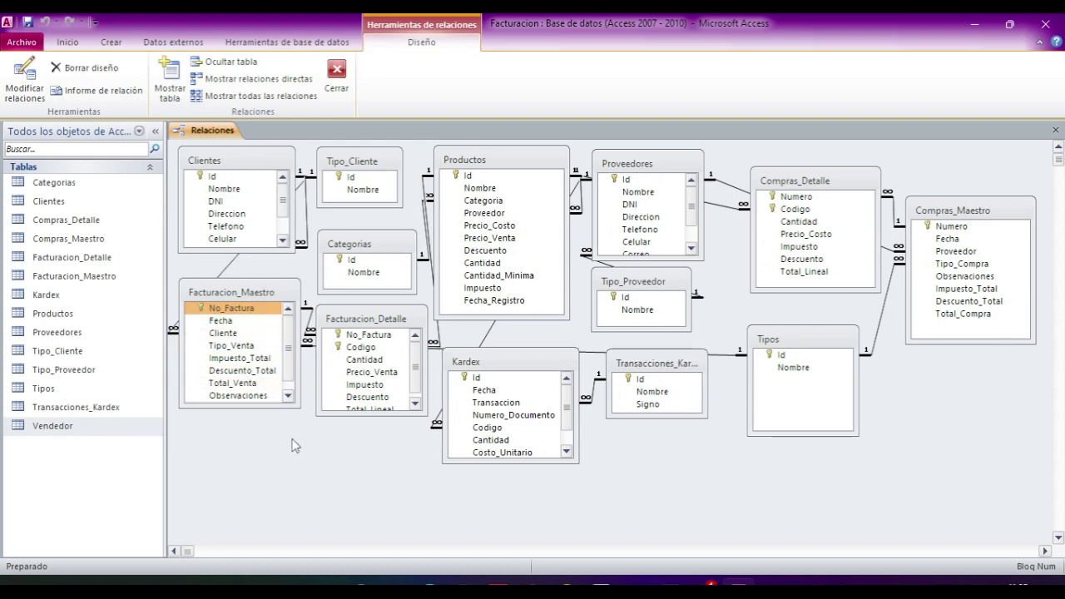
{"action": "right_click", "coordinate": [266, 444]}
{"action": "left_click", "coordinate": [308, 452]}
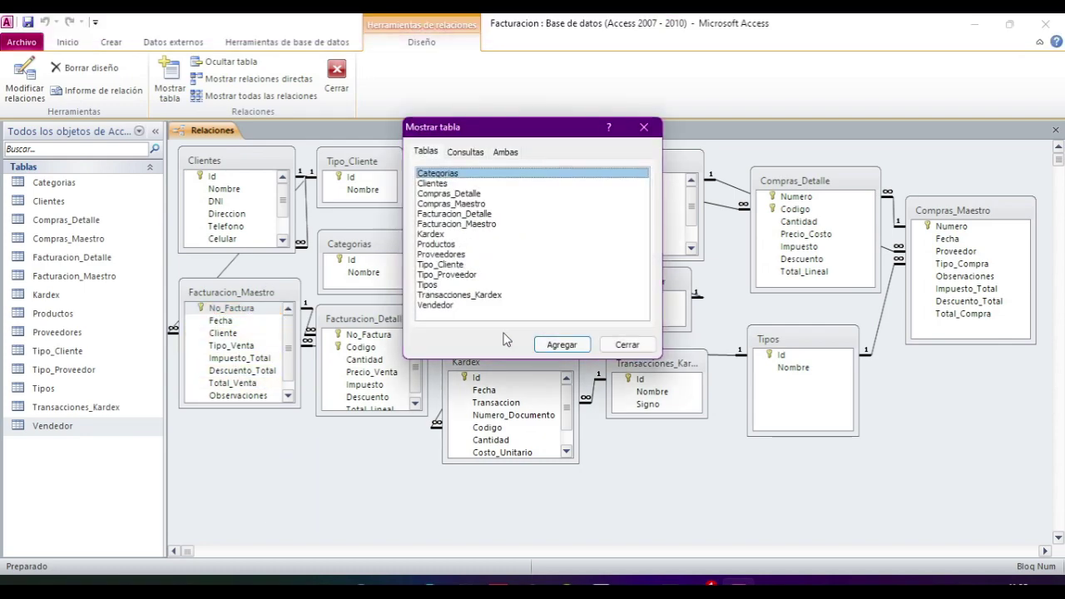
{"action": "double_click", "coordinate": [438, 305]}
{"action": "left_click", "coordinate": [627, 344]}
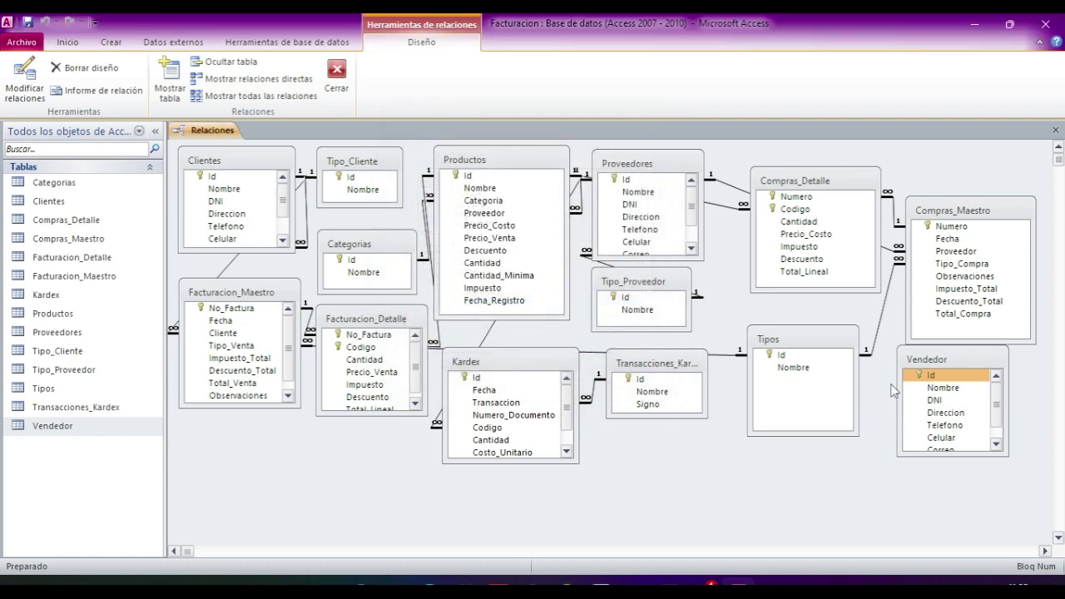
- Place Vendedor below Facturacion_Maestro and relate its Id to the Vendedor field there, enforcing referential integrity with cascading updates
{"action": "left_click_drag", "start_coordinate": [931, 361], "coordinate": [239, 398]}
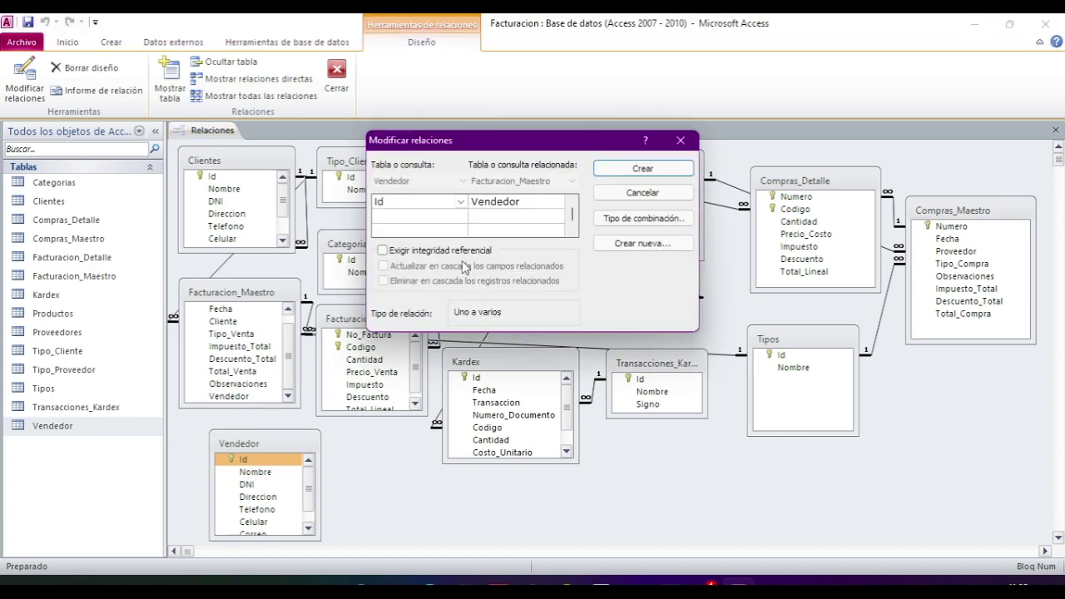
{"action": "left_click", "coordinate": [382, 250]}
{"action": "left_click", "coordinate": [382, 266]}
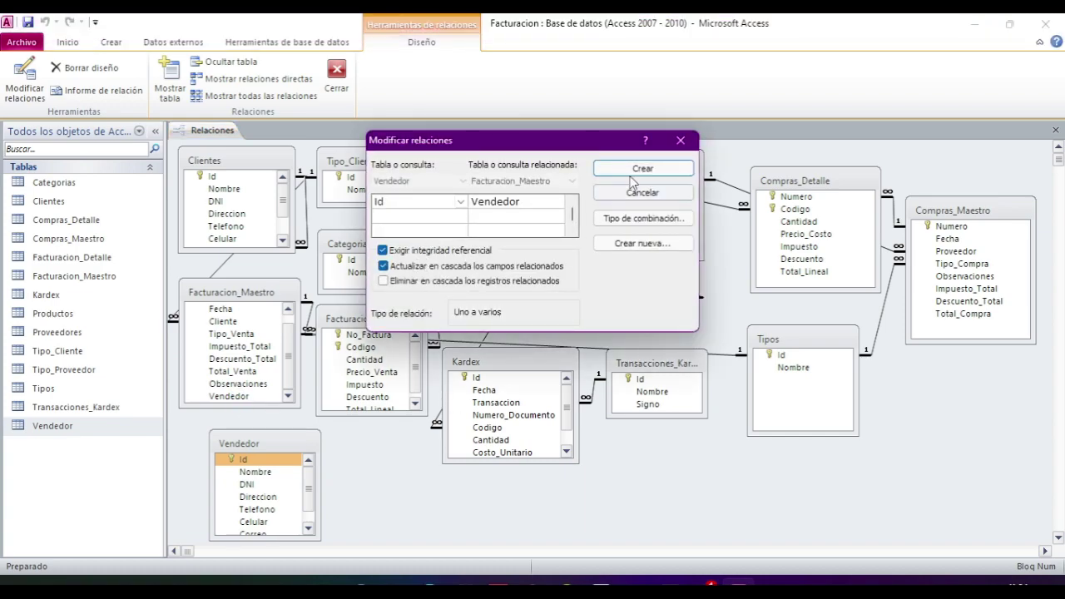
{"action": "left_click", "coordinate": [642, 168]}
- Save the relationship layout and reduce the height of the Tipos table box
{"action": "left_click", "coordinate": [28, 24]}
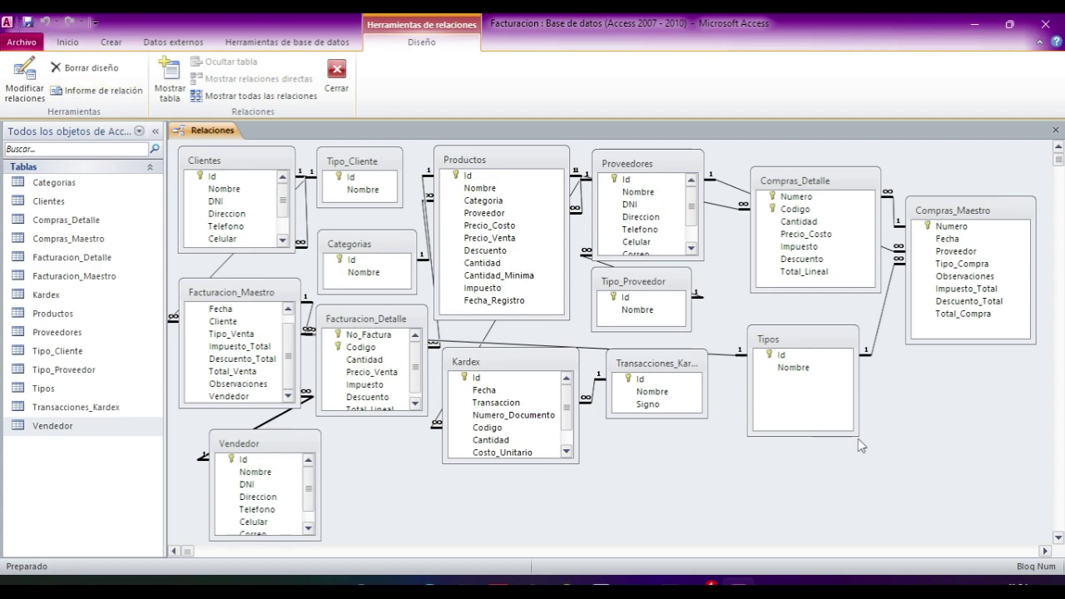
{"action": "left_click_drag", "start_coordinate": [857, 434], "coordinate": [857, 412]}
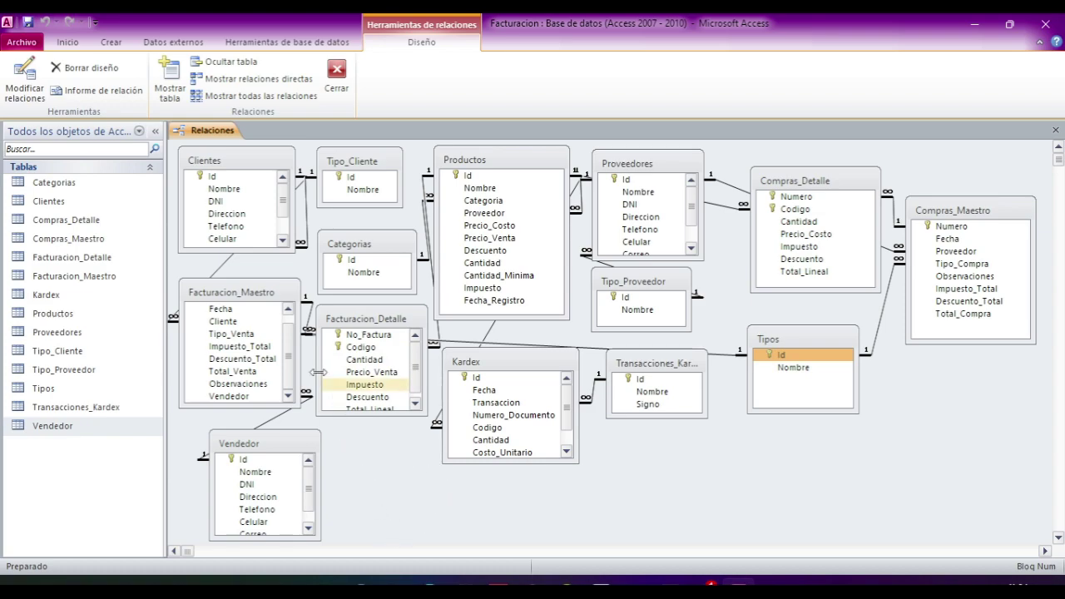
- Examine the fields and relationship lines of Facturacion_Maestro, Compras_Detalle, Kardex and Productos in the diagram
{"action": "left_click", "coordinate": [245, 304]}
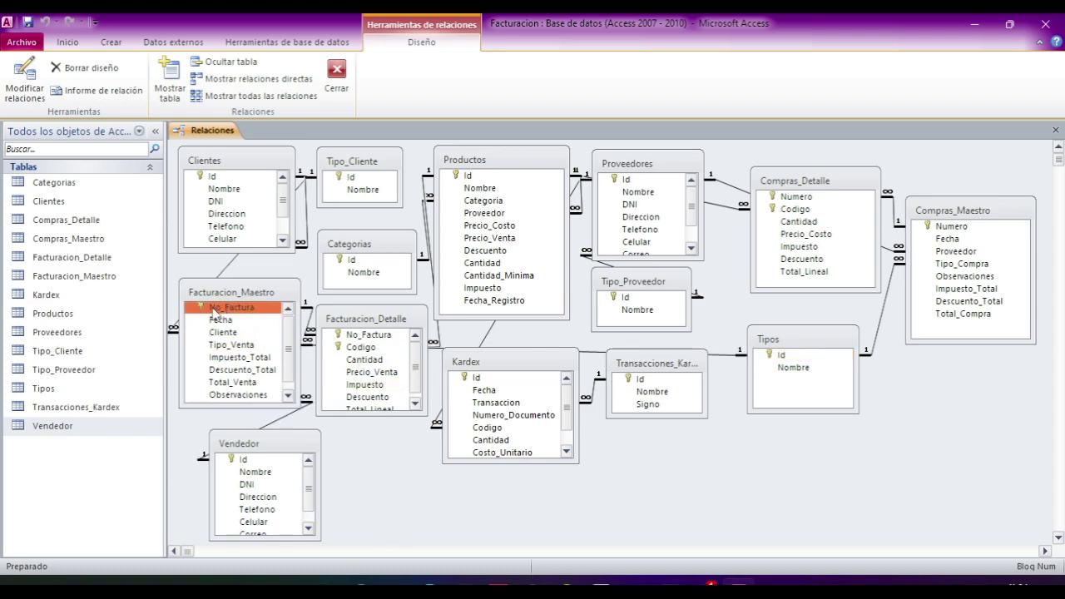
{"action": "left_click", "coordinate": [223, 319], "text": "shift"}
{"action": "left_click", "coordinate": [220, 322]}
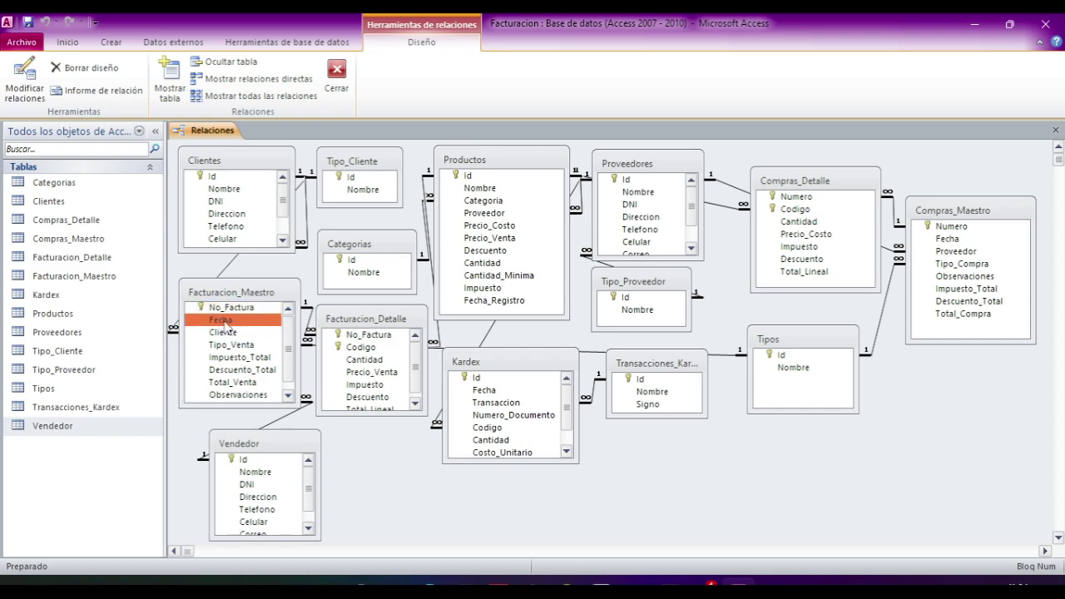
{"action": "left_click", "coordinate": [861, 222]}
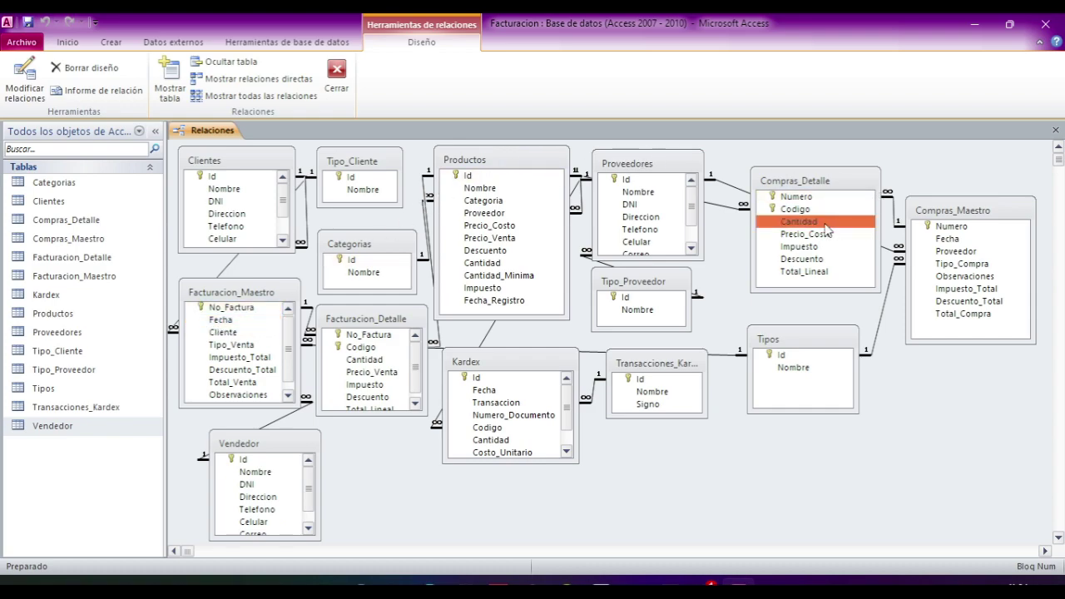
{"action": "left_click", "coordinate": [482, 404]}
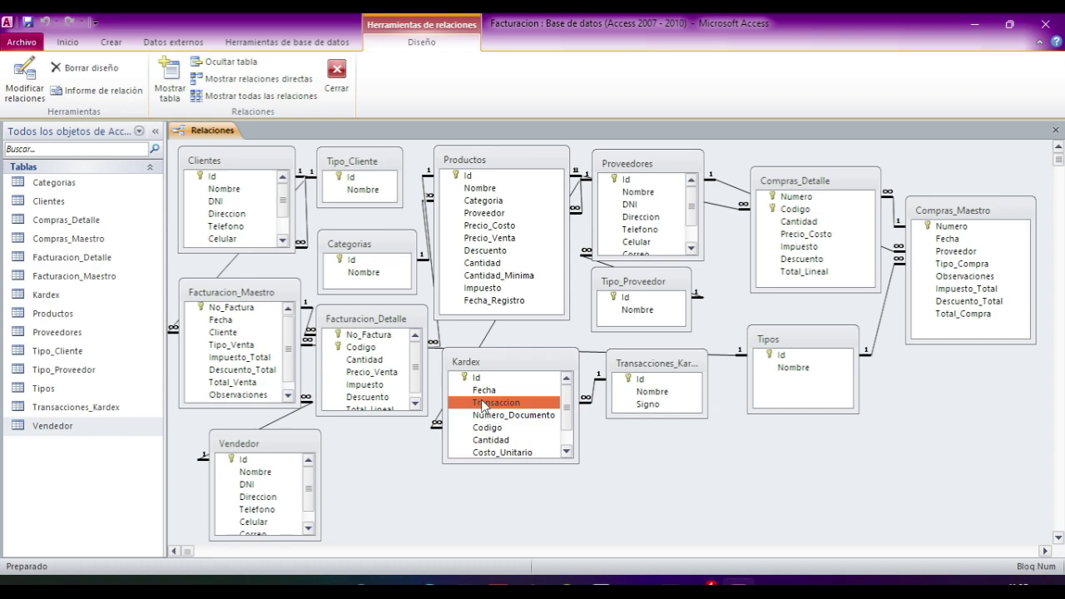
{"action": "left_click_drag", "start_coordinate": [482, 403], "coordinate": [447, 285]}
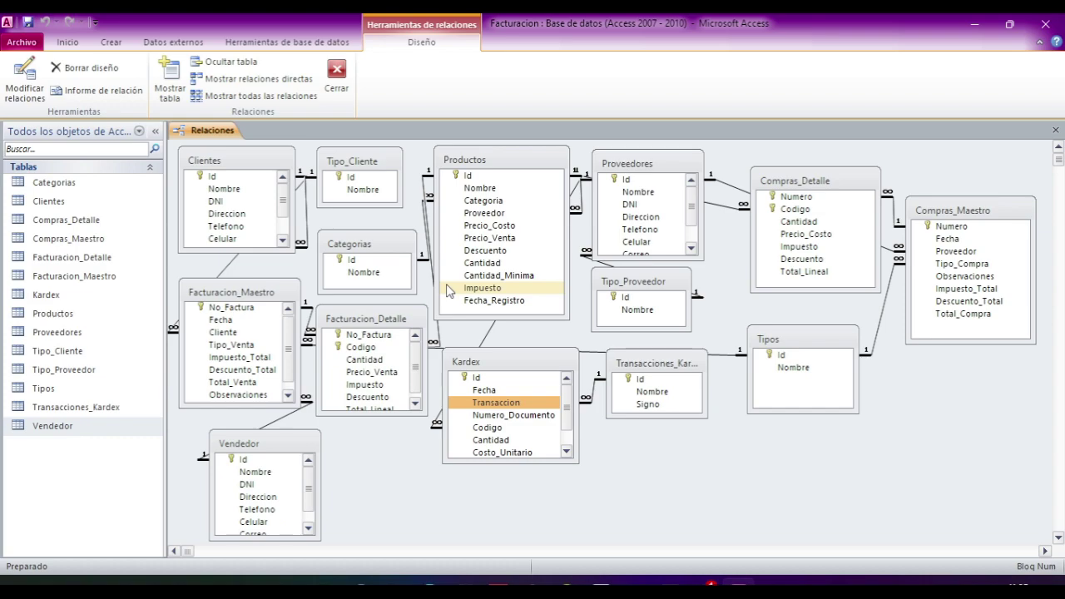
{"action": "left_click_drag", "start_coordinate": [446, 289], "coordinate": [426, 158]}
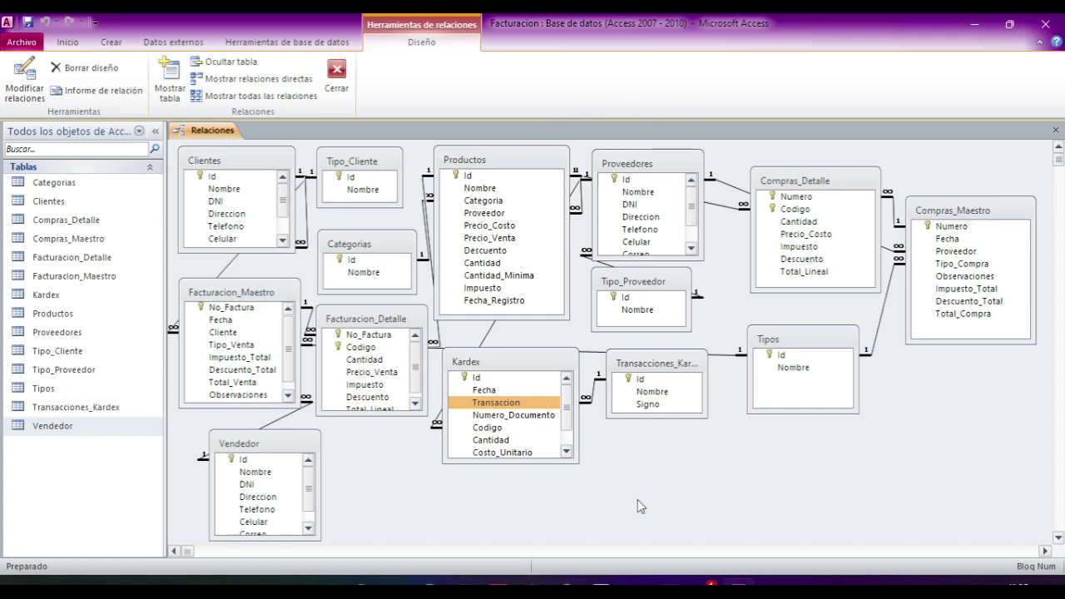
{"action": "left_click_drag", "start_coordinate": [1057, 159], "coordinate": [1057, 247]}
{"action": "left_click", "coordinate": [1058, 210]}
- Move the Tipo_Cliente table box slightly closer to Productos in the relationship diagram
{"action": "left_click", "coordinate": [504, 175]}
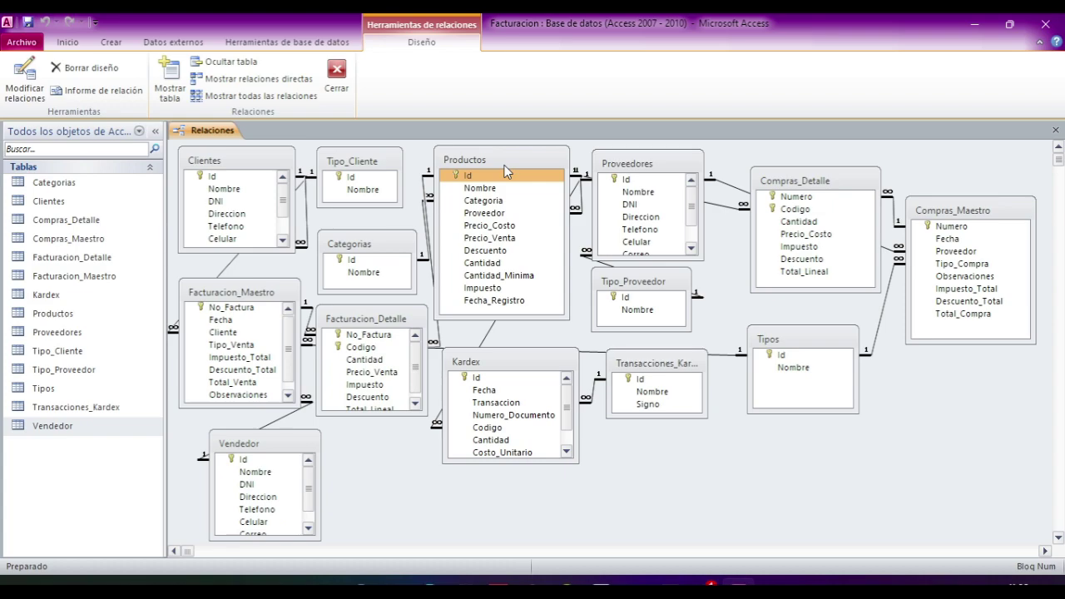
{"action": "left_click", "coordinate": [351, 161]}
{"action": "left_click_drag", "start_coordinate": [350, 160], "coordinate": [362, 160]}
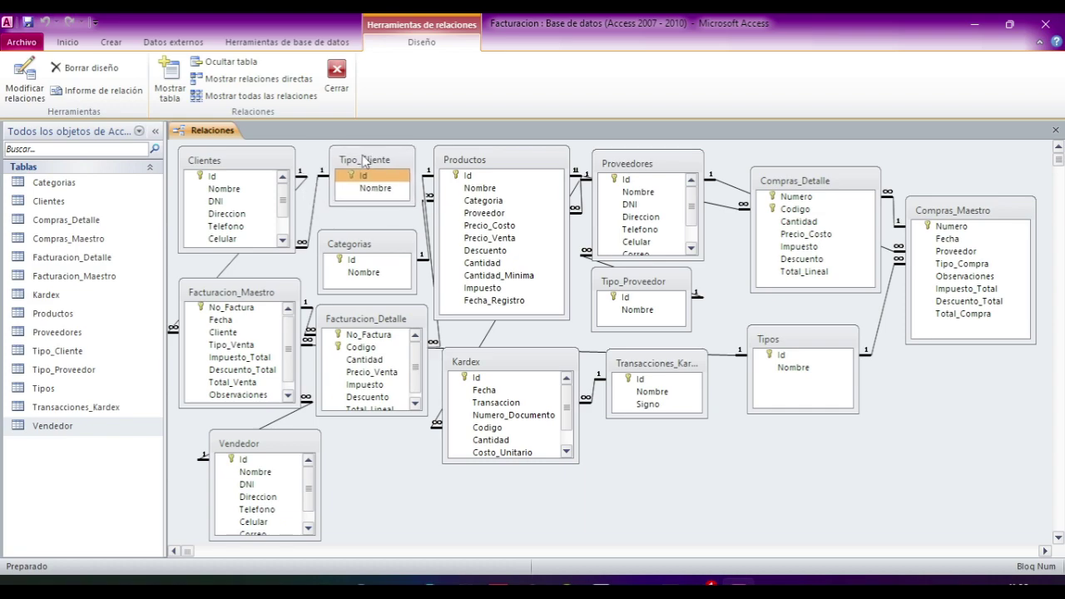